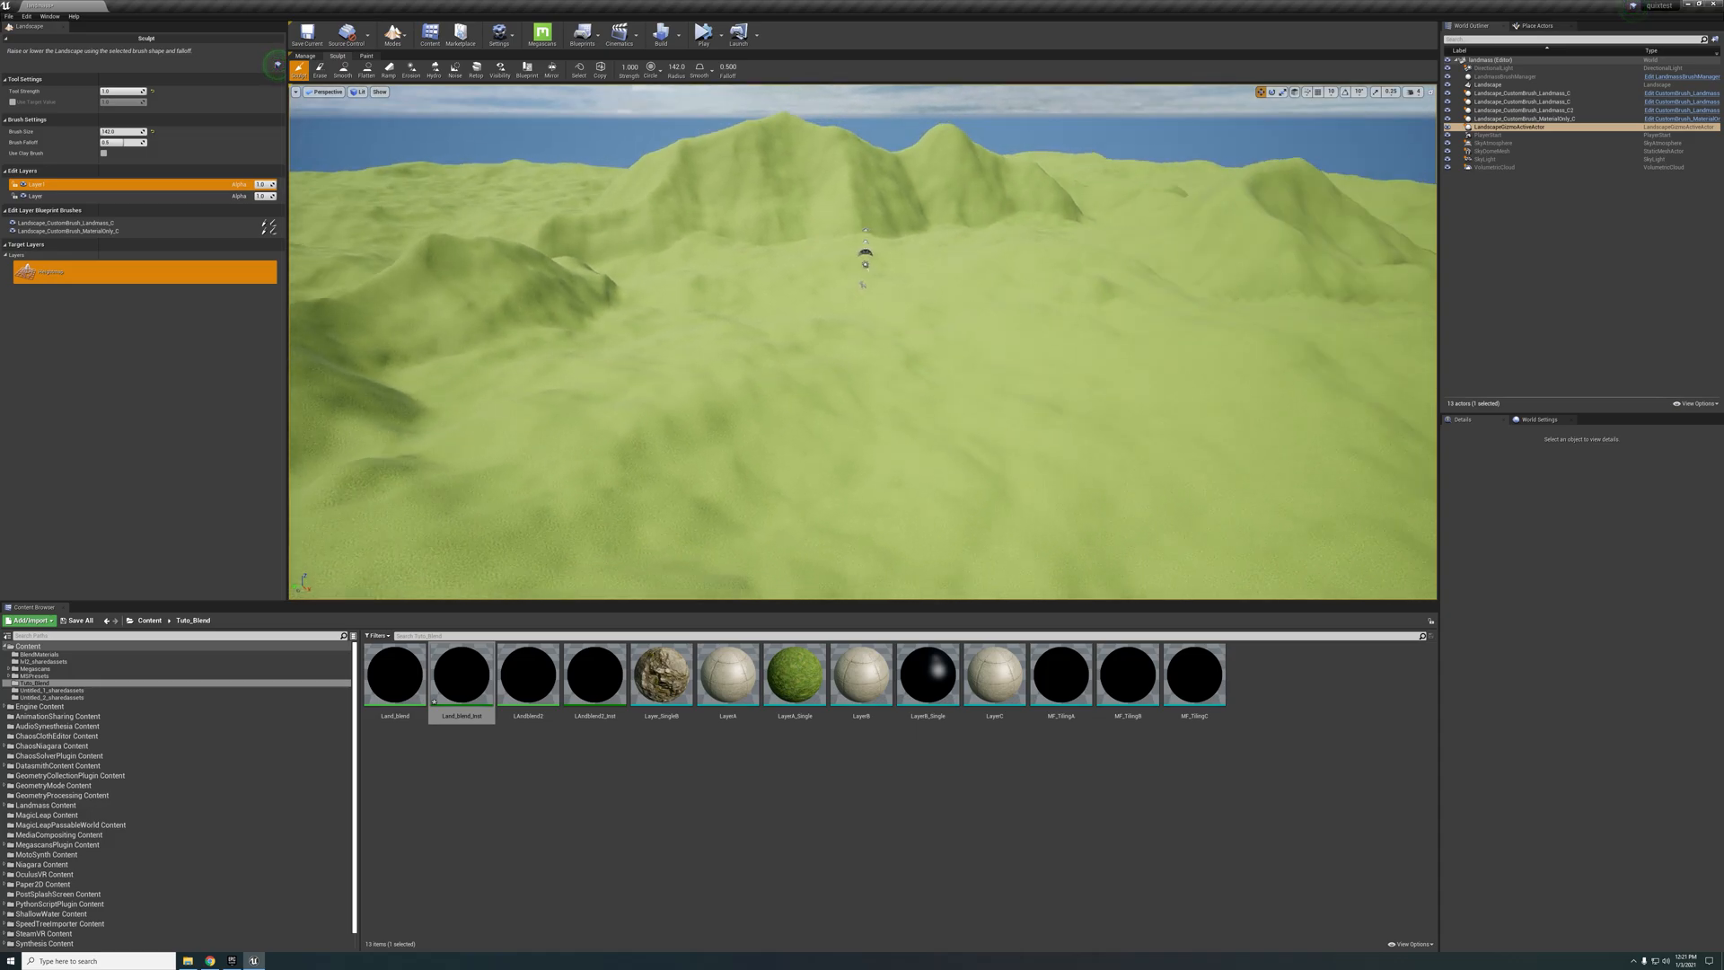
Look over the finished example landscape's mountains, hills and uneven ground from several viewpoints
key("s")
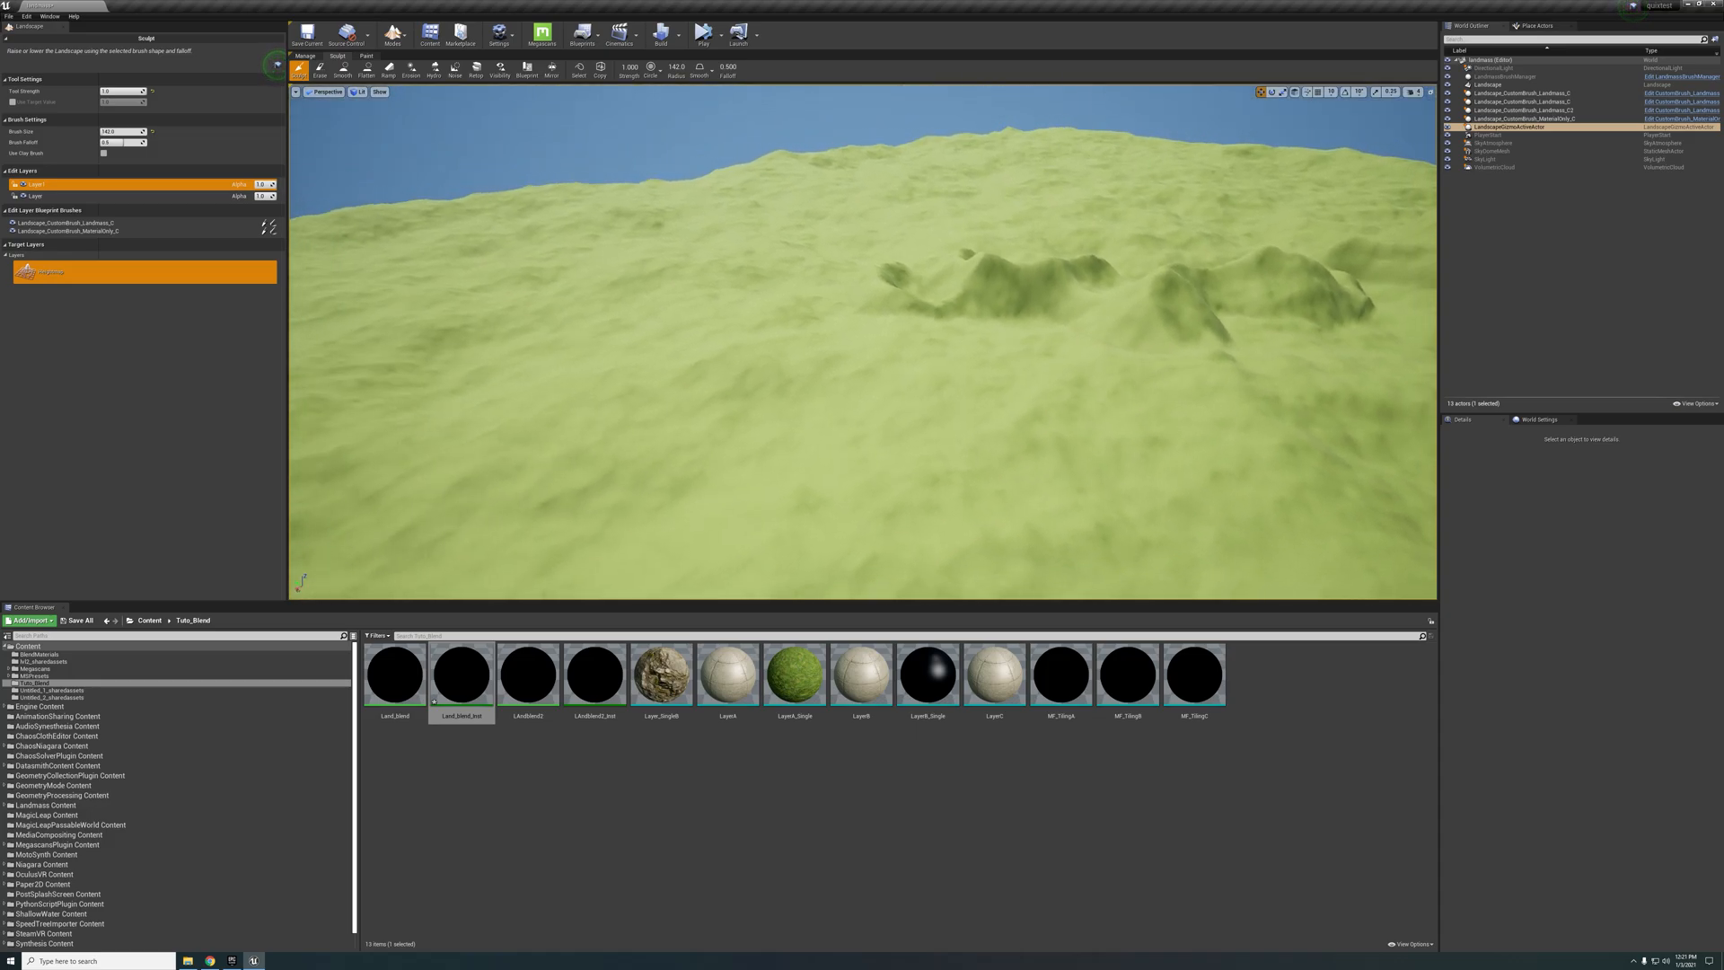
key("s")
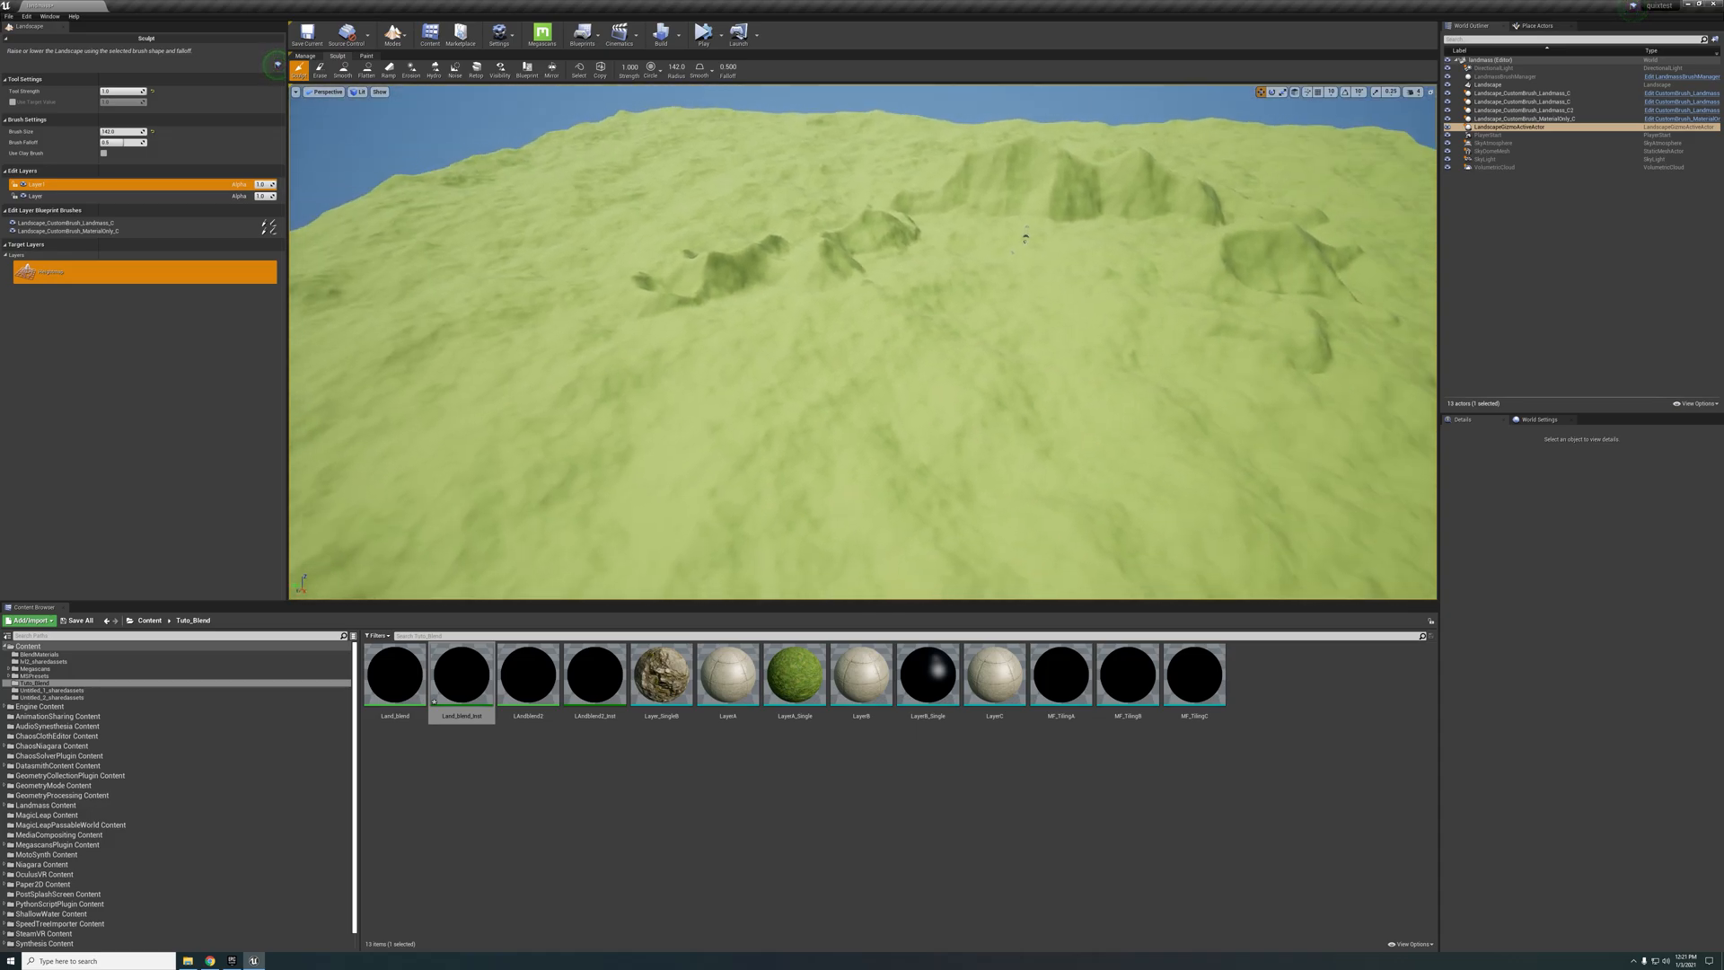
mouse_move(938, 400)
right_mouse_down()
mouse_move(1069, 438)
mouse_move(997, 339)
right_mouse_up()
right_click_drag(1065, 415, 1008, 411)
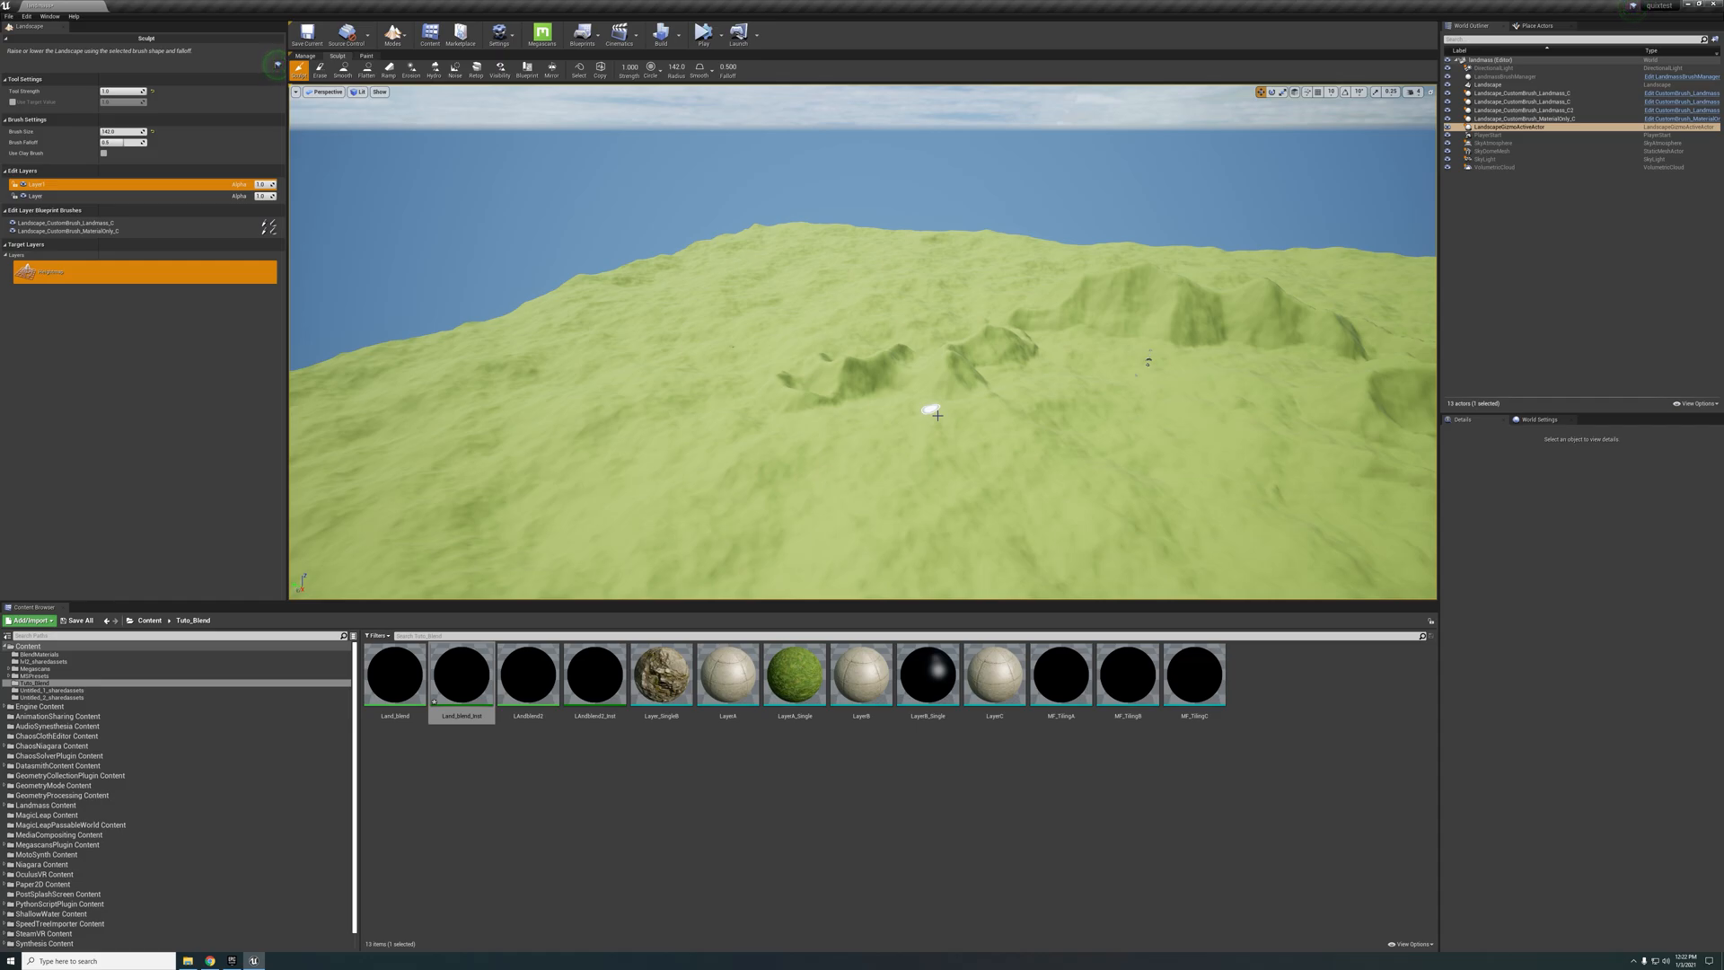
mouse_move(938, 415)
right_mouse_down()
mouse_move(828, 385)
mouse_move(874, 413)
right_mouse_up()
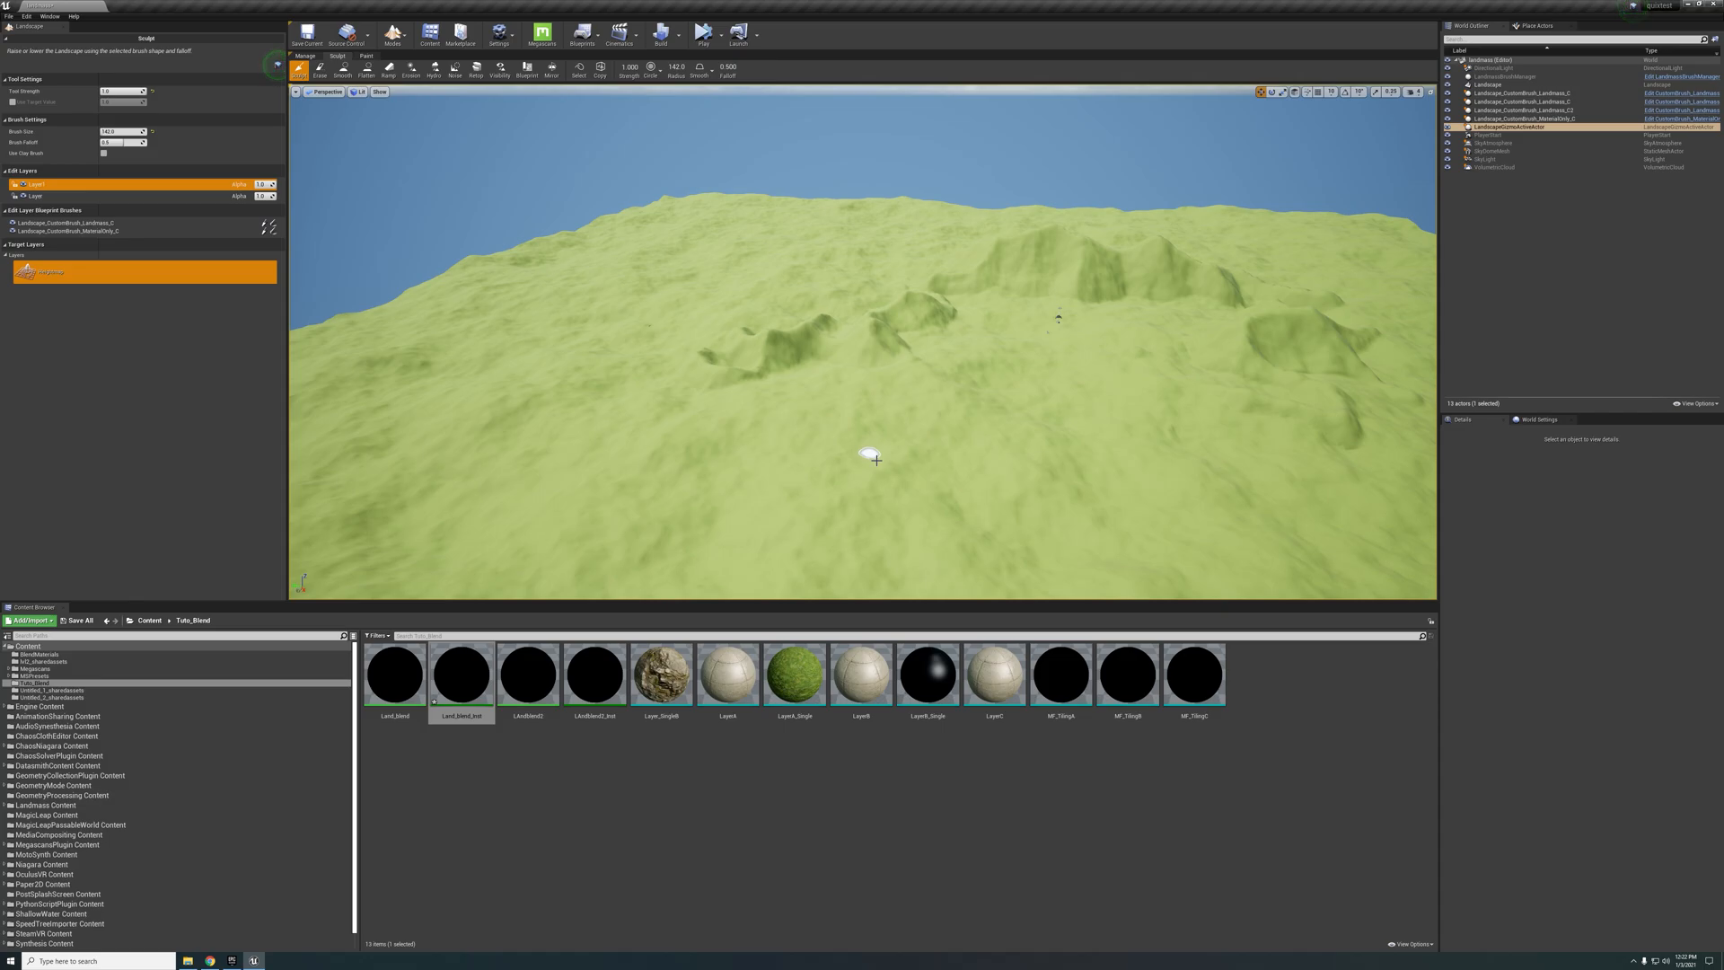
right_click_drag(875, 459, 828, 431)
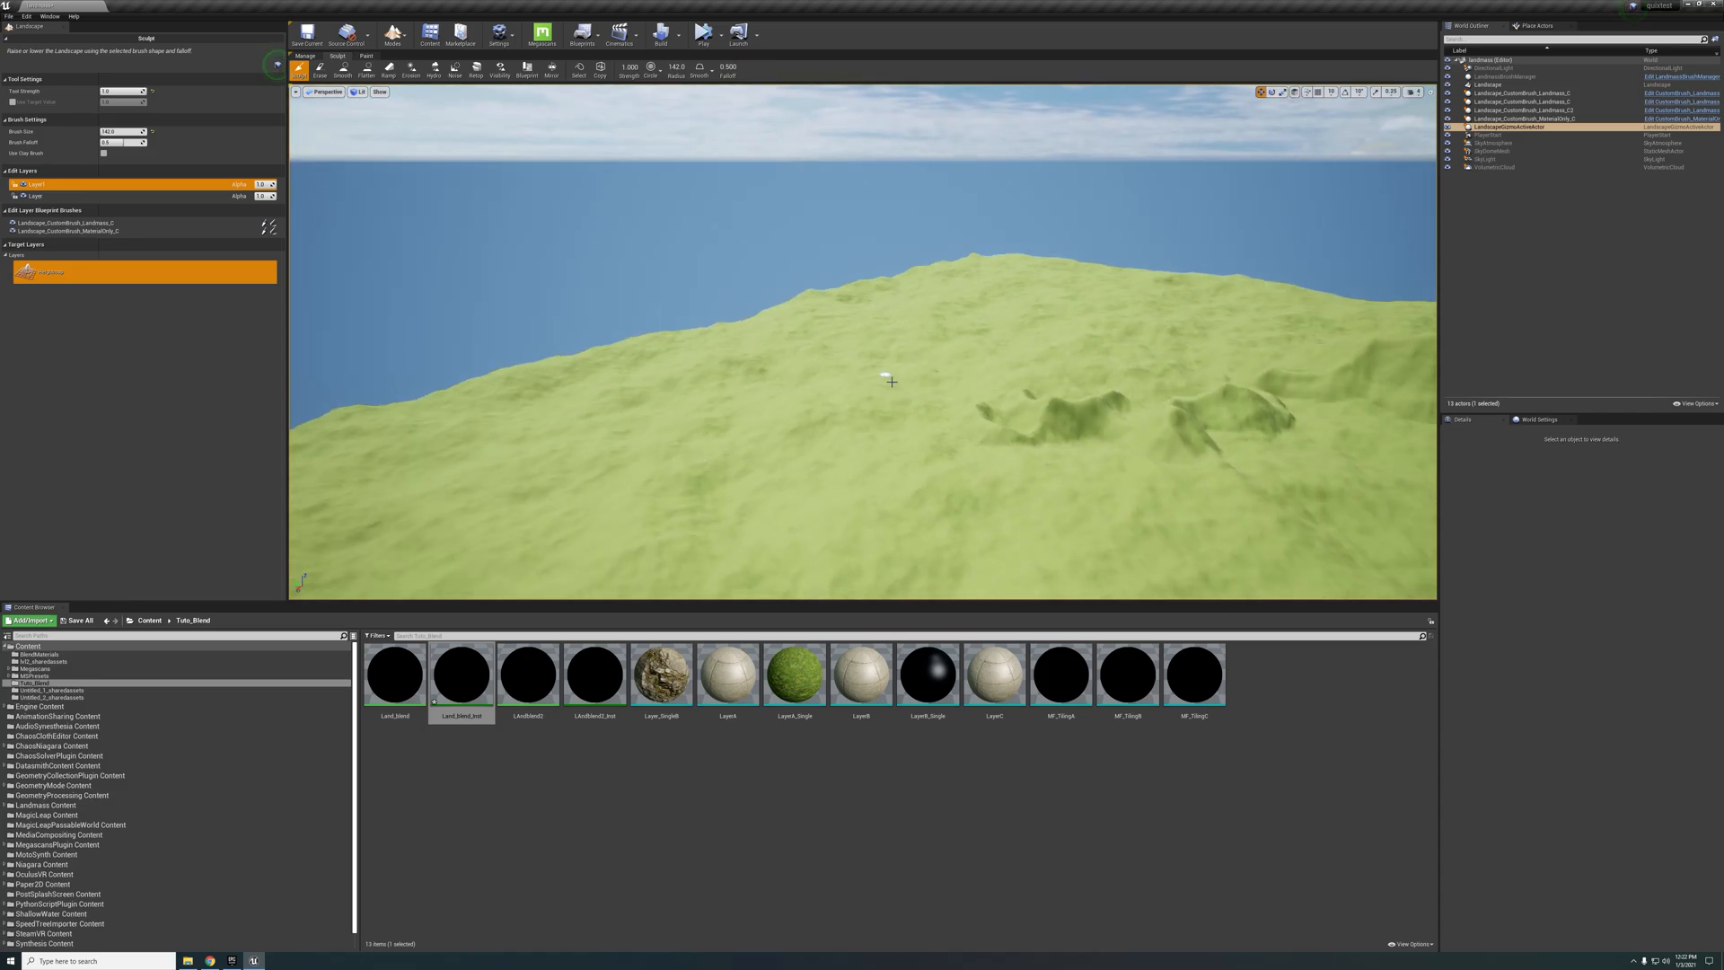
right_click_drag(891, 382, 964, 328)
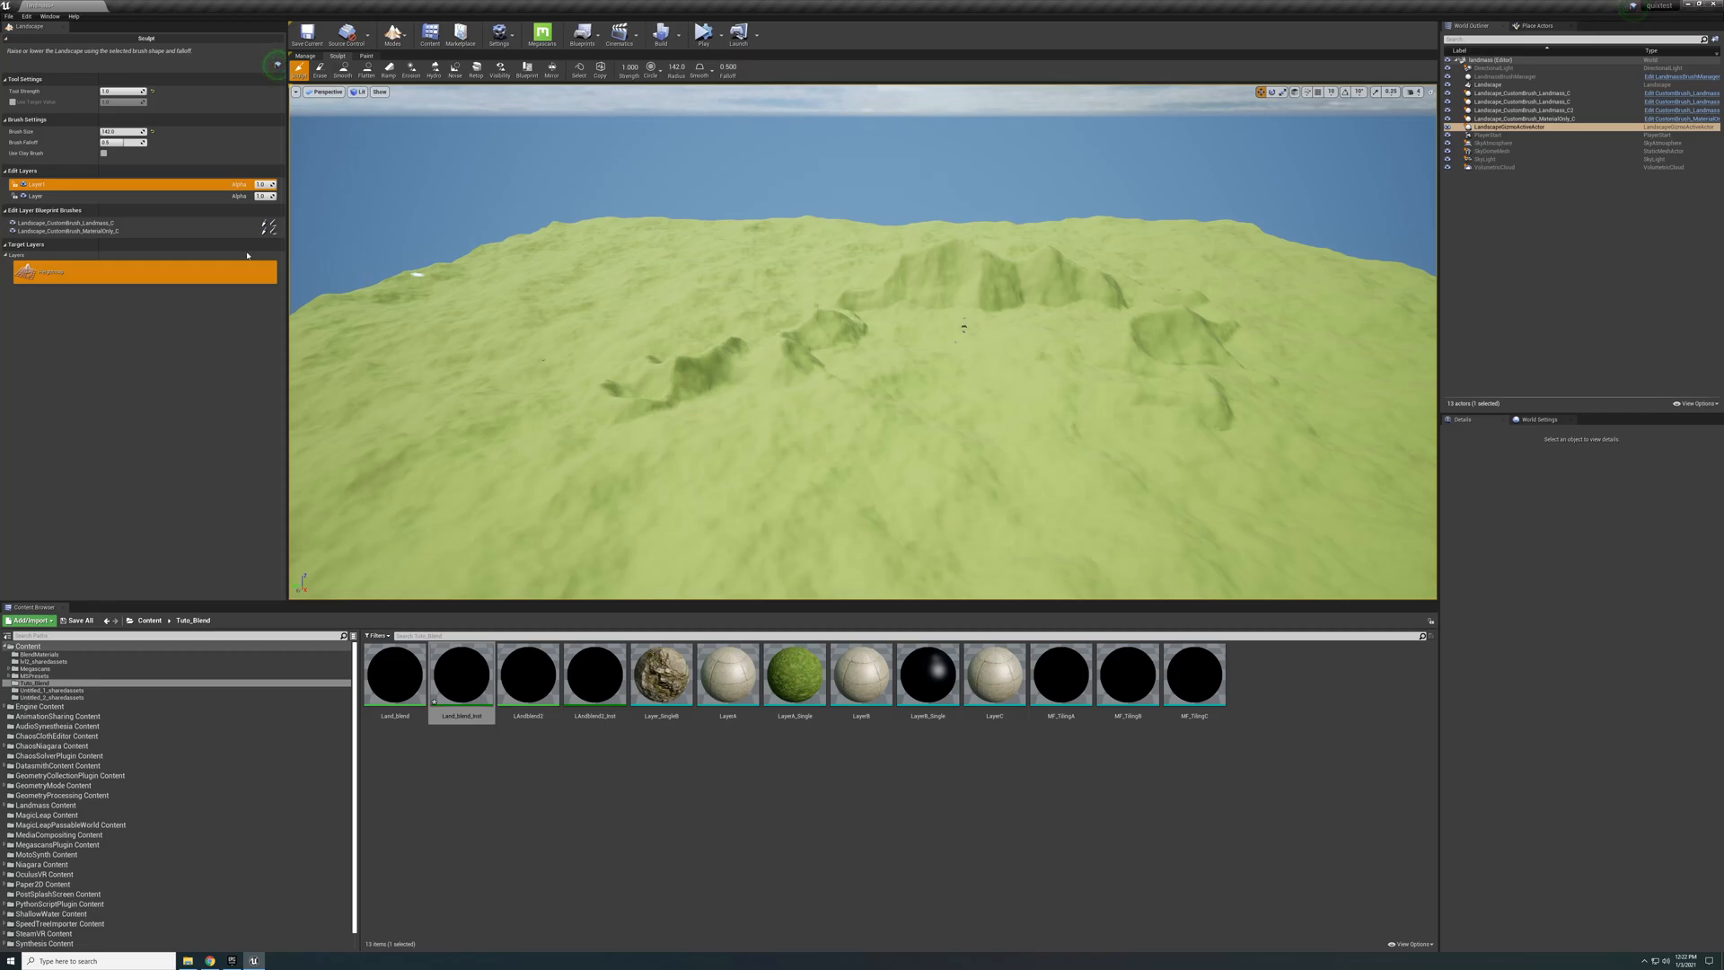
mouse_move(803, 270)
right_mouse_down()
mouse_move(867, 342)
mouse_move(799, 323)
mouse_move(821, 286)
mouse_move(808, 296)
right_mouse_up()
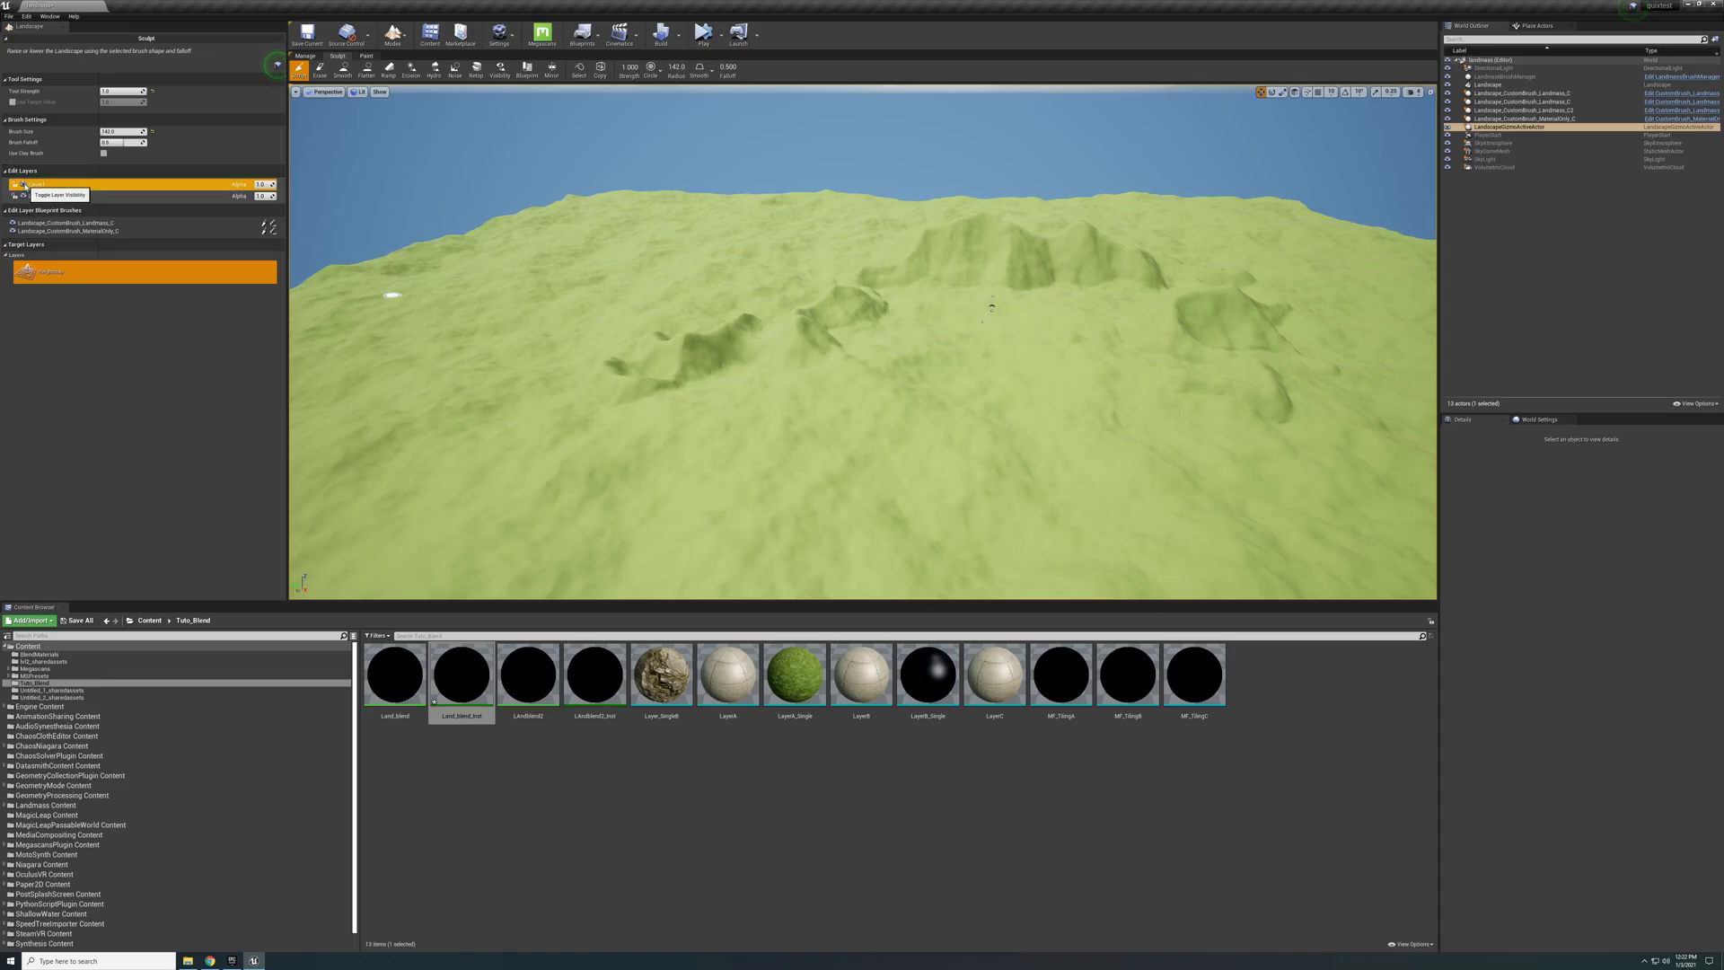
Hide and re-show the upper edit layer to compare the terrain with and without it
left_click(23, 185)
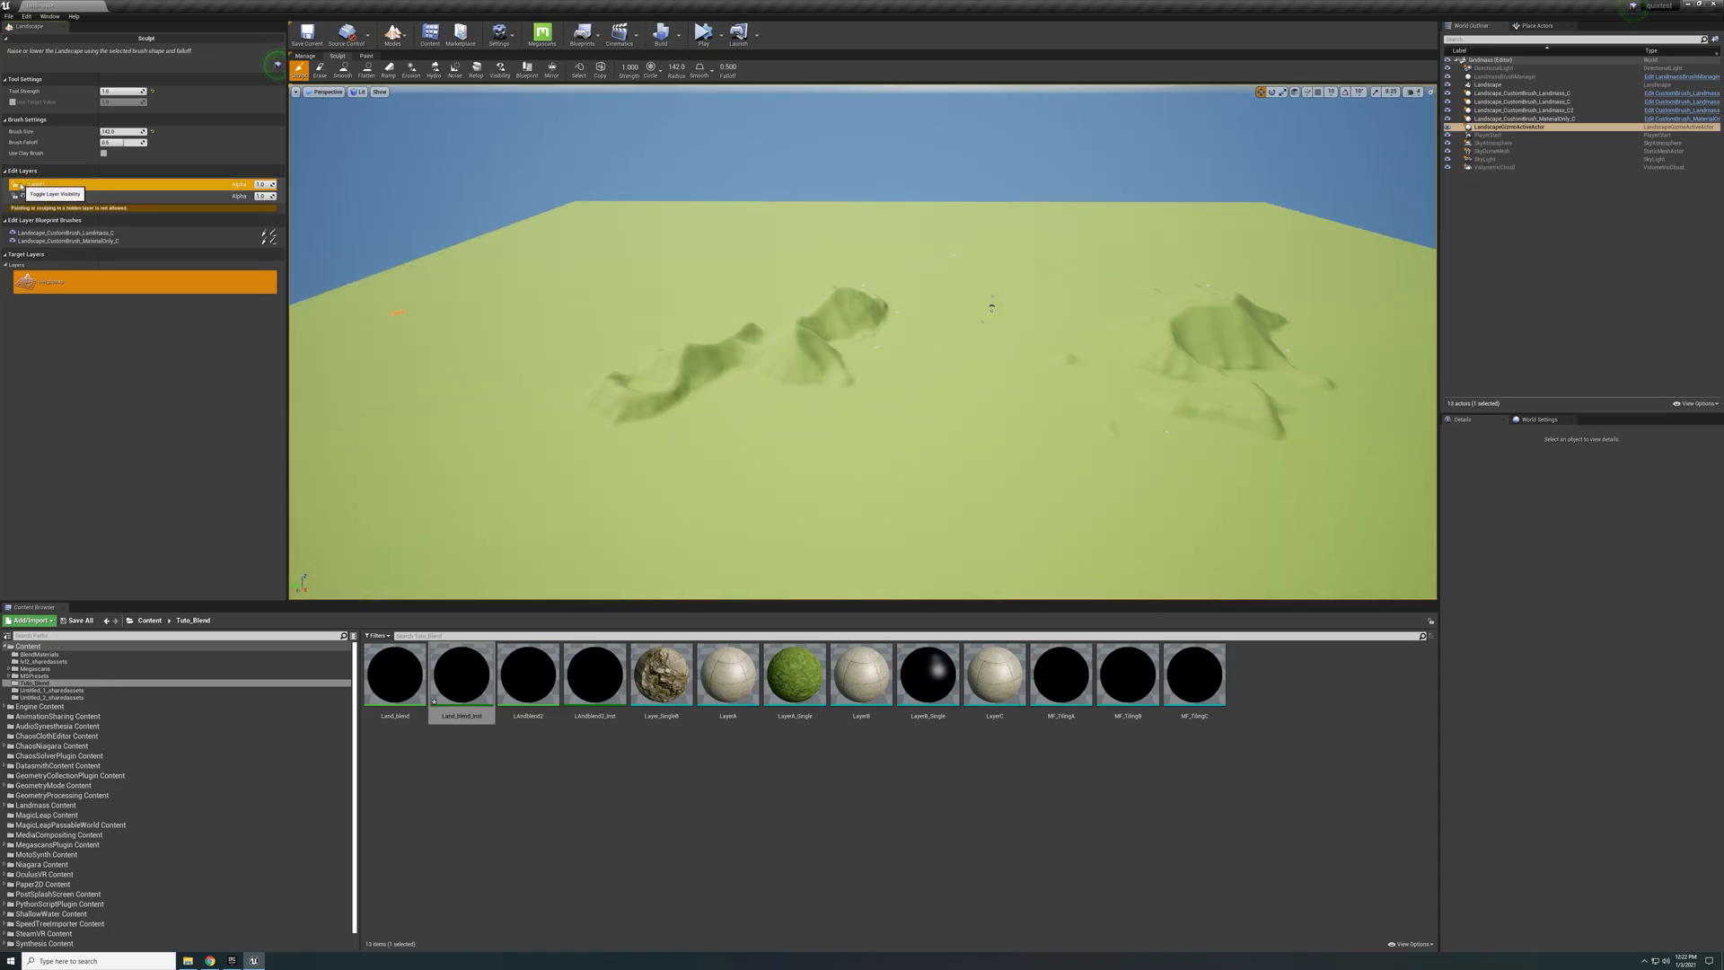
left_click(21, 187)
mouse_move(1013, 351)
right_mouse_down()
mouse_move(996, 296)
mouse_move(1024, 377)
mouse_move(1013, 350)
right_mouse_up()
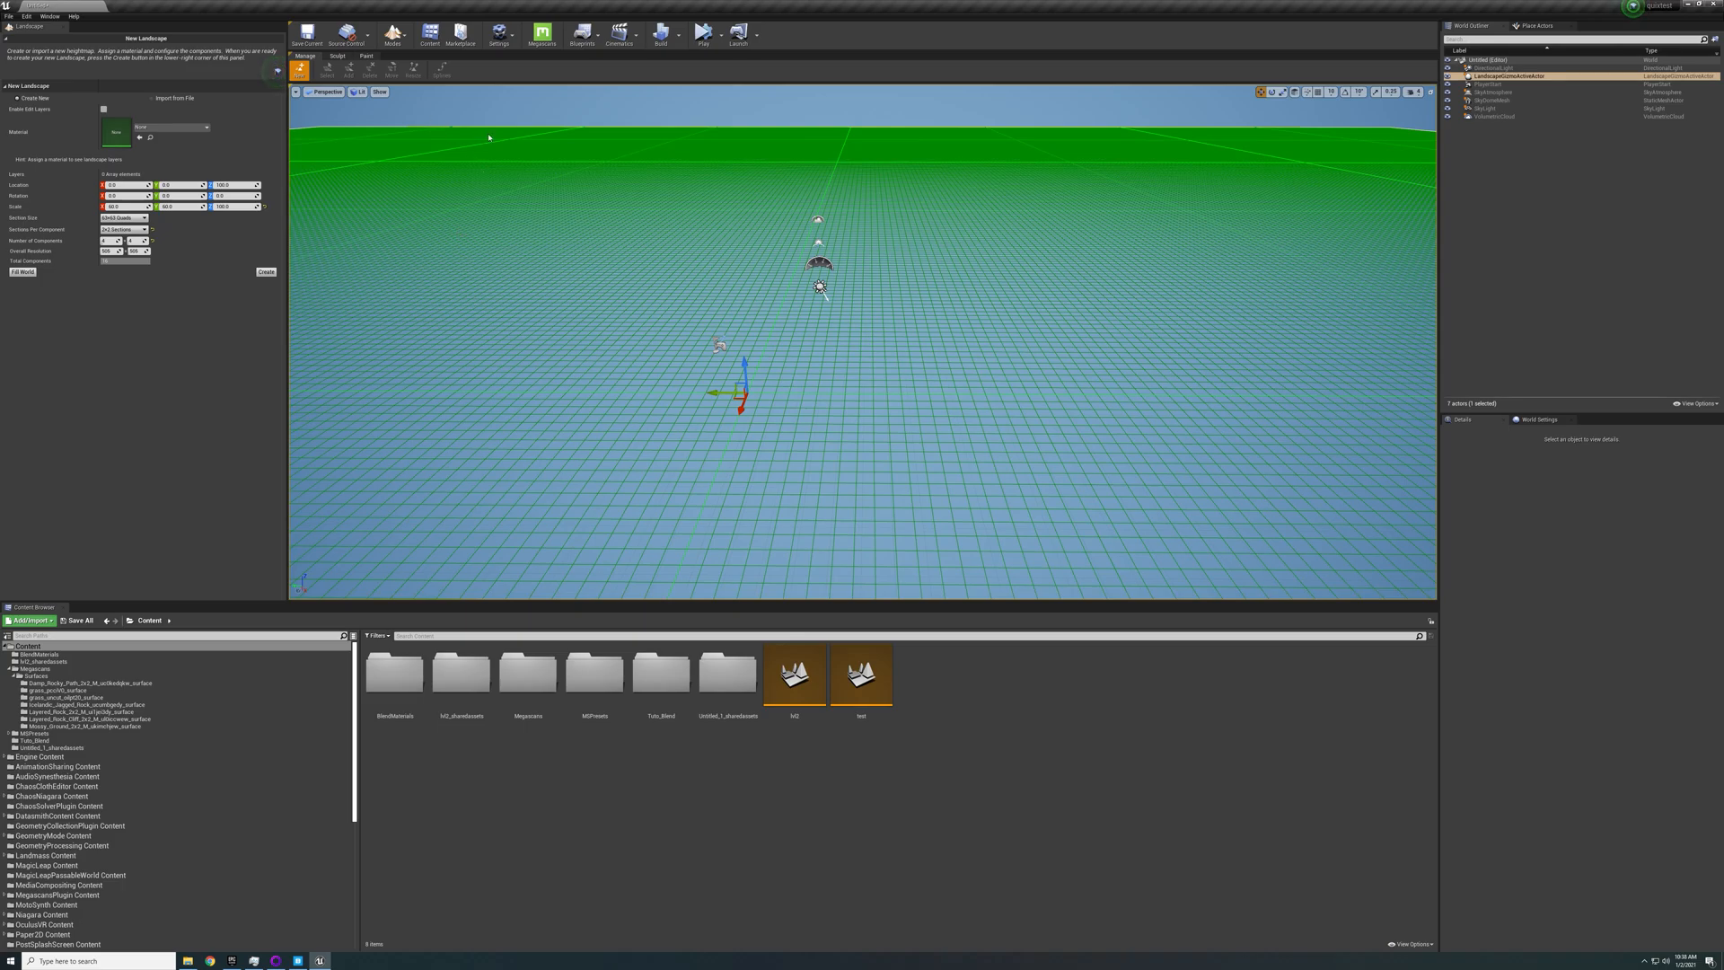
Search the project's plugins for "land" to check the Landmass plugin, then close the plugin browser
left_click(499, 35)
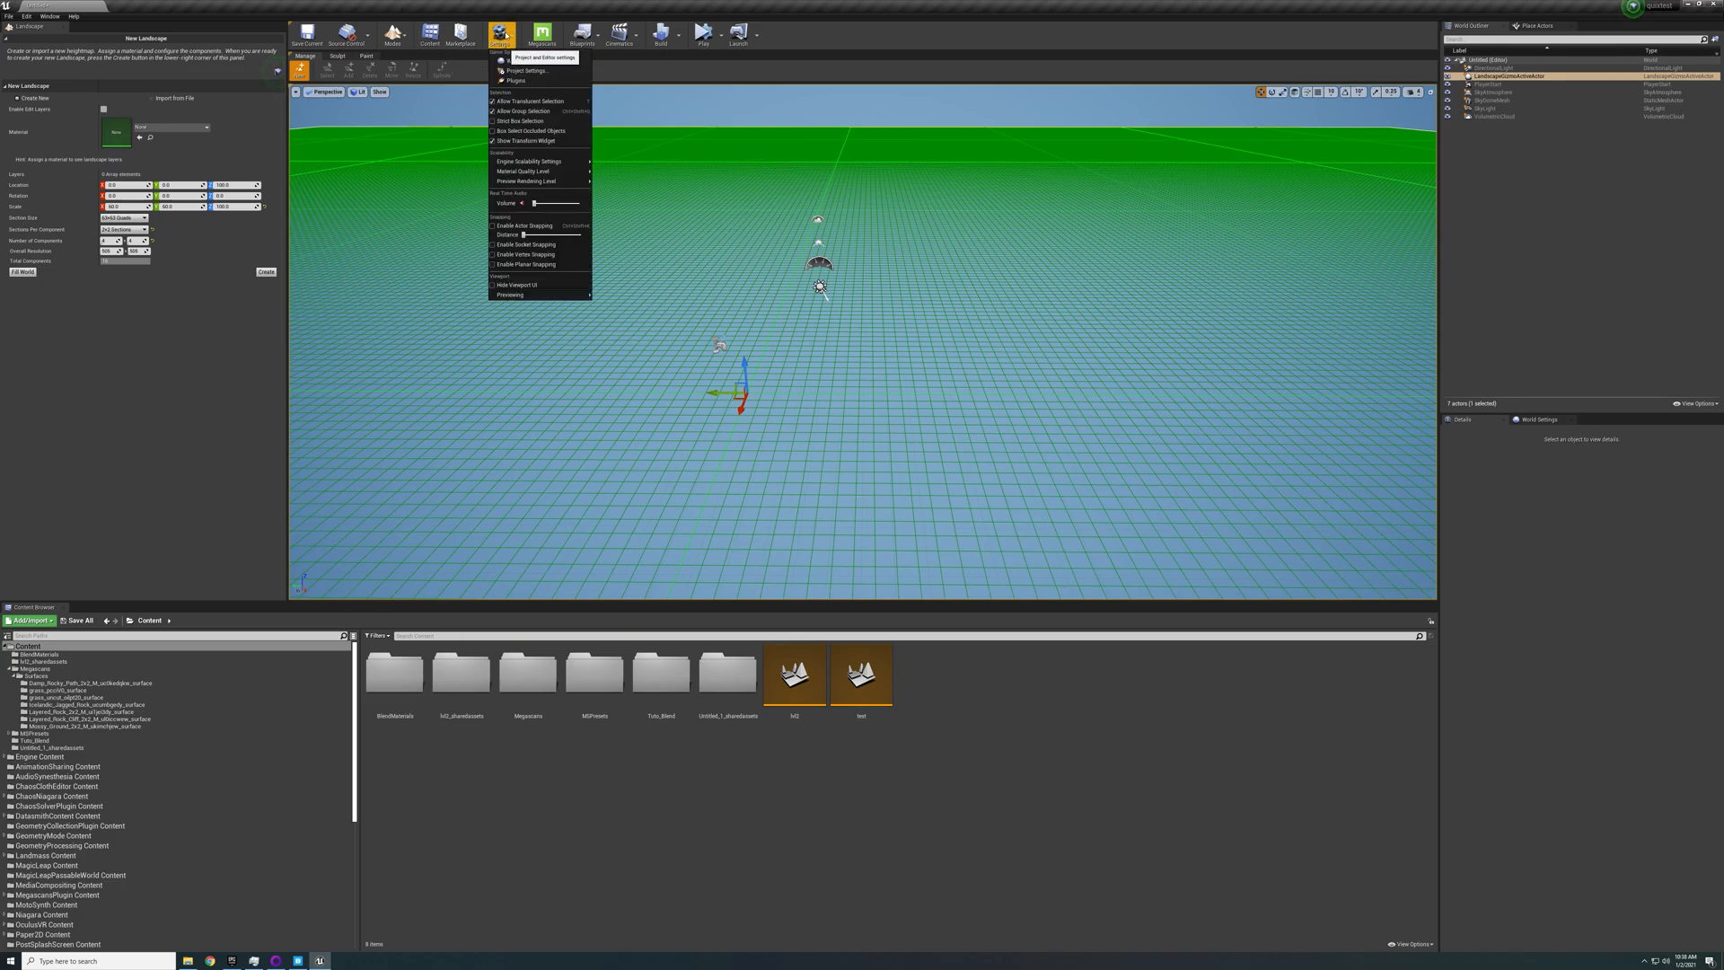
left_click(517, 81)
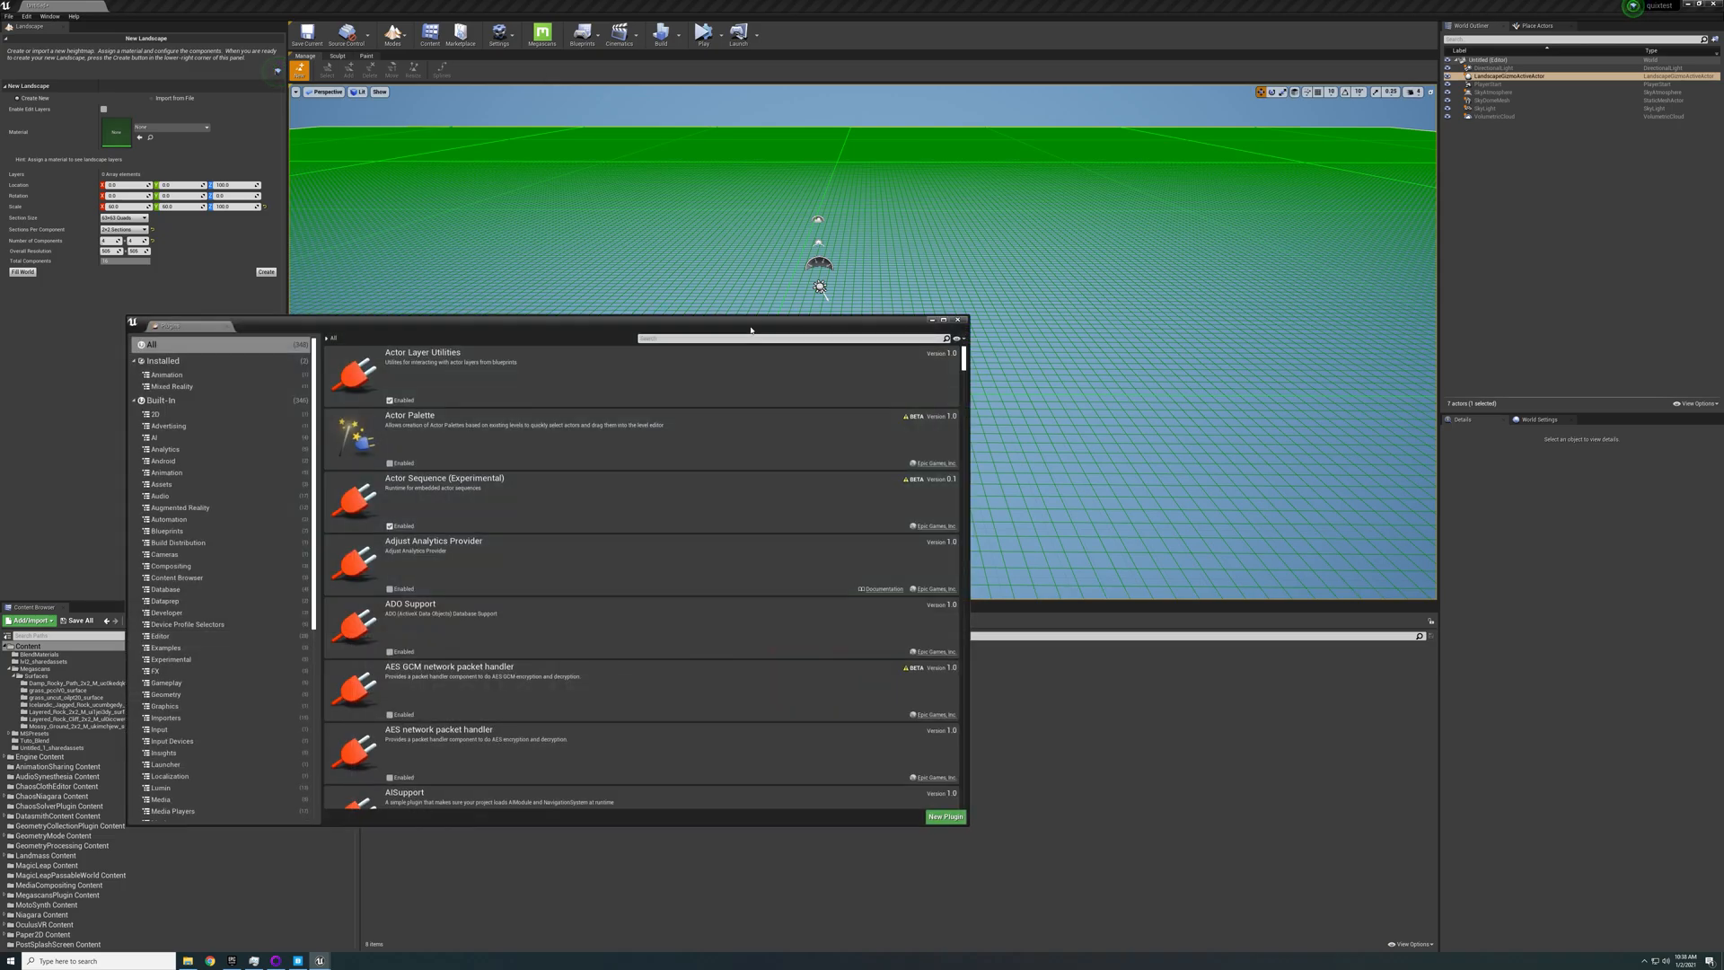
type("land")
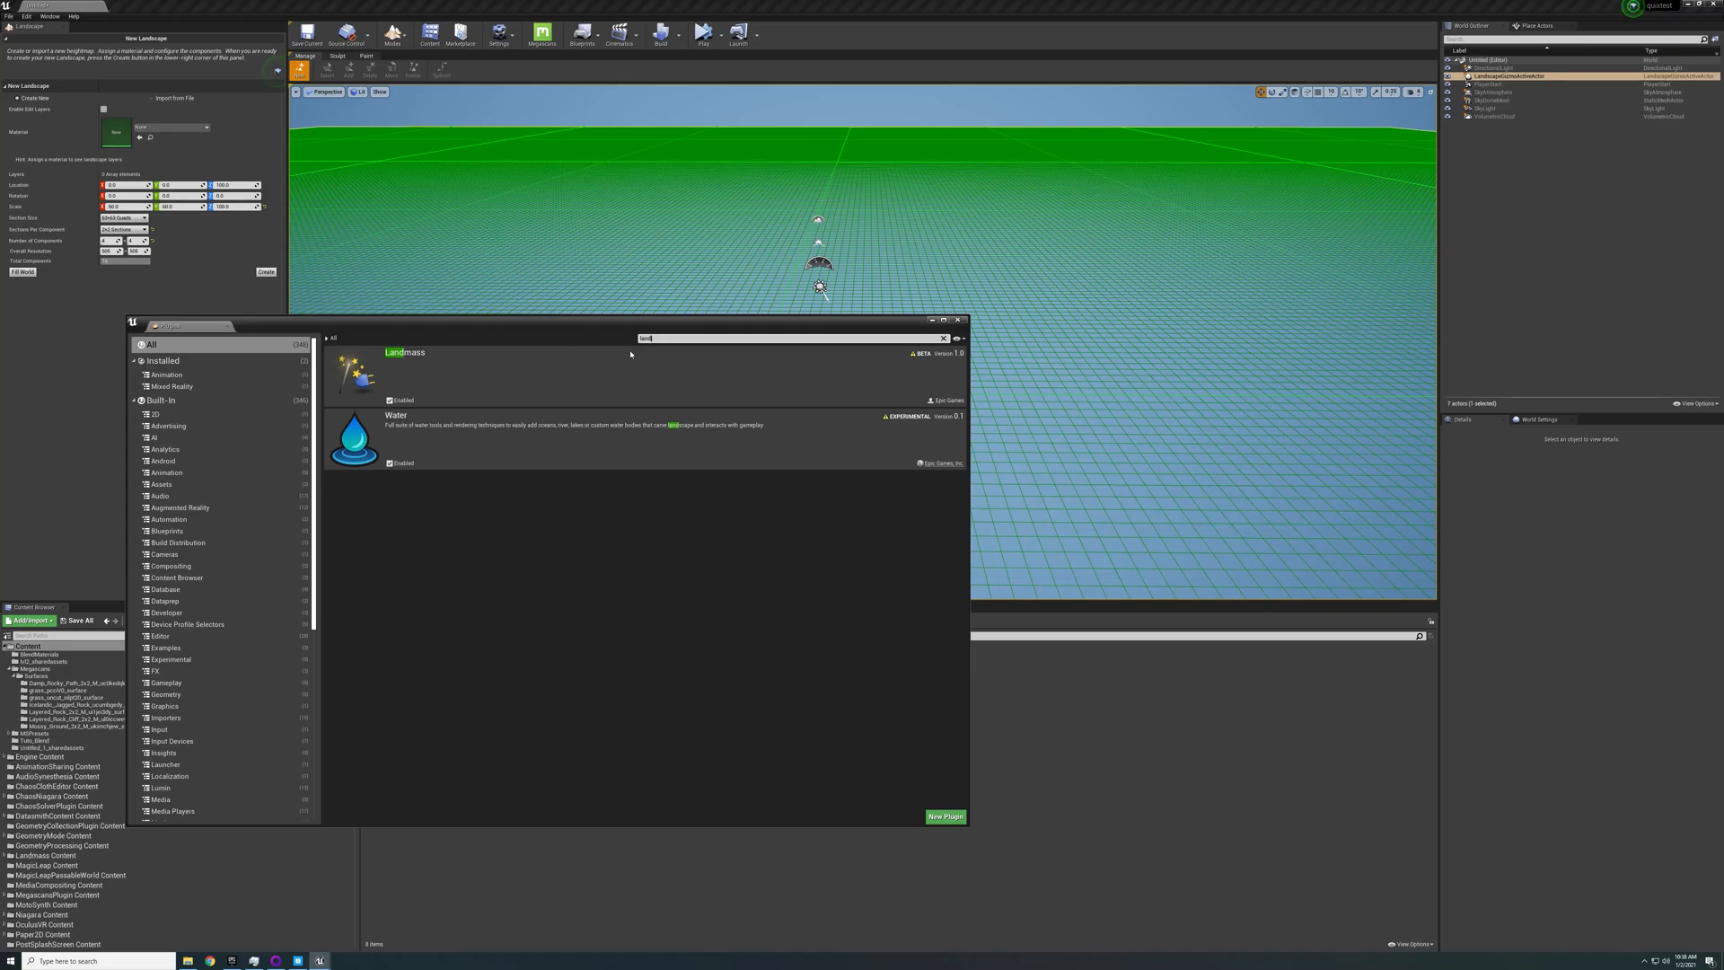
left_click(957, 320)
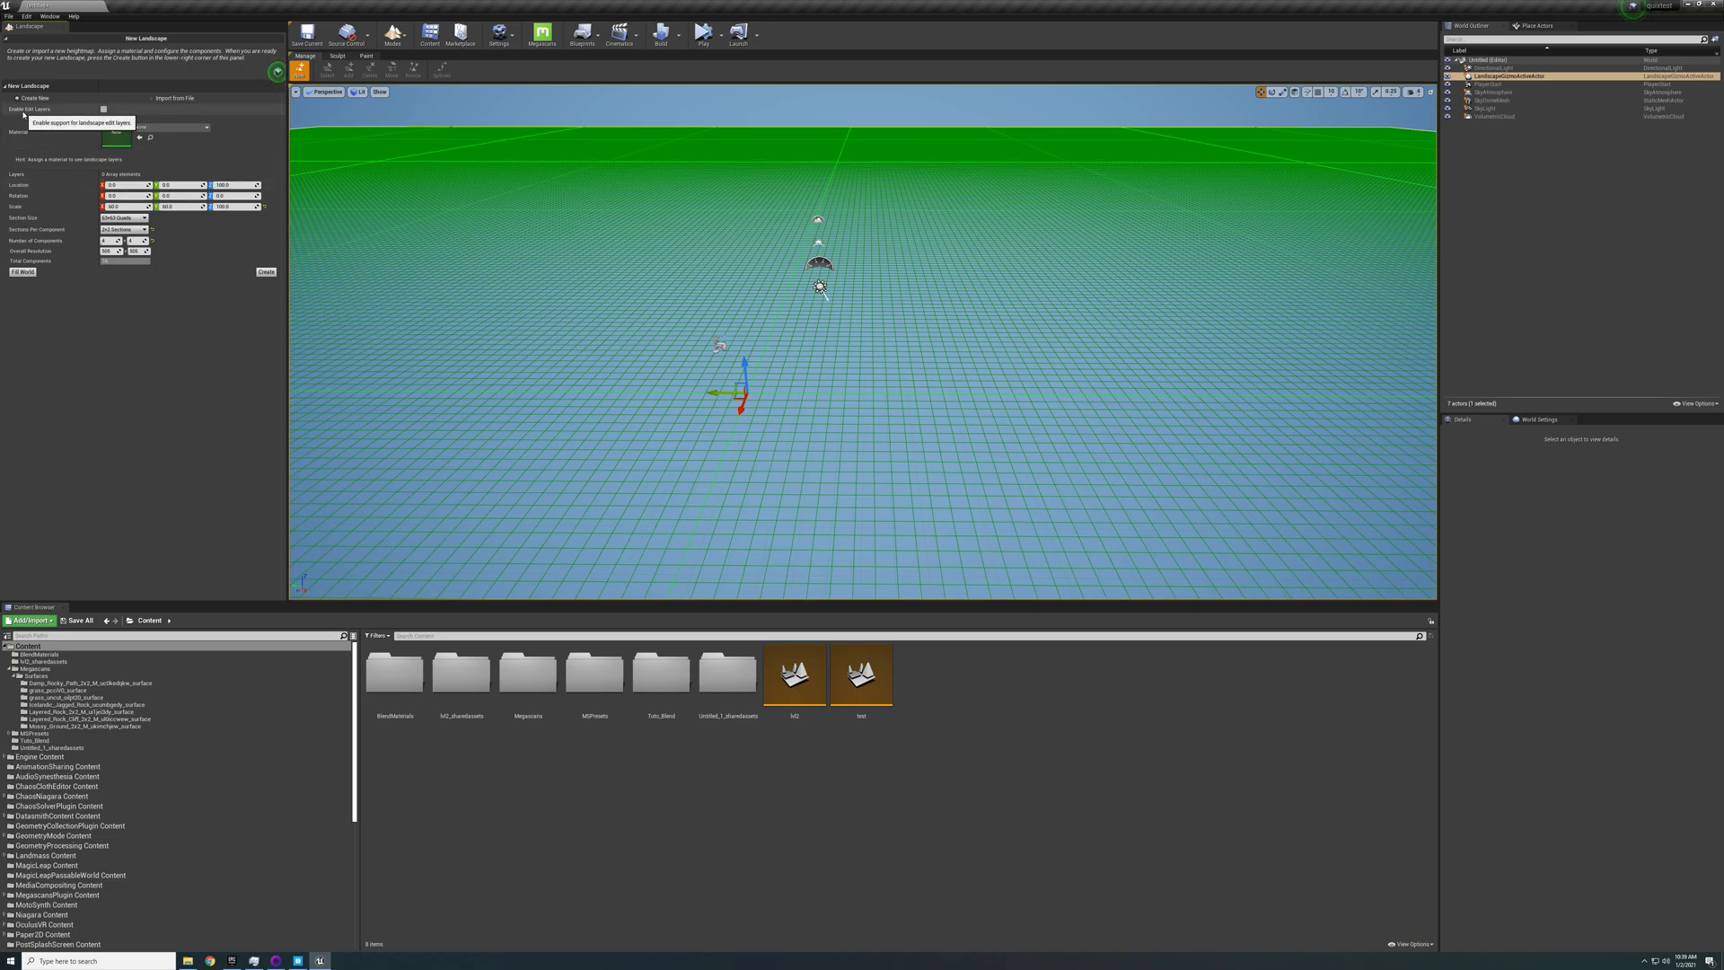
Enable edit layers for the new landscape and reset its scale to the default 100
left_click(104, 109)
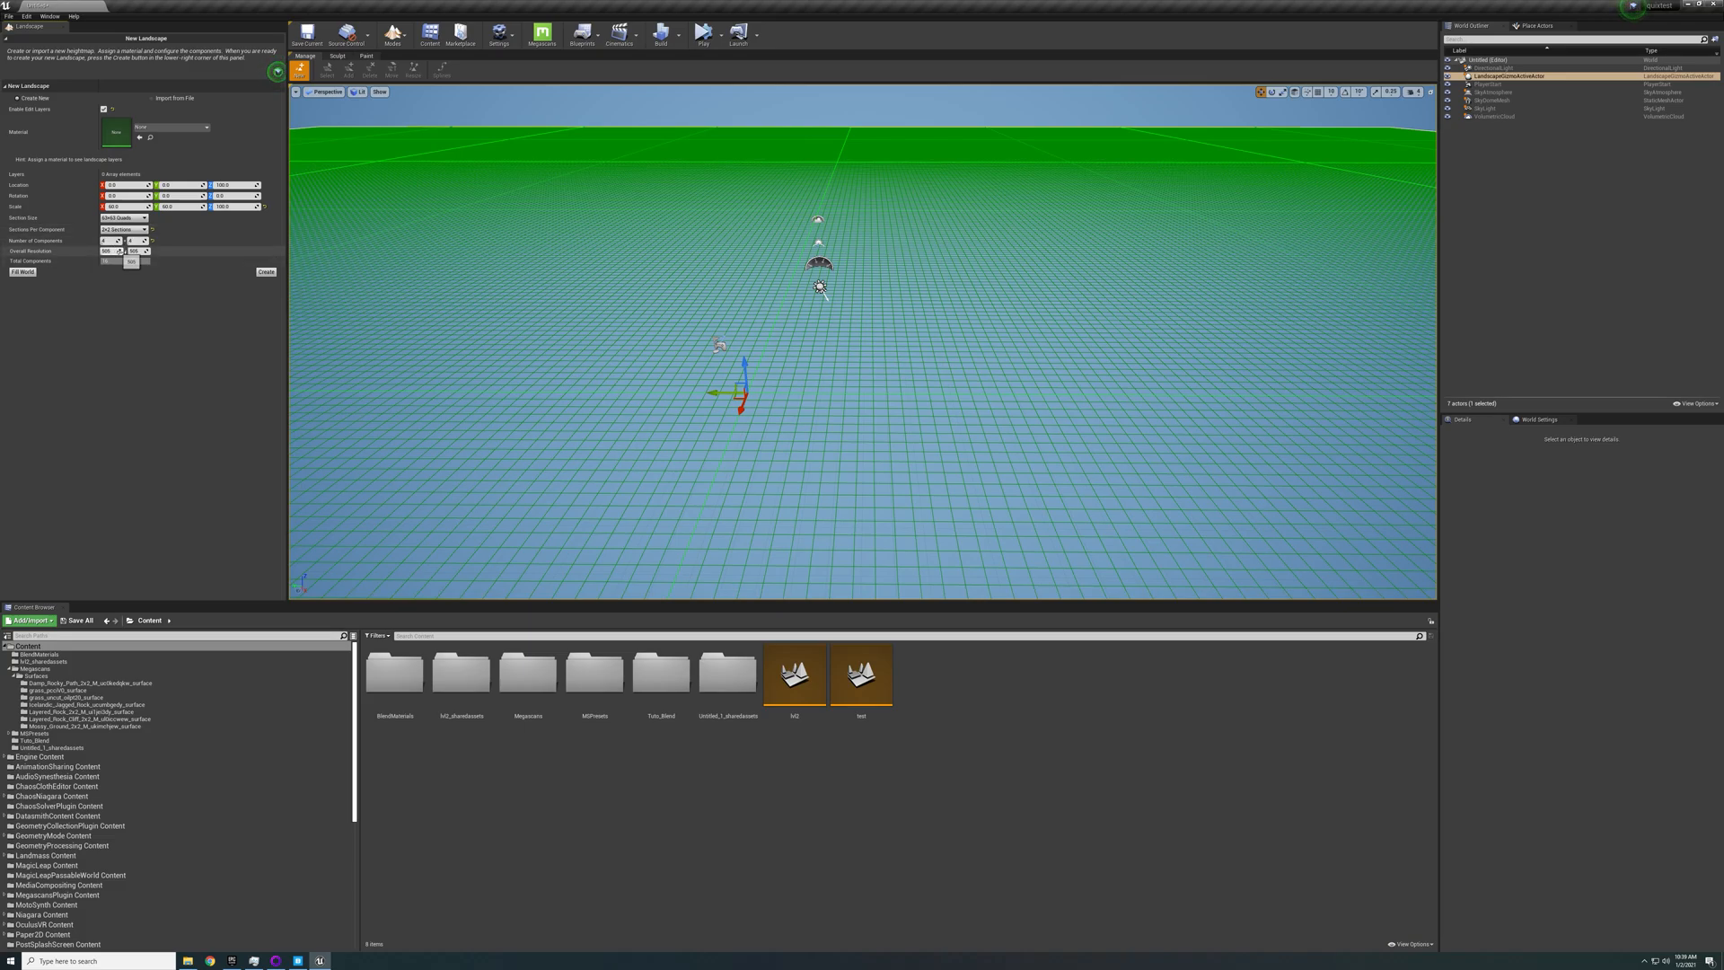
left_click(265, 208)
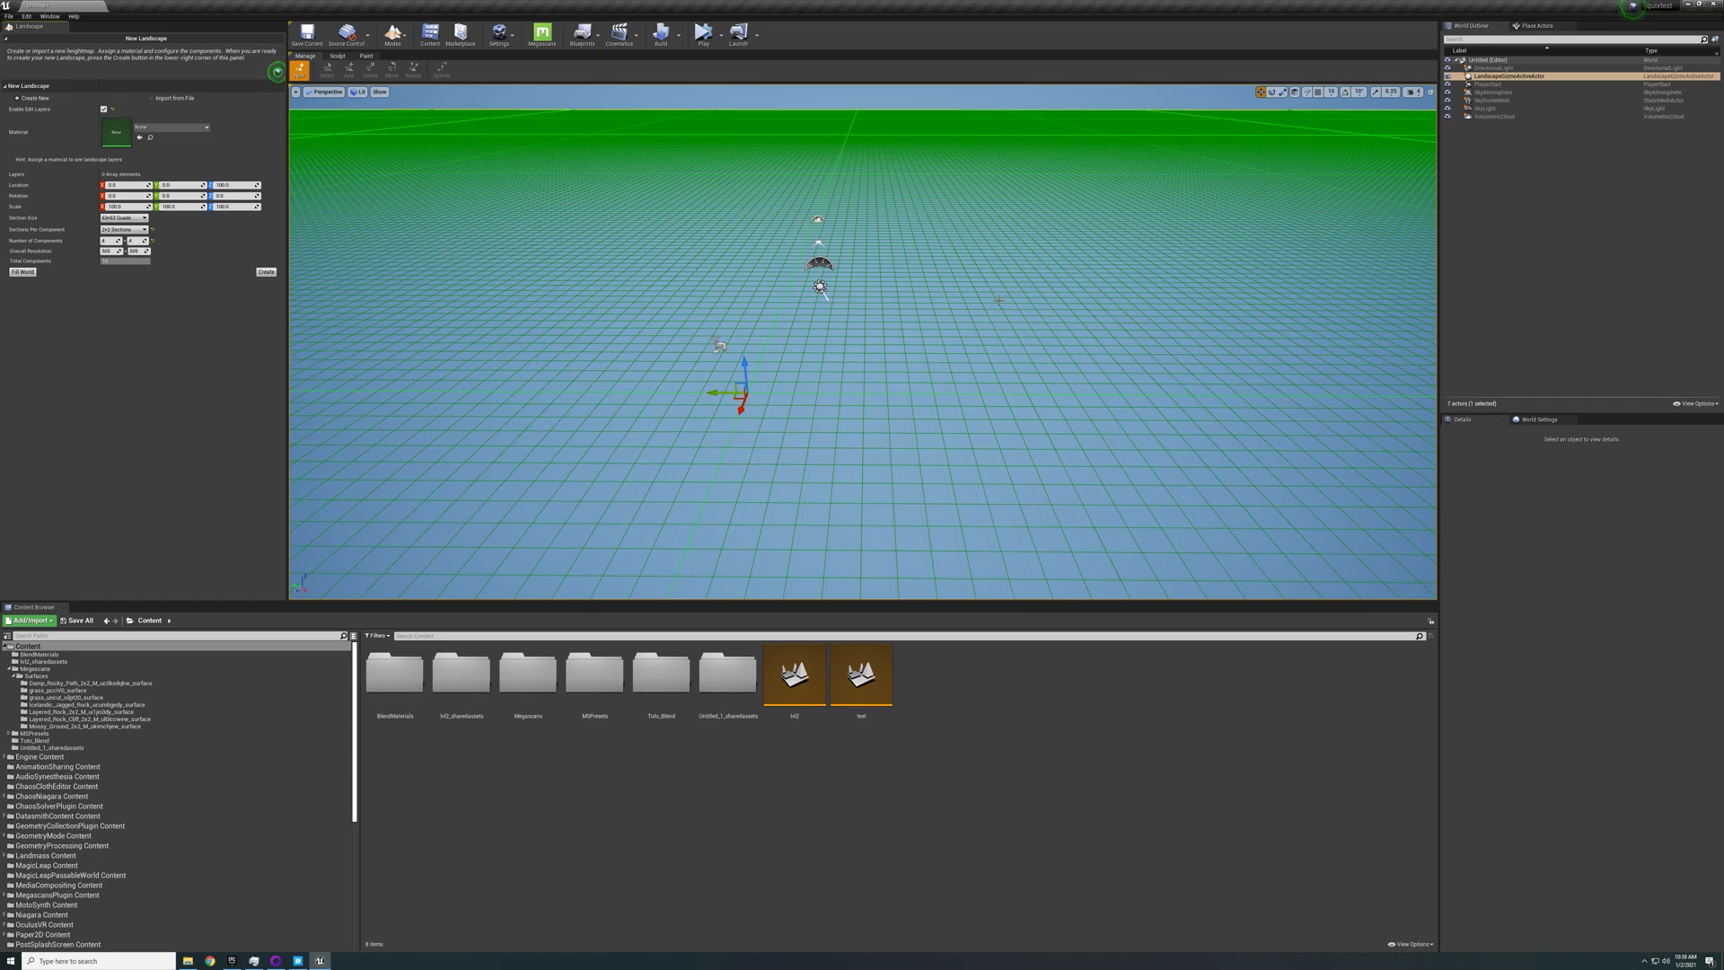
right_click_drag(999, 299, 570, 269)
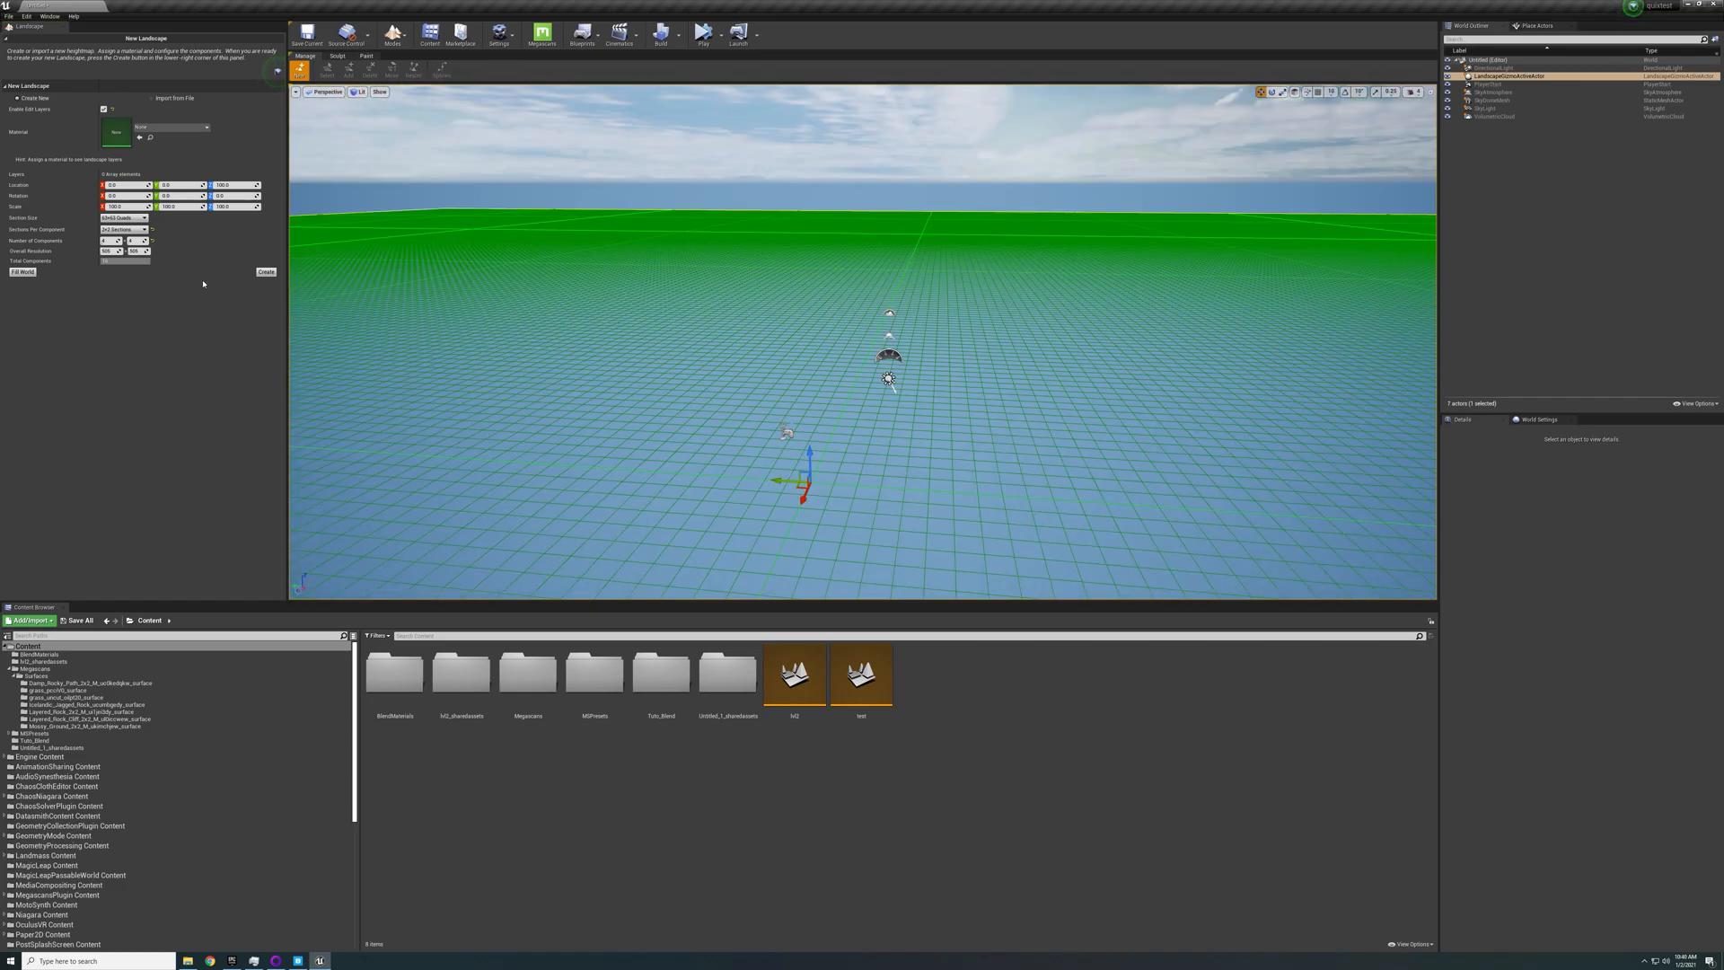
right_click_drag(701, 283, 798, 343)
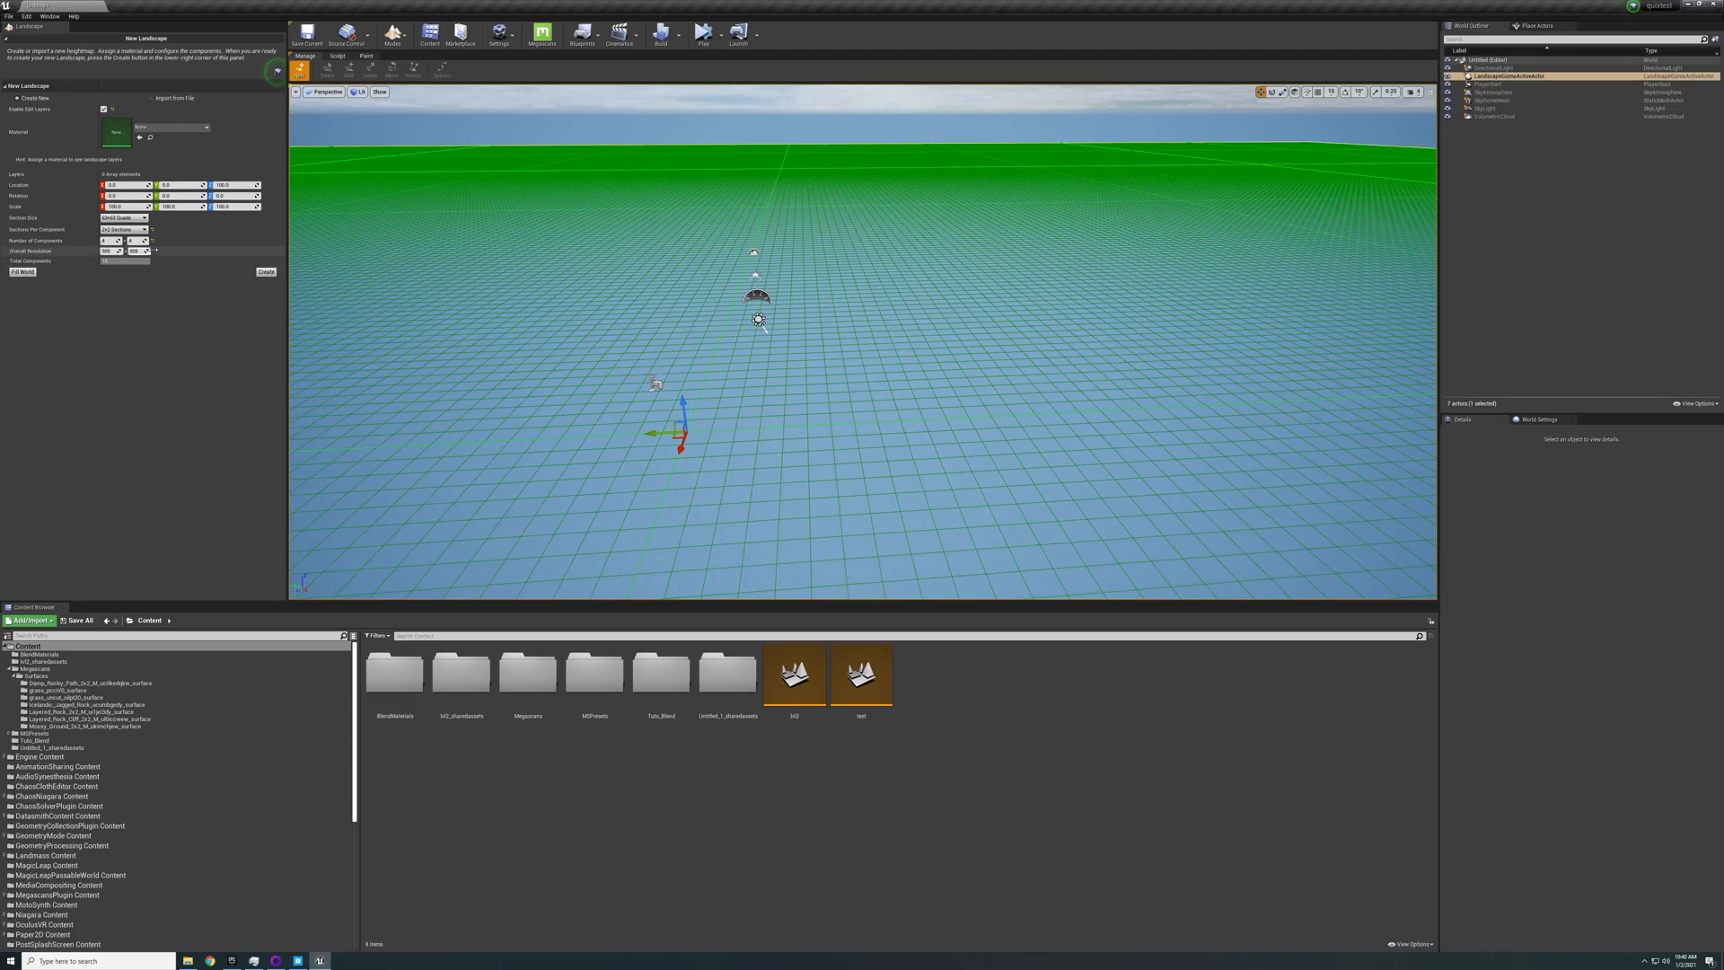
Set the new landscape's horizontal scale to 60 and create the landscape
left_click(131, 207)
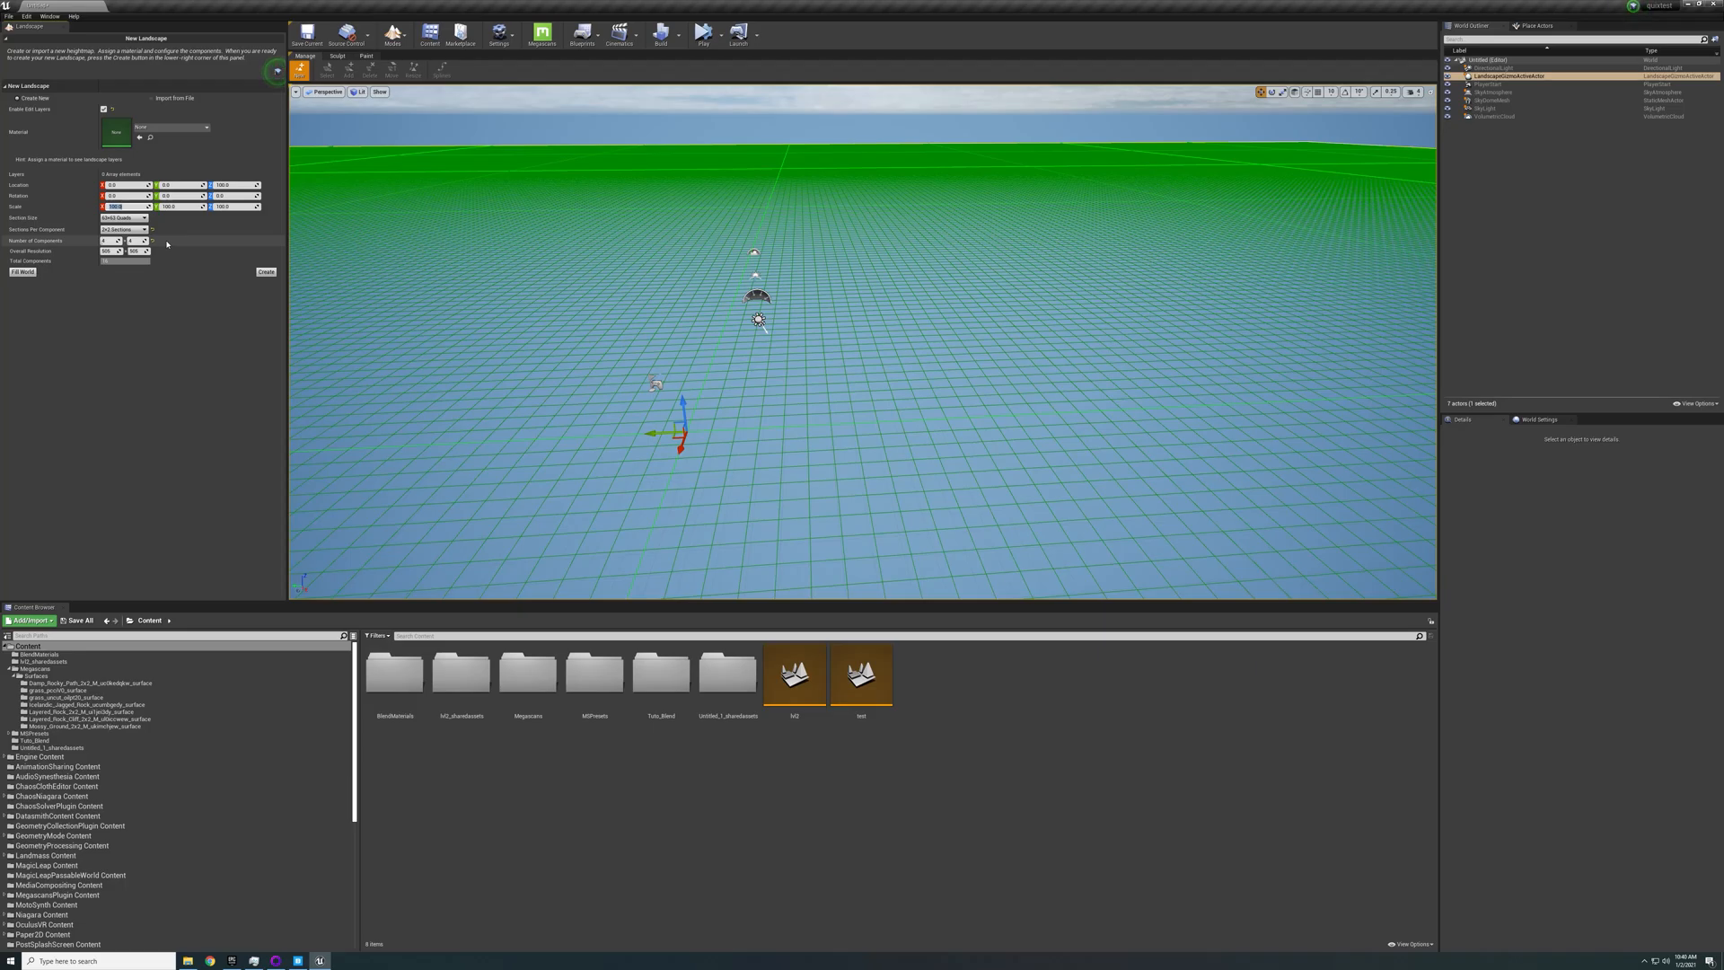
type("60")
key("Return")
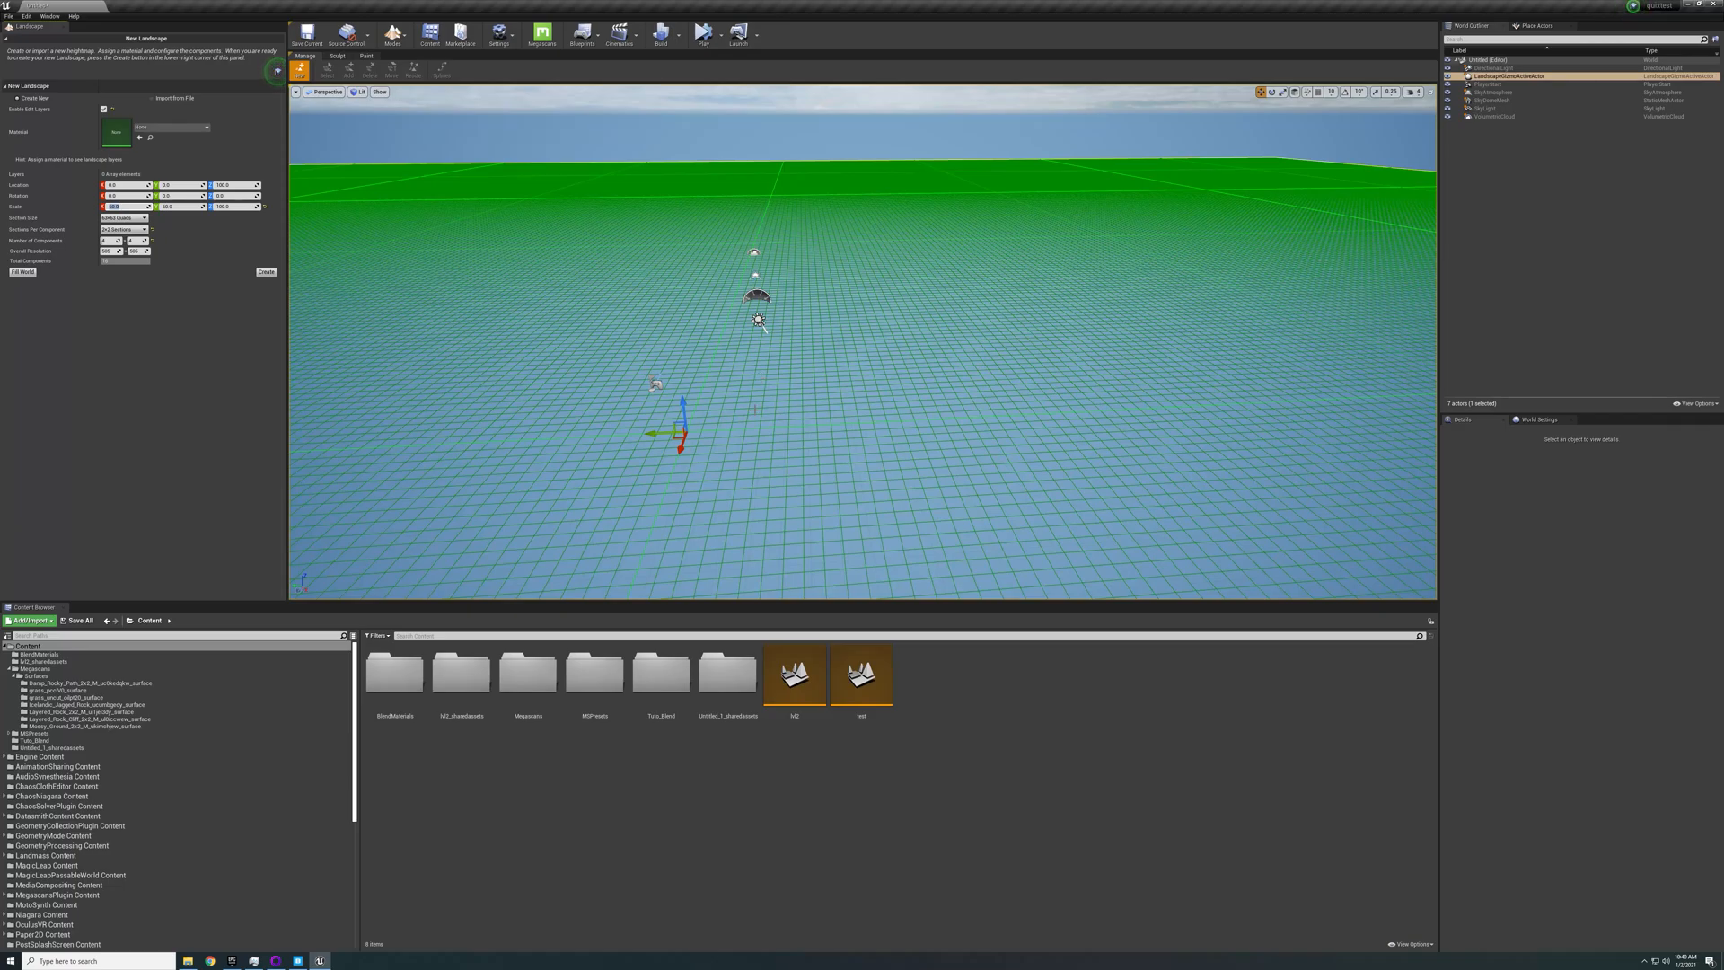
right_click_drag(907, 368, 832, 363)
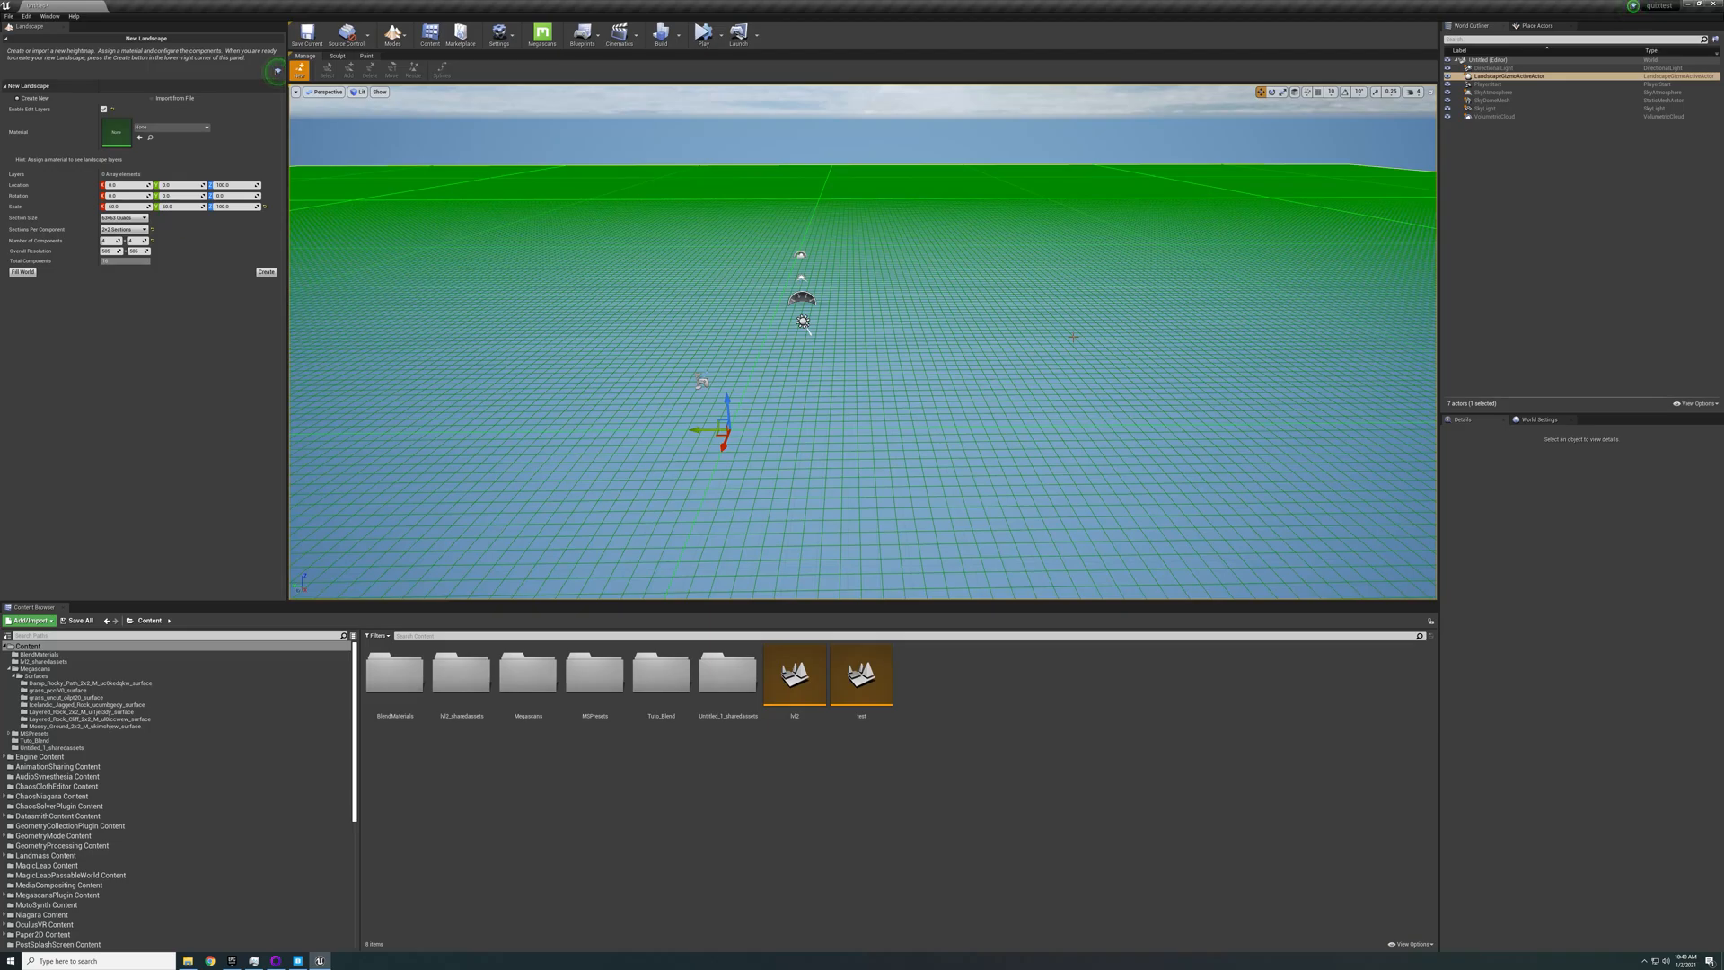
left_click(266, 273)
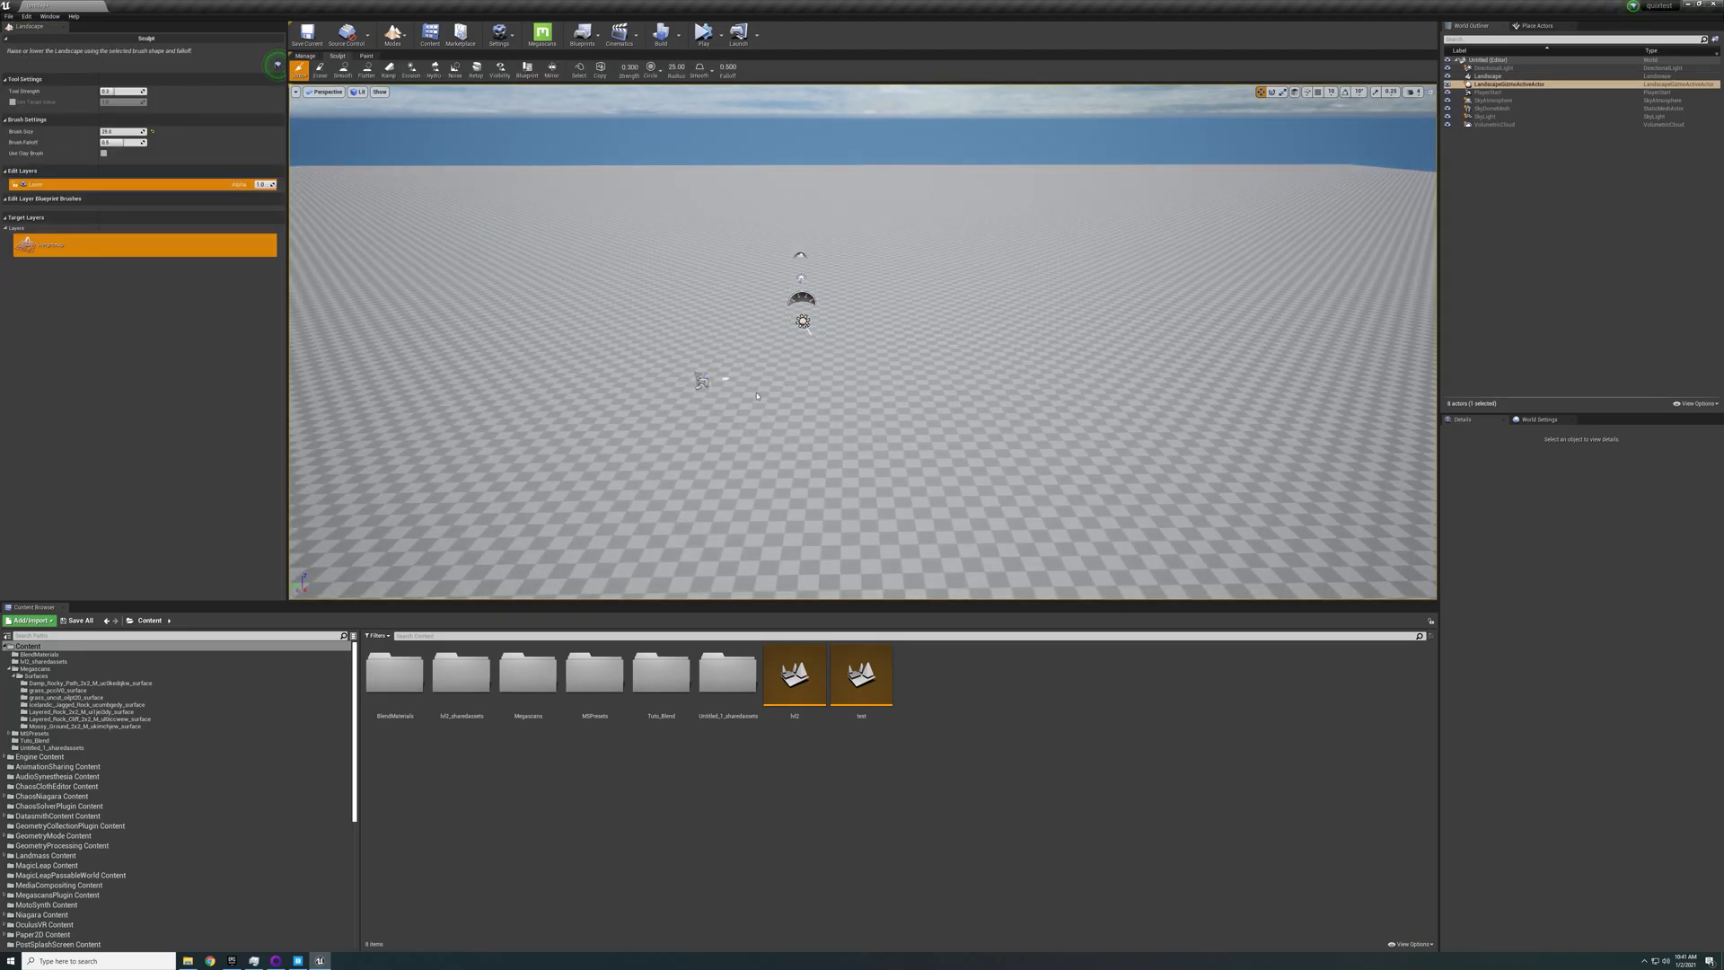
Place a CustomBrush_Landmass blueprint brush on the flat landscape
mouse_move(757, 396)
right_mouse_down()
mouse_move(592, 361)
mouse_move(754, 396)
right_mouse_up()
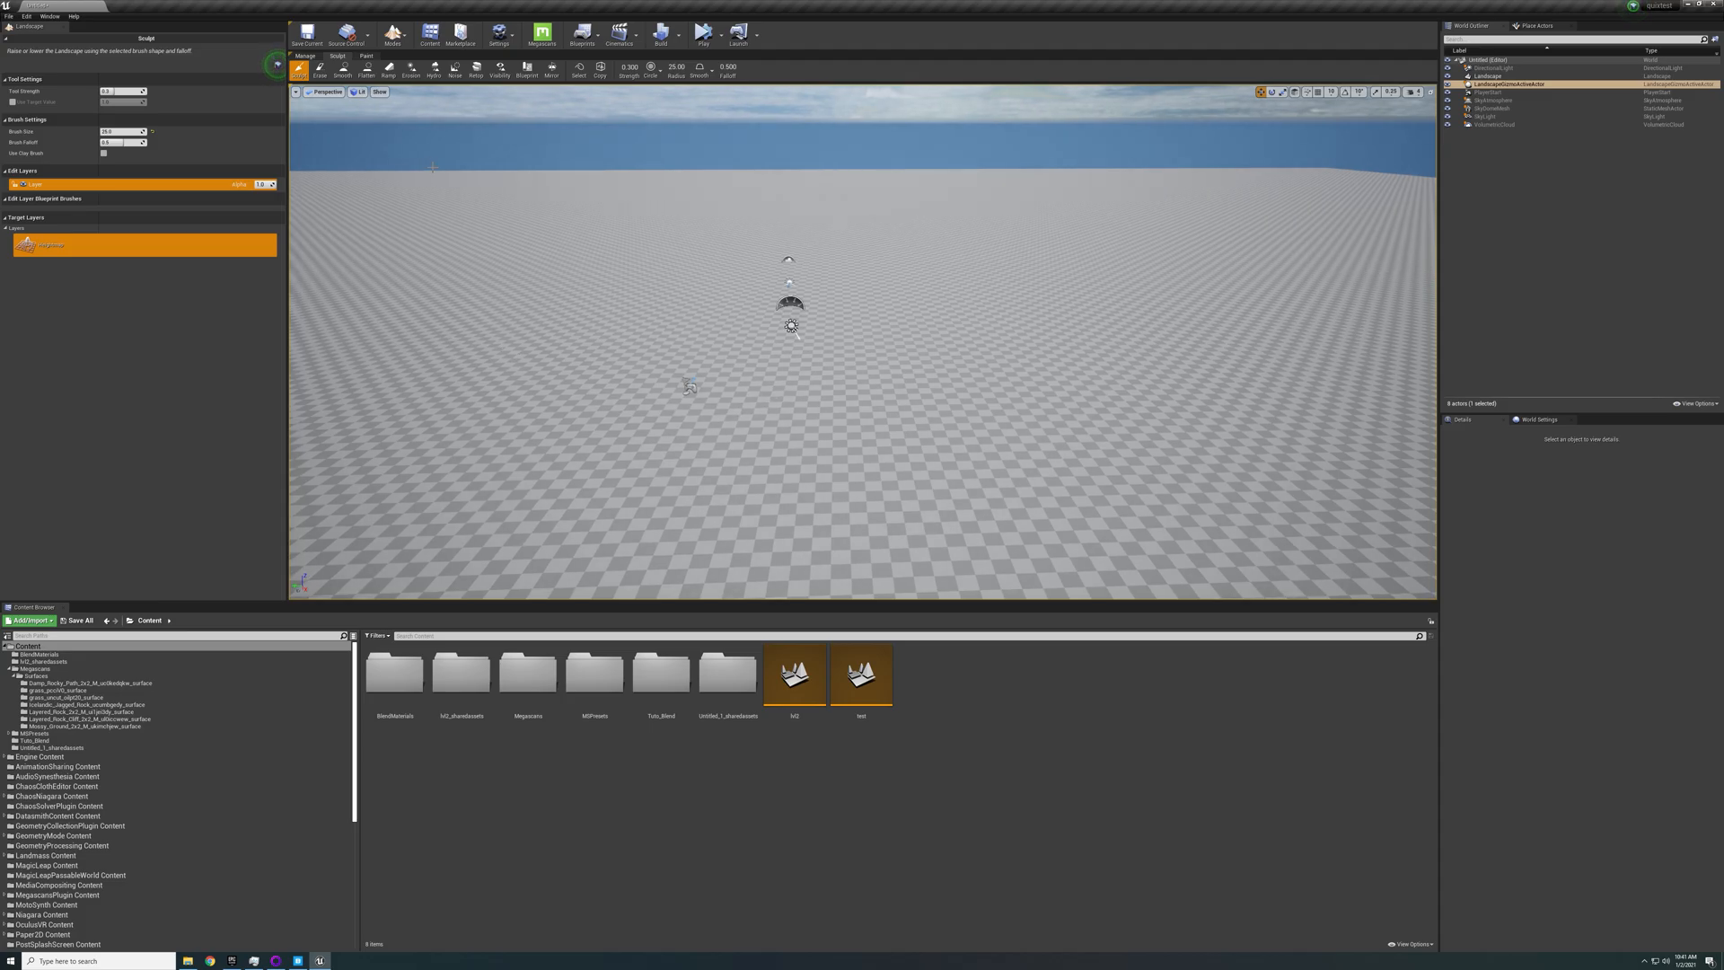
left_click(528, 72)
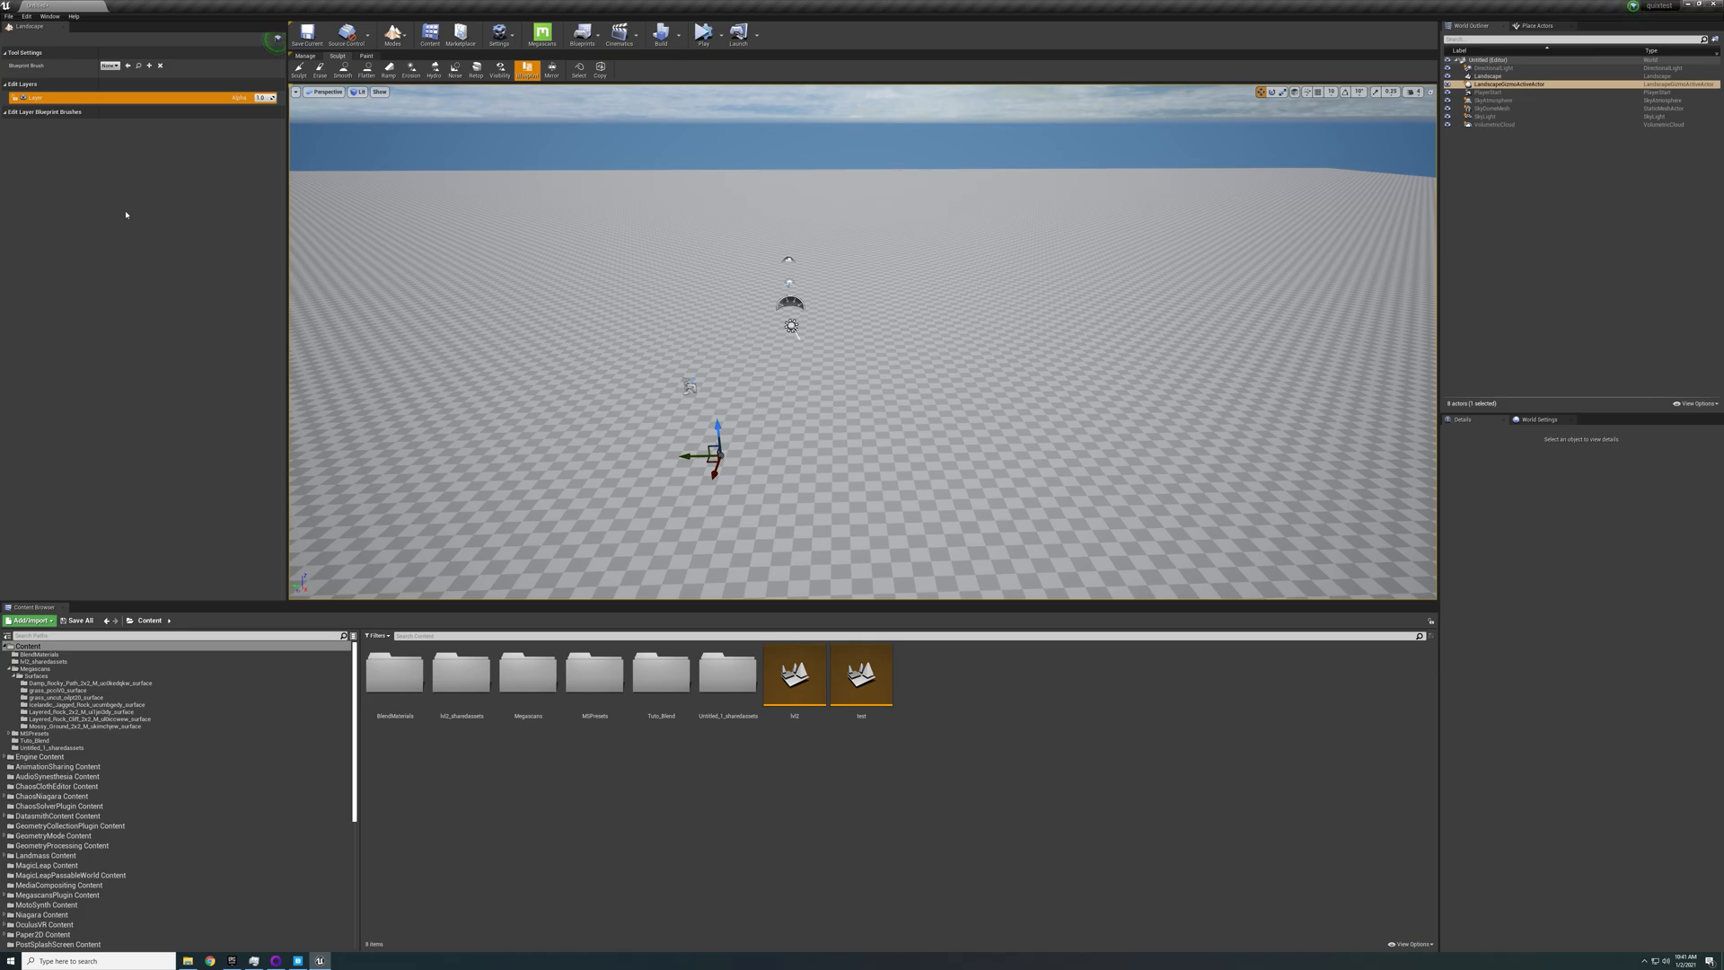
left_click(110, 66)
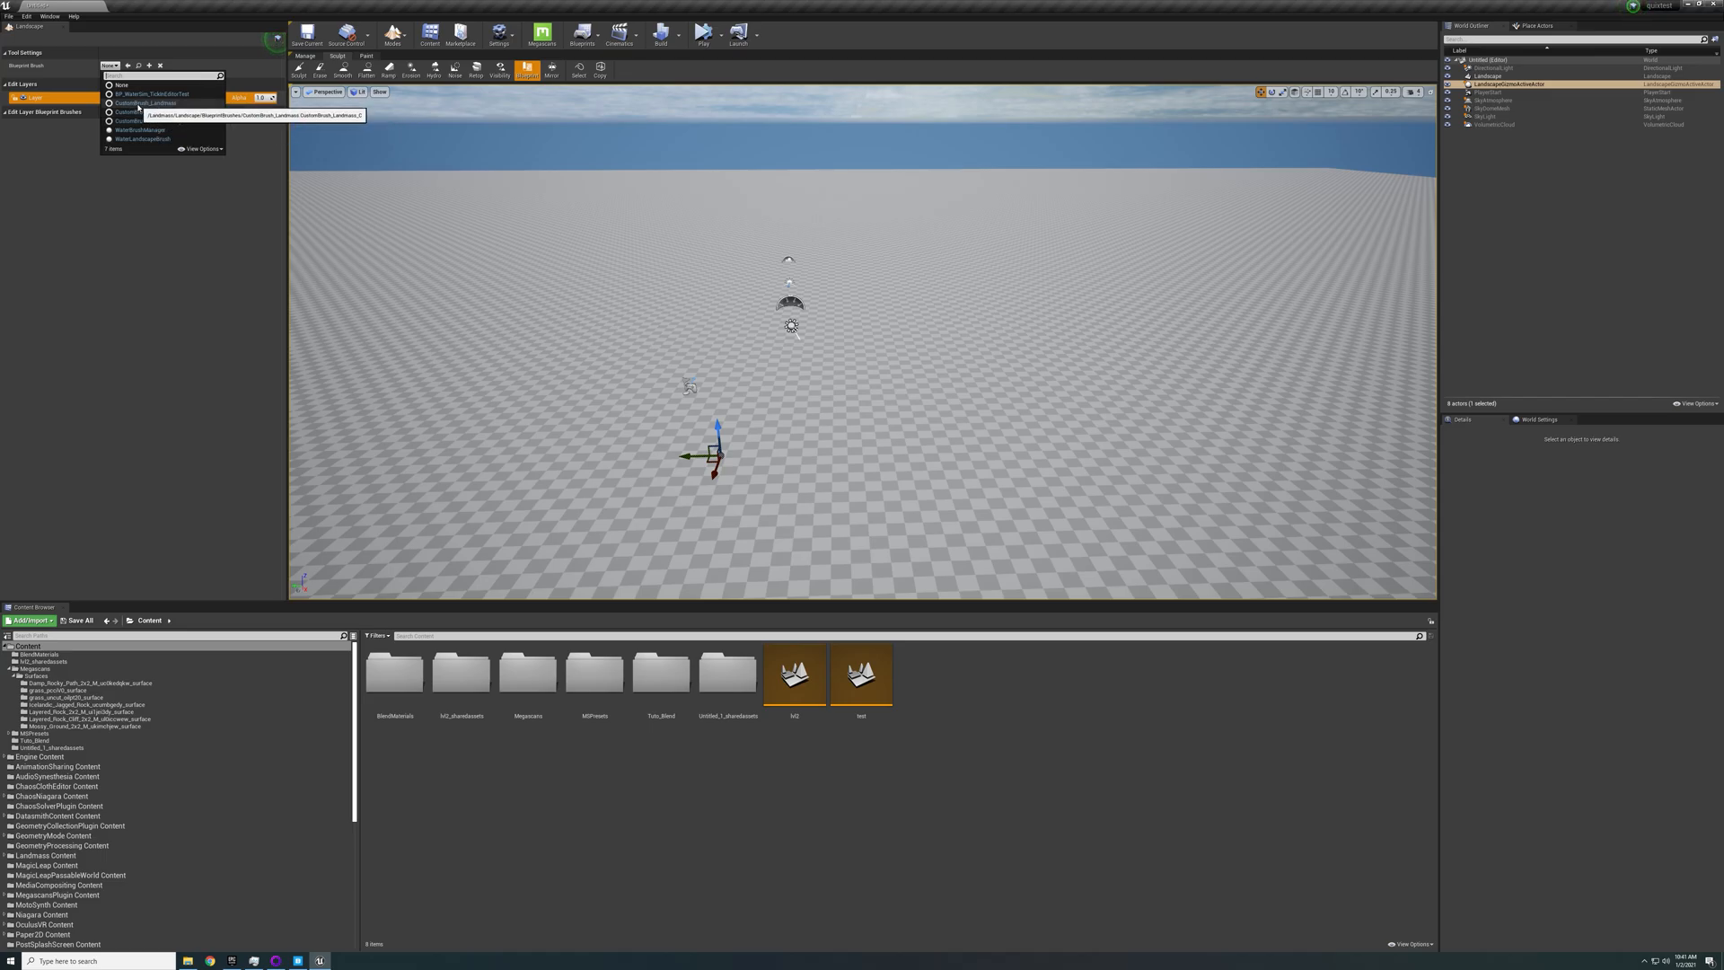
left_click(139, 103)
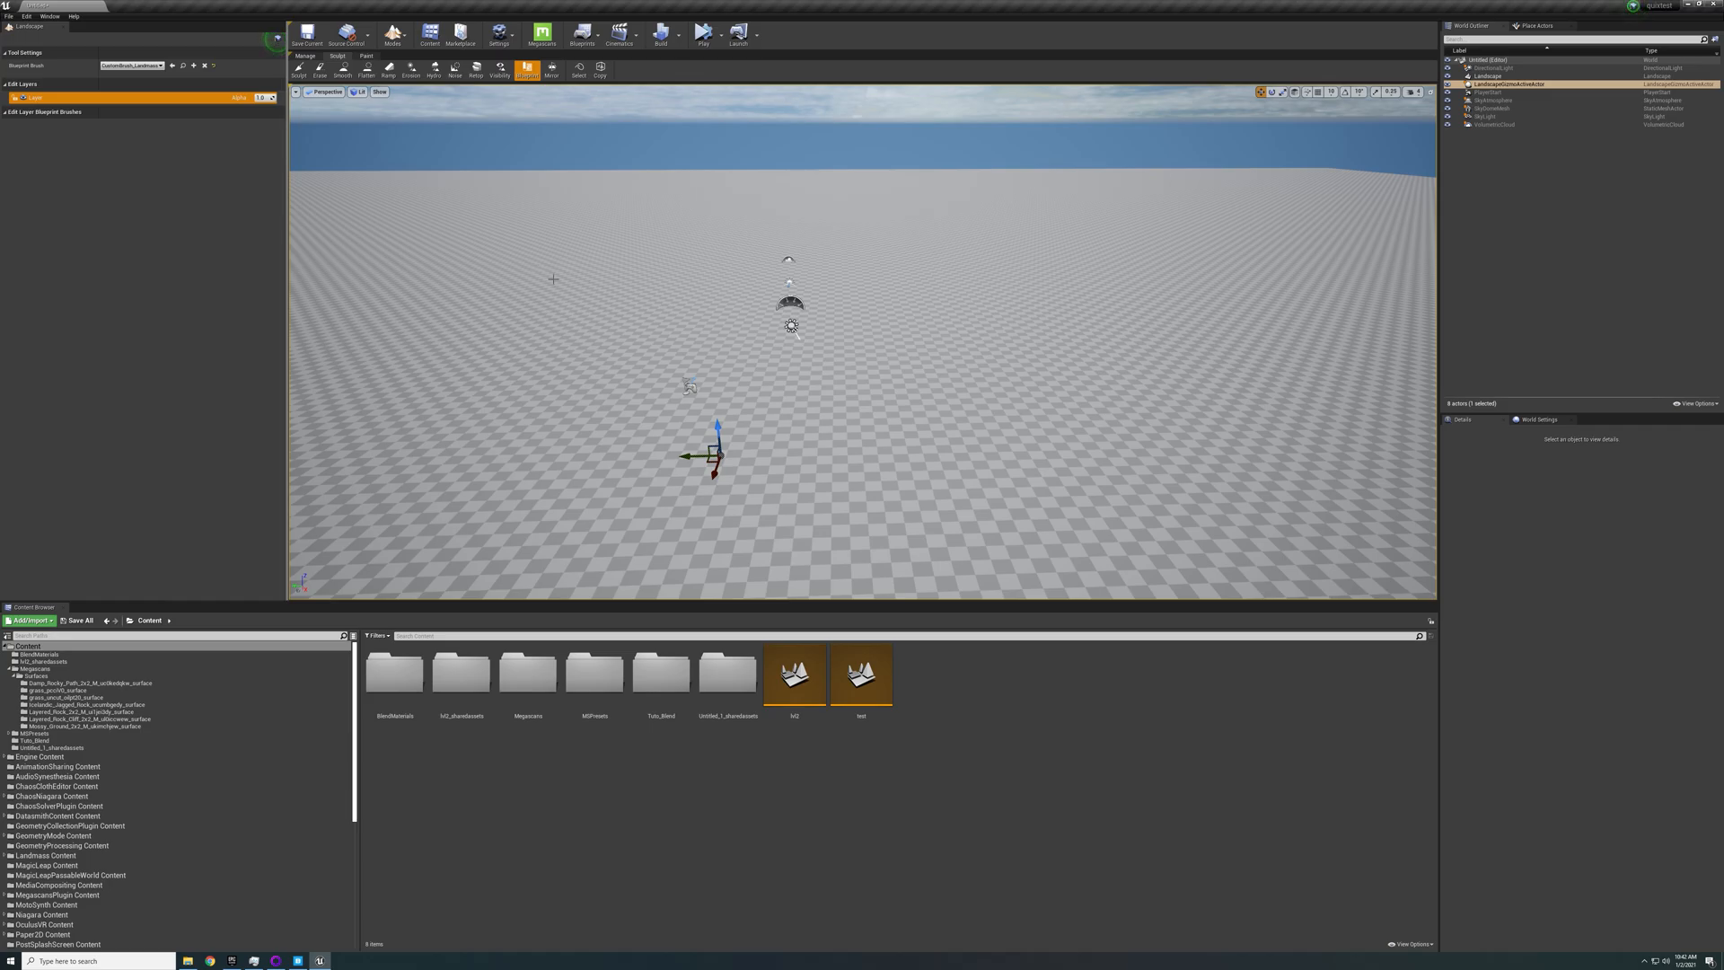
left_click(536, 275)
Examine the pyramid-shaped Landmass brush and its corner points from several angles
mouse_move(617, 312)
right_mouse_down()
mouse_move(359, 274)
mouse_move(678, 325)
mouse_move(626, 311)
right_mouse_up()
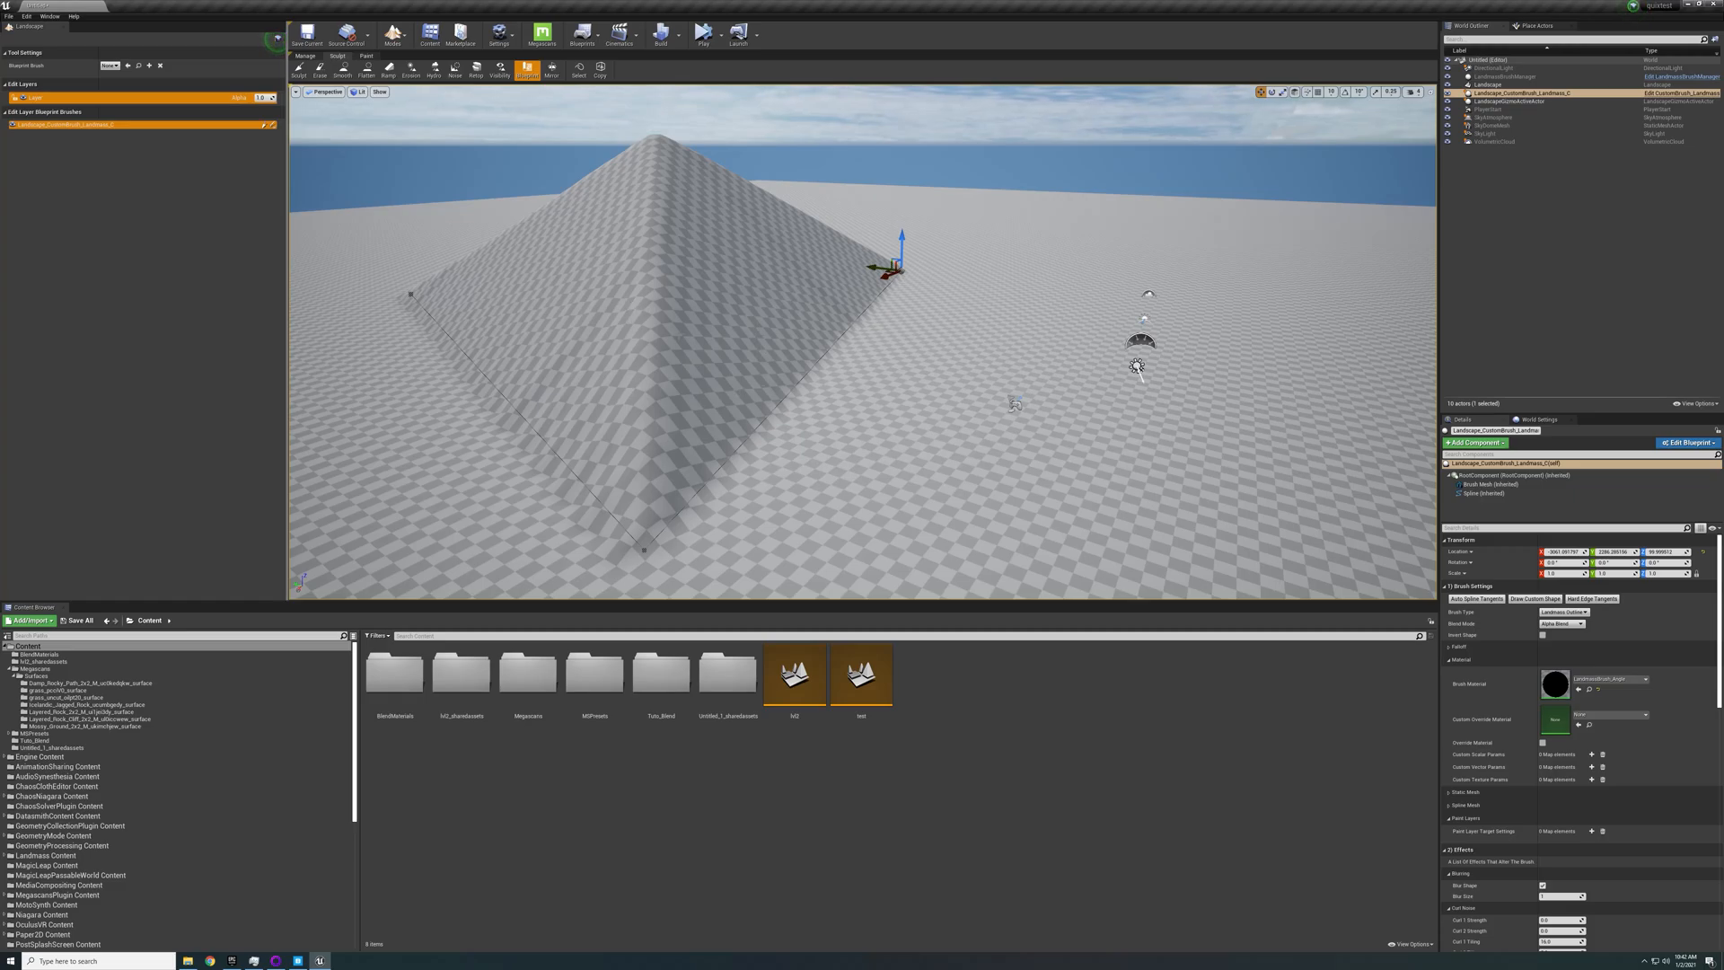
right_click_drag(895, 362, 988, 364)
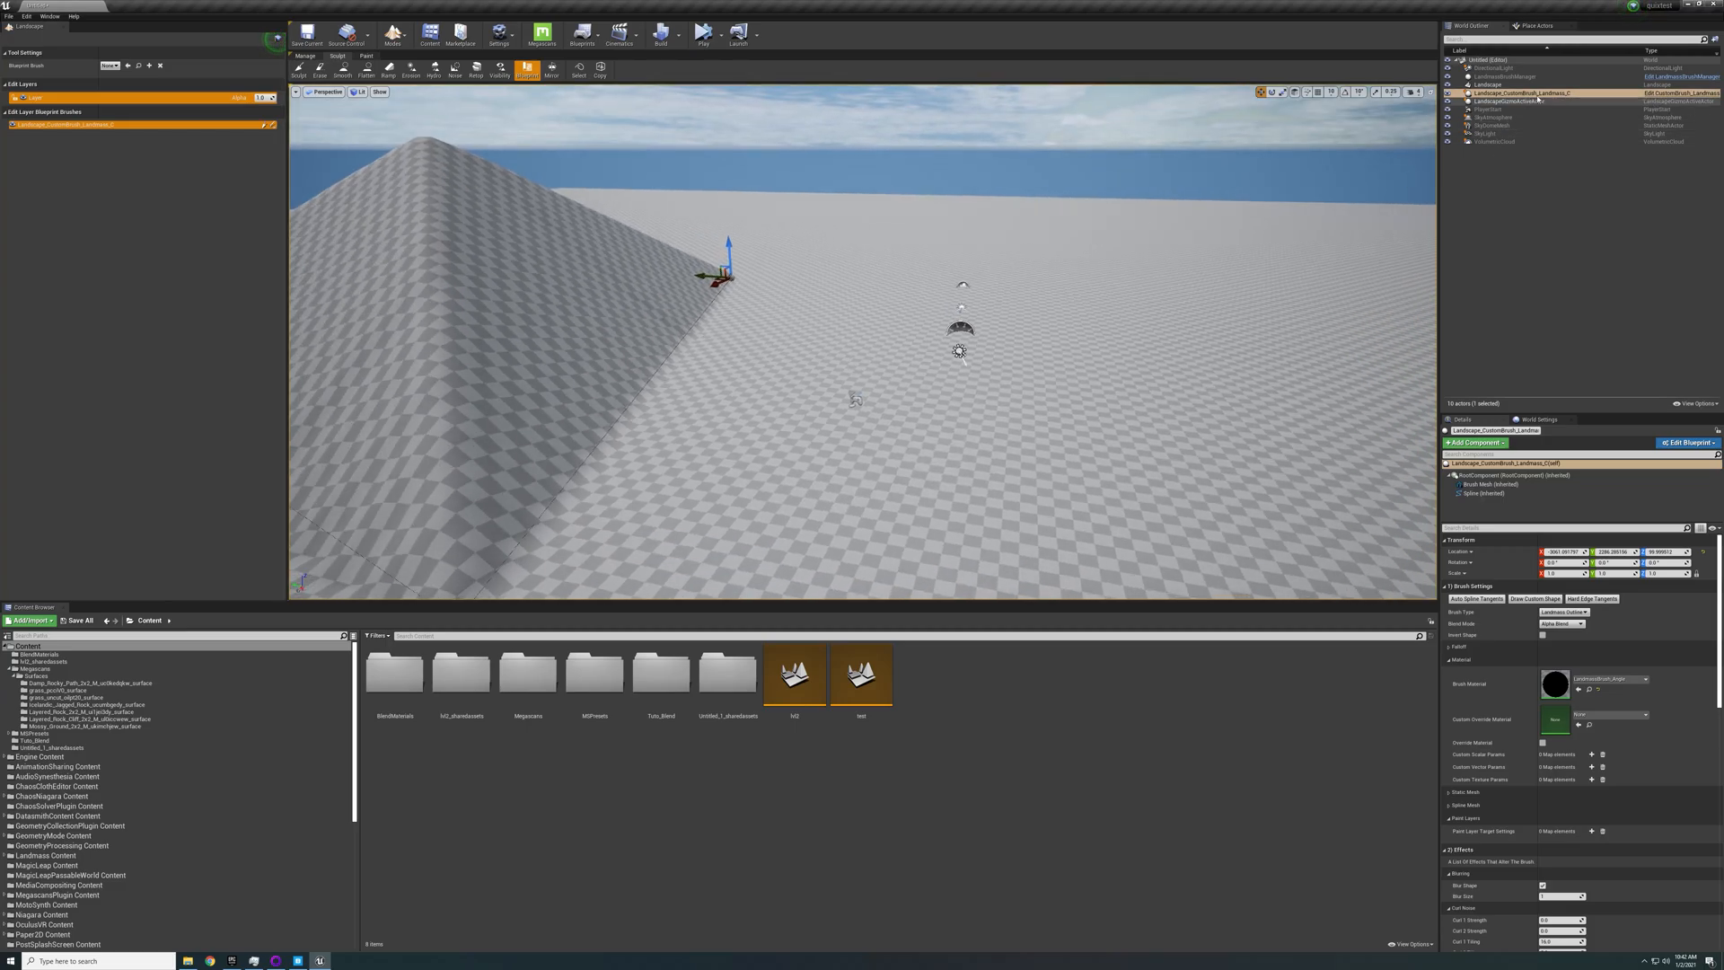
right_click_drag(919, 403, 876, 408)
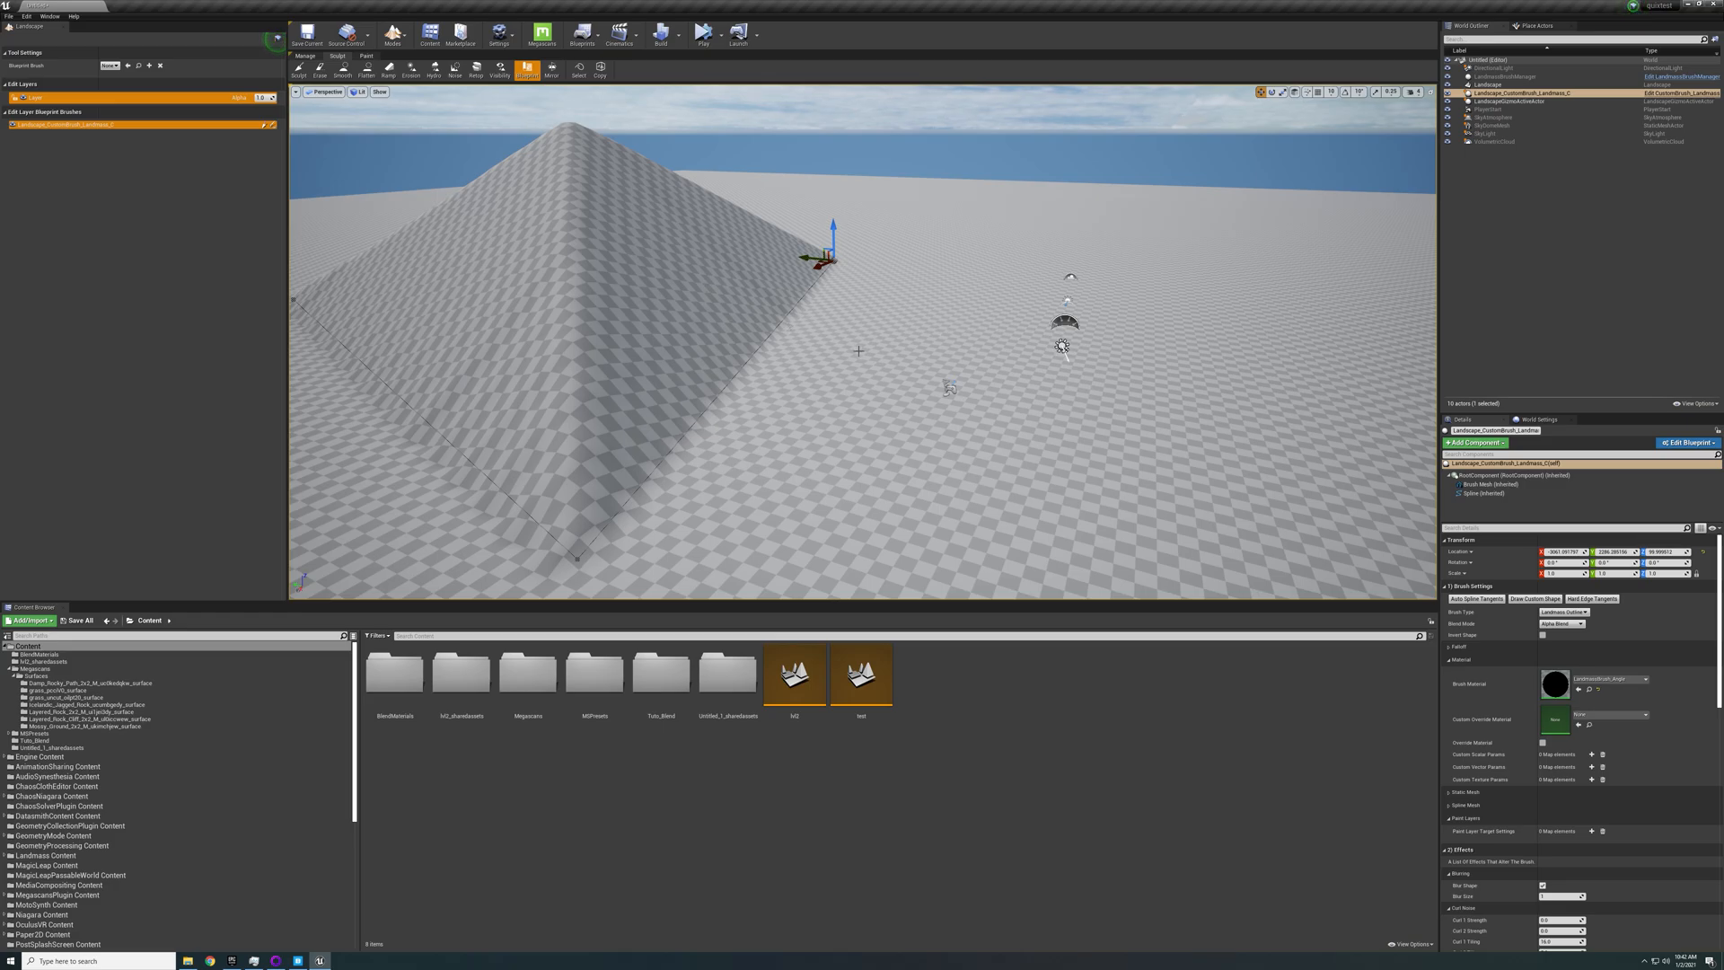
key("s")
mouse_move(859, 351)
right_mouse_down()
mouse_move(835, 408)
mouse_move(862, 355)
right_mouse_up()
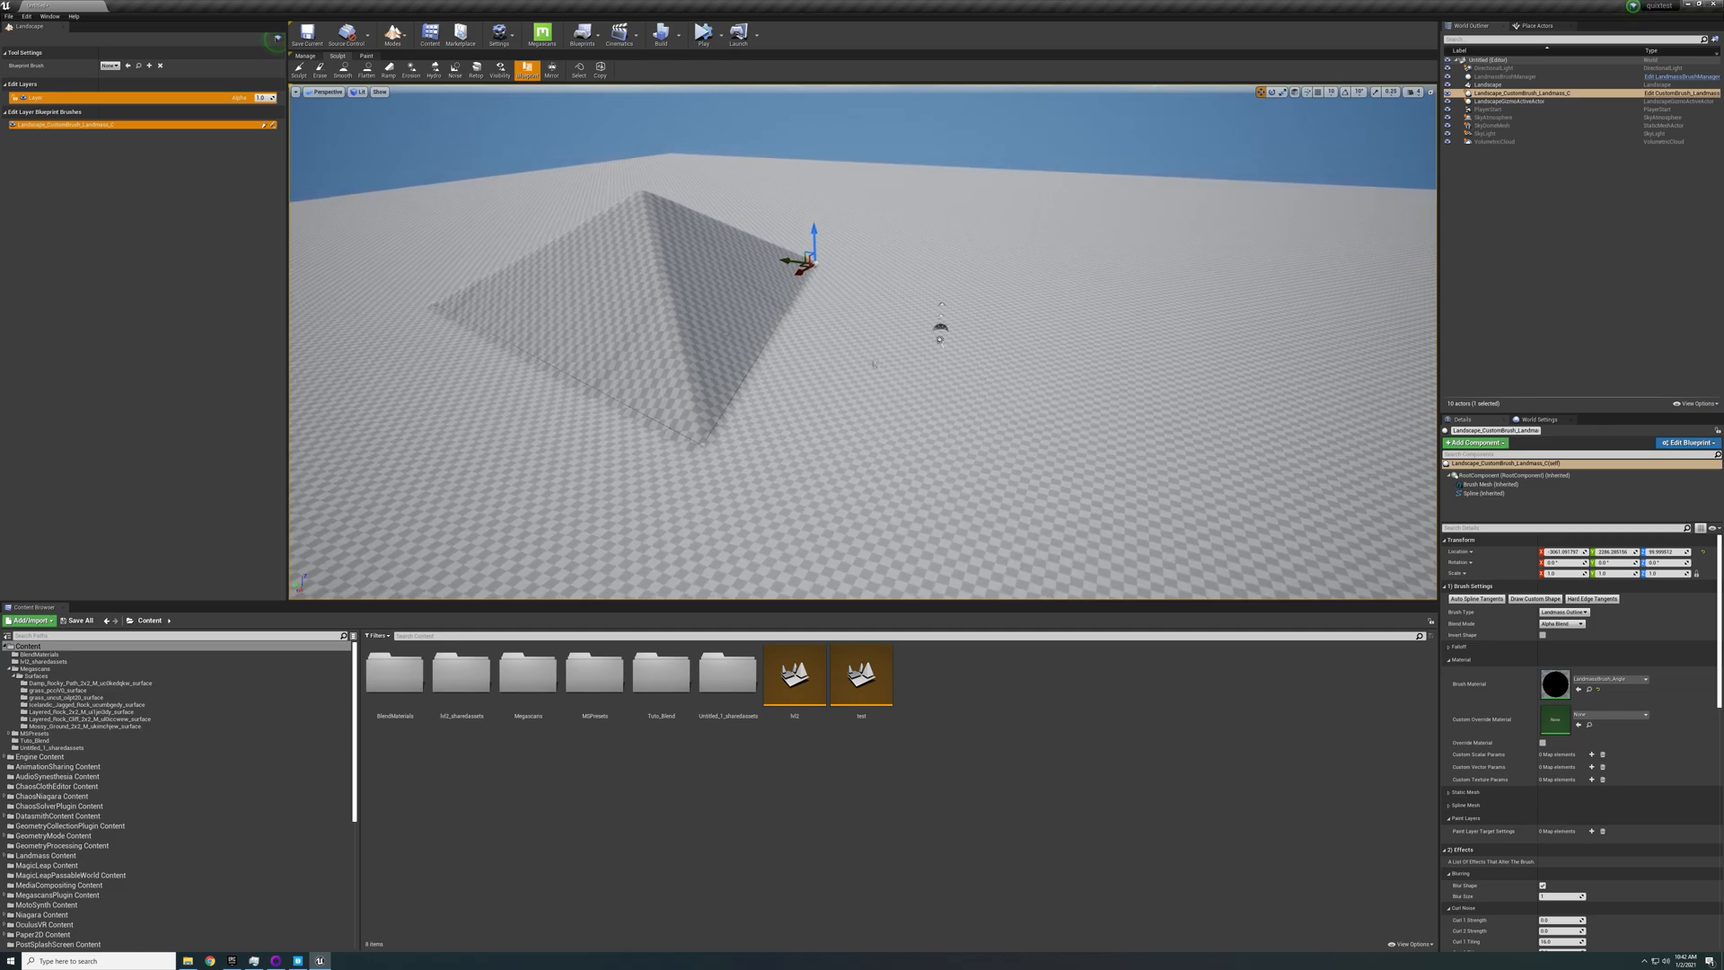
mouse_move(691, 359)
right_mouse_down()
mouse_move(663, 361)
mouse_move(691, 359)
right_mouse_up()
key("a")
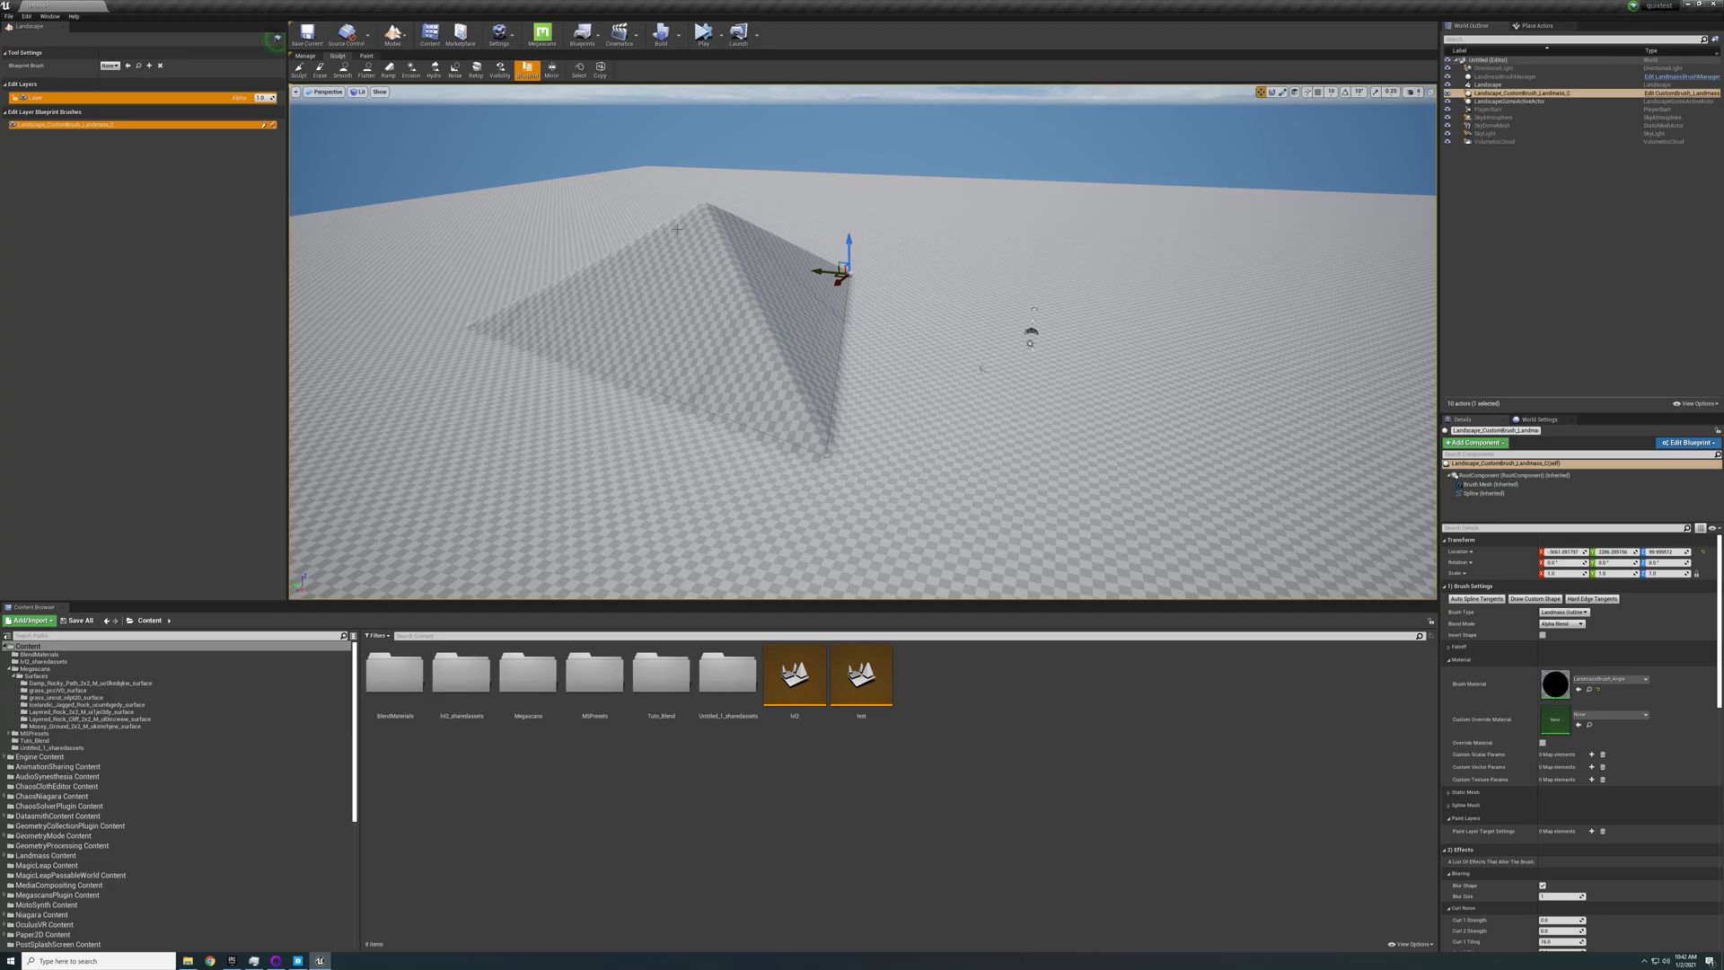
right_click_drag(744, 316, 759, 348)
key("w")
key("s")
right_click_drag(687, 449, 638, 406)
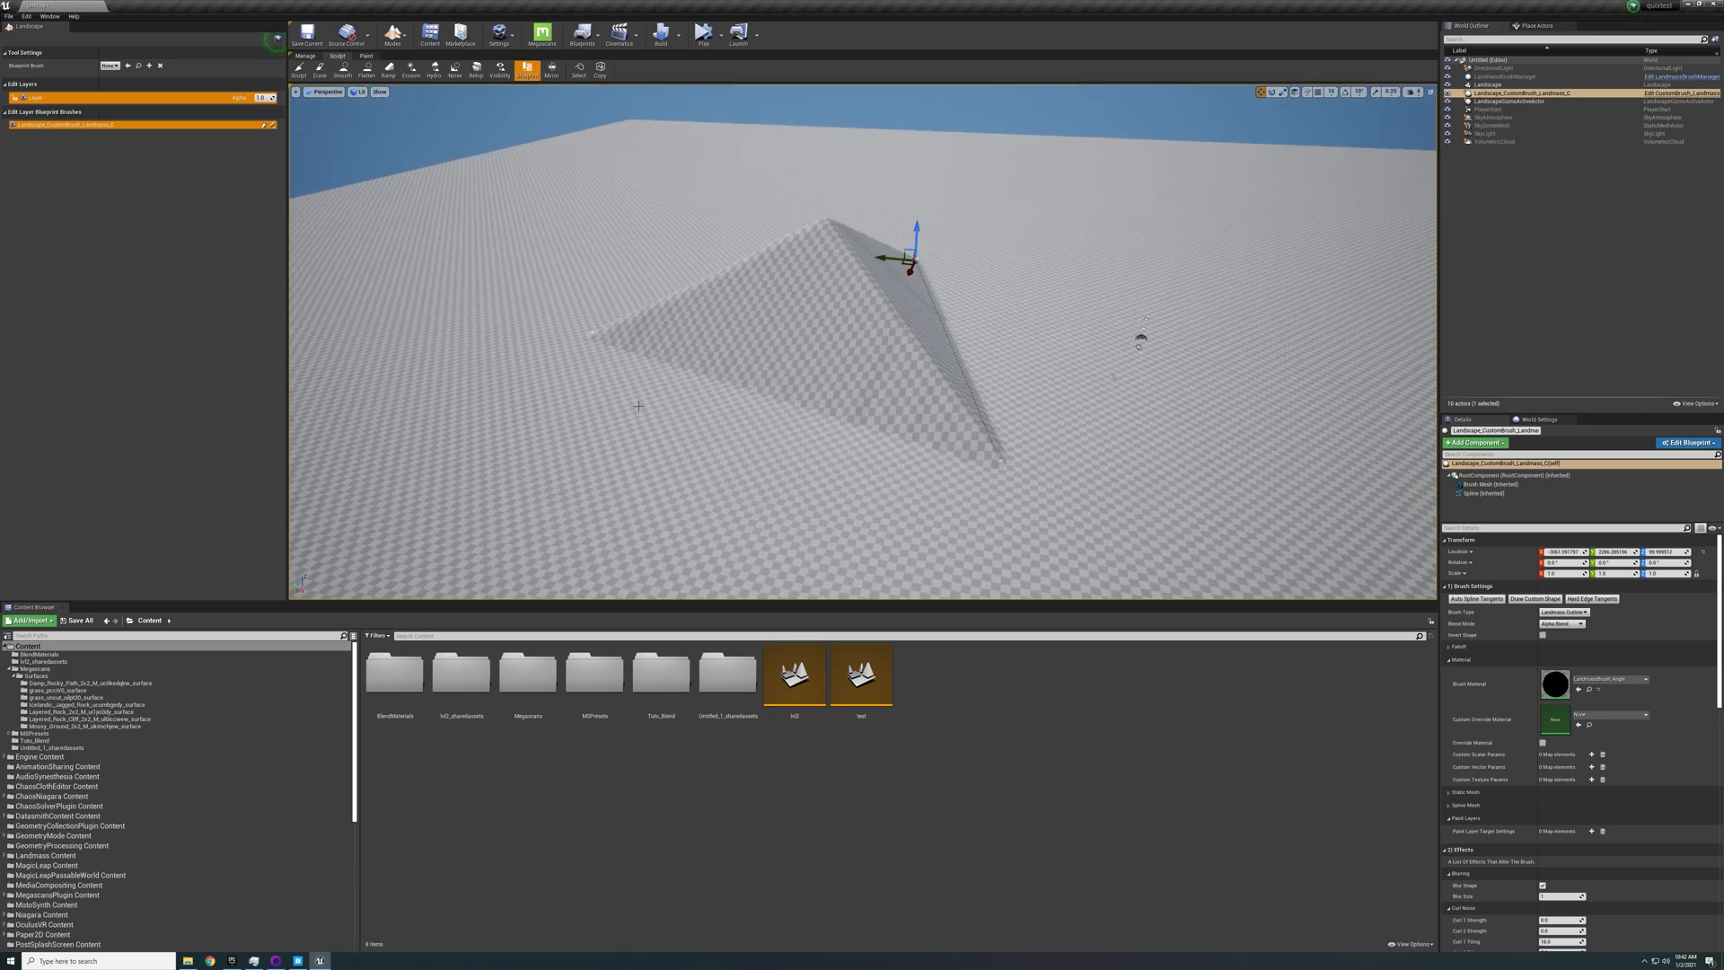
Reshape the pyramid's base by moving the left corner point outward and the near corner point inward
left_click(593, 336)
mouse_move(589, 335)
left_mouse_down()
mouse_move(579, 406)
mouse_move(856, 456)
left_mouse_up()
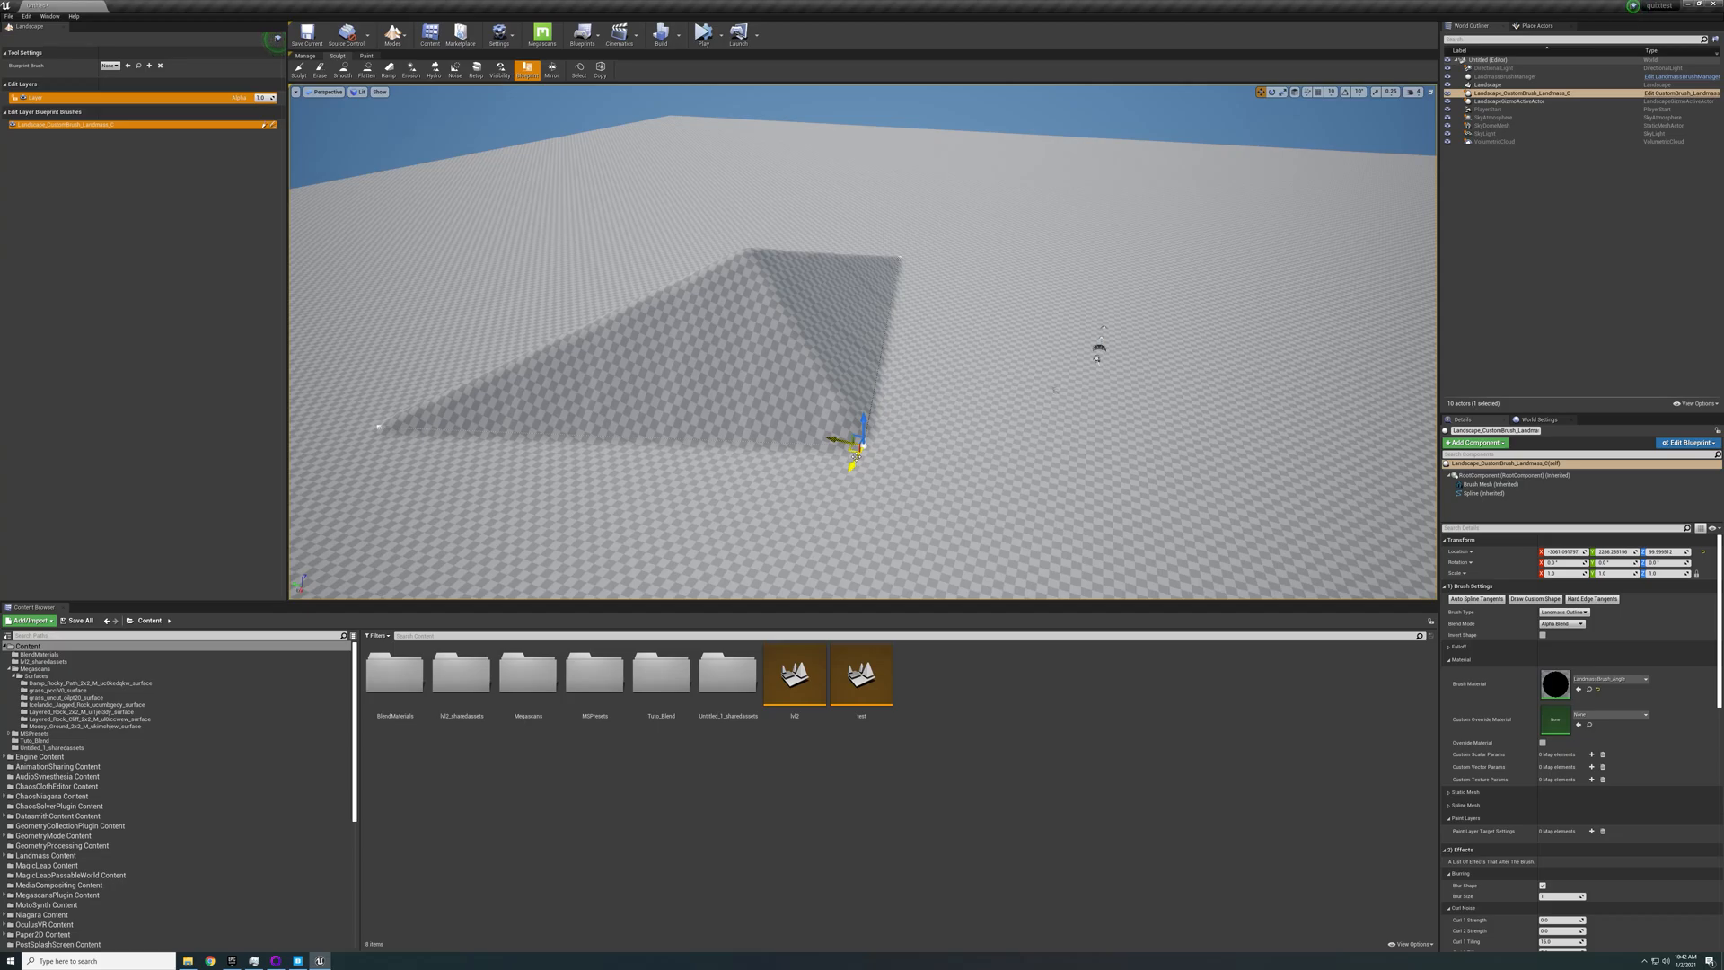
mouse_move(856, 456)
right_mouse_down()
mouse_move(799, 487)
mouse_move(866, 456)
mouse_move(718, 422)
right_mouse_up()
key("a")
key("d")
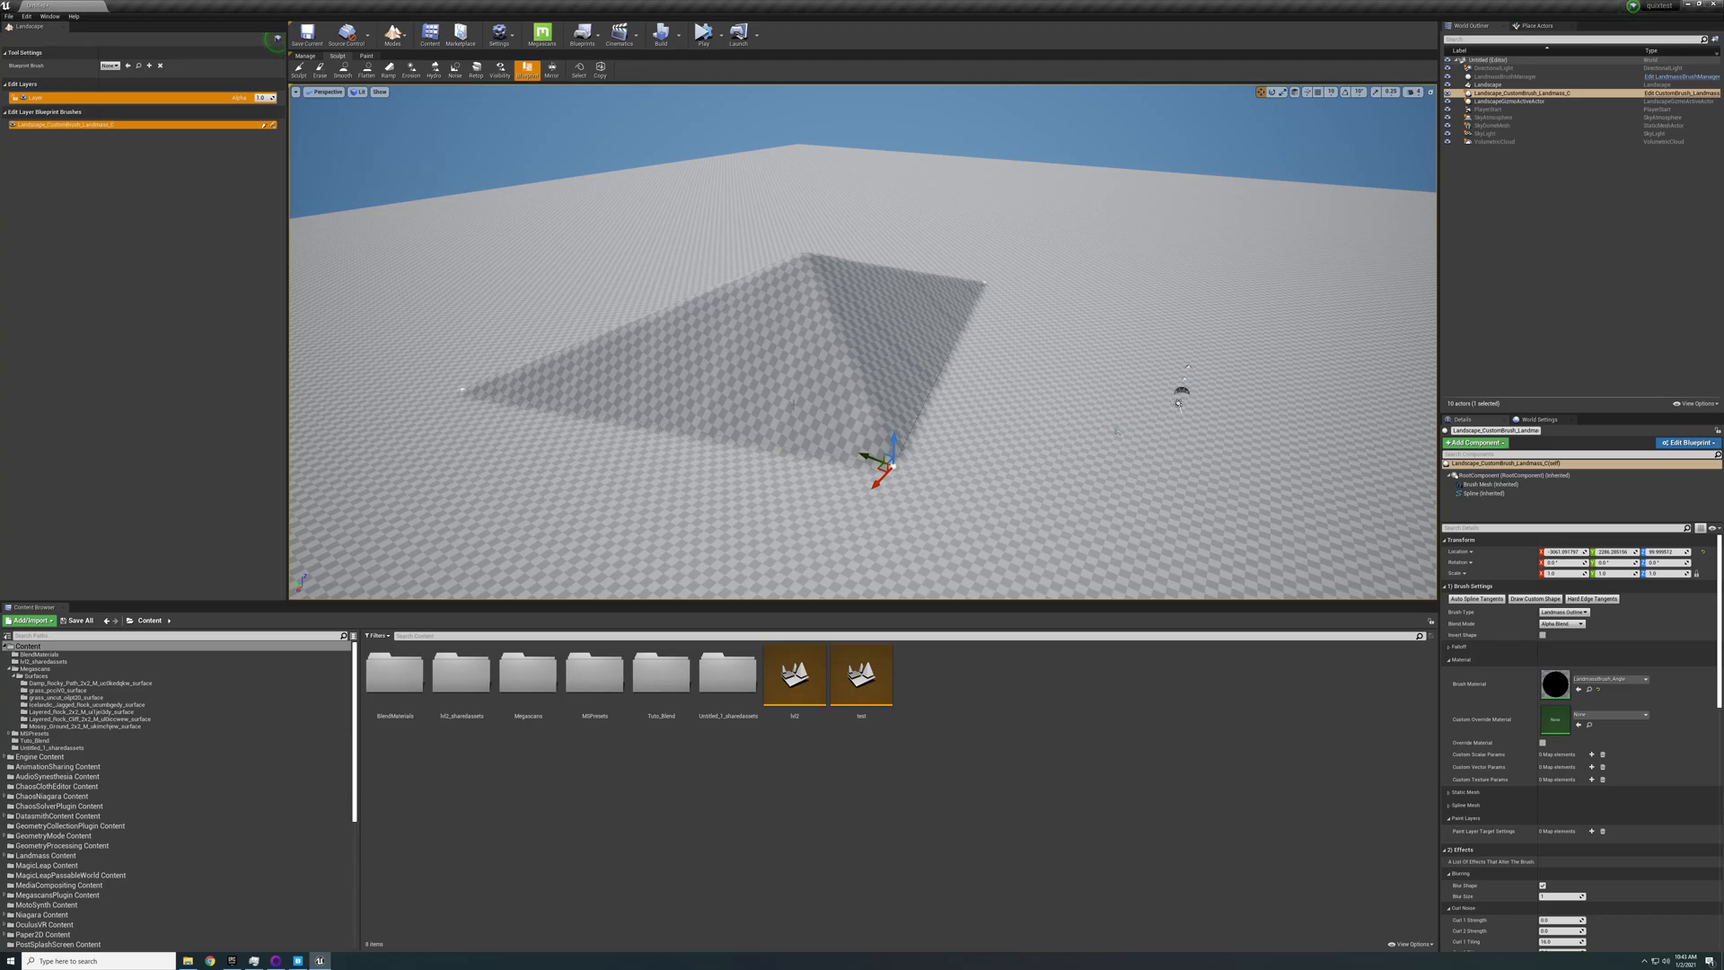
Move the left corner point of the pyramid's base slightly farther back and select the near corner point
mouse_move(808, 405)
right_mouse_down()
mouse_move(757, 405)
mouse_move(880, 366)
mouse_move(777, 404)
right_mouse_up()
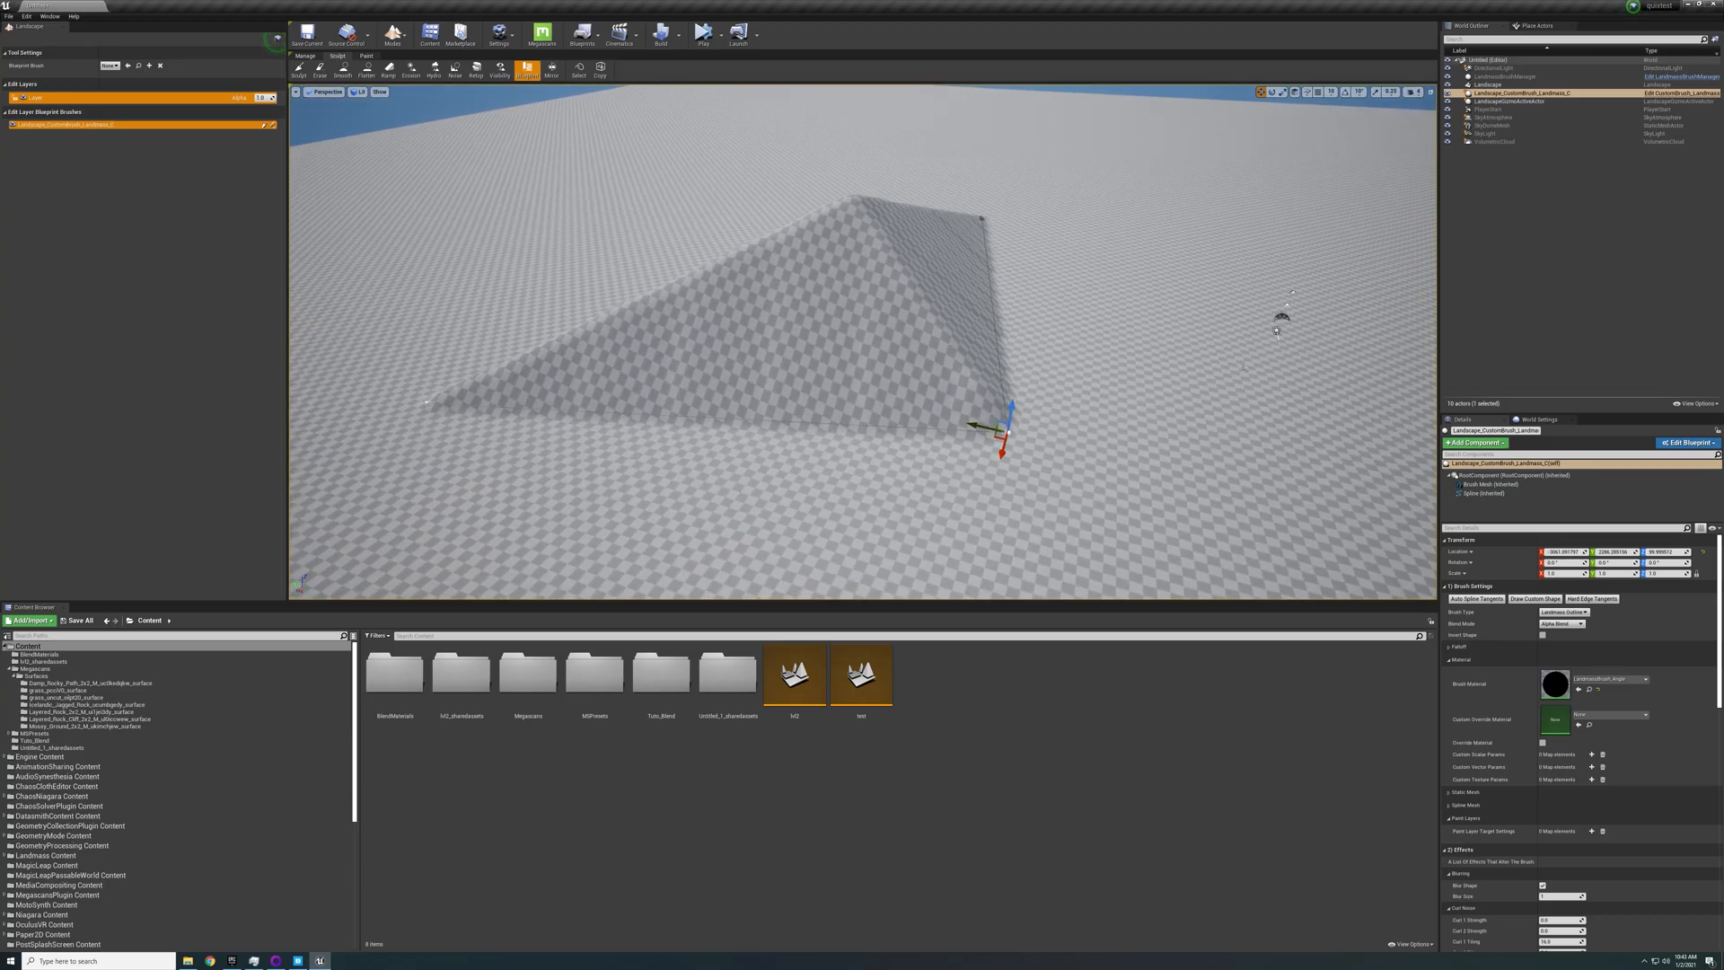
left_click(427, 404)
mouse_move(420, 404)
left_mouse_down()
mouse_move(500, 500)
mouse_move(462, 411)
mouse_move(406, 355)
left_mouse_up()
left_click(1004, 435)
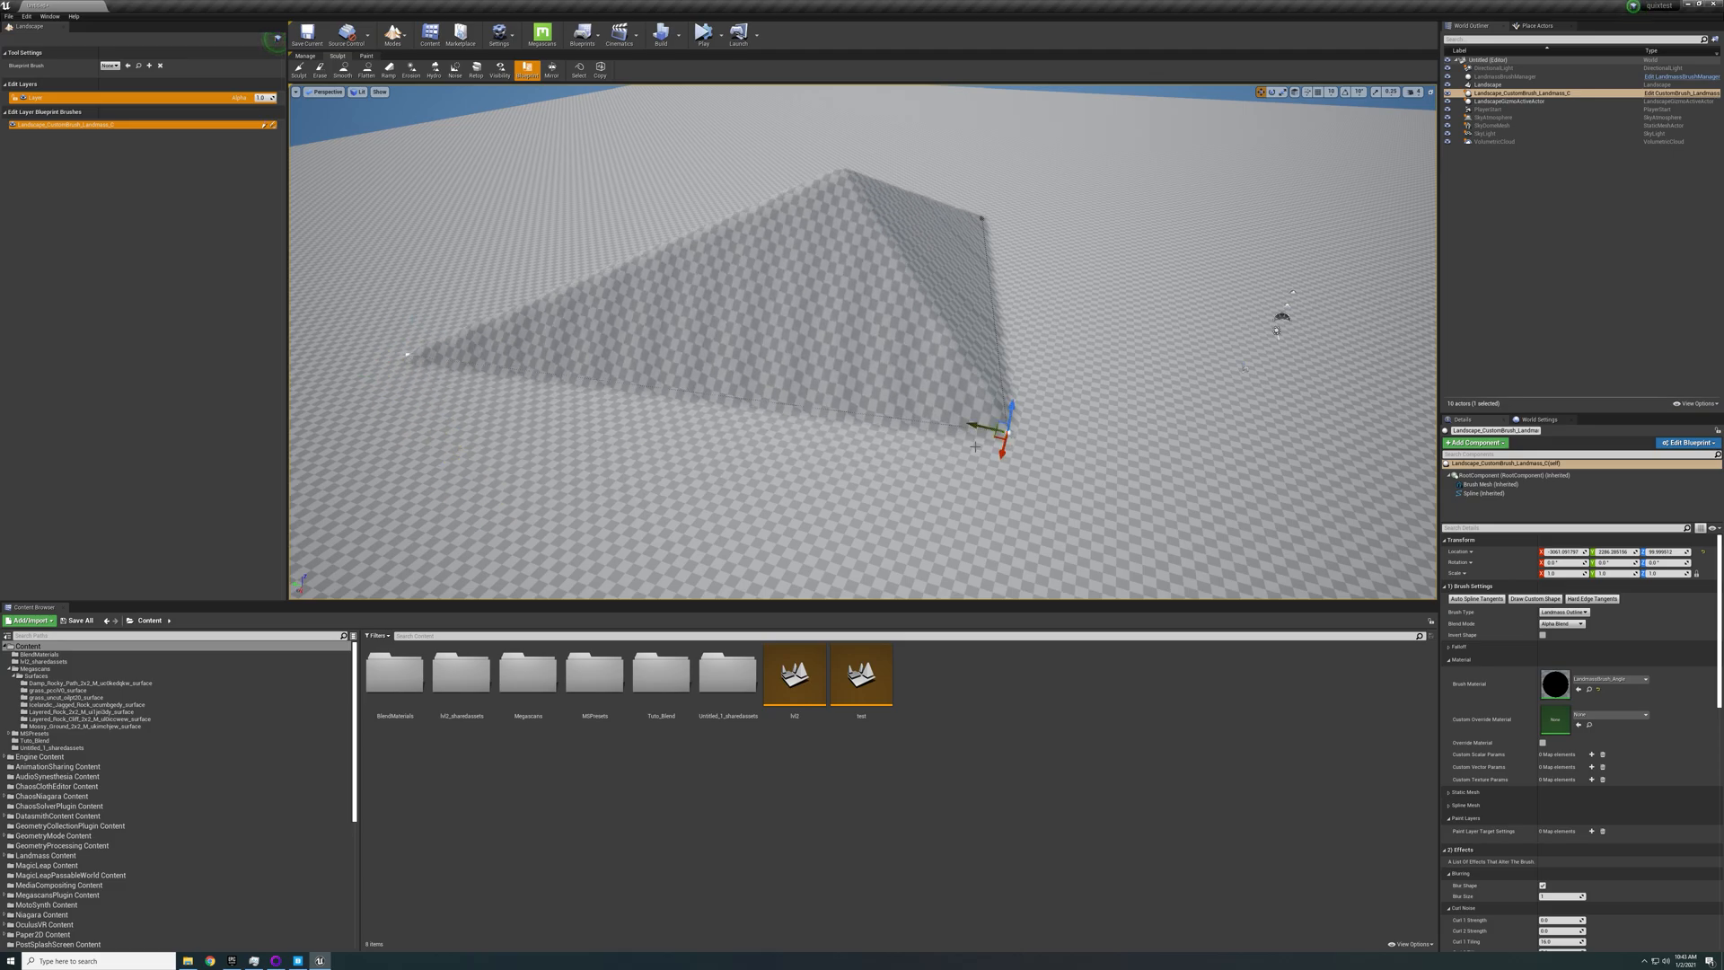
Pull the near corner point of the pyramid's base inward, and add a spline point on the right edge, moving it outward
left_click_drag(1003, 440, 903, 367)
key("d")
mouse_move(855, 407)
right_mouse_down()
mouse_move(799, 386)
mouse_move(855, 400)
right_mouse_up()
right_click(977, 334)
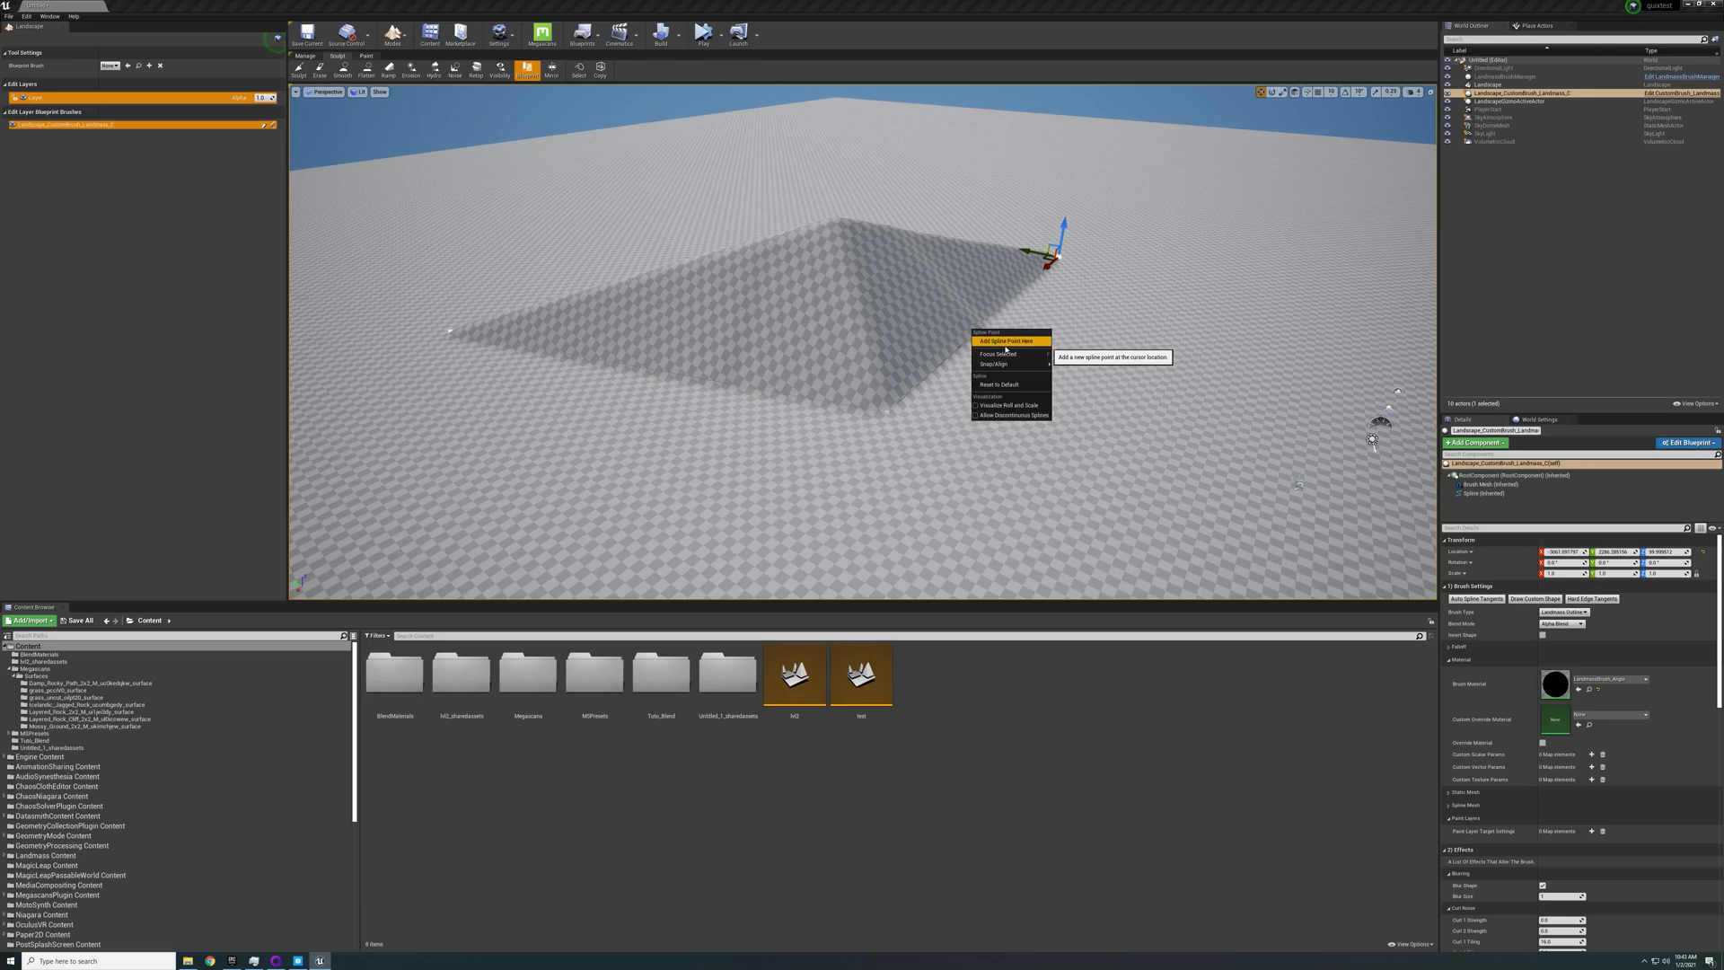
left_click(1010, 342)
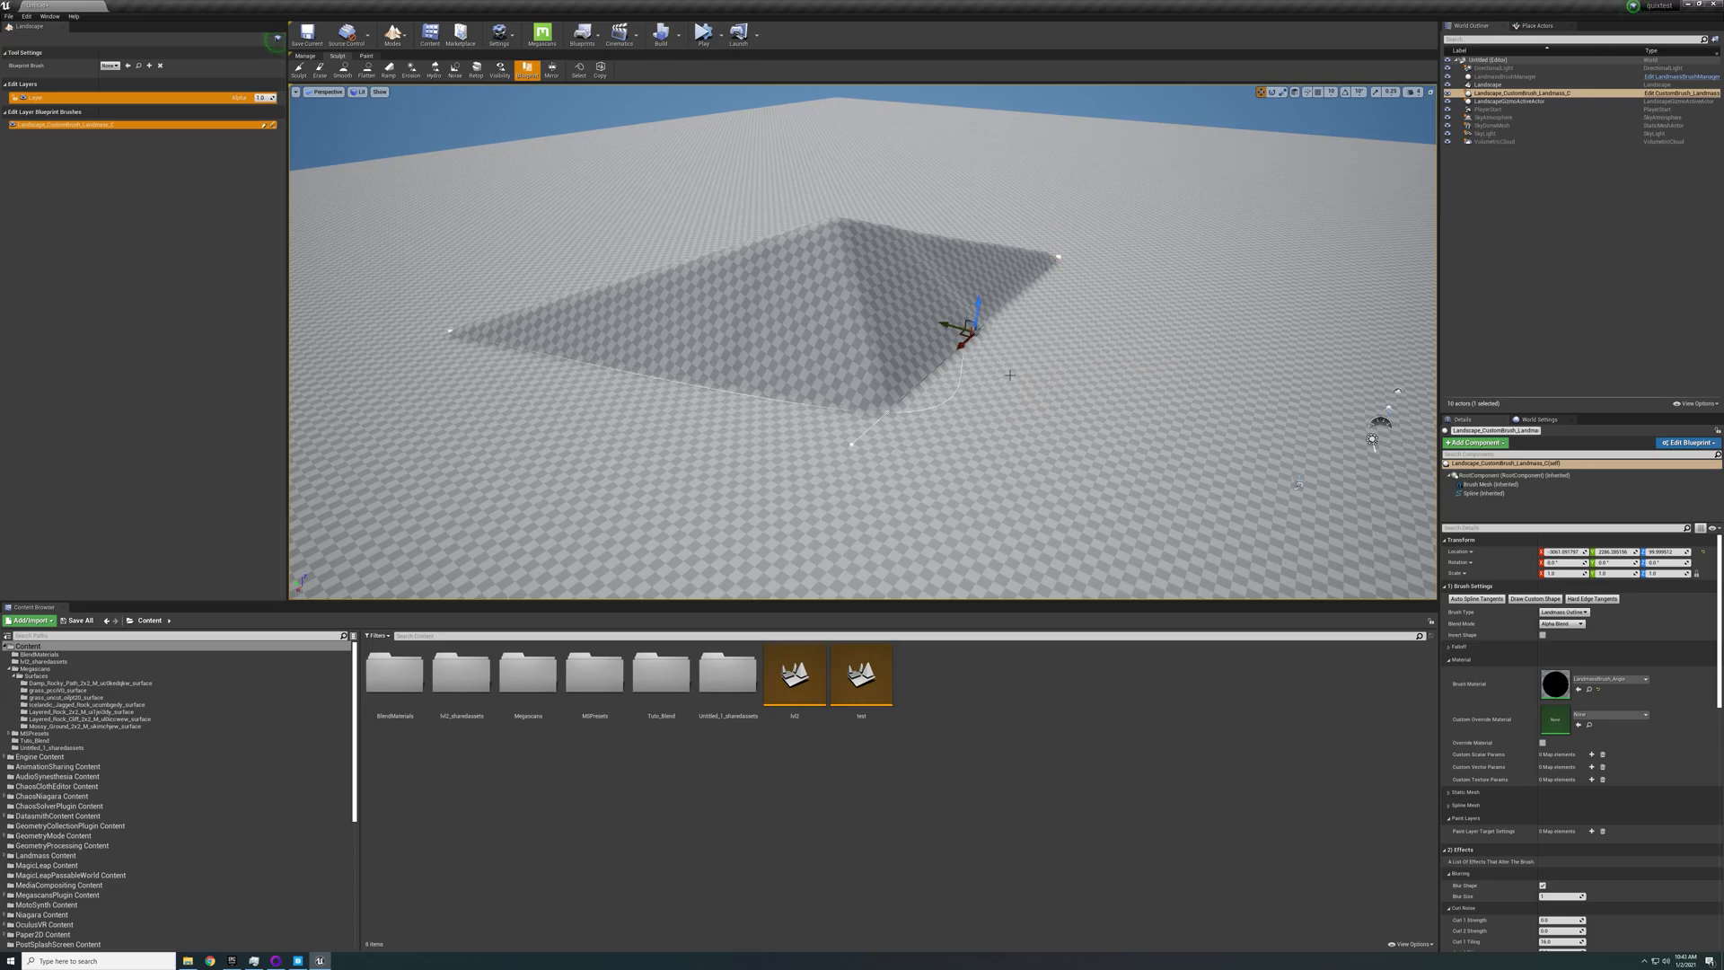
left_click_drag(963, 349, 1051, 344)
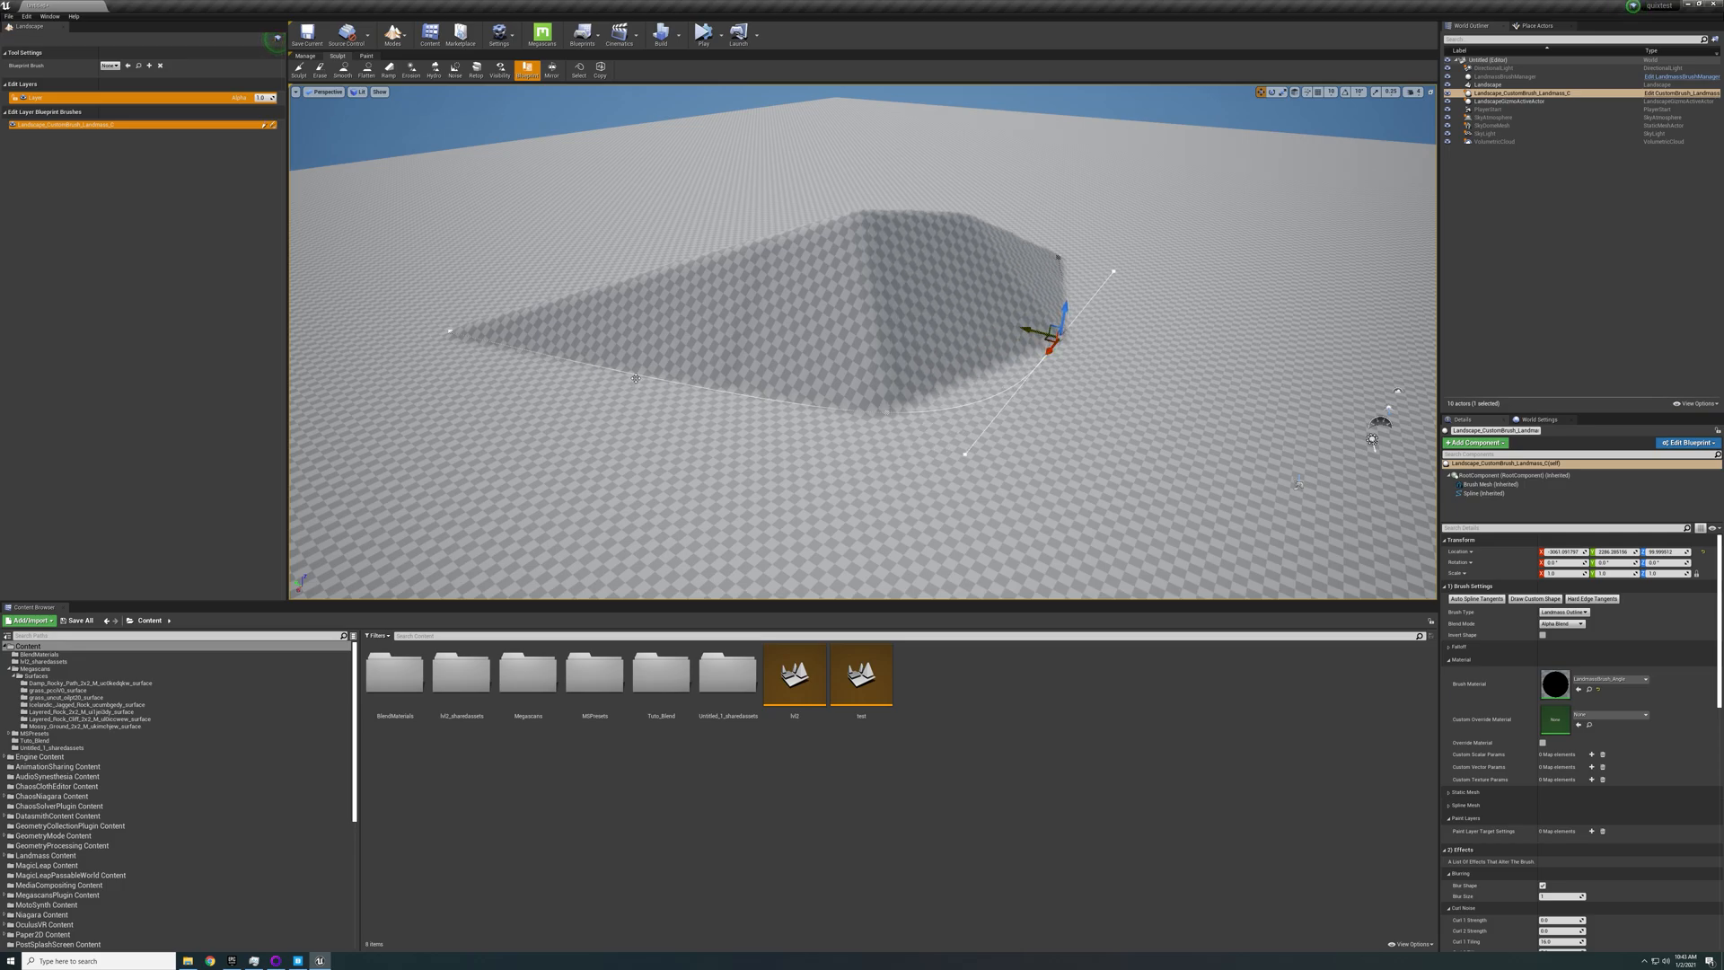
Add a spline point midway along the front-left edge of the brush and pull it outward
right_click(632, 384)
left_click(634, 413)
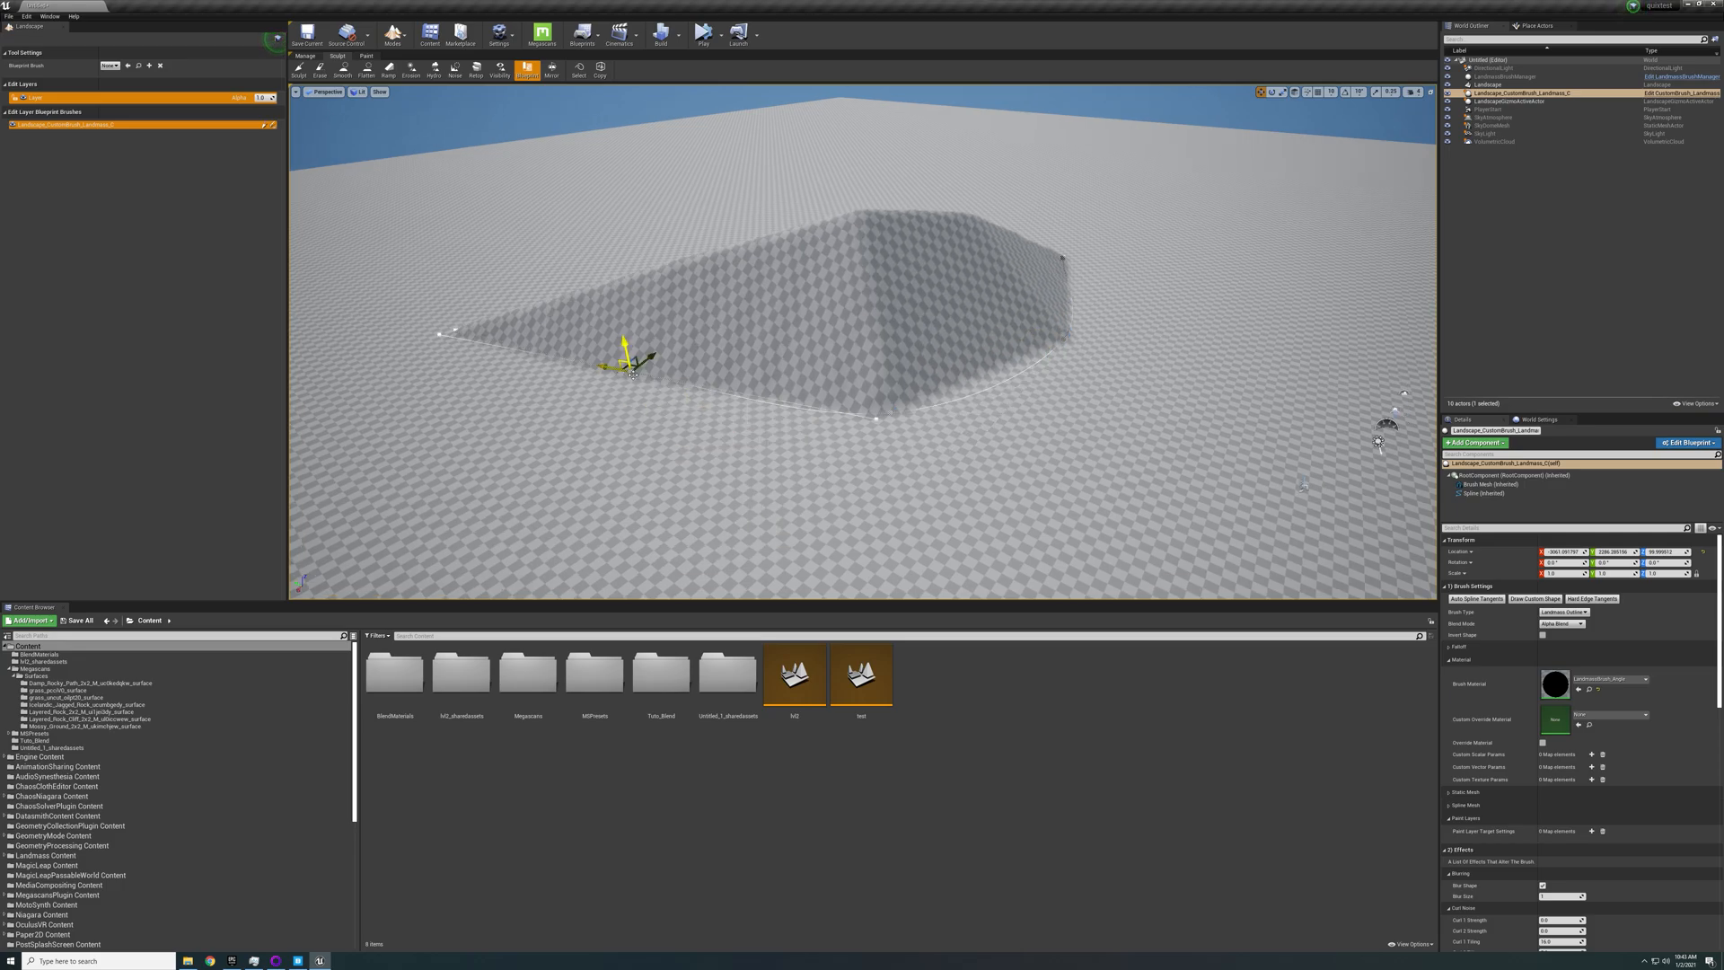
left_click_drag(626, 361, 585, 395)
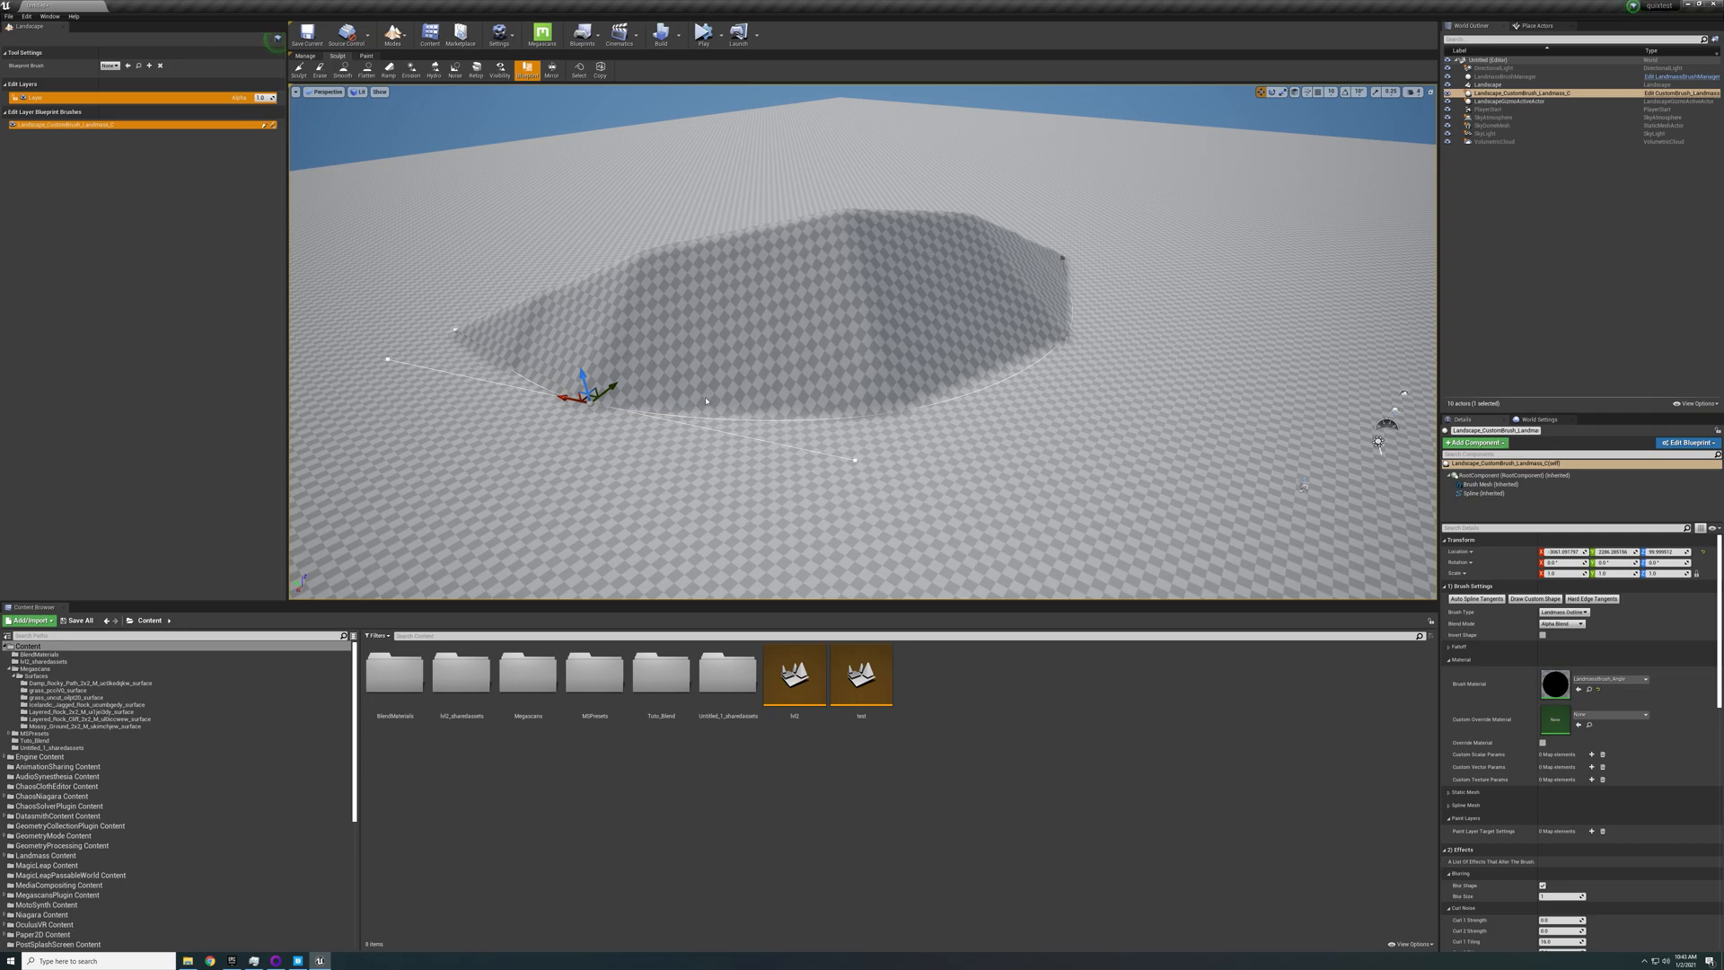
Try to stretch the far-left corner point of the brush farther outward, and undo the change
right_click_drag(706, 401, 747, 433)
key("w")
key("a")
left_click(582, 350)
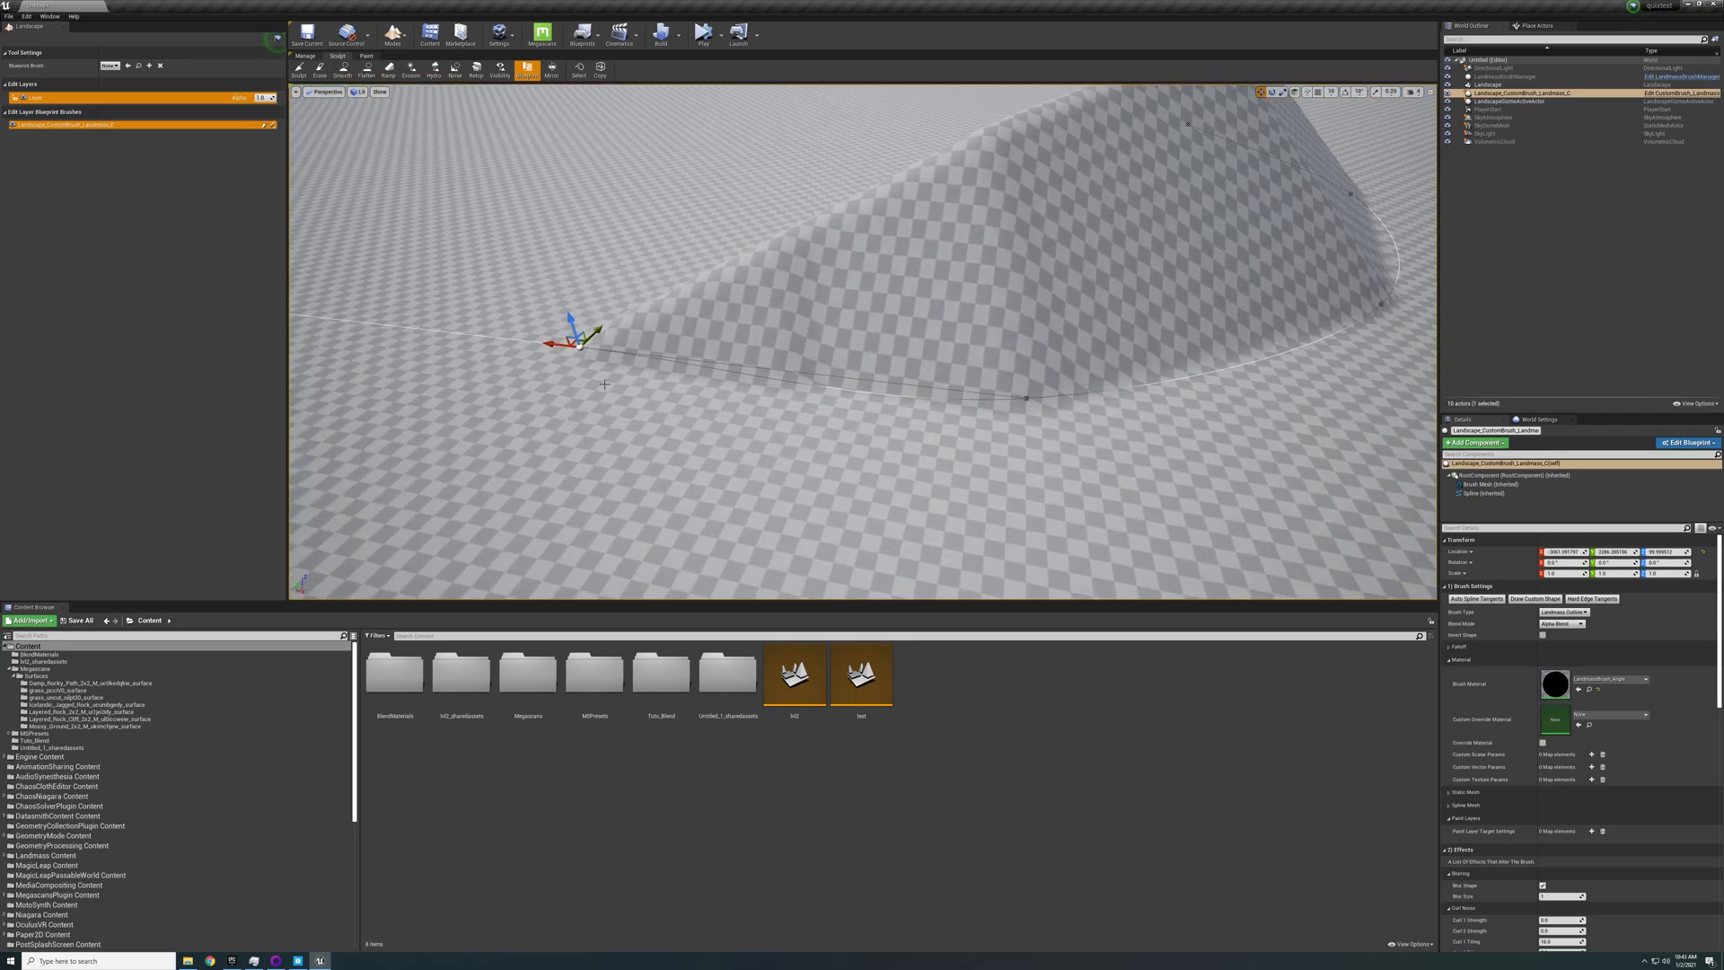
key("a")
right_click_drag(606, 388, 681, 383)
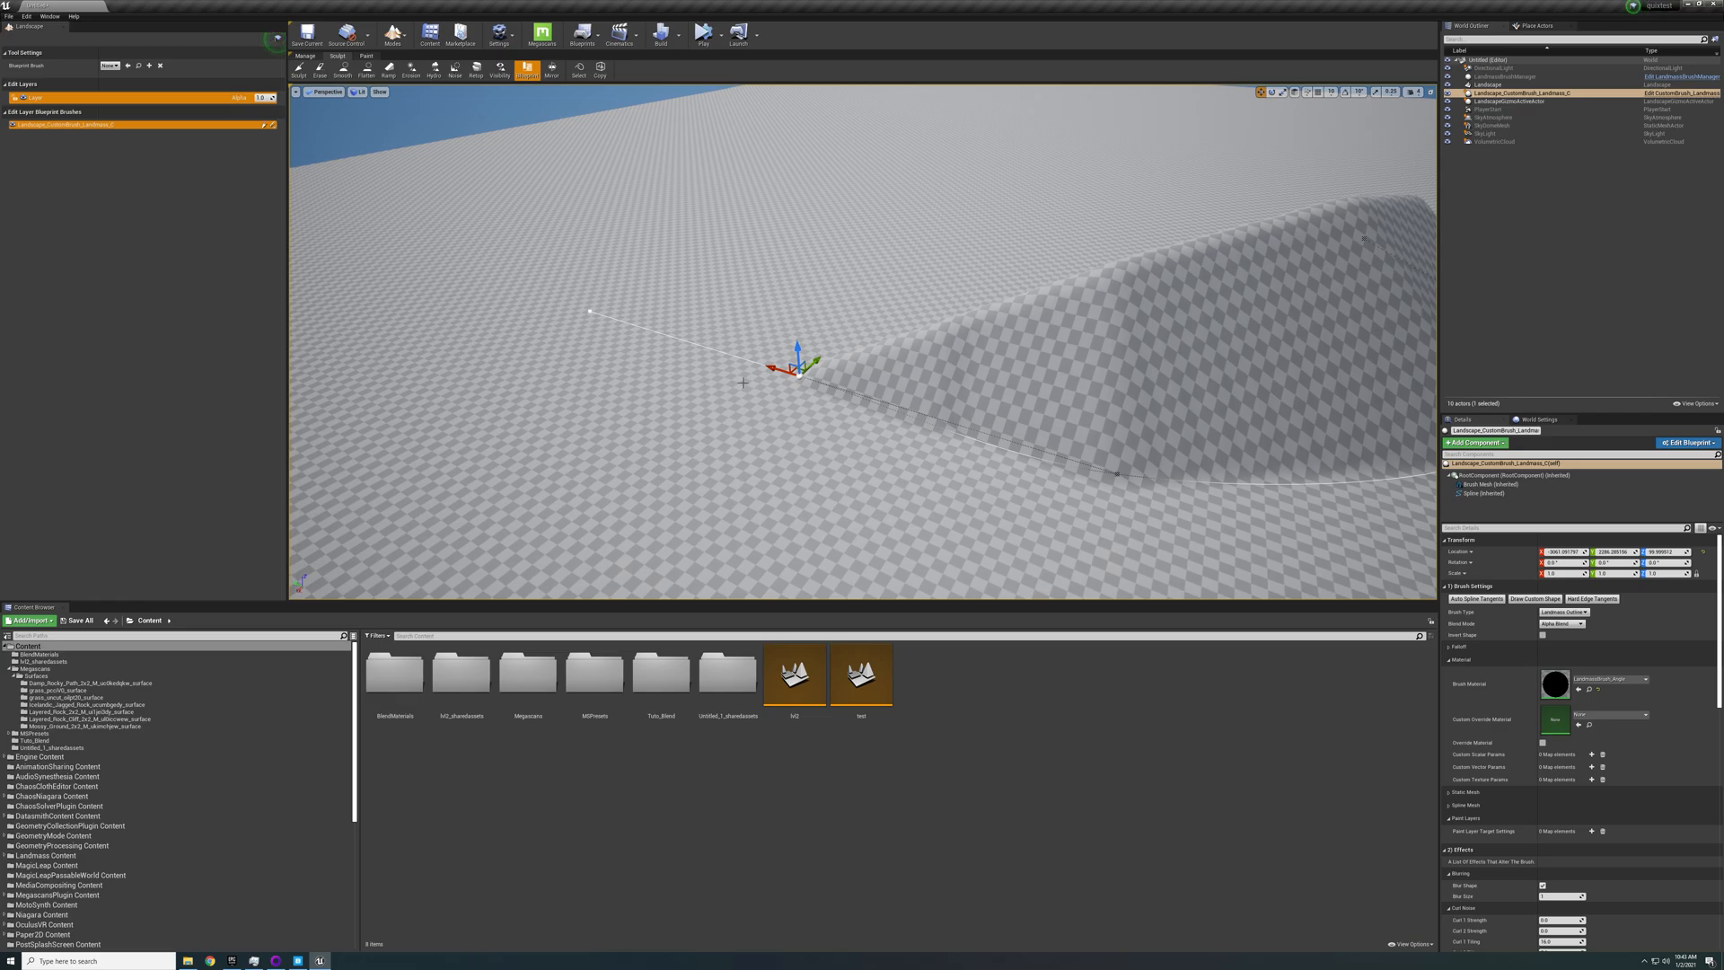
left_click_drag(781, 376, 601, 303)
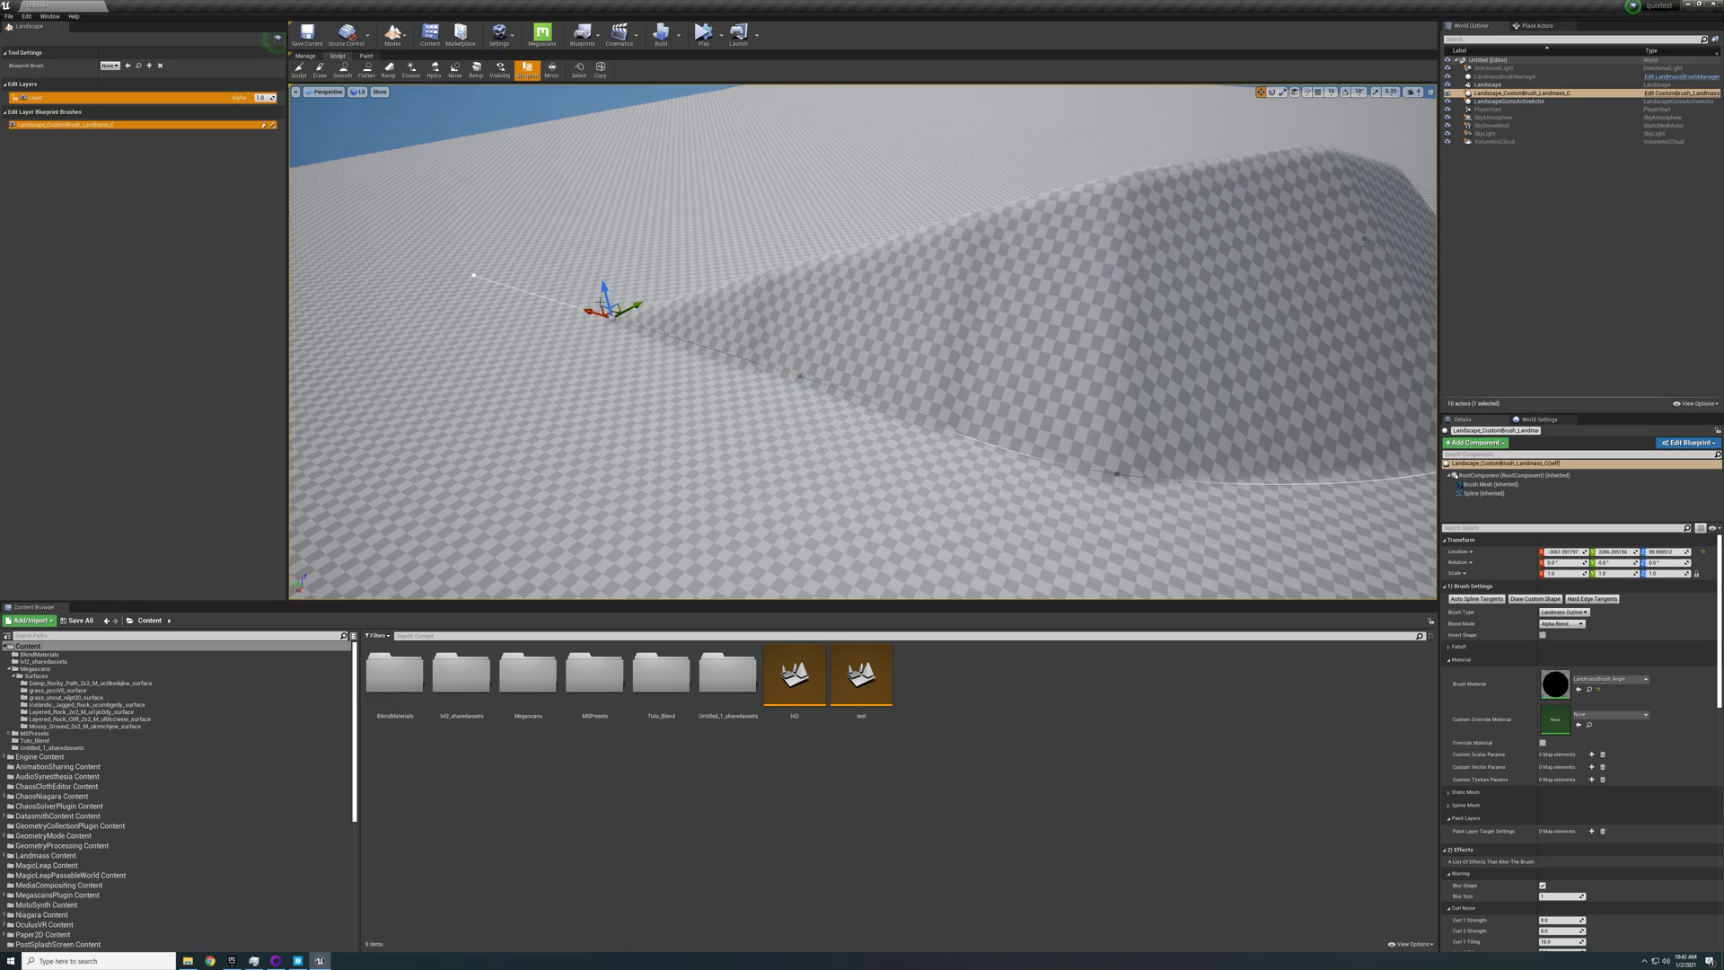
mouse_move(687, 345)
right_mouse_down()
mouse_move(705, 363)
mouse_move(756, 352)
mouse_move(745, 372)
mouse_move(719, 337)
mouse_move(729, 382)
mouse_move(705, 368)
right_mouse_up()
key("ctrl+z")
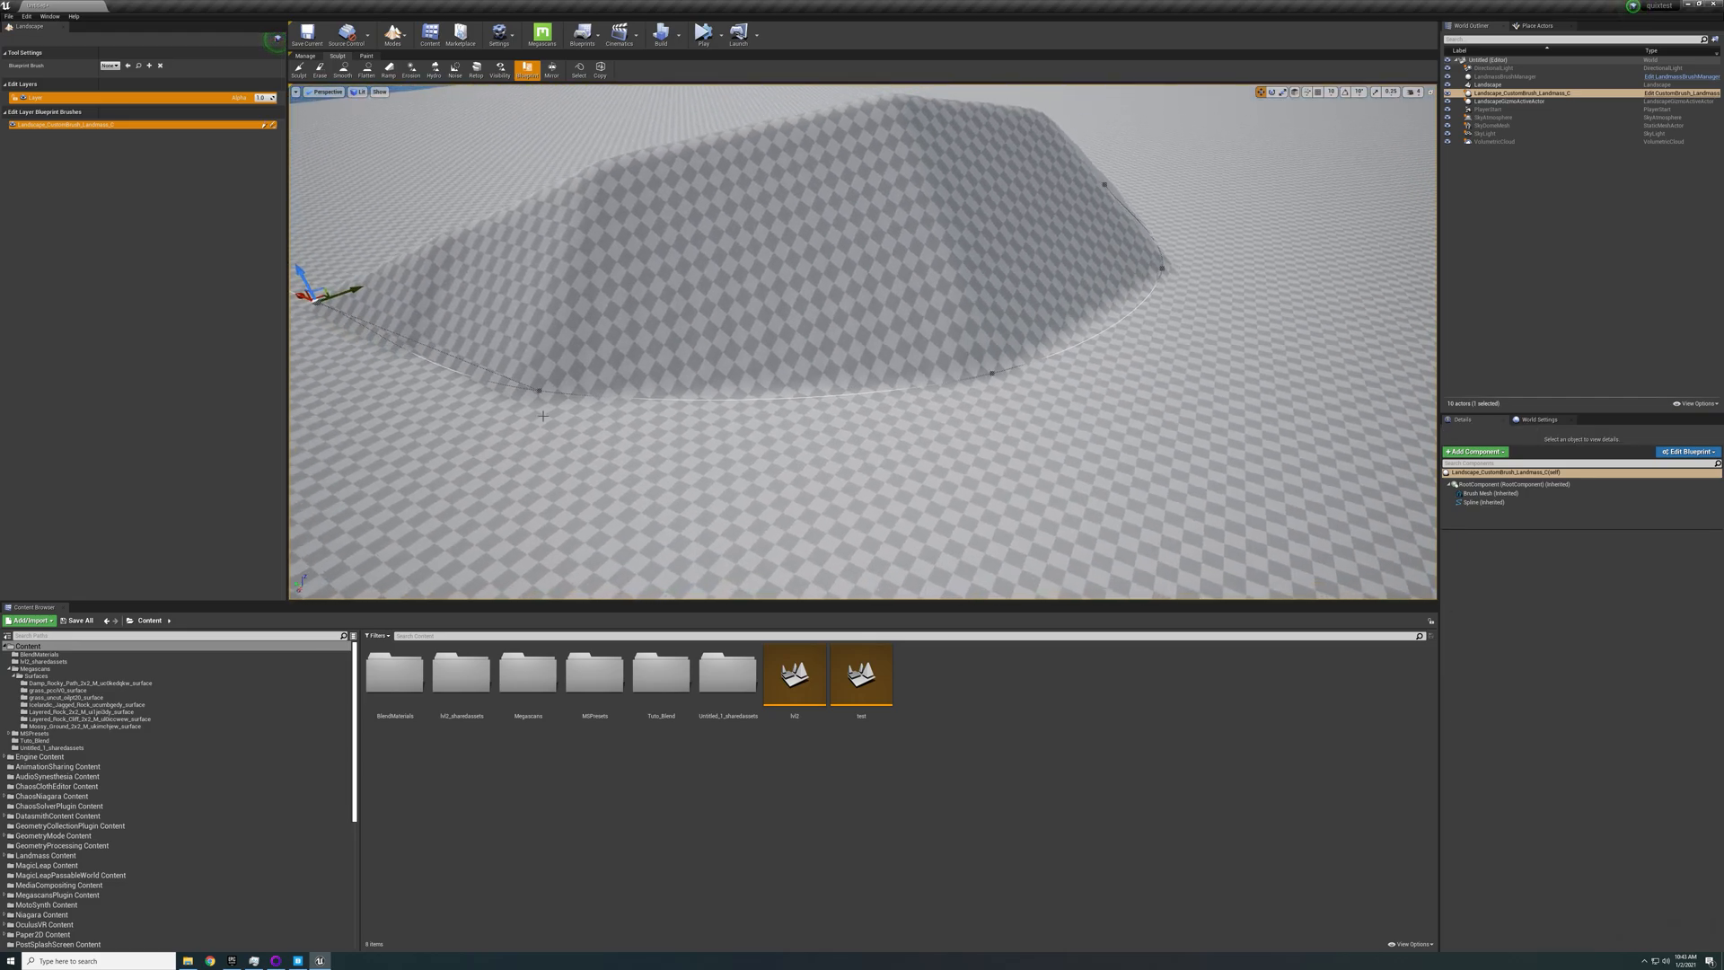
Shift the added front-left spline point slightly to widen that side of the base
left_click(539, 391)
right_click_drag(542, 396, 564, 459)
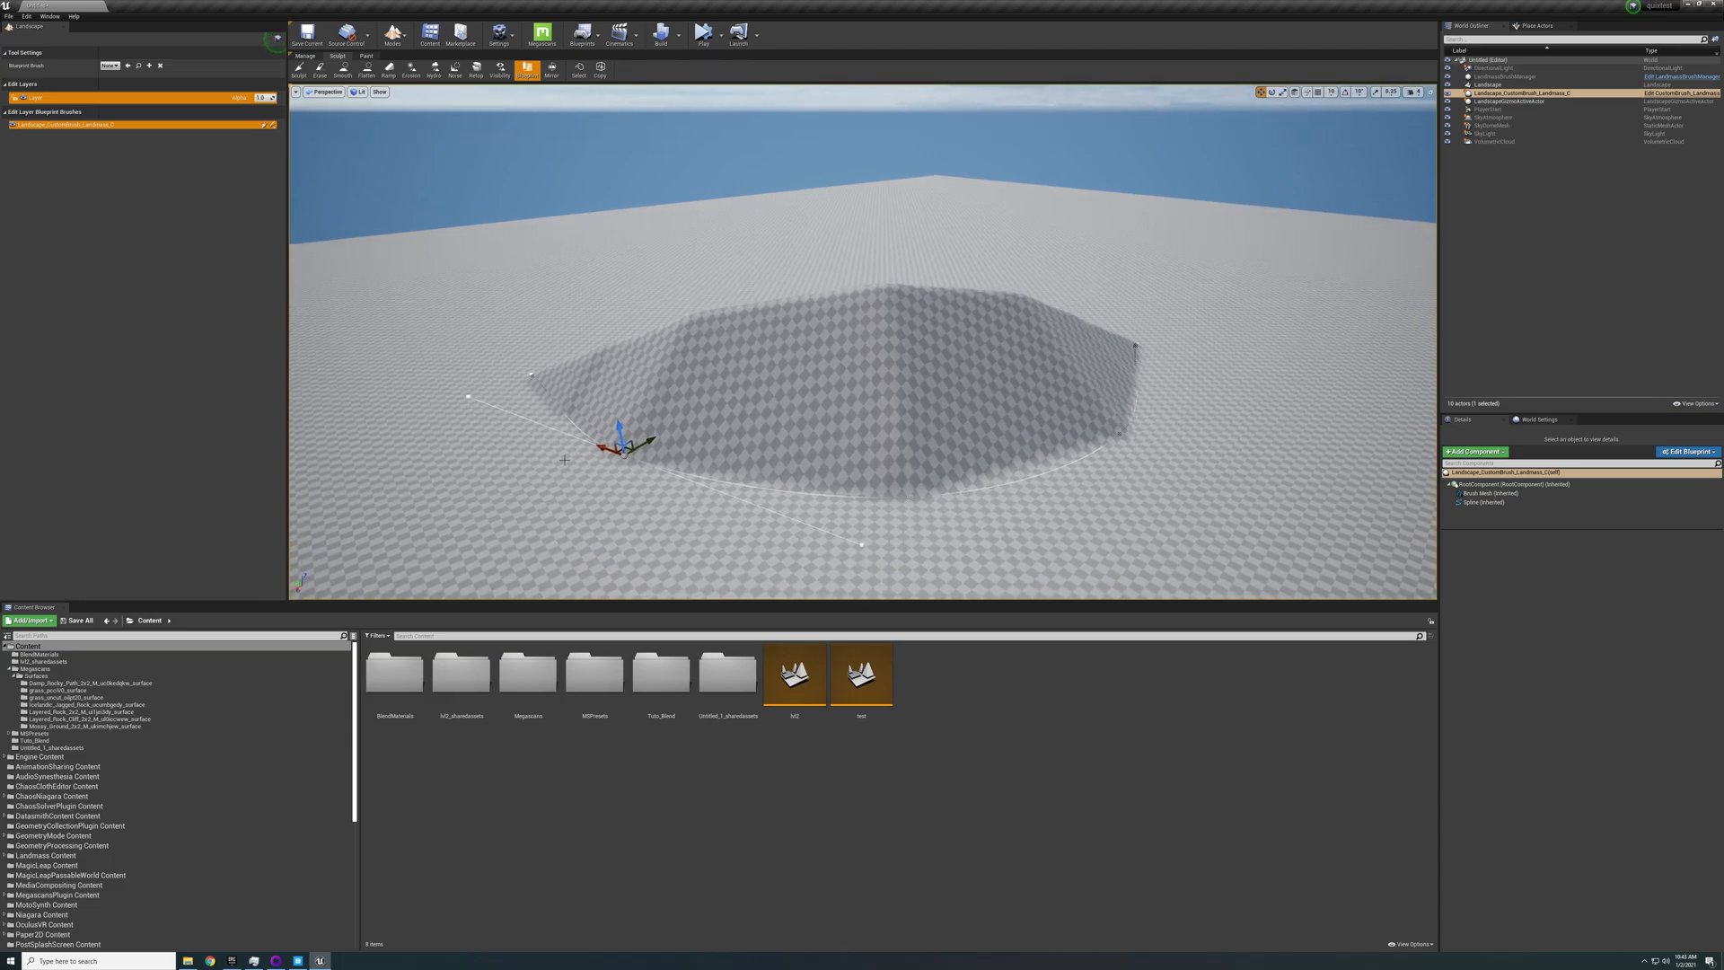
left_click_drag(641, 446, 584, 441)
Select the added right-hand spline point, and shift the near corner point slightly outward
right_click_drag(694, 411, 678, 356)
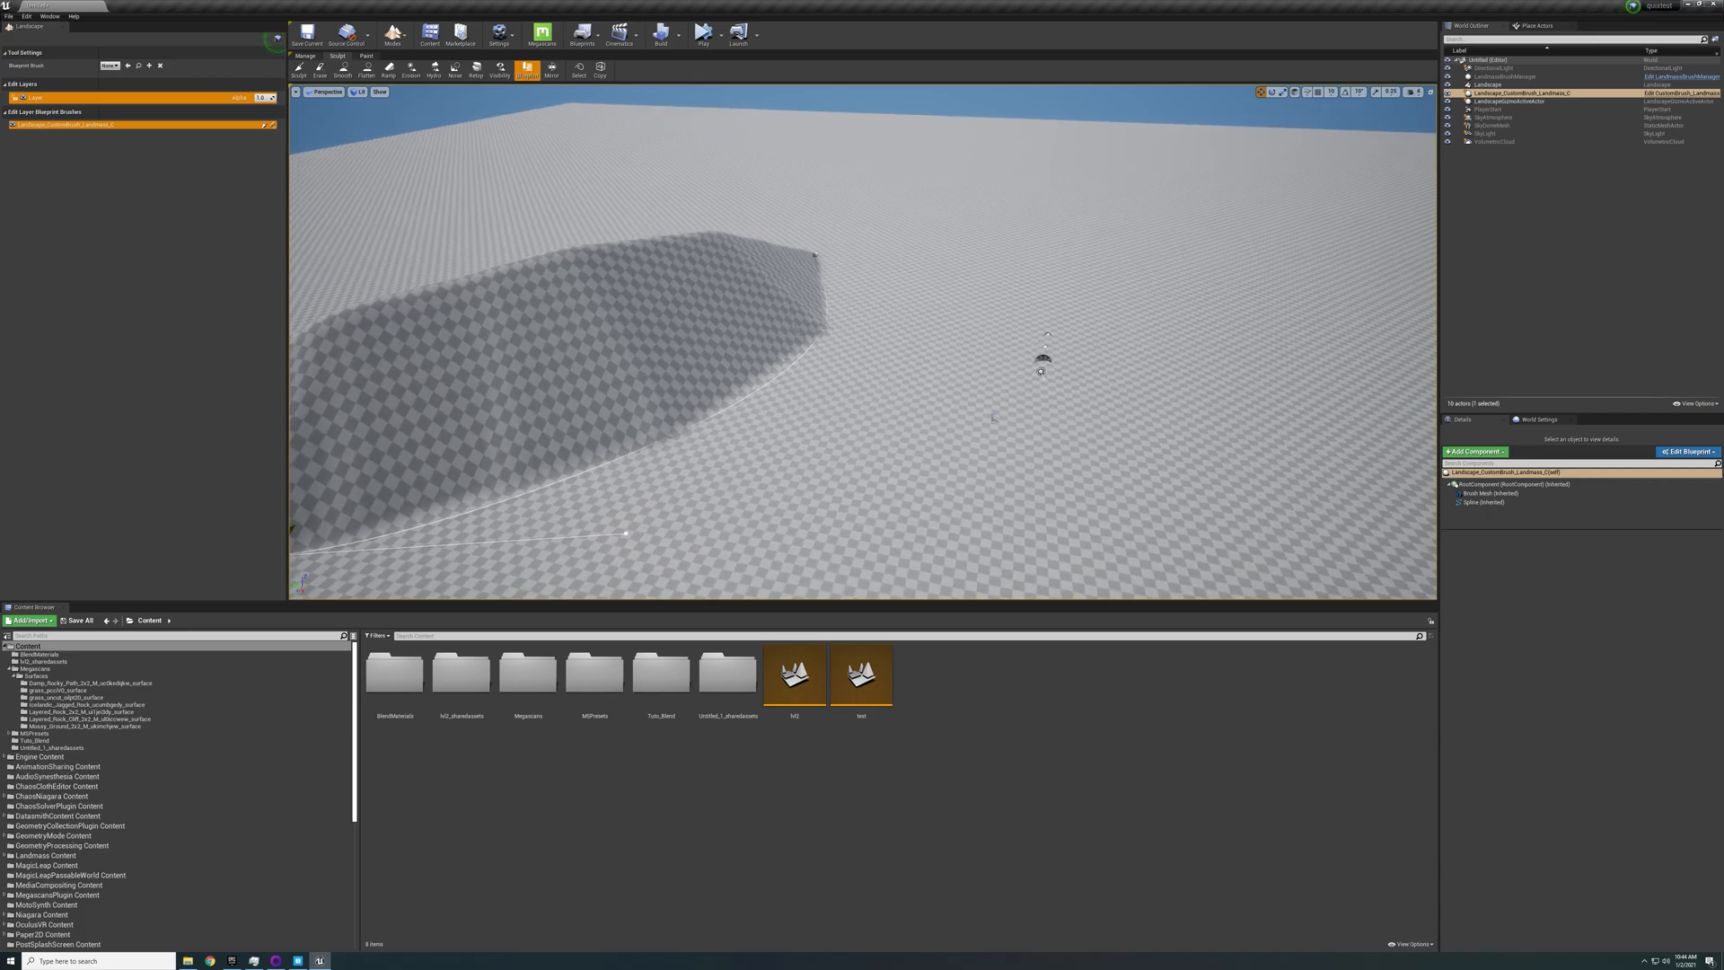
left_click(824, 334)
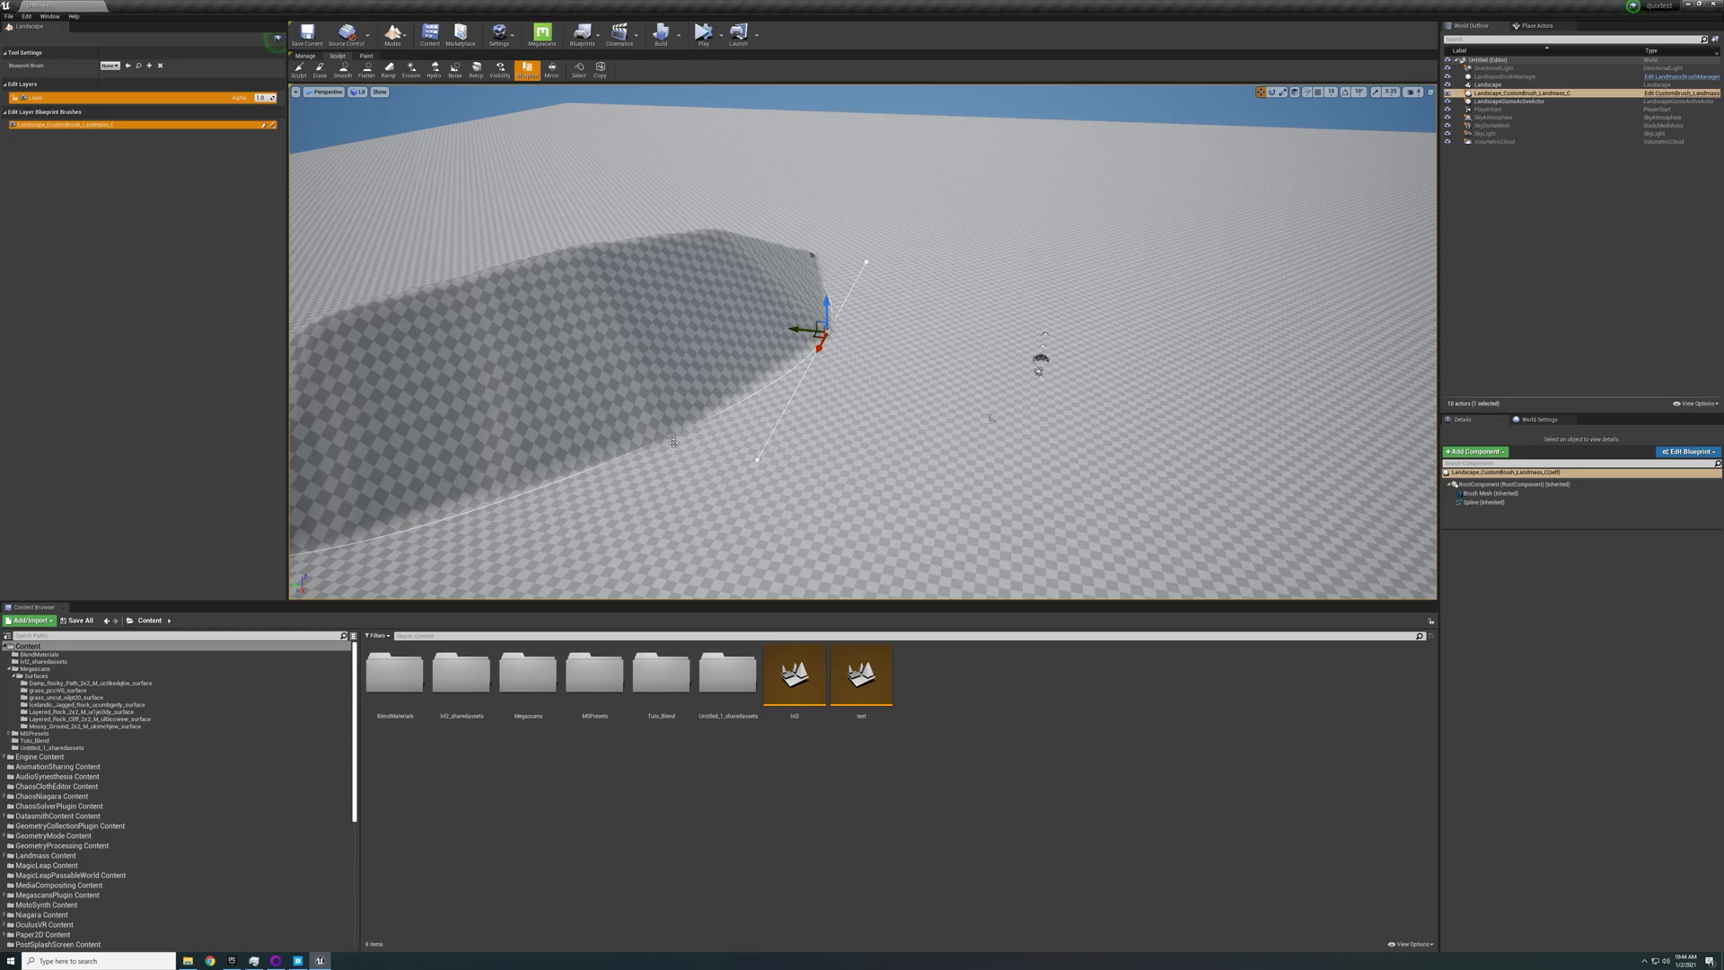
left_click_drag(672, 448, 684, 464)
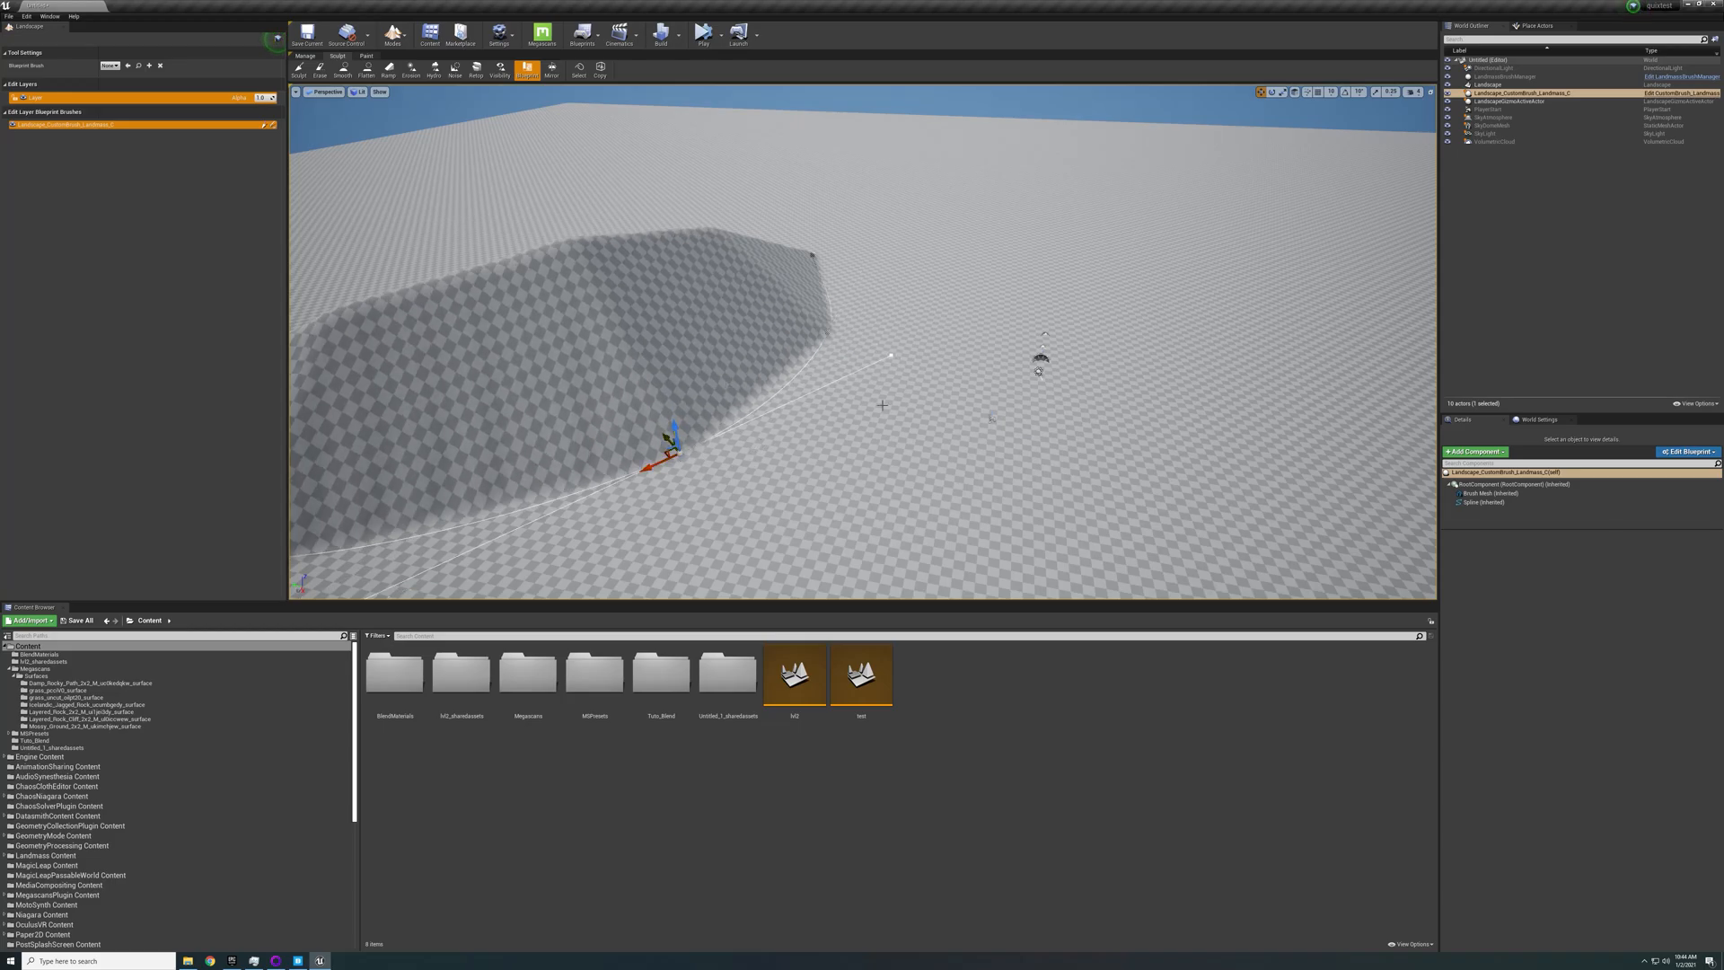
right_click_drag(881, 405, 830, 449)
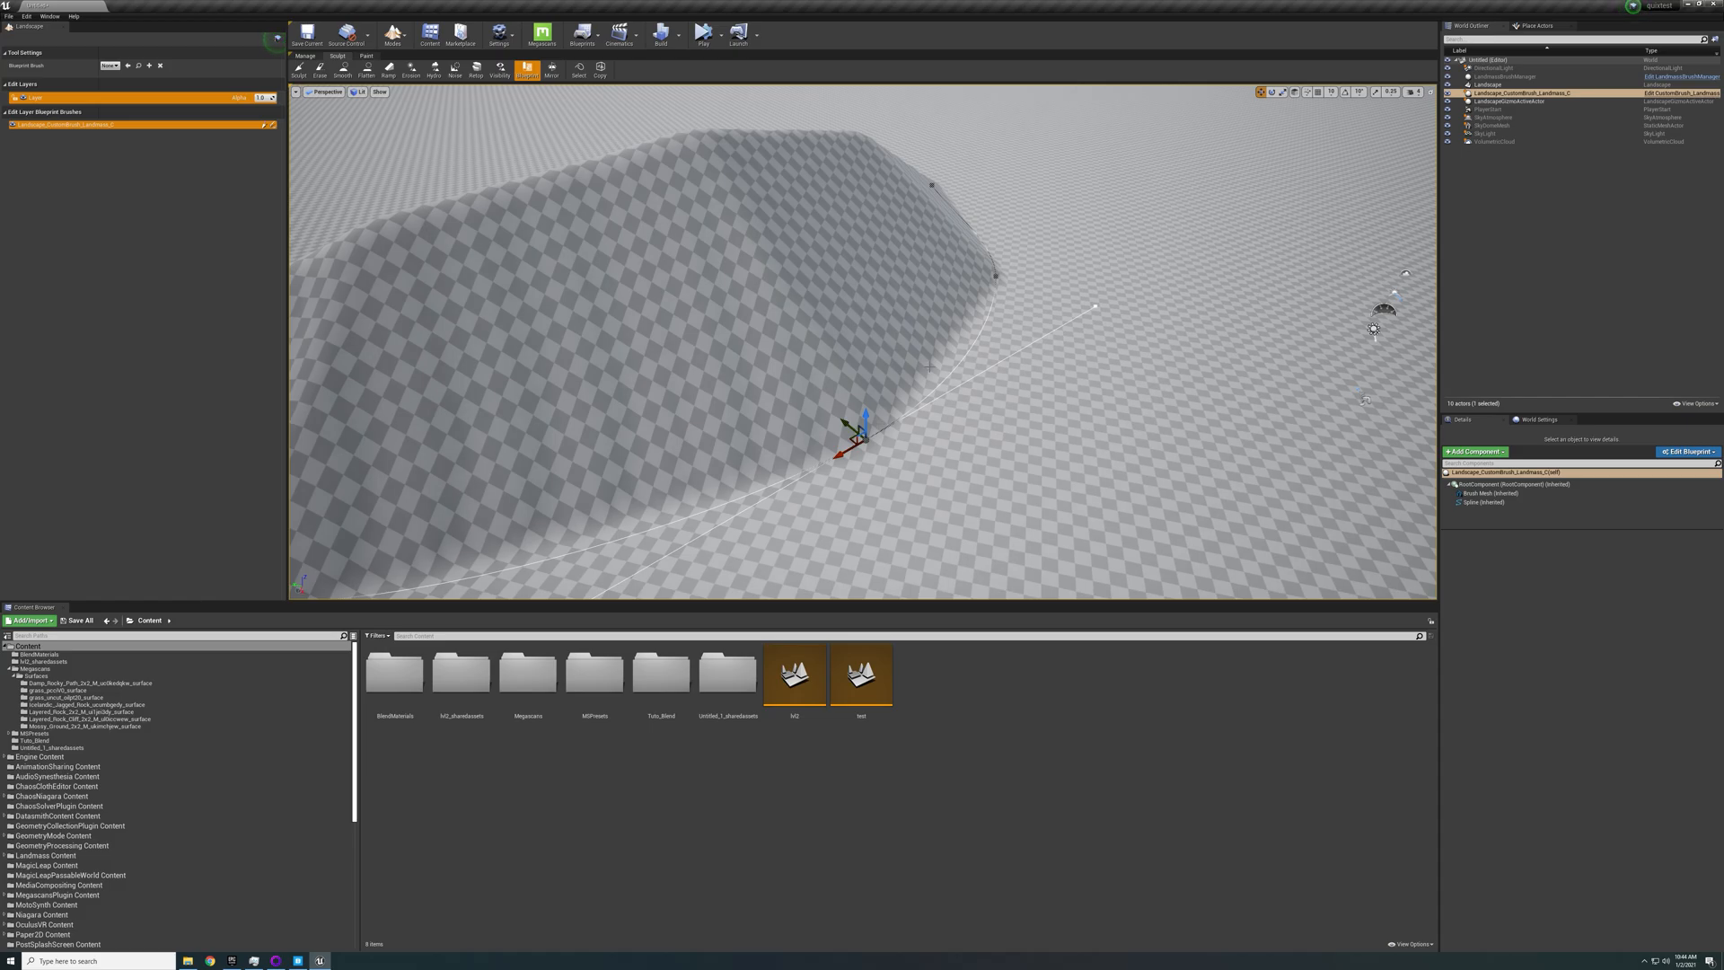
right_click_drag(930, 367, 974, 391)
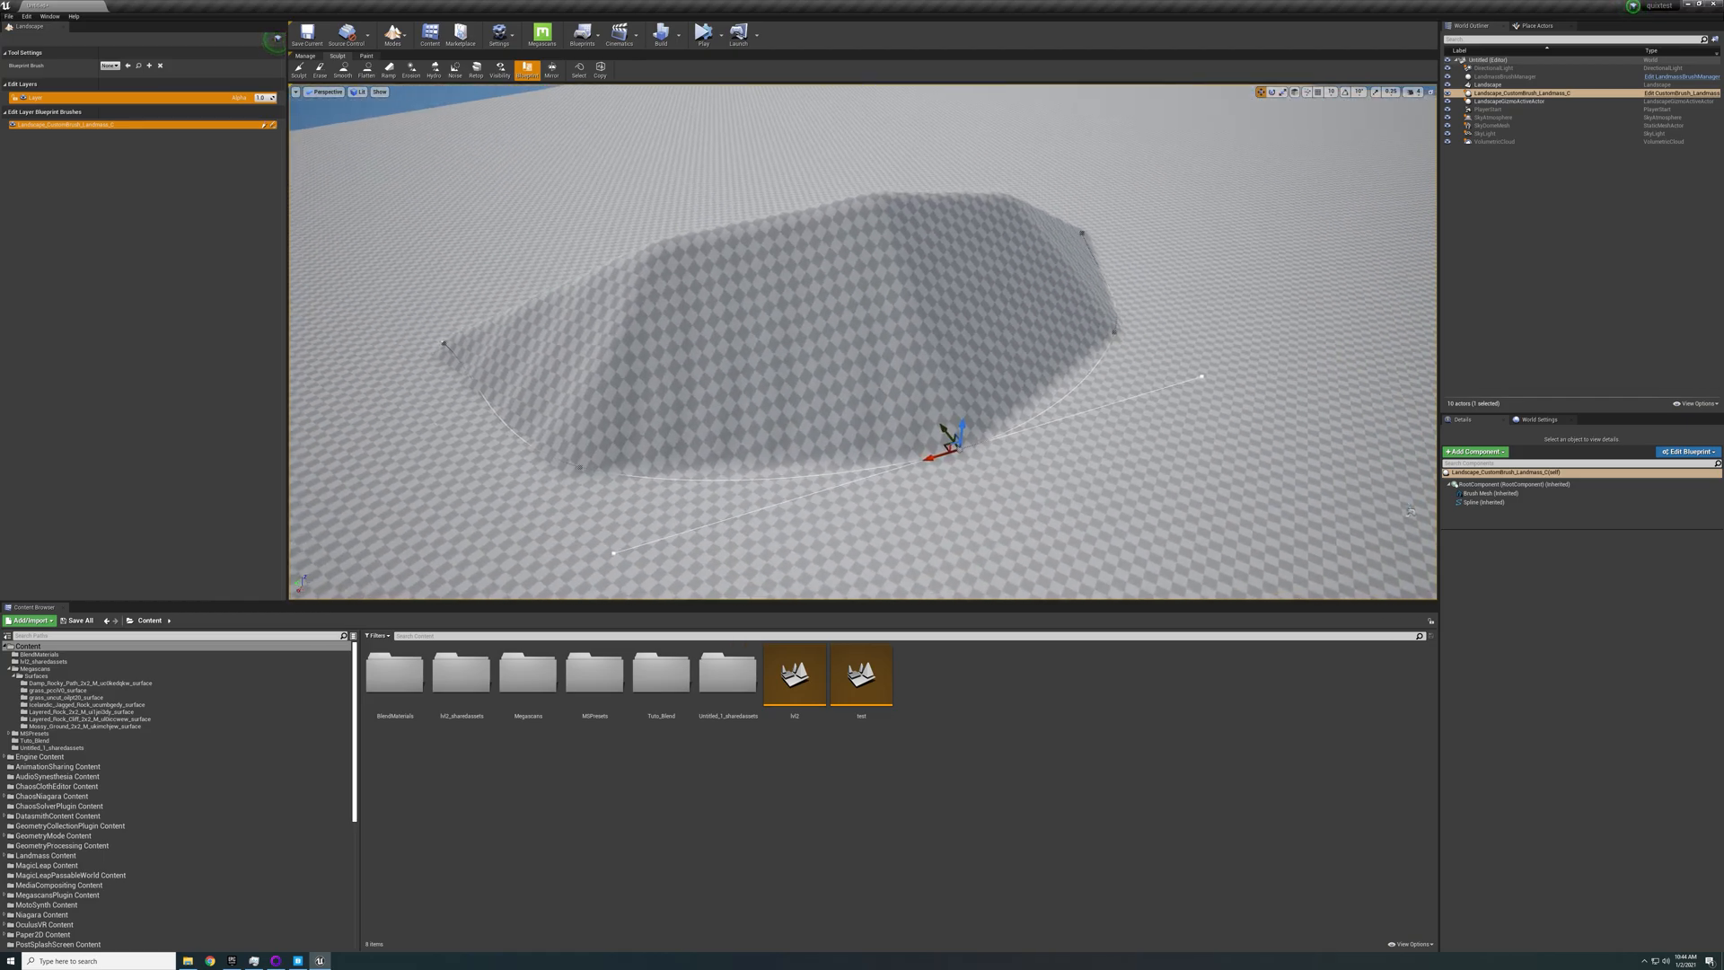
Switch from Landscape mode to Select mode and select the Landscape_CustomBrush_Landmass actor
left_click(1464, 179)
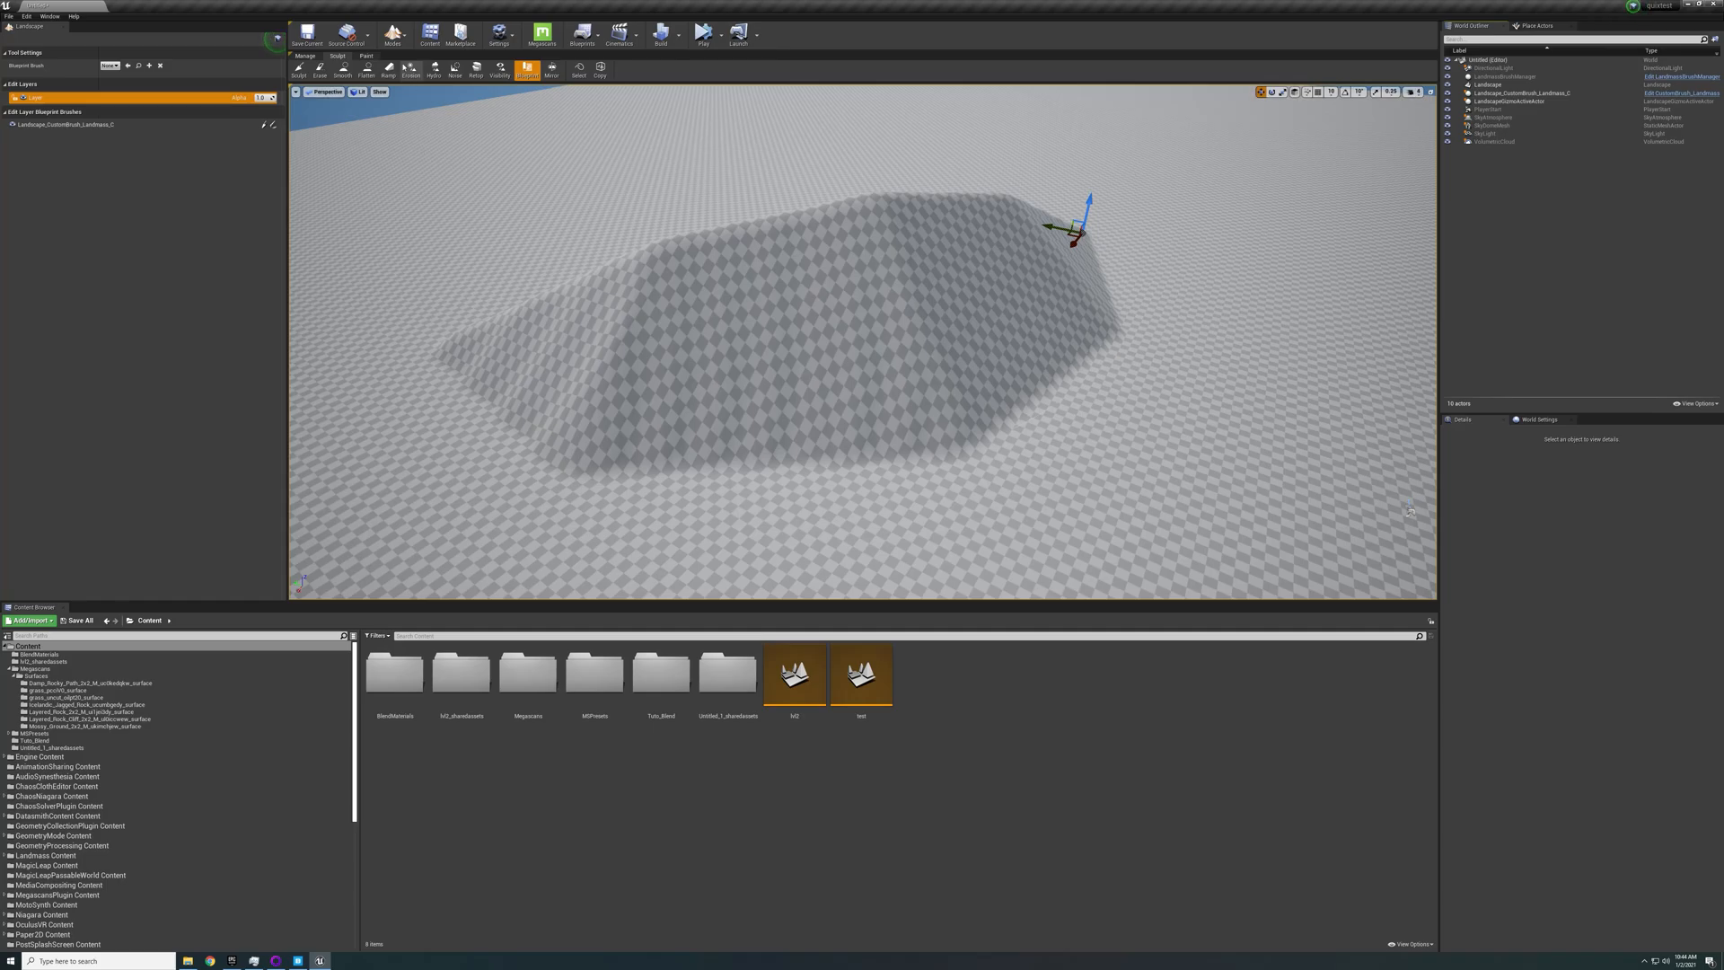
left_click(393, 35)
left_click(409, 65)
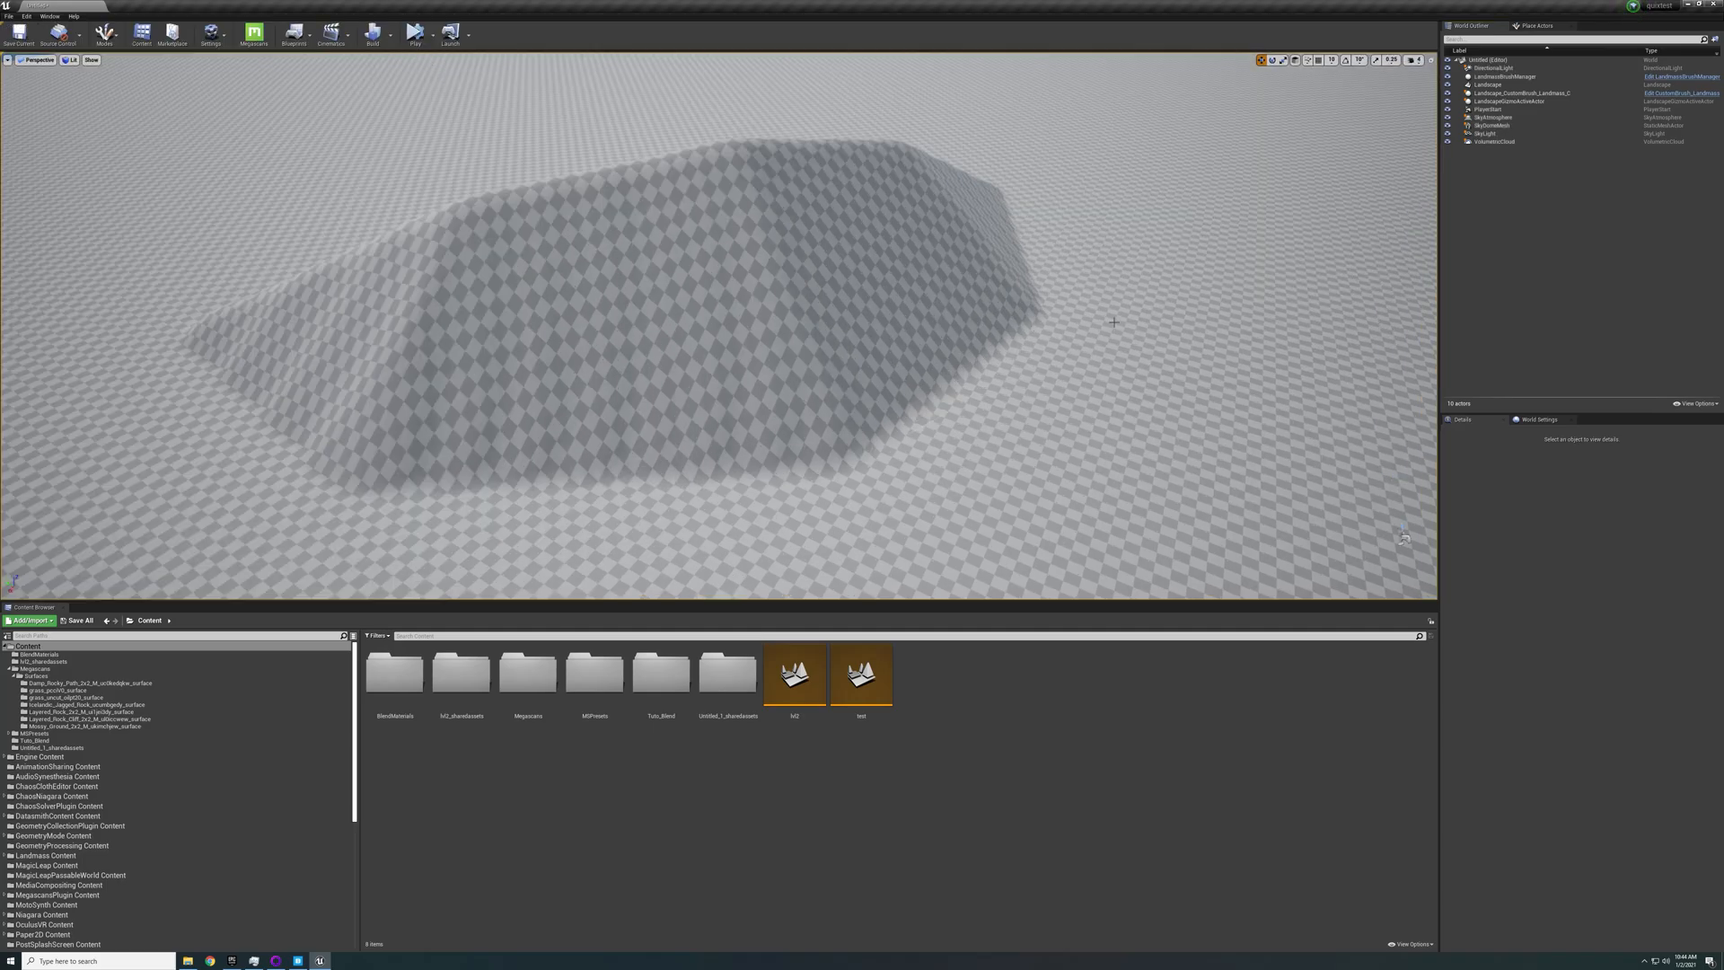
left_click(1526, 93)
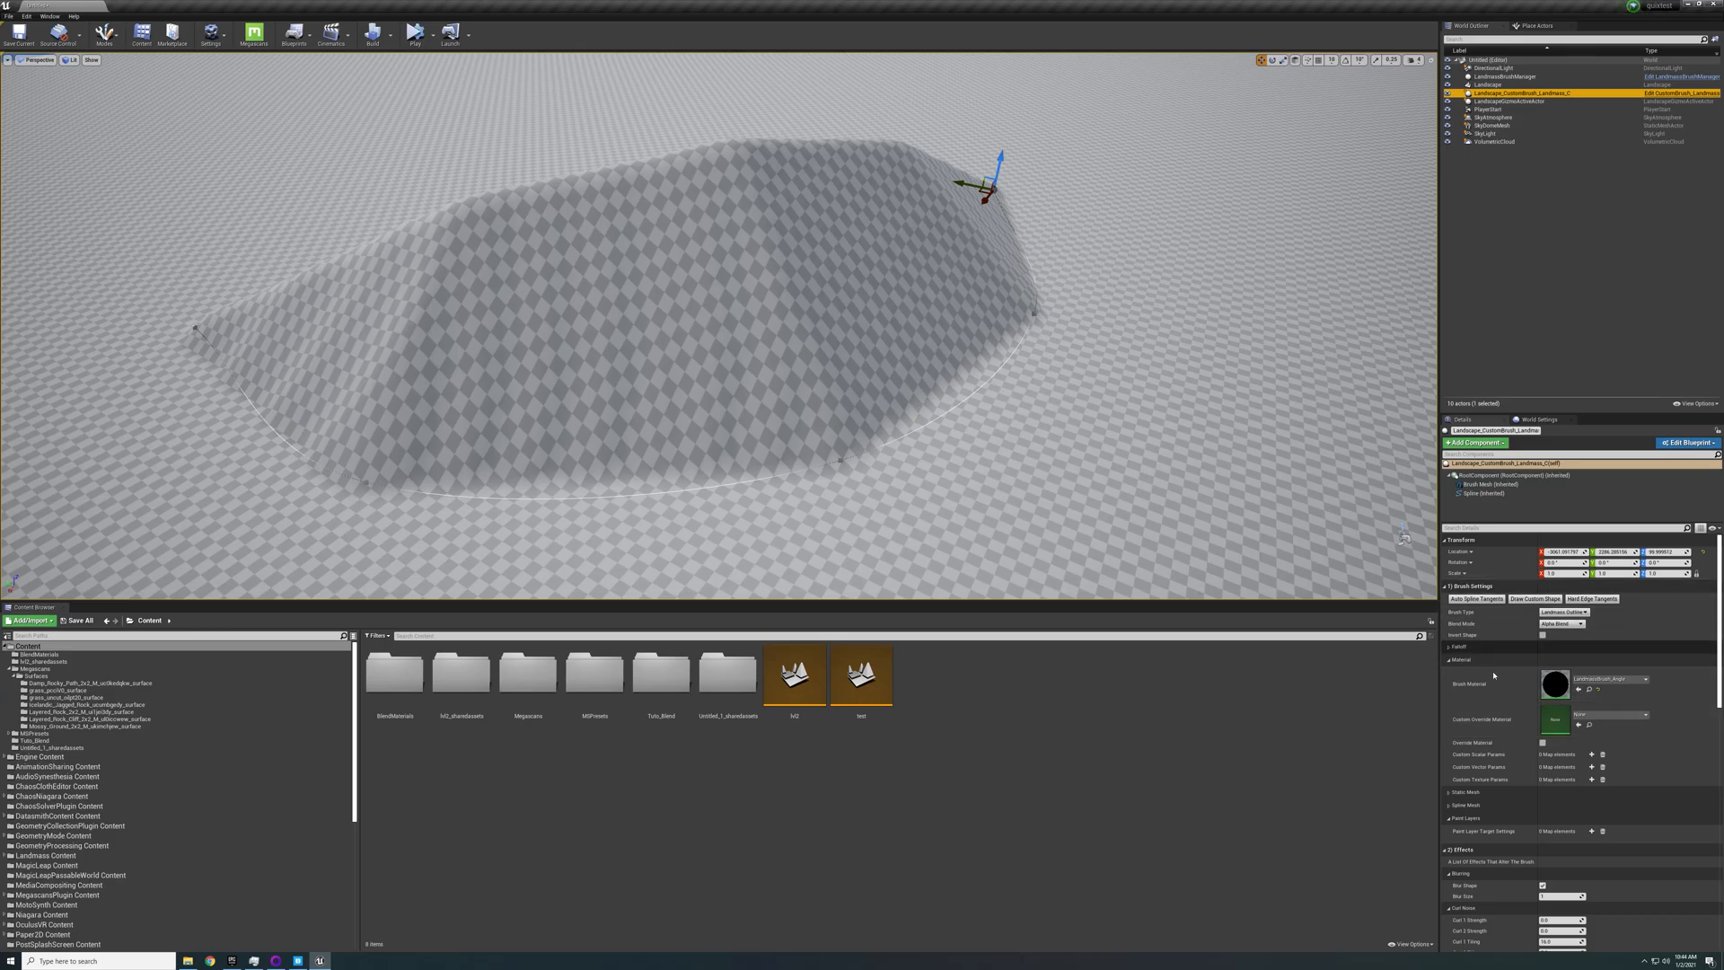
Increase Curl 1 Strength in the brush's Curl Noise effects to distort the mountain's shape
scroll(1561, 645, "down", 1)
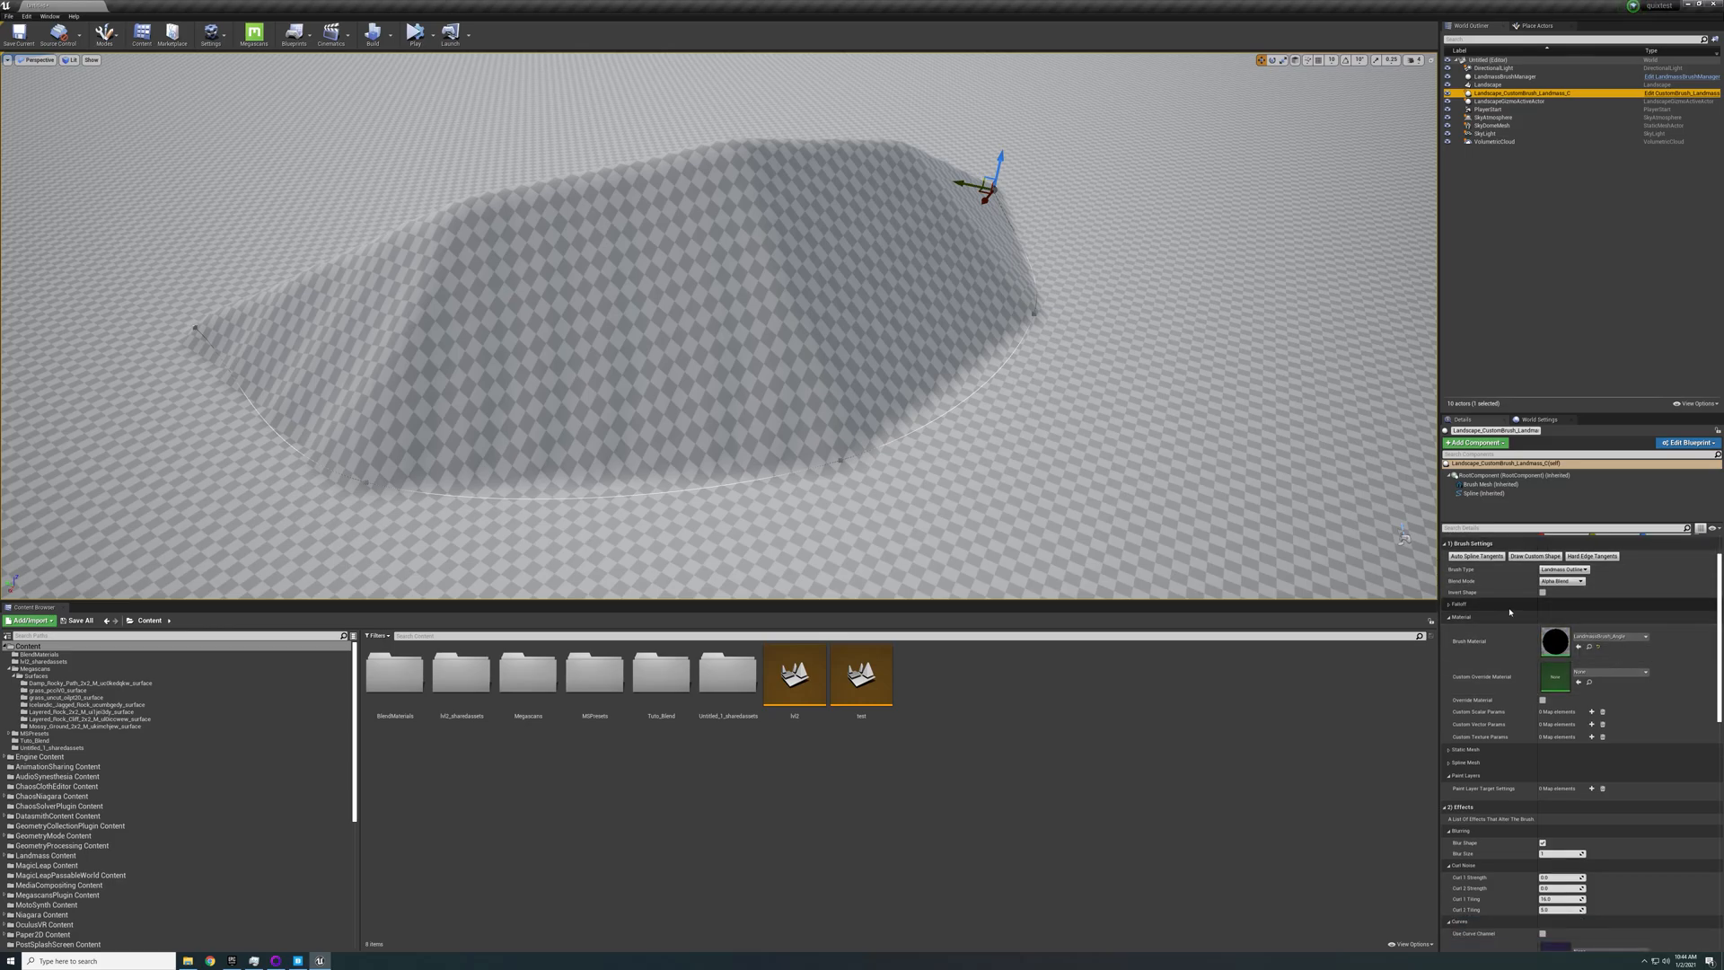
scroll(1526, 633, "down", 1)
scroll(1519, 629, "down", 3)
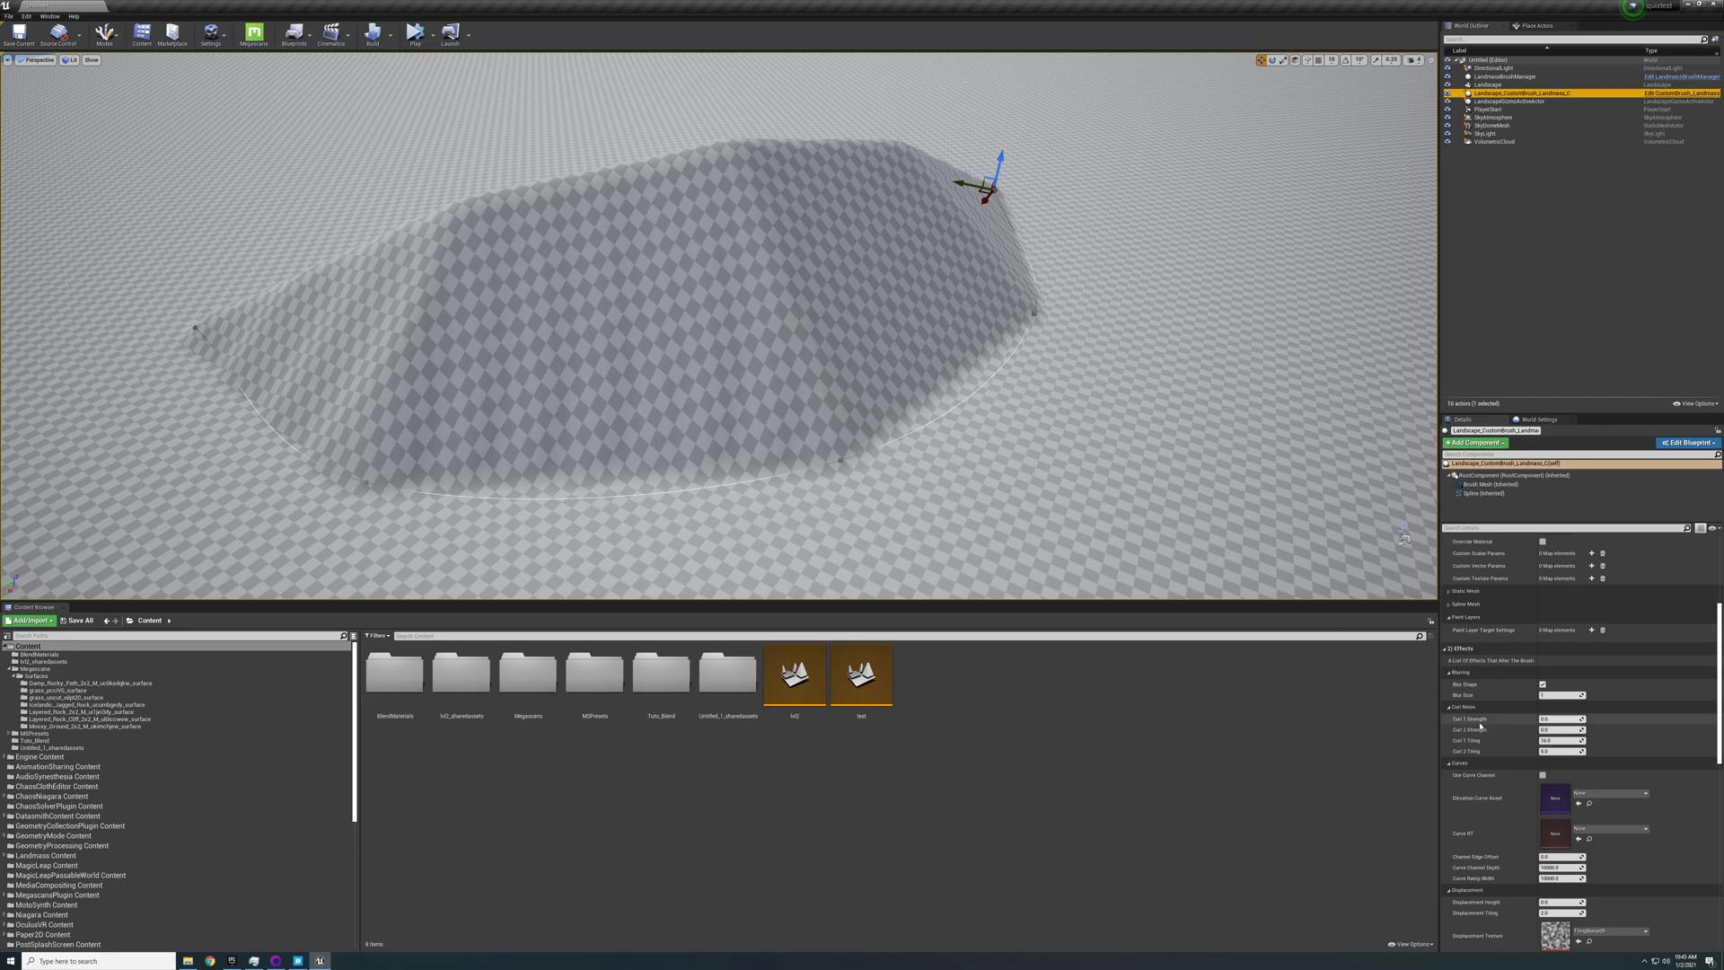
left_click(1561, 719)
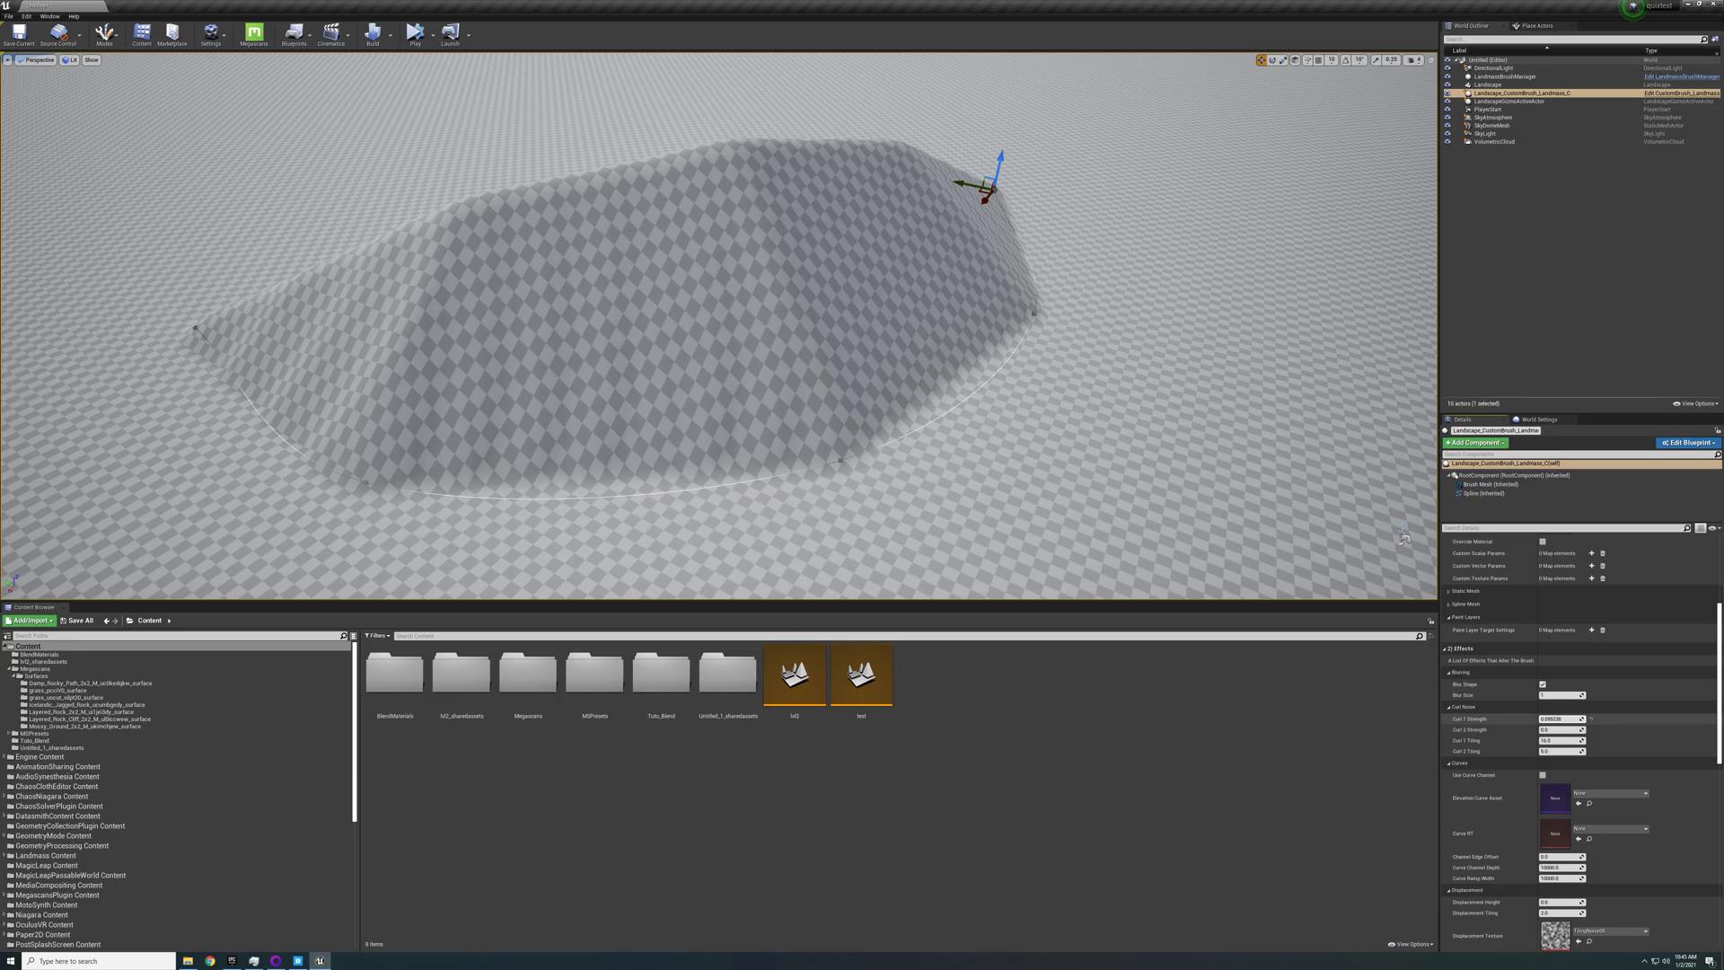
left_click_drag(1561, 719, 1565, 719)
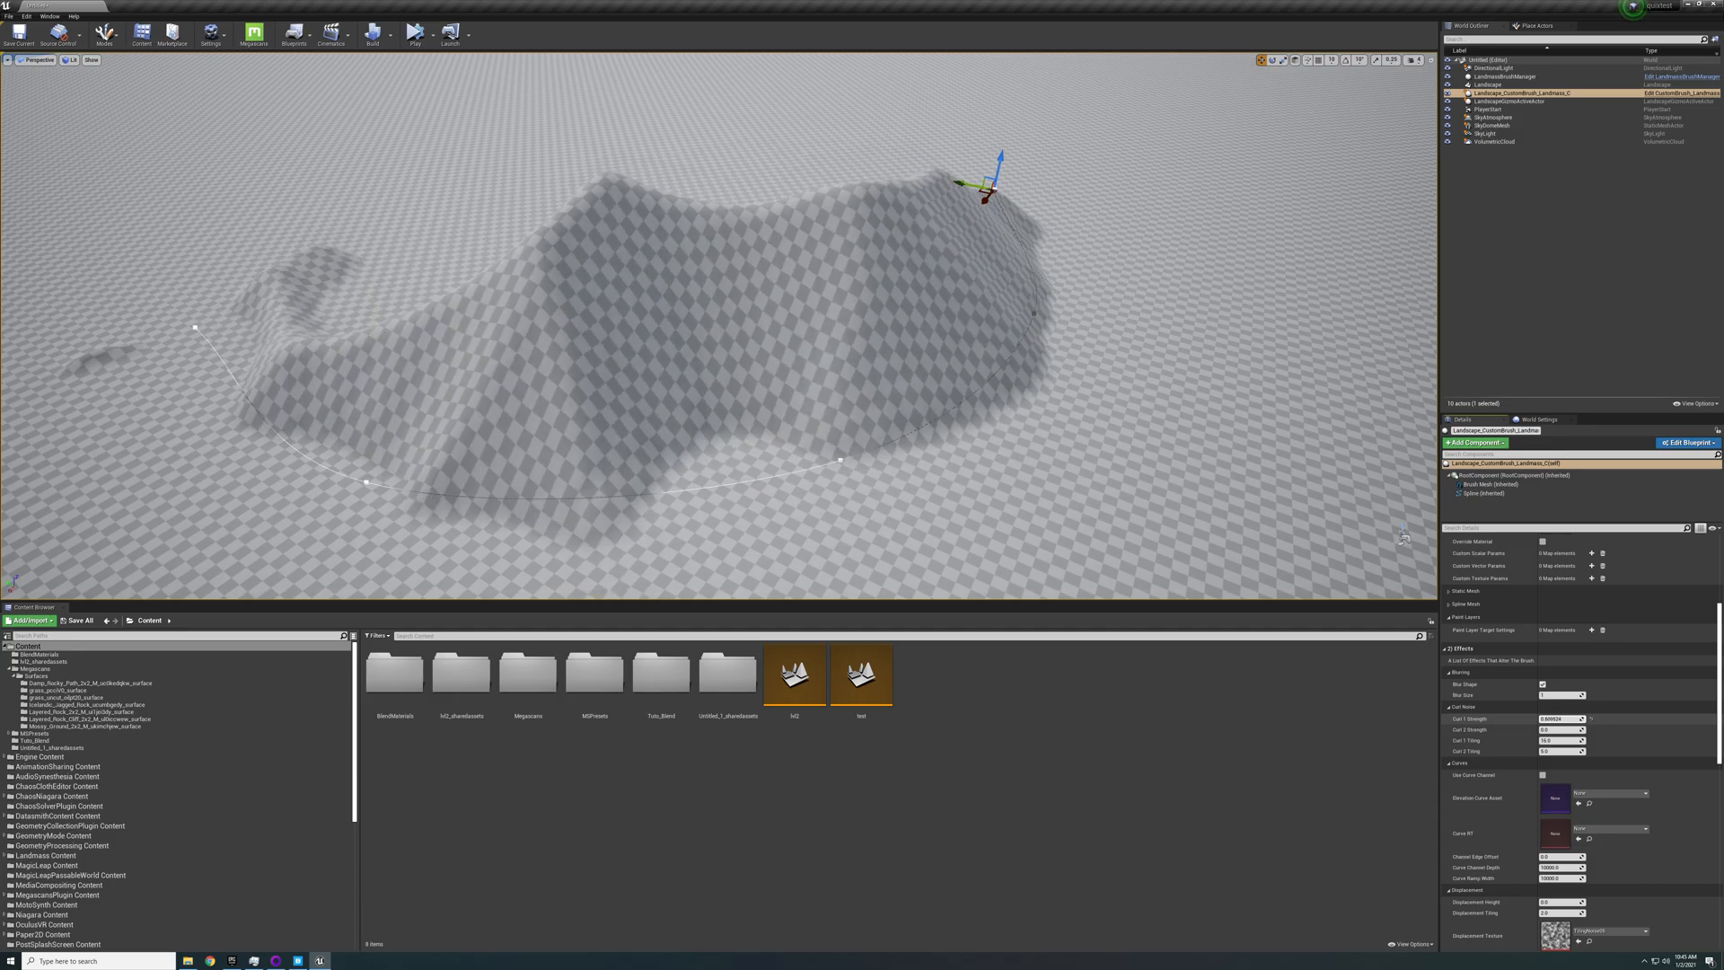
left_click_drag(1561, 718, 1564, 718)
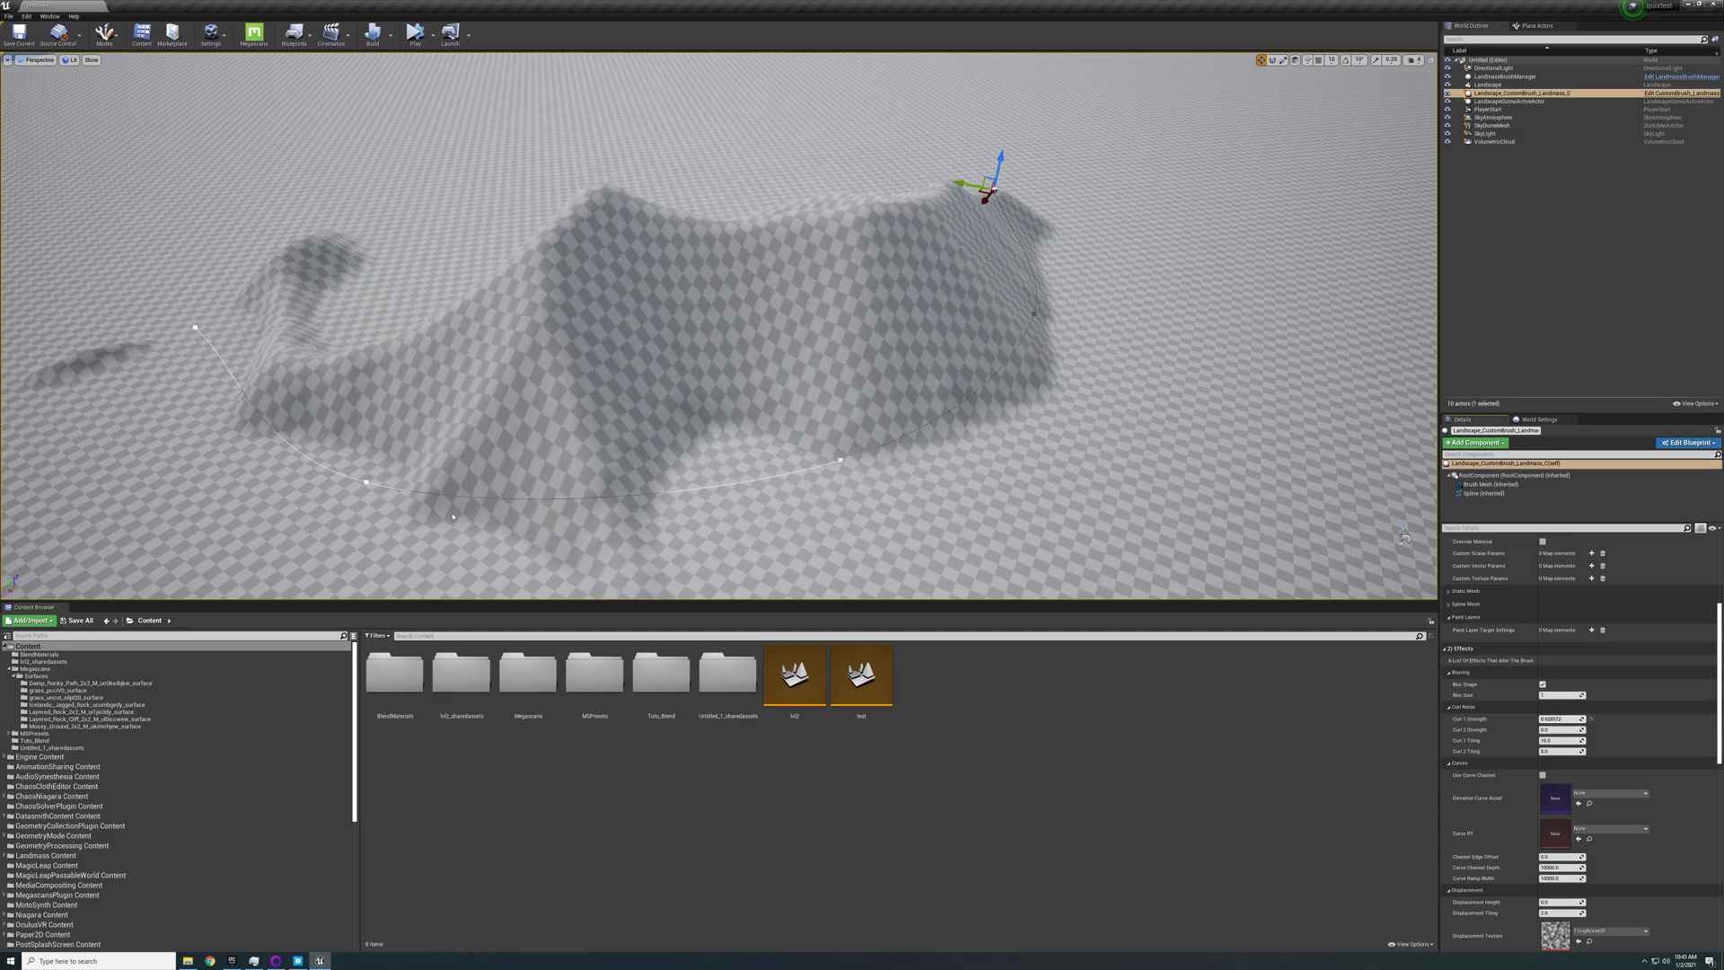
Swing the tangent handle of the brush's far-left spline point to change the outline's curve
left_click(196, 328)
mouse_move(368, 361)
right_mouse_down()
mouse_move(323, 361)
mouse_move(367, 361)
right_mouse_up()
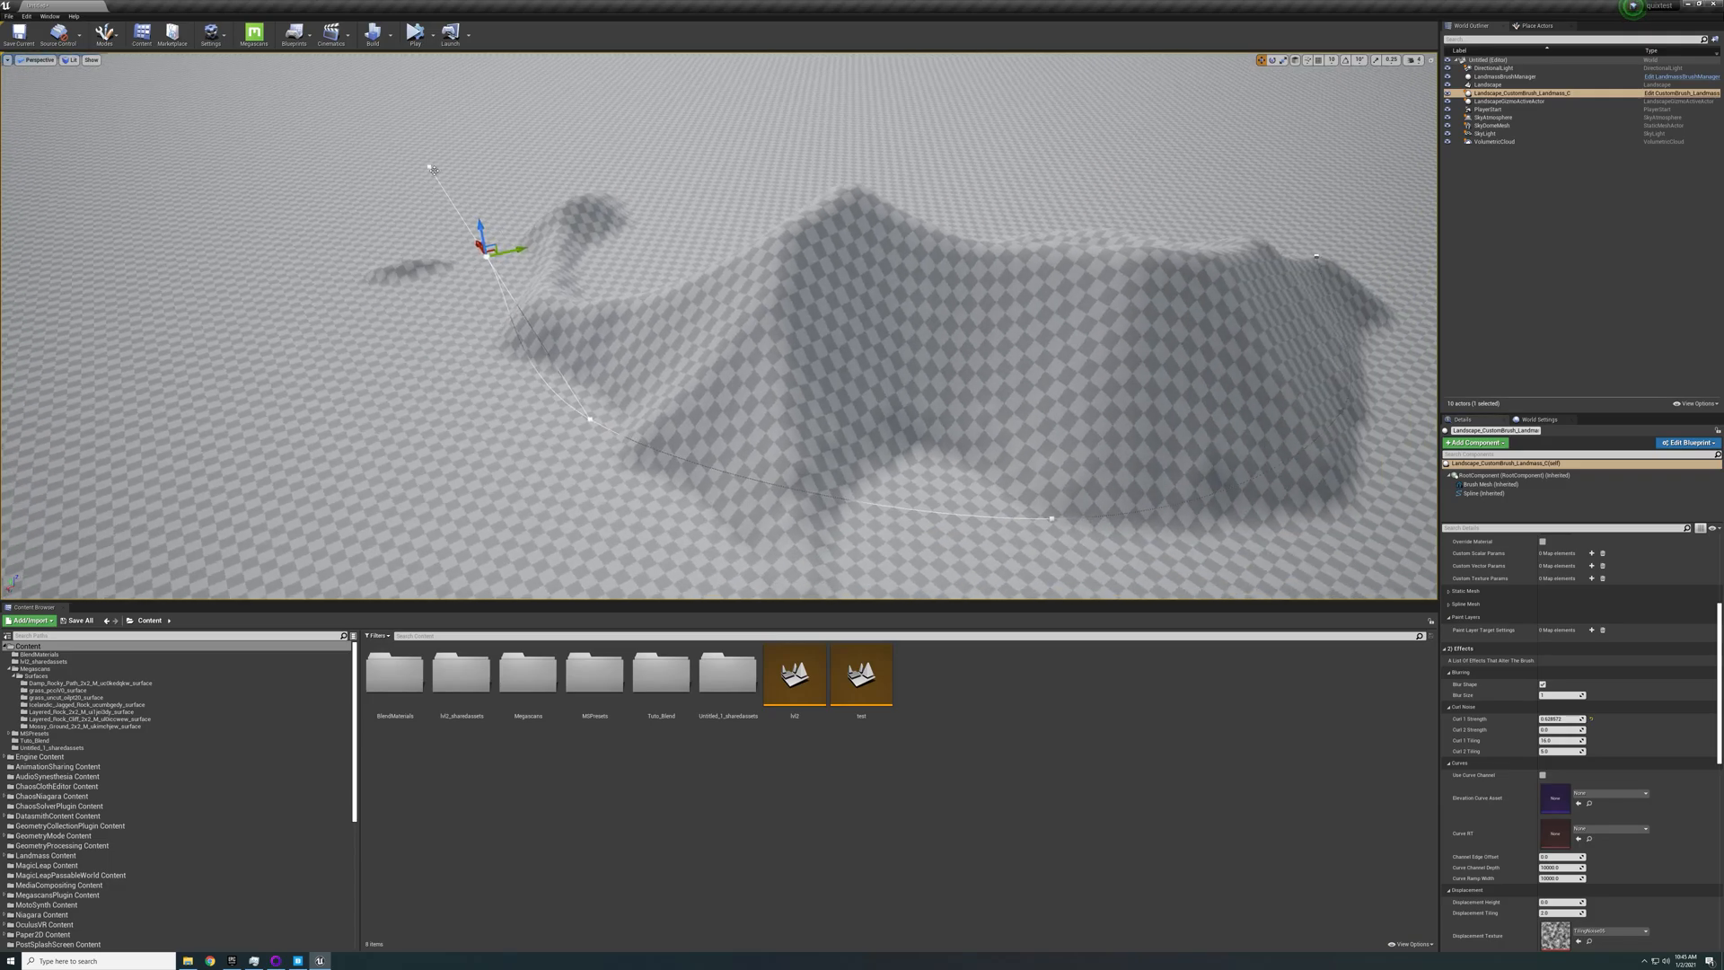
left_click(432, 169)
left_click_drag(455, 165, 513, 156)
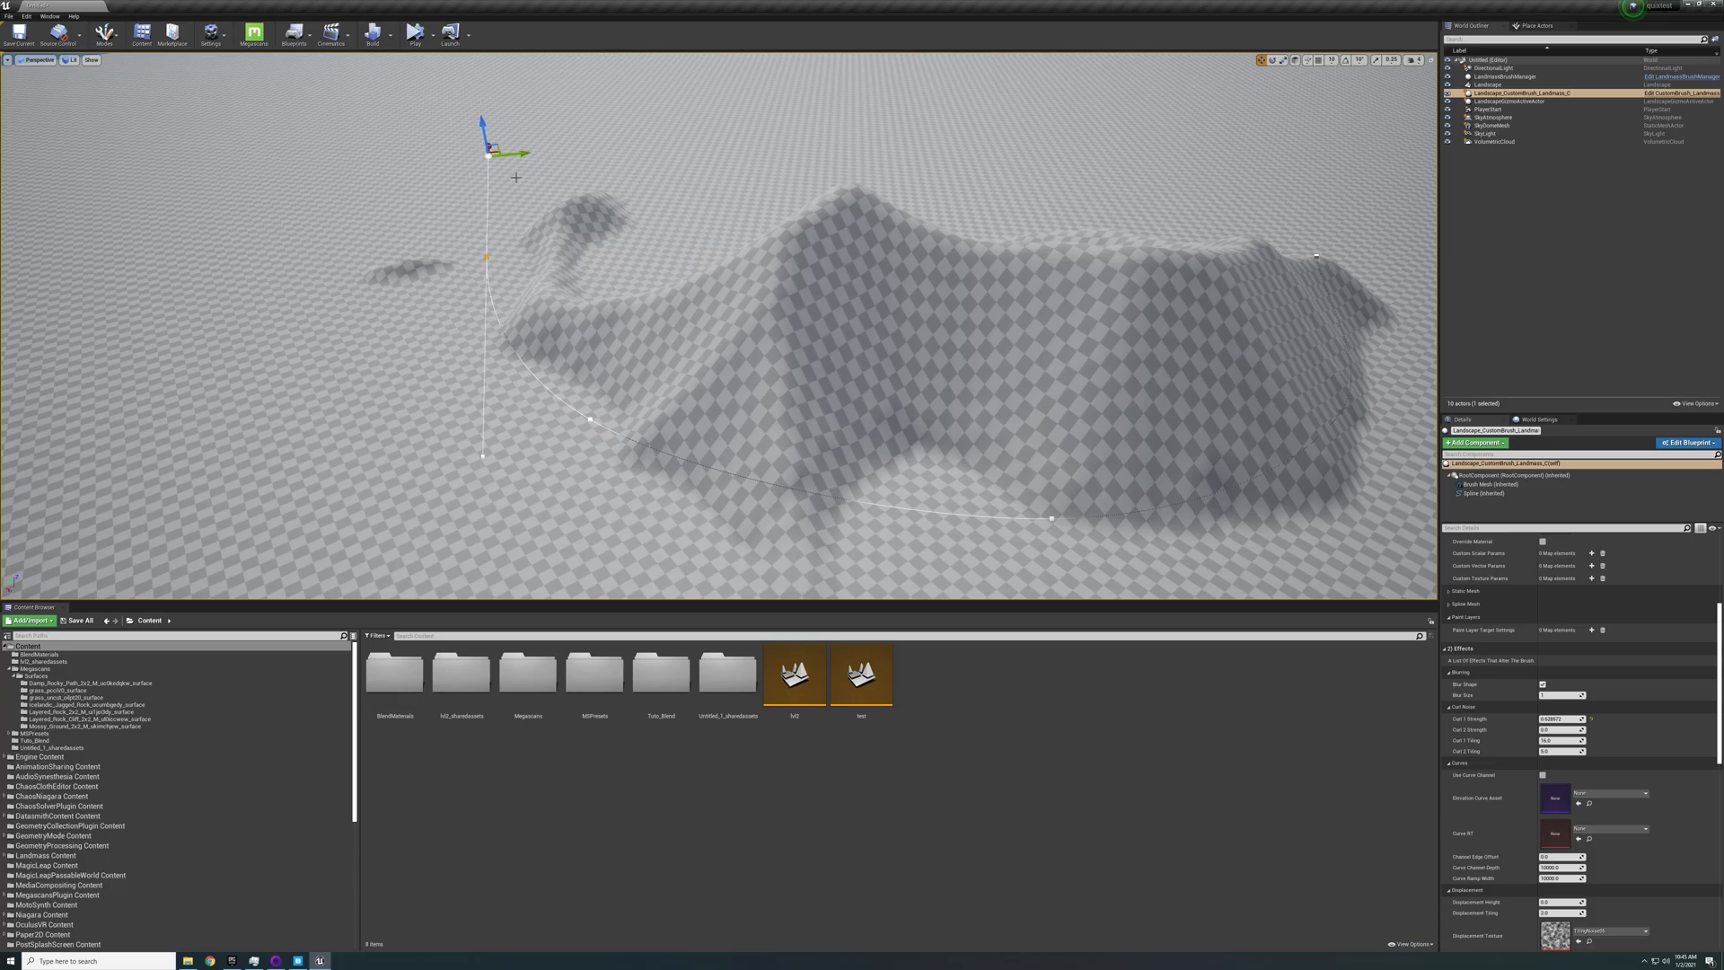
Move the far-left spline point itself farther outward to lengthen the mountain's low end
left_click(489, 262)
right_click_drag(465, 306, 420, 306)
key("w")
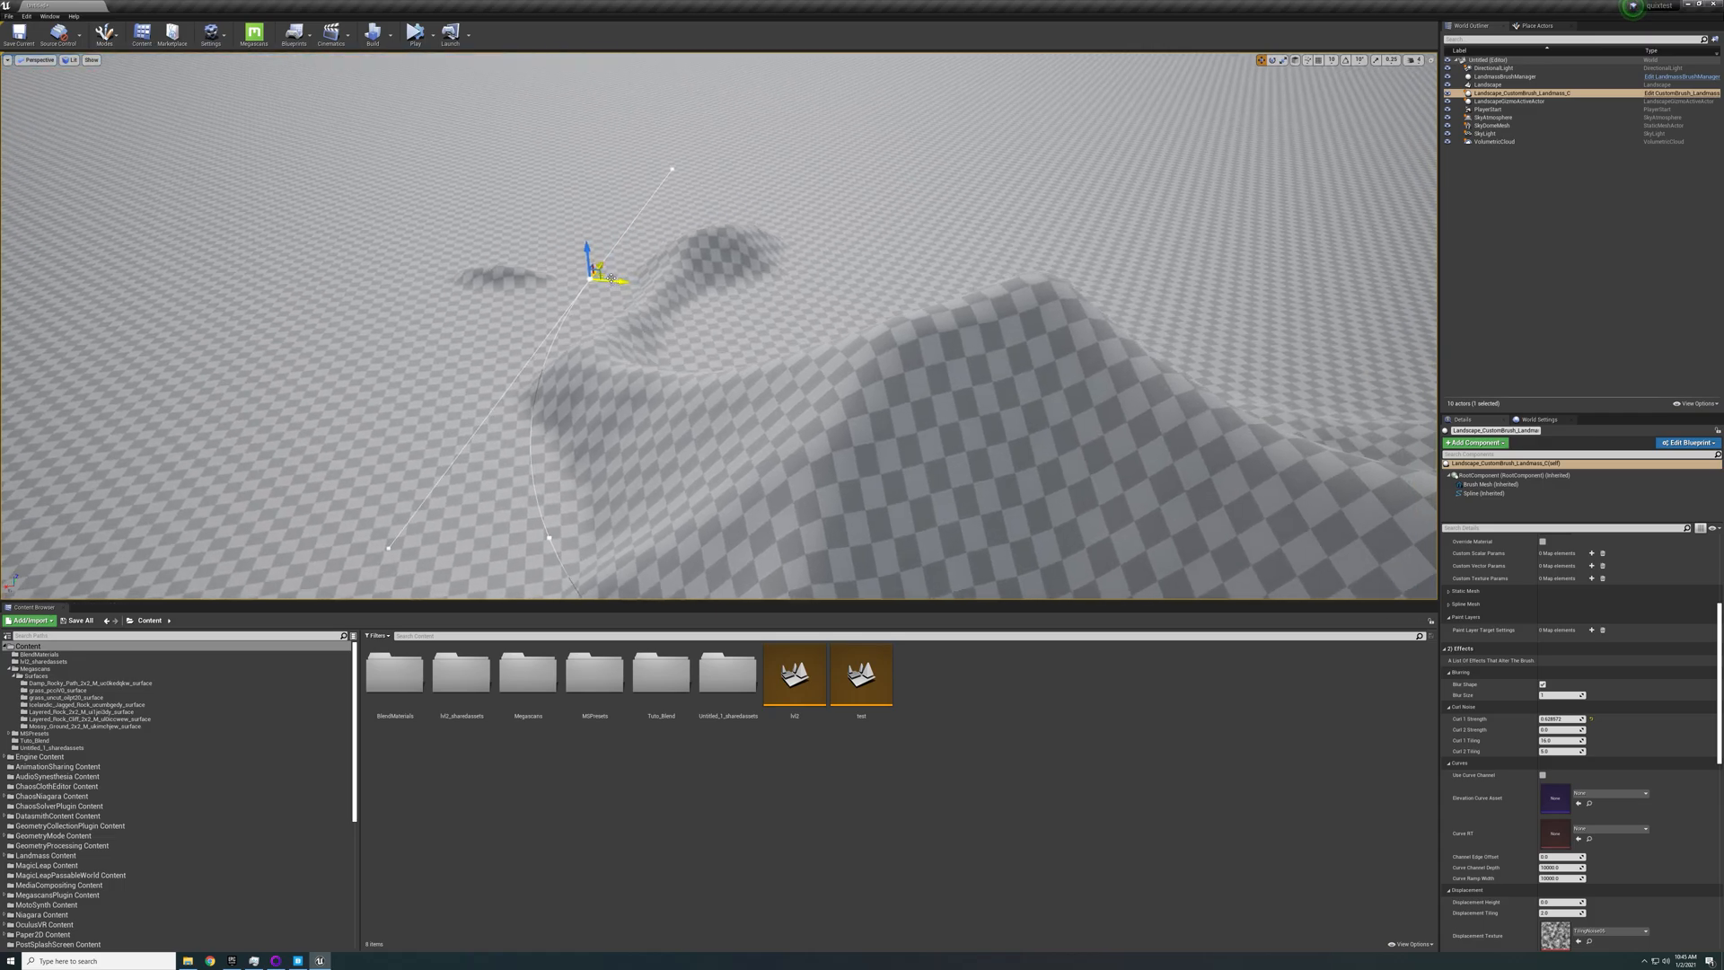
left_click_drag(604, 276, 470, 267)
Set the brush's Curl 1 Strength to 0.5
mouse_move(472, 268)
right_mouse_down()
mouse_move(727, 269)
mouse_move(754, 301)
mouse_move(592, 202)
mouse_move(566, 238)
mouse_move(574, 260)
mouse_move(561, 256)
mouse_move(604, 261)
right_mouse_up()
key("s")
key("s")
key("s")
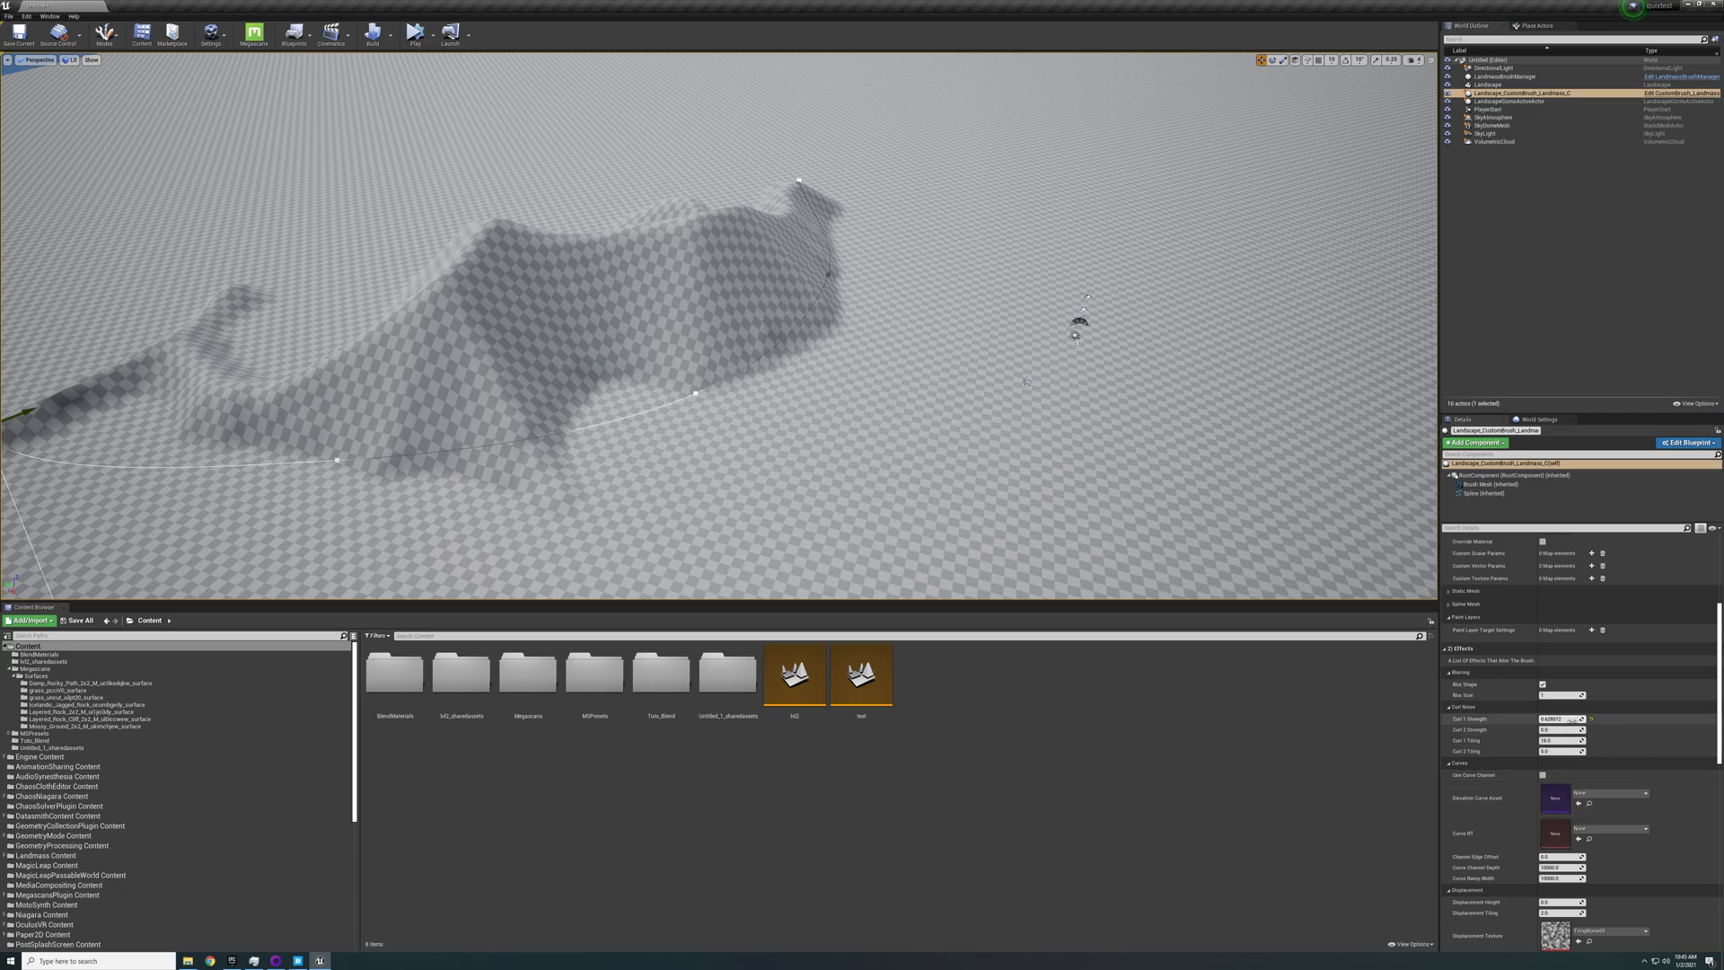
left_click(1563, 719)
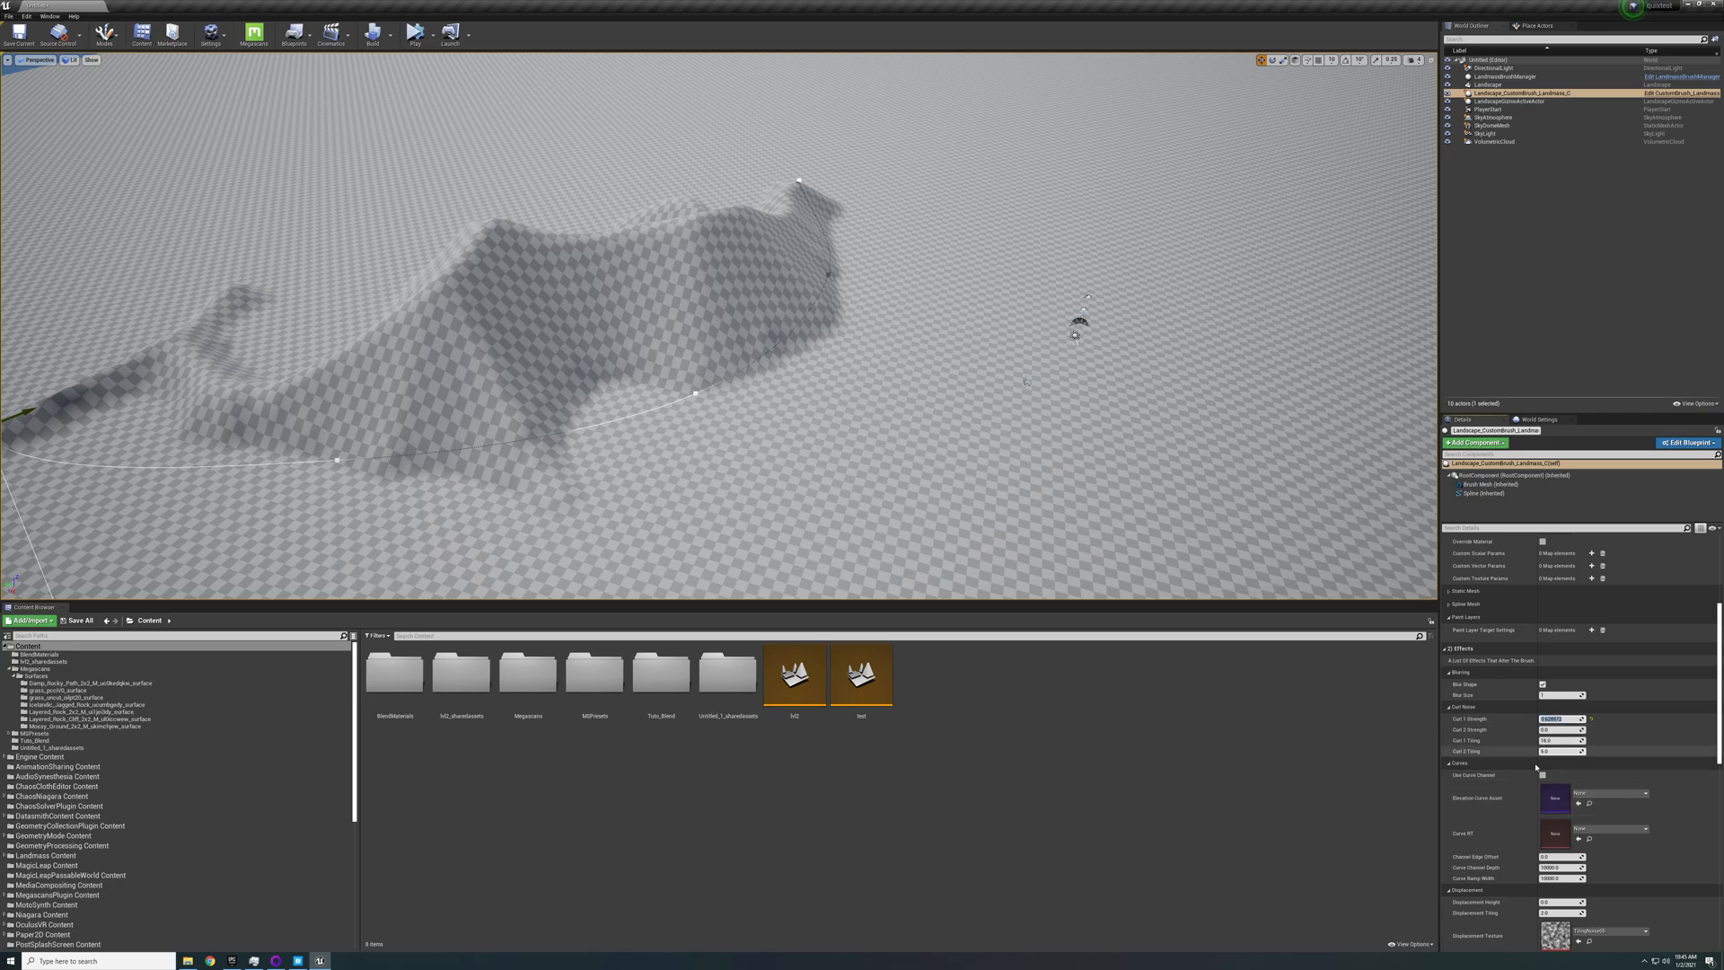
type("0.5")
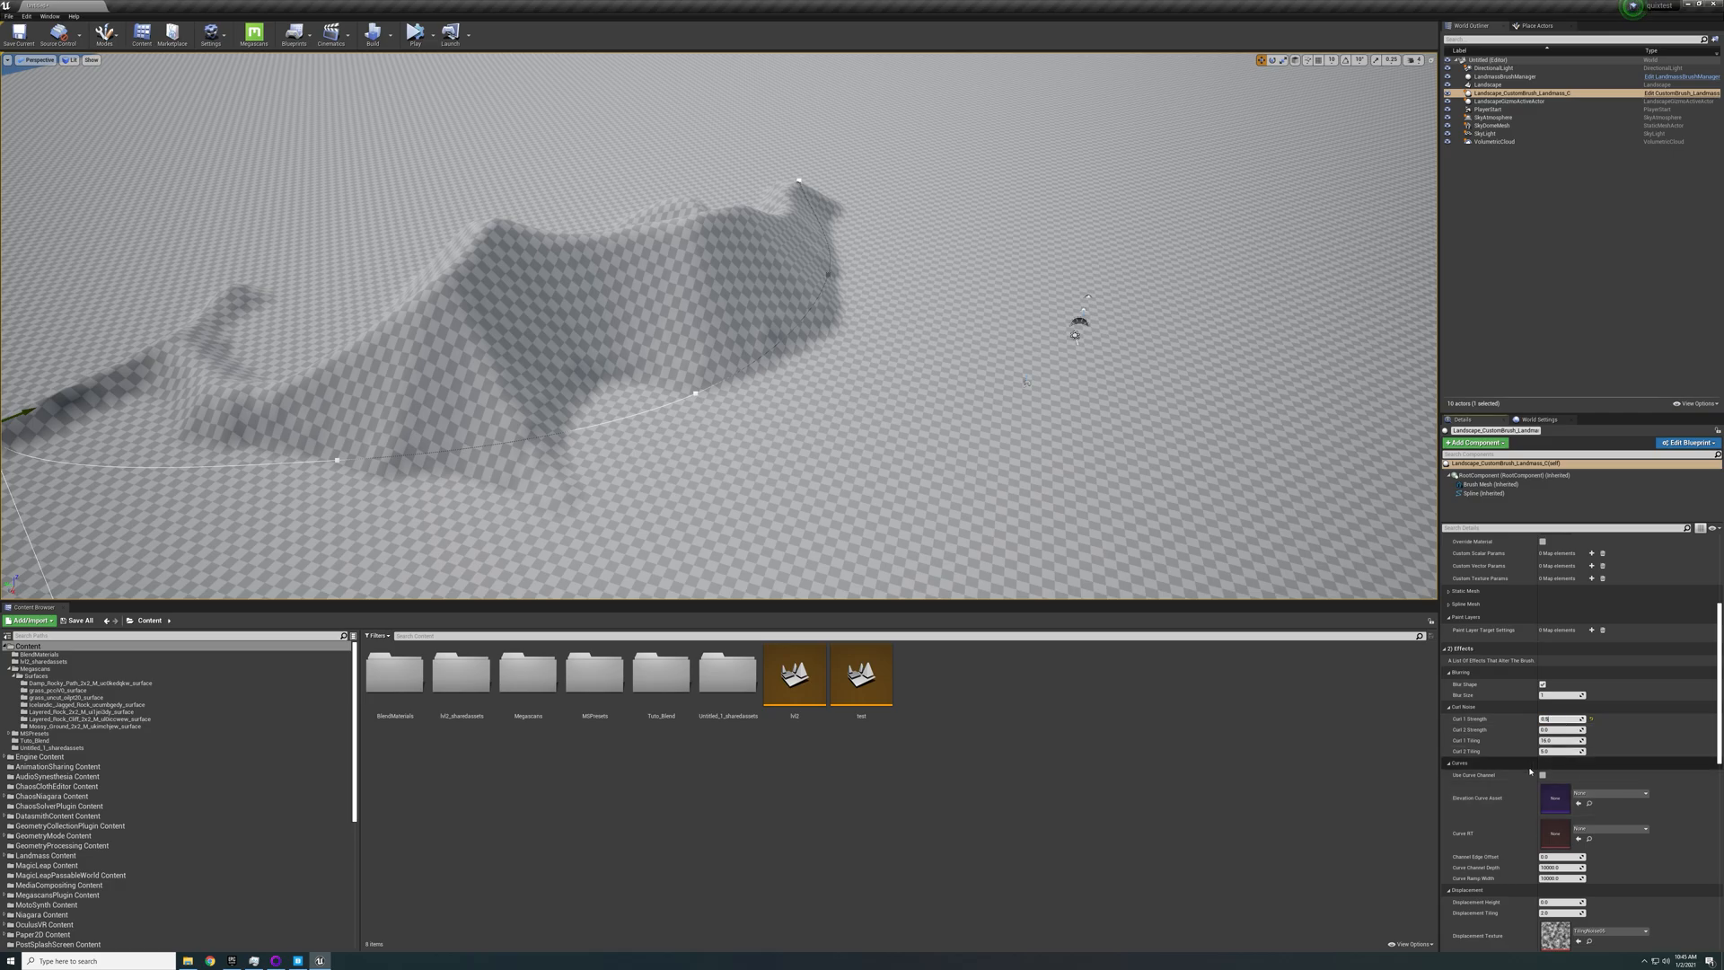
key("Return")
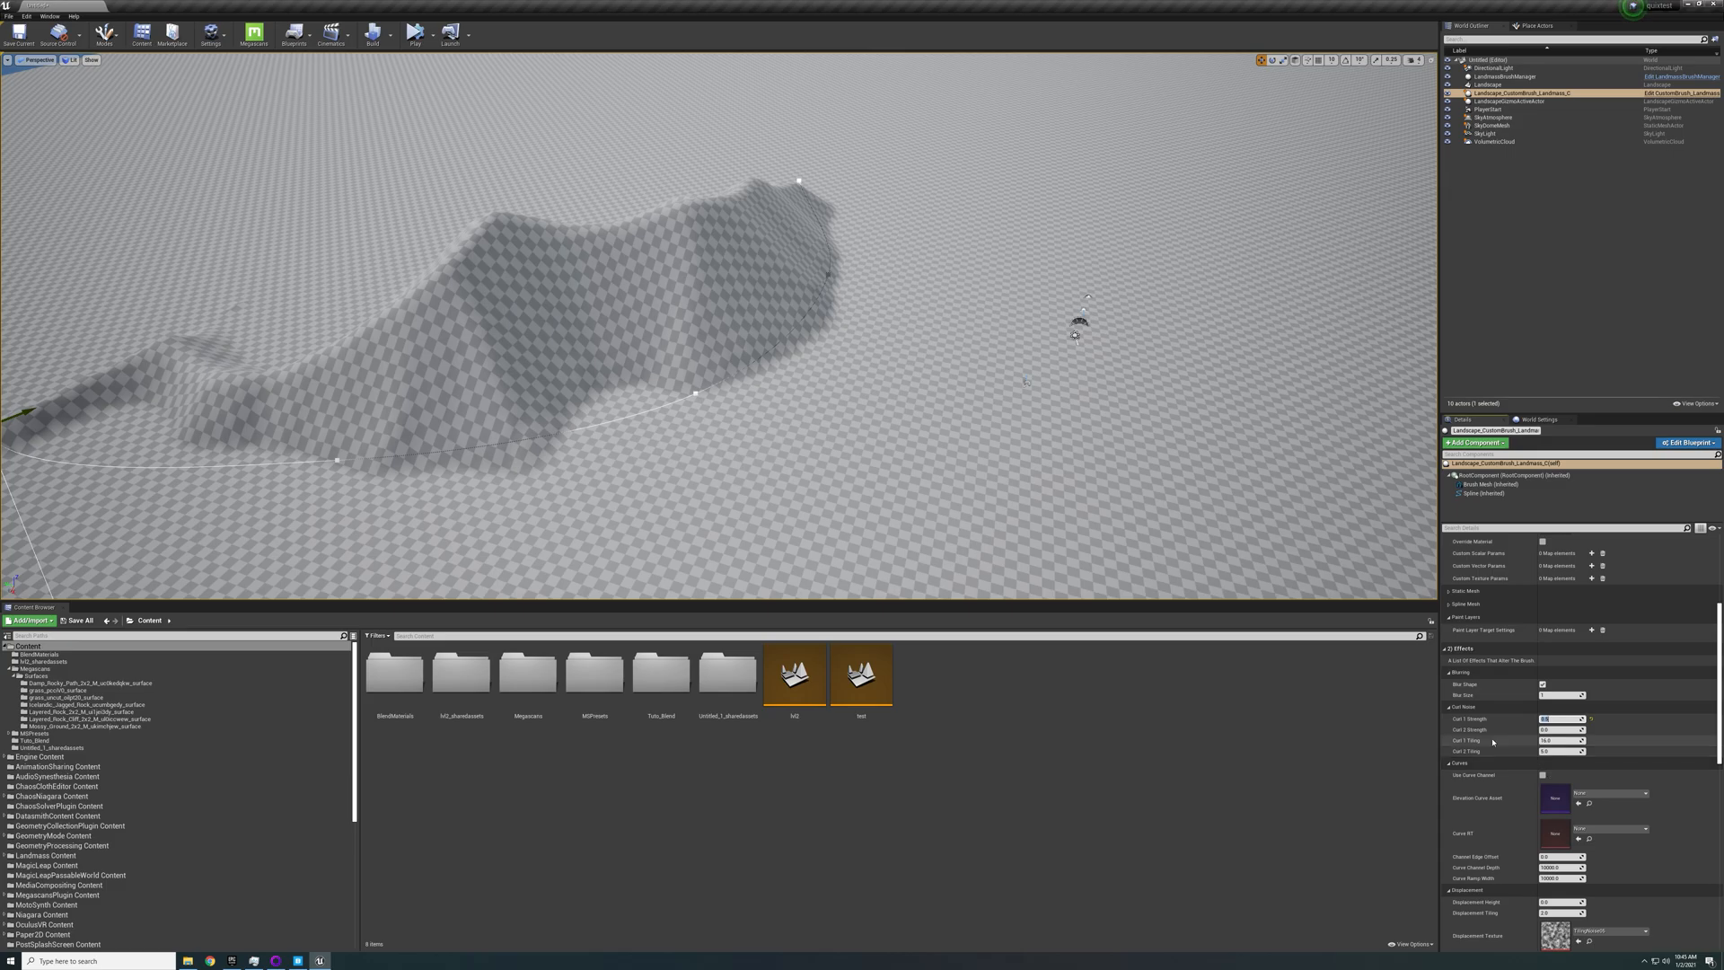
Increase the brush's Curl 2 Strength to add a second layer of noise distortion to the mountain
left_click(1560, 731)
left_click_drag(1560, 731, 1561, 731)
right_click_drag(1105, 467, 988, 467)
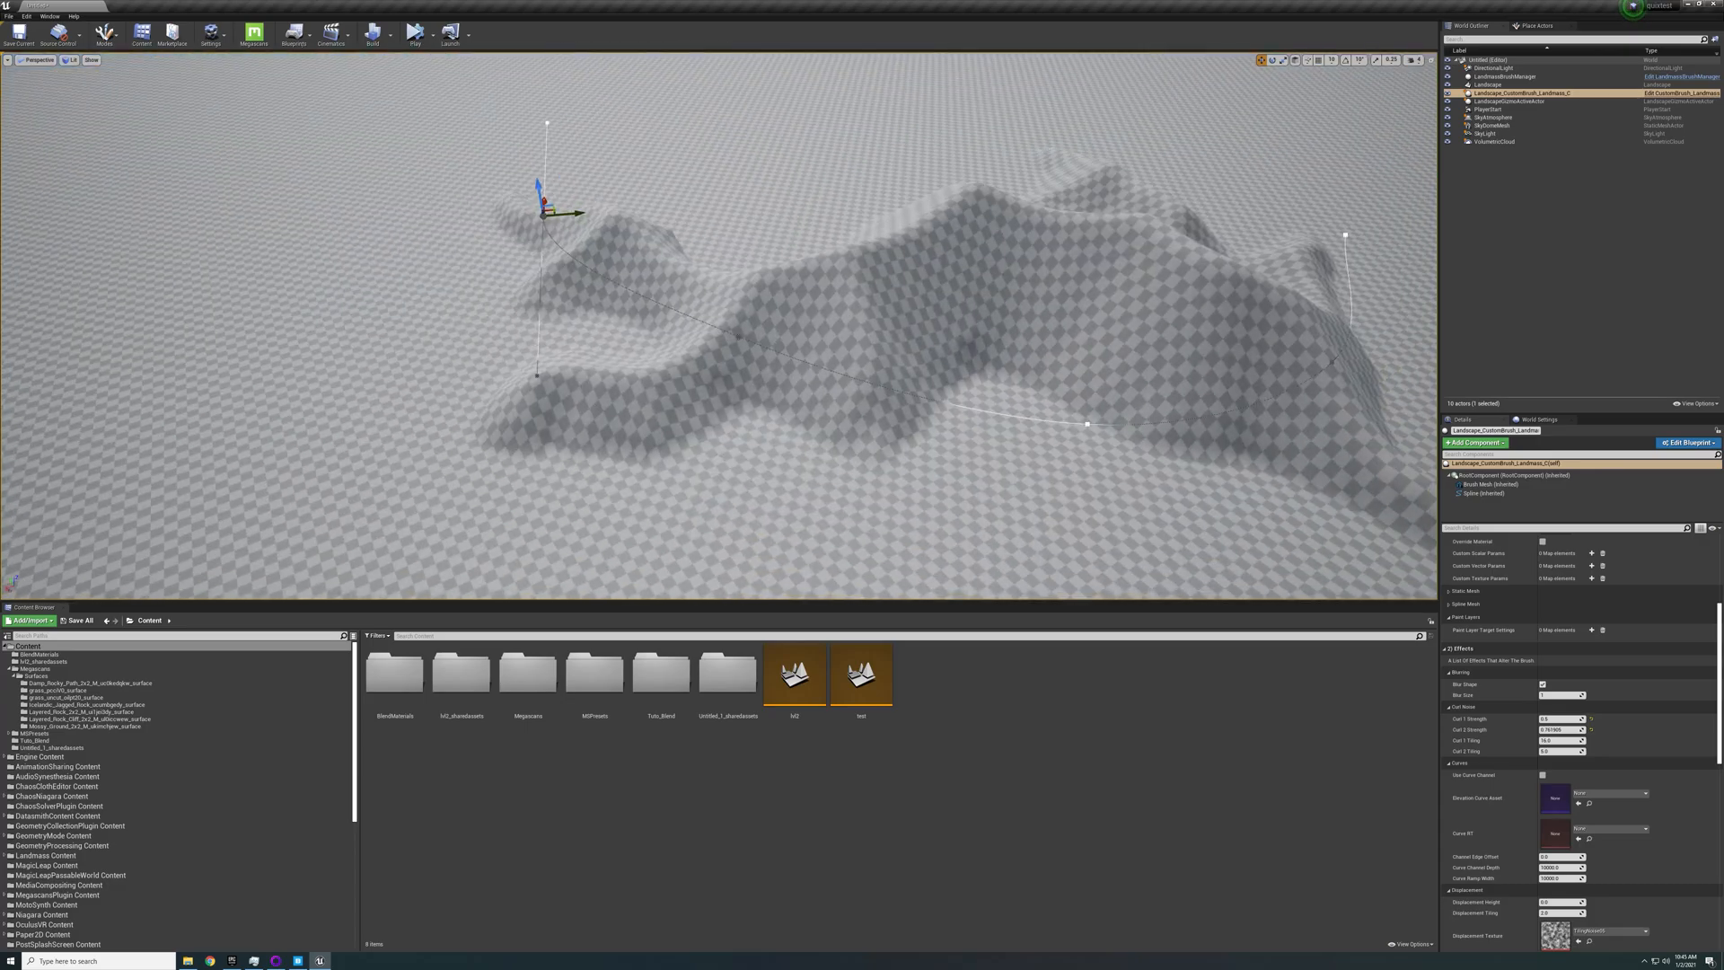
right_click_drag(947, 281, 1046, 229)
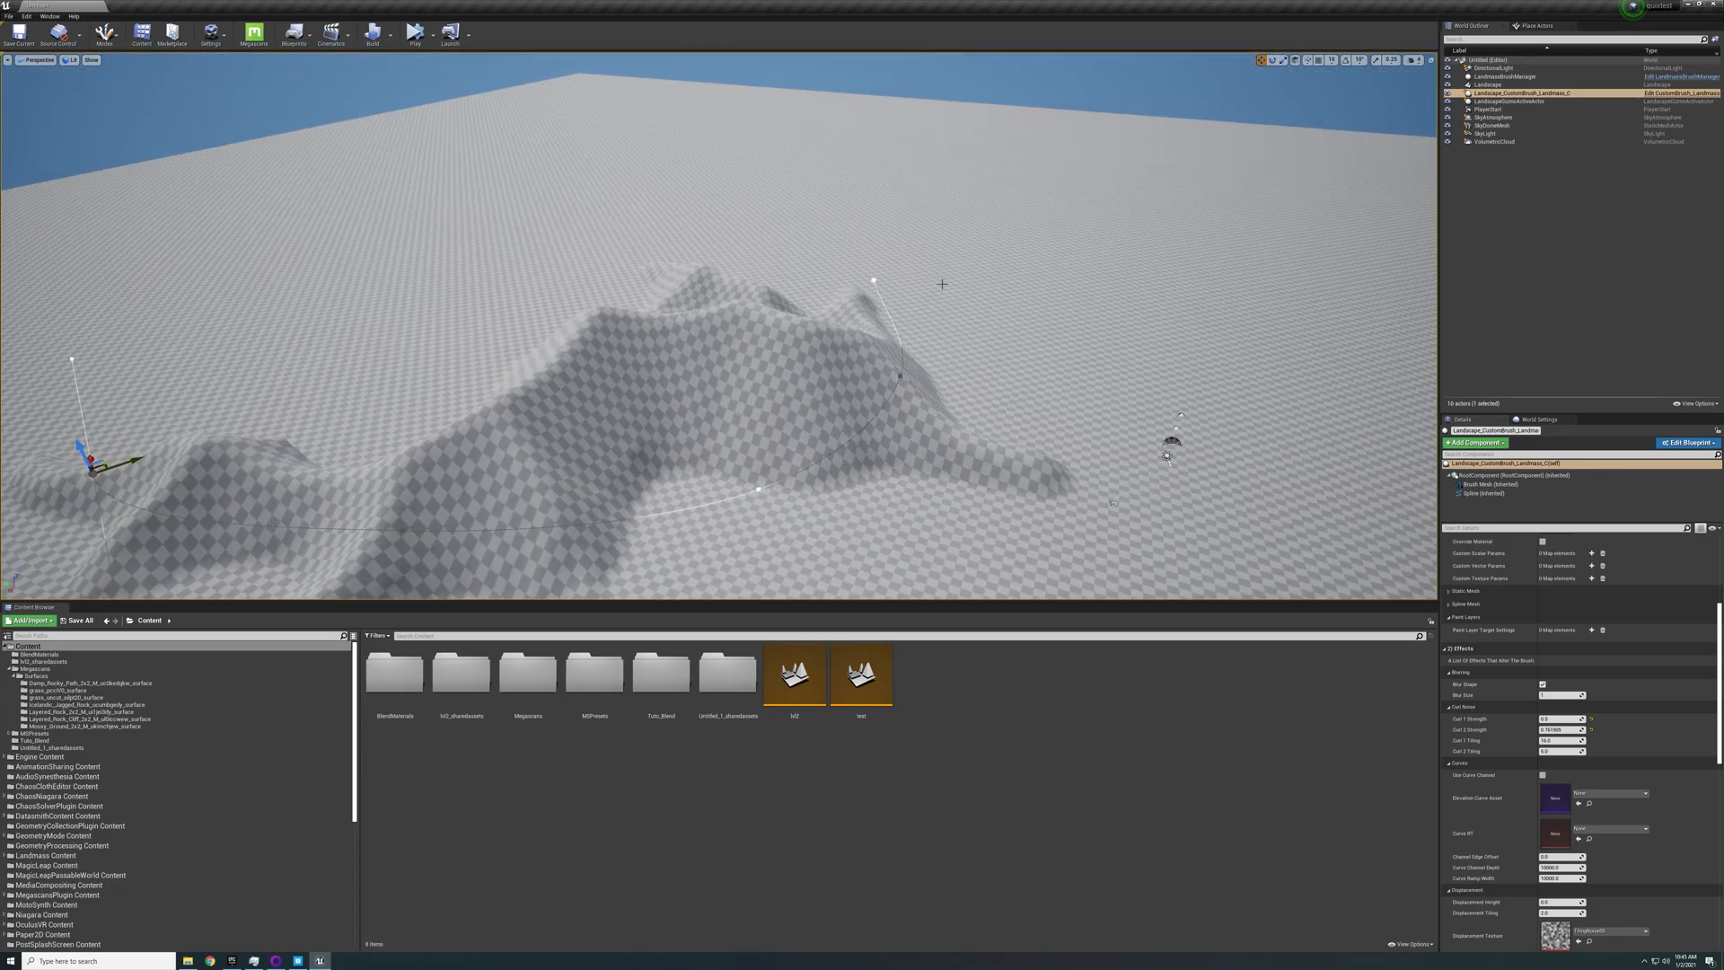
Lower the brush's Curl 1 Tiling so that the noise forms larger, broader features
right_click_drag(947, 280, 893, 294)
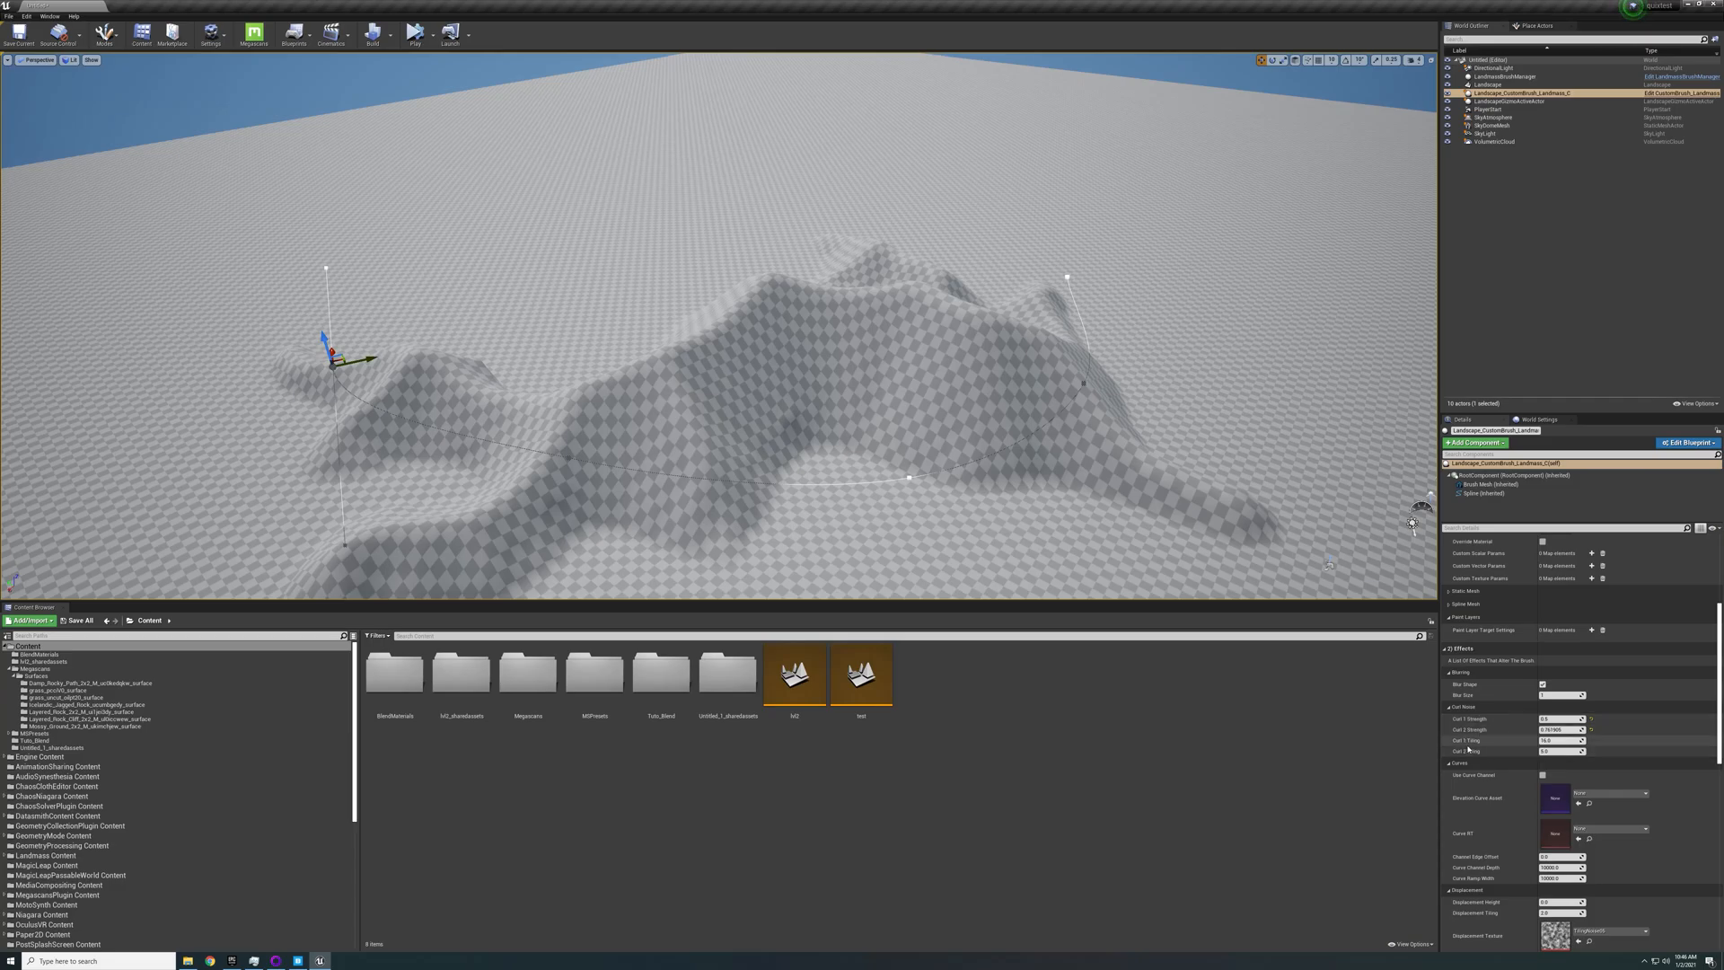
left_click(1553, 741)
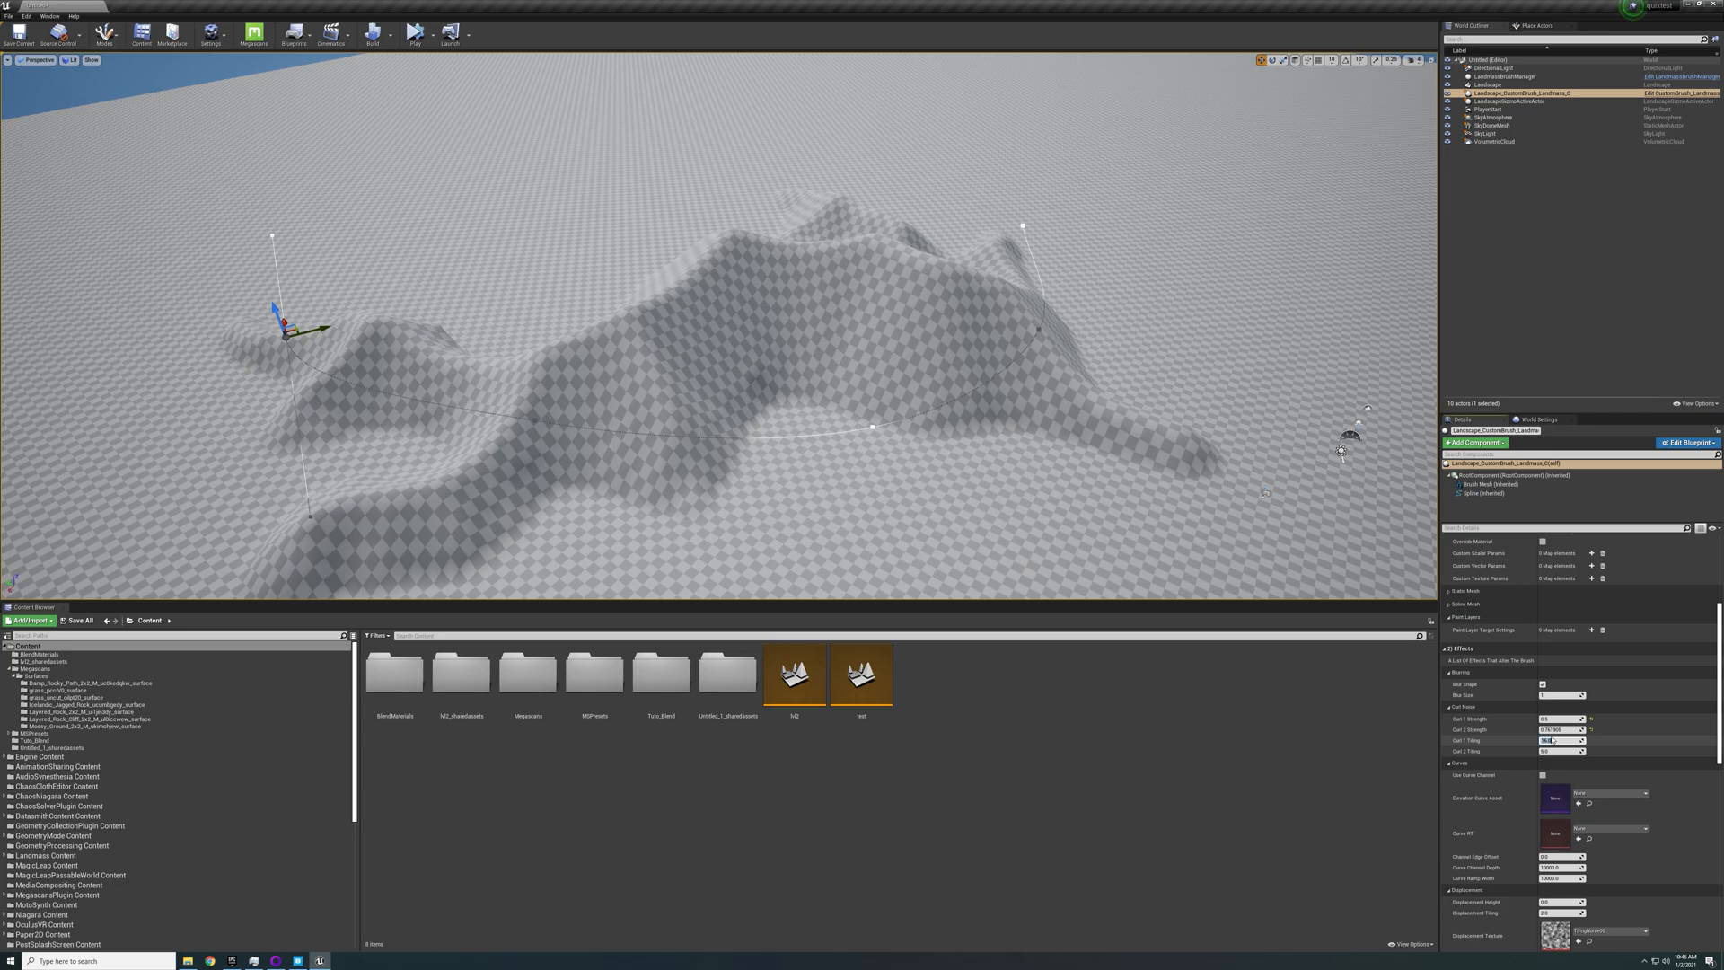
key("Return")
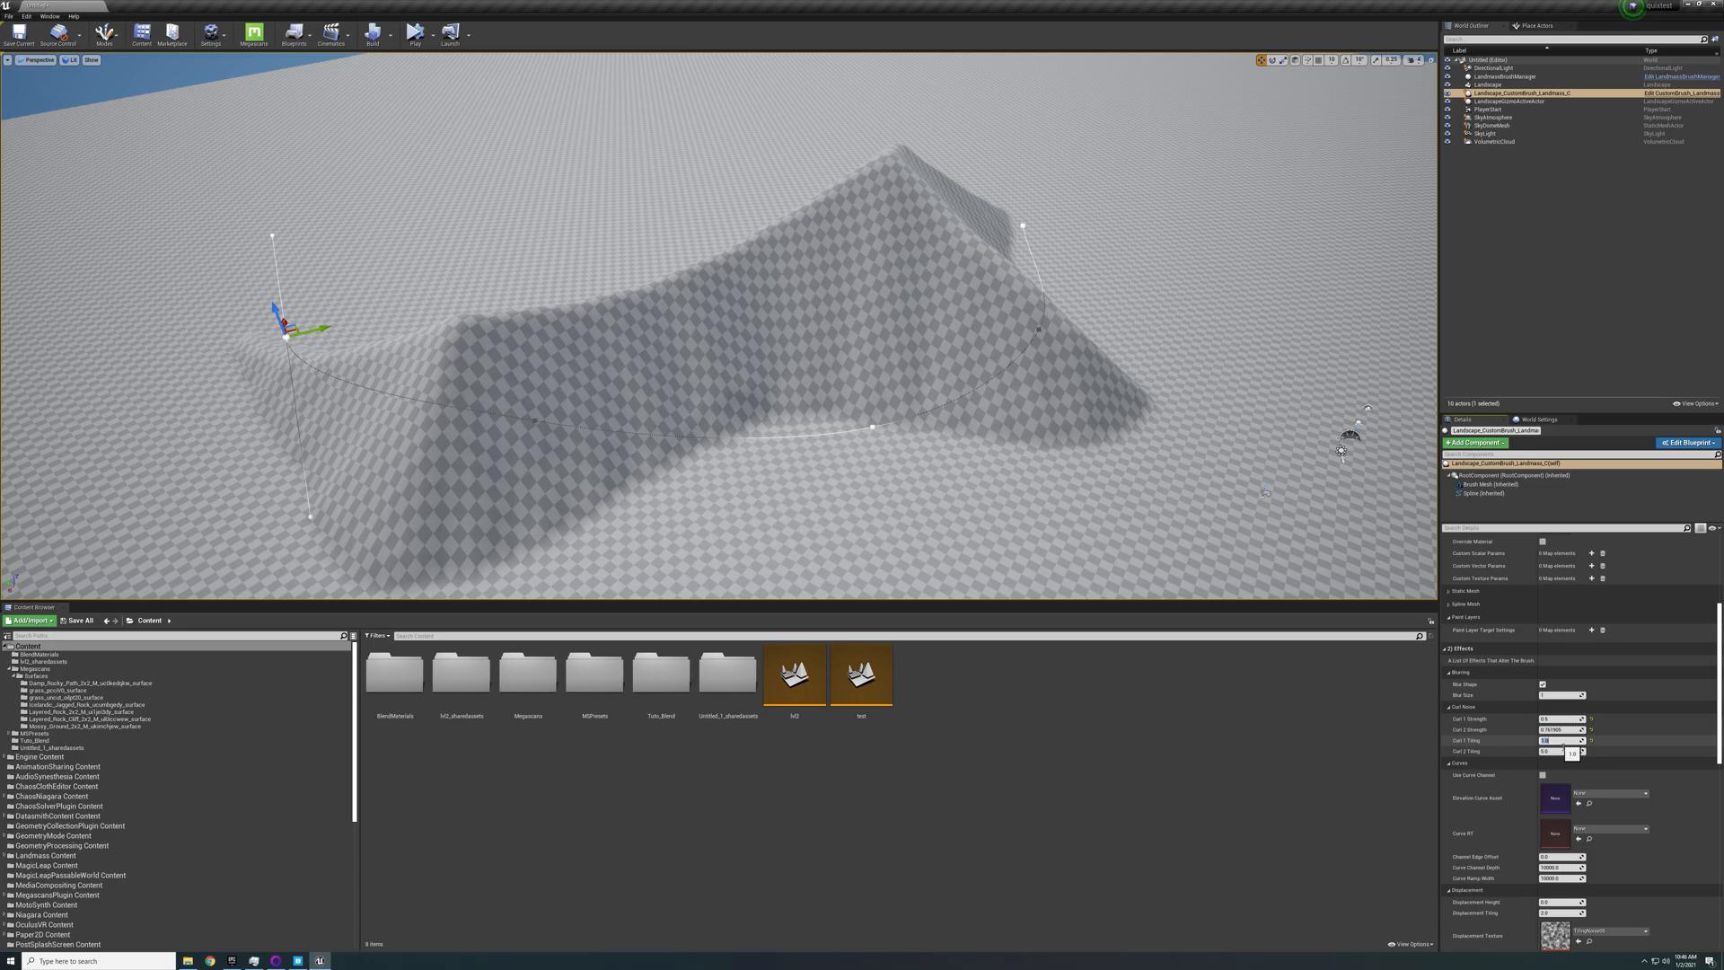
Set the brush's Curl 1 Tiling to 20 and its Curl 2 Tiling to 15
type("20")
key("Return")
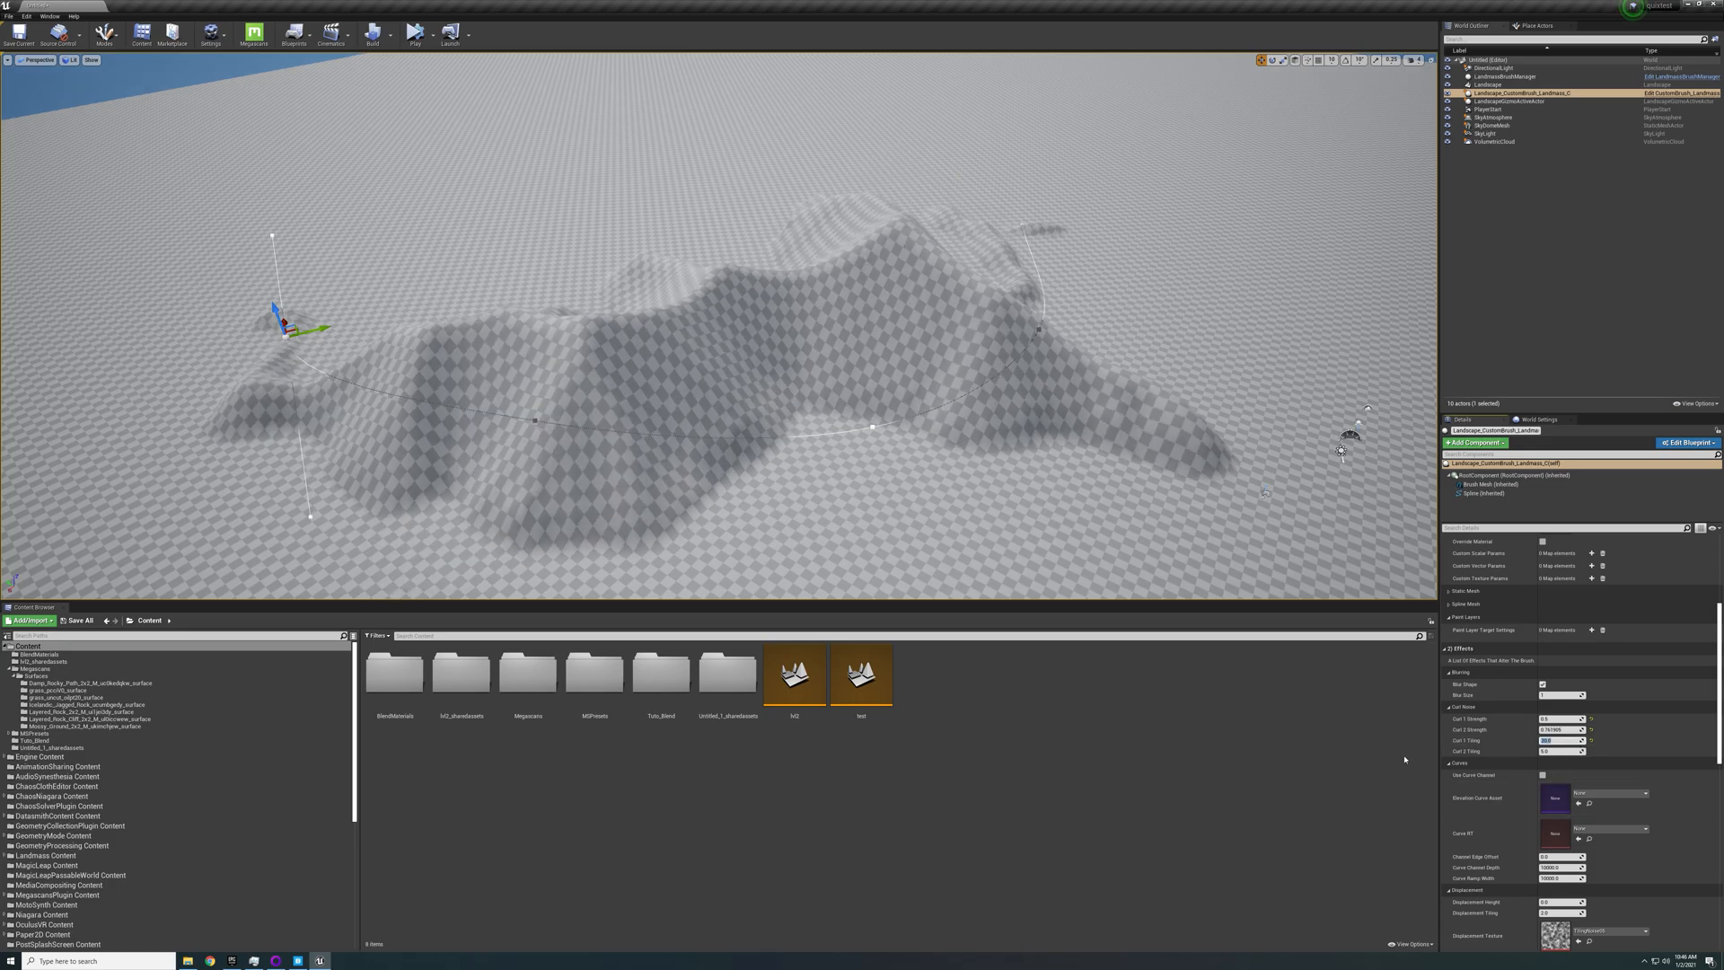
left_click(1550, 752)
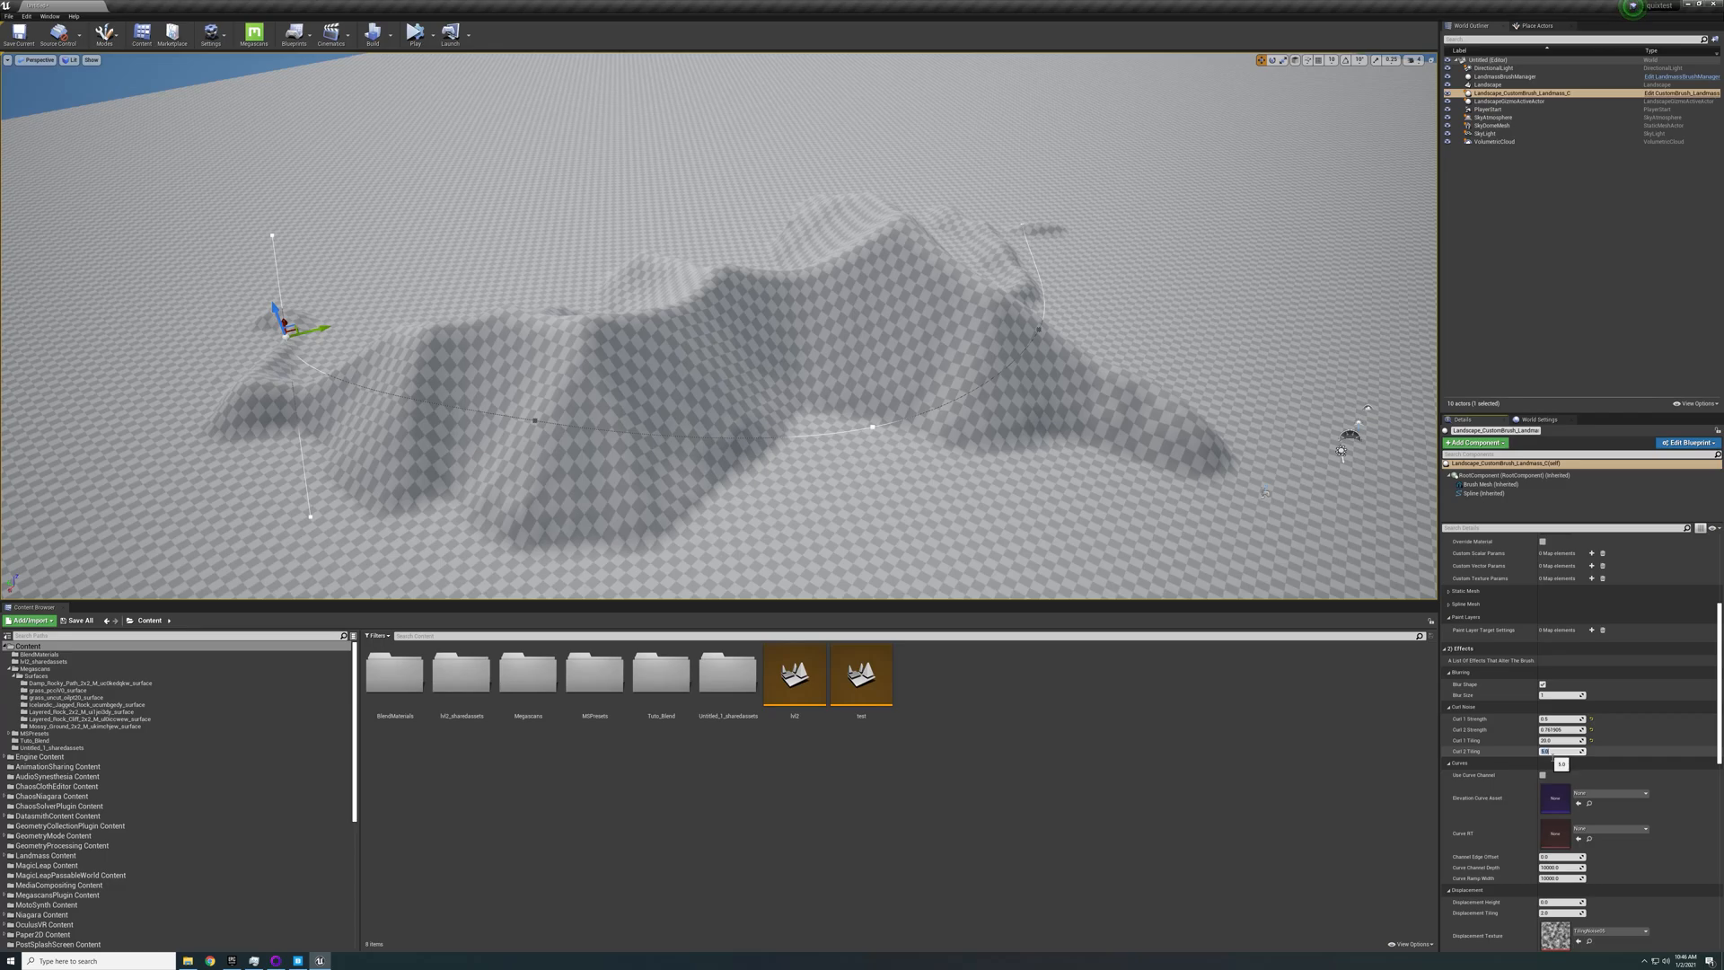
type("15")
key("Return")
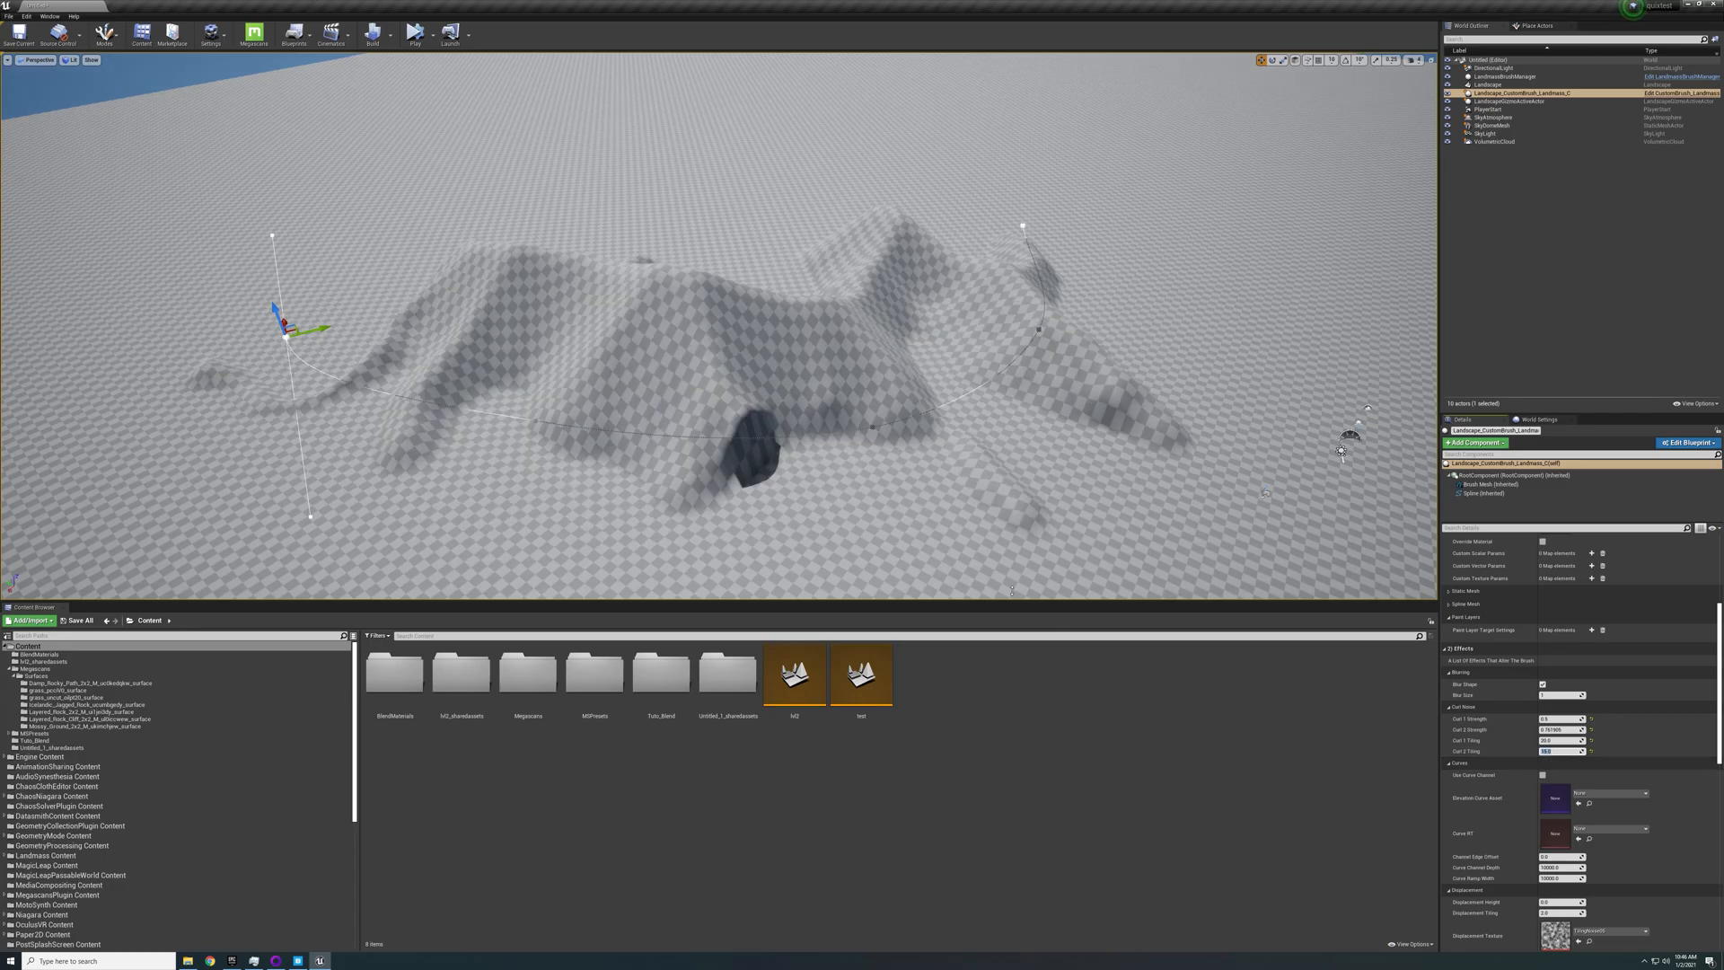
Readjust the brush's Curl 2 Tiling to get rid of the dark spike on the mountain's front slope
right_click_drag(1006, 404, 943, 382)
right_click_drag(959, 498, 928, 323)
key("w")
key("s")
left_click(1561, 751)
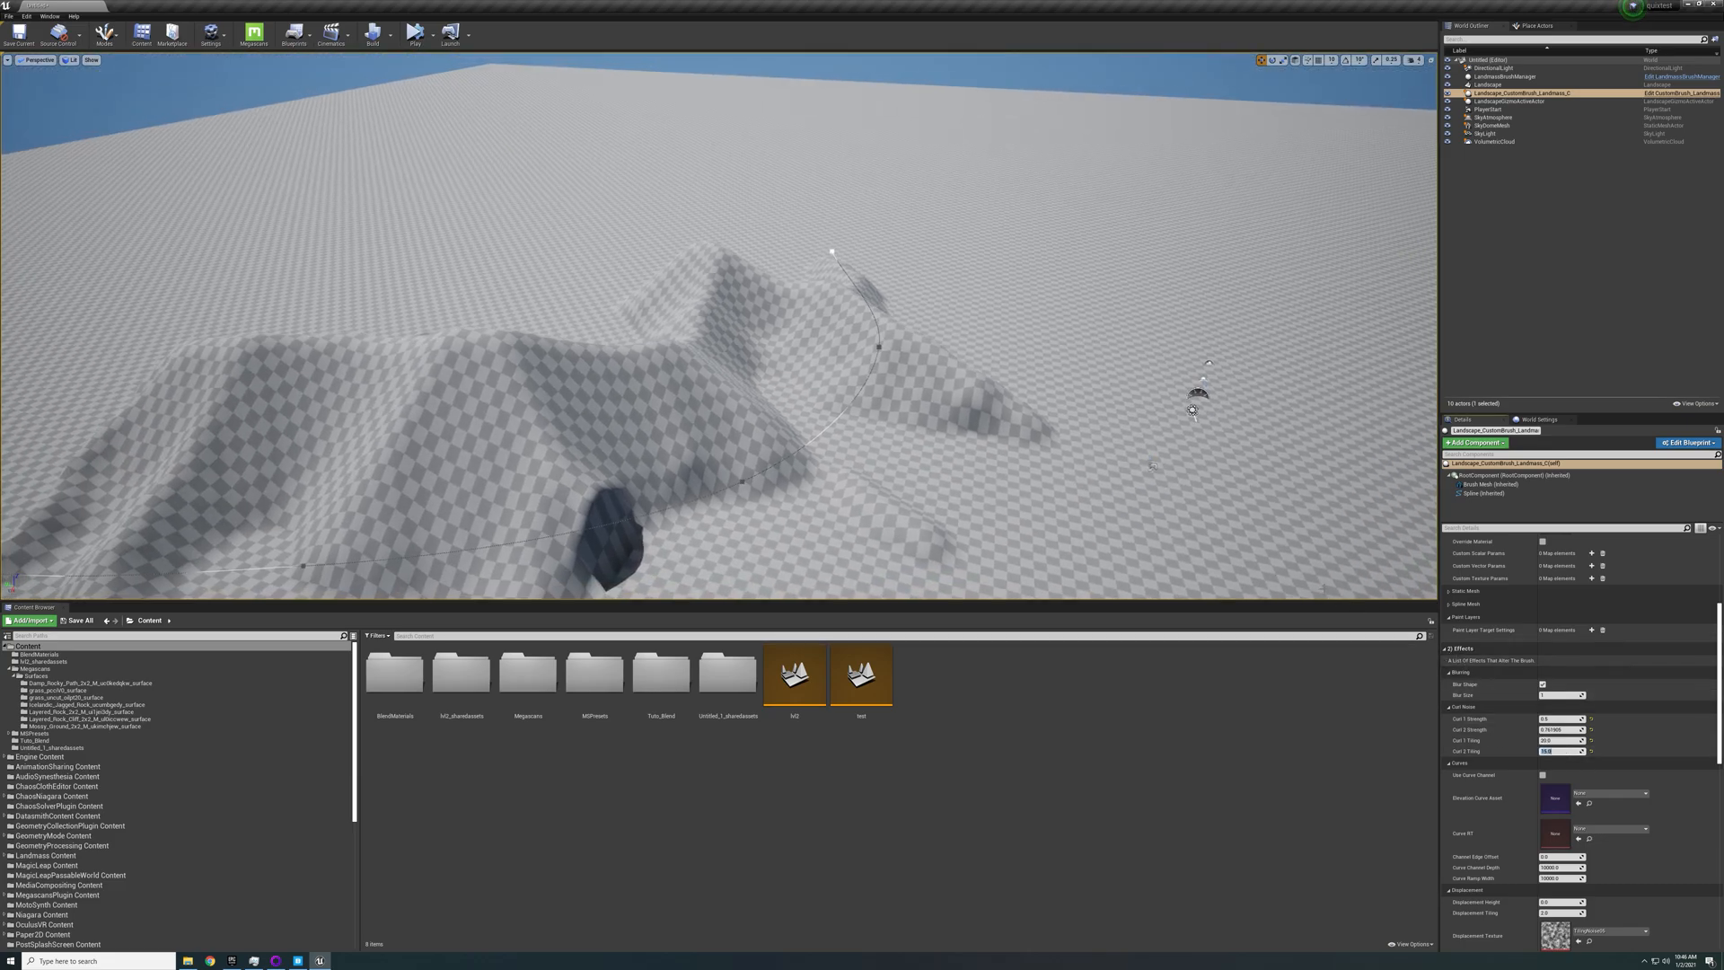
key("Return")
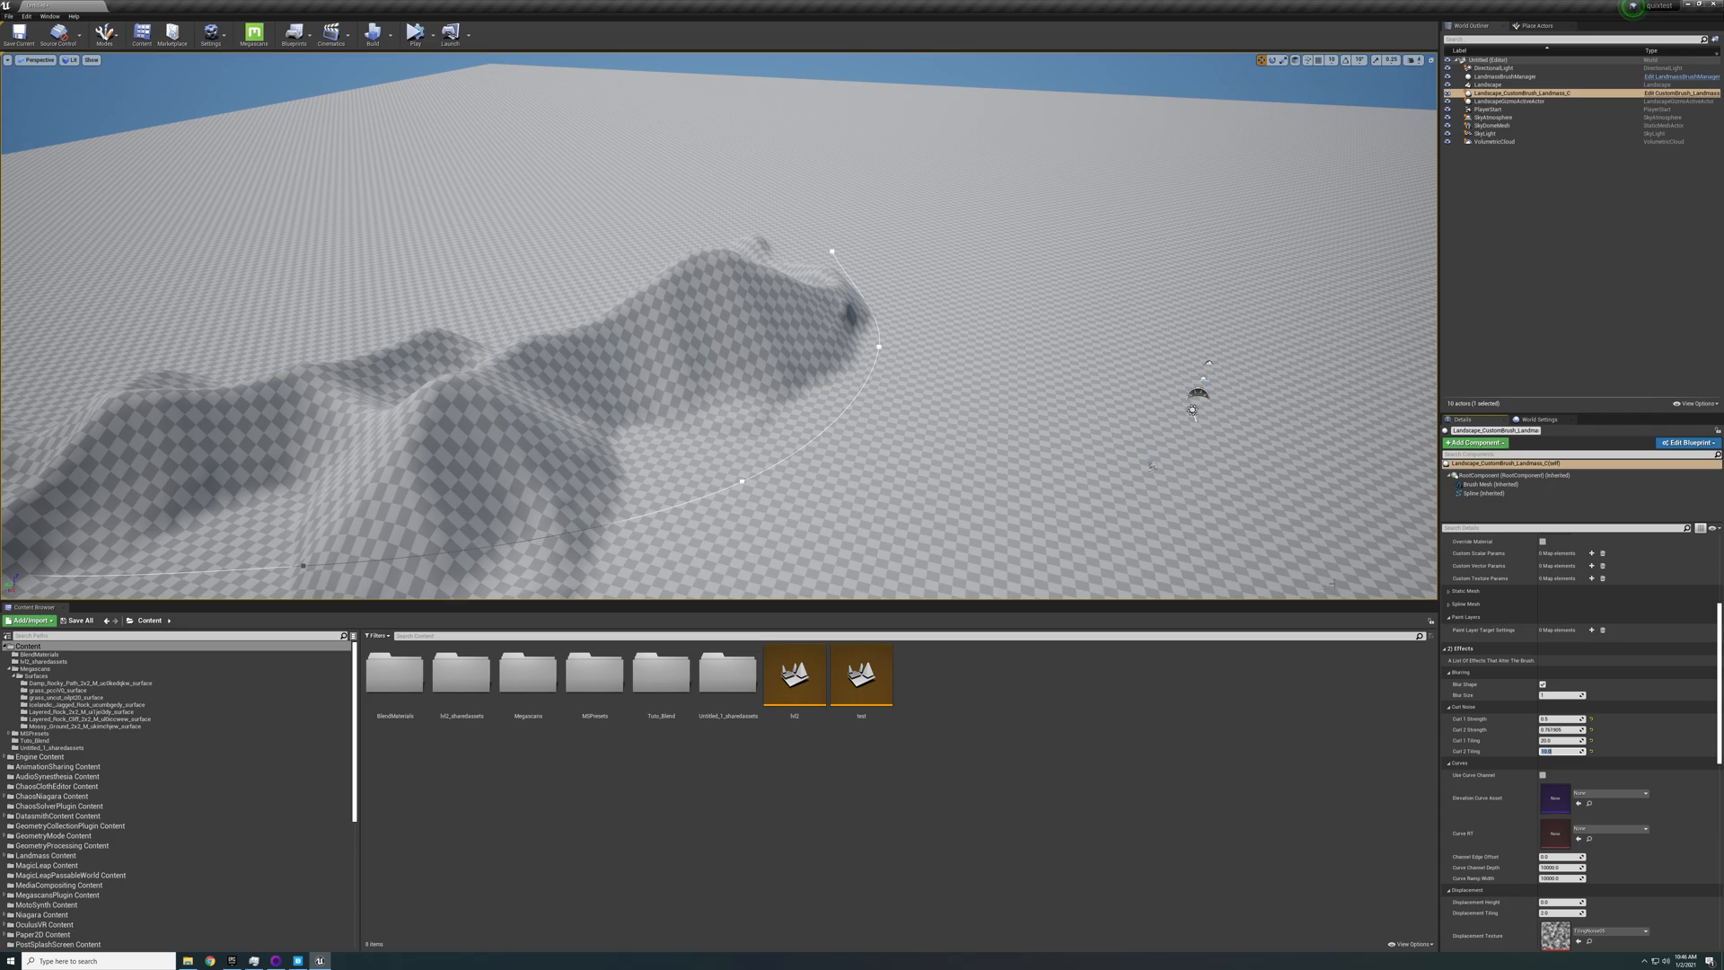
Examine the mountain's ridges and slopes from a lower, closer viewpoint with both curl noise layers applied
right_click_drag(552, 328, 647, 298)
key("w")
key("w")
key("s")
key("w")
key("s")
key("a")
key("w")
key("a")
key("w")
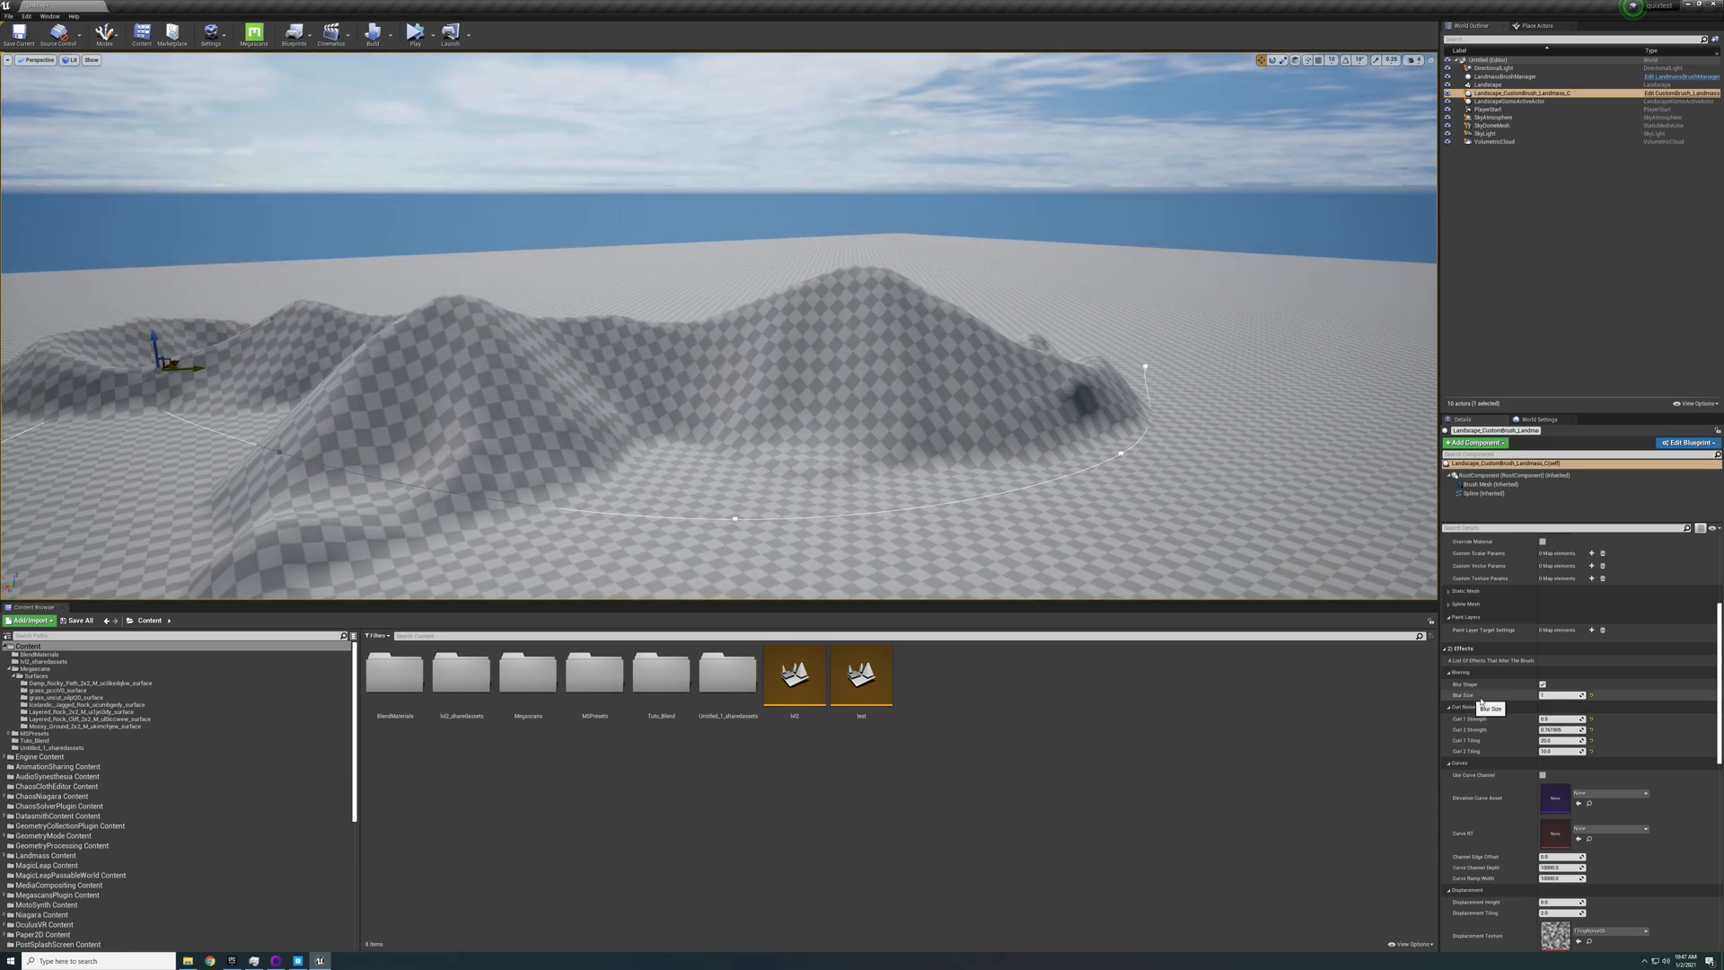
Try a larger Blur Size and then 0 to compare the brush's smoothing, and undo the change
left_click(1551, 697)
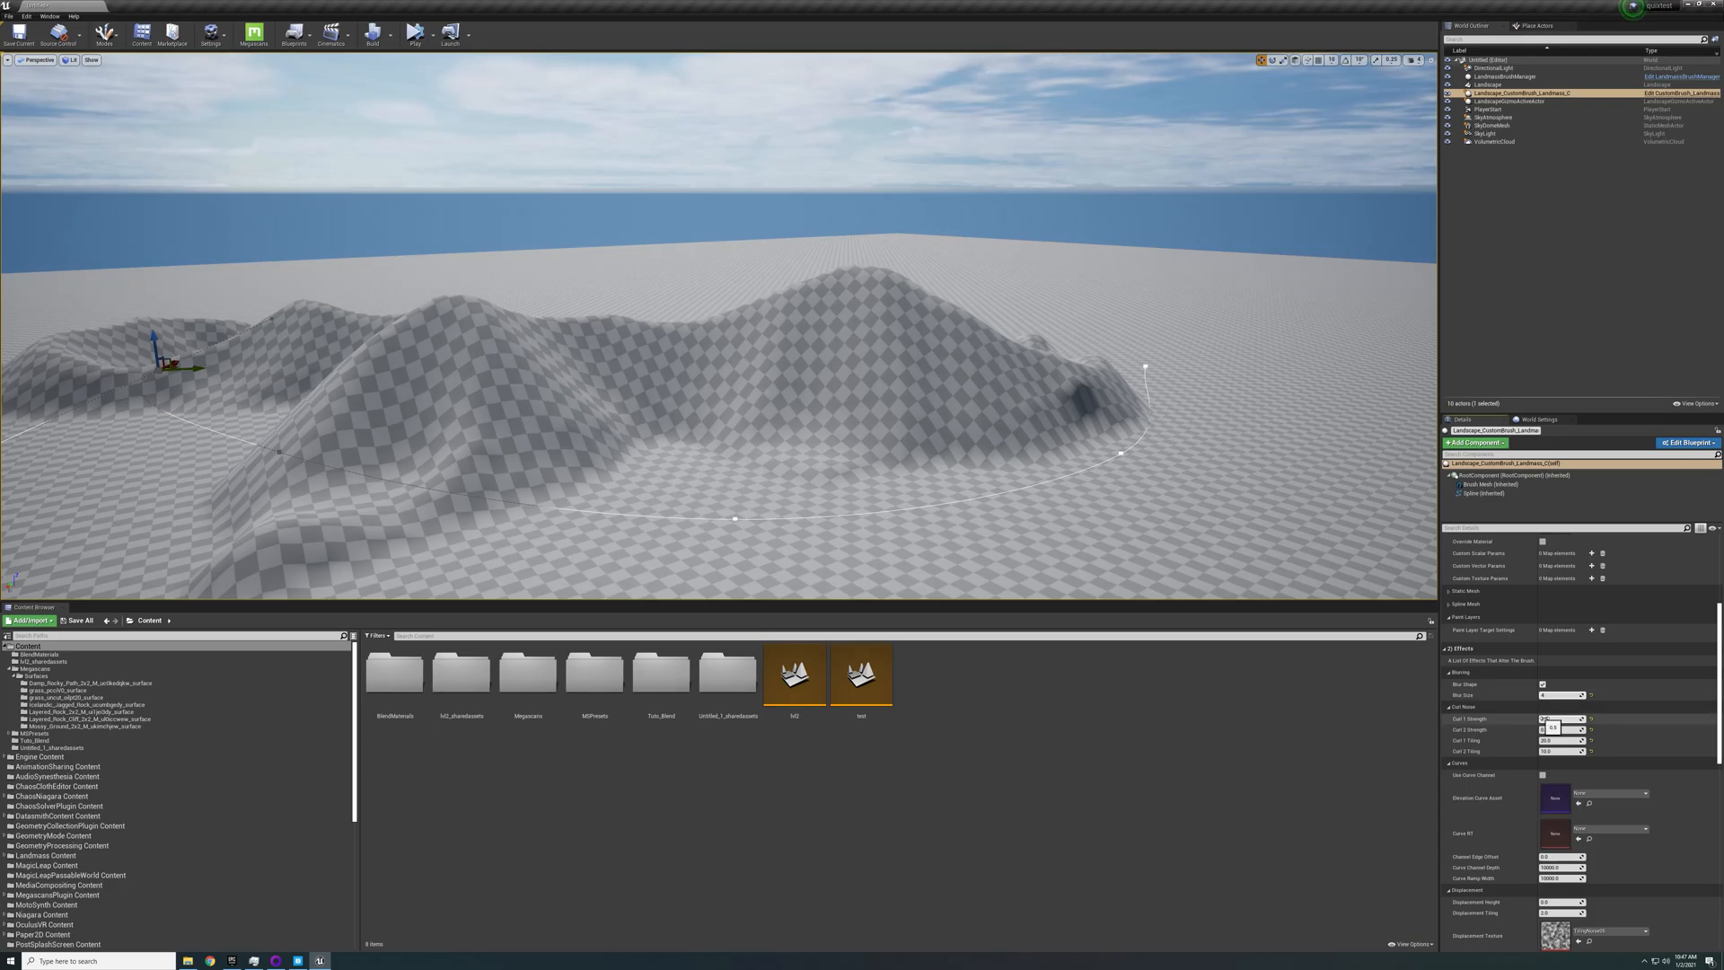
key("Return")
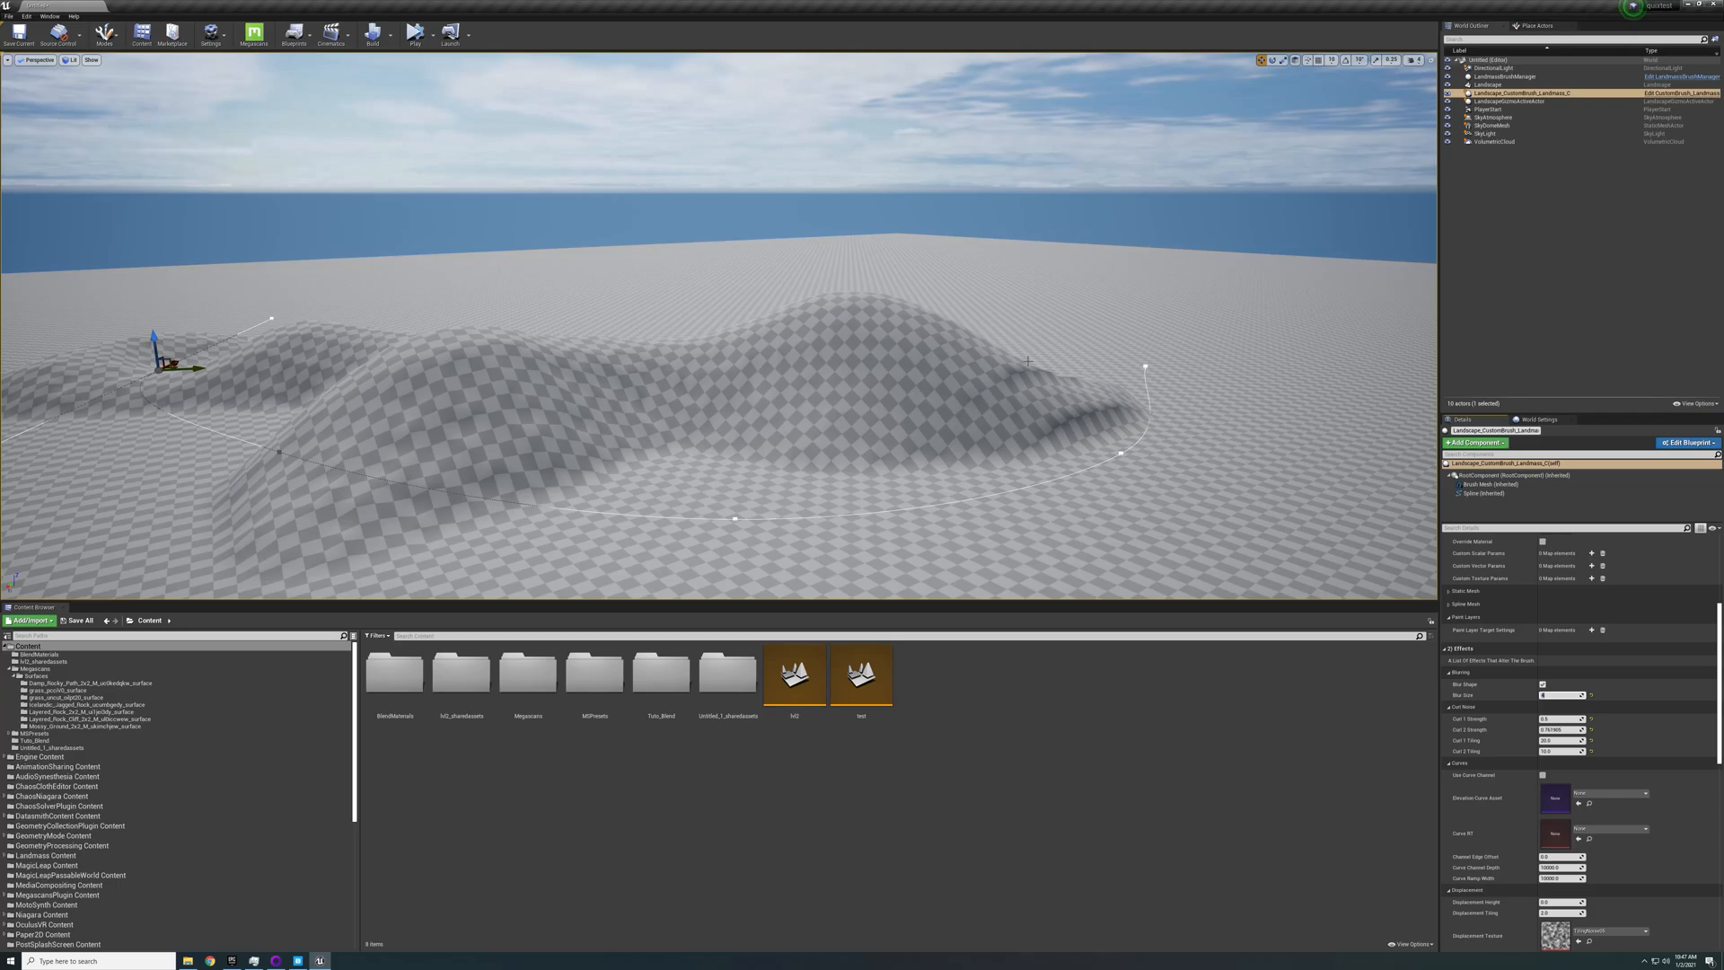
type("0")
key("Return")
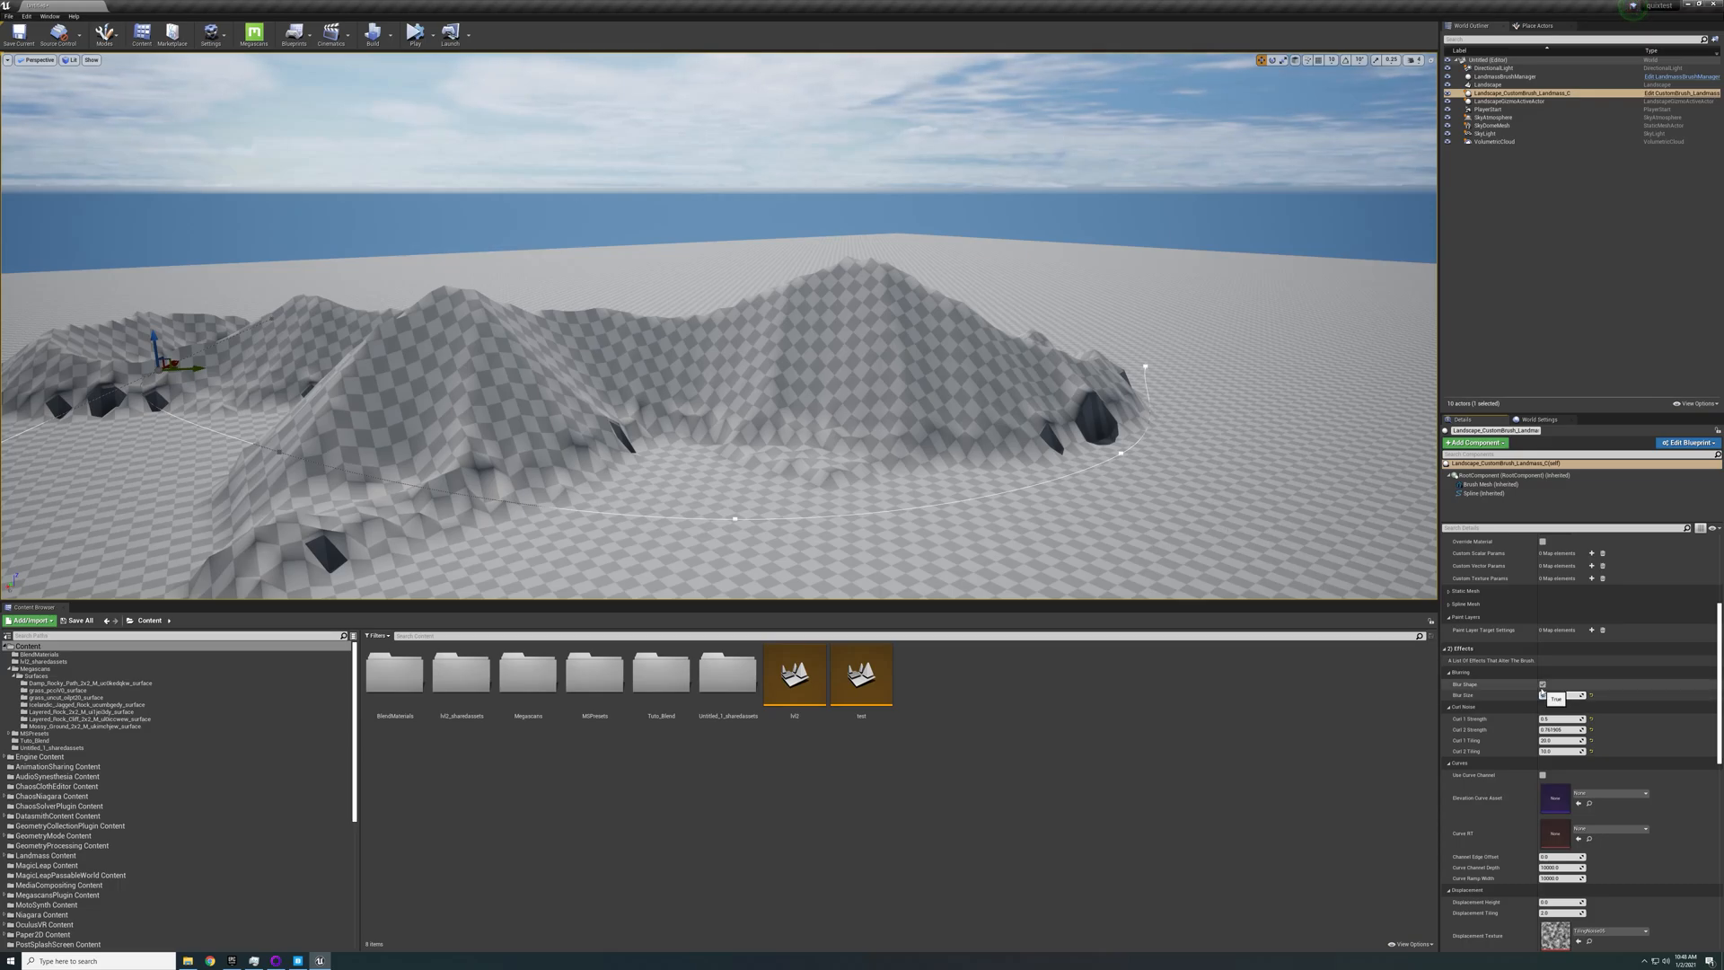
key("ctrl+z")
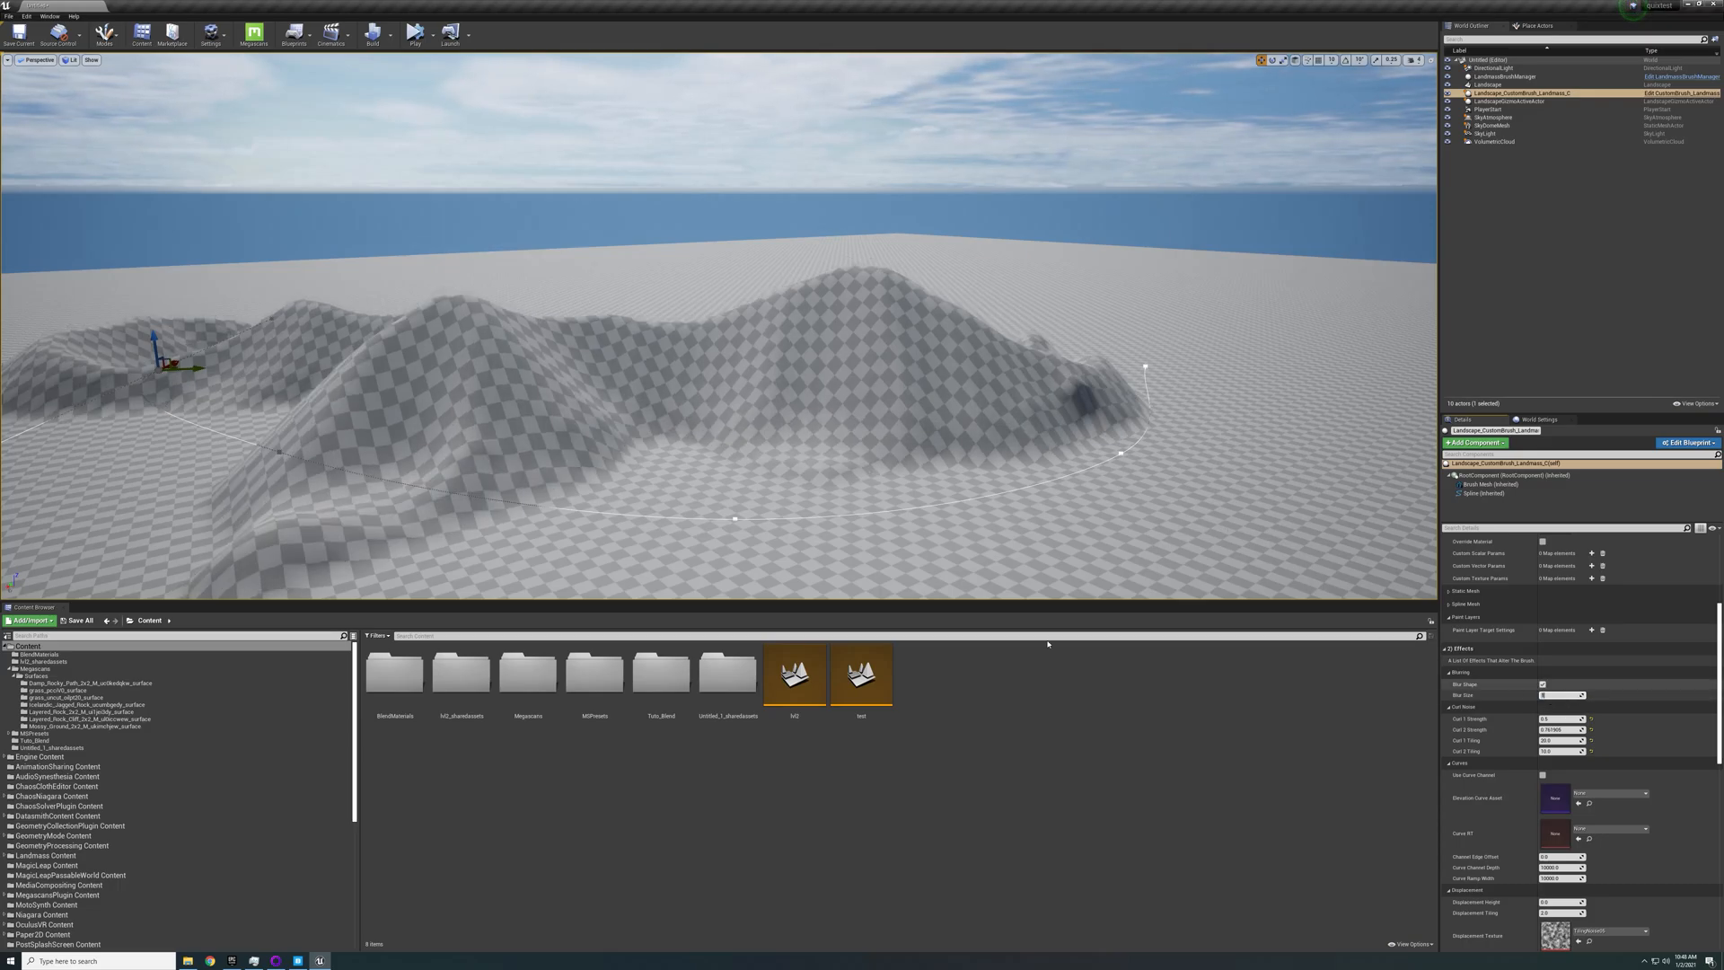
Set the brush's Displacement Height to 500 to add texture-based relief to the mountain
right_click_drag(835, 431, 494, 593)
key("w")
key("s")
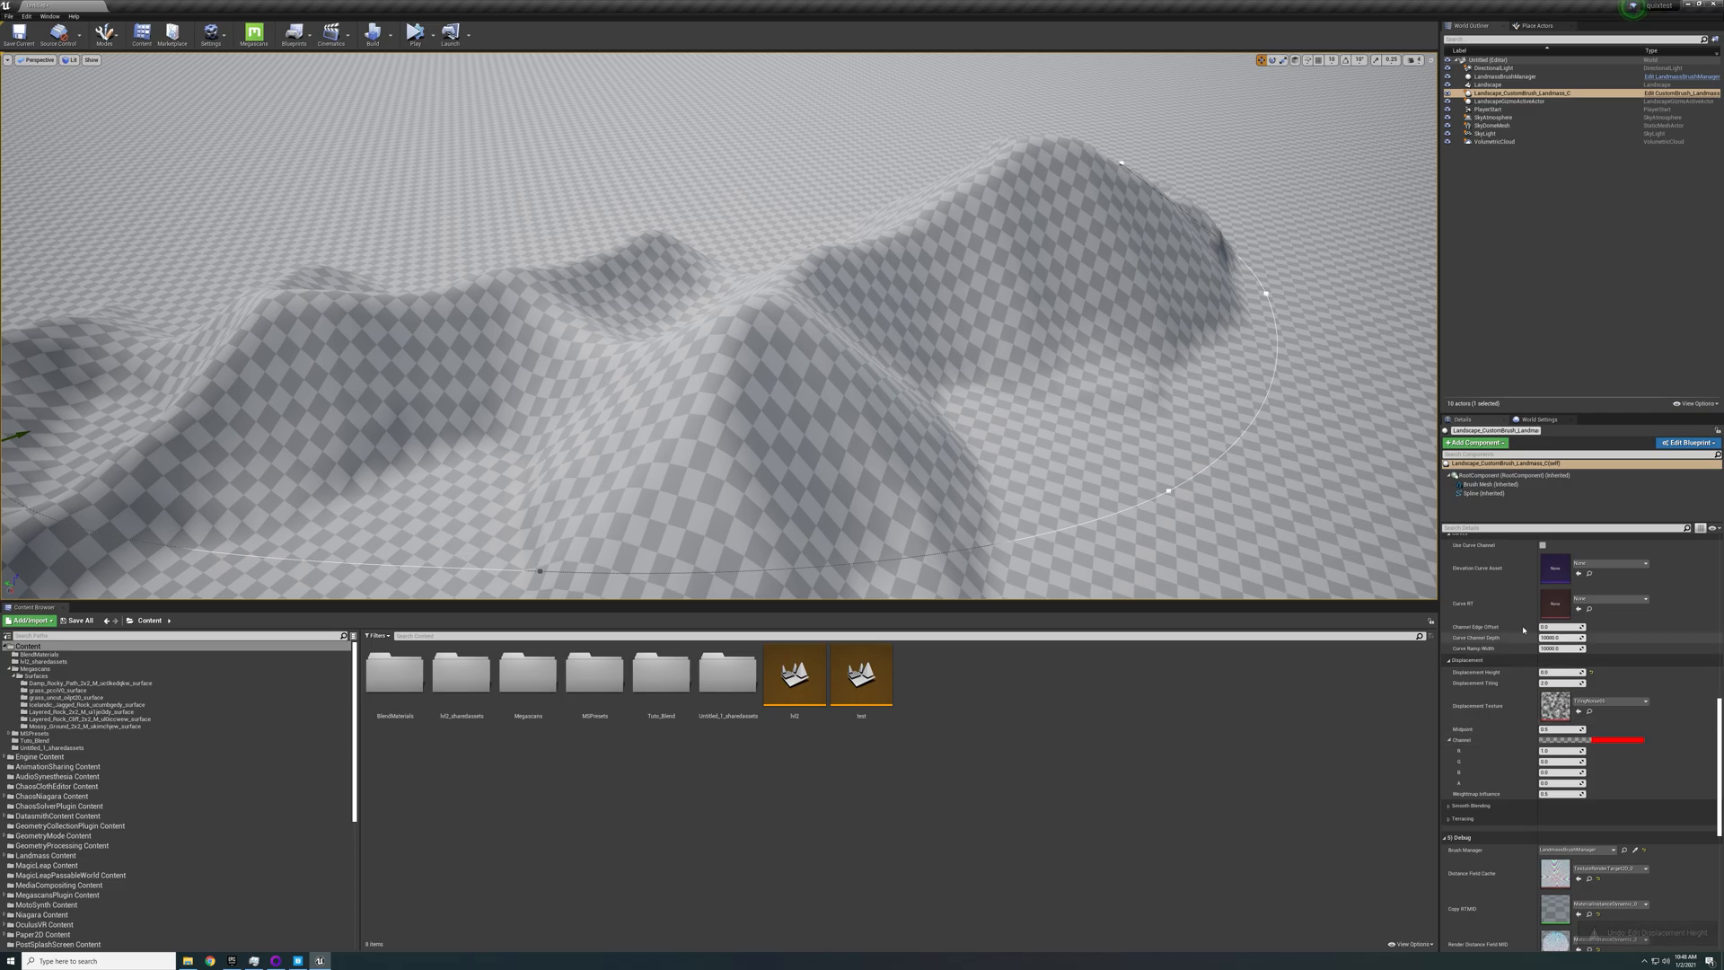
scroll(1569, 709, "down", 1)
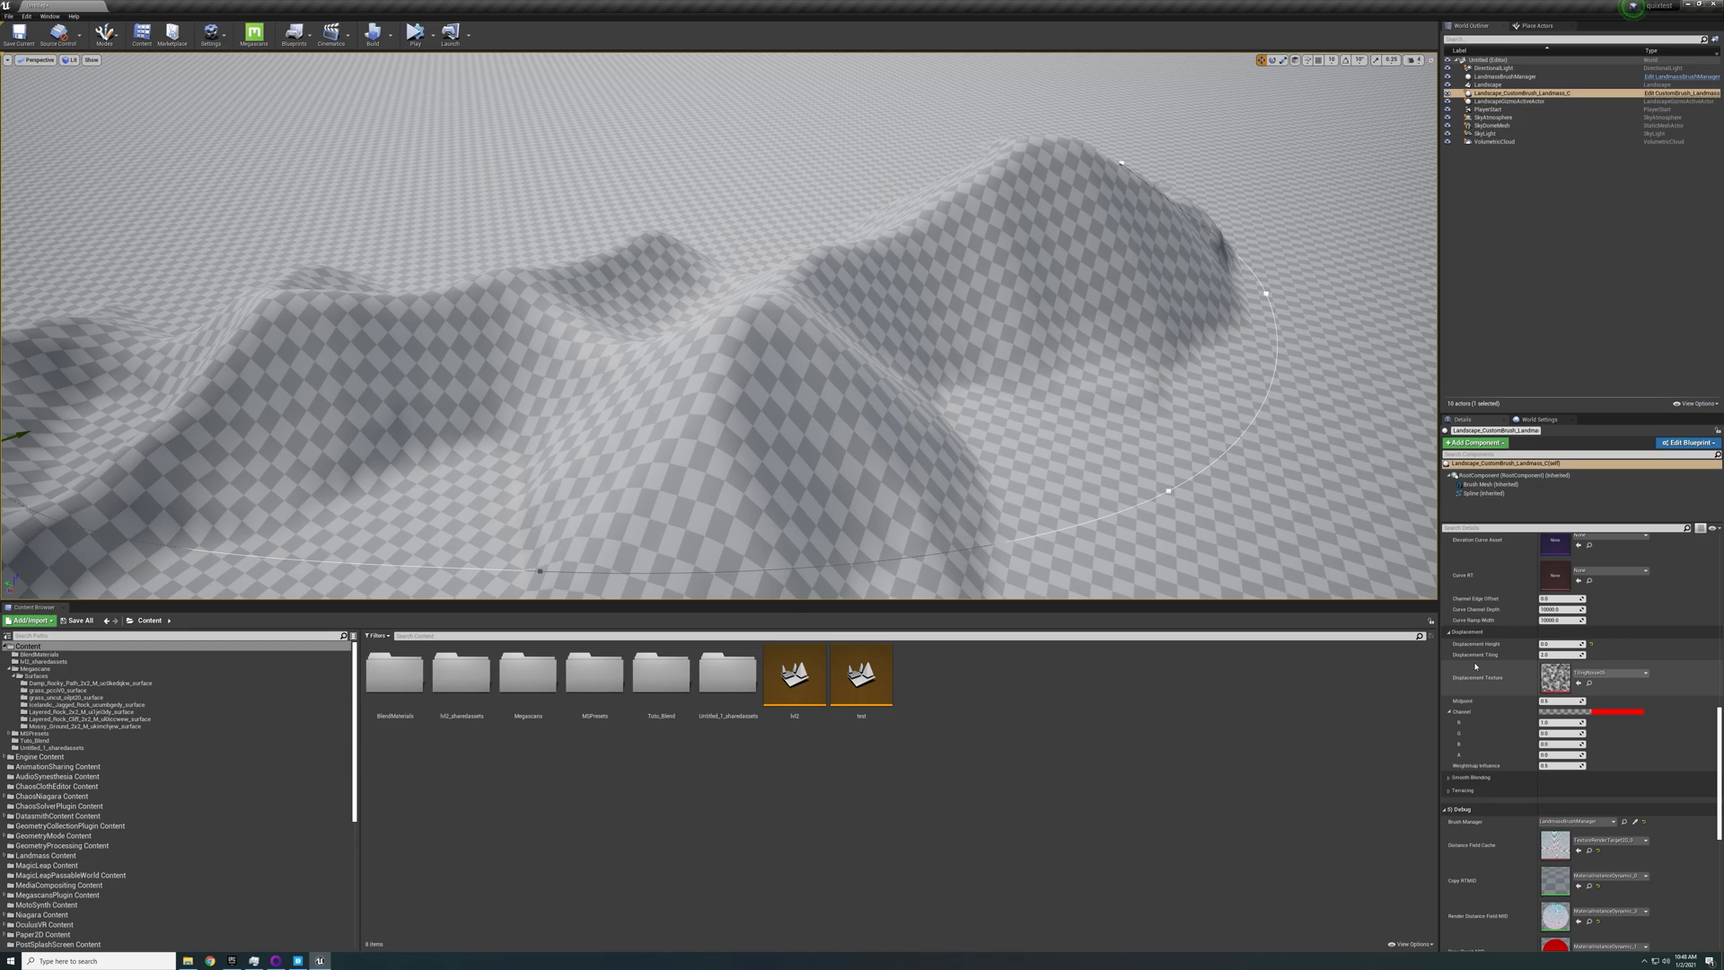
left_click(1559, 644)
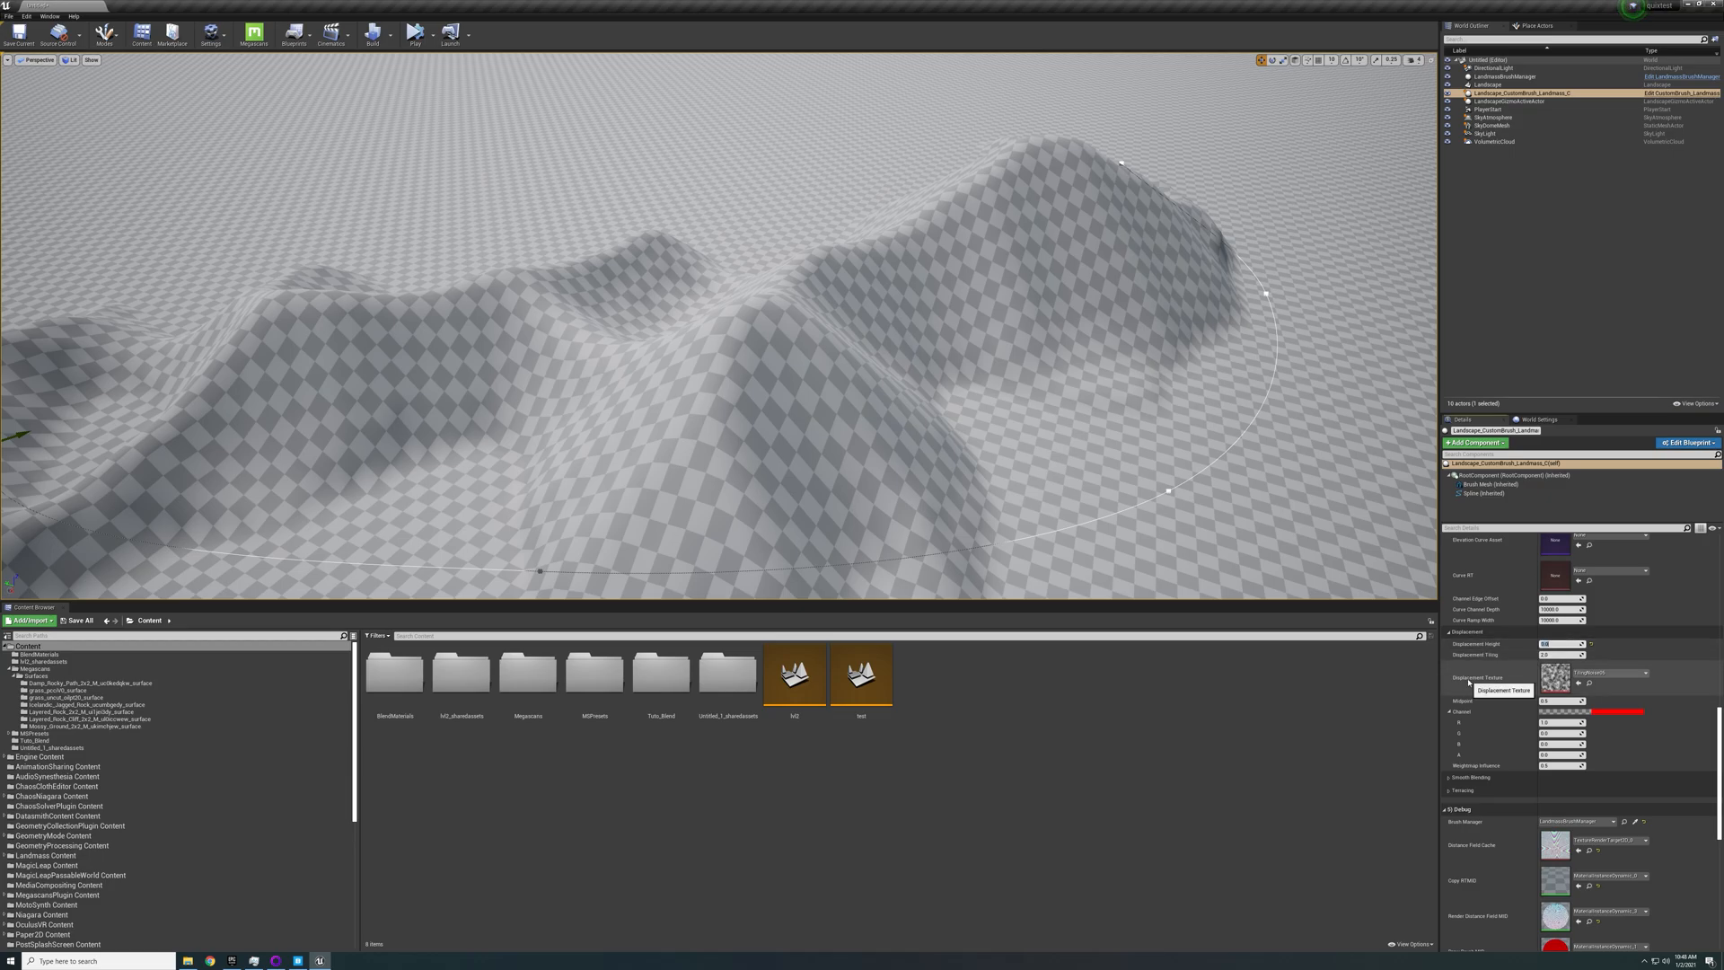
type("500")
key("Return")
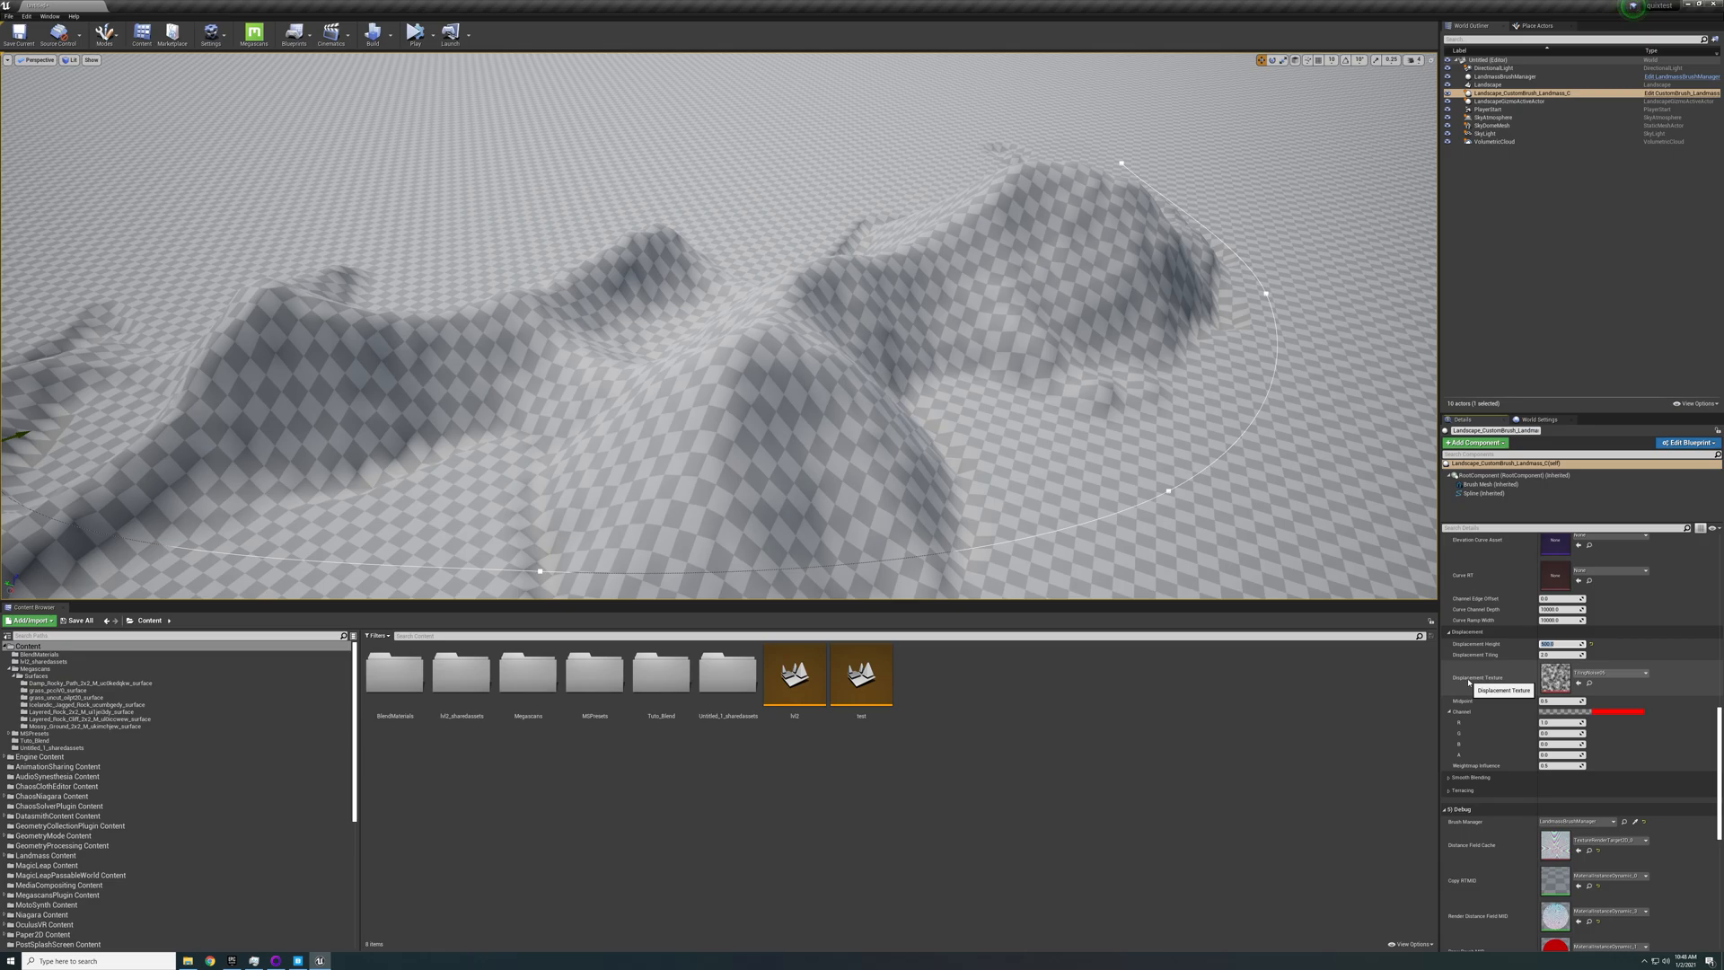
Raise the brush's Displacement Height to 1200 for a stronger effect
mouse_move(1212, 579)
right_mouse_down()
mouse_move(1033, 552)
mouse_move(1199, 561)
mouse_move(1212, 579)
right_mouse_up()
left_click(1562, 644)
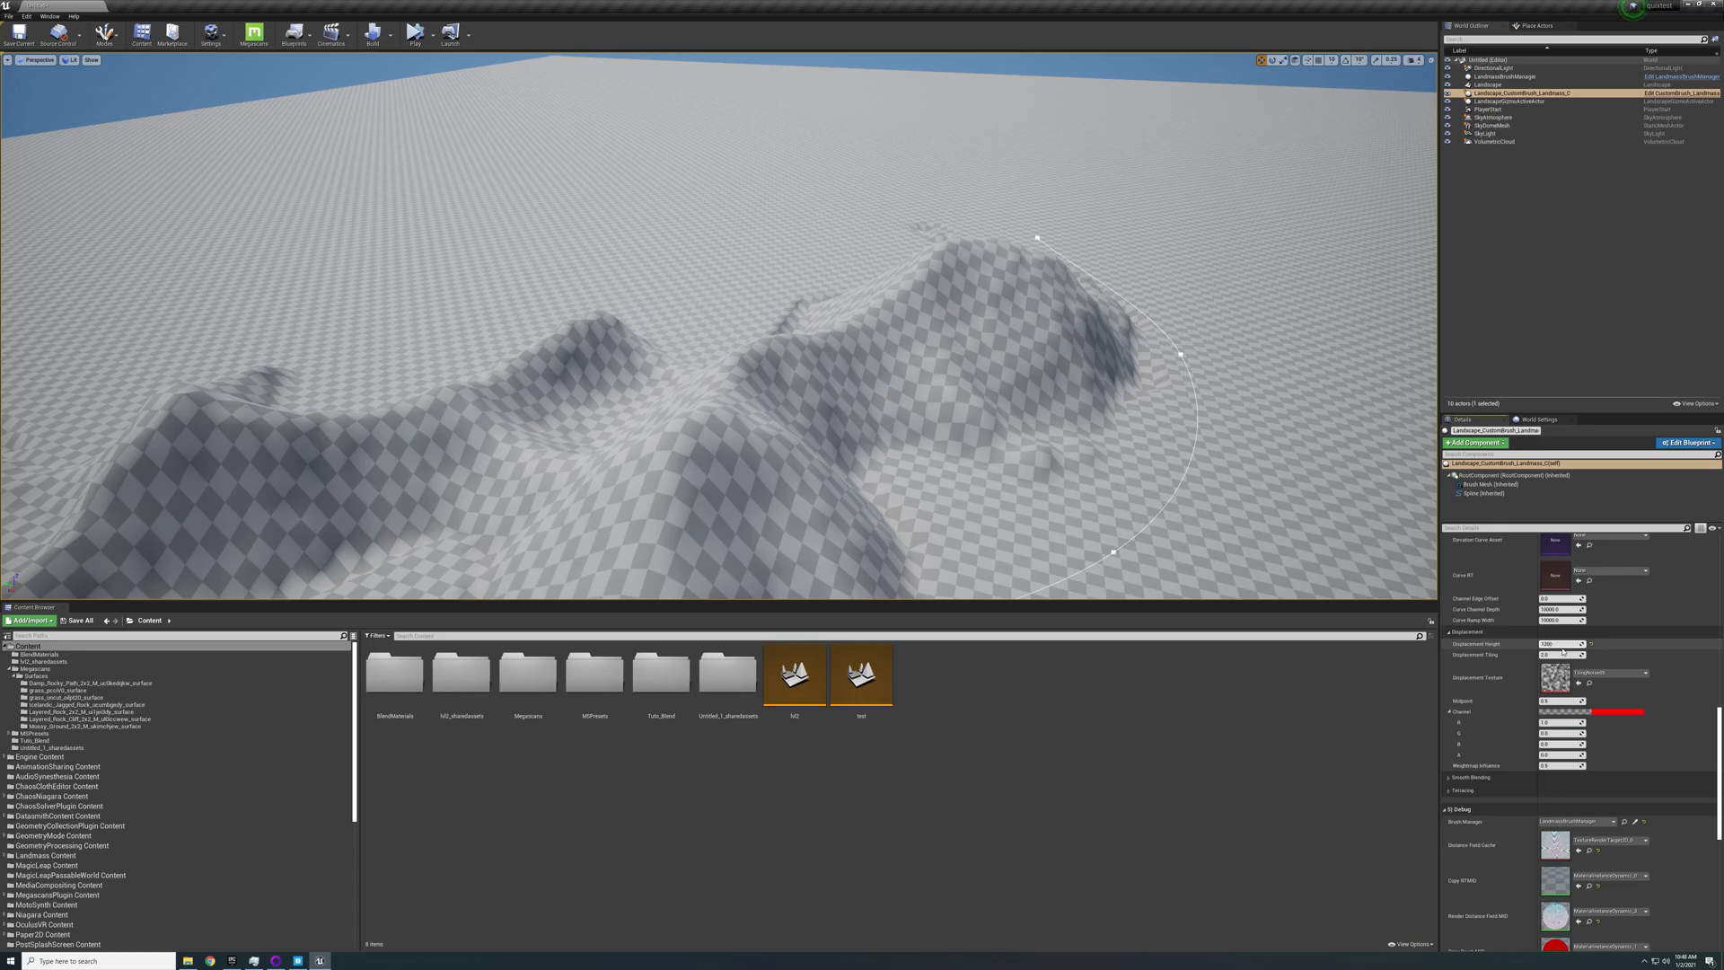
type("1200")
key("Return")
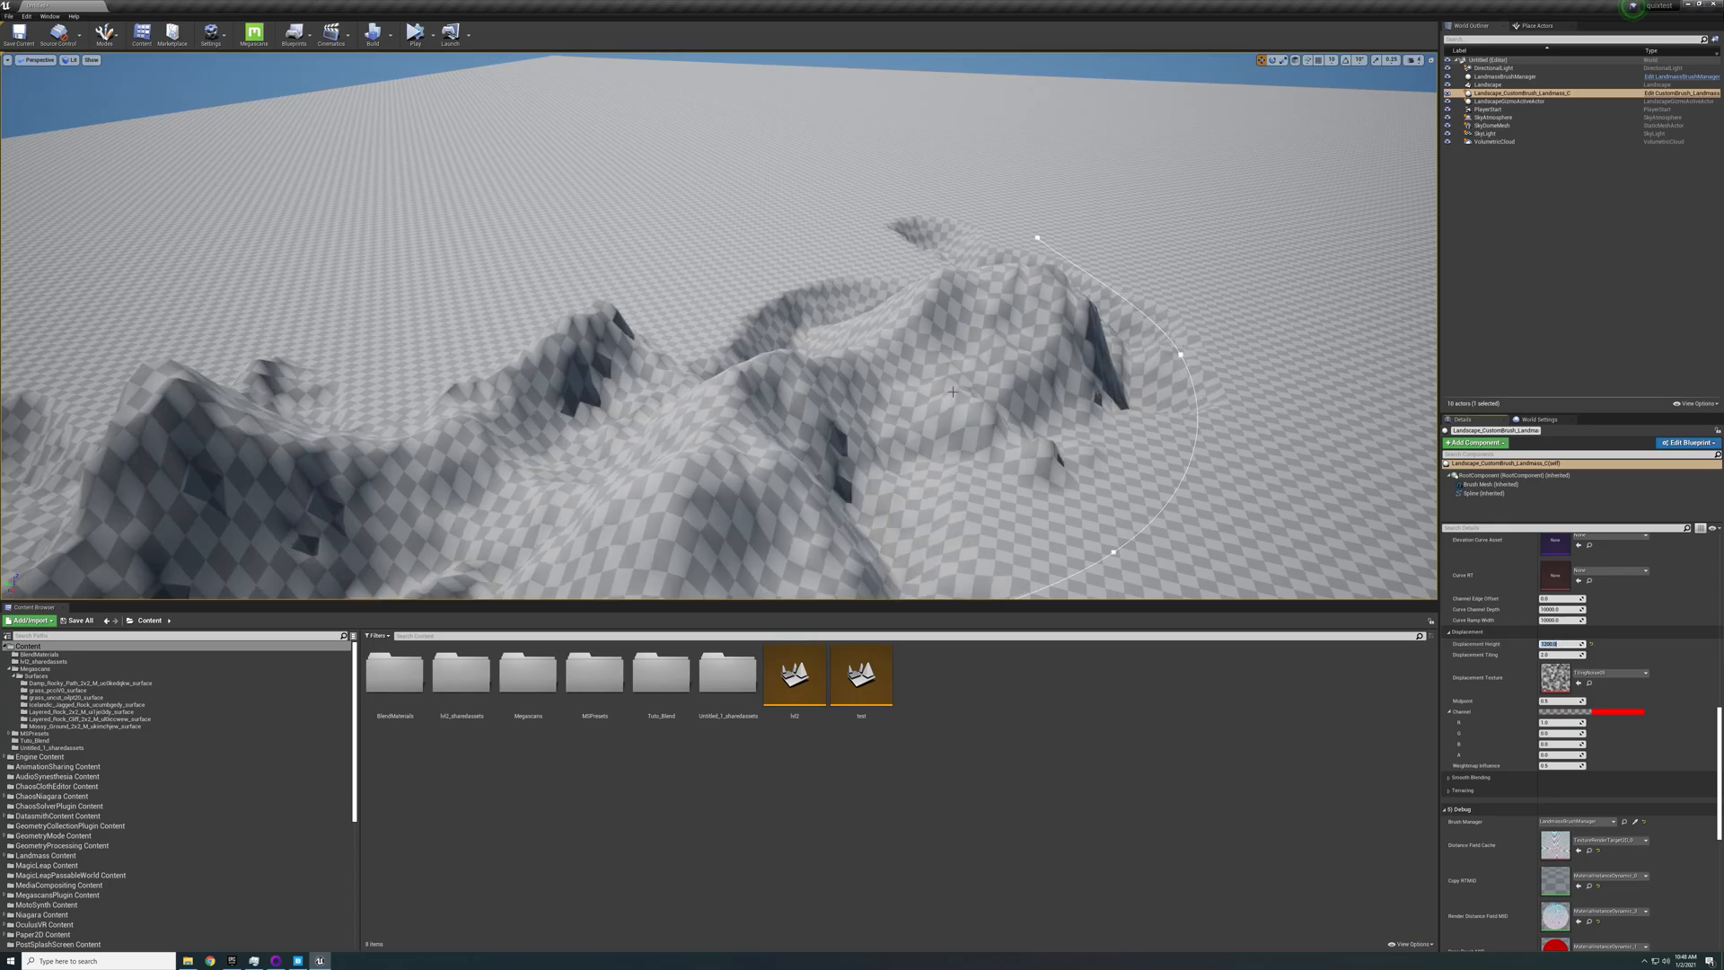
Examine the displacement detail across the mountain's peaks, ridges and slopes from several angles
right_click_drag(1194, 449, 1006, 422)
right_click_drag(740, 449, 997, 530)
key("w")
key("w")
right_click_drag(710, 349, 700, 301)
key("s")
right_click_drag(792, 406, 729, 301)
key("w")
key("s")
key("w")
right_click_drag(972, 459, 1033, 503)
right_click_drag(967, 396, 850, 363)
key("w")
key("s")
key("s")
right_click_drag(760, 327, 691, 286)
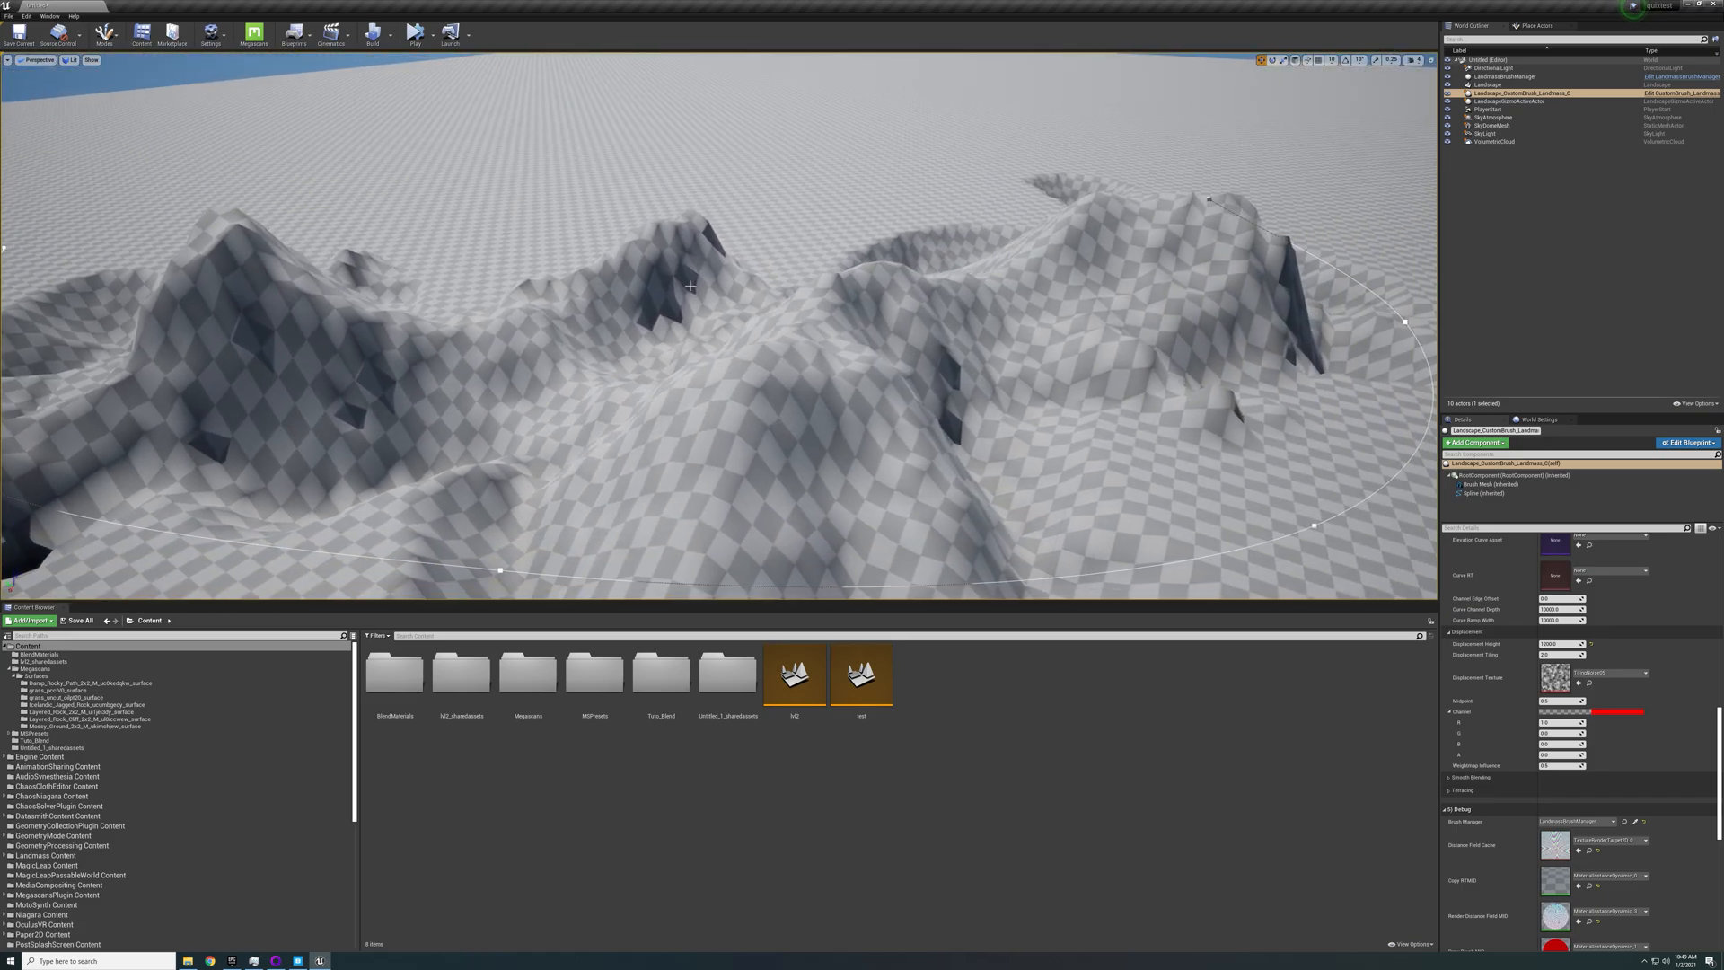
Set the brush's Displacement Tiling to 8 and inspect the denser peaks
left_click(1566, 645)
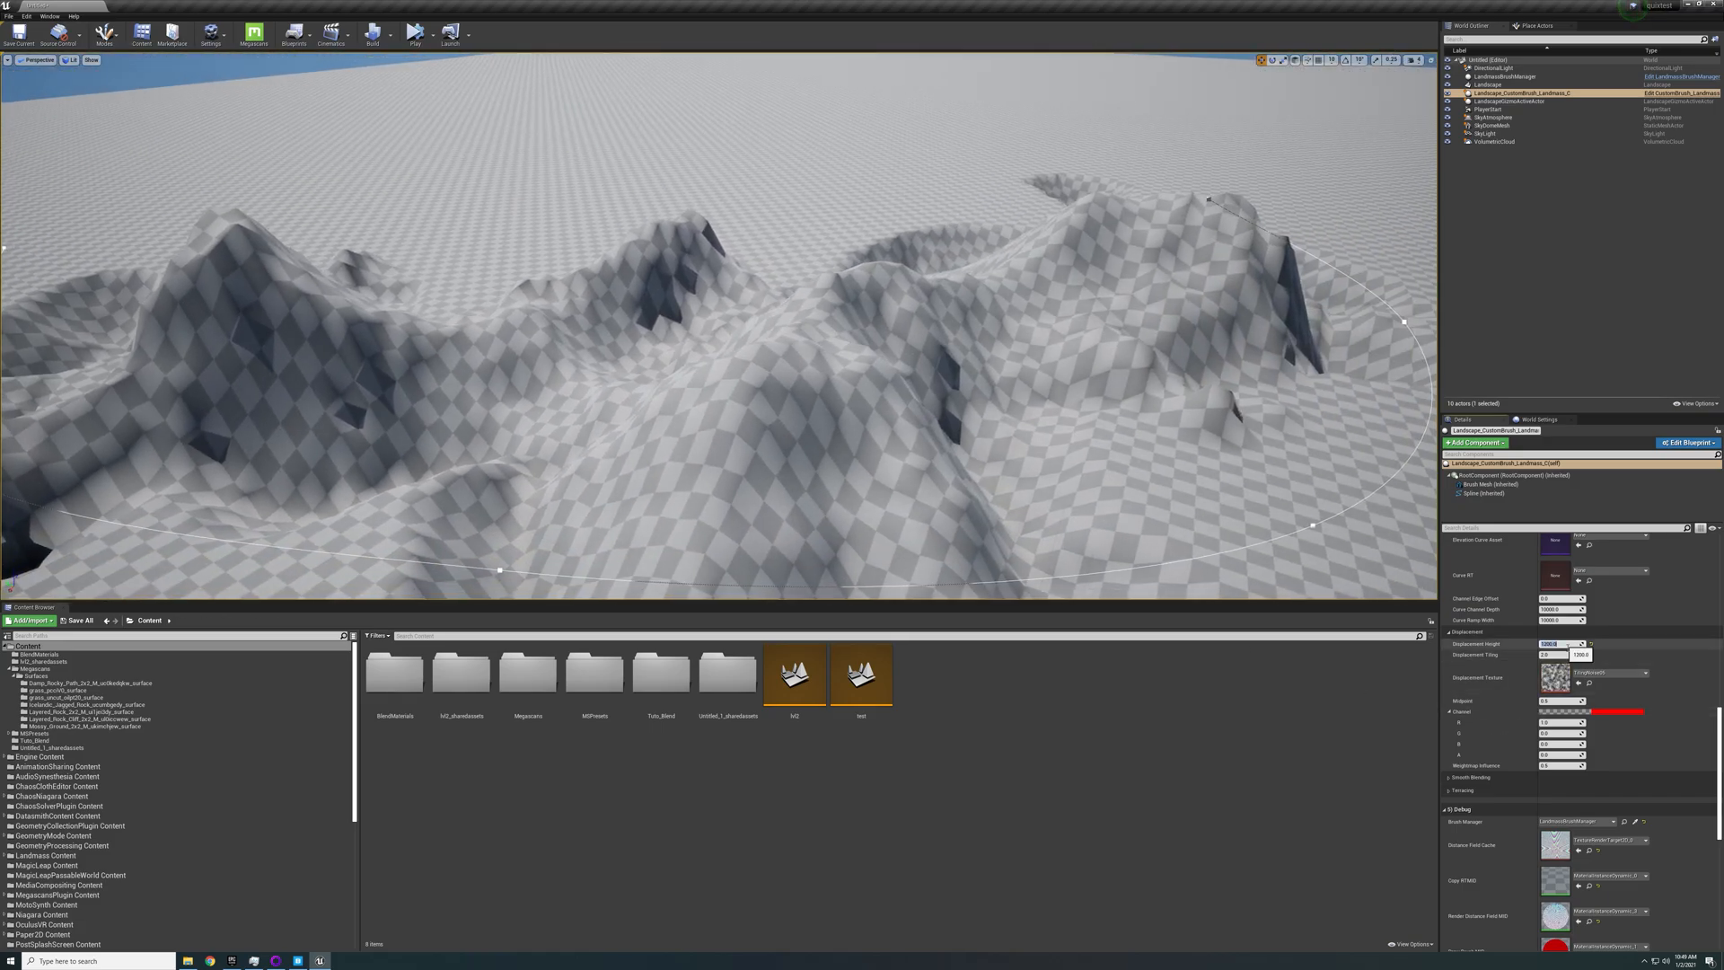
left_click(1551, 657)
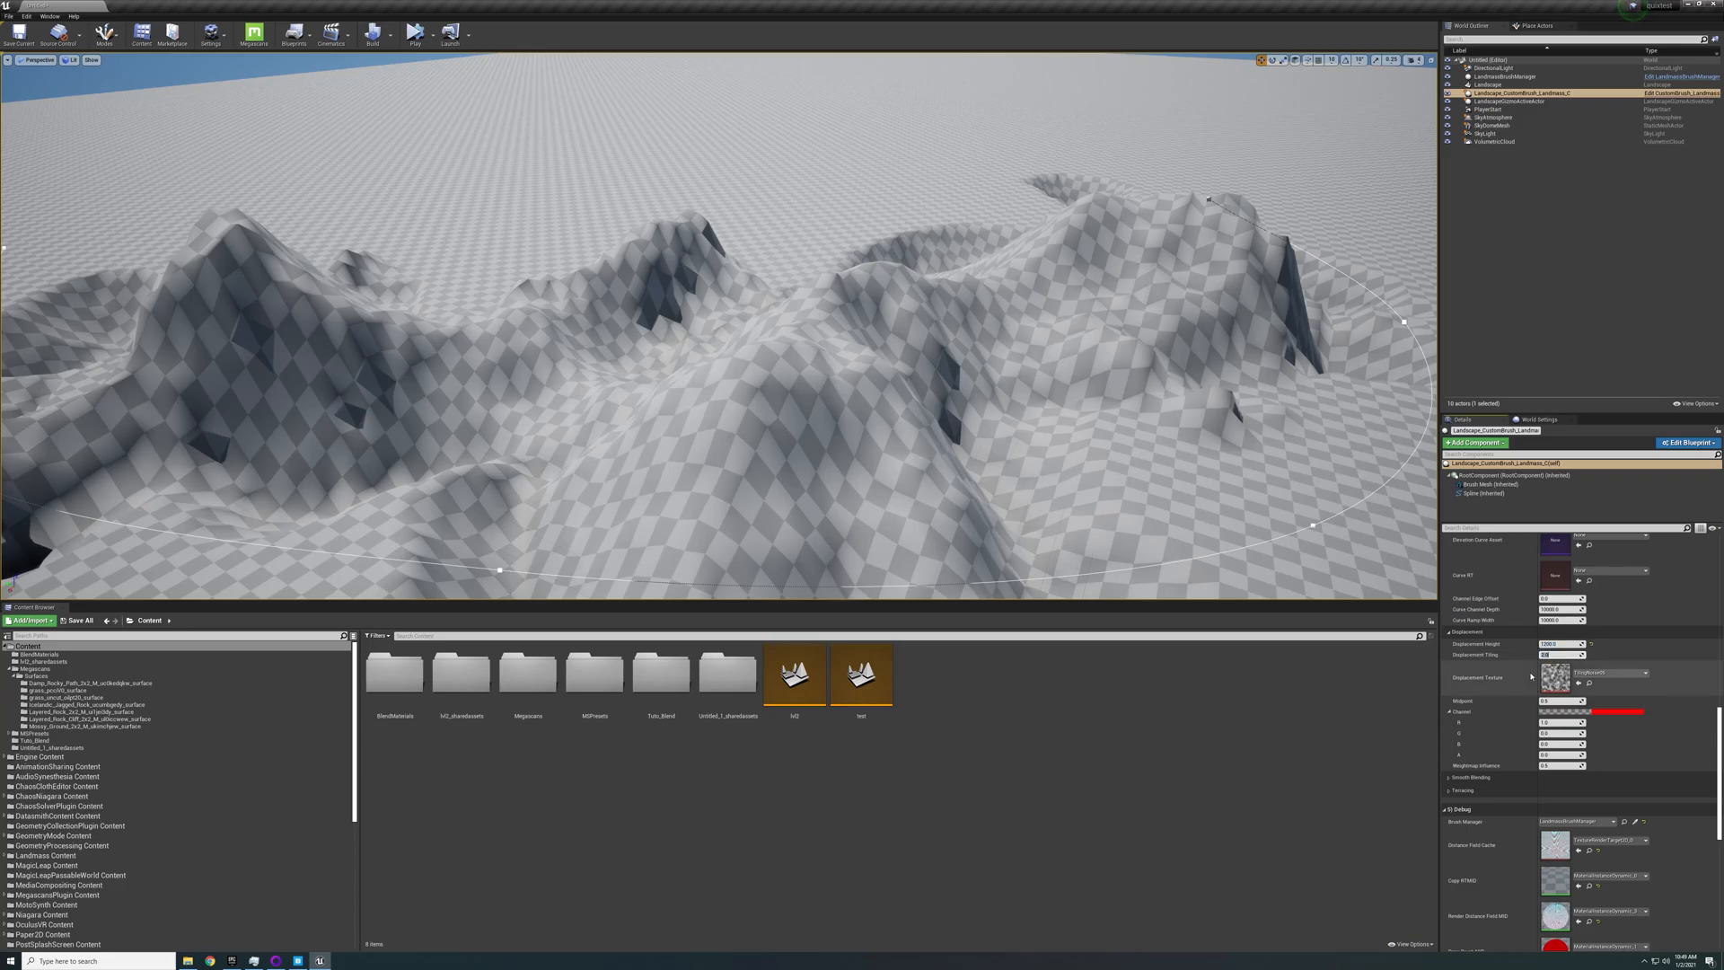
type("8")
key("Return")
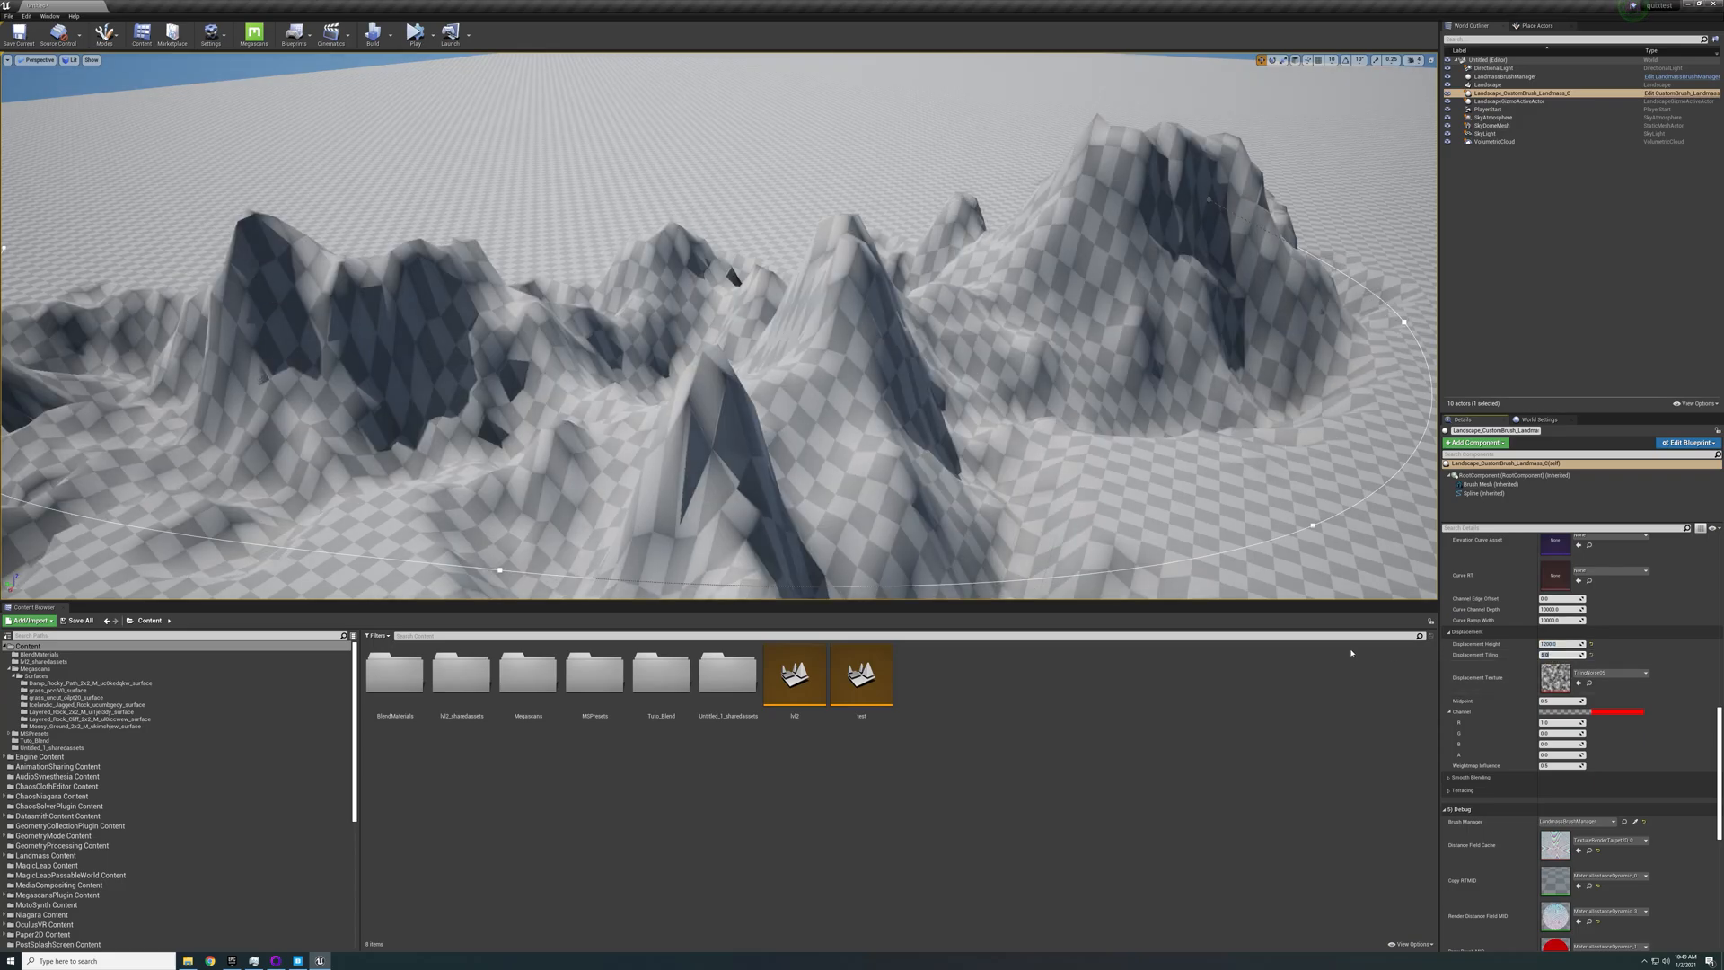
mouse_move(925, 382)
right_mouse_down()
mouse_move(907, 422)
mouse_move(925, 391)
right_mouse_up()
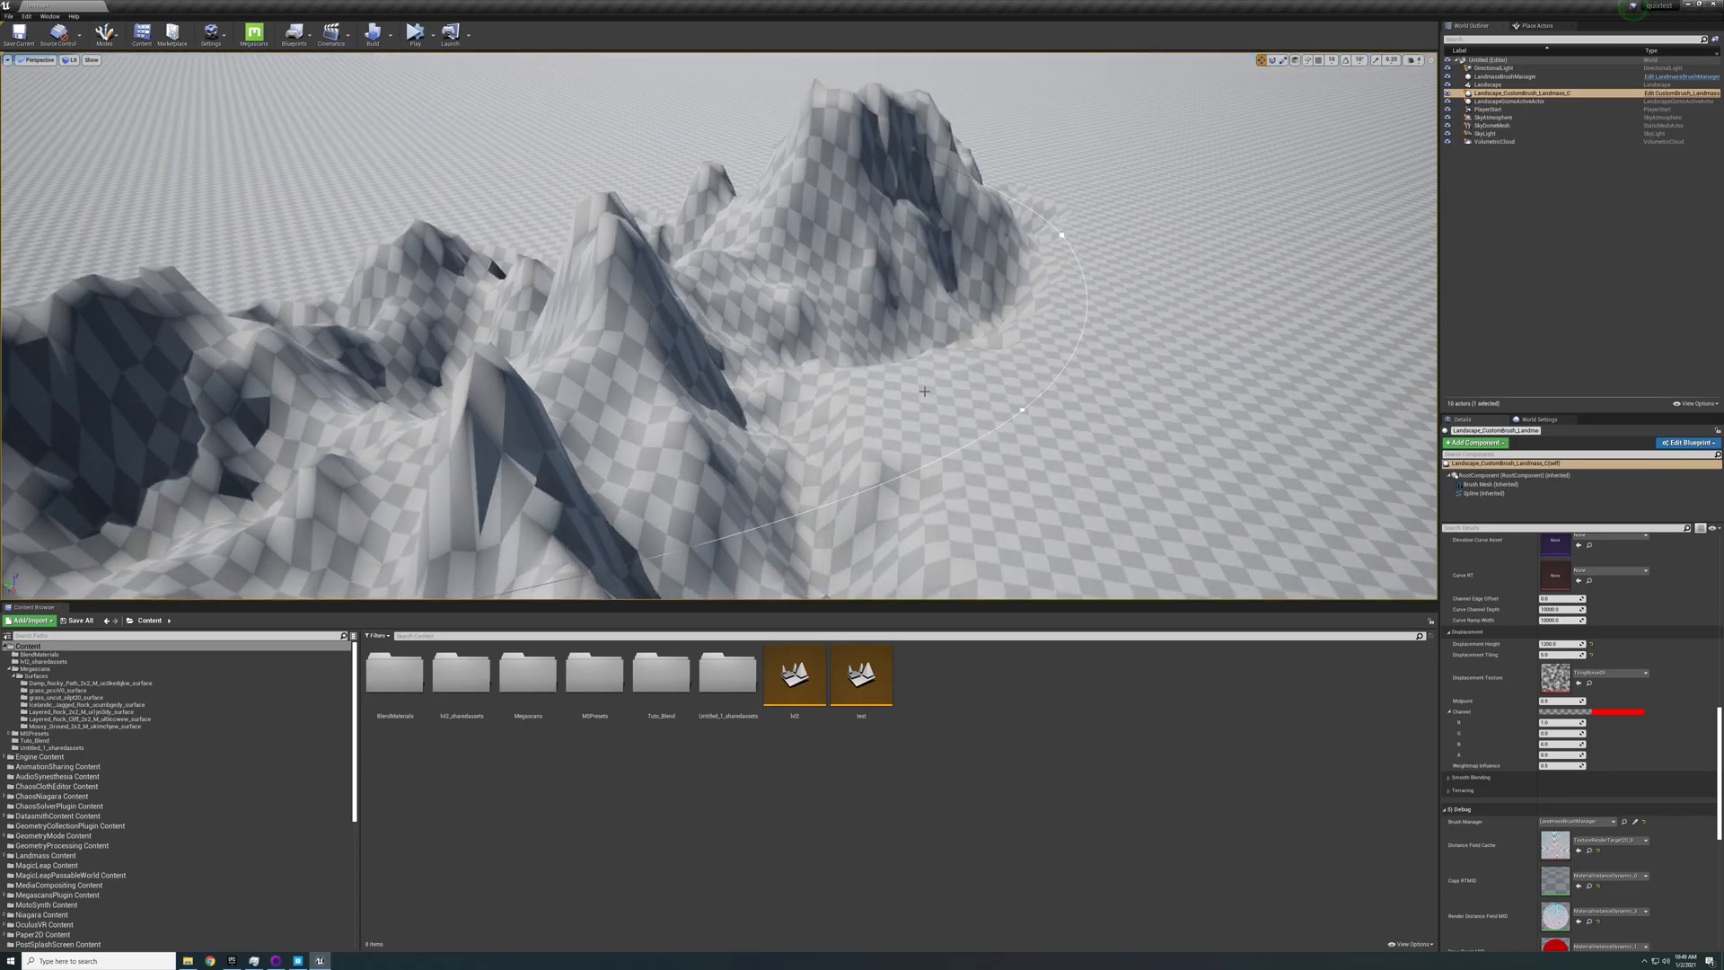
right_click_drag(708, 412, 708, 411)
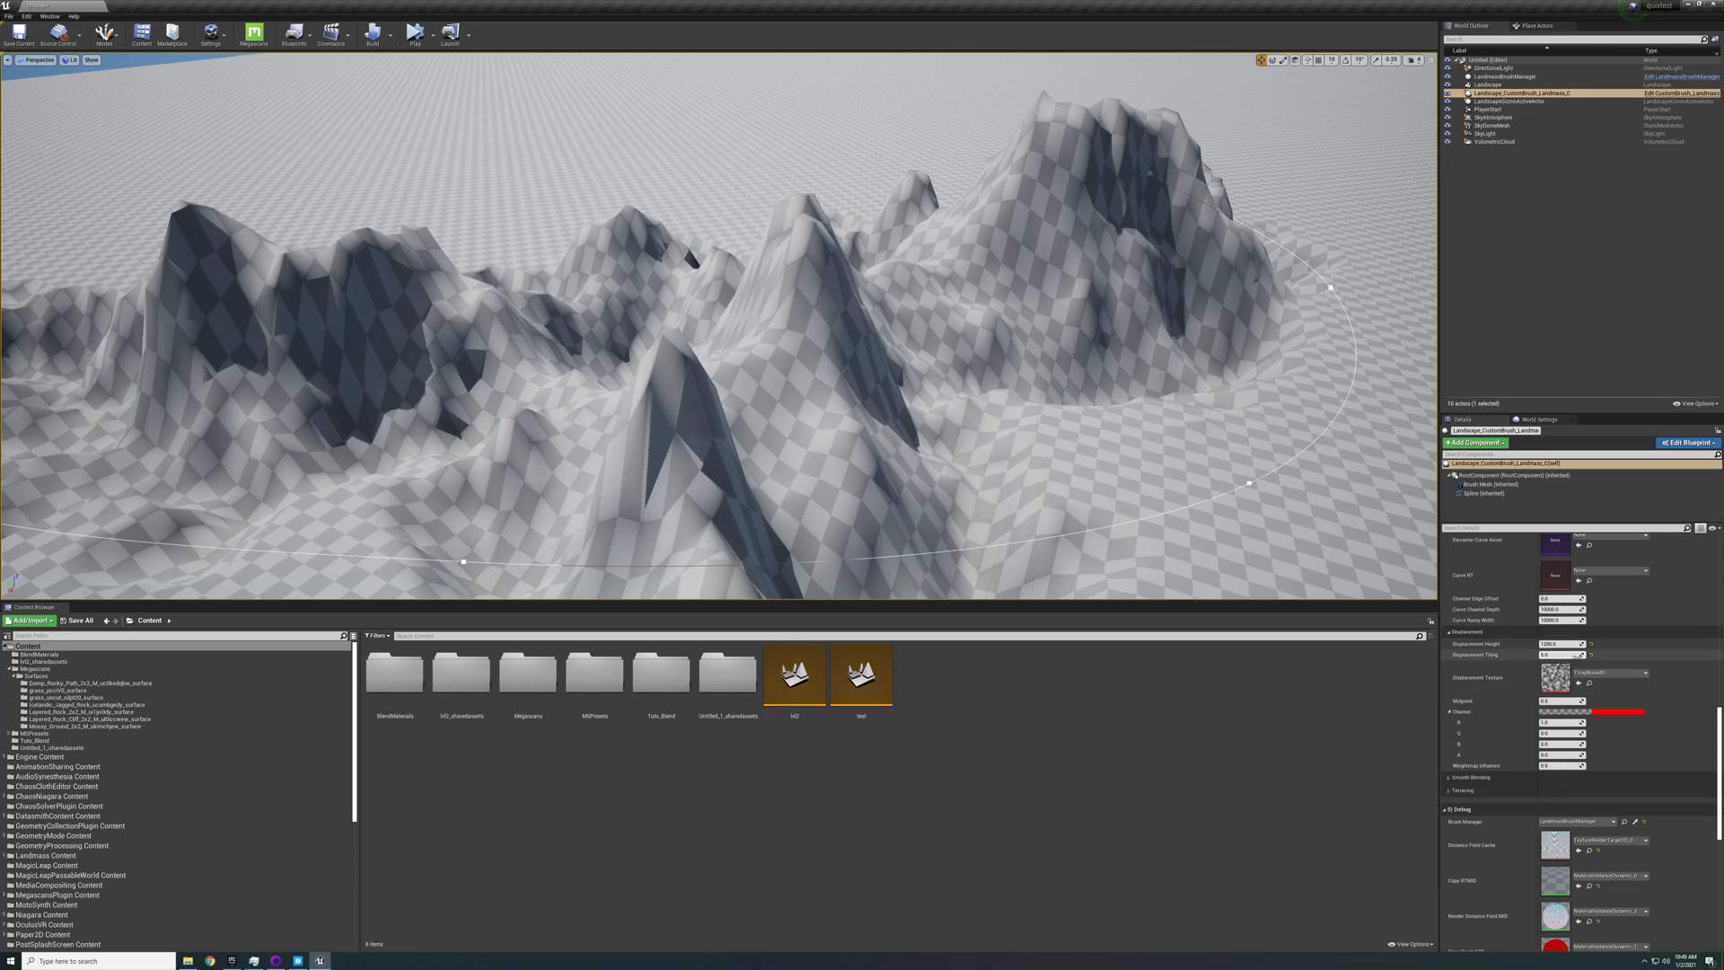
Try a Displacement Tiling of 1, and set it back to 2
type("1")
key("Return")
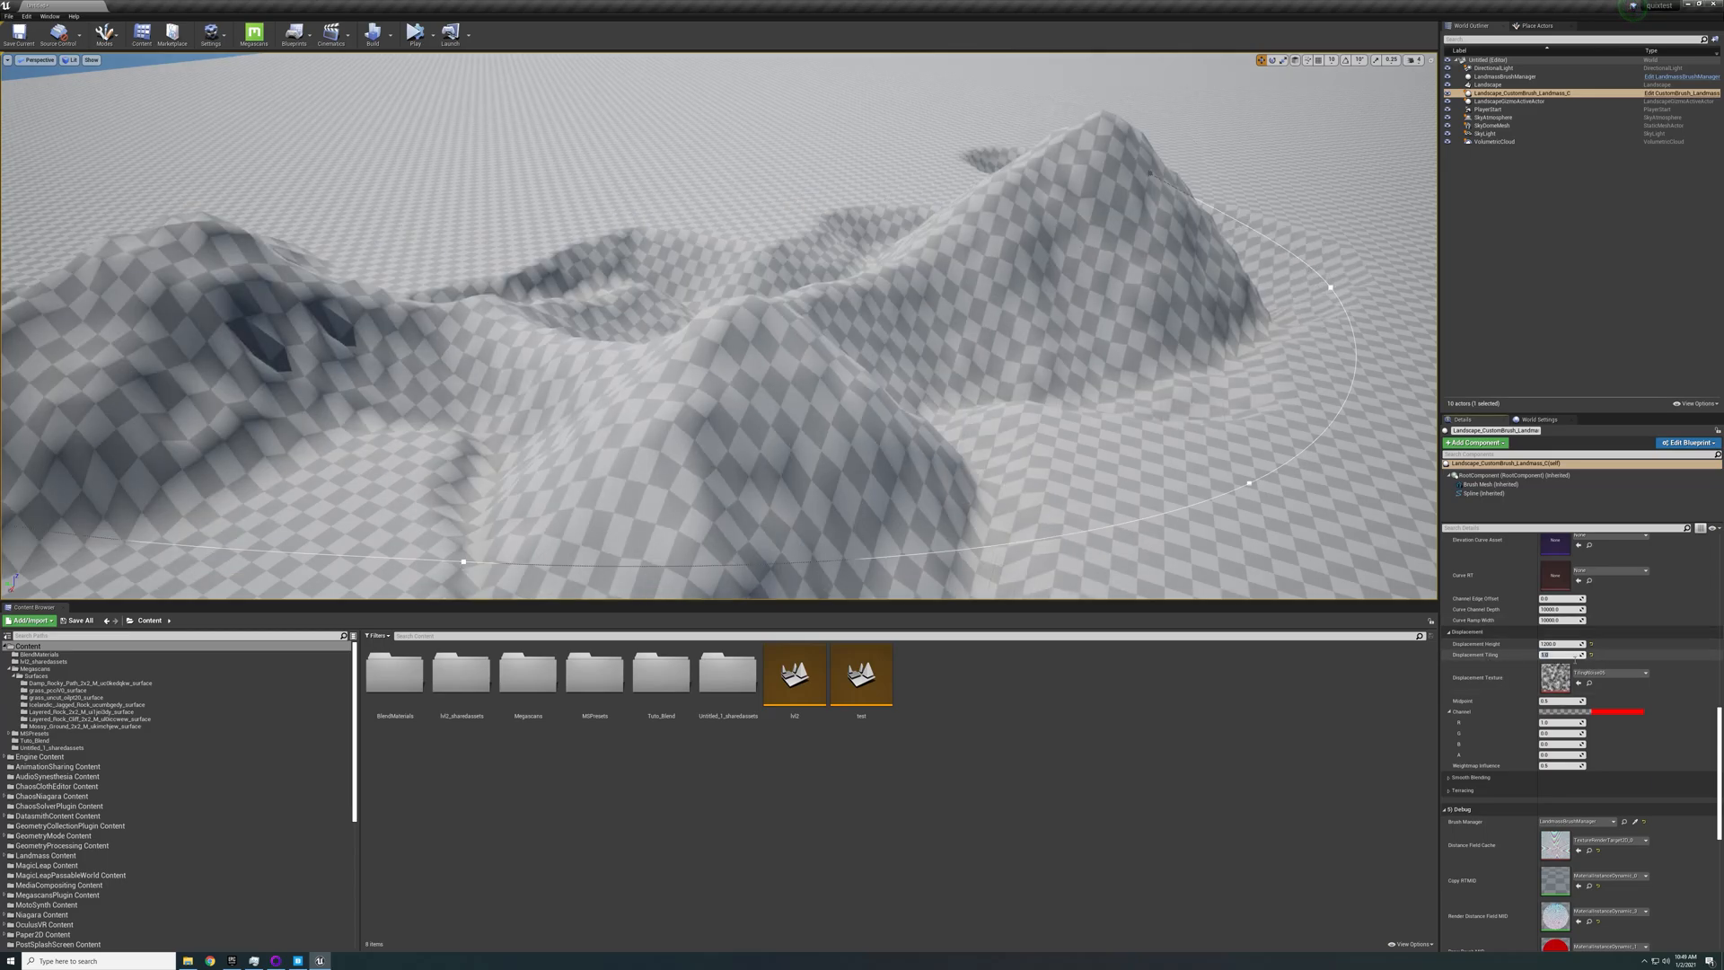
type("2")
key("Return")
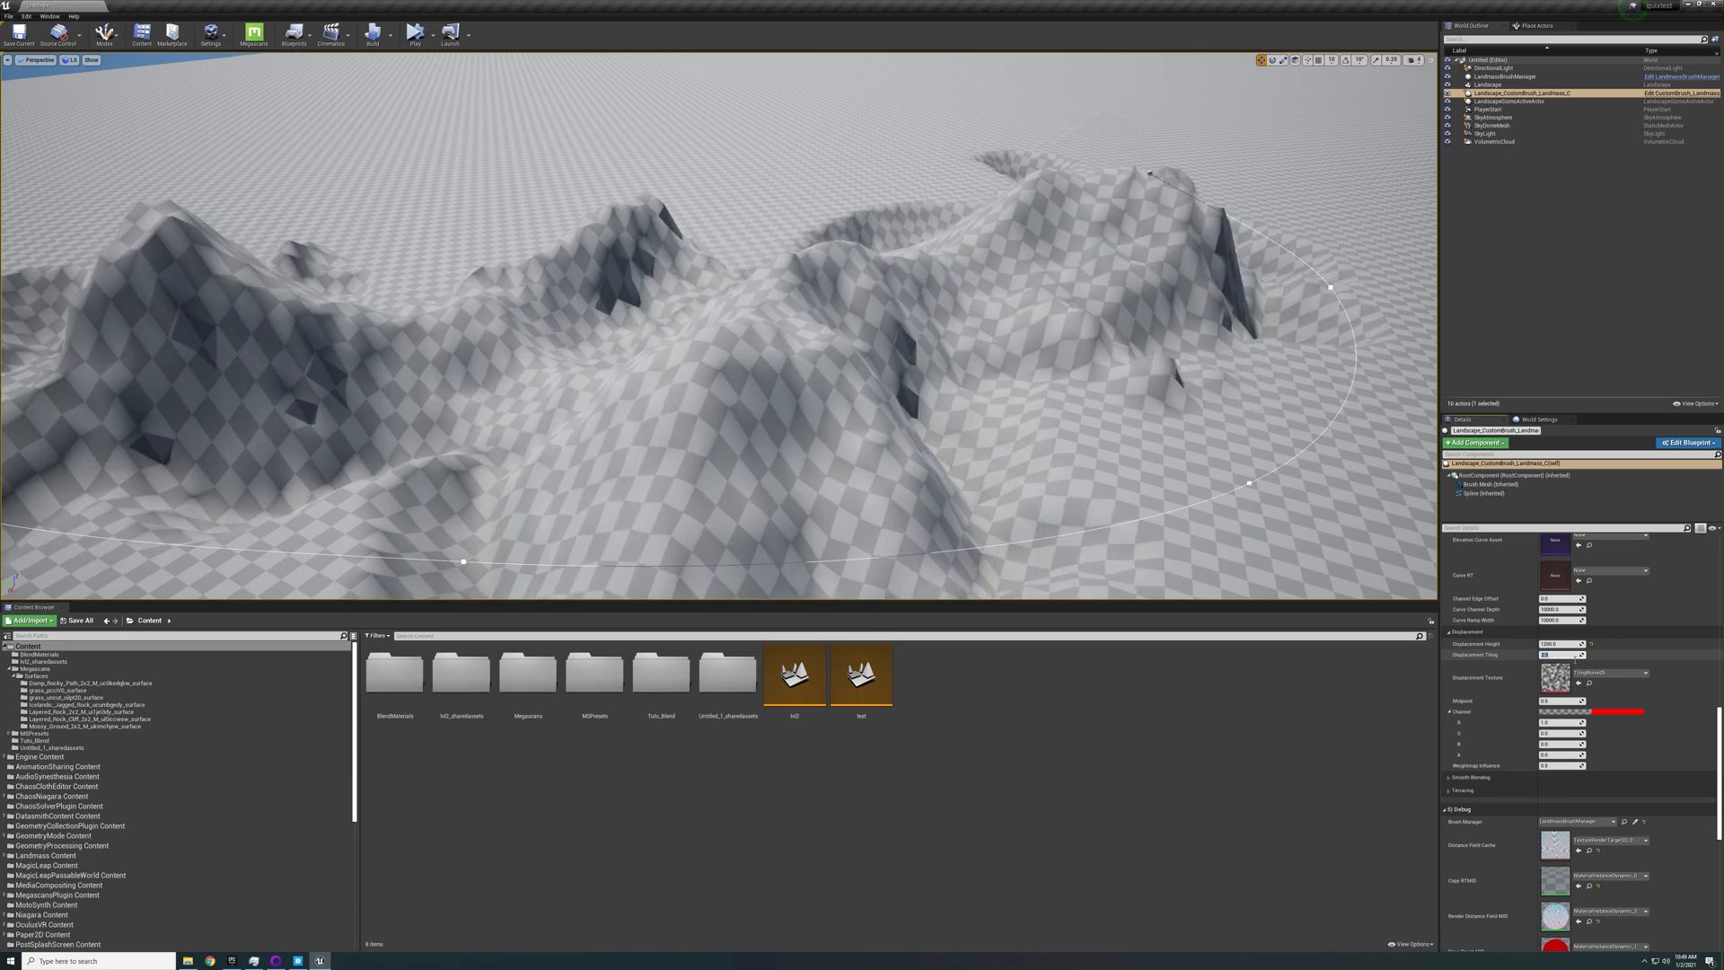
Lower the brush's Displacement Height so the displacement only adds subtle relief to the mountain
left_click(1554, 644)
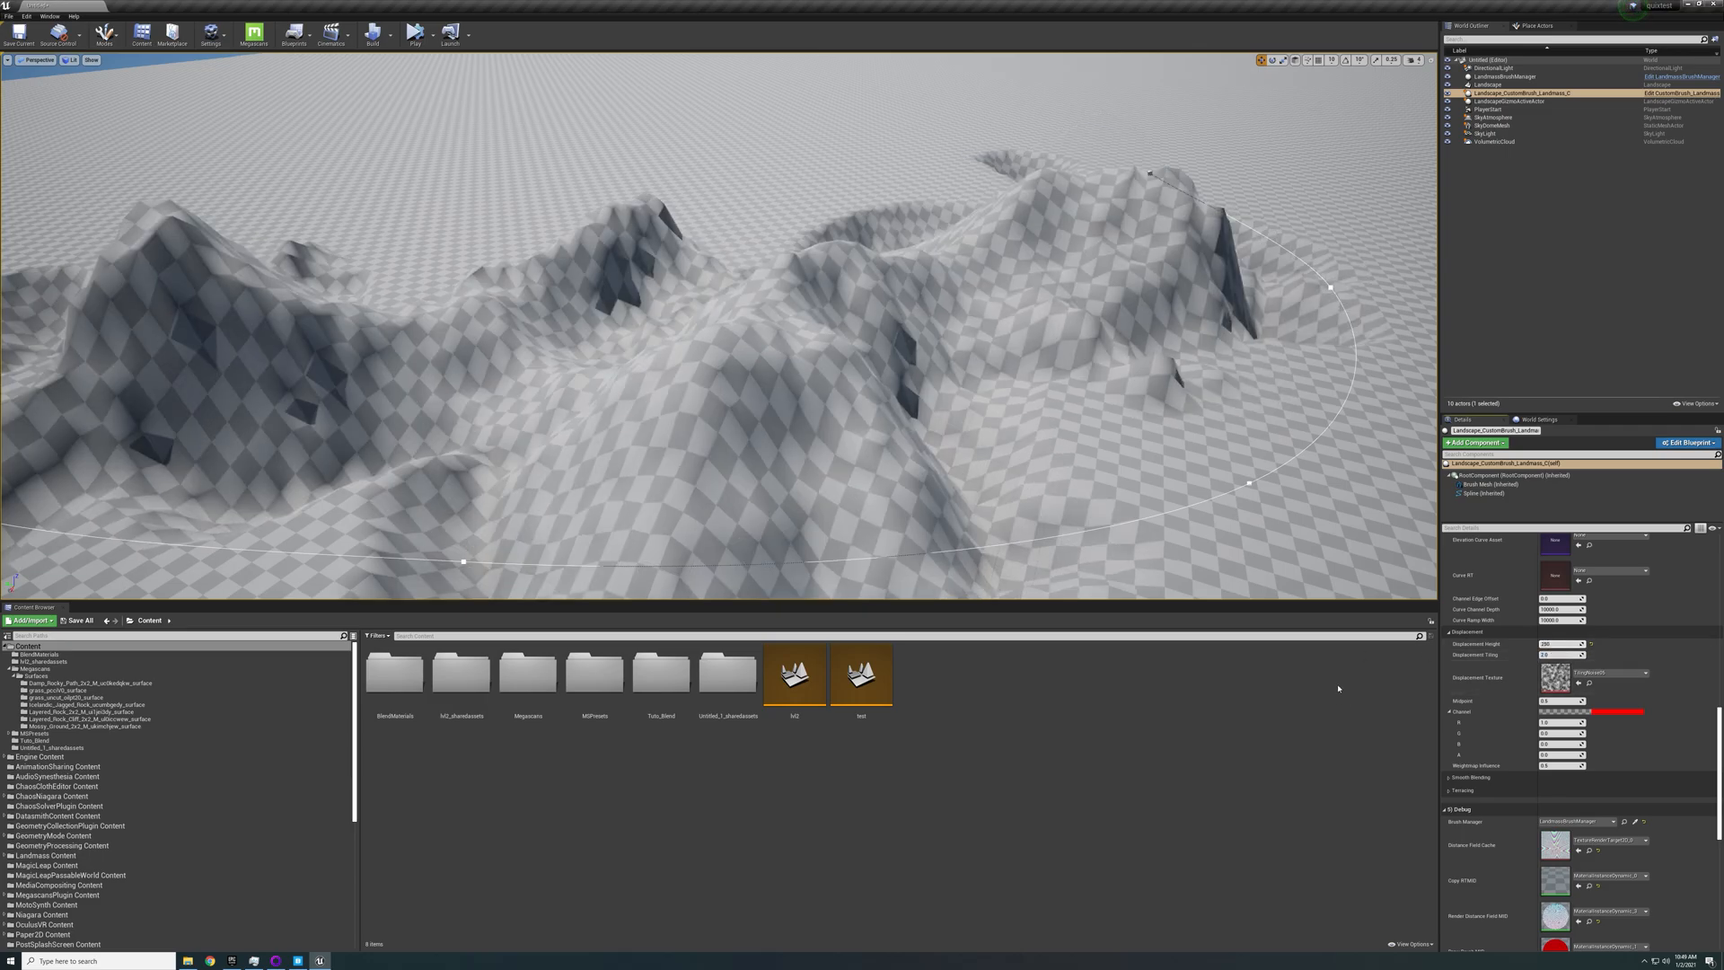
key("Return")
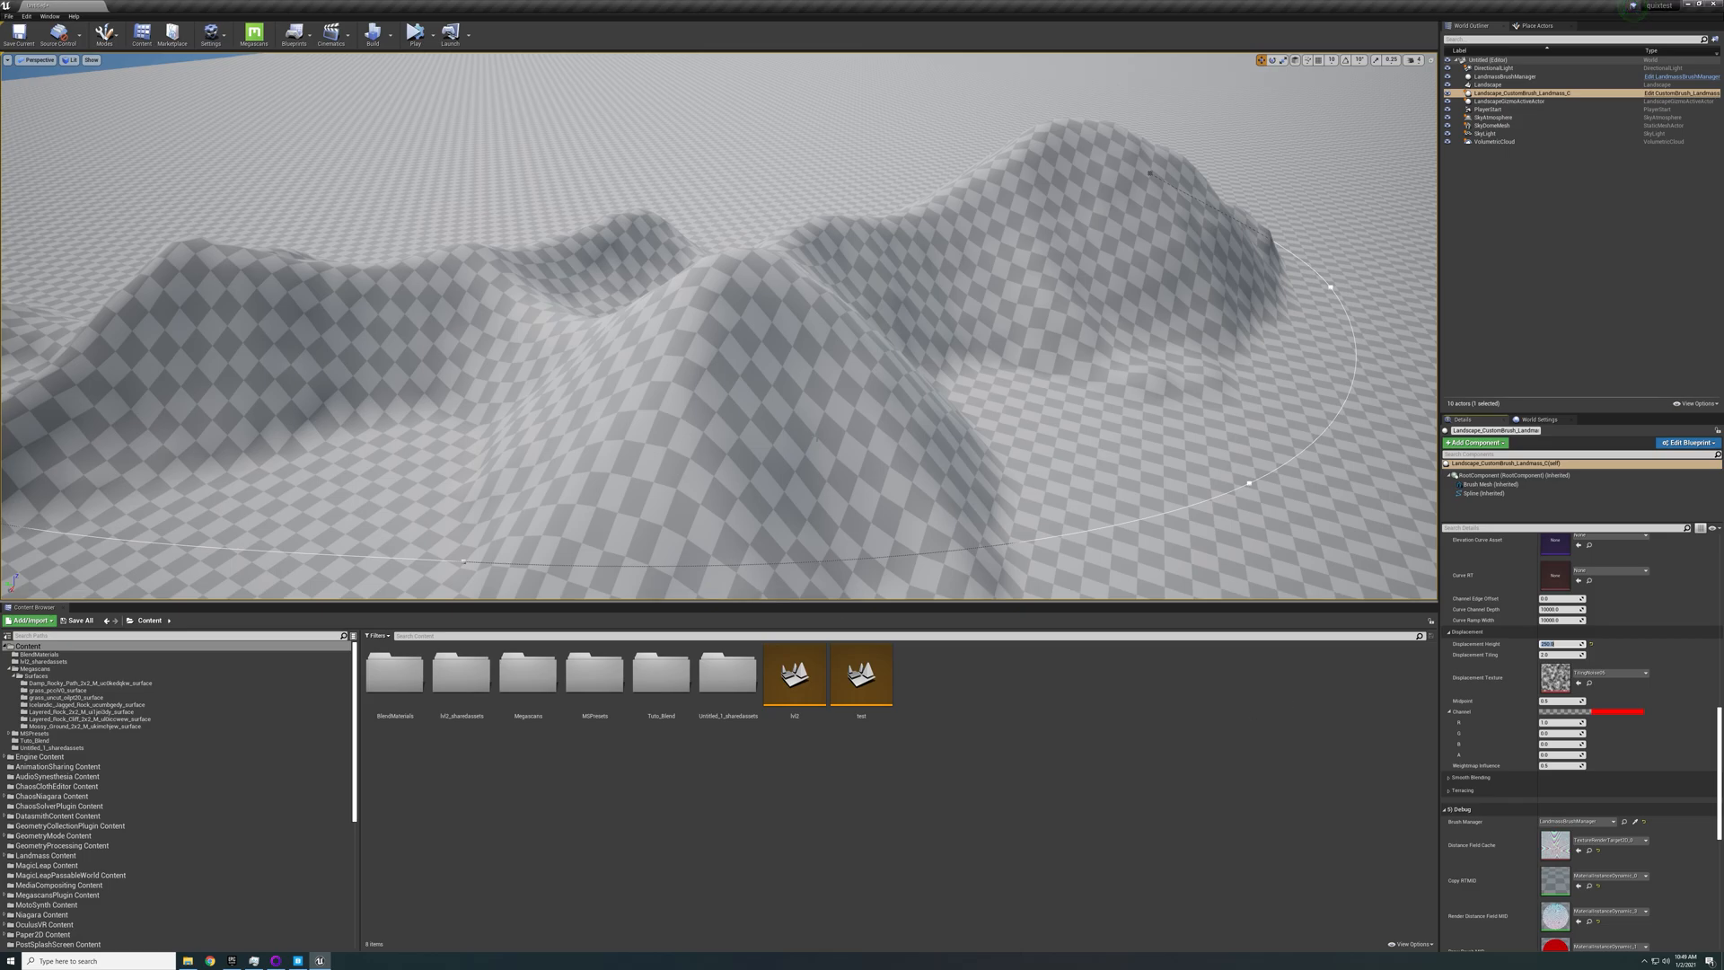
right_click_drag(943, 386, 1032, 315)
right_click_drag(898, 359, 996, 402)
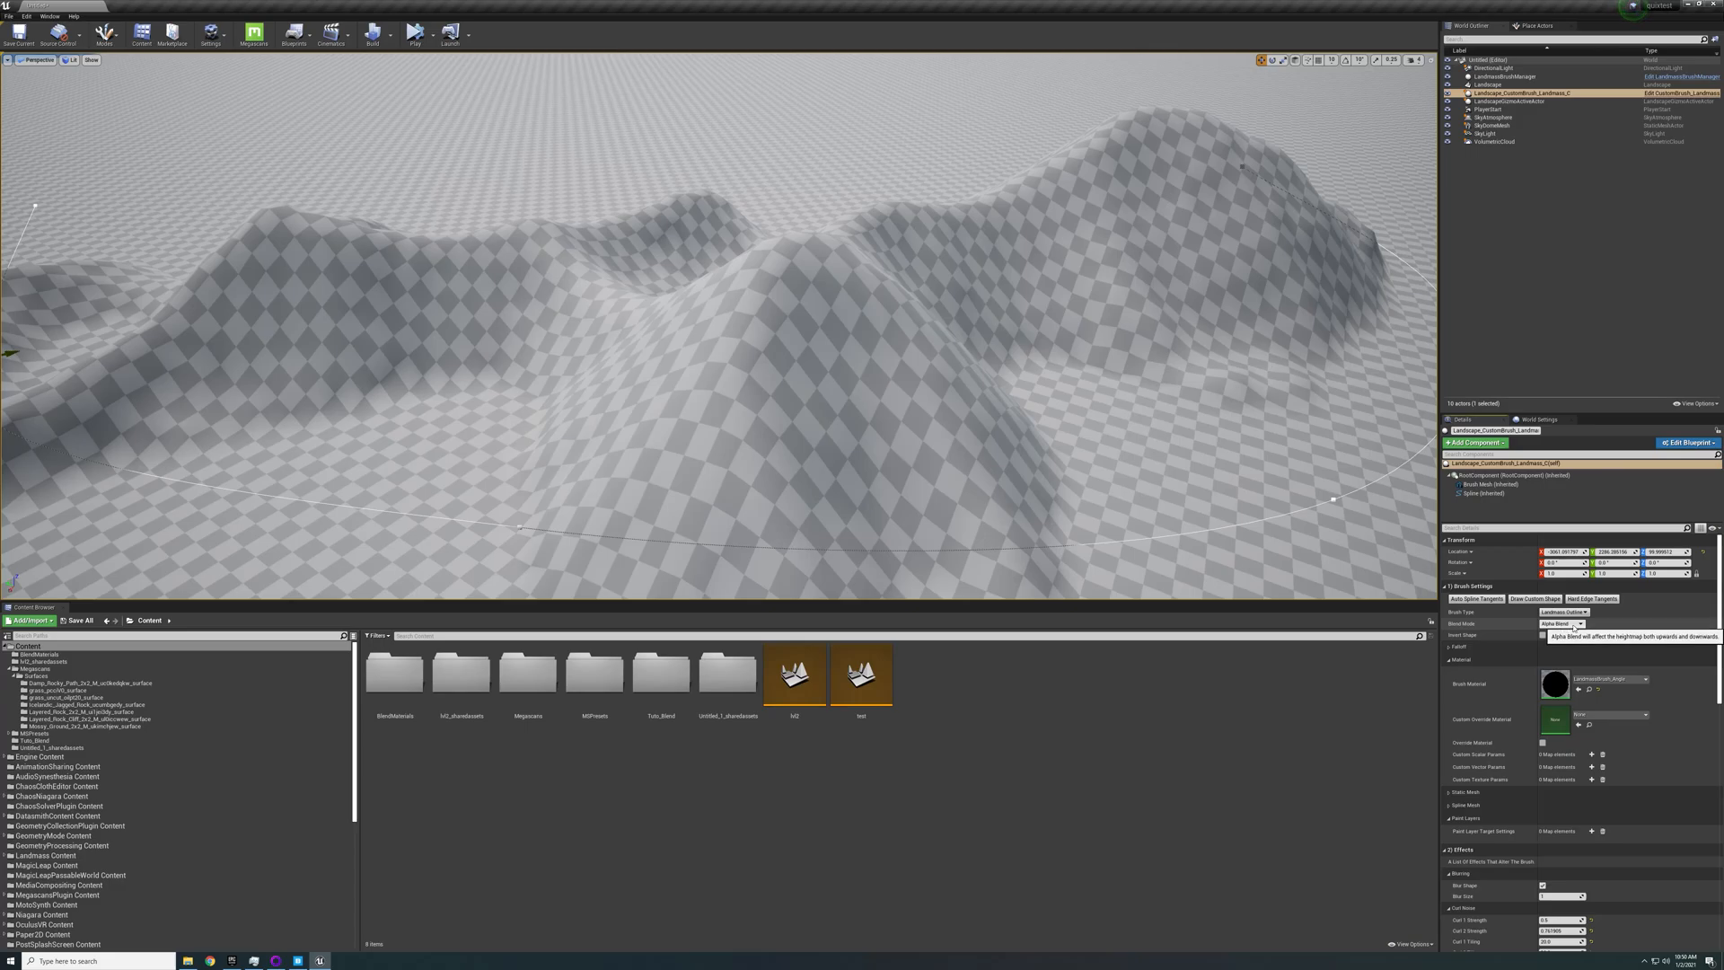
Try the Min and then the Max blend mode on the brush to compare their effect on the terrain
left_click(1563, 625)
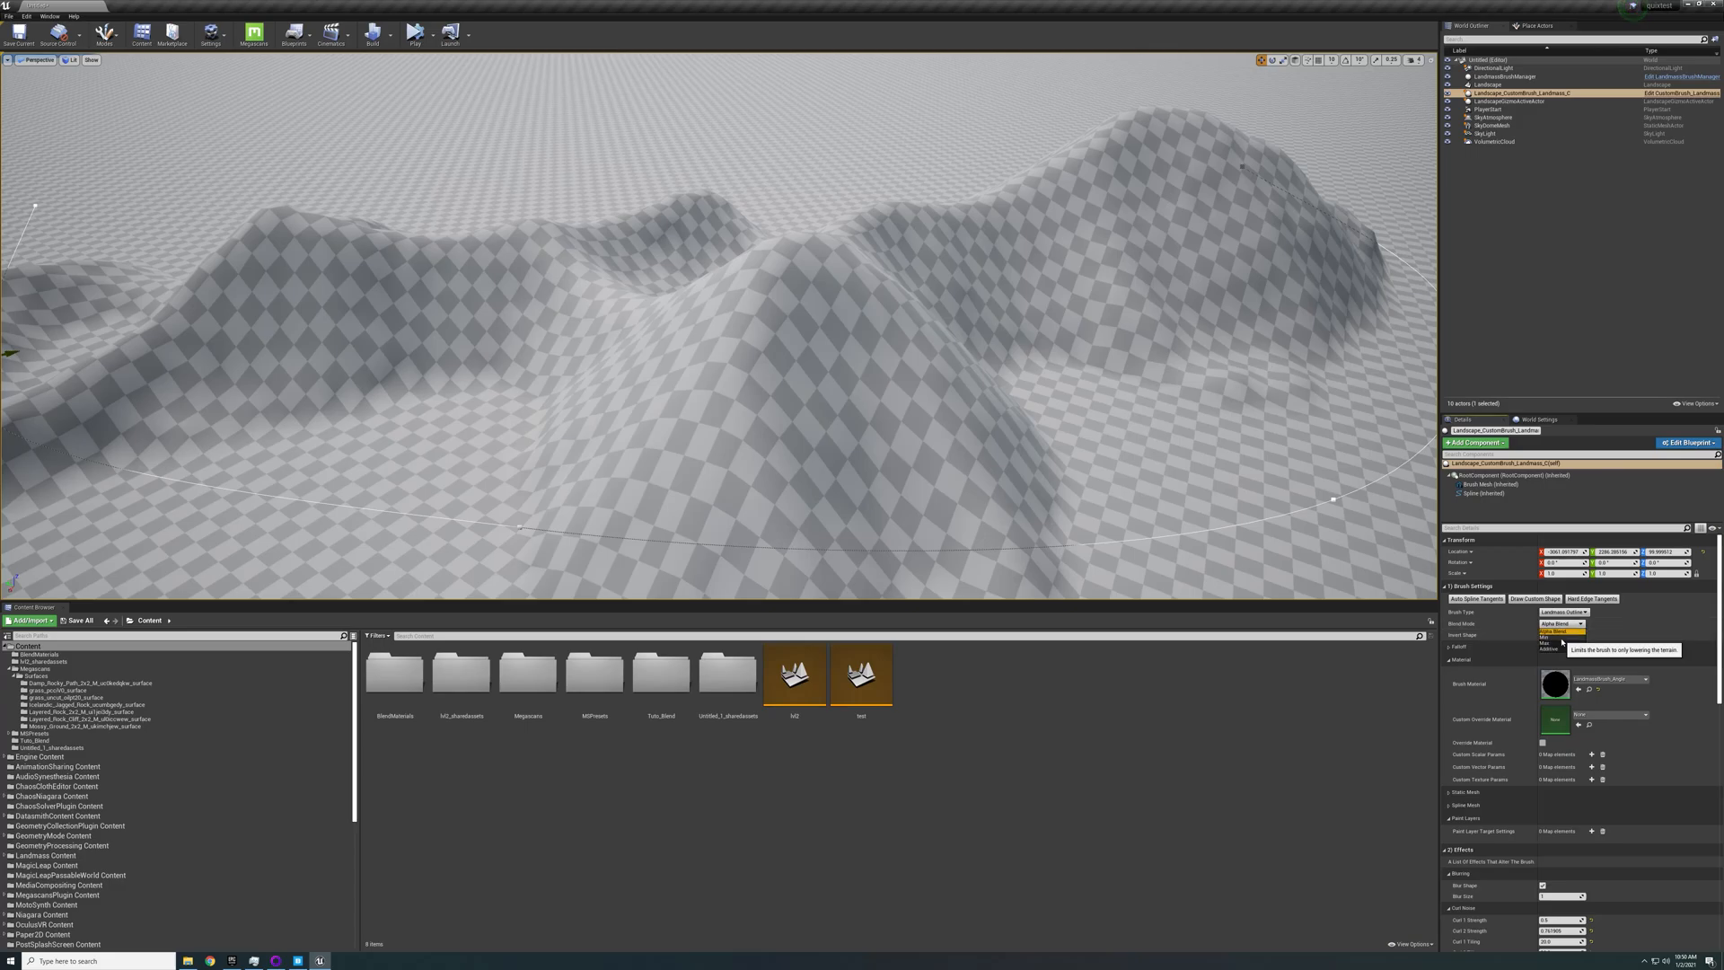
left_click(1563, 638)
mouse_move(1045, 303)
right_mouse_down()
mouse_move(844, 303)
mouse_move(1045, 303)
right_mouse_up()
left_click(1563, 623)
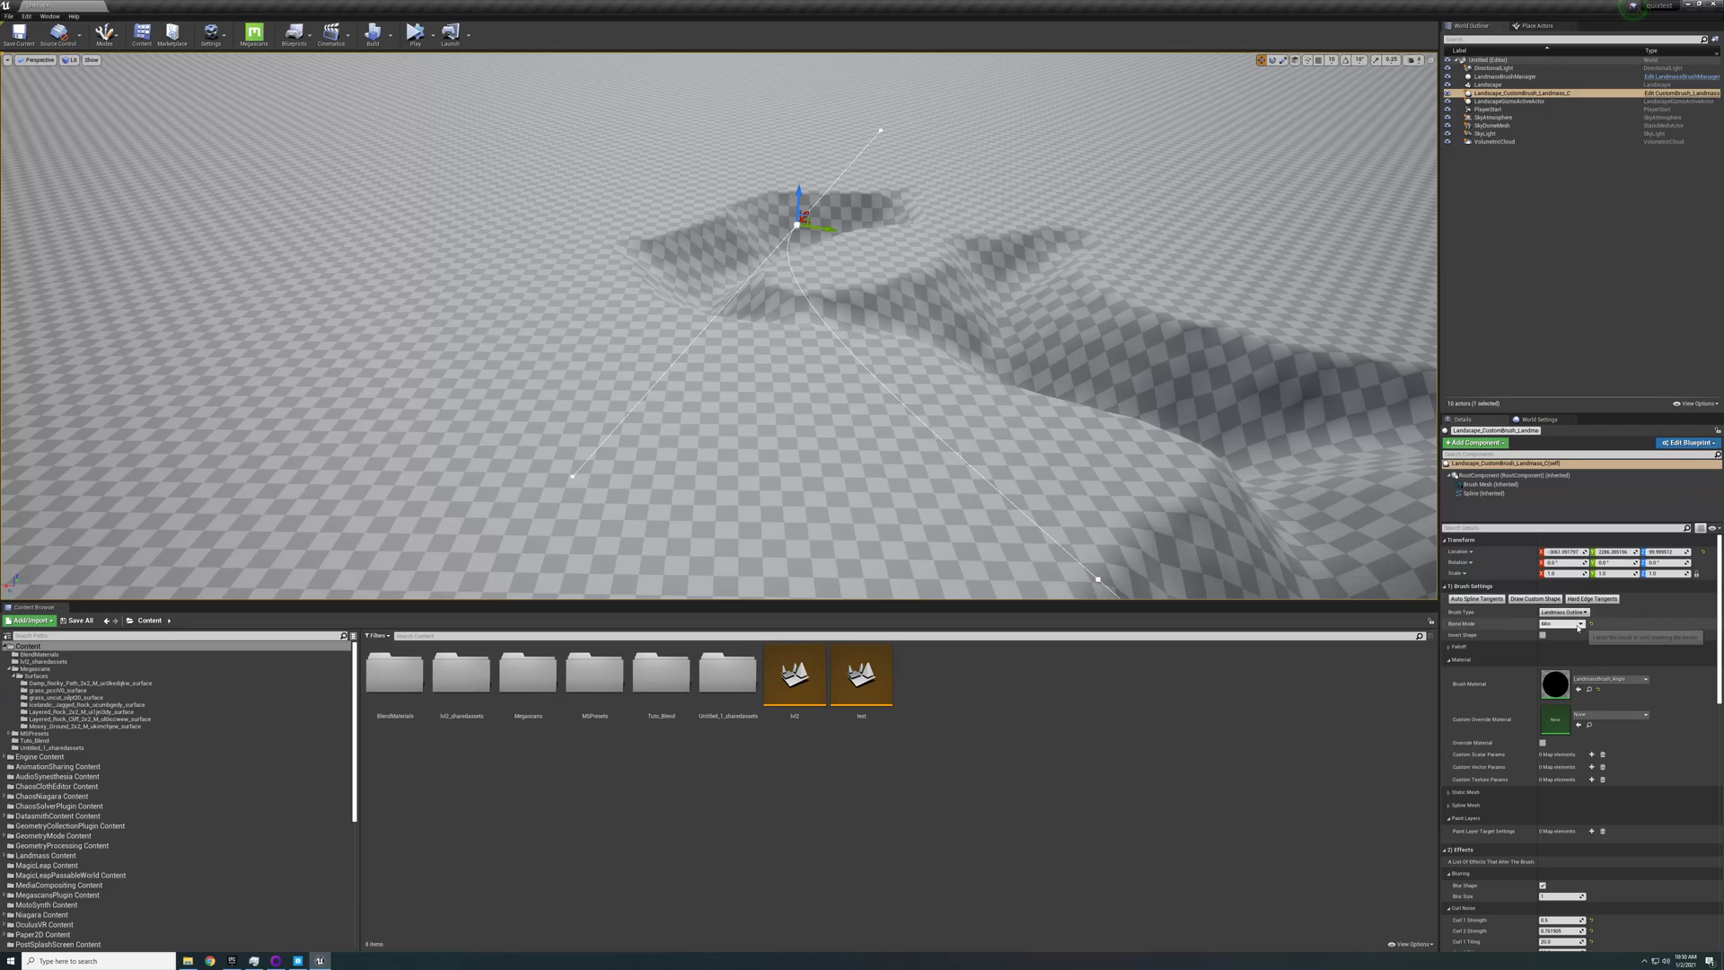
left_click(1559, 644)
right_click_drag(1041, 360, 1329, 310)
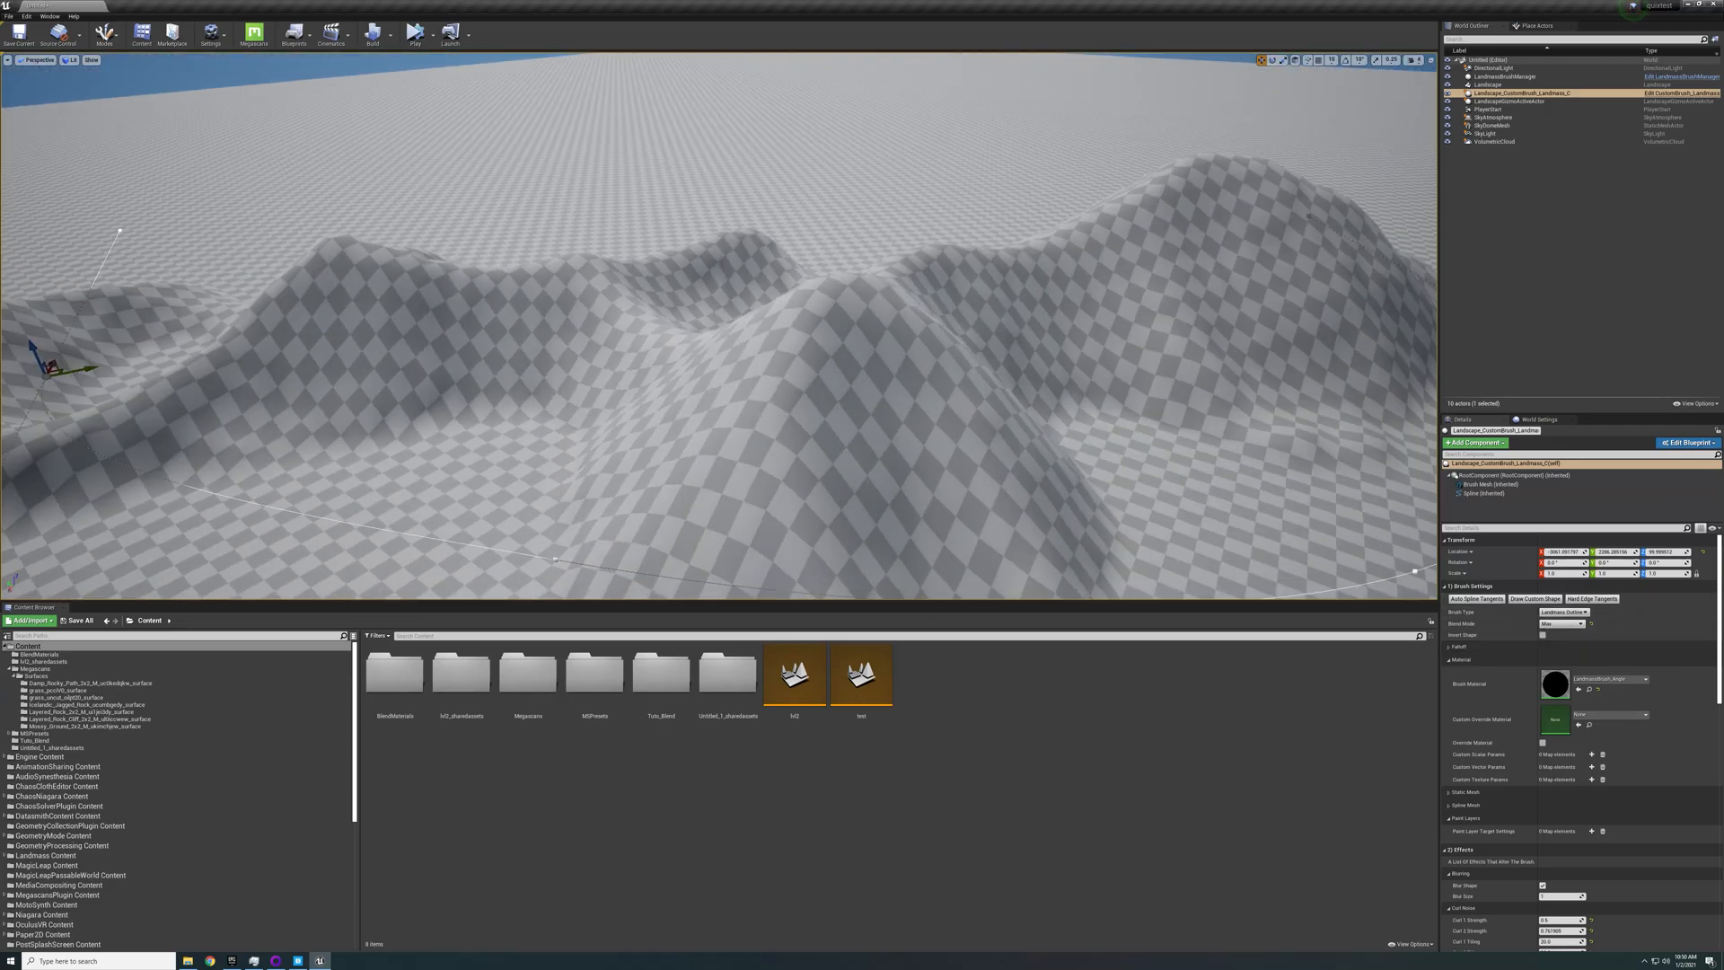
Try the Additive blend mode on the brush, and return it to Alpha Blend
left_click(1563, 623)
left_click(1559, 653)
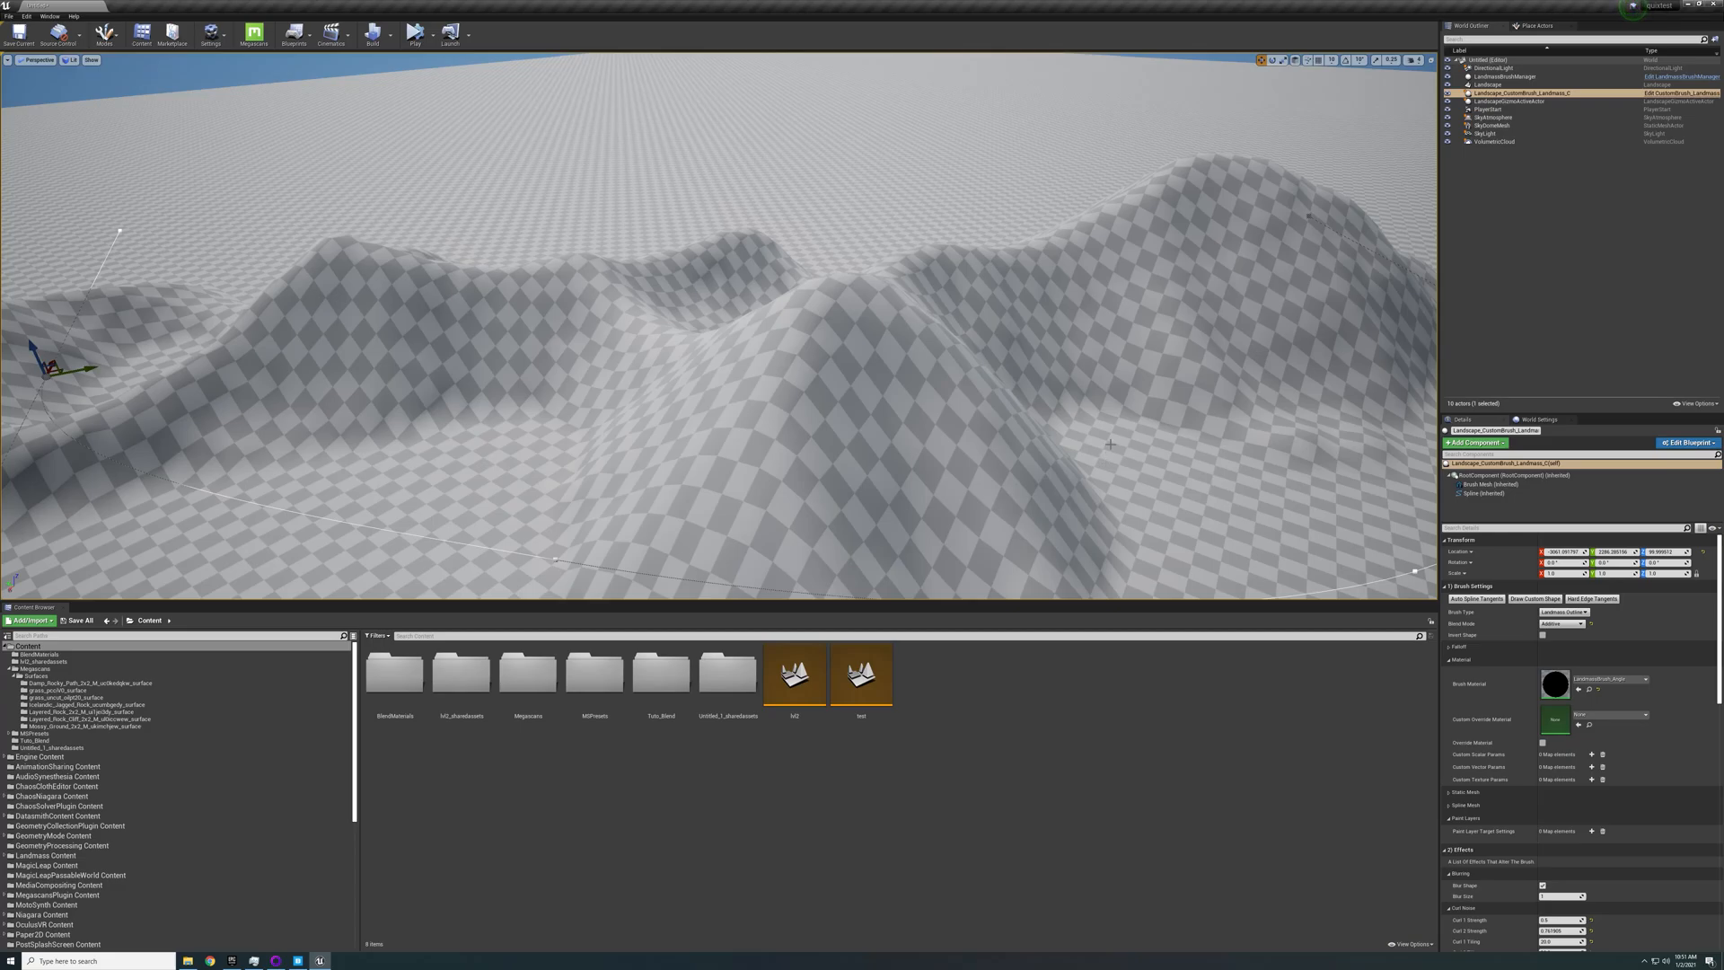
key("s")
mouse_move(1110, 445)
right_mouse_down()
mouse_move(1145, 456)
mouse_move(1105, 439)
mouse_move(1118, 445)
right_mouse_up()
key("s")
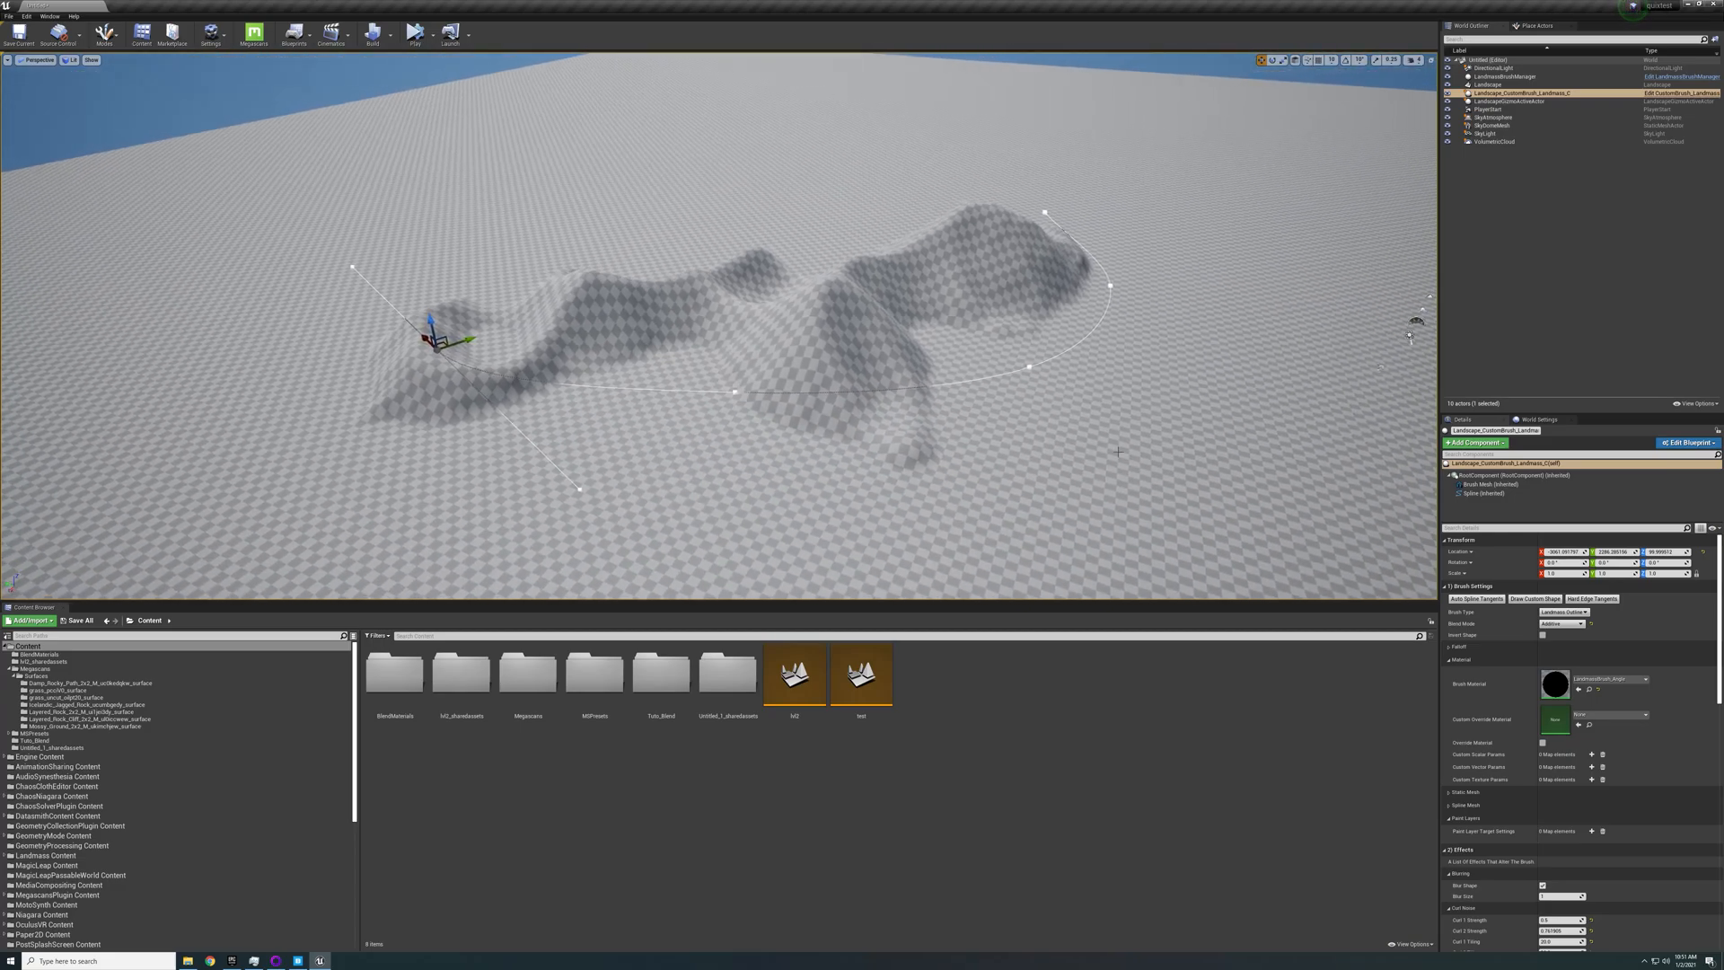
left_click(1570, 627)
left_click(1562, 632)
mouse_move(947, 384)
right_mouse_down()
mouse_move(974, 396)
mouse_move(954, 392)
right_mouse_up()
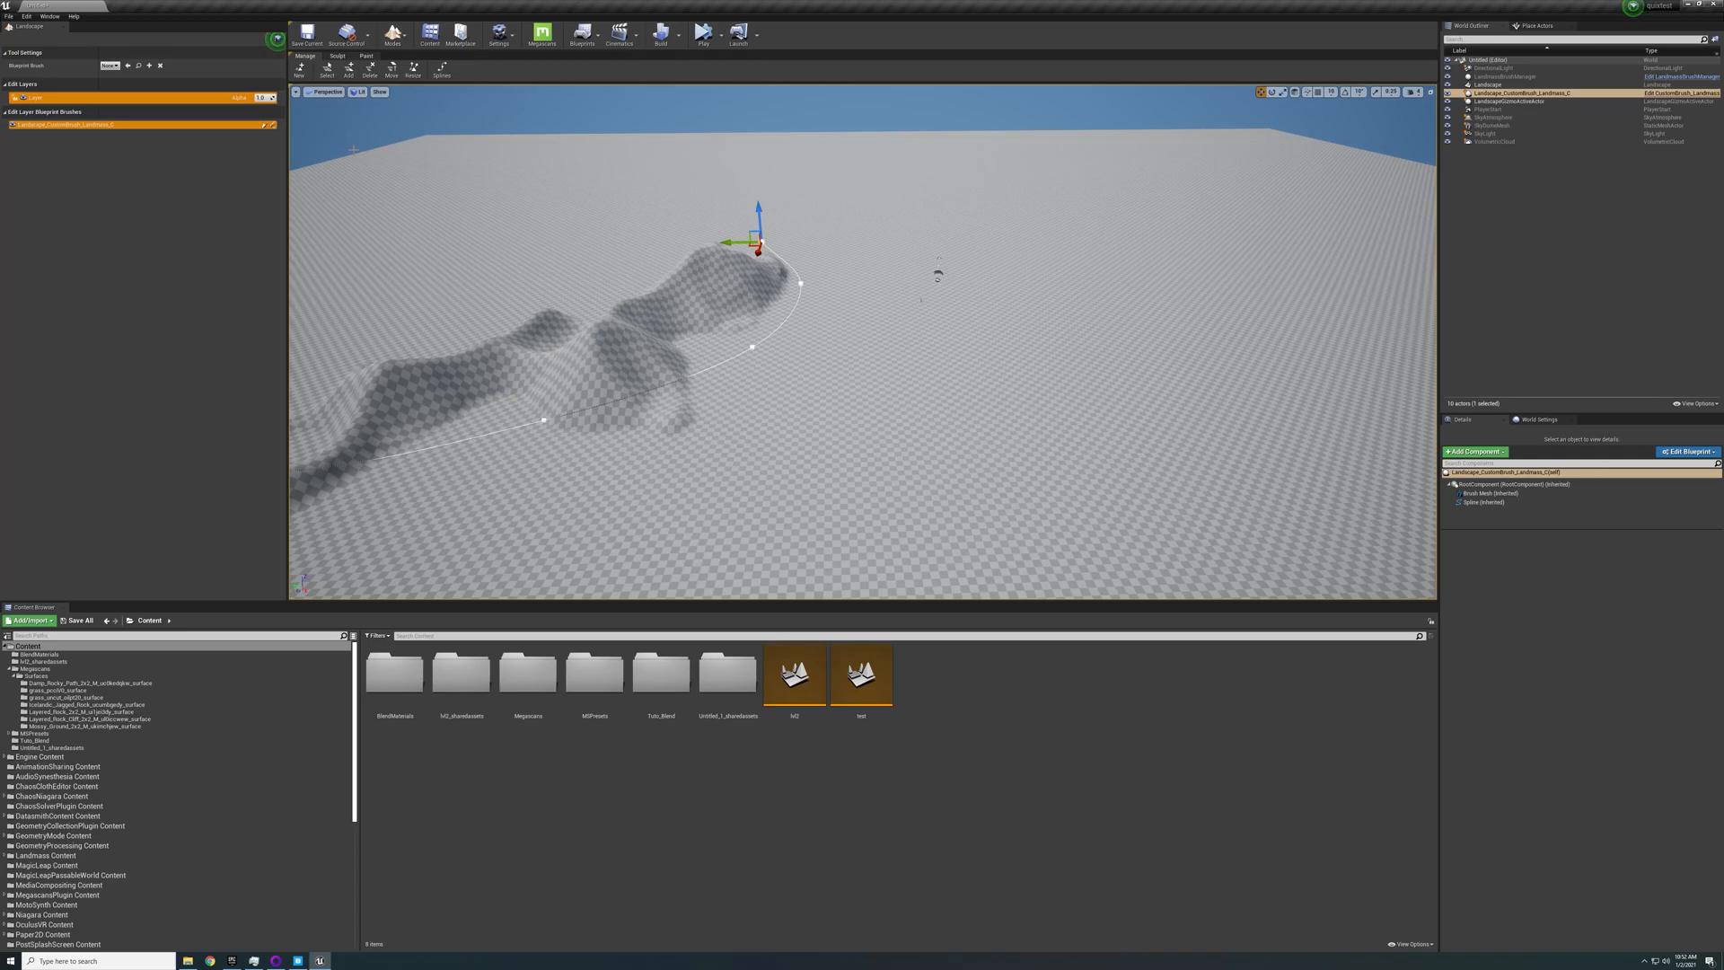
Open the Sculpt tools in Landscape Mode and select the Landscape actor
left_click(336, 56)
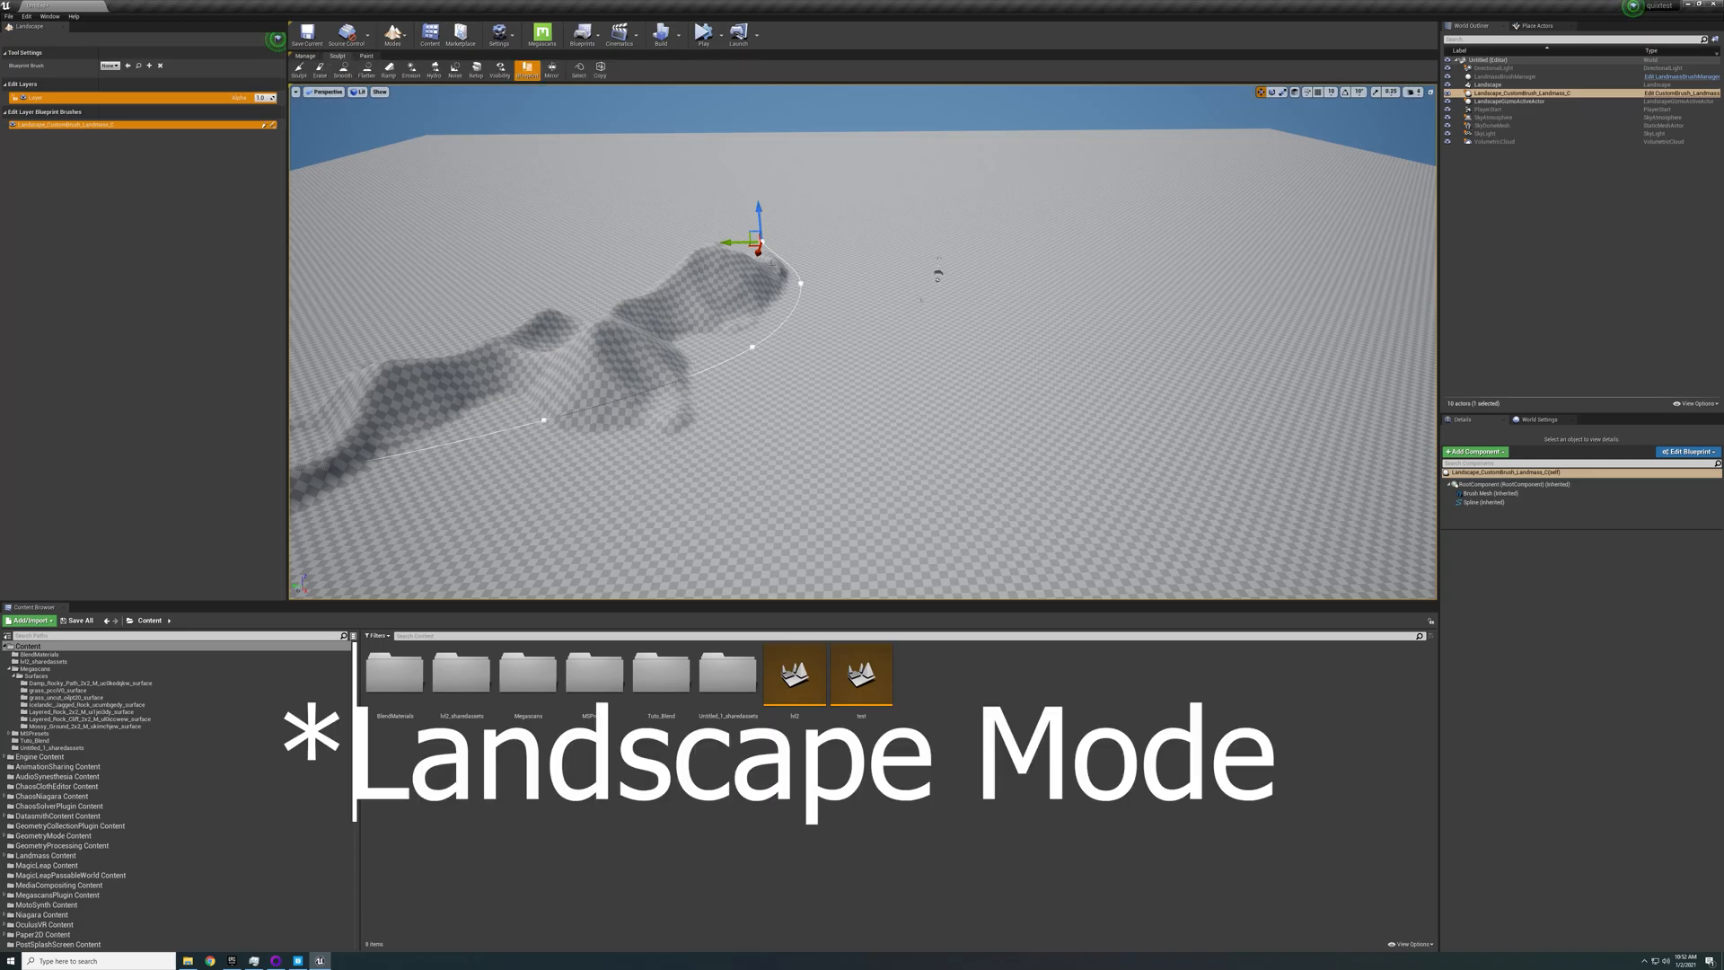
left_click(1518, 85)
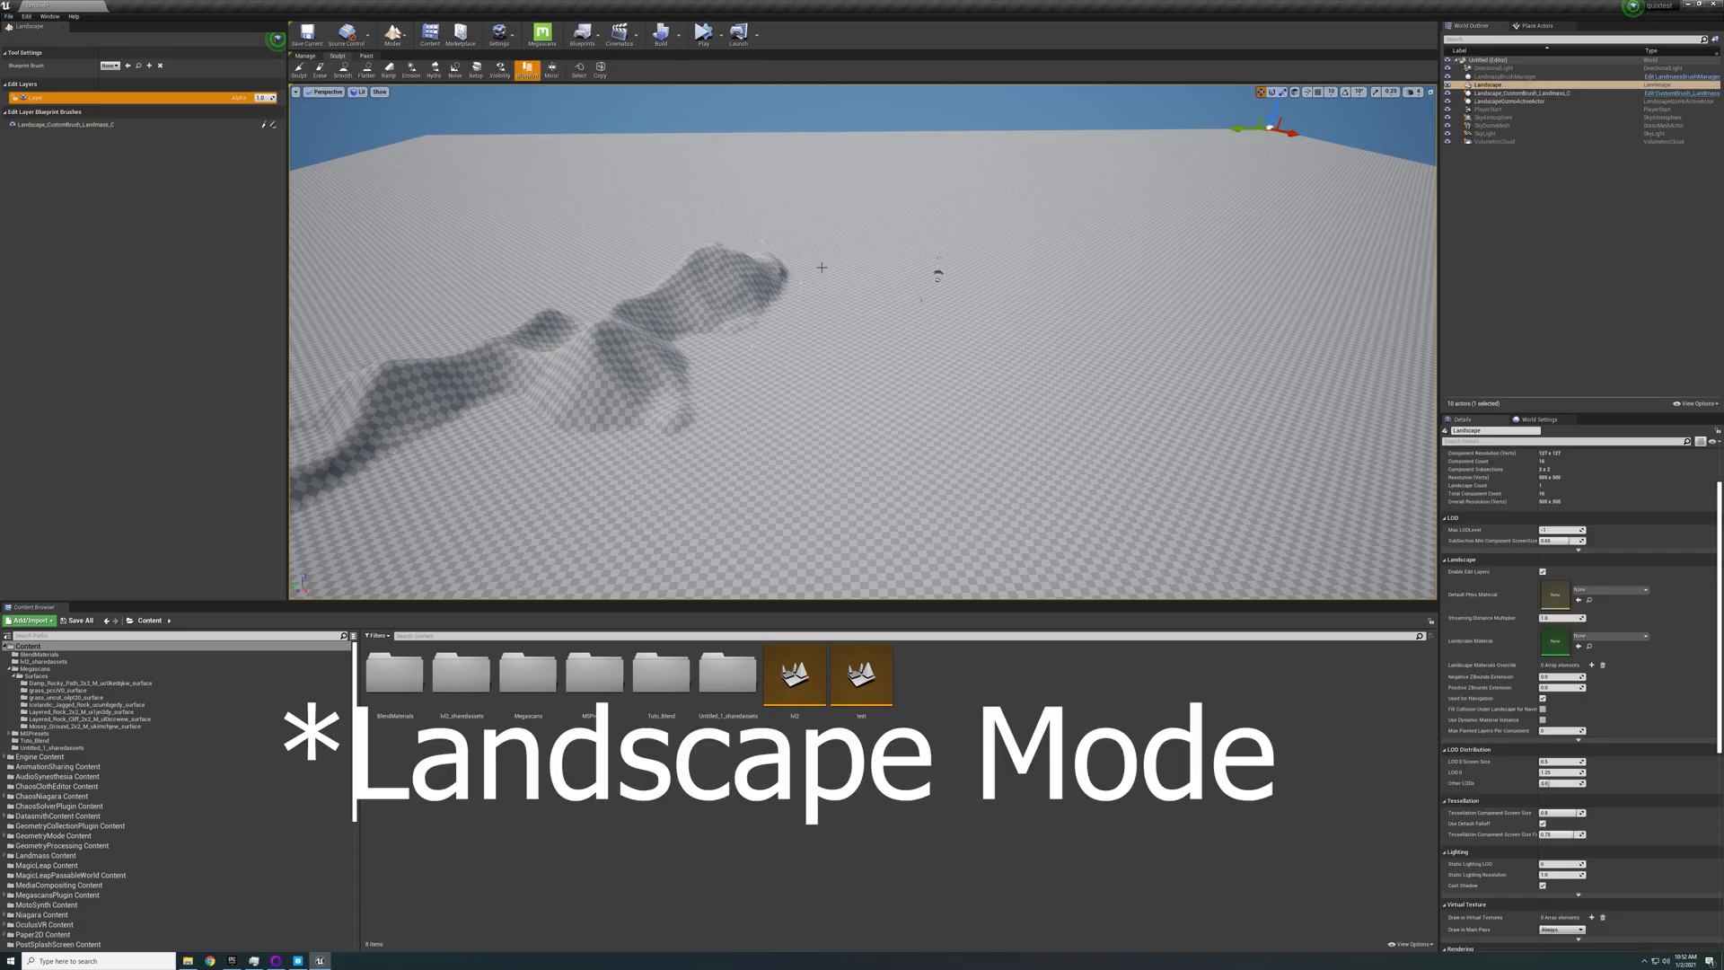
Duplicate the Landmass brush to the opposite side of the landscape, and rotate and reposition the copy as a second mountain
left_click(1541, 93)
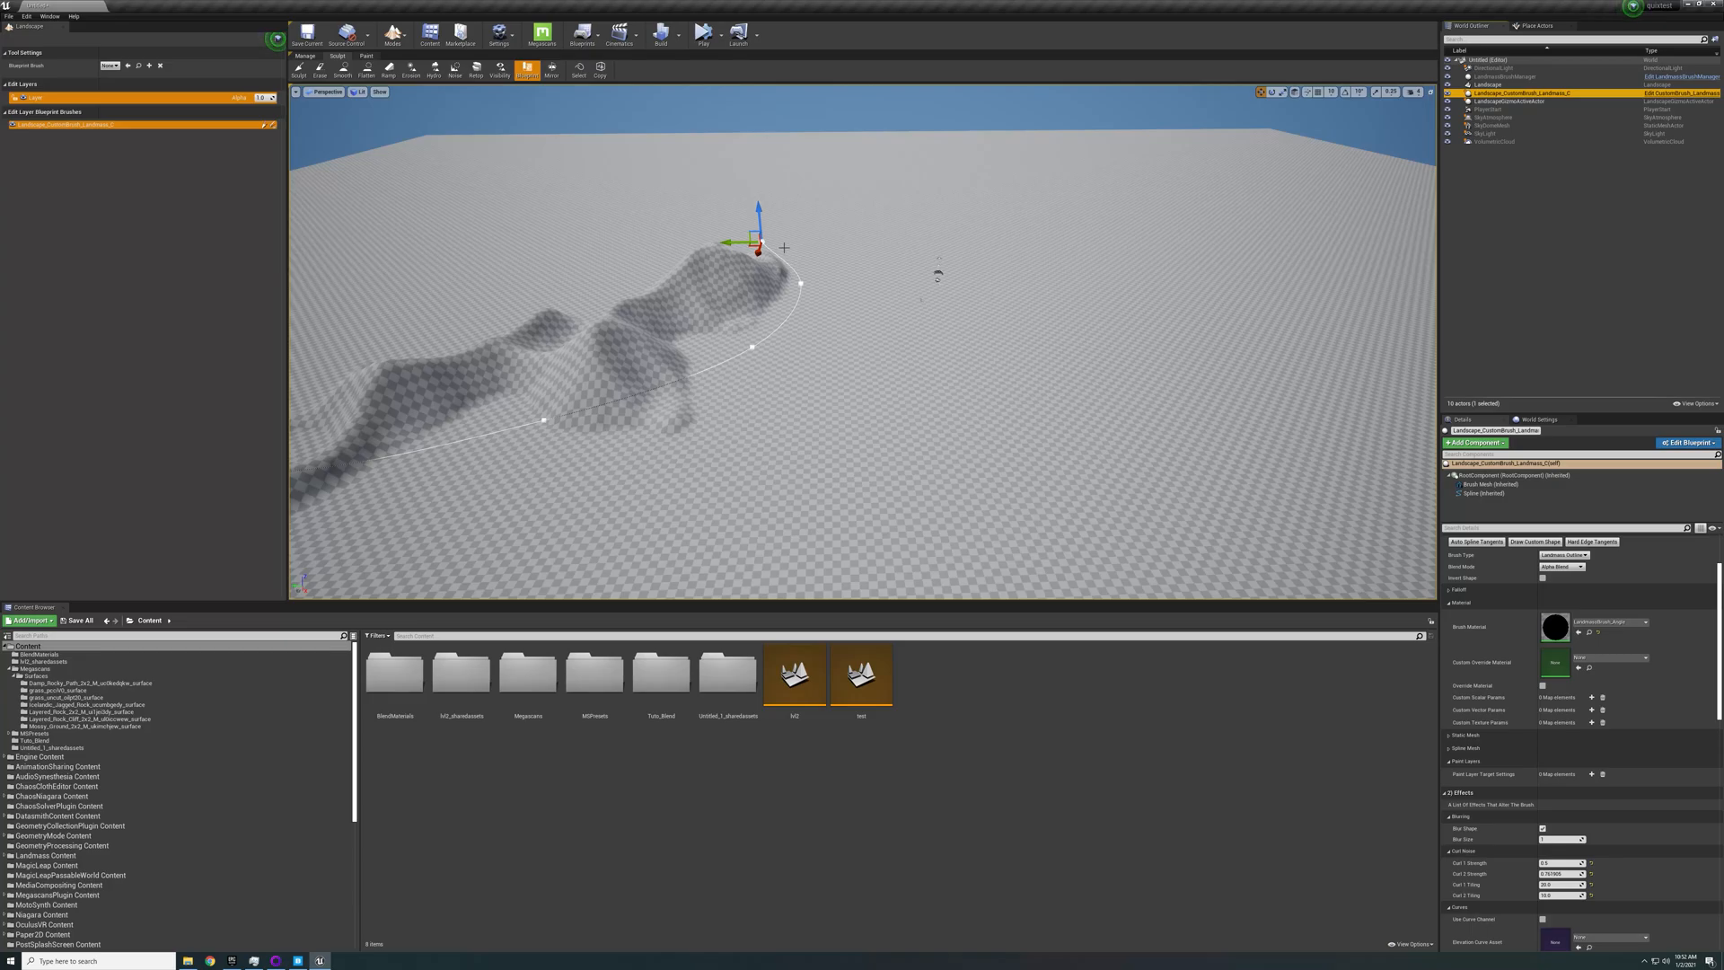
mouse_move(738, 245)
left_mouse_down("alt")
mouse_move(1230, 221)
mouse_move(852, 241)
mouse_move(1170, 231)
mouse_move(1001, 238)
mouse_move(1074, 236)
left_mouse_up("alt")
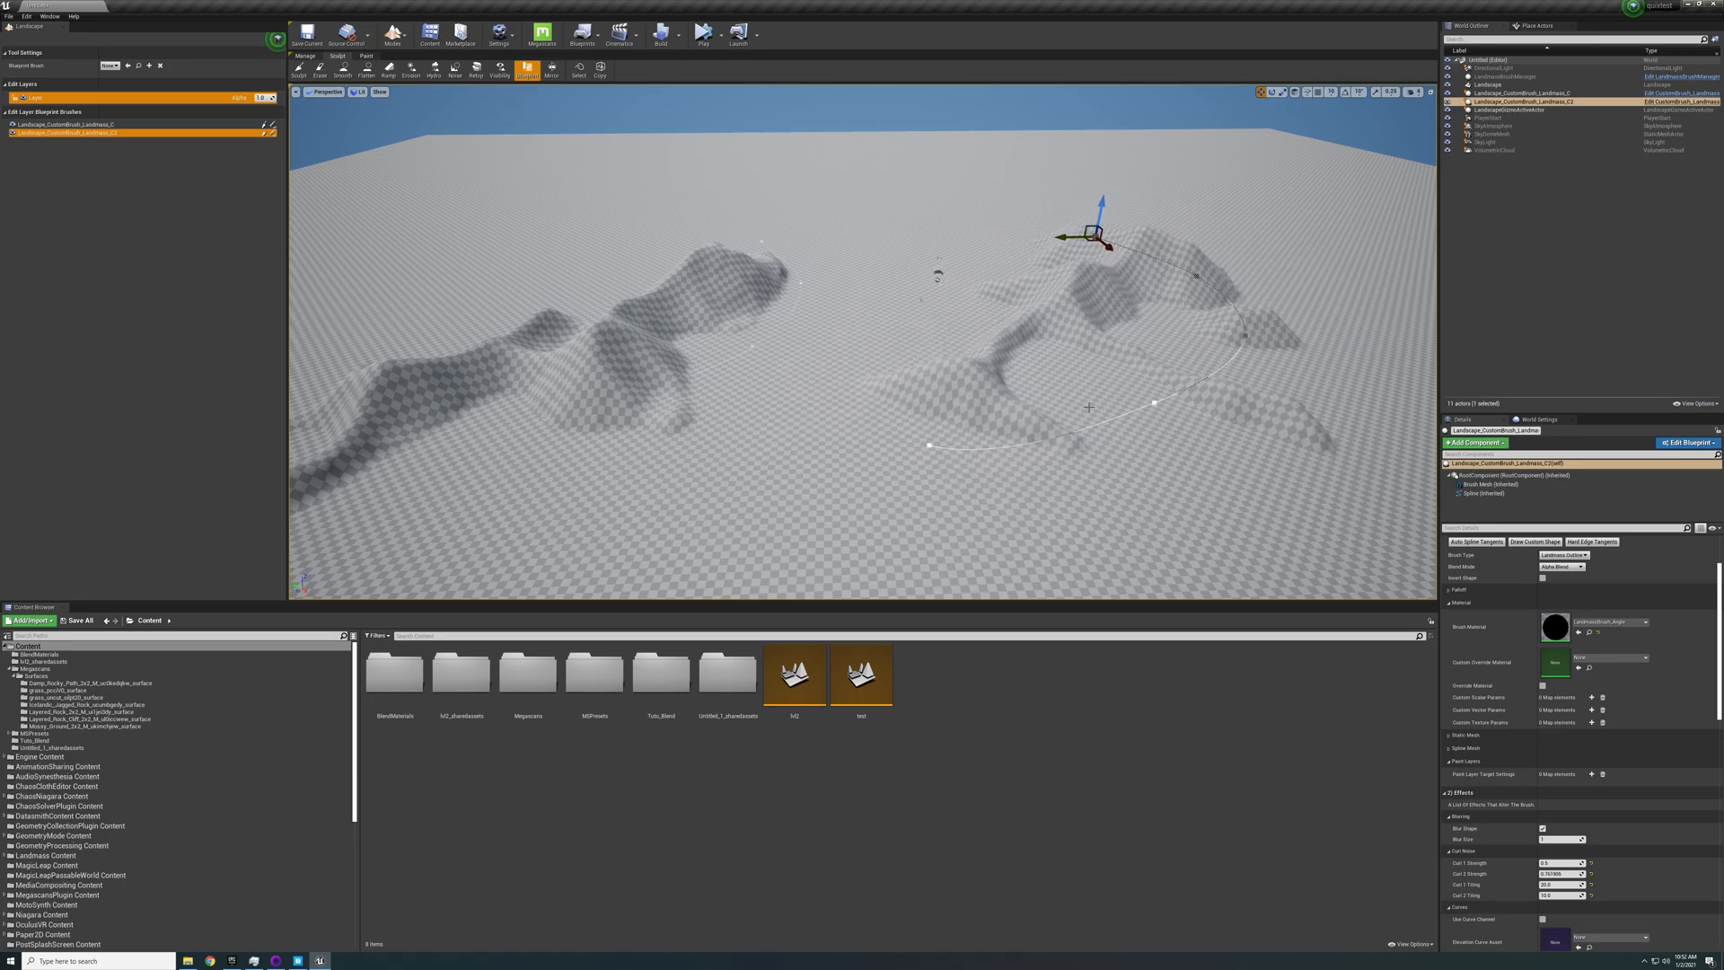
key("e")
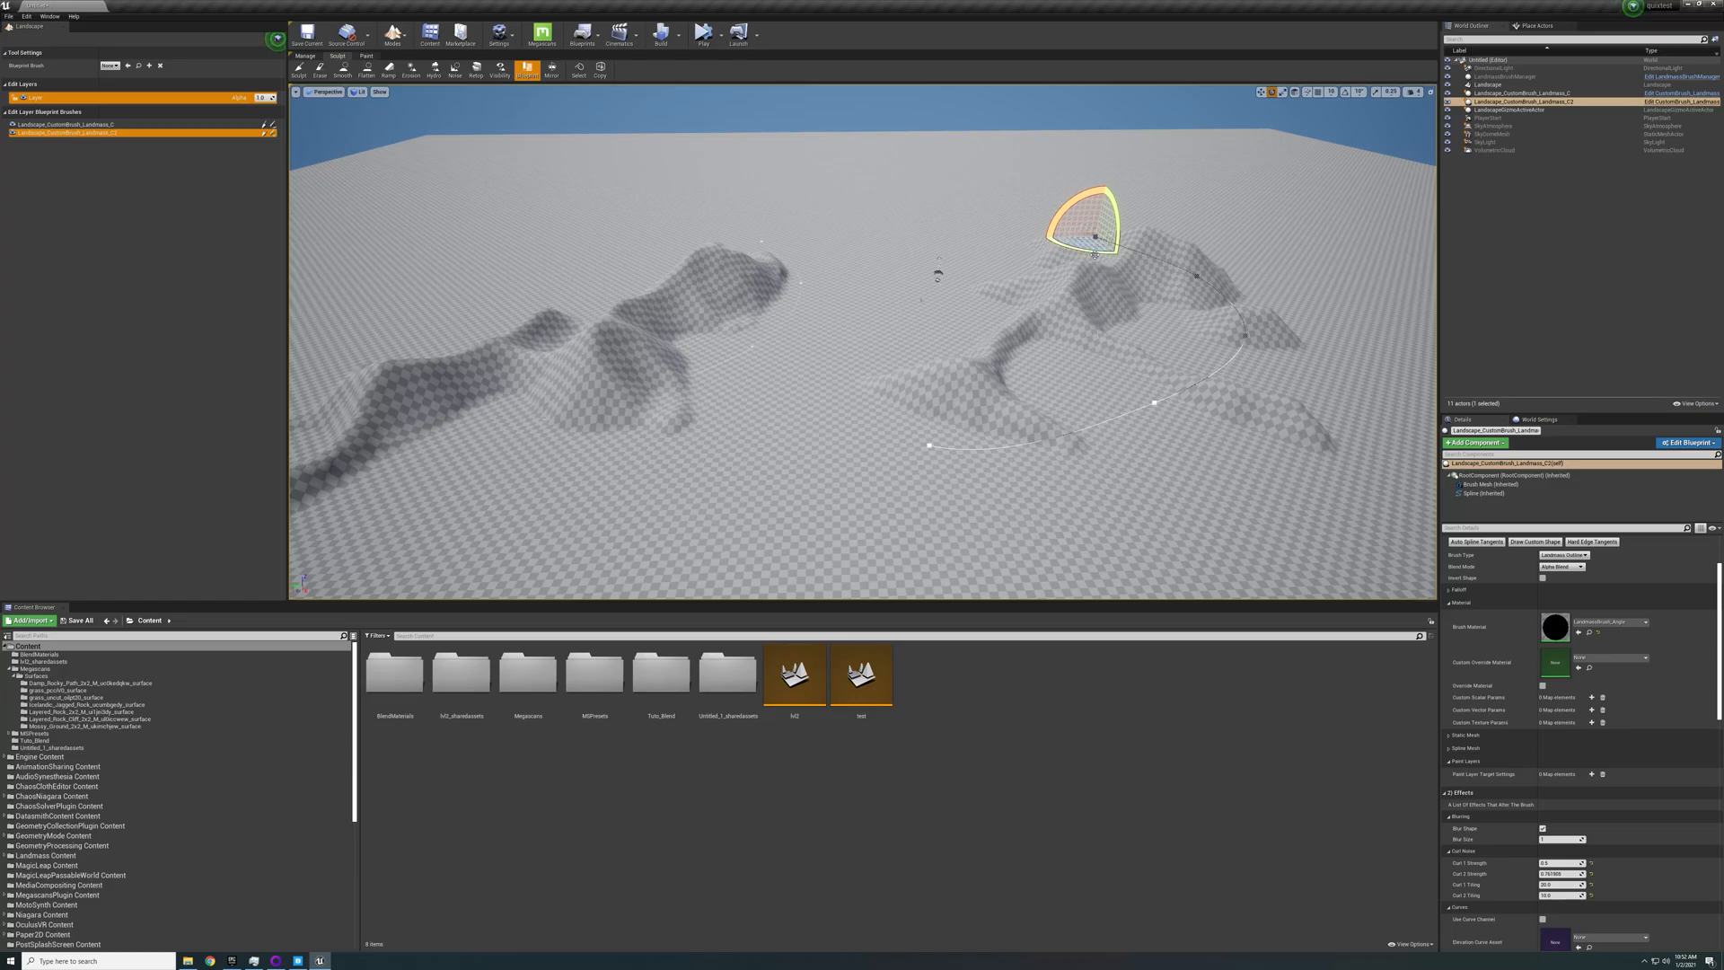
mouse_move(1094, 254)
left_mouse_down()
mouse_move(1123, 257)
mouse_move(1089, 232)
mouse_move(789, 178)
mouse_move(1104, 202)
mouse_move(1137, 234)
mouse_move(1101, 296)
left_mouse_up()
key("w")
key("e")
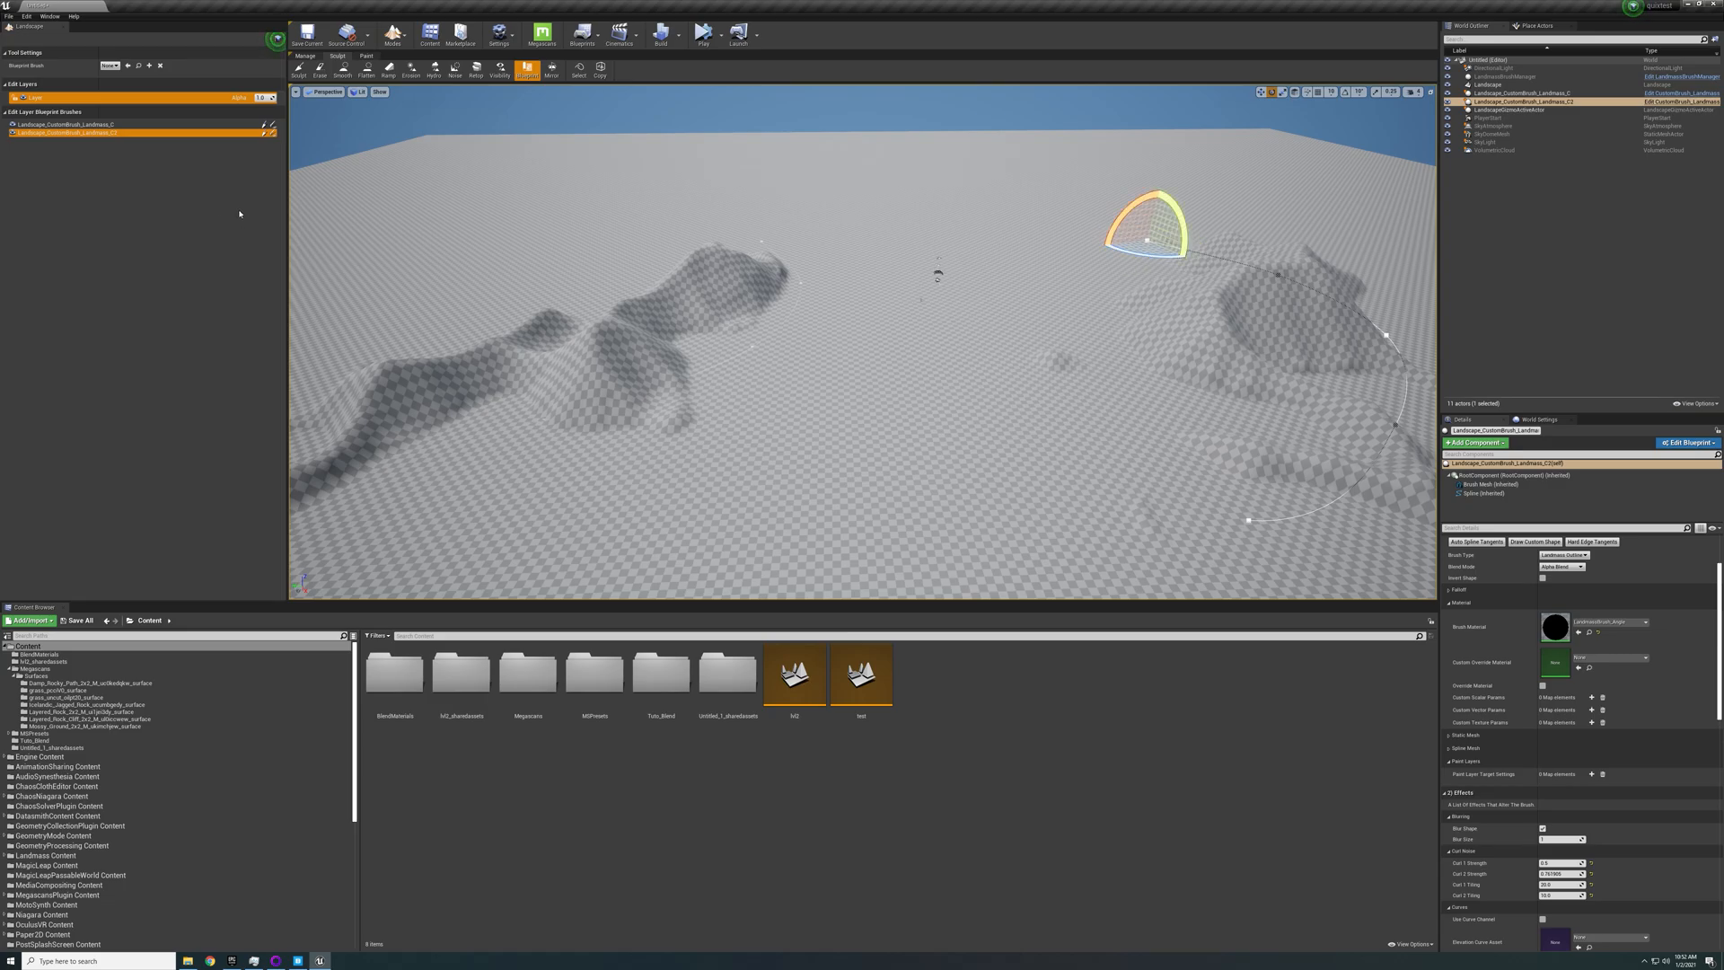
Create a second edit layer above the existing one
right_click(98, 84)
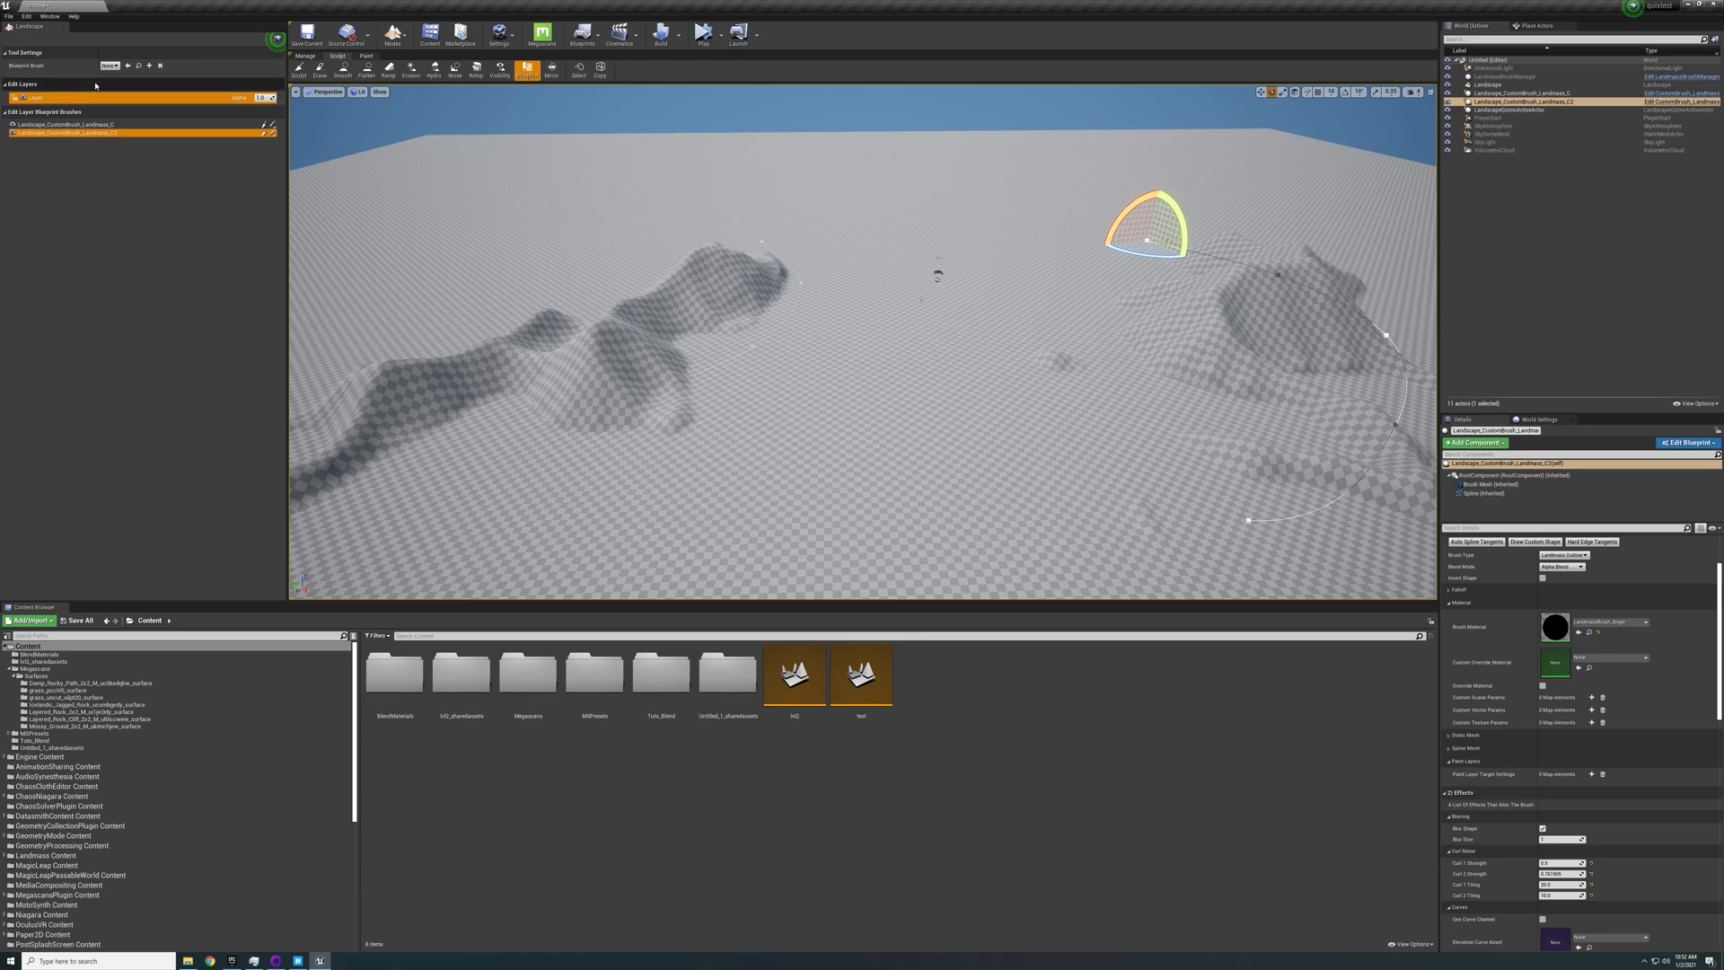
right_click(160, 98)
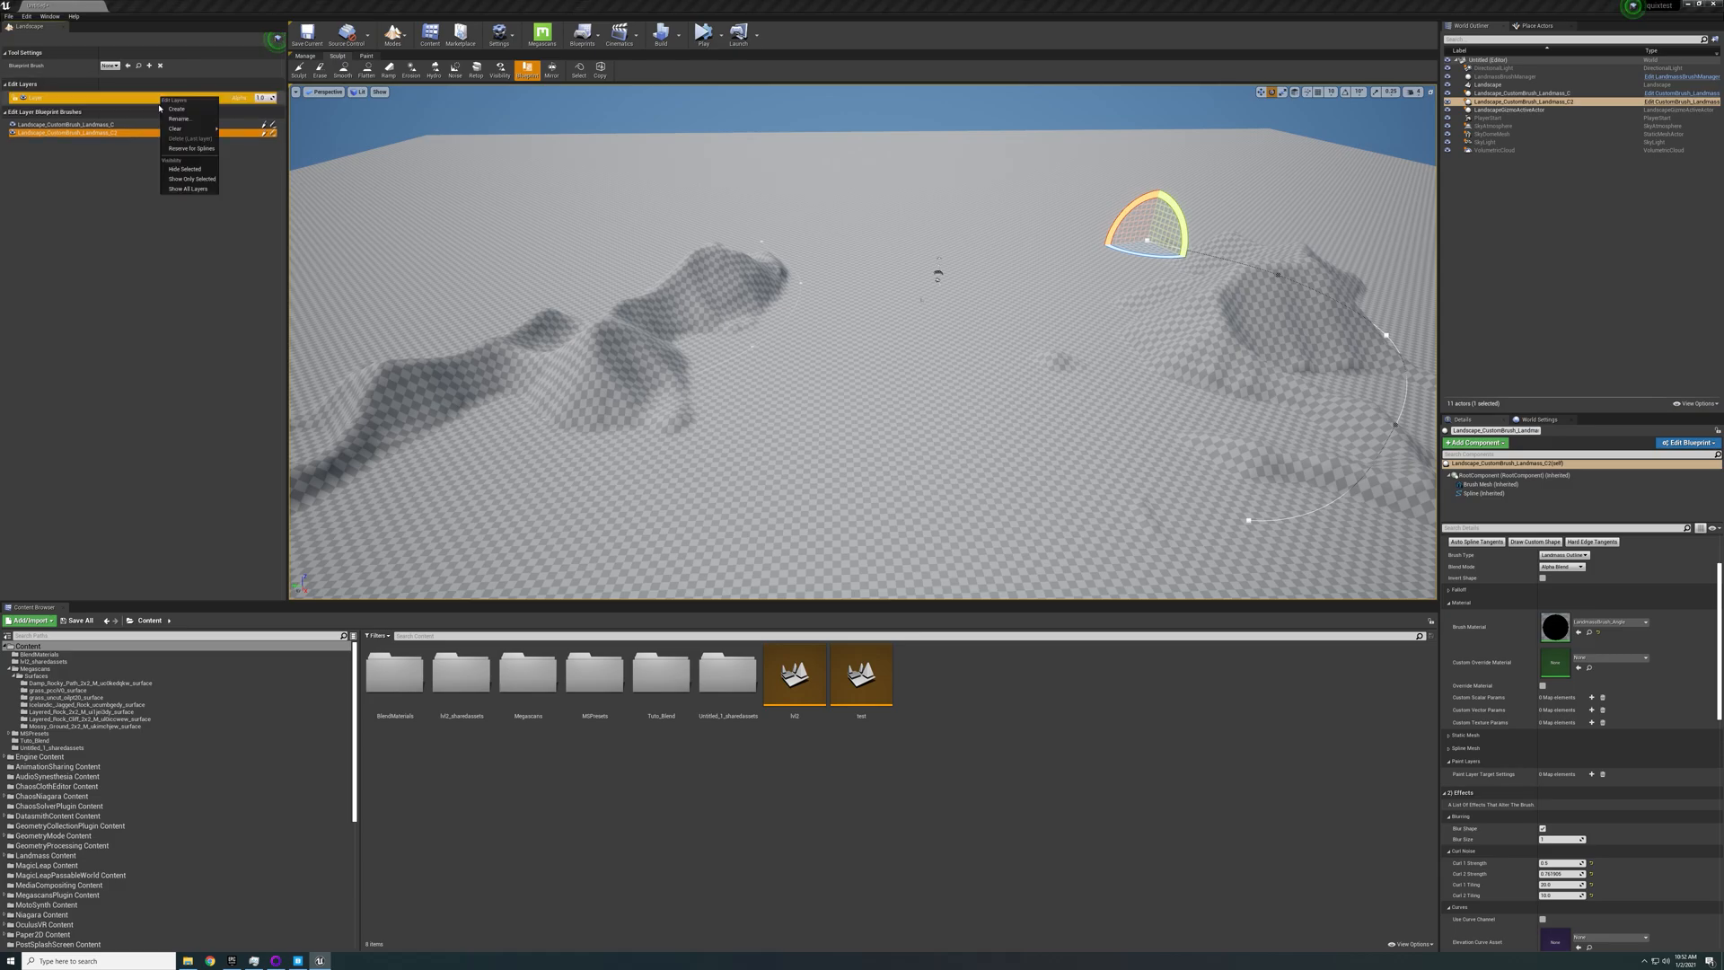
left_click(114, 141)
right_click(144, 101)
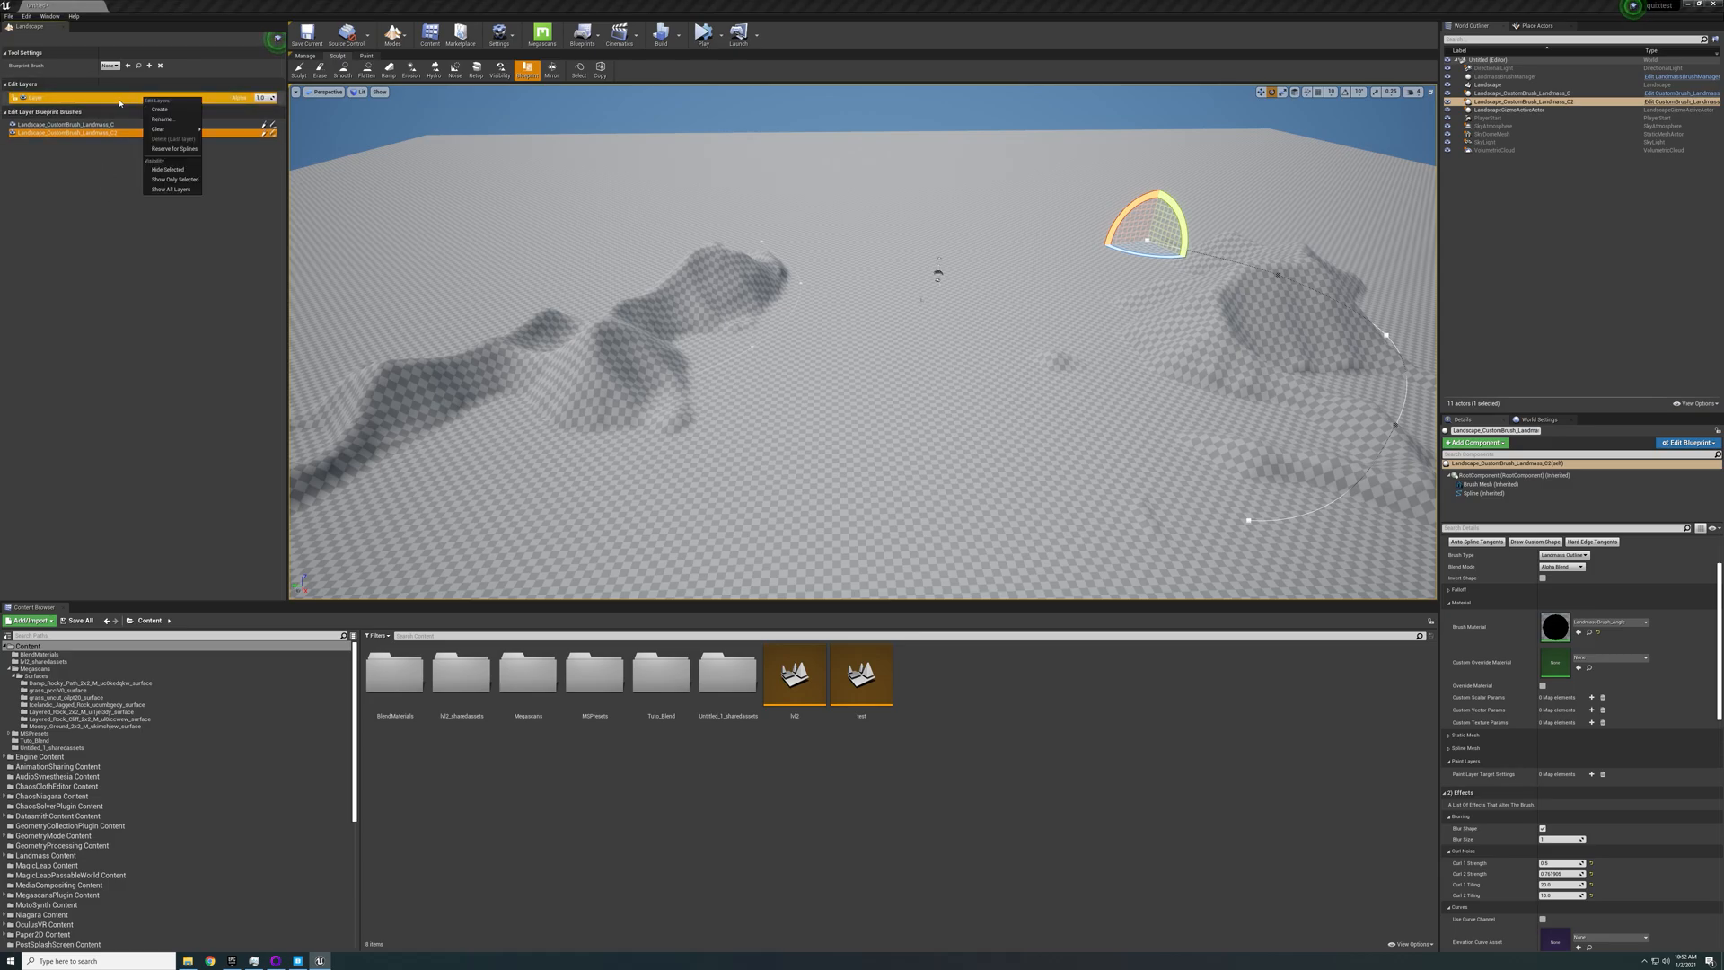
left_click(166, 110)
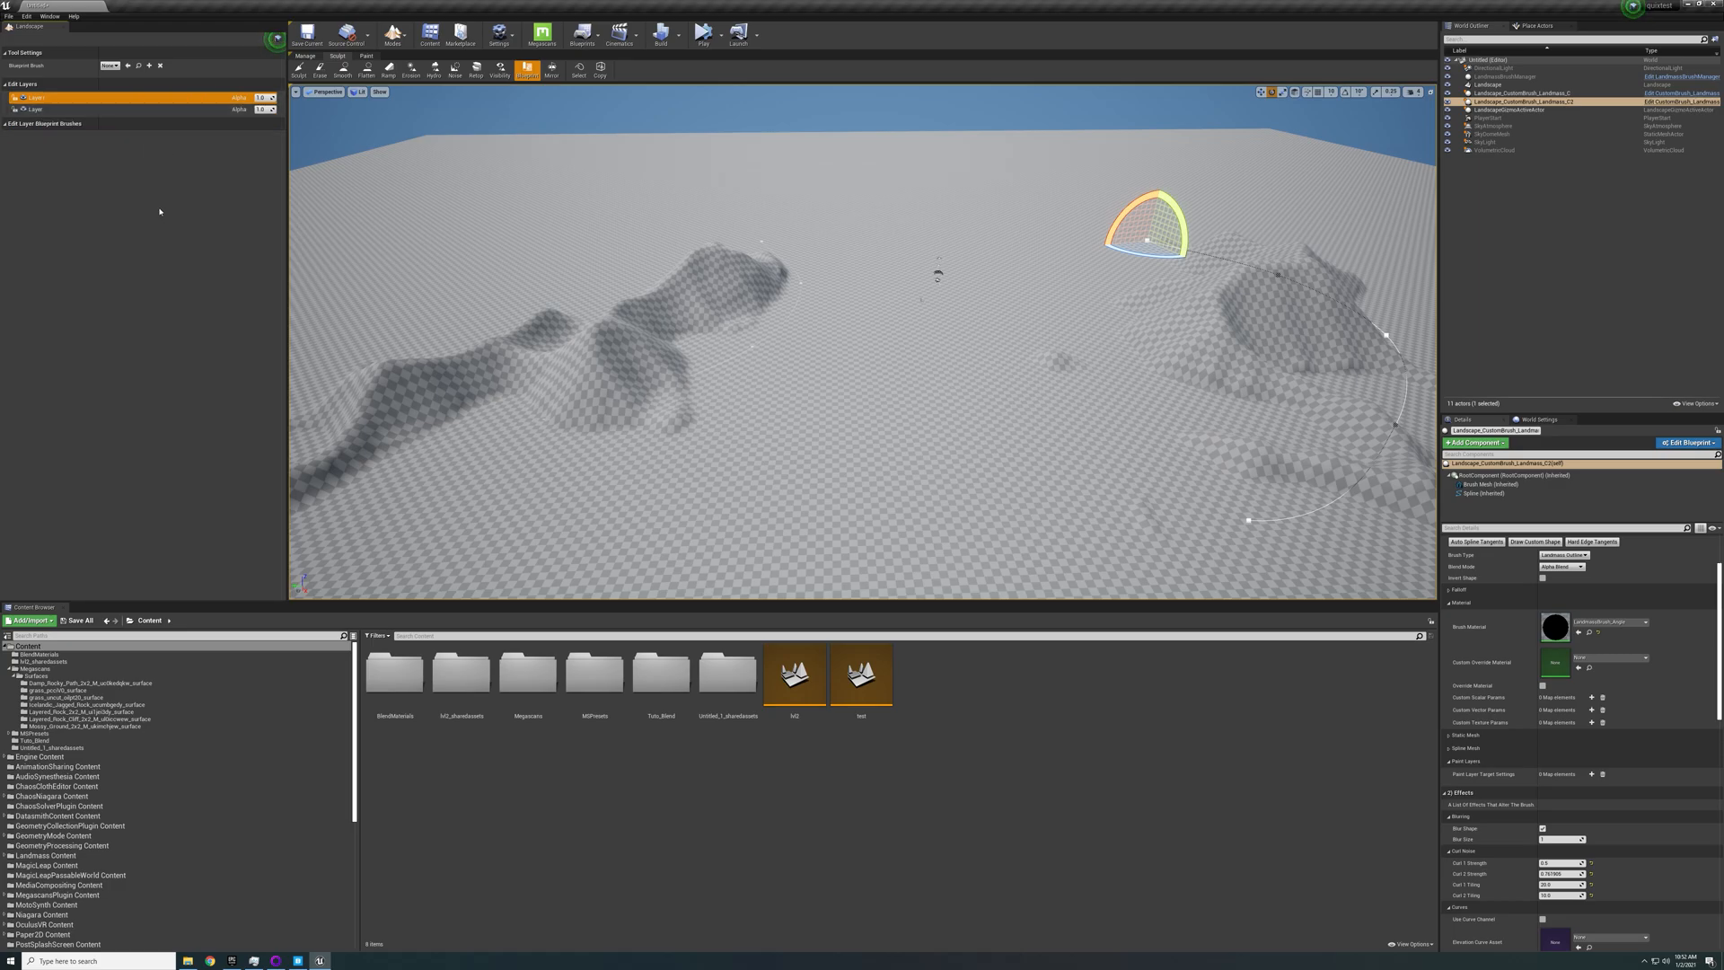
Place a CustomBrush_Landmass brush on the new edit layer, in front of the two existing mountains
left_click(113, 66)
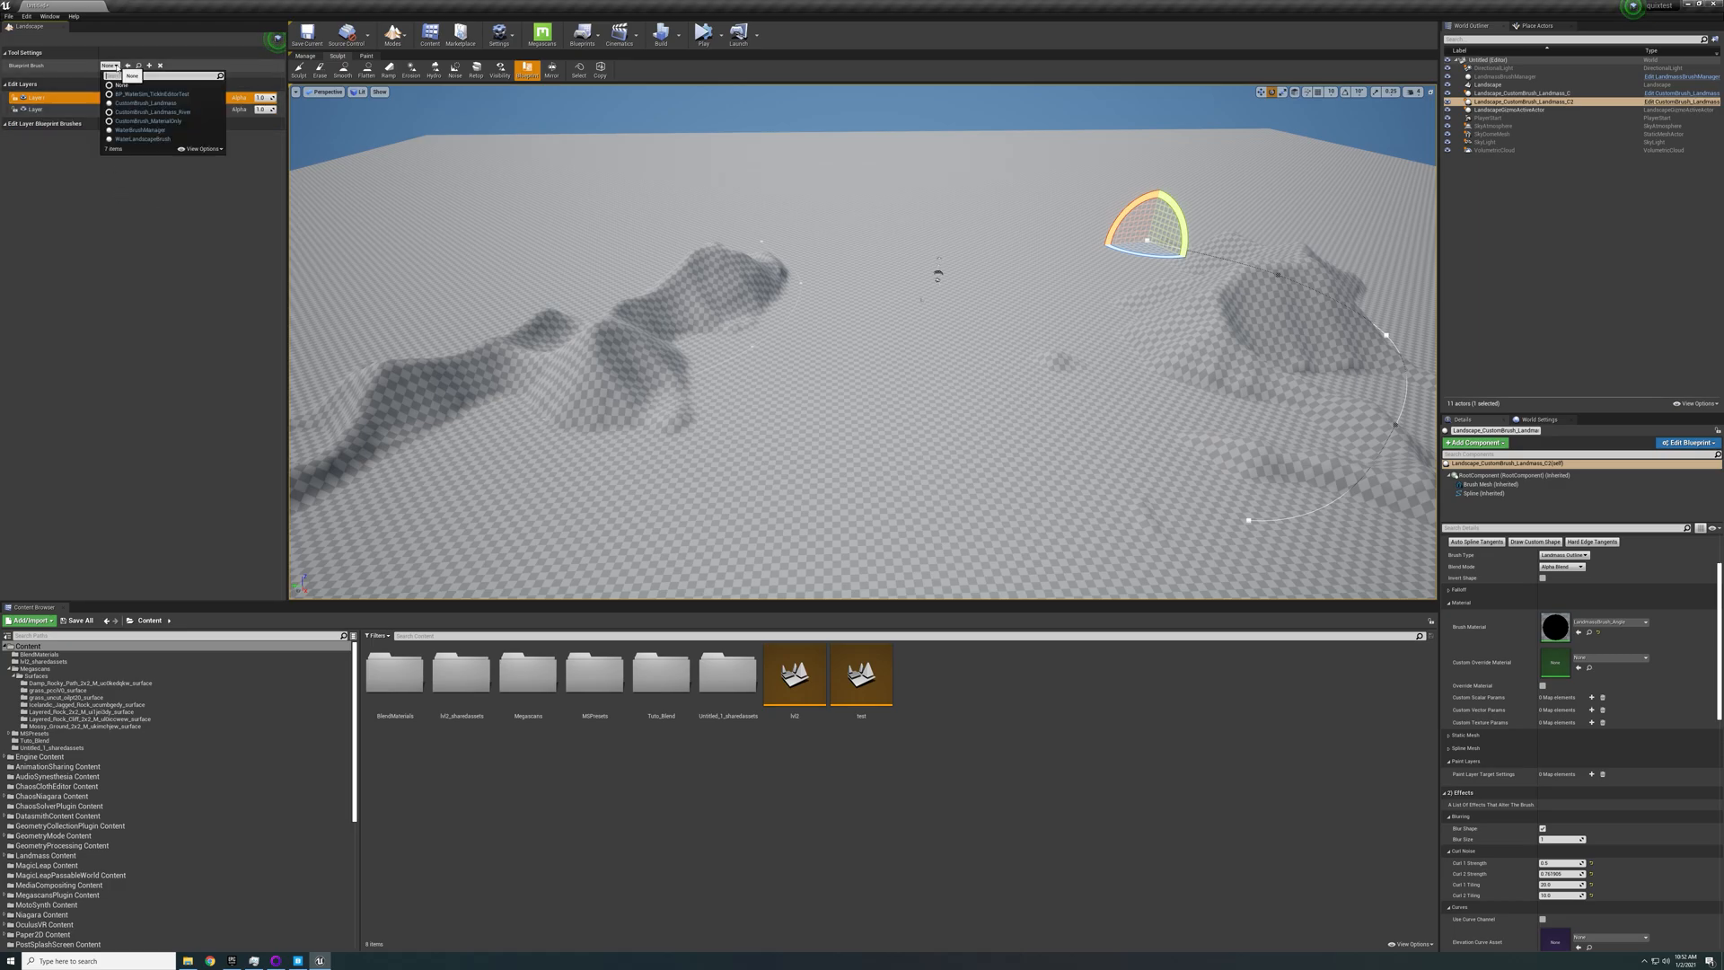
left_click(204, 331)
left_click(769, 249)
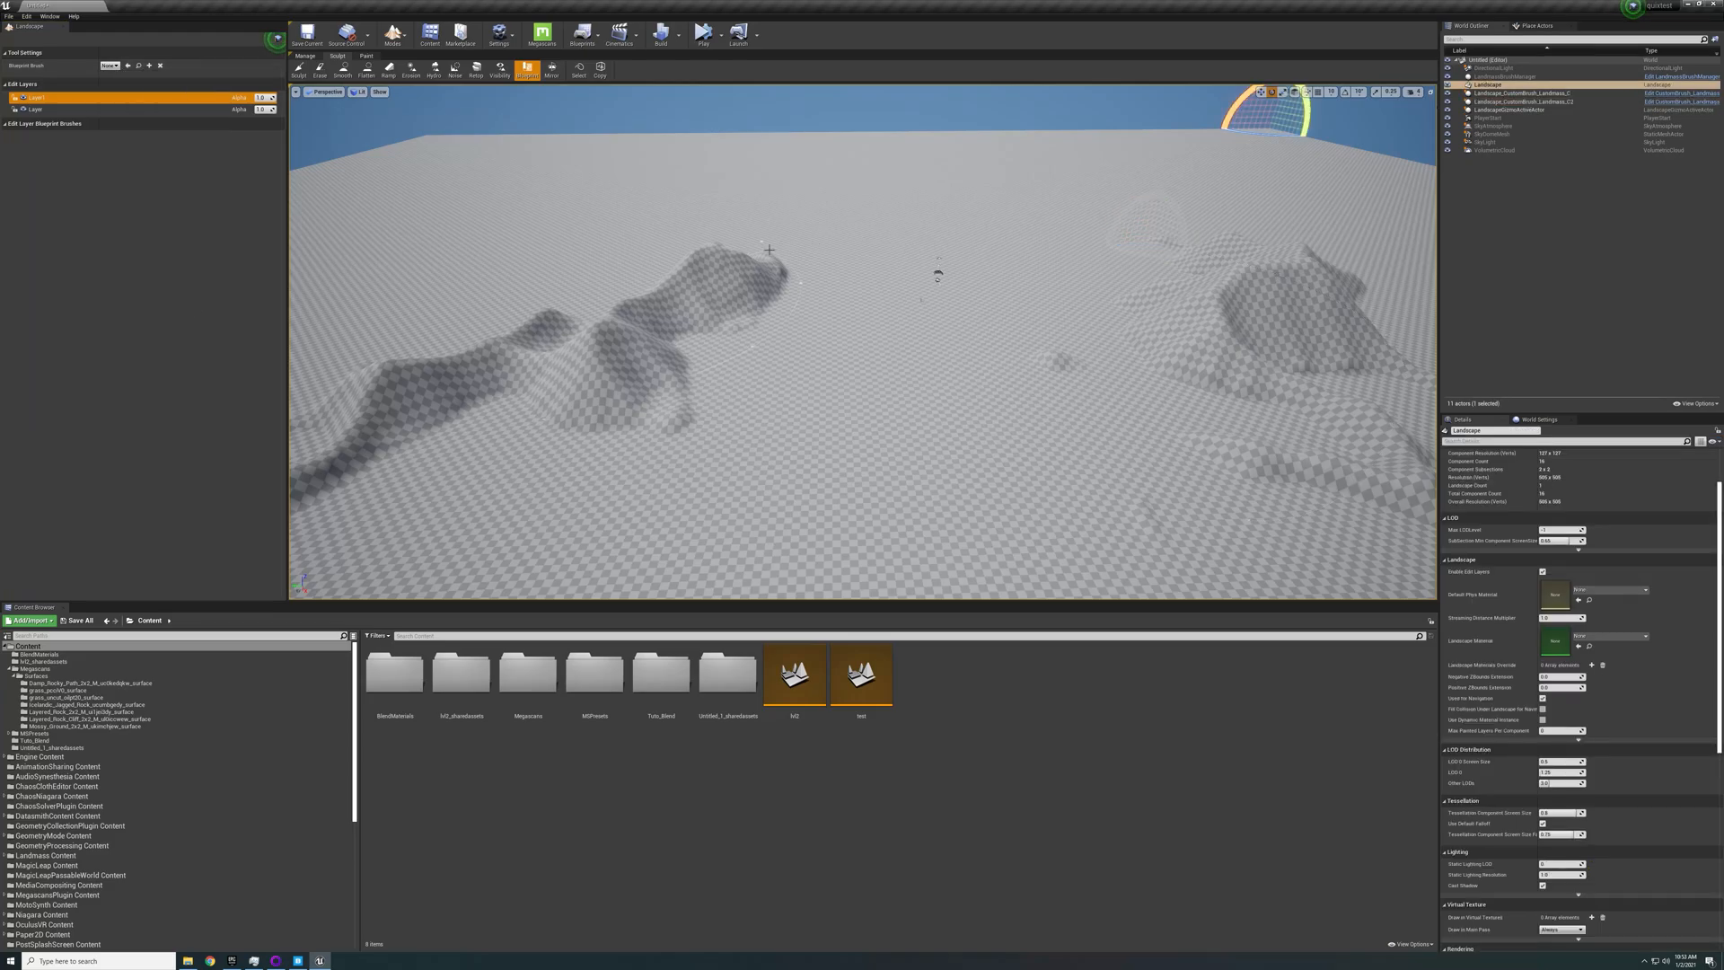
left_click(1522, 92)
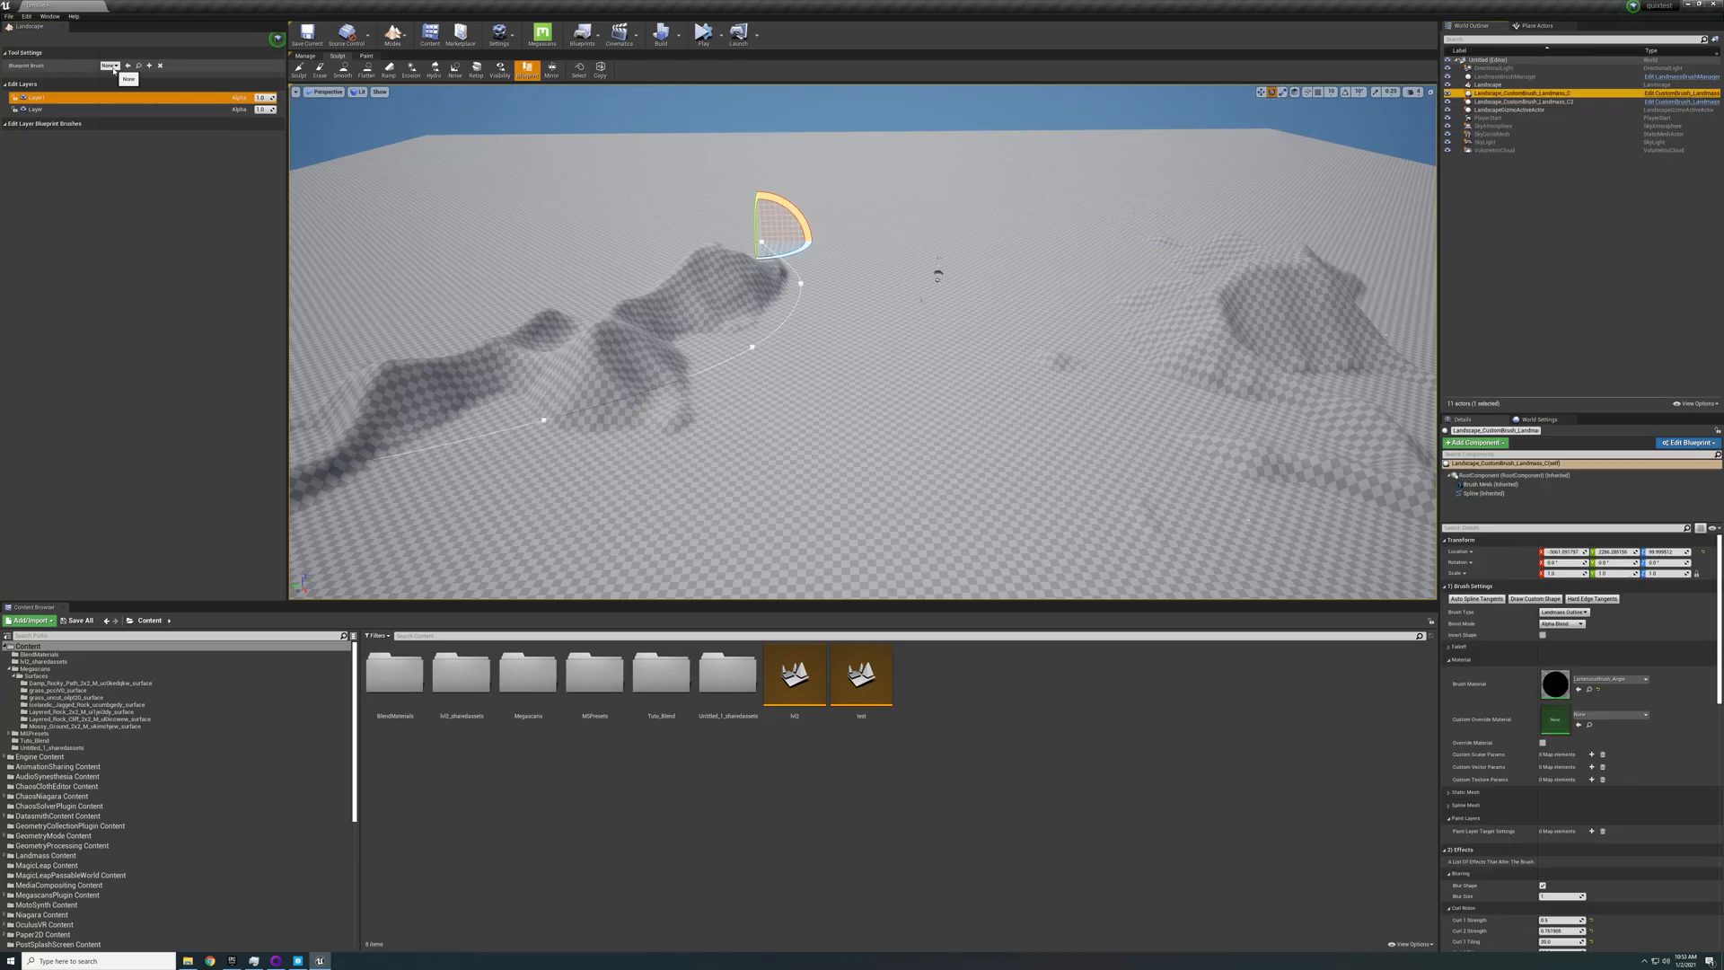
left_click(110, 65)
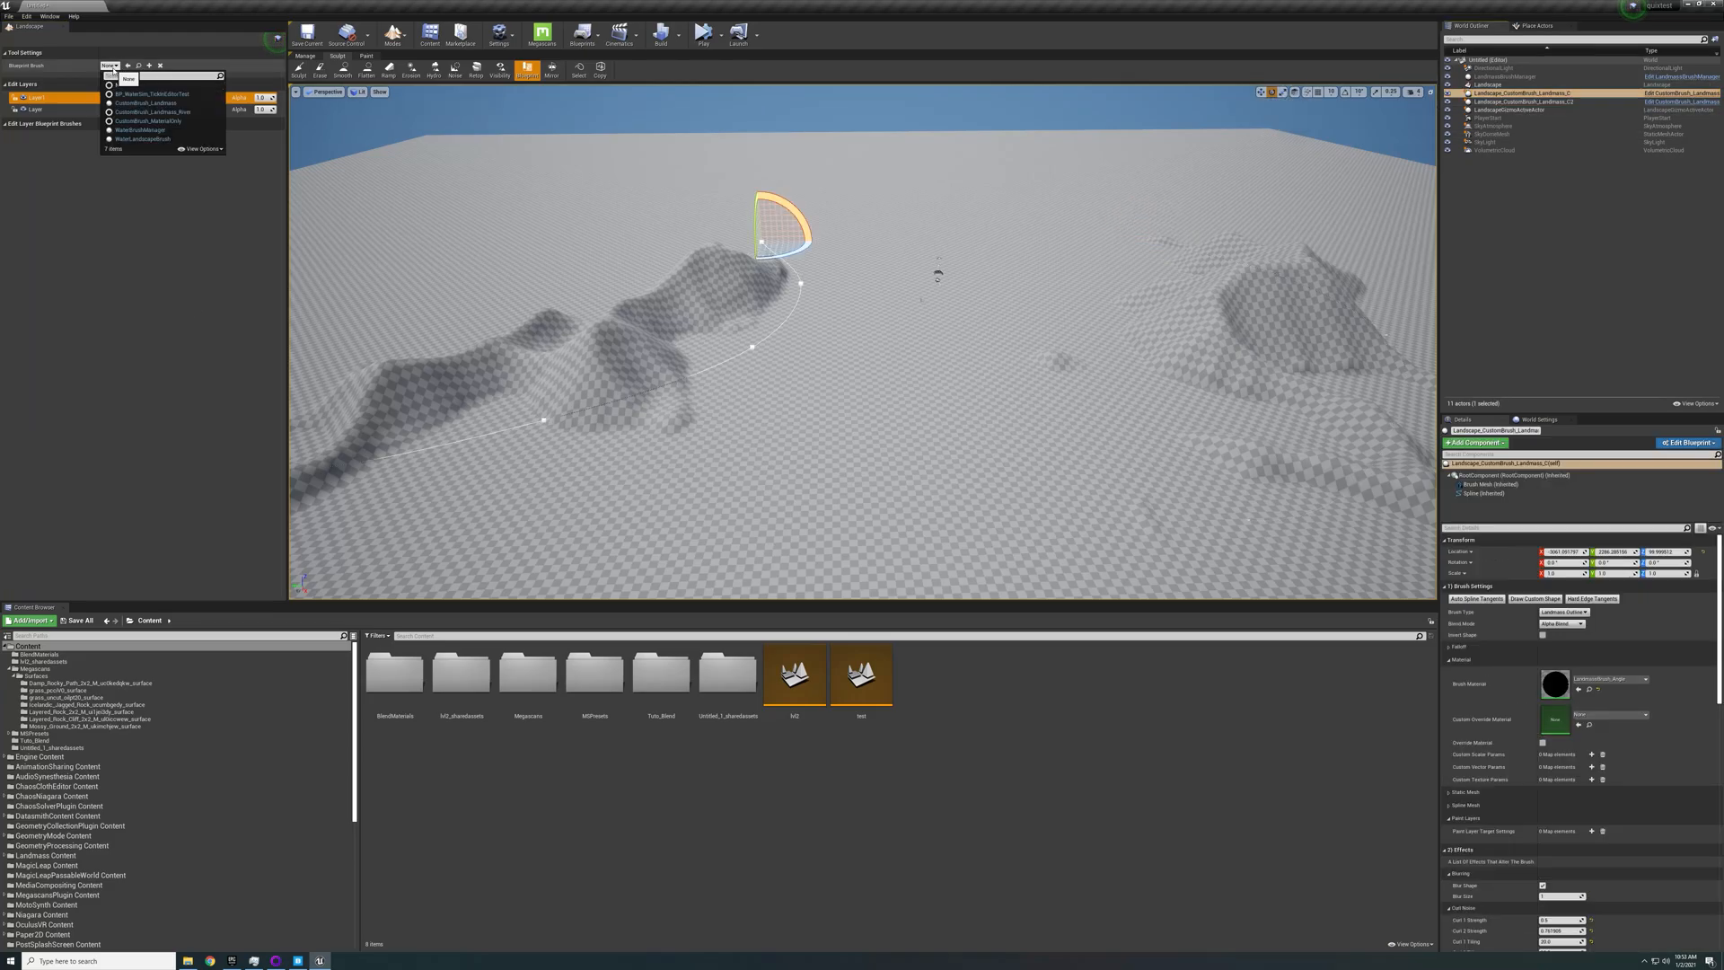
left_click(191, 104)
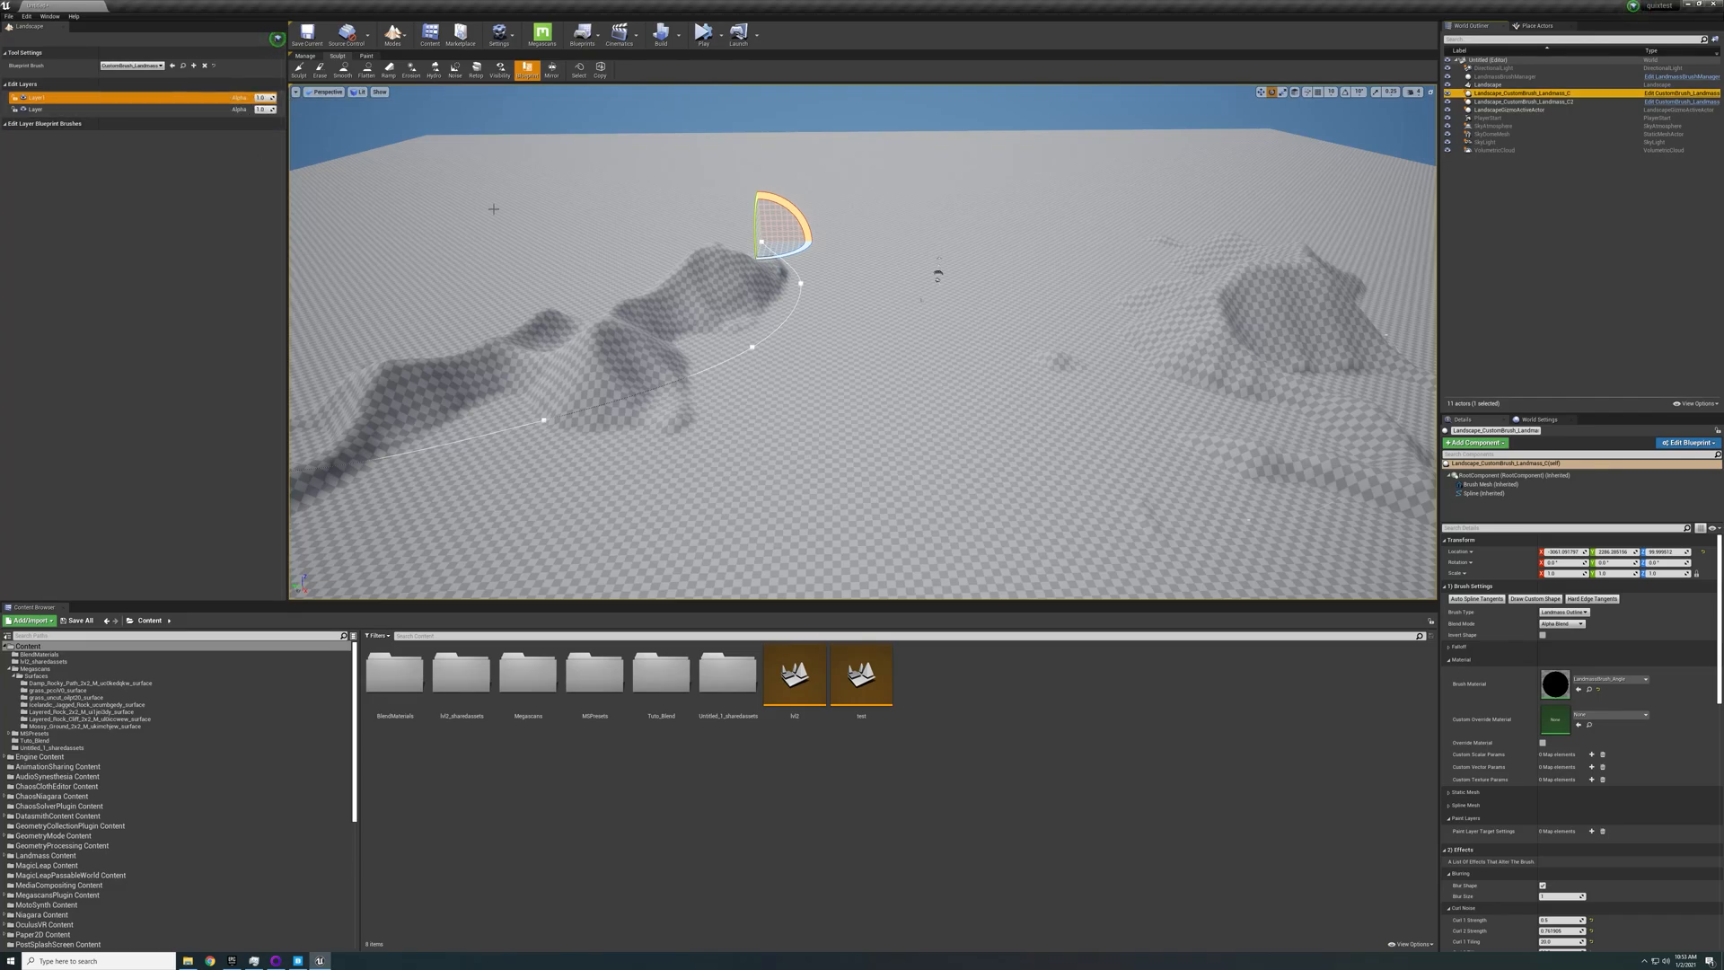
left_click(883, 393)
Reshape the new brush's base by pulling one front spline point outward and shifting the other front point inward
right_click_drag(880, 391, 880, 431)
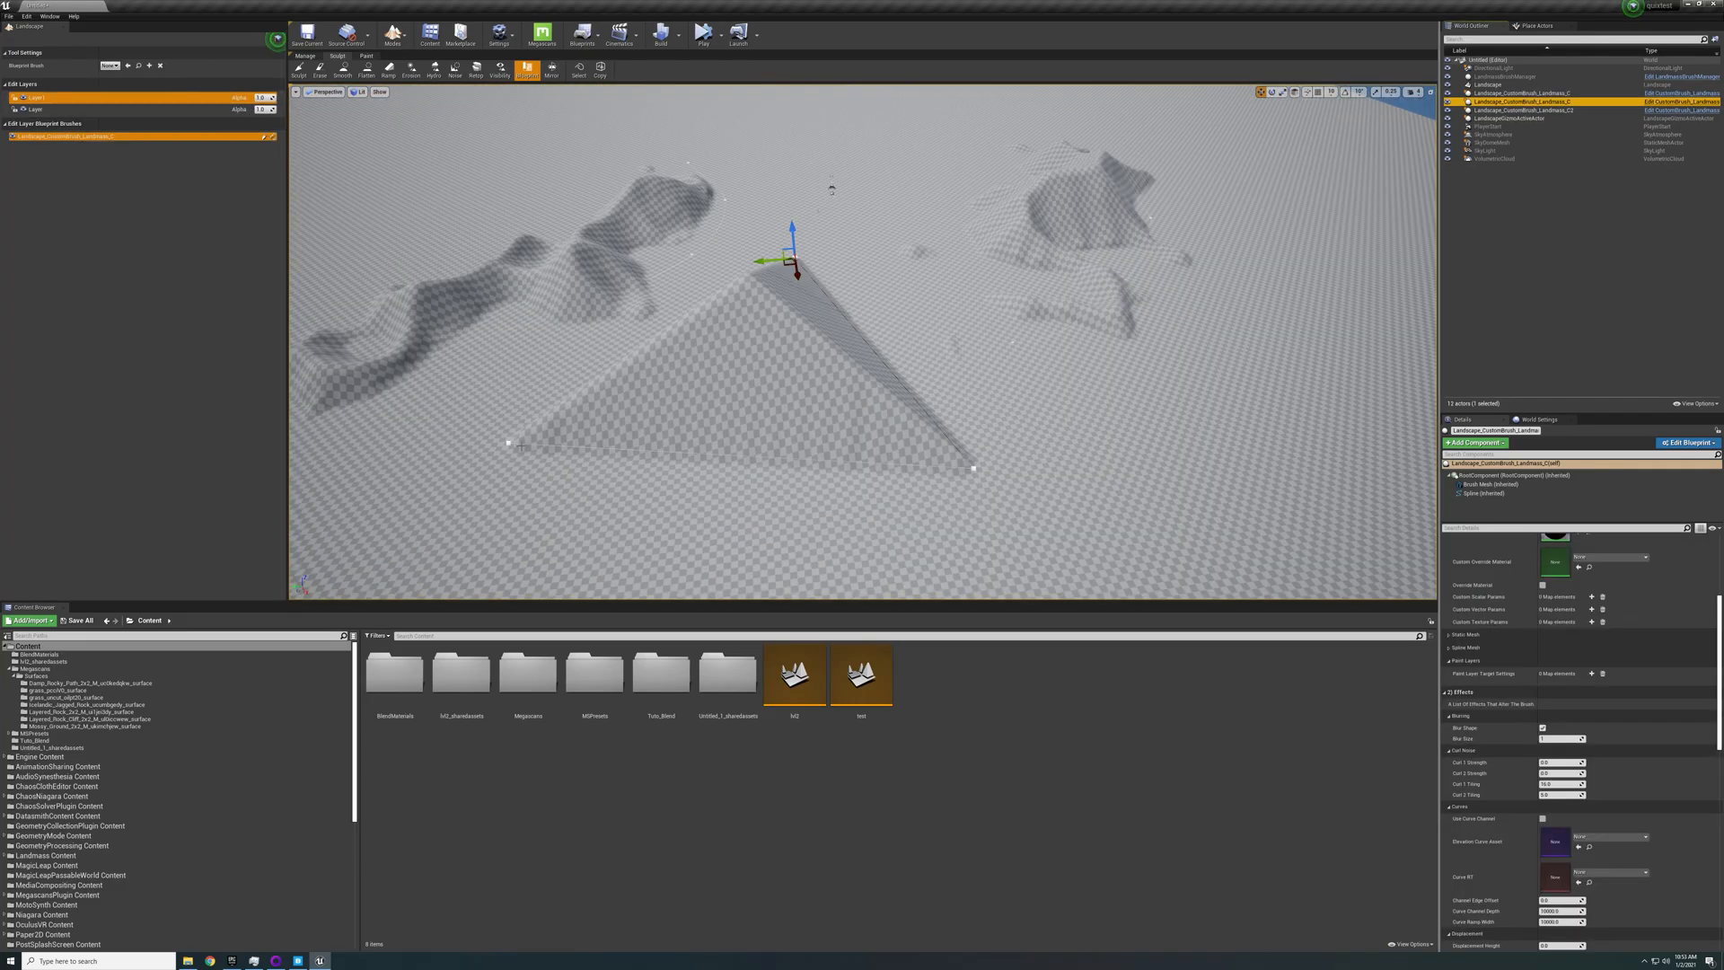
left_click(508, 443)
left_click_drag(493, 456, 395, 548)
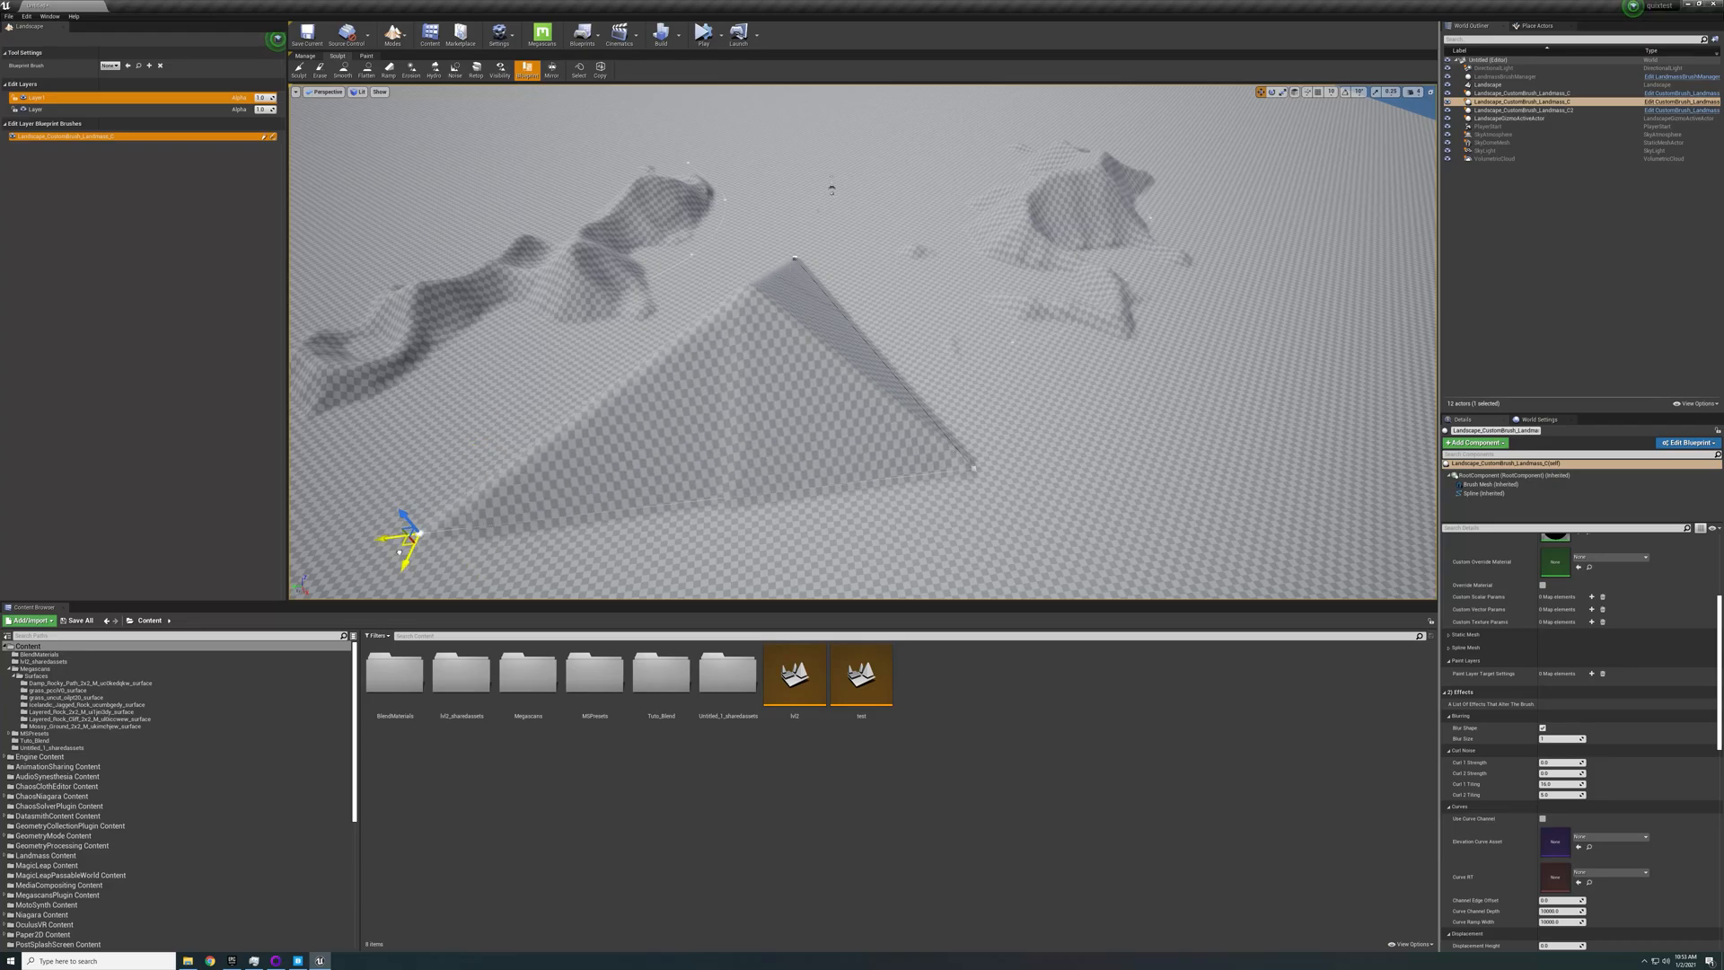
left_click(974, 473)
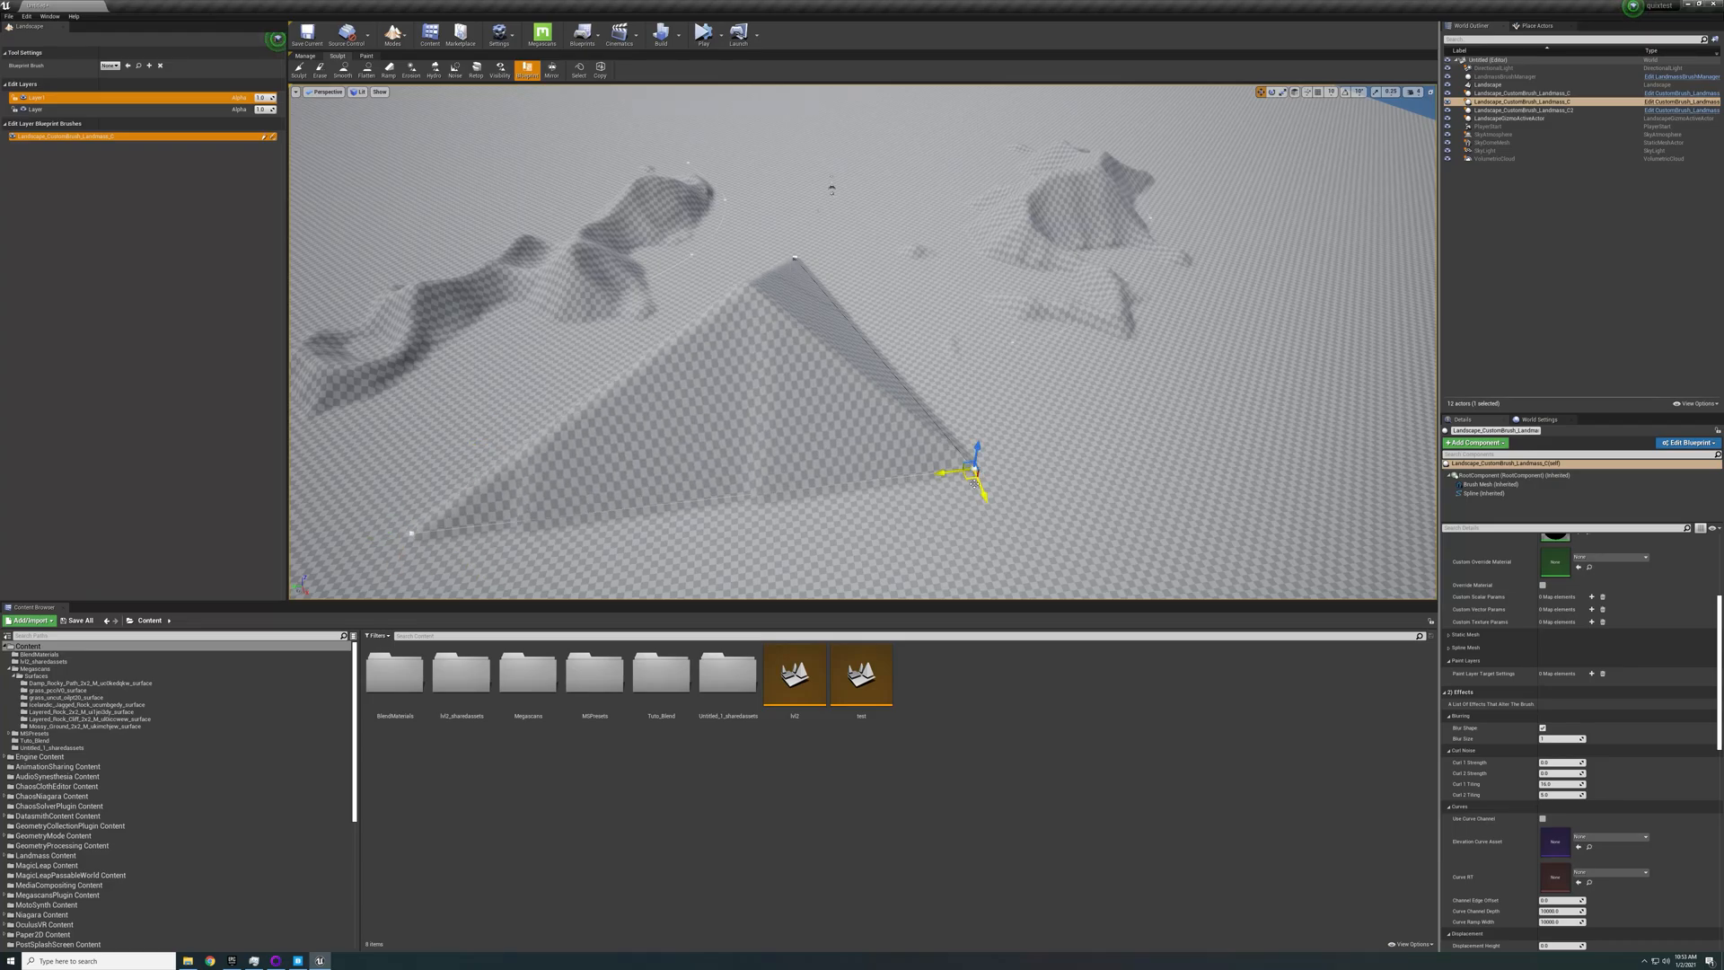
mouse_move(968, 485)
left_mouse_down()
mouse_move(870, 498)
mouse_move(823, 478)
left_mouse_up()
Increase the new brush's Curl 1 Strength to turn the plain pyramid into an irregular mountain
scroll(1581, 718, "down", 2)
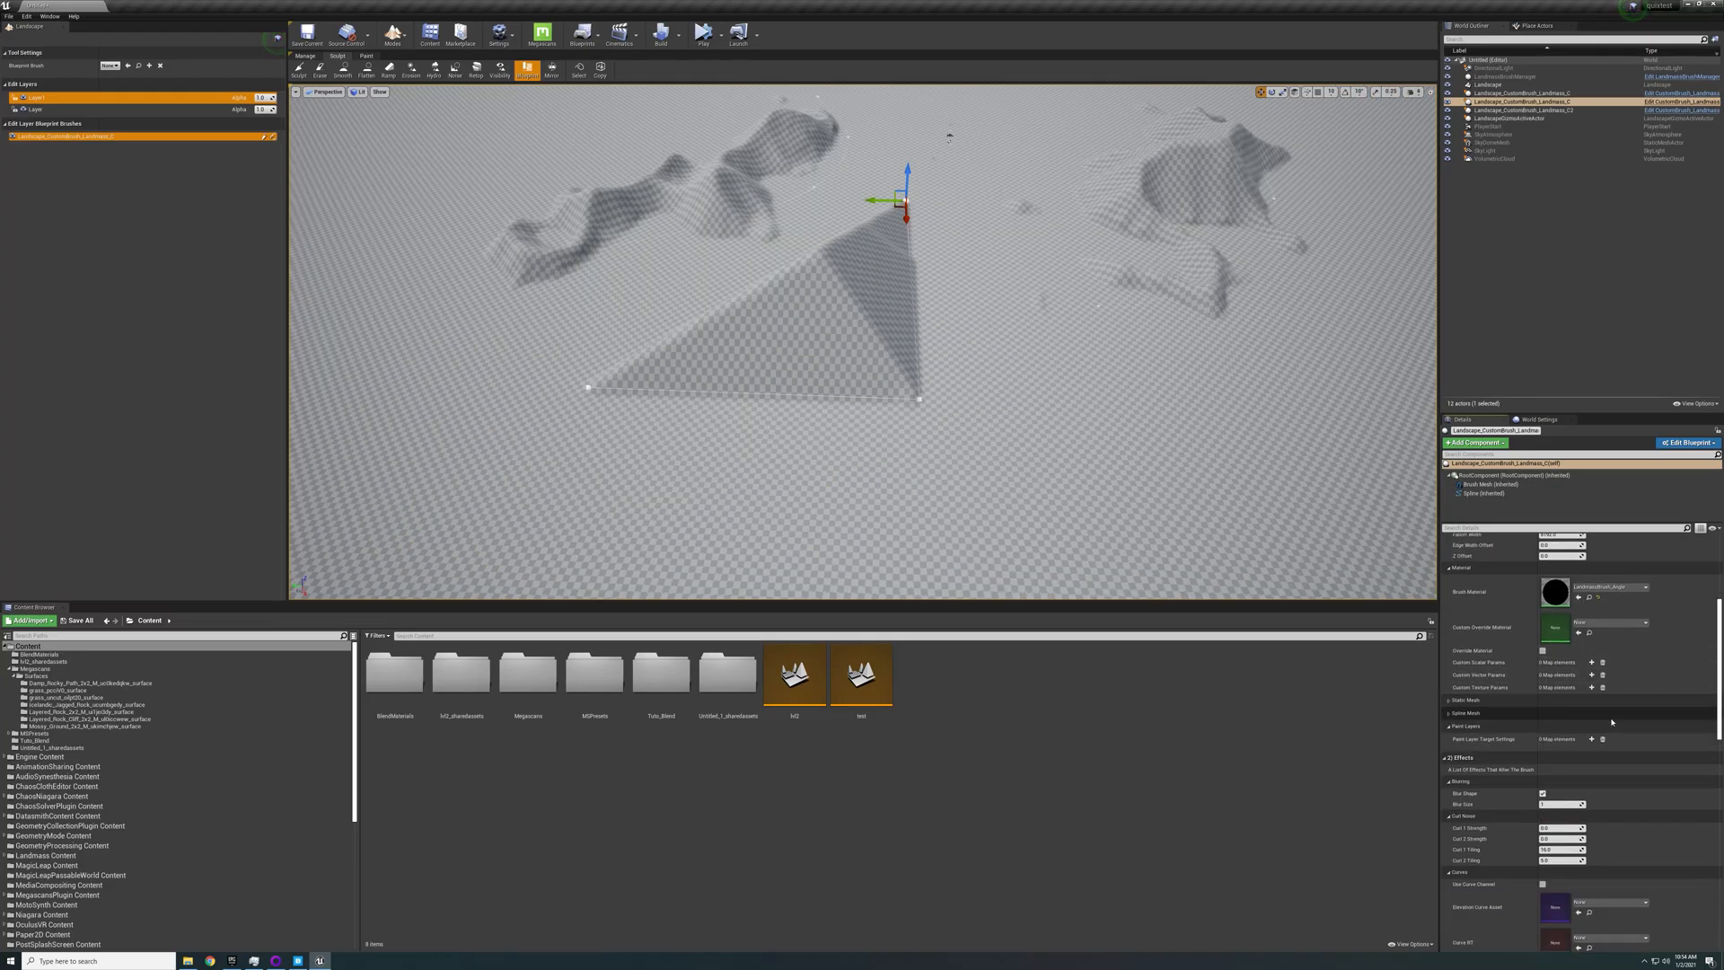
left_click(1567, 828)
type("5")
key("Return")
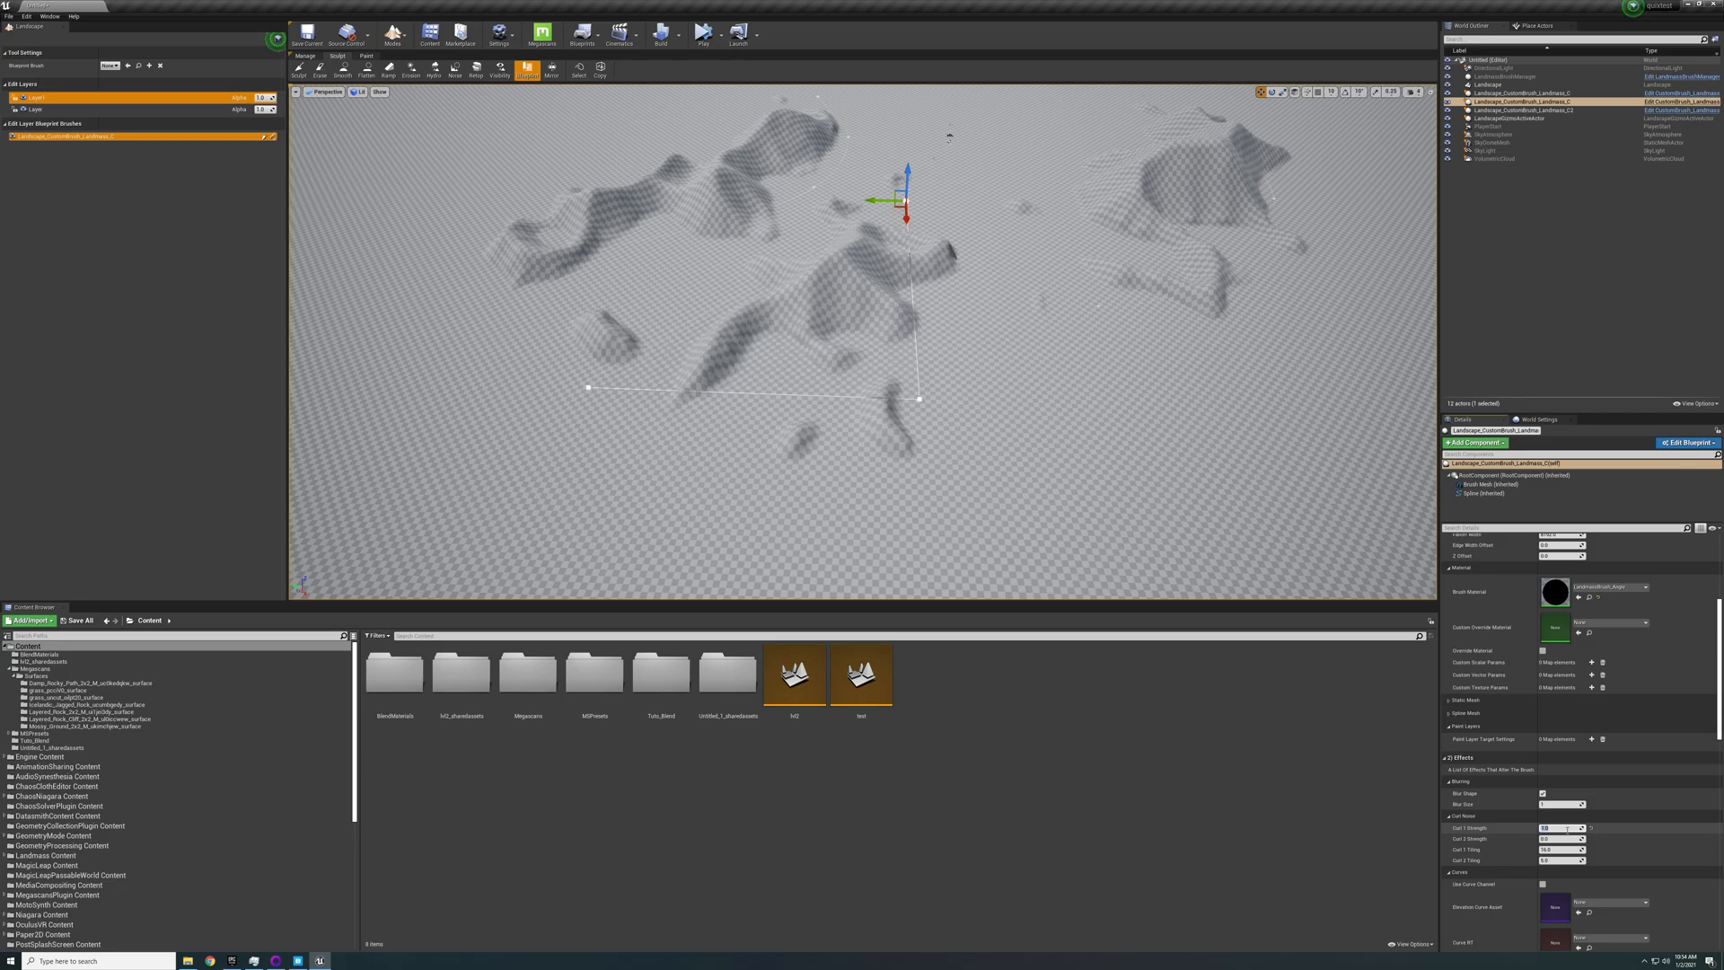
key("Return")
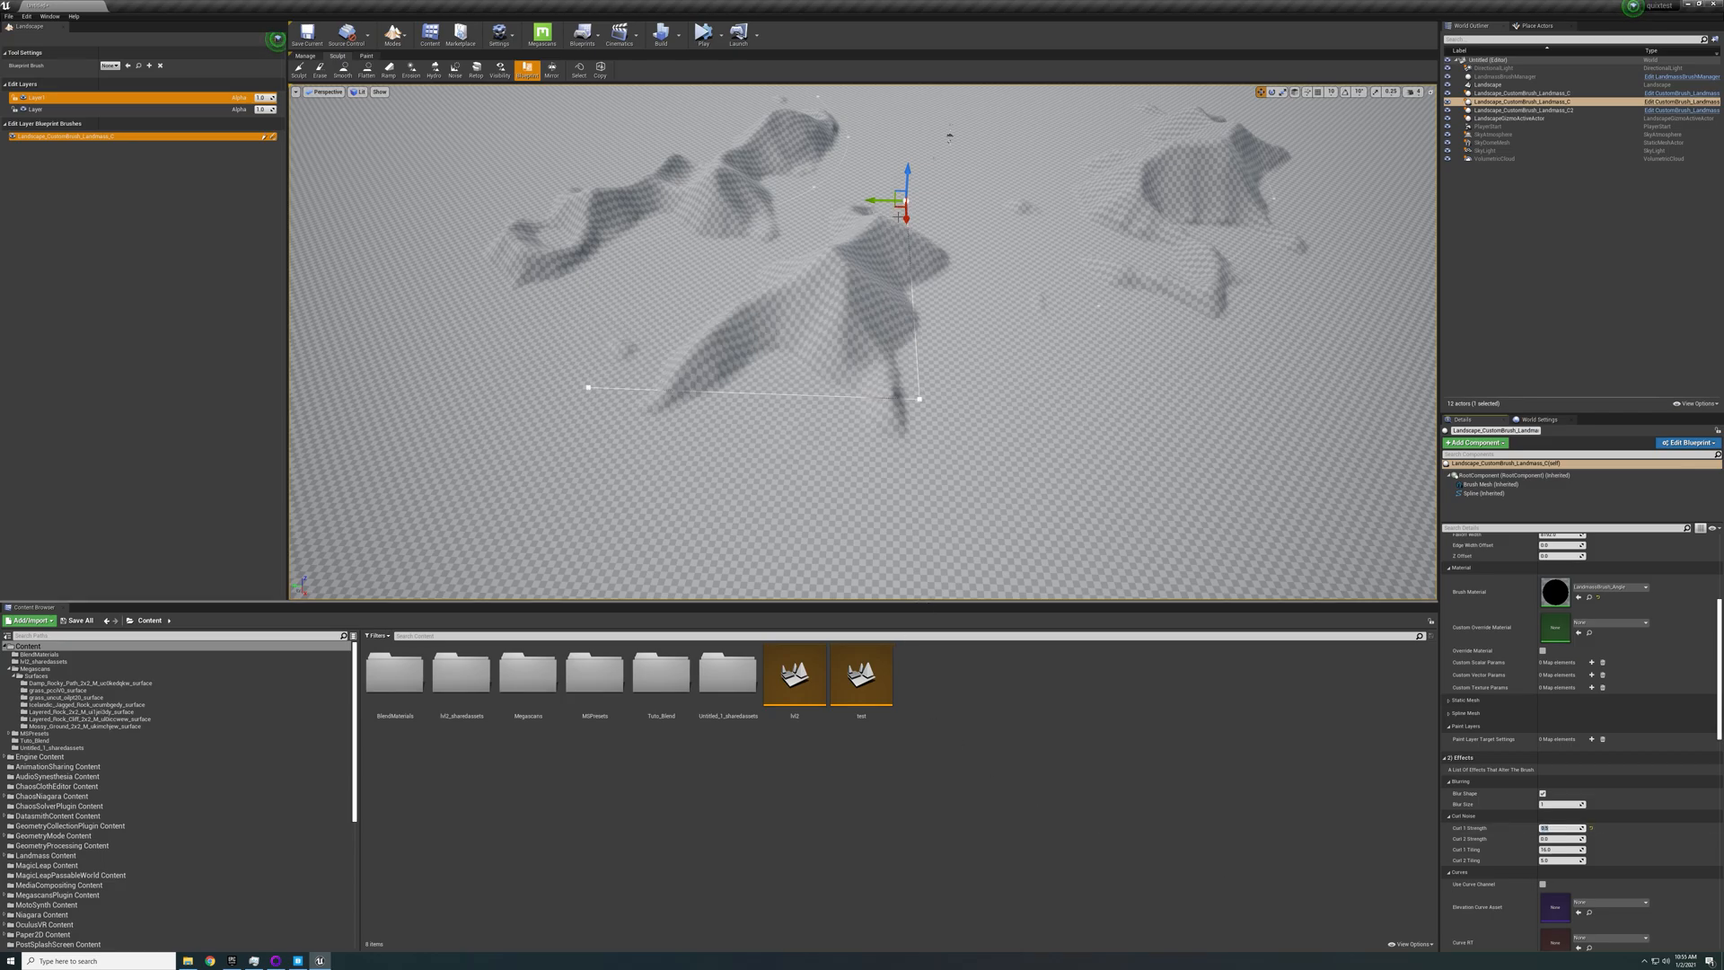
Move the new brush over the first mountain, and toggle its edit layer's visibility to compare the terrain
mouse_move(899, 213)
left_mouse_down()
mouse_move(925, 205)
mouse_move(847, 132)
mouse_move(923, 161)
mouse_move(820, 128)
mouse_move(898, 146)
mouse_move(909, 166)
mouse_move(844, 133)
left_mouse_up()
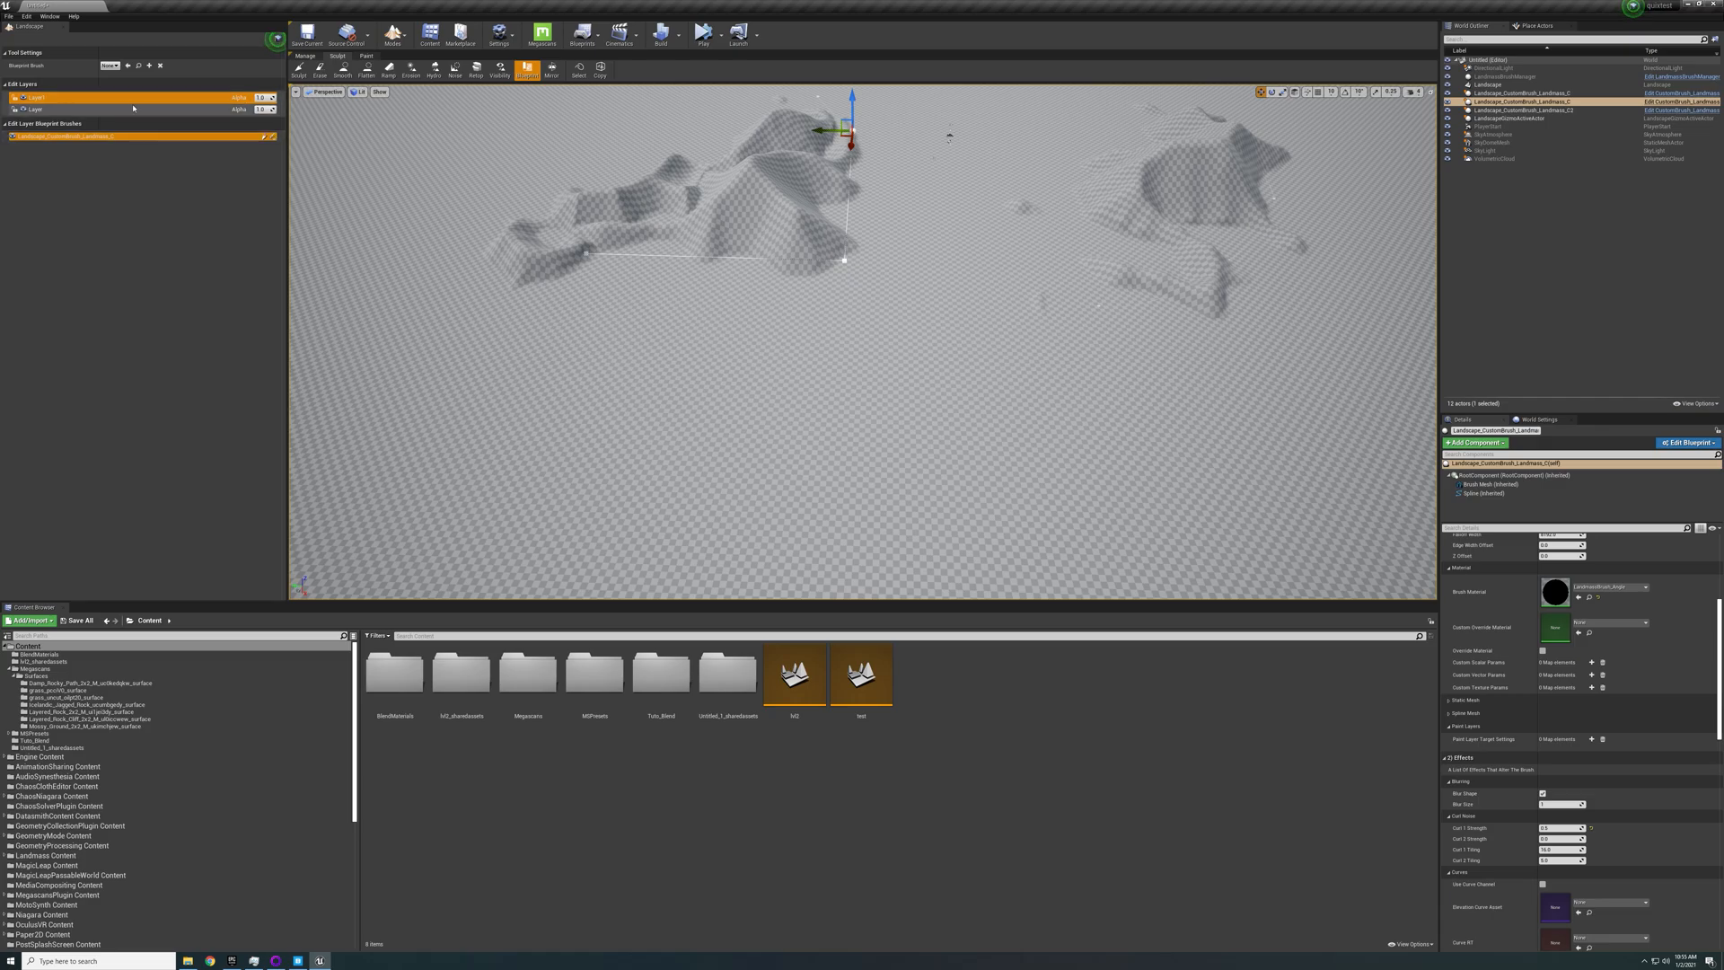
left_click(23, 98)
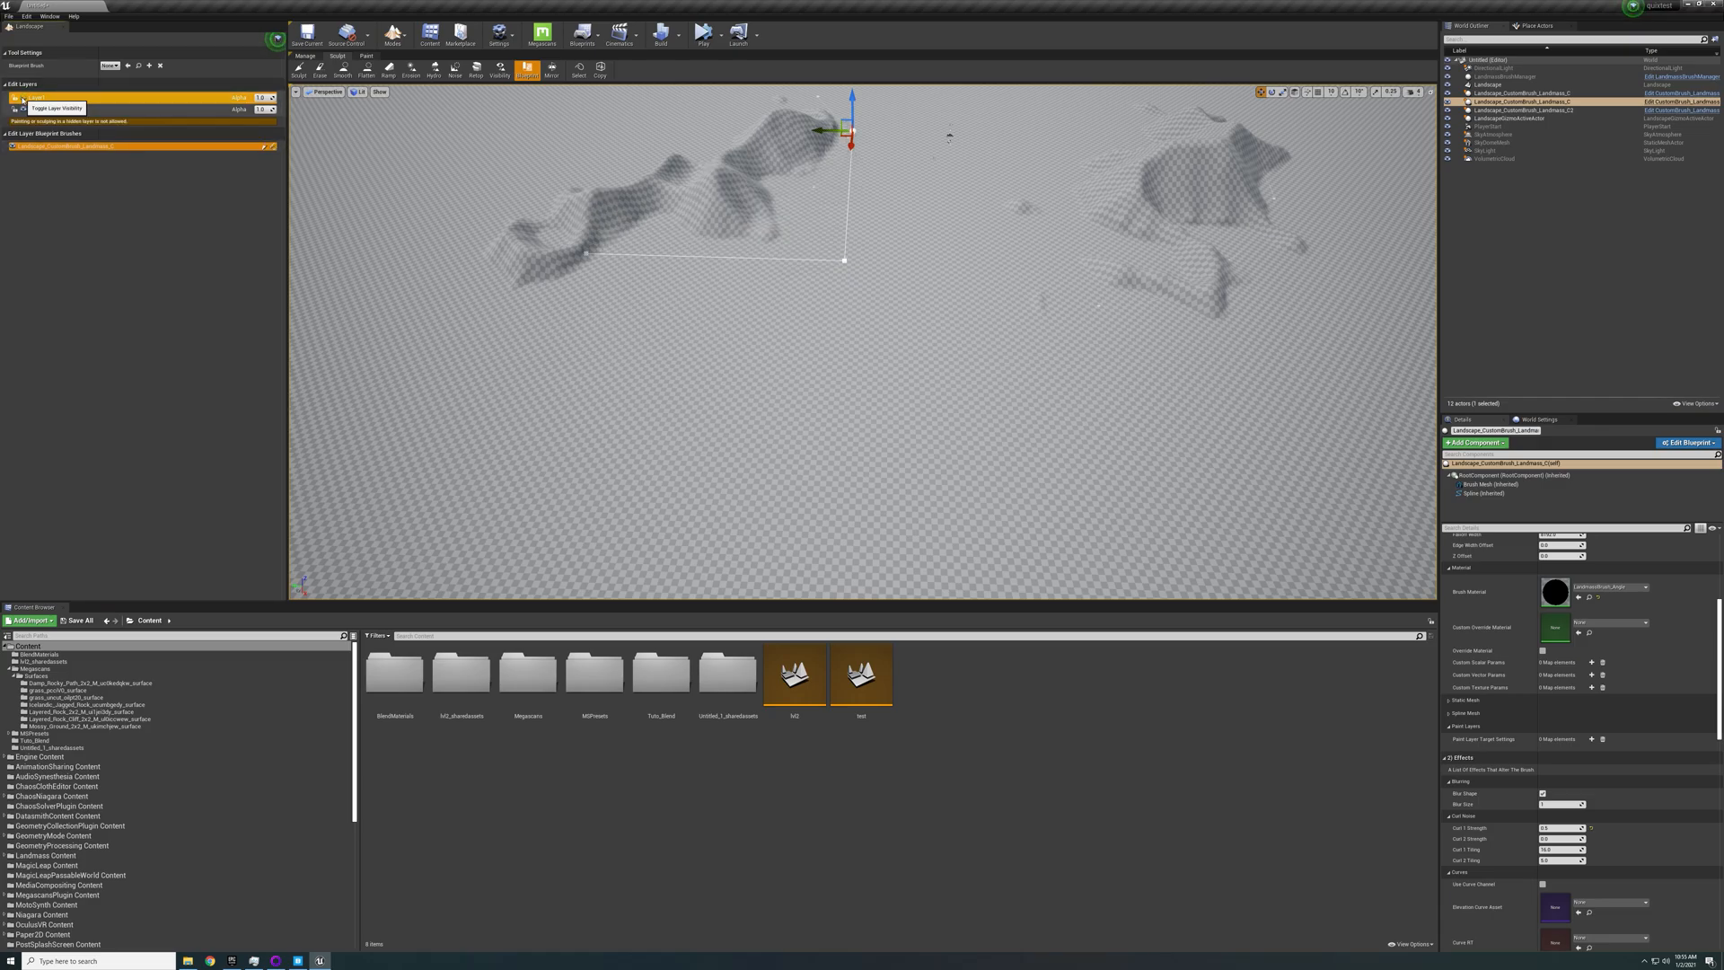
left_click(22, 98)
left_click(23, 100)
left_click(23, 100)
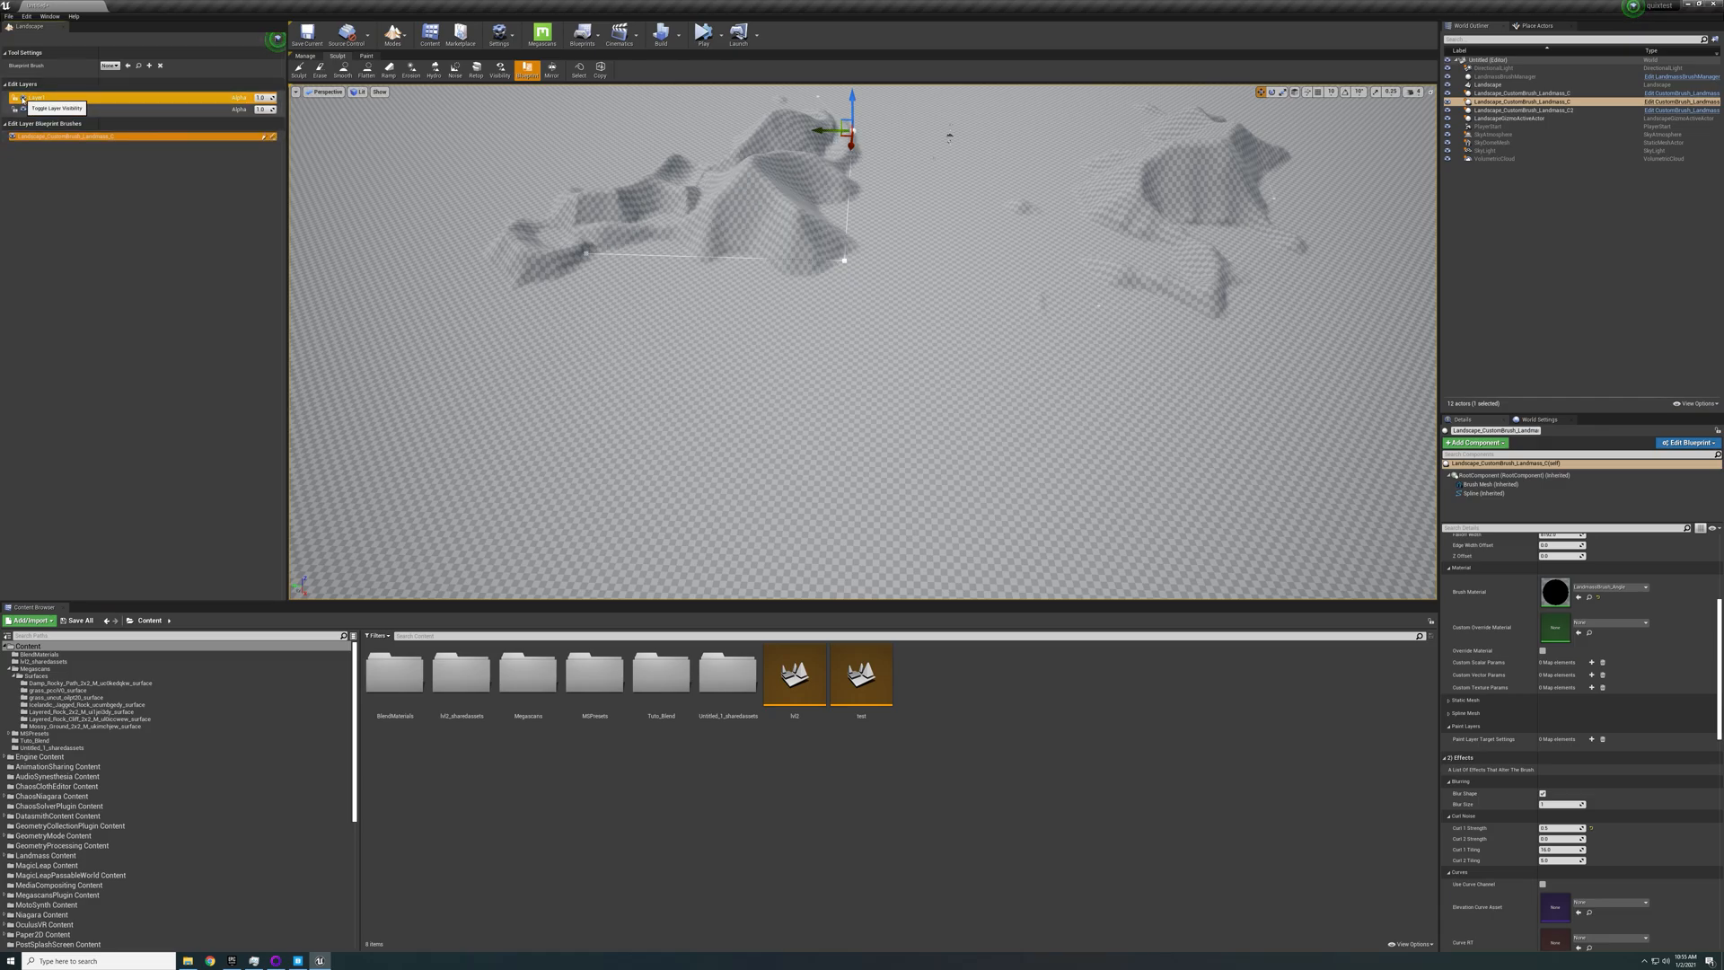
Move the brush onto the second mountain, and toggle its edit layer off and on again
mouse_move(847, 131)
left_mouse_down()
mouse_move(832, 135)
mouse_move(993, 185)
mouse_move(959, 148)
mouse_move(967, 216)
mouse_move(1108, 209)
mouse_move(1117, 181)
left_mouse_up()
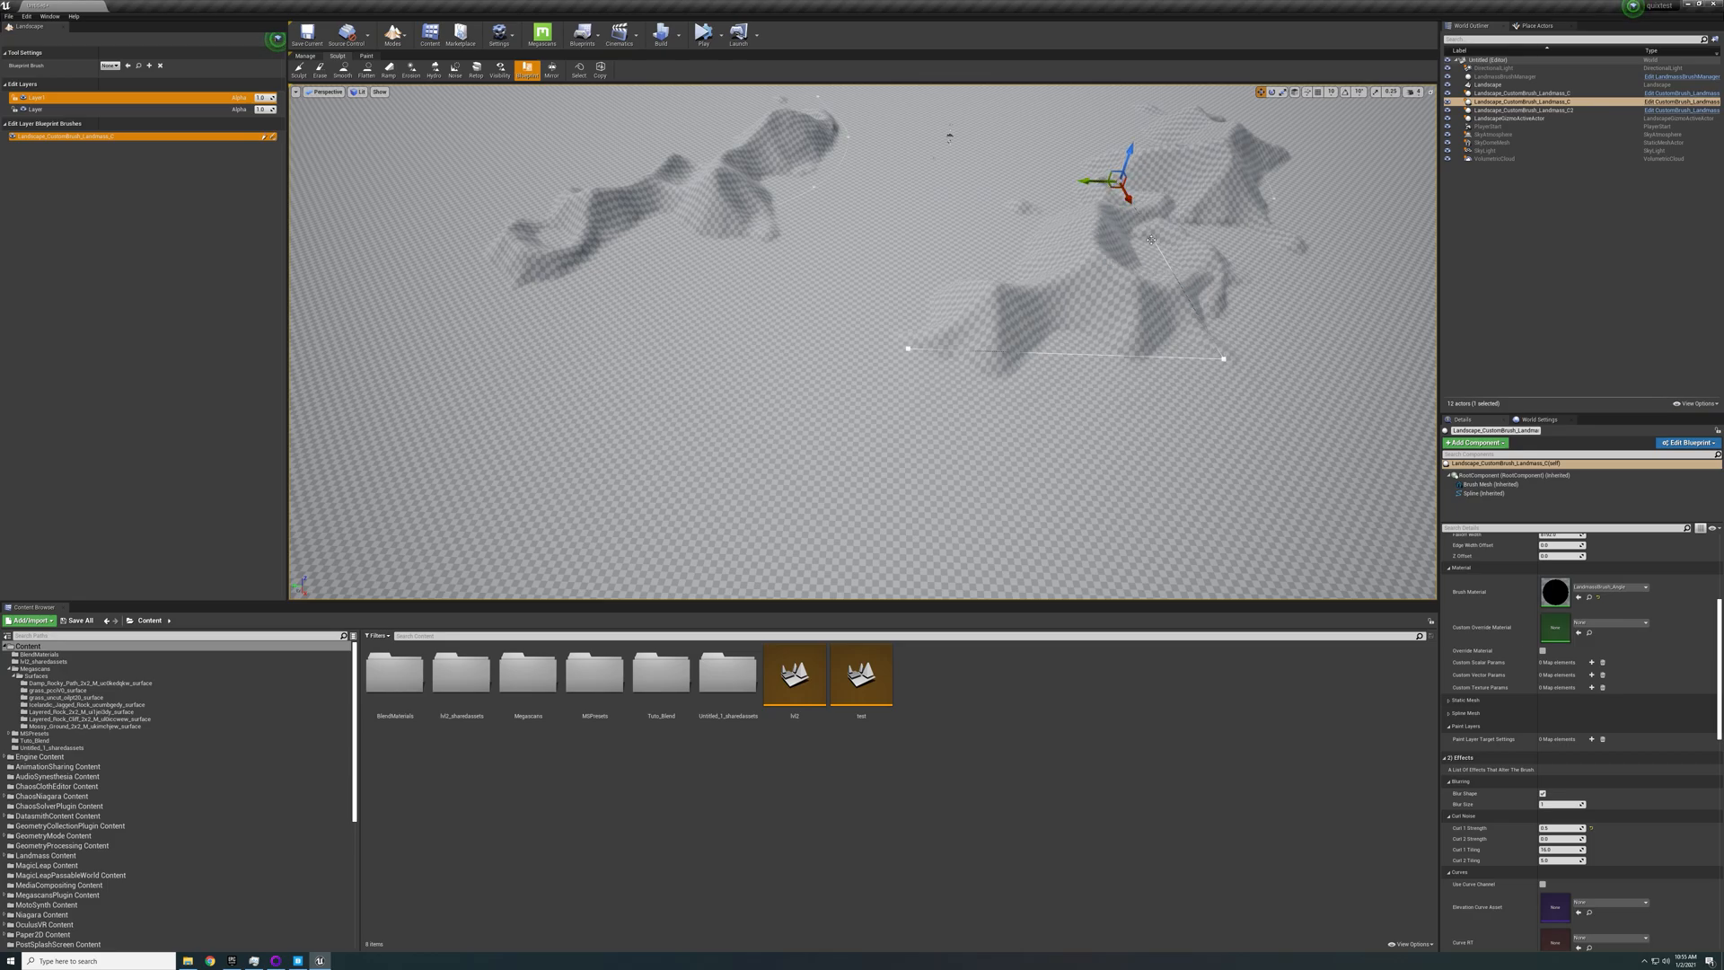
left_click(22, 98)
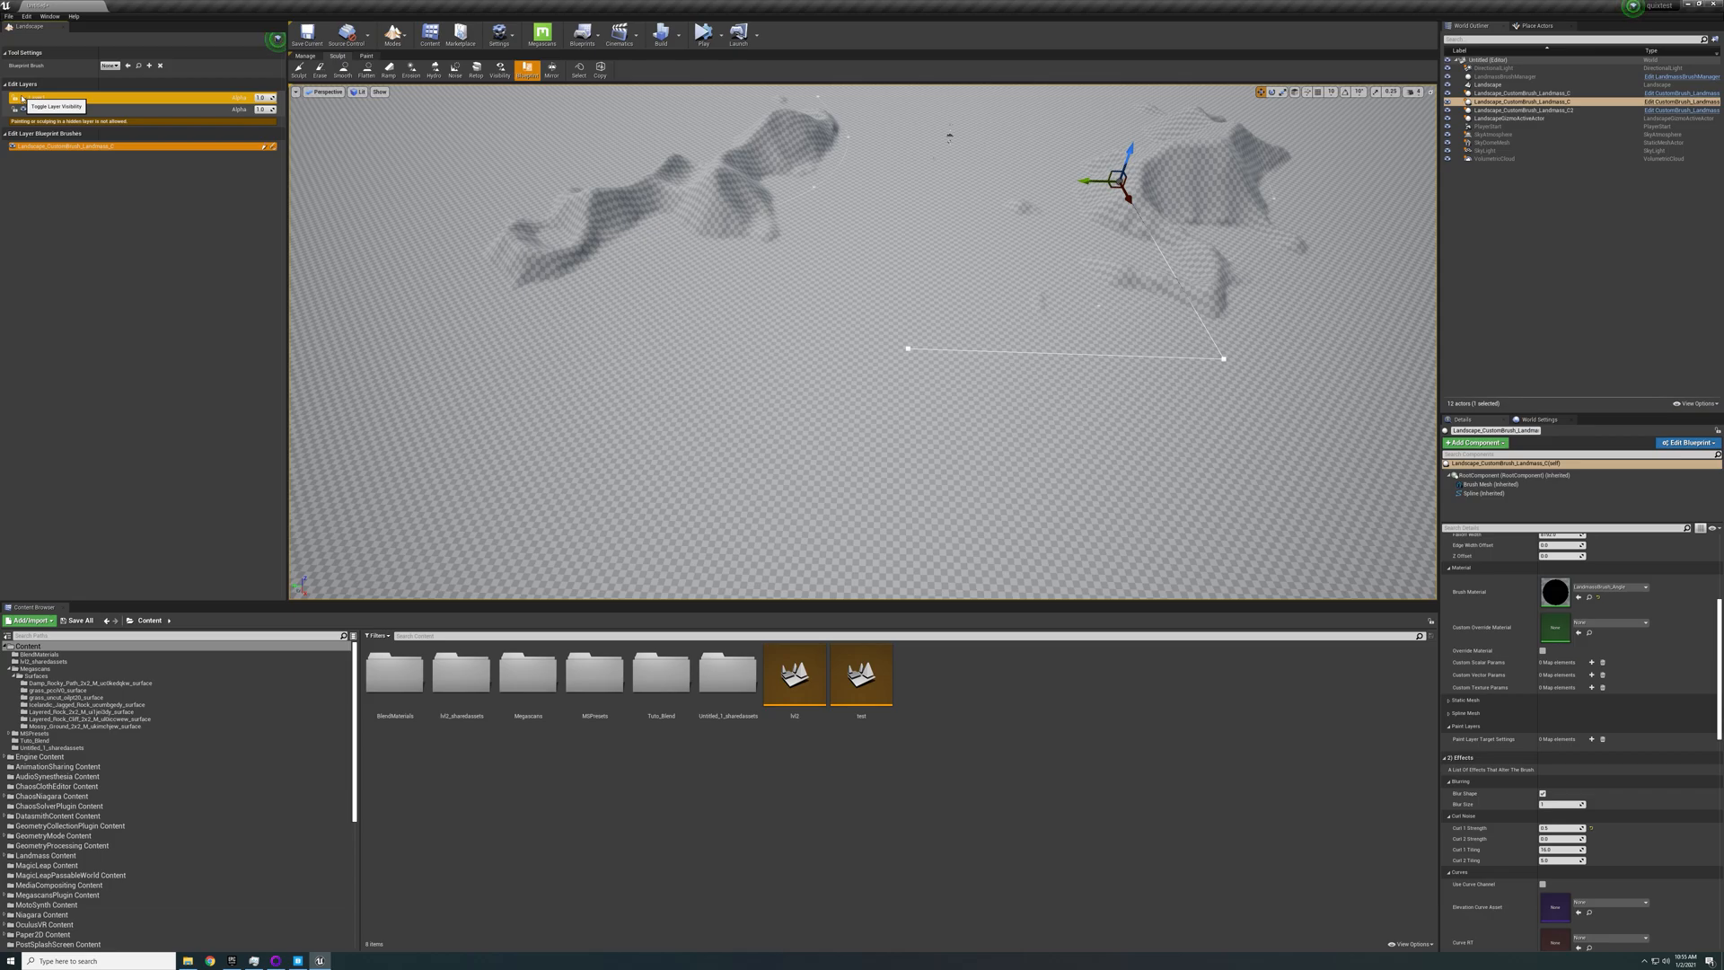
left_click(22, 98)
Rotate the new brush and move it behind the two mountains so it spans the gap between them
mouse_move(1106, 187)
left_mouse_down()
mouse_move(997, 285)
mouse_move(893, 219)
mouse_move(959, 134)
left_mouse_up()
mouse_move(958, 136)
right_mouse_down()
mouse_move(1140, 85)
mouse_move(966, 104)
right_mouse_up()
key("e")
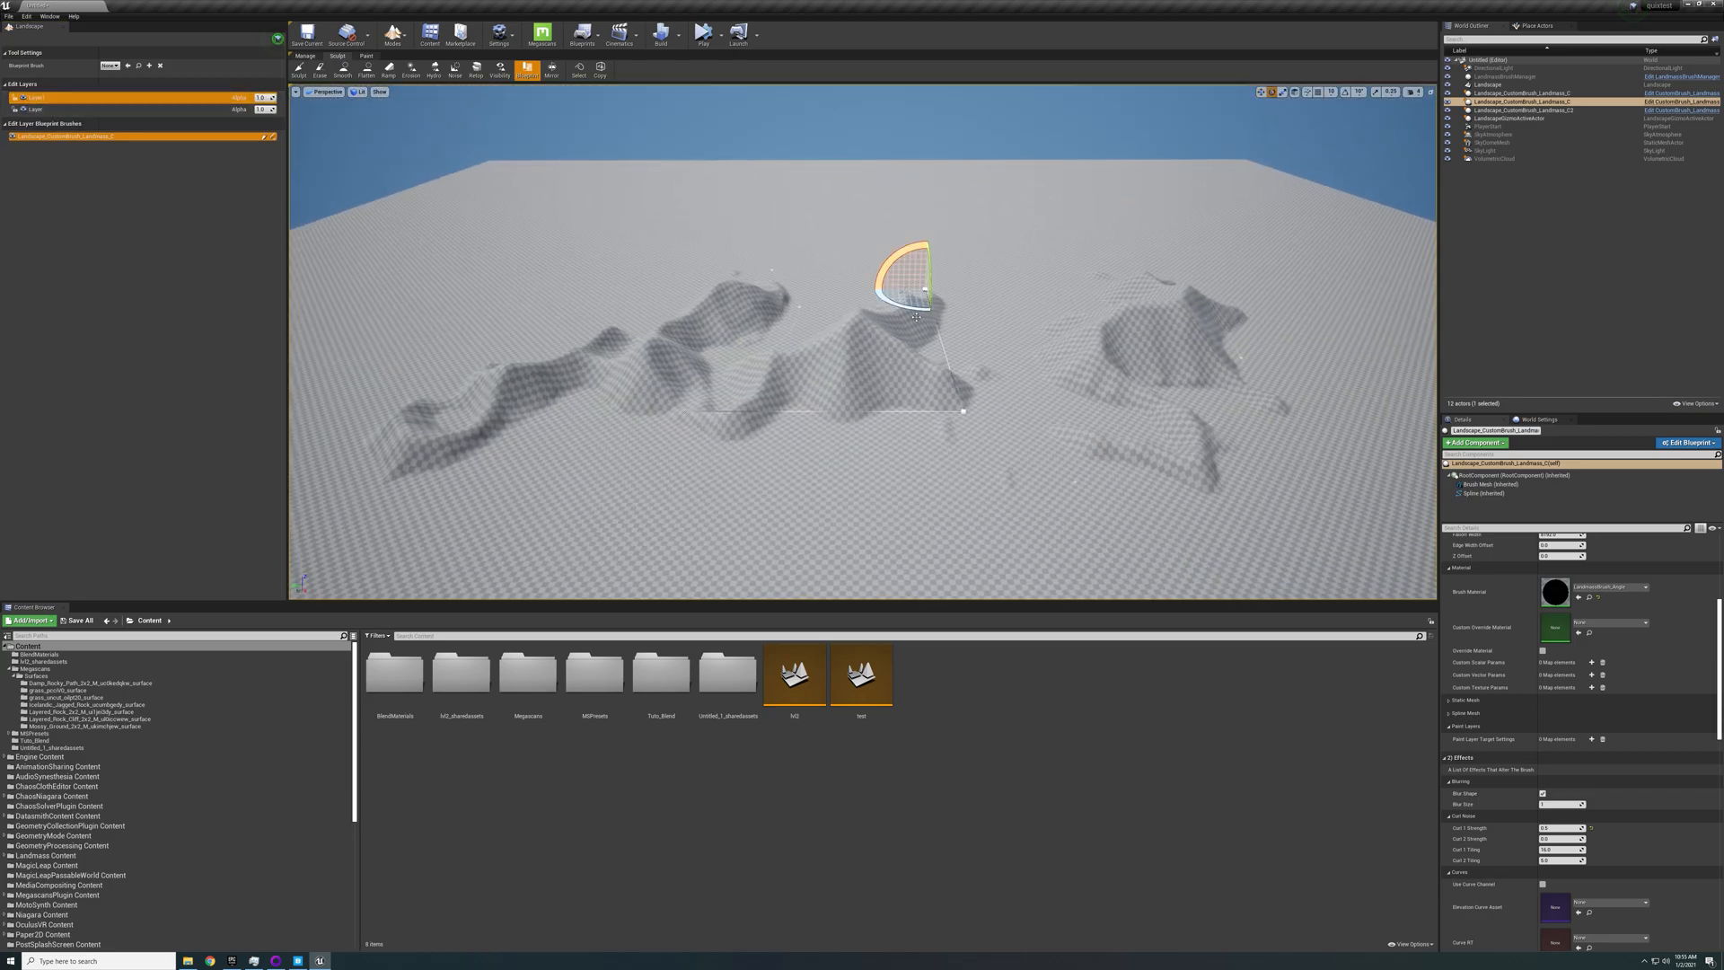
mouse_move(916, 316)
left_mouse_down()
mouse_move(901, 304)
mouse_move(932, 303)
mouse_move(824, 307)
left_mouse_up()
key("w")
key("e")
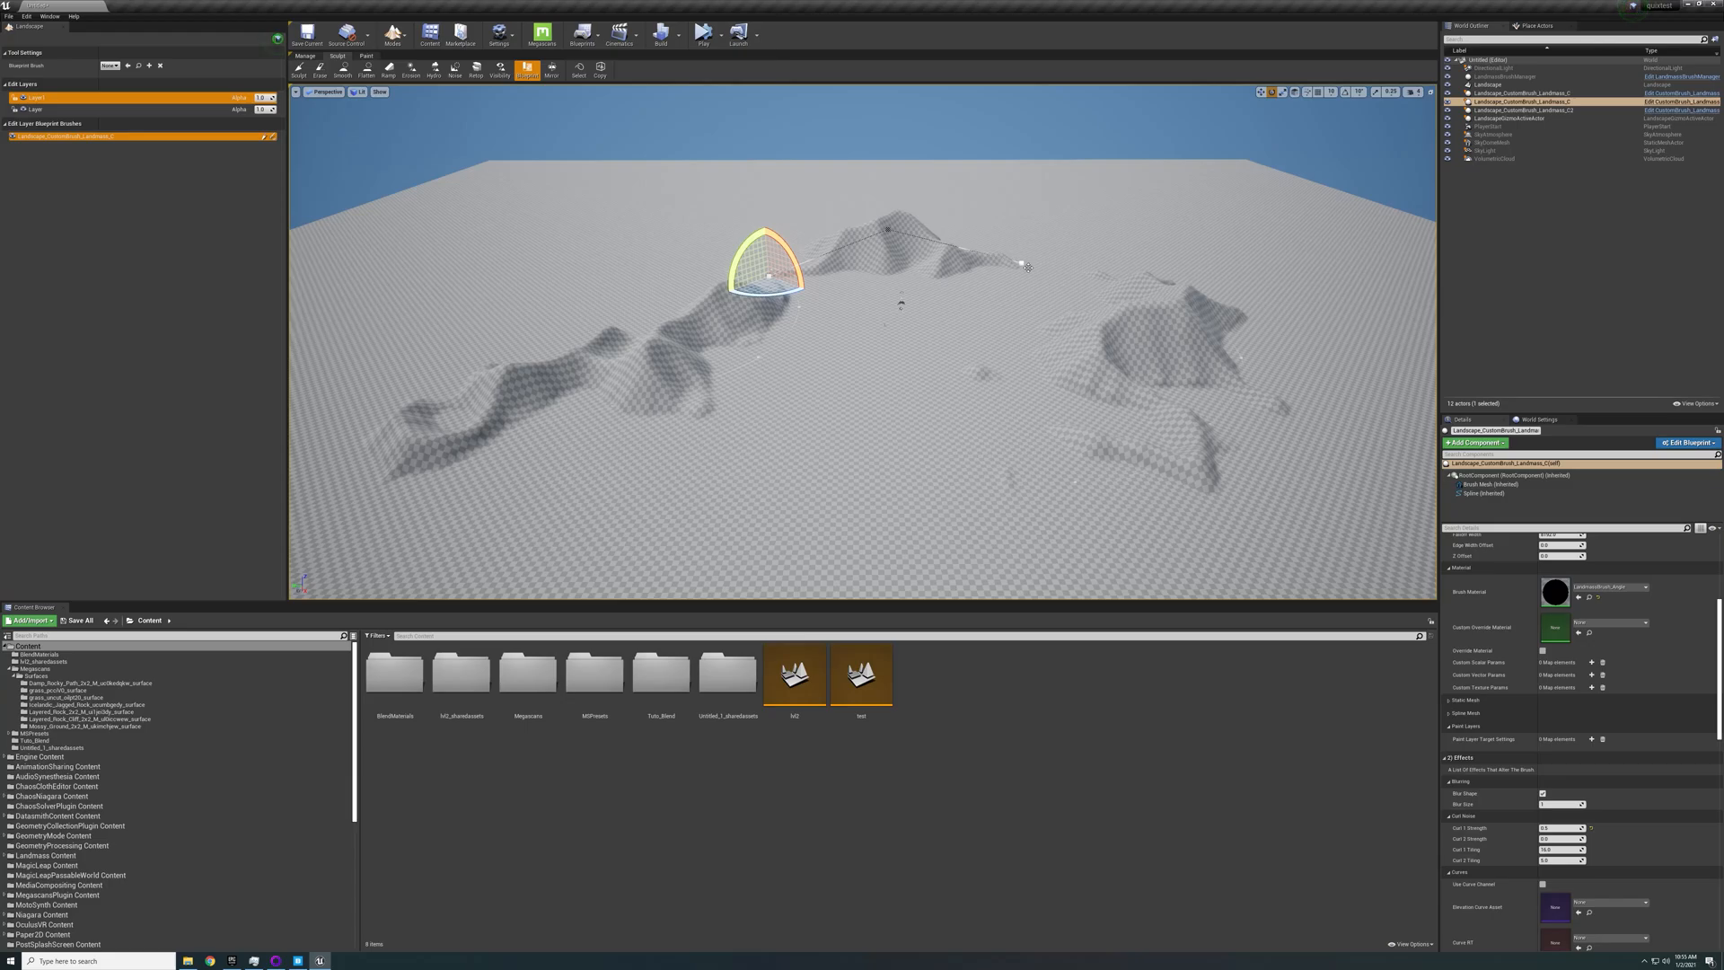
Stretch the back mountain range toward the second mountain by moving the brush's far spline point outward
left_click(1027, 266)
key("w")
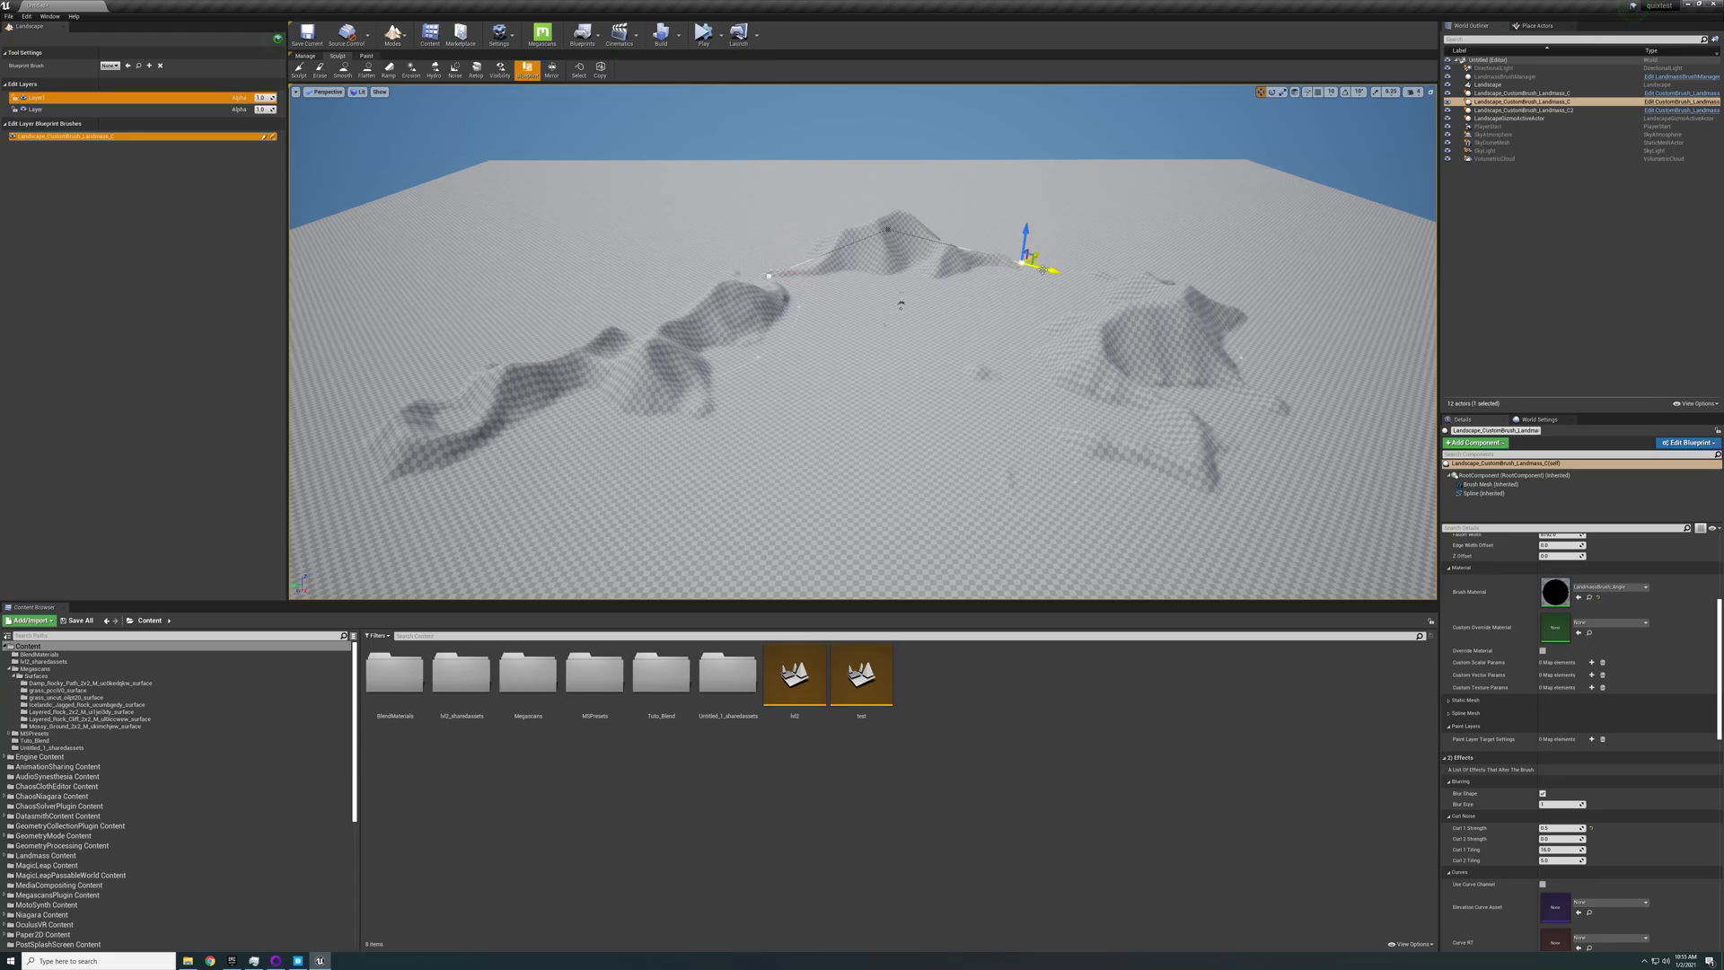
left_click_drag(1042, 268, 1181, 267)
left_click(774, 277)
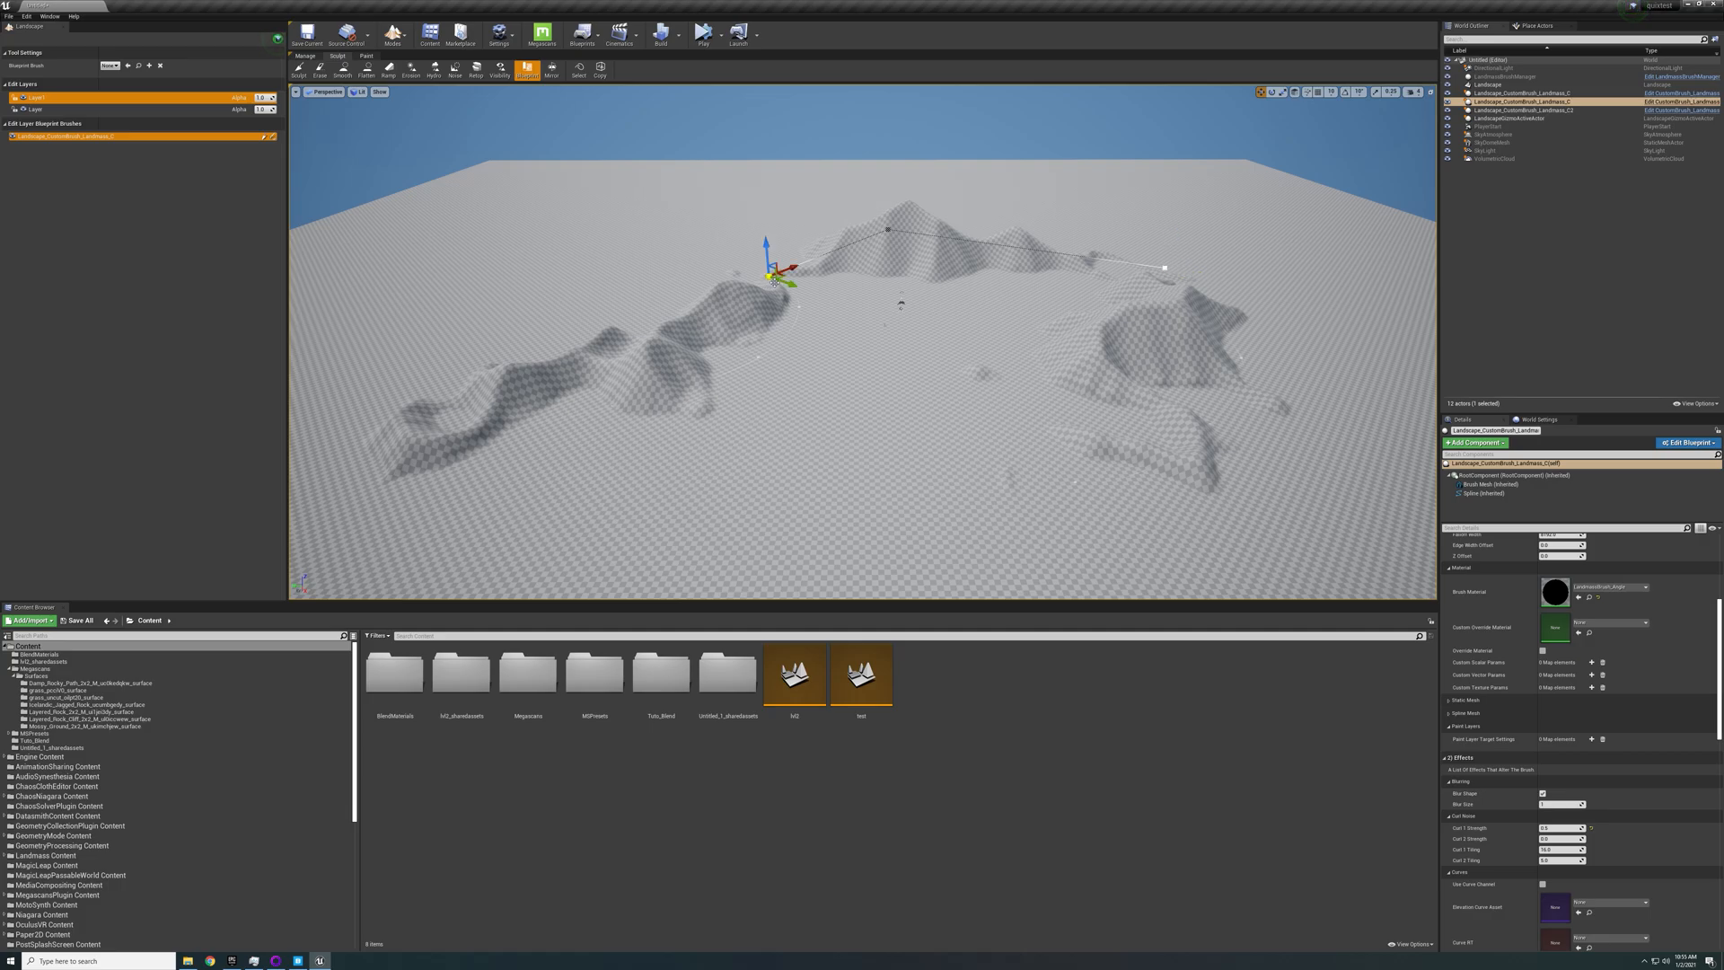
Enable Cap Shape in the brush's Falloff settings, and inspect the flattened ridge up close
scroll(1693, 635, "up", 4)
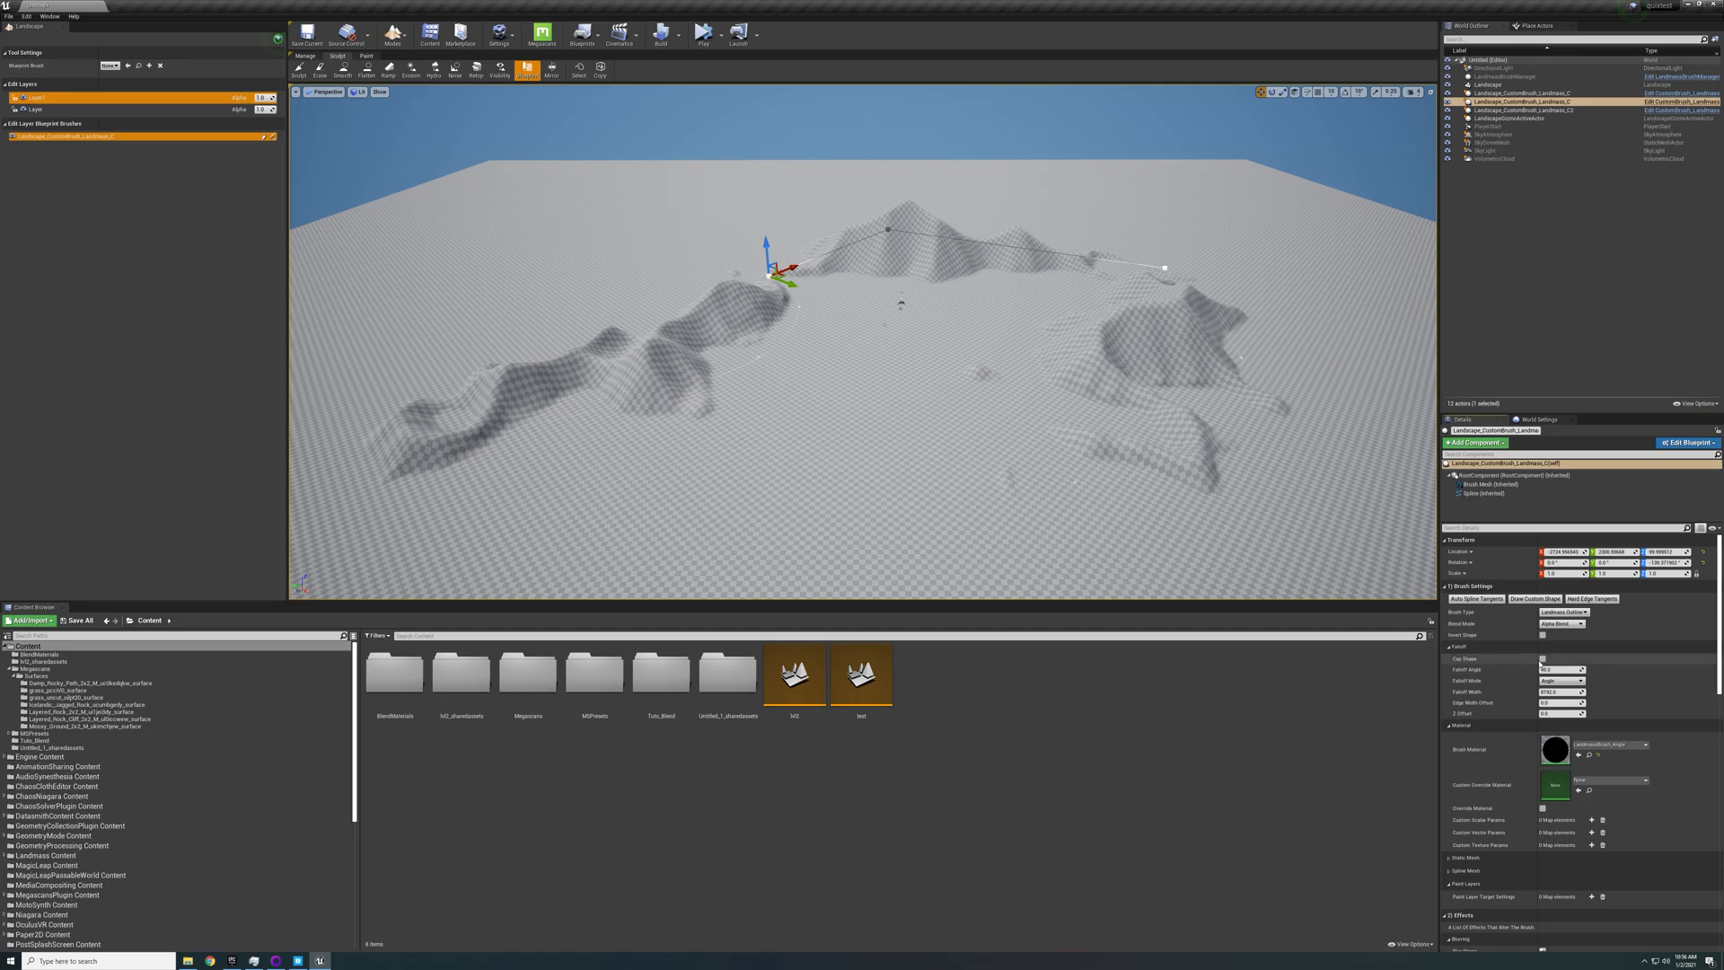
left_click(1543, 660)
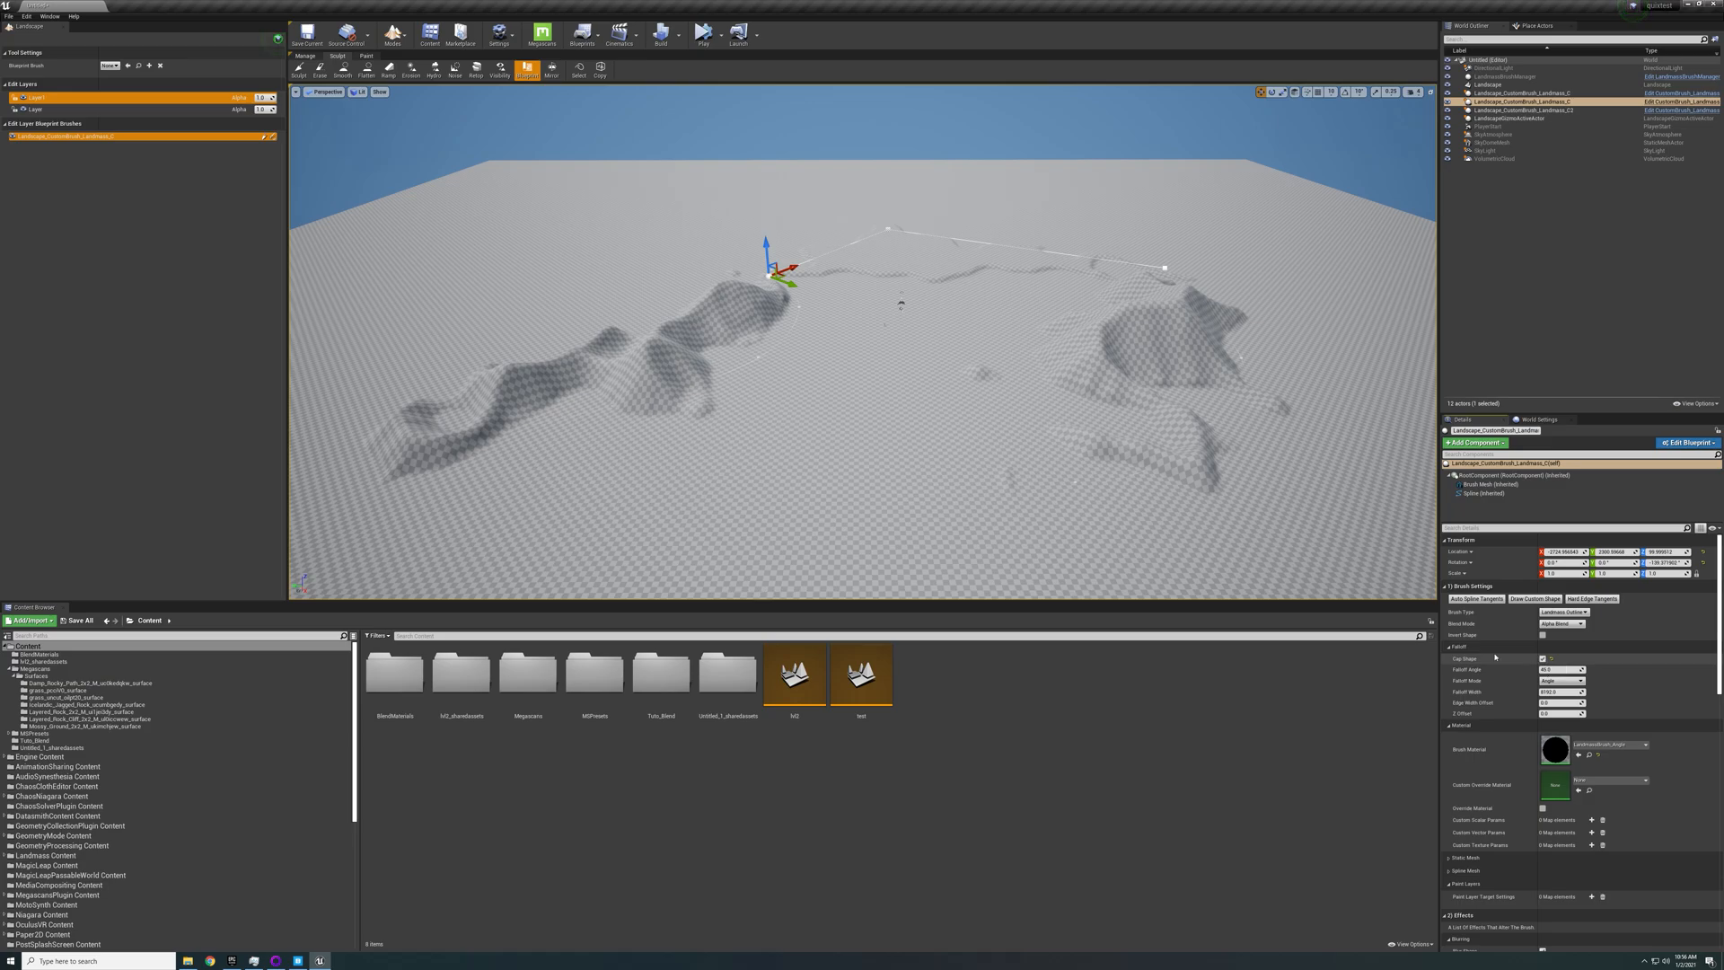
right_click_drag(929, 273, 941, 234)
key("w")
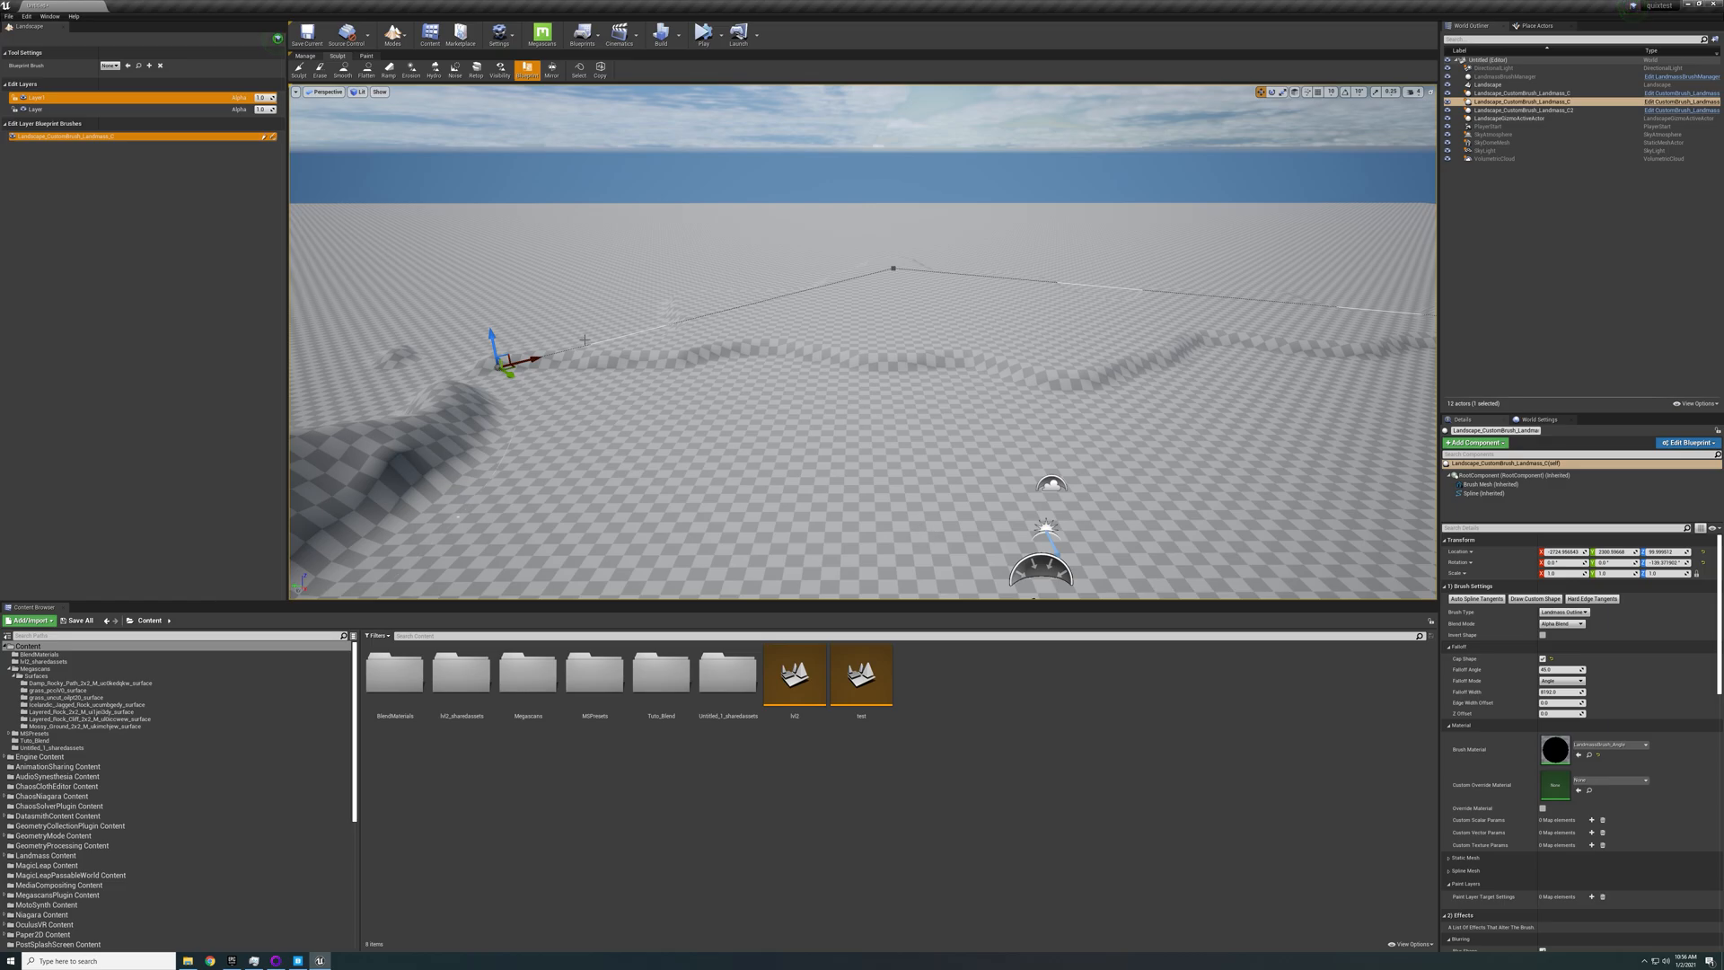
mouse_move(499, 348)
right_mouse_down()
mouse_move(507, 377)
mouse_move(492, 379)
mouse_move(476, 352)
mouse_move(517, 325)
right_mouse_up()
key("ctrl+z")
key("r")
right_click_drag(1025, 379, 1027, 381)
left_click(1028, 381)
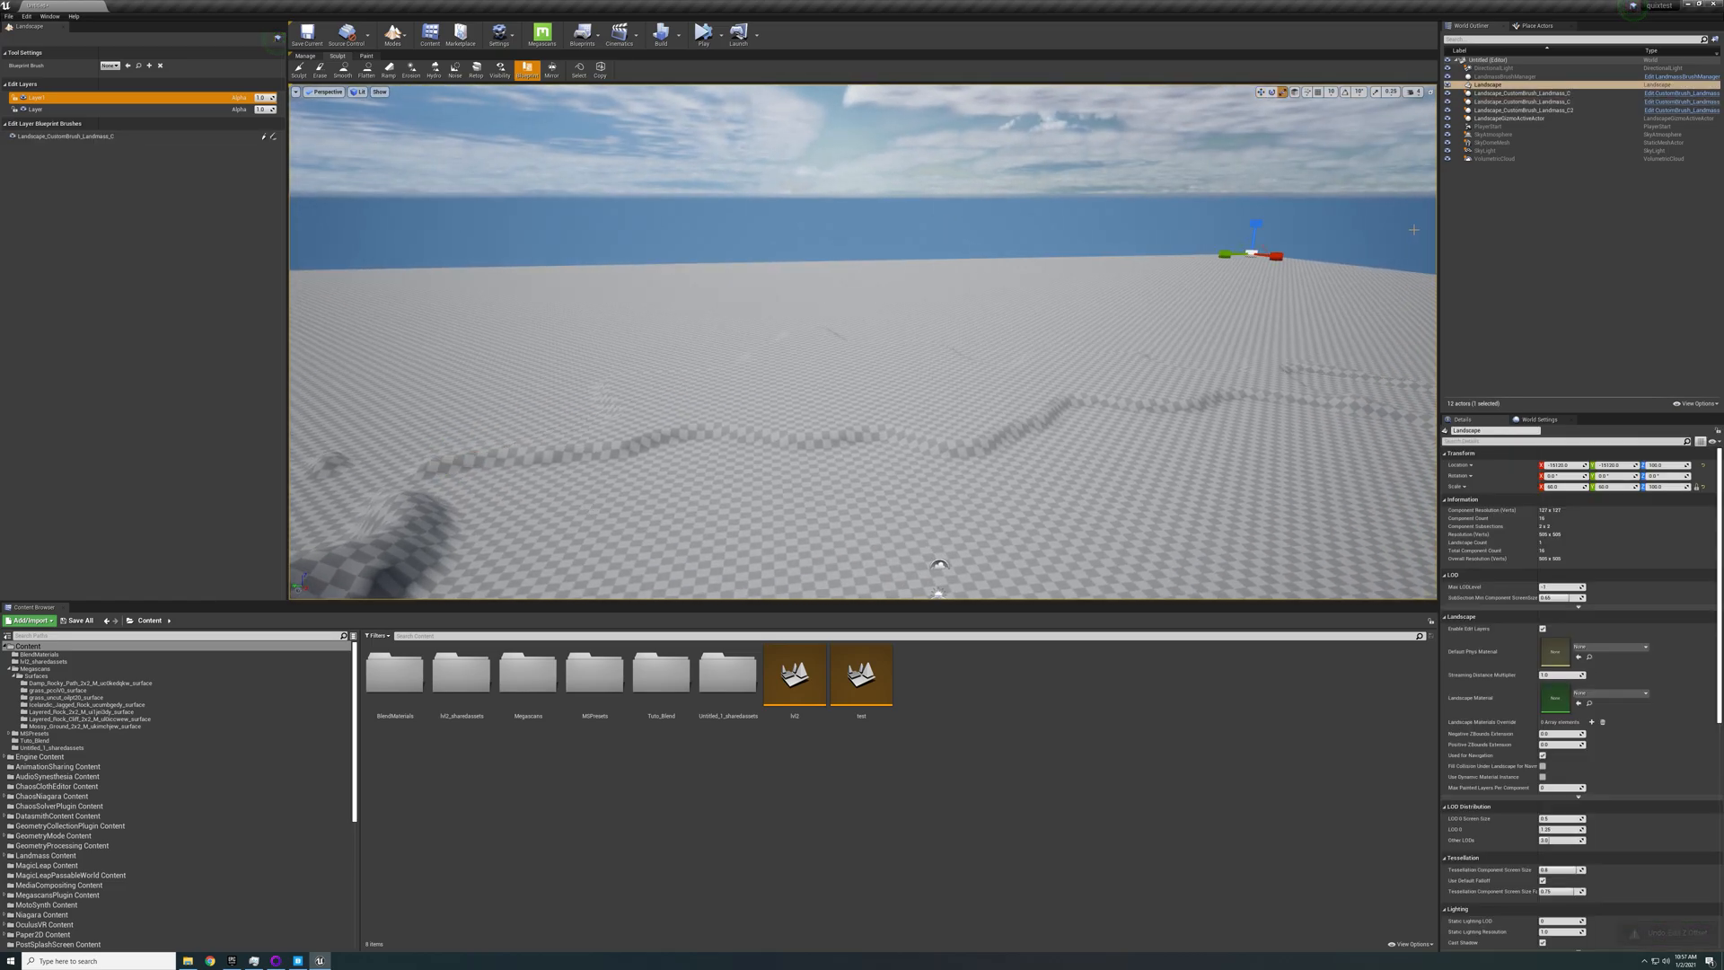
Select the back range's Landmass brush and increase its Falloff Z Offset to raise the capped shape into a high plateau
left_click(1522, 102)
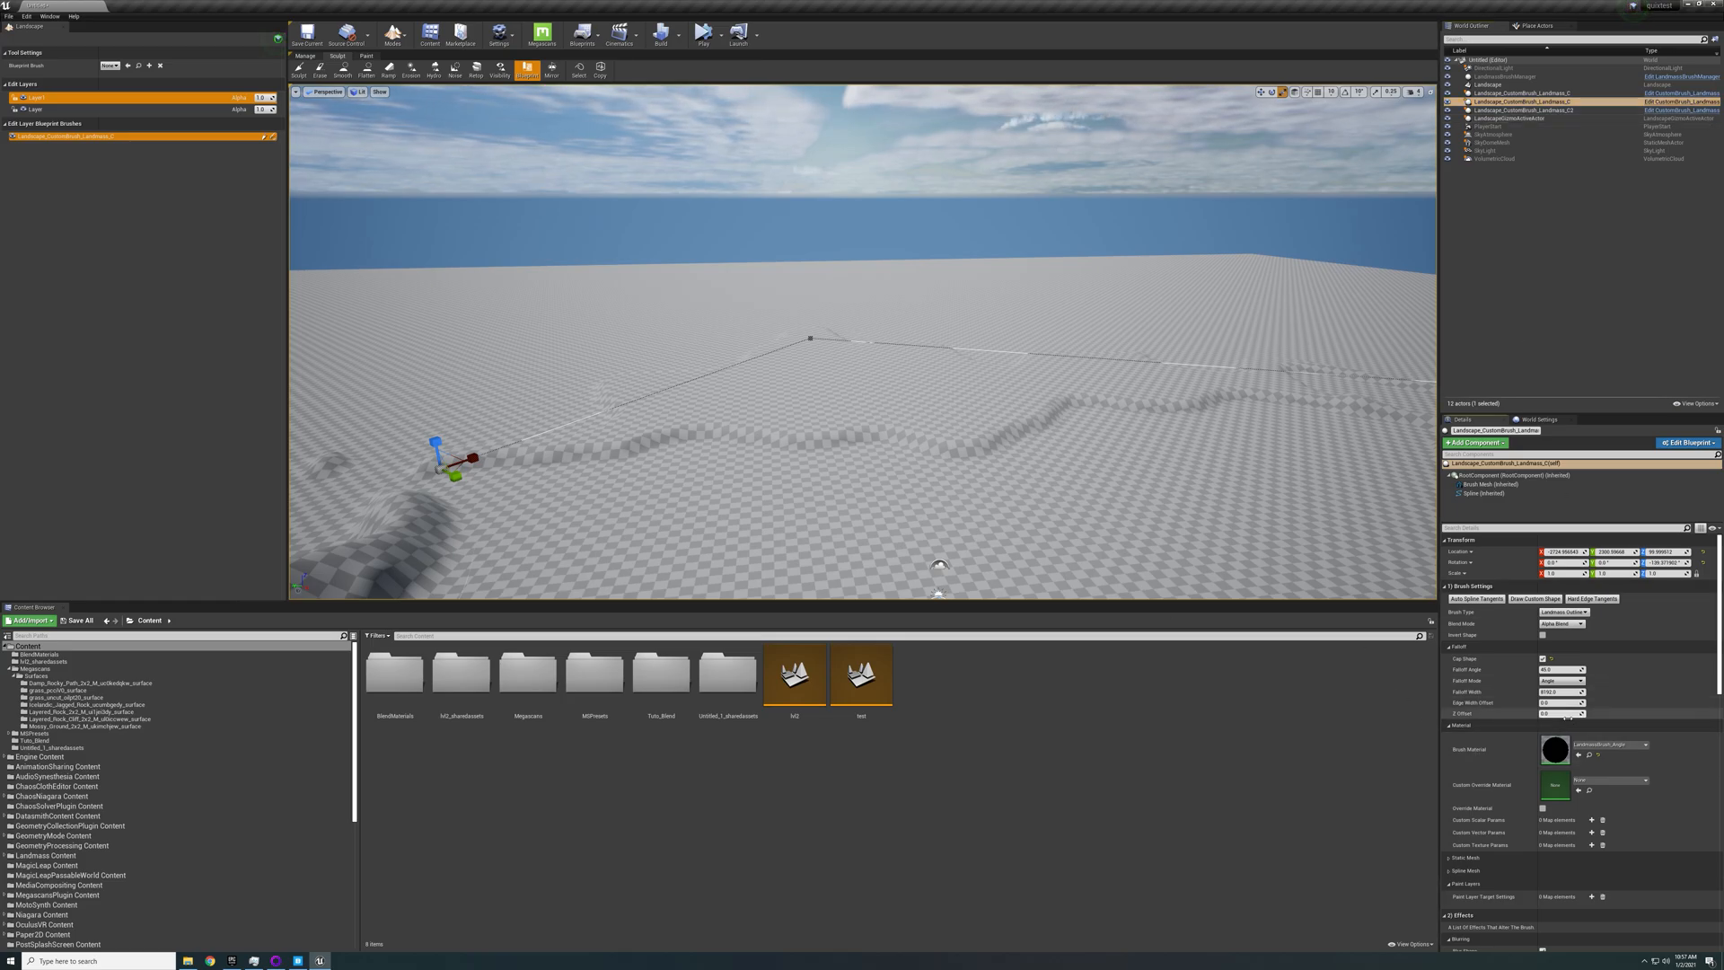
key("Return")
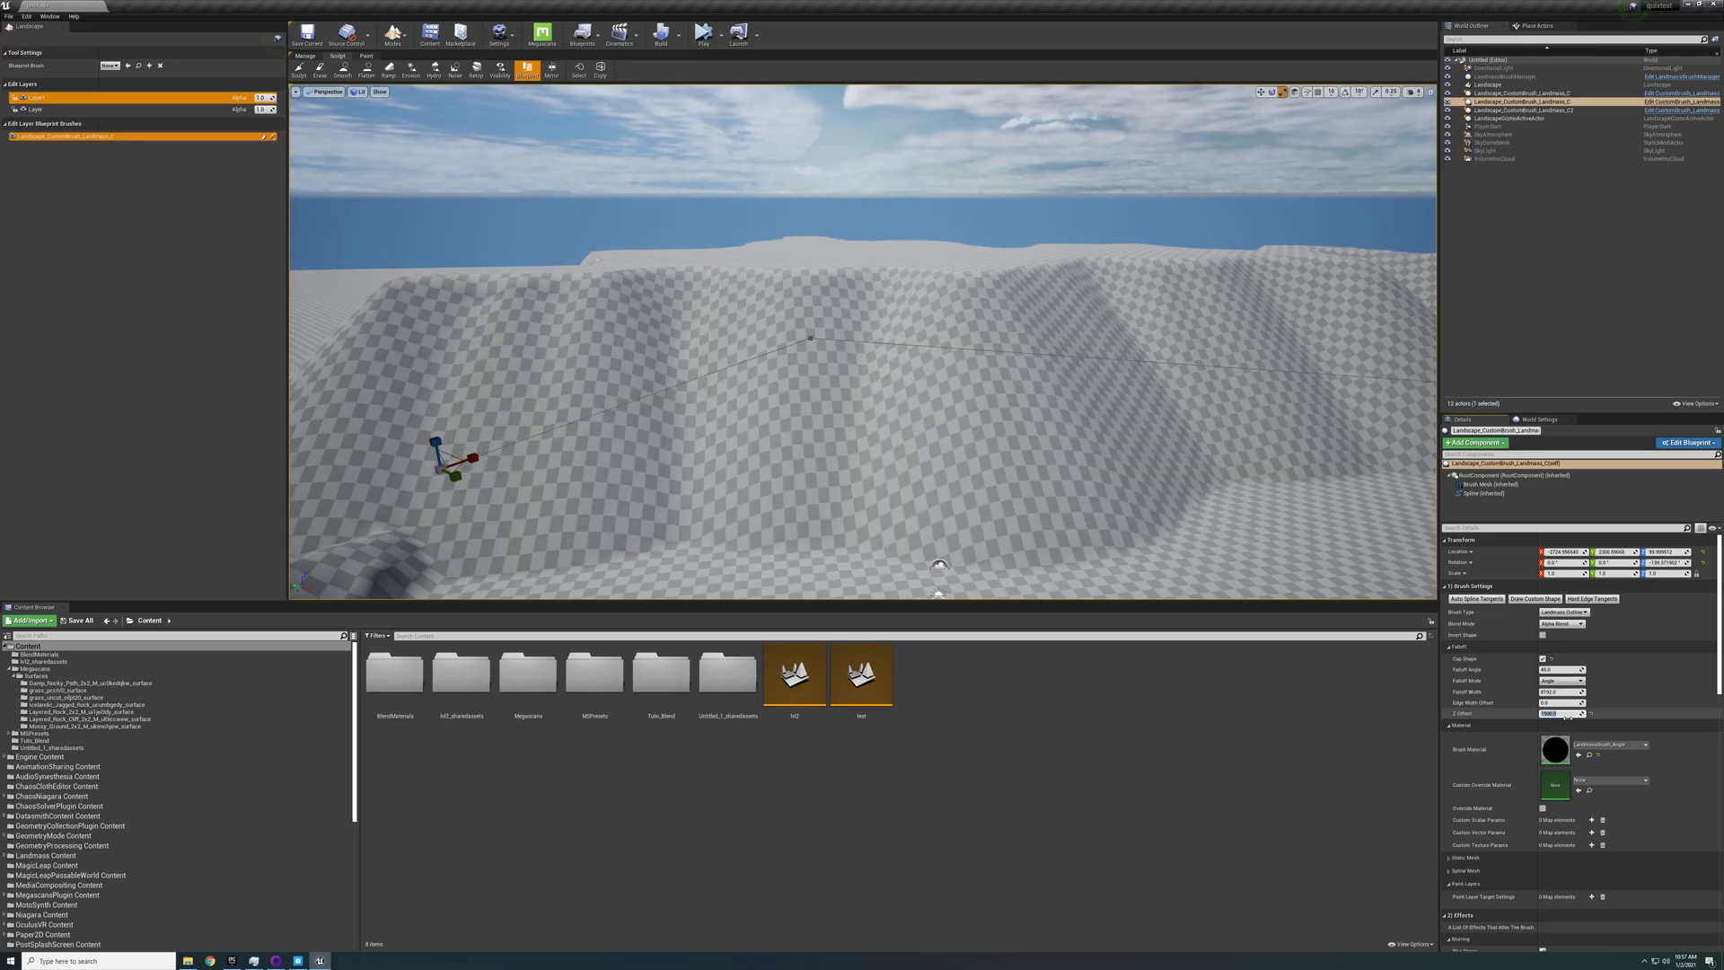
right_click_drag(934, 377, 1055, 361)
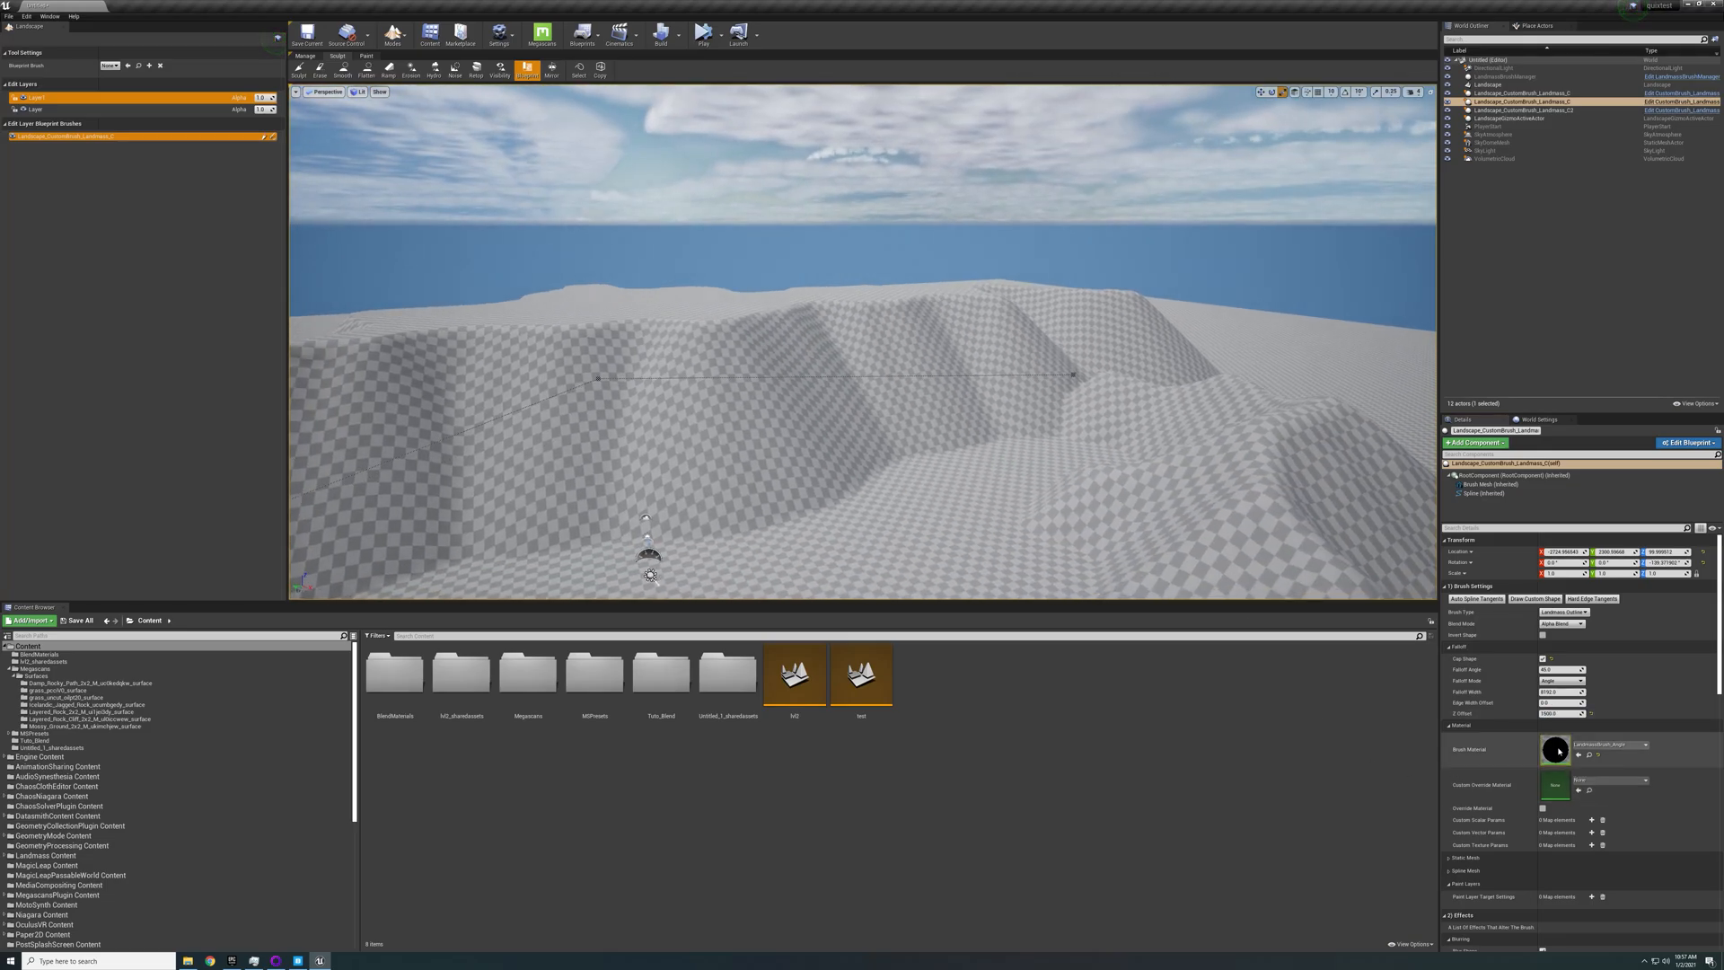
Set the back mountain range brush's Falloff Z Offset to 350
left_click(1558, 713)
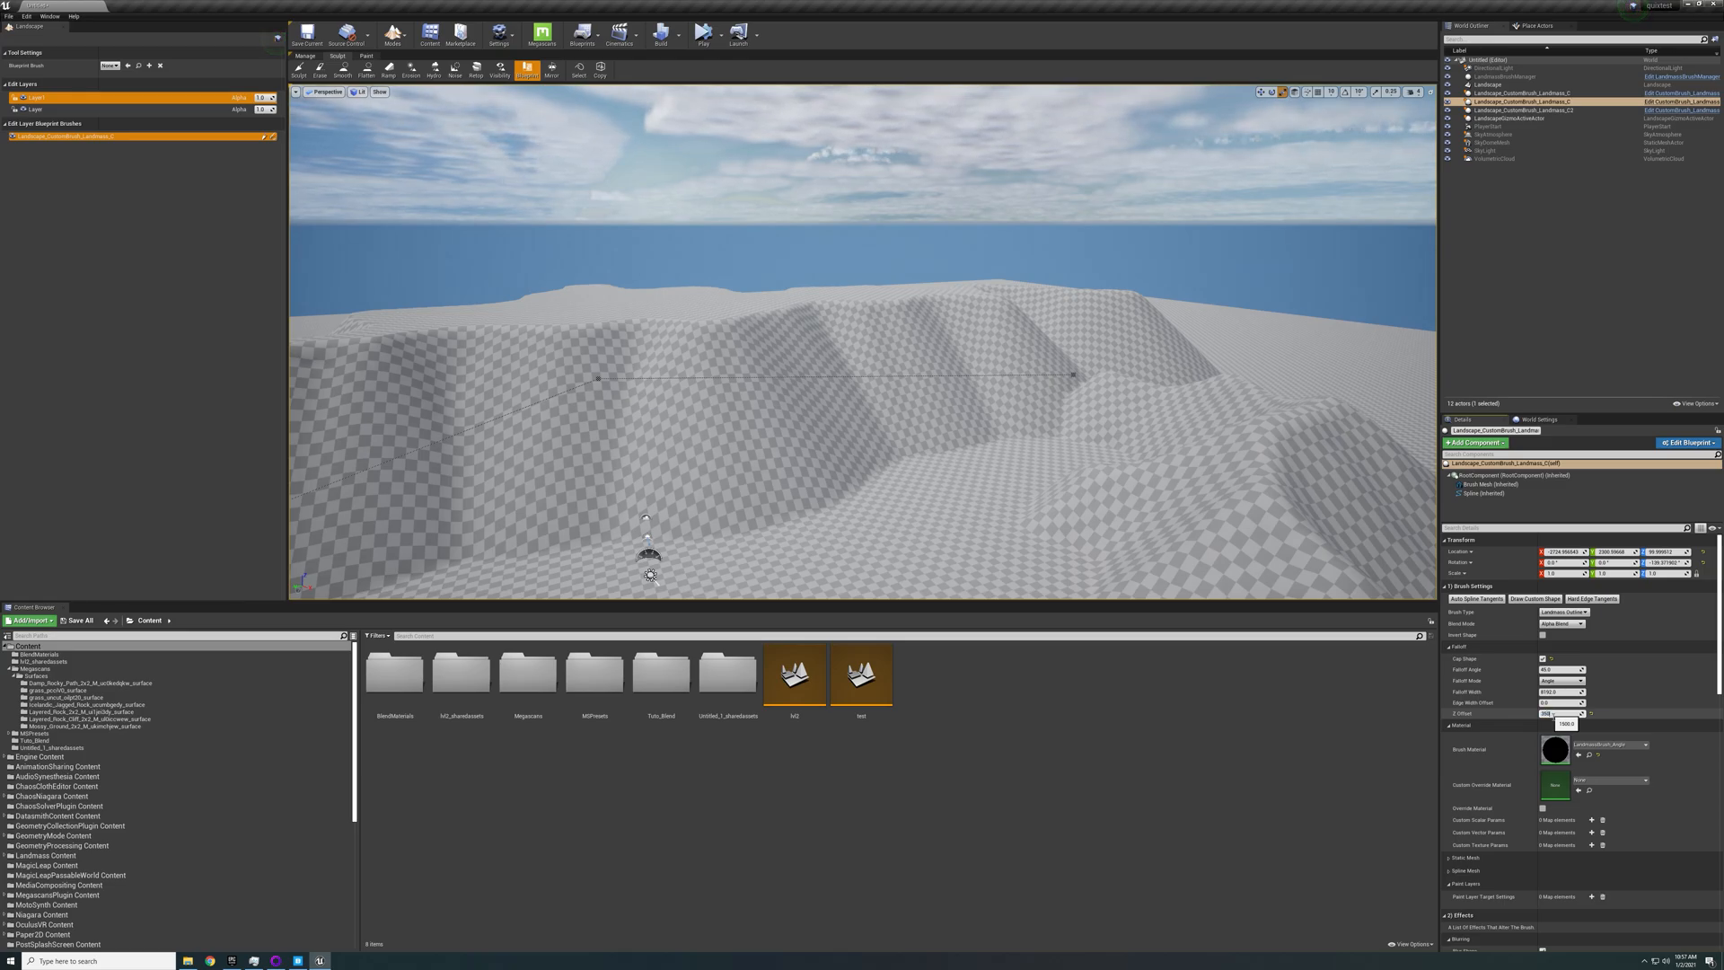
type("350")
key("Return")
mouse_move(897, 410)
right_mouse_down()
mouse_move(737, 440)
mouse_move(896, 410)
right_mouse_up()
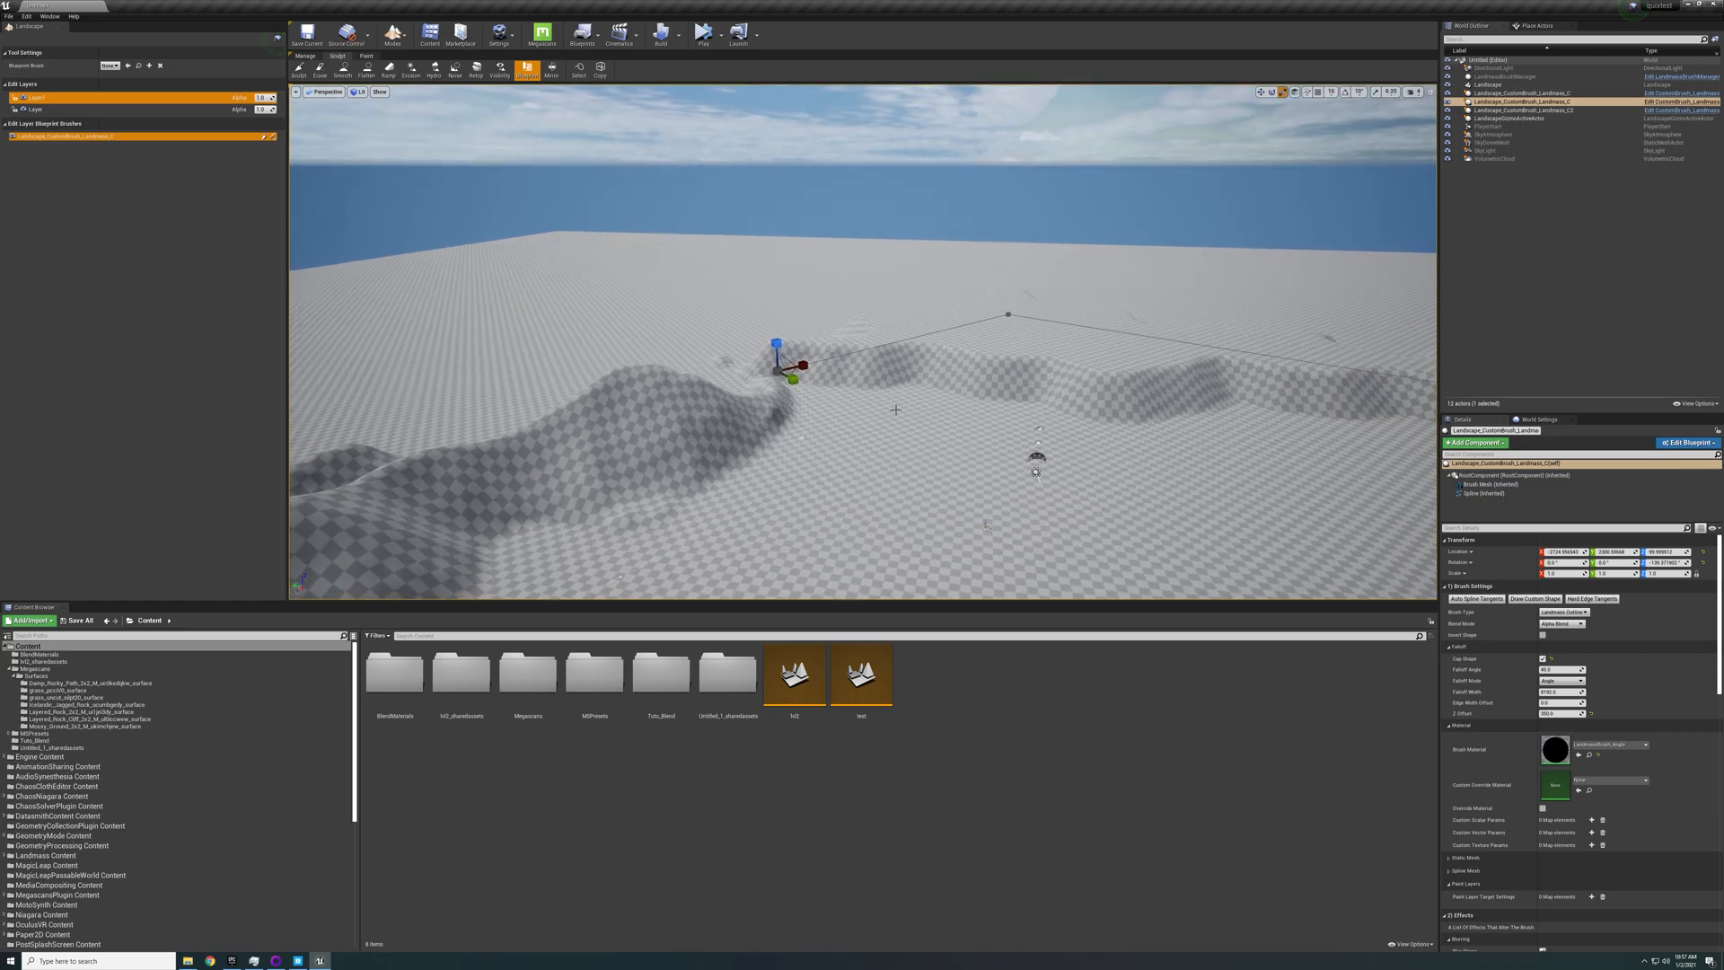
Turn off Cap Shape for the back range brush and view the restored peaks together with the neighbouring mountains
right_click_drag(1015, 470, 1158, 425)
left_click(1543, 659)
key("w")
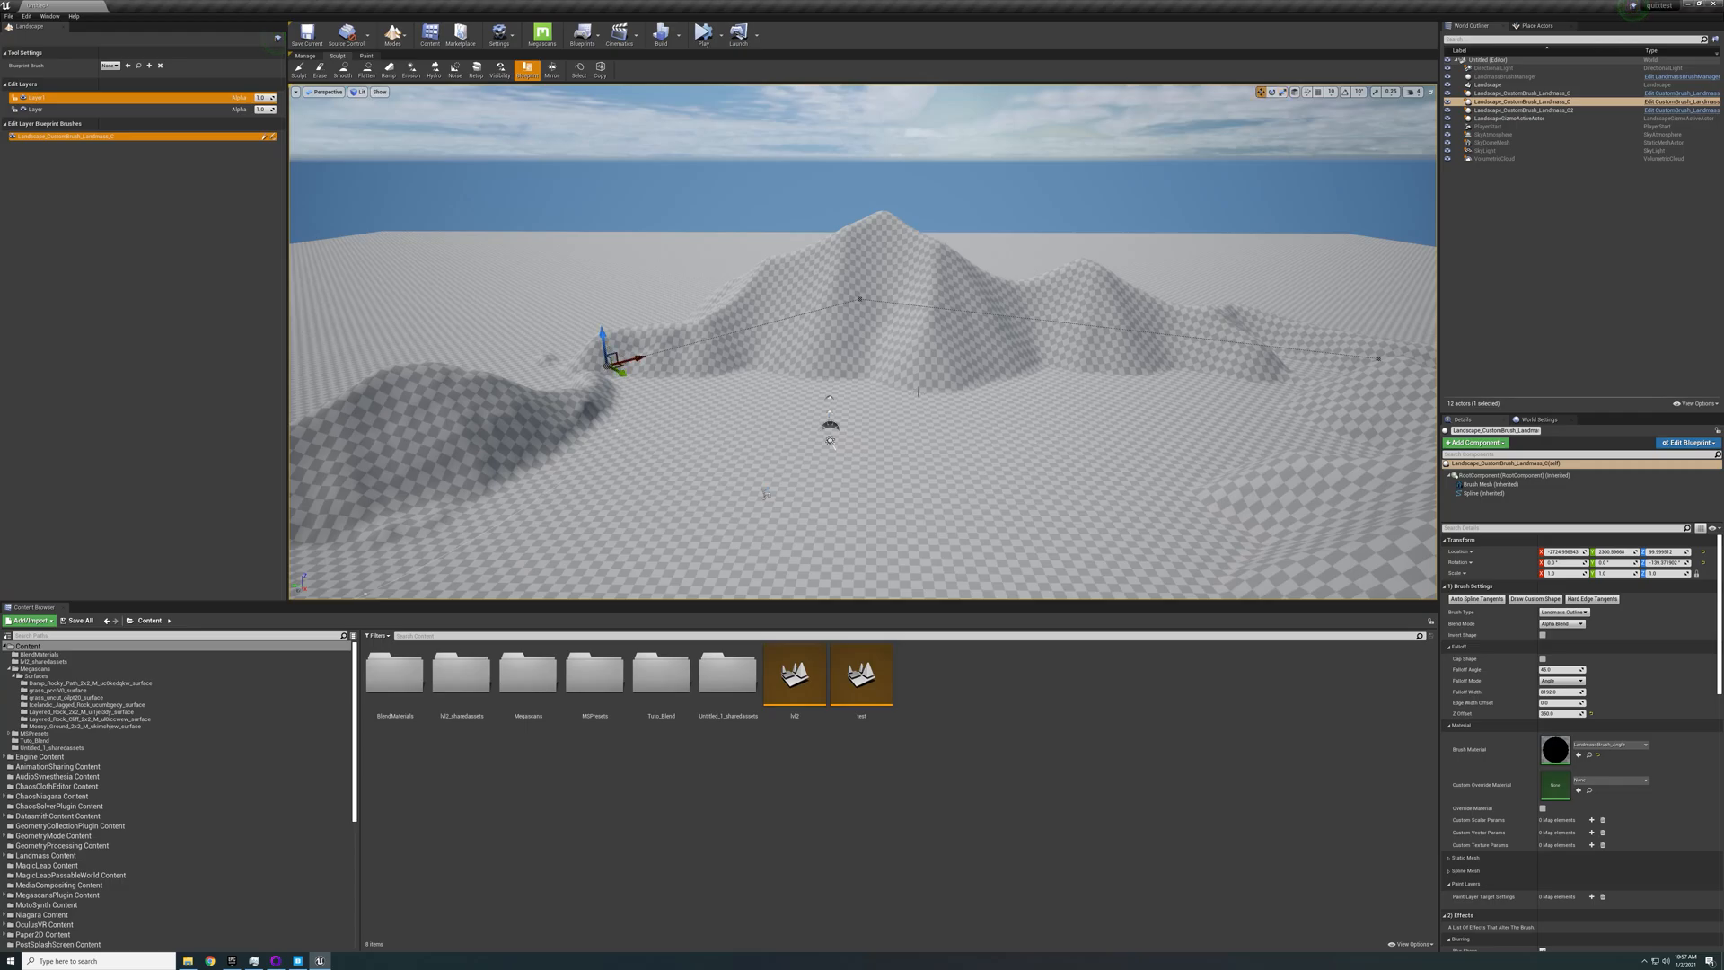
right_click_drag(1031, 444, 934, 535)
right_click_drag(933, 535, 916, 539)
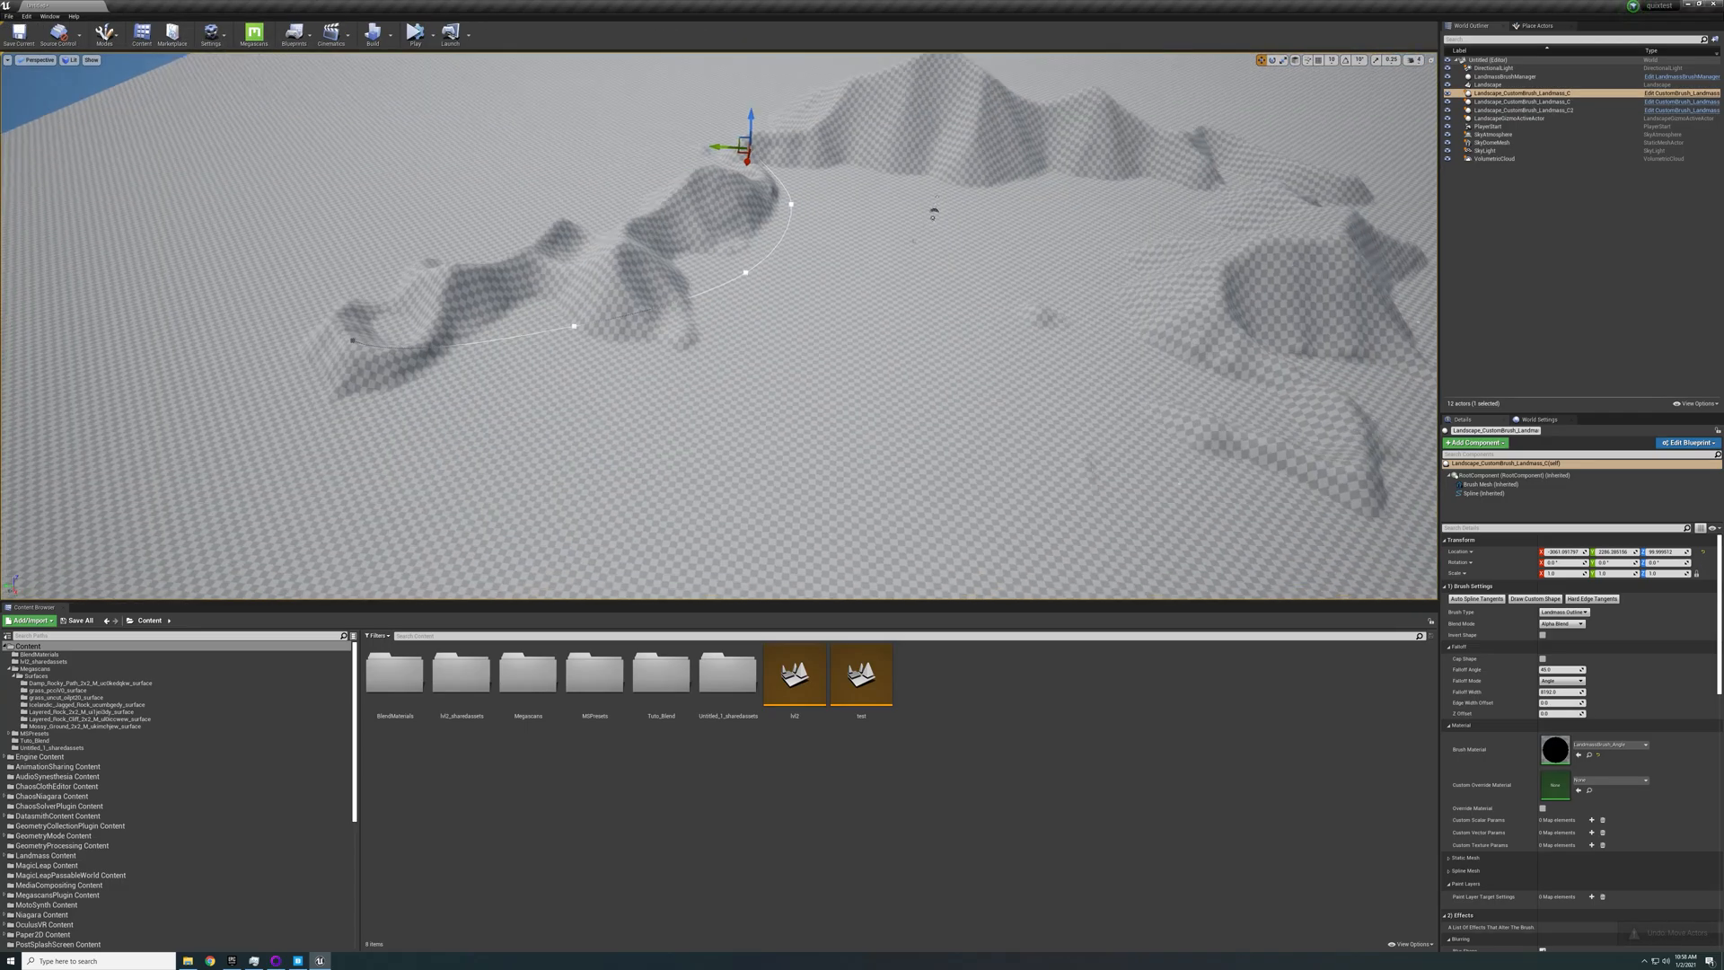
Try moving the left mountain range's Landmass brush away from the back range, and undo the move
right_click_drag(862, 342, 808, 329)
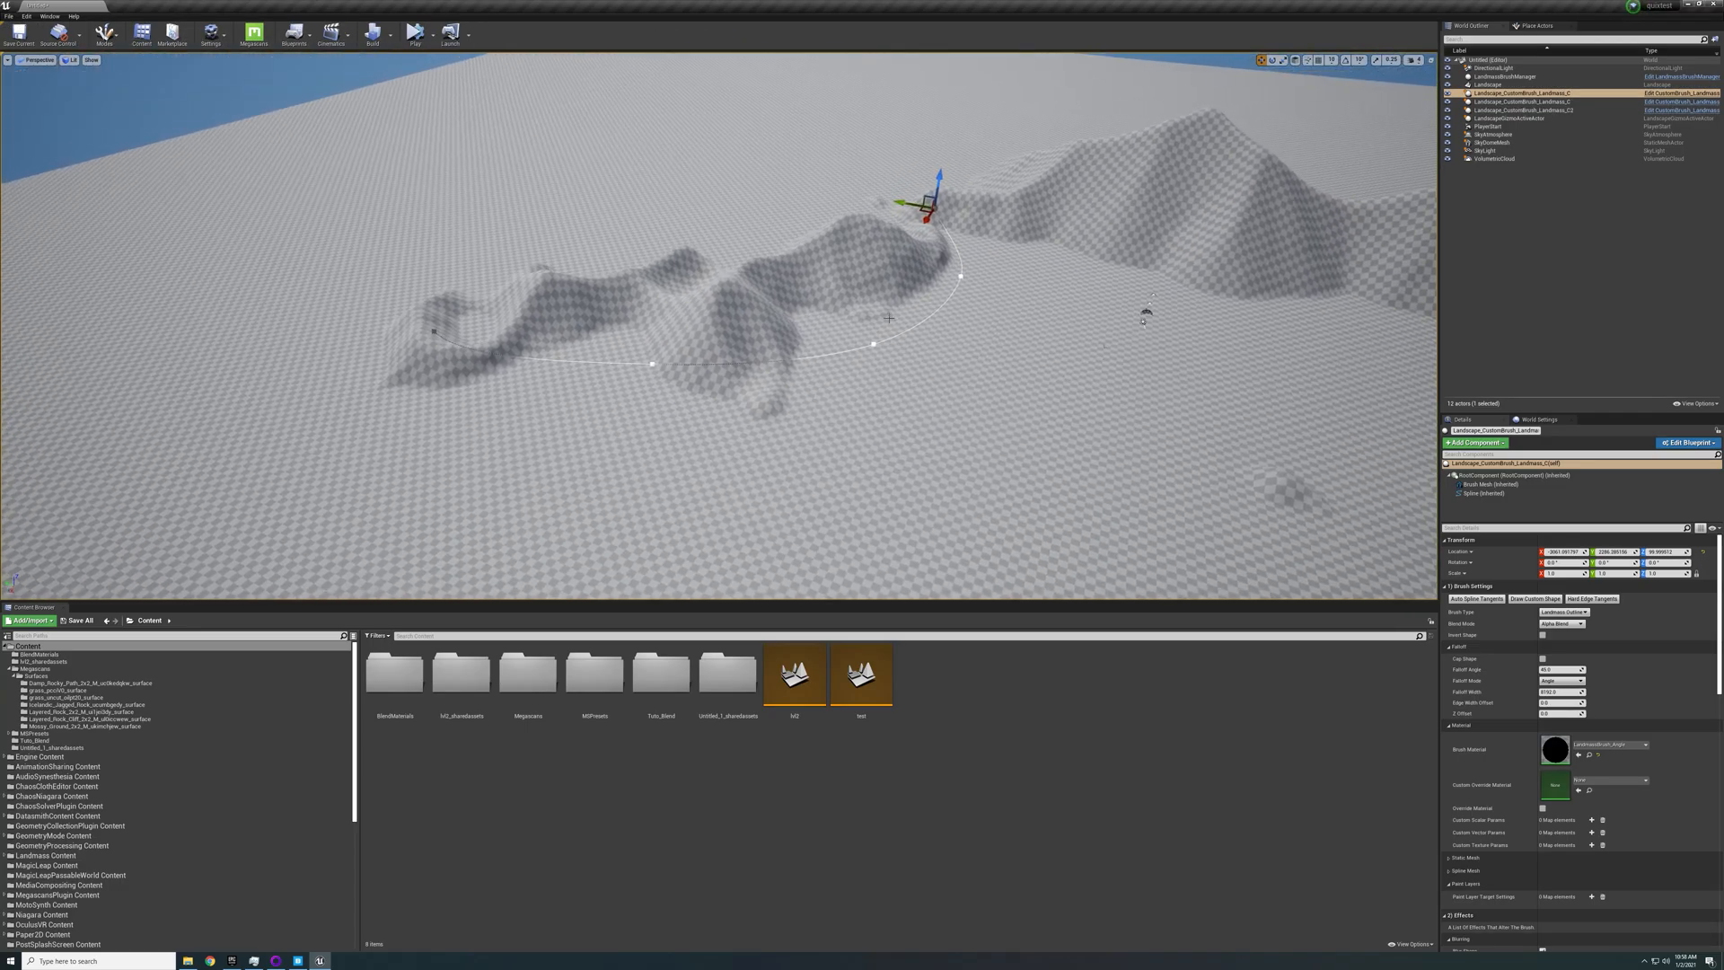
mouse_move(906, 199)
left_mouse_down()
mouse_move(756, 223)
mouse_move(774, 232)
left_mouse_up()
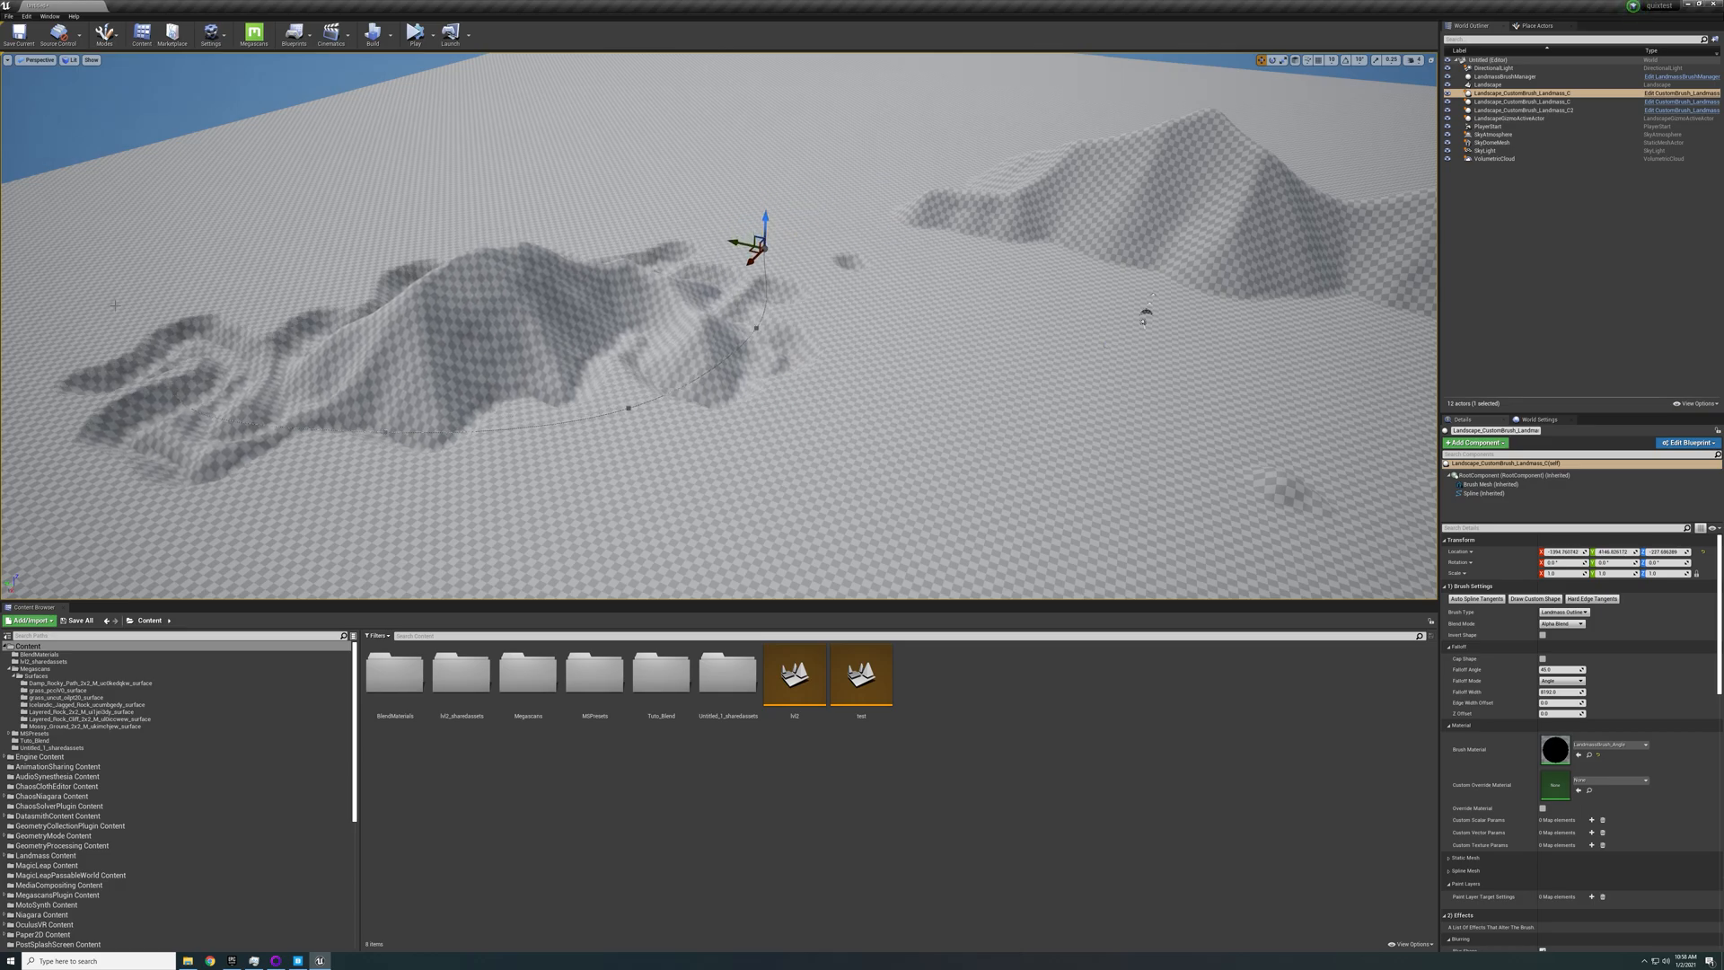
mouse_move(774, 232)
right_mouse_down()
mouse_move(719, 223)
mouse_move(812, 187)
mouse_move(615, 429)
mouse_move(624, 530)
mouse_move(548, 454)
mouse_move(839, 445)
right_mouse_up()
key("ctrl+z")
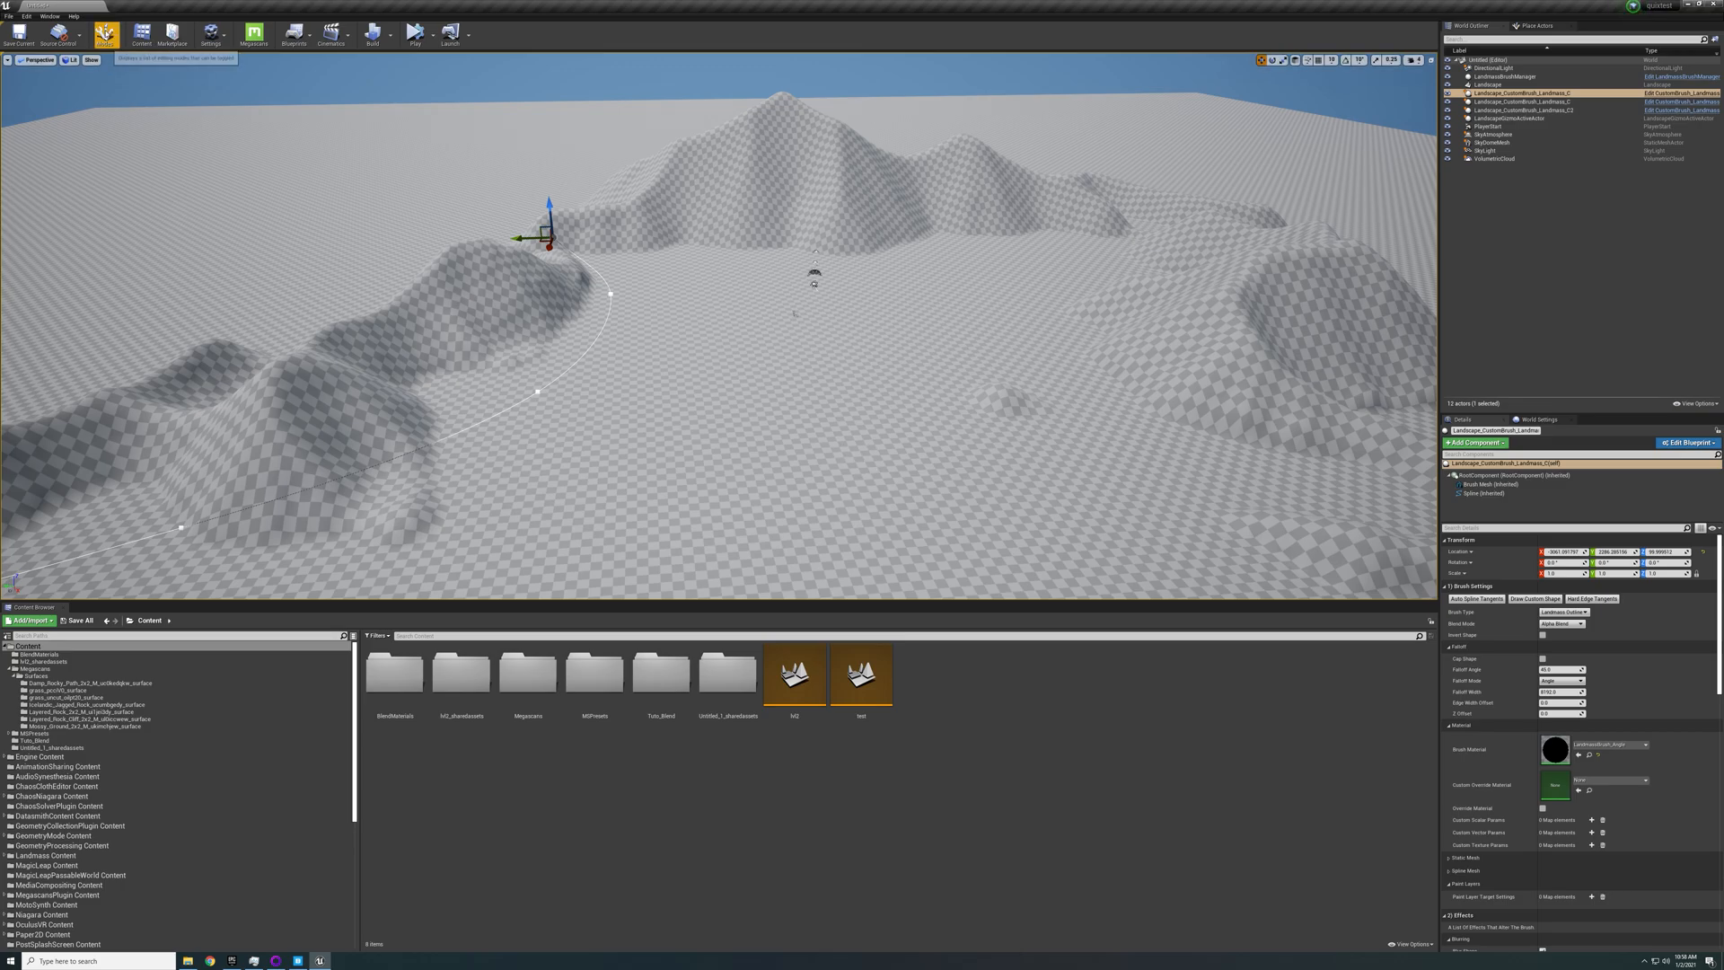
Return to Landscape mode and place a CustomBrush_MaterialOnly blueprint brush on the open ground between the mountains
left_click(104, 34)
left_click(149, 73)
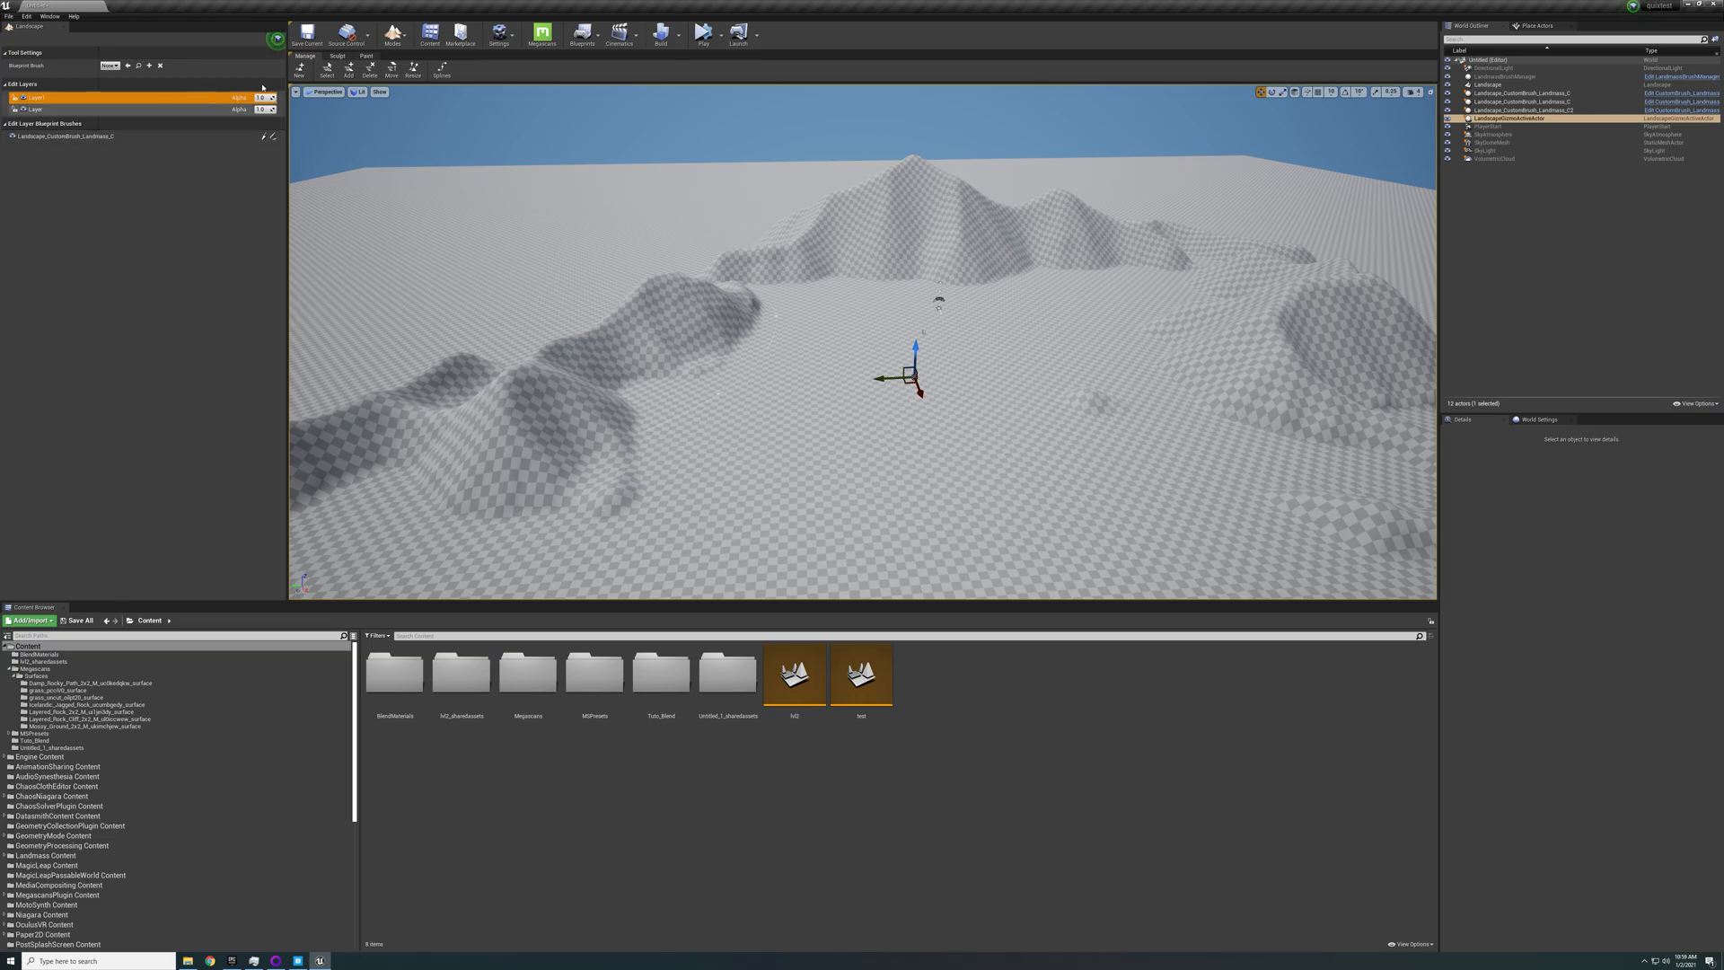
left_click(110, 65)
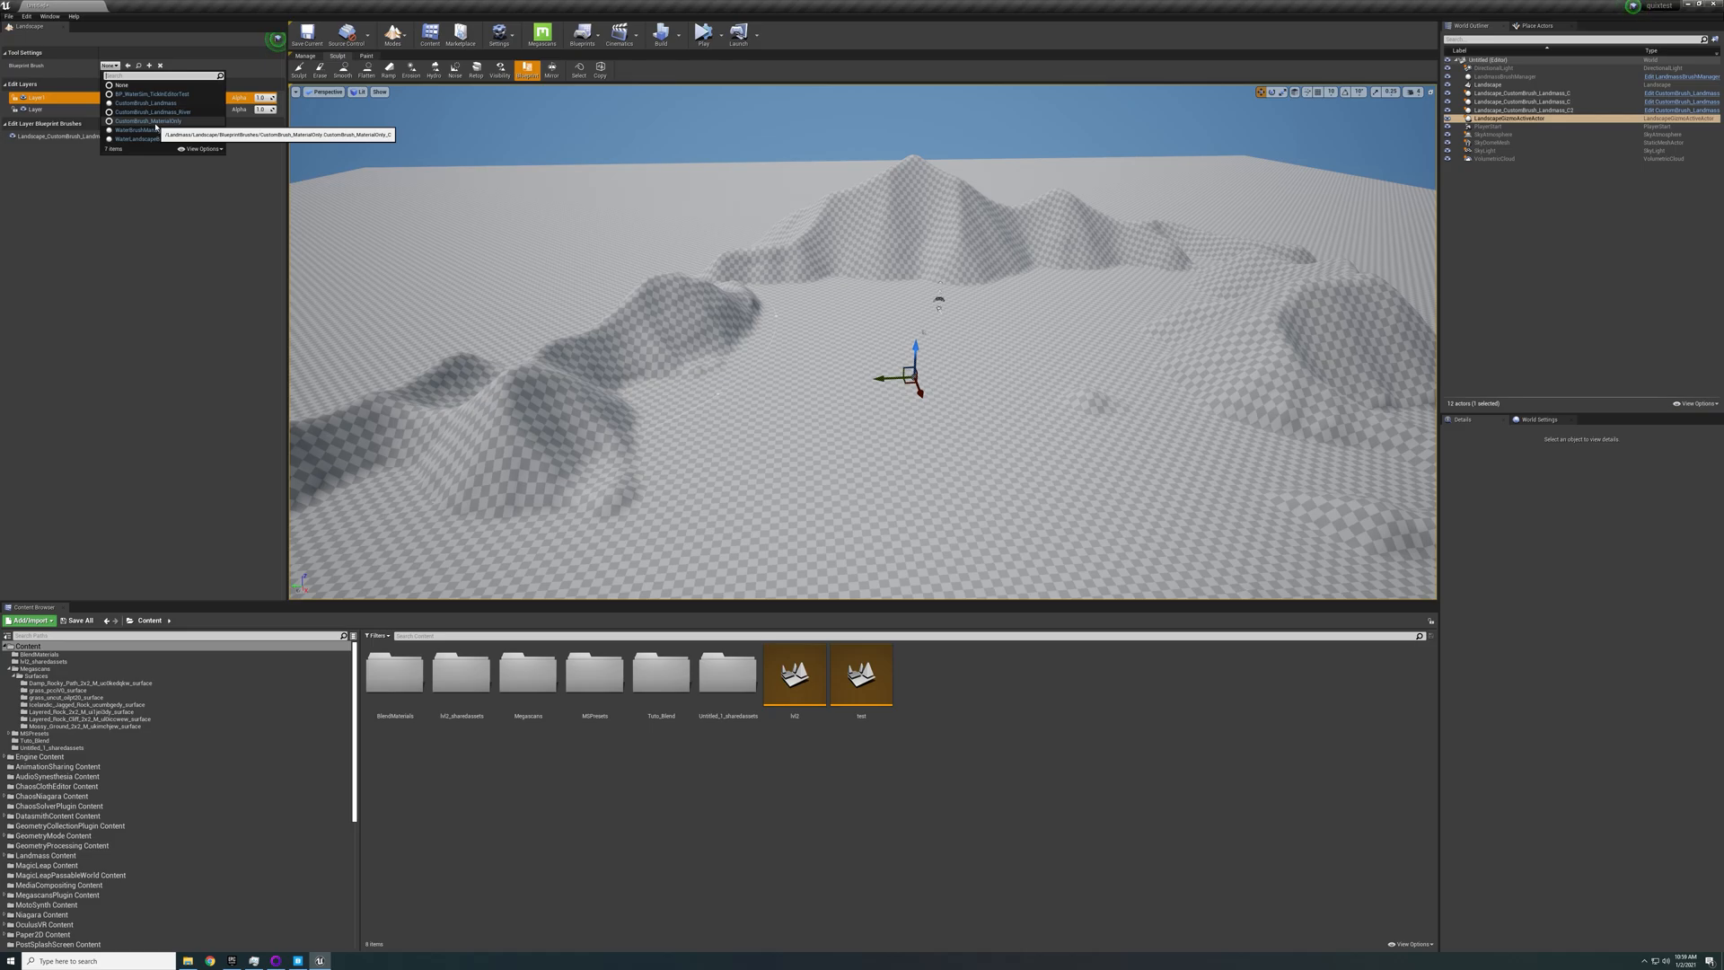
left_click(154, 122)
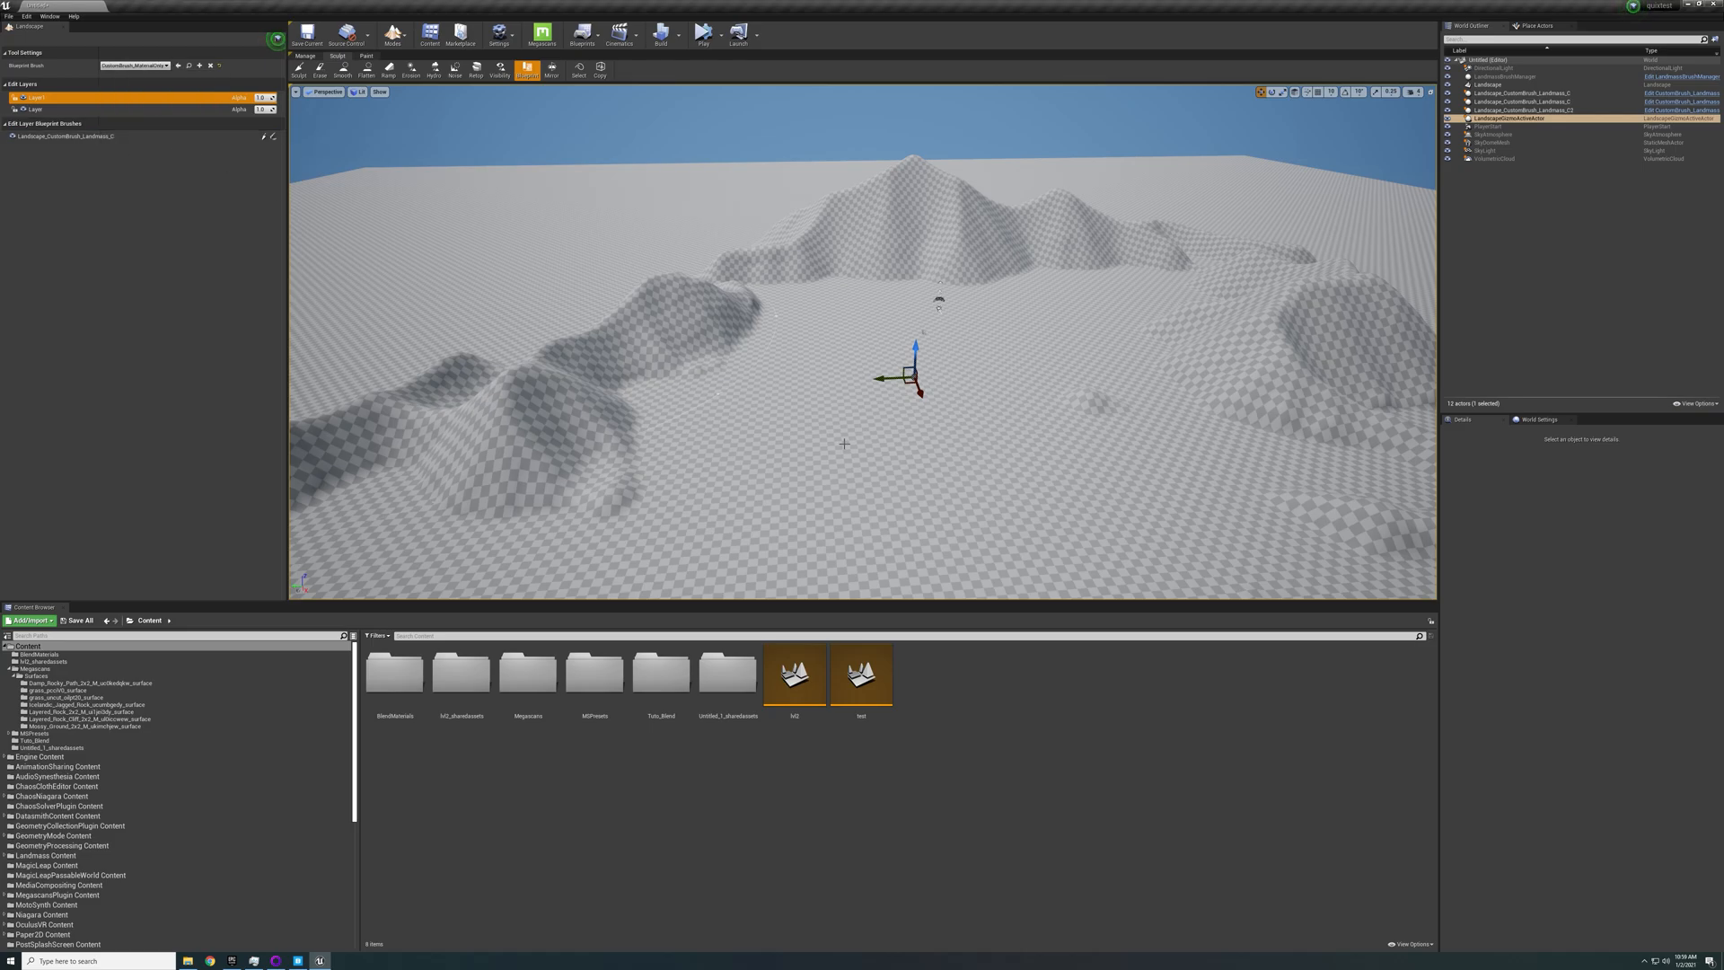
left_click(890, 443)
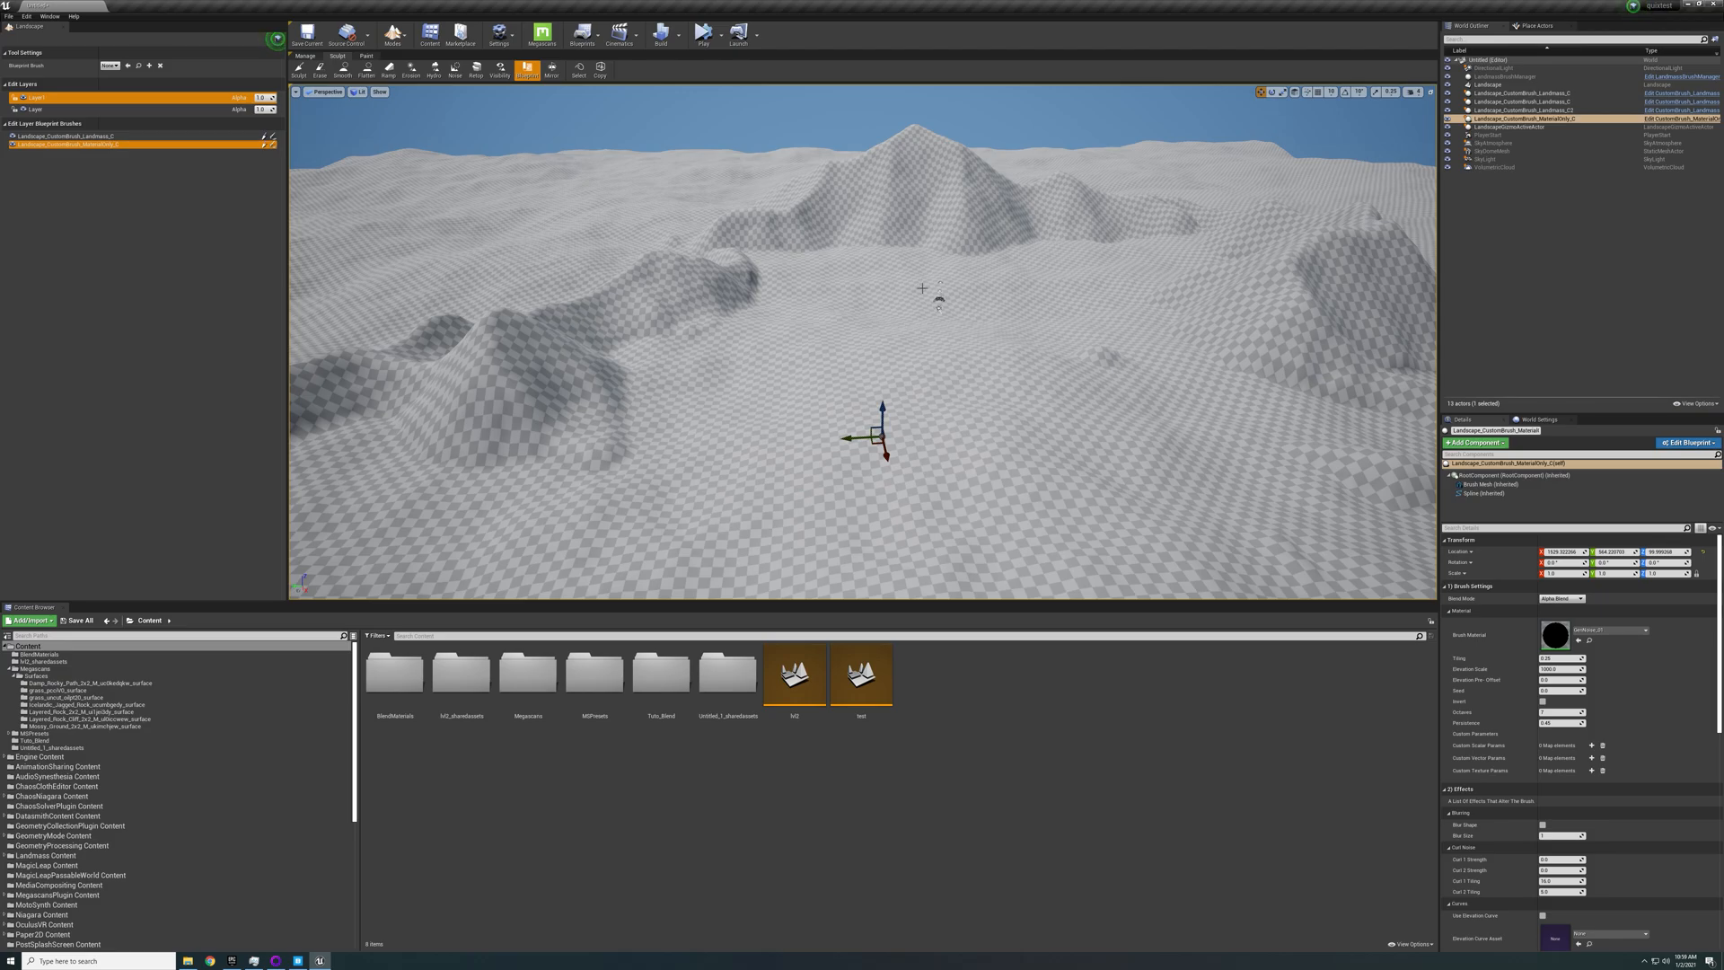
Move the MaterialOnly brush along its X axis toward the foreground and inspect its noise across the landscape
right_click_drag(936, 345, 874, 360)
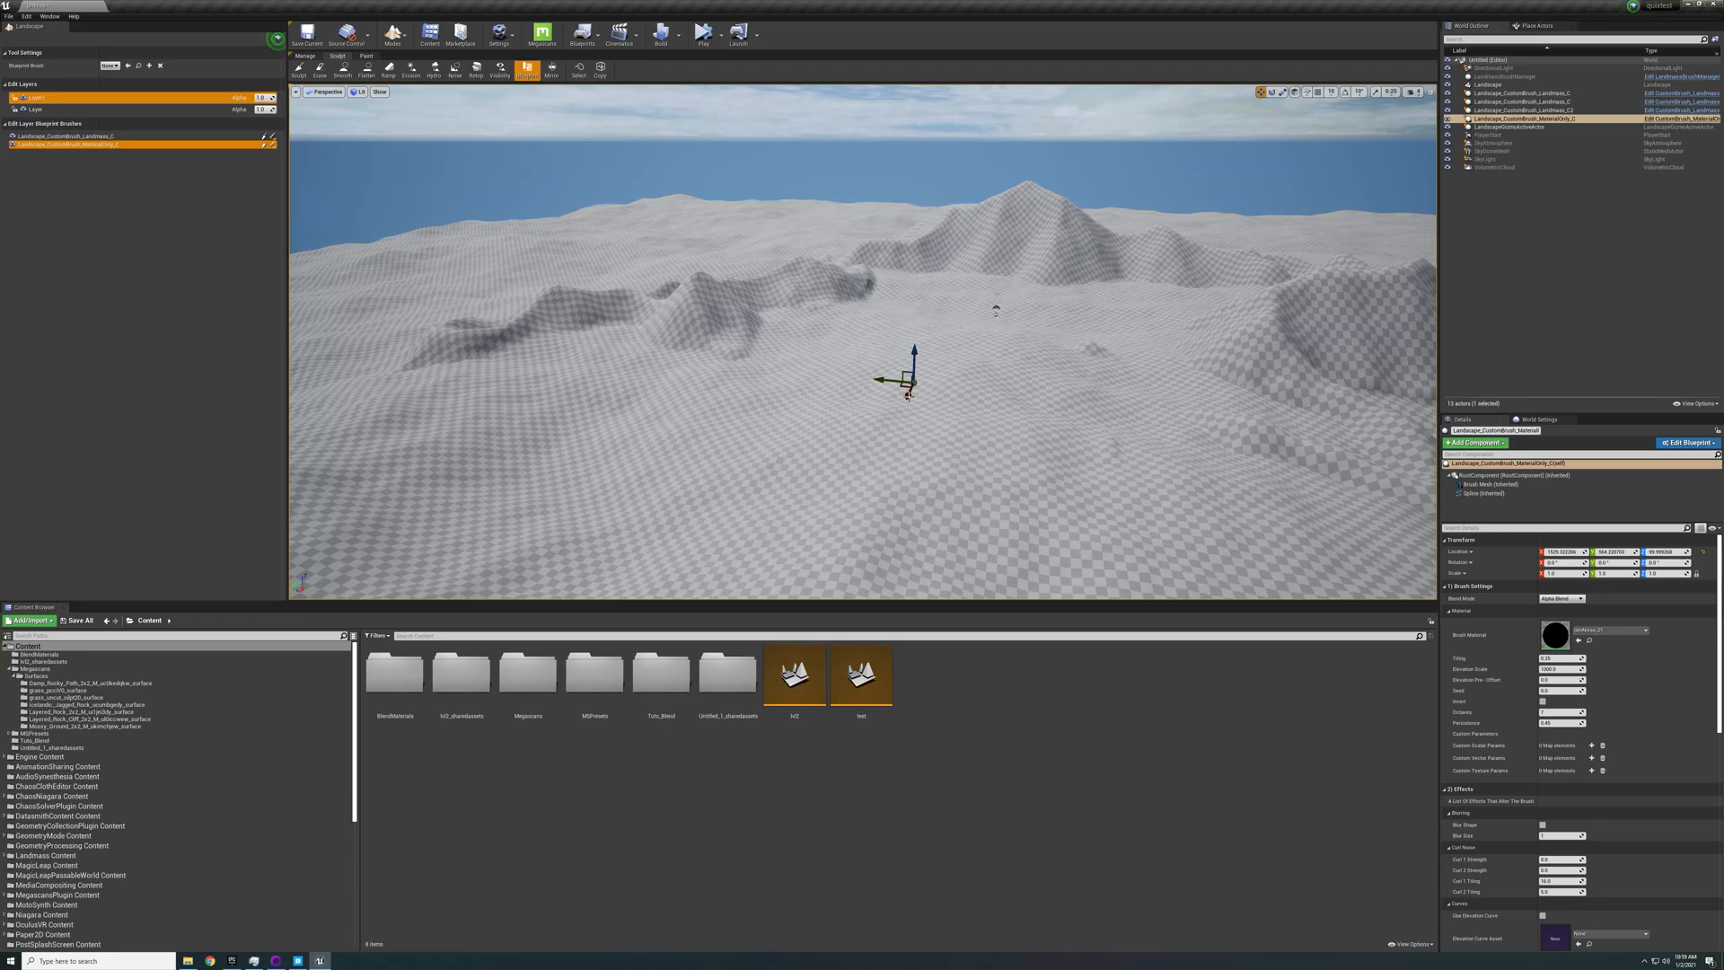
mouse_move(908, 393)
left_mouse_down()
mouse_move(877, 420)
mouse_move(921, 442)
mouse_move(875, 453)
mouse_move(868, 483)
mouse_move(1022, 459)
mouse_move(1014, 352)
mouse_move(916, 319)
mouse_move(820, 384)
mouse_move(908, 431)
mouse_move(985, 341)
mouse_move(870, 362)
mouse_move(903, 471)
left_mouse_up()
right_click_drag(903, 471, 996, 432)
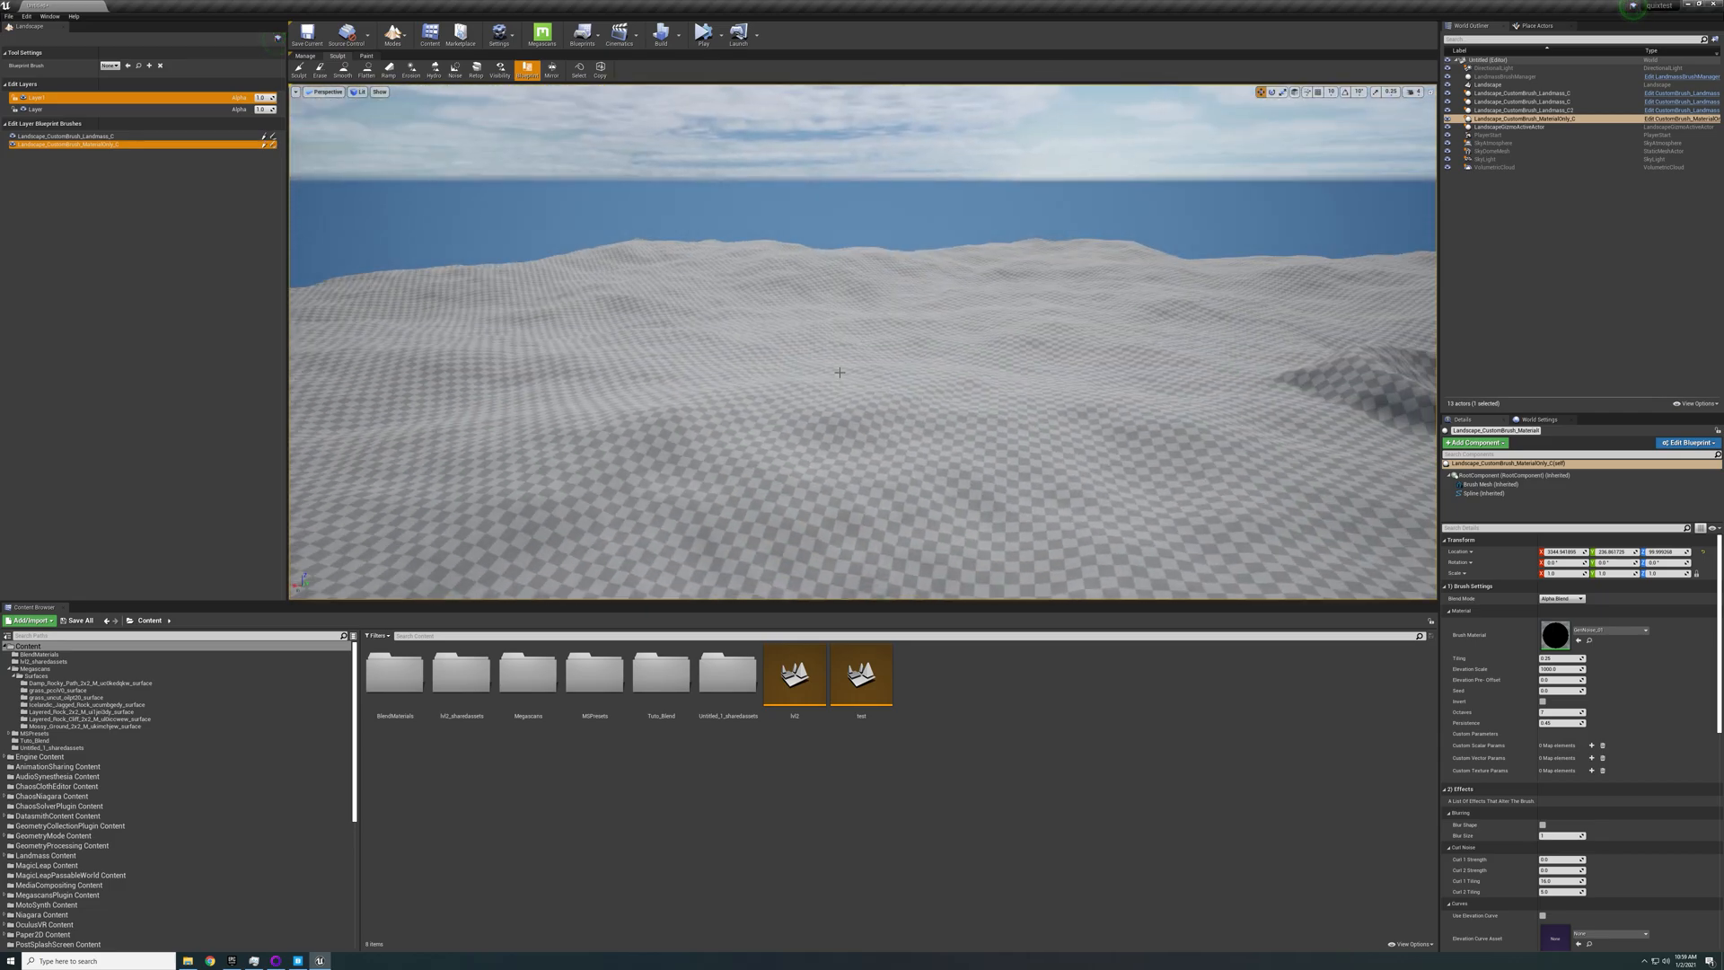
right_click_drag(842, 367, 992, 359)
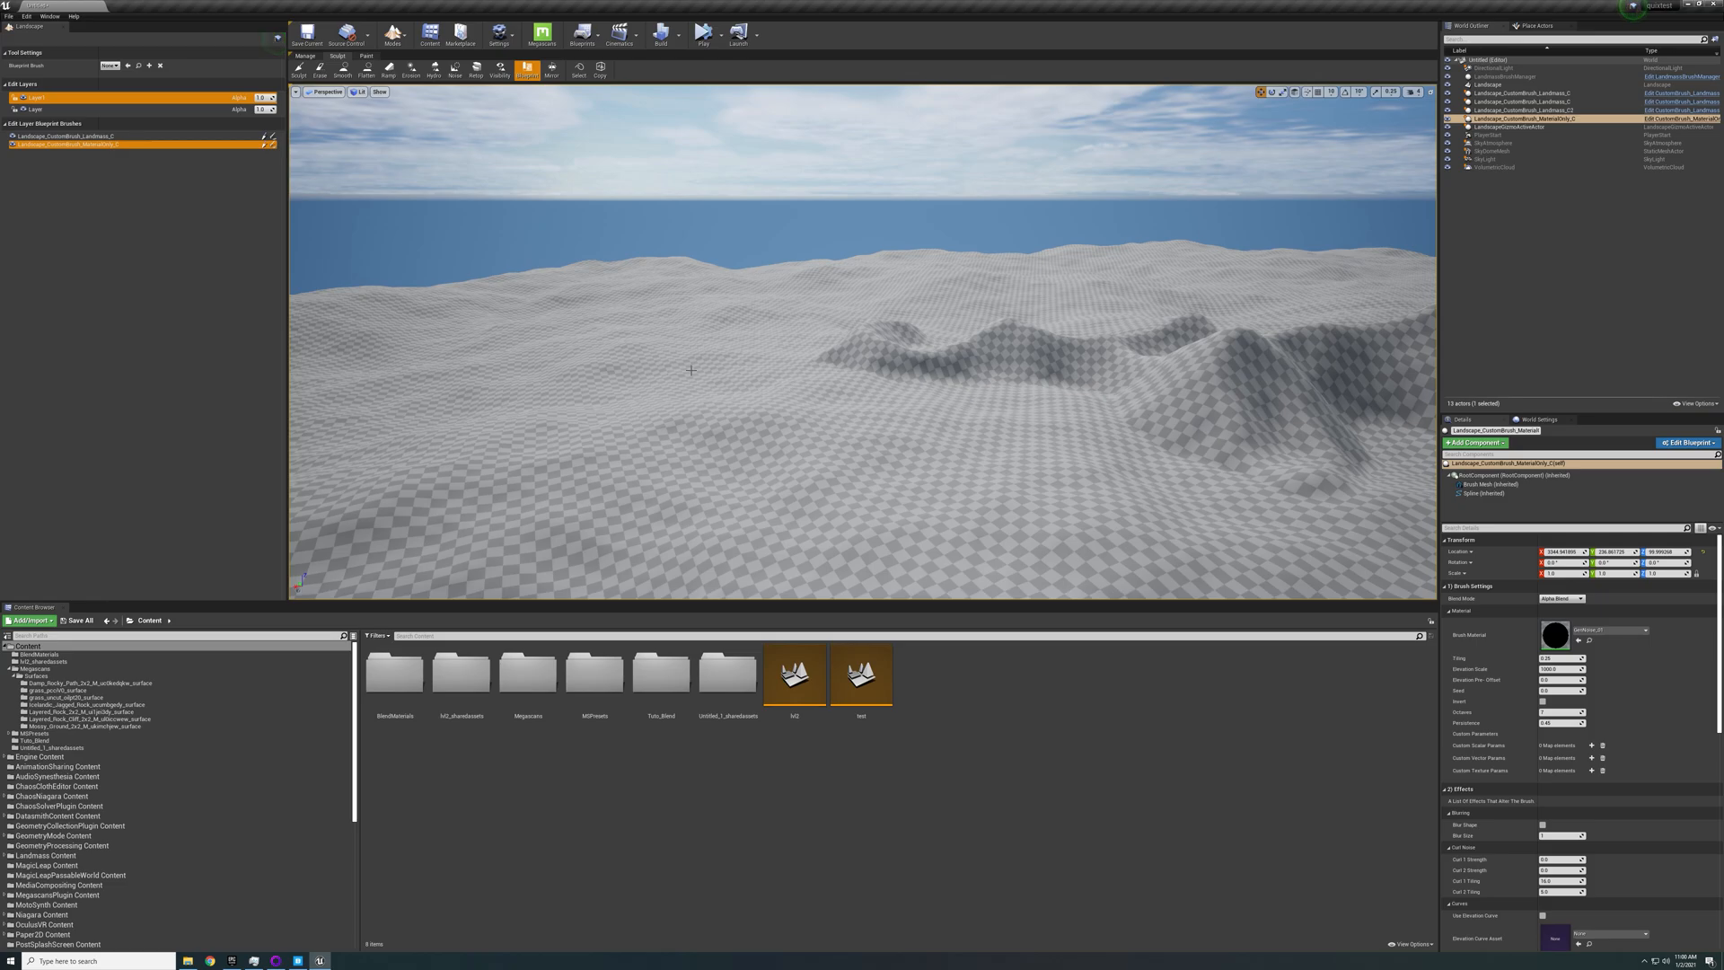
right_click_drag(722, 424, 997, 534)
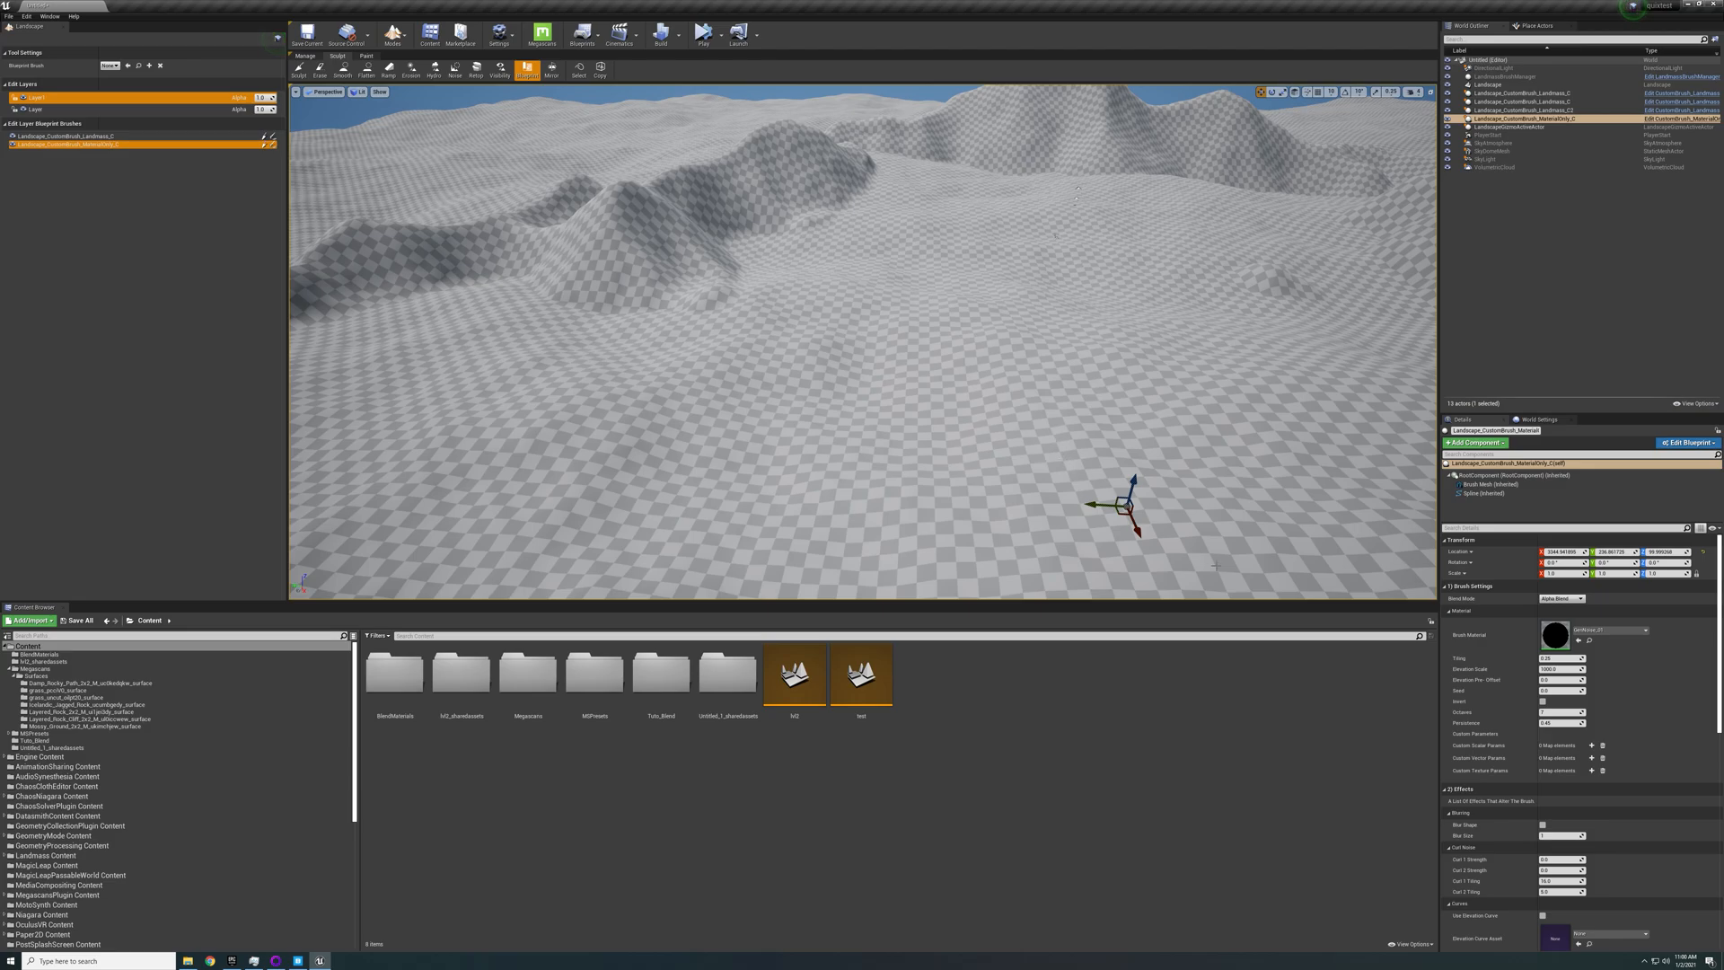
Switch to Select mode and review the MaterialOnly brush's Brush Settings and Effects along with the terrain it shapes
key("shift+1")
scroll(1609, 695, "down", 7)
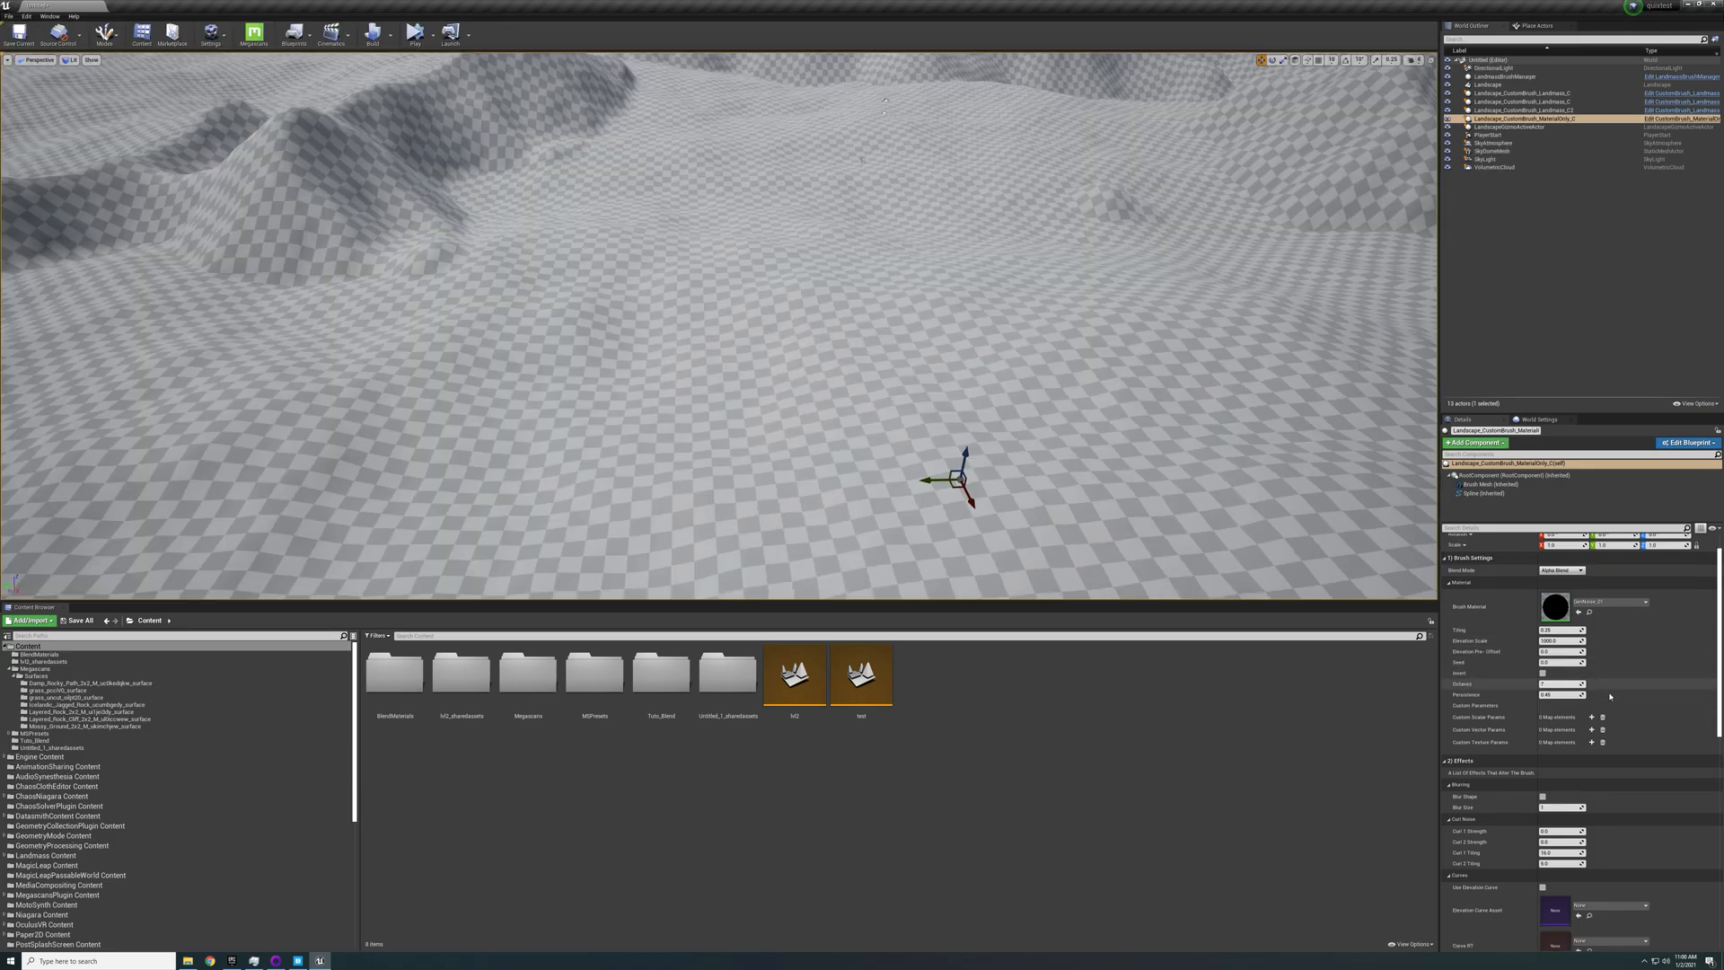
scroll(1625, 710, "down", 6)
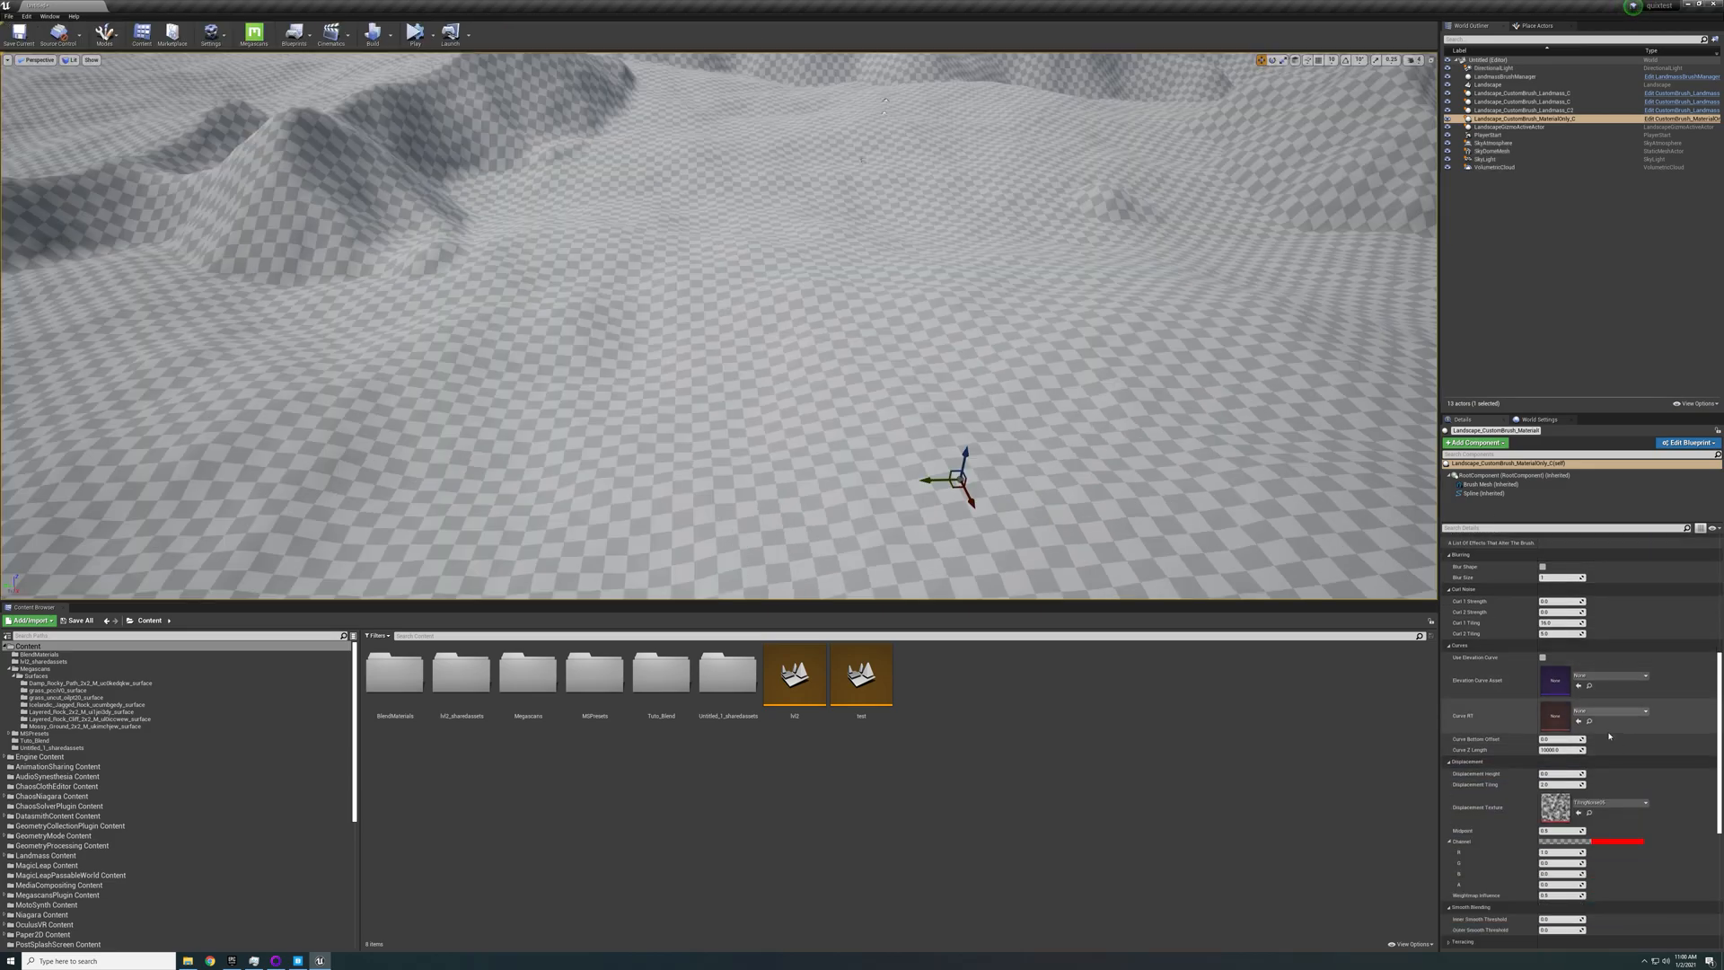
scroll(1624, 762, "down", 1)
scroll(1624, 761, "up", 6)
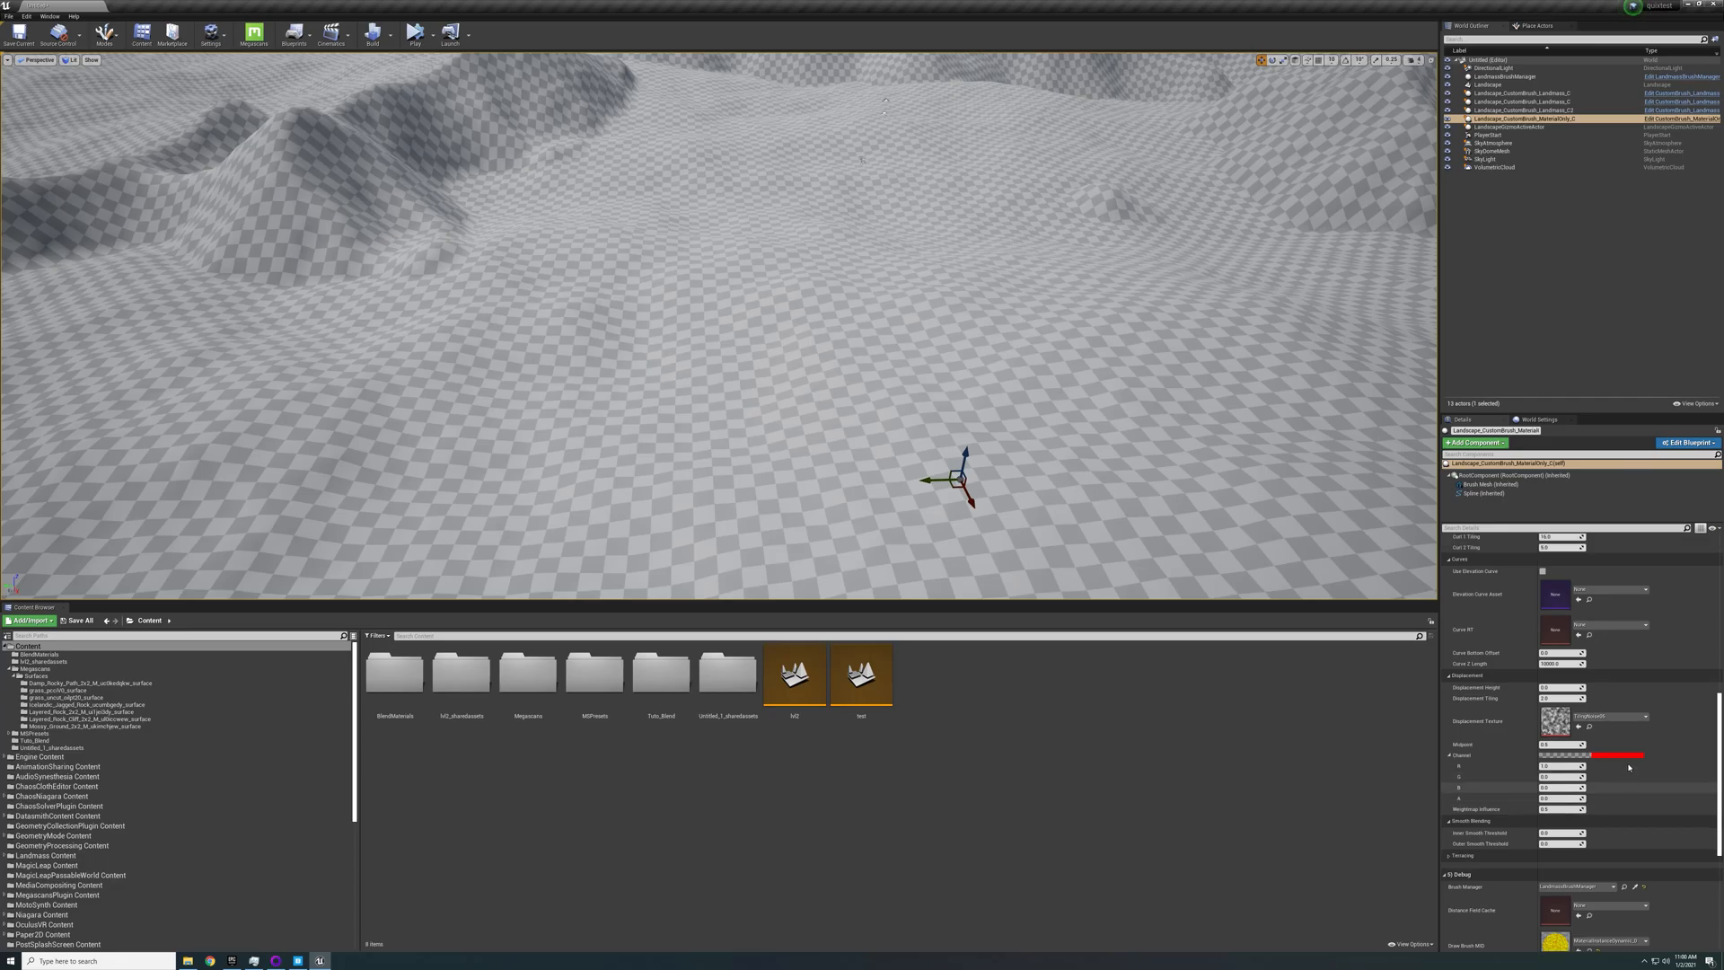
scroll(1614, 739, "up", 3)
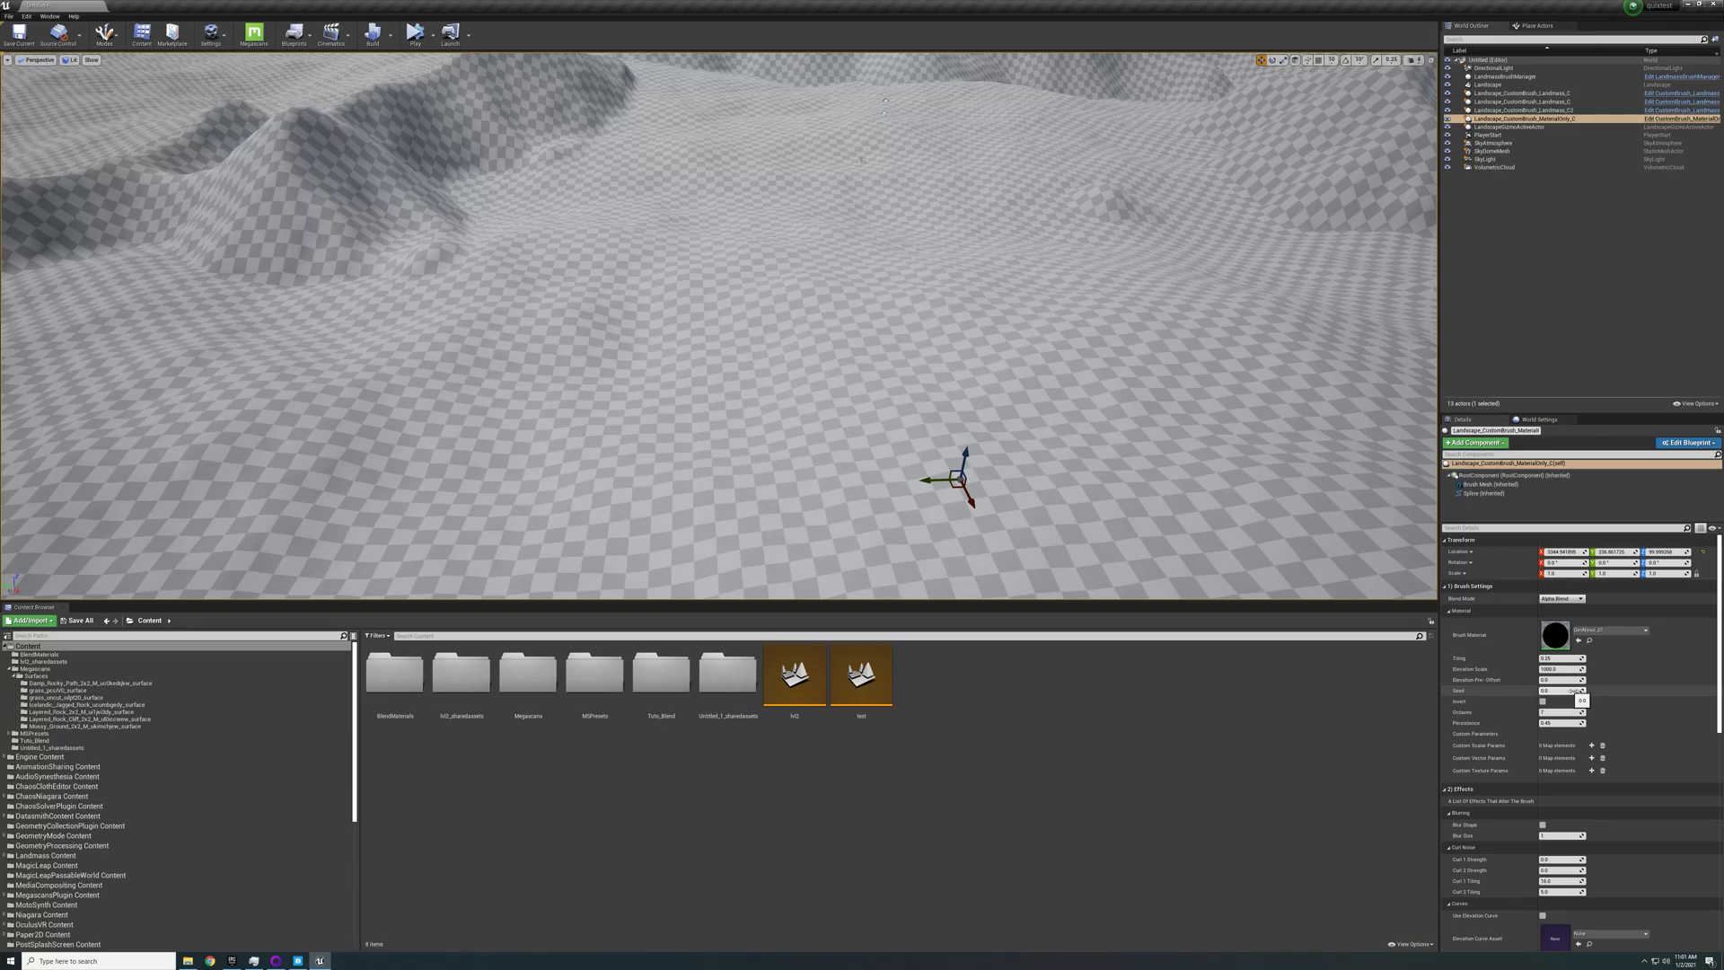
right_click_drag(1123, 377, 1109, 310)
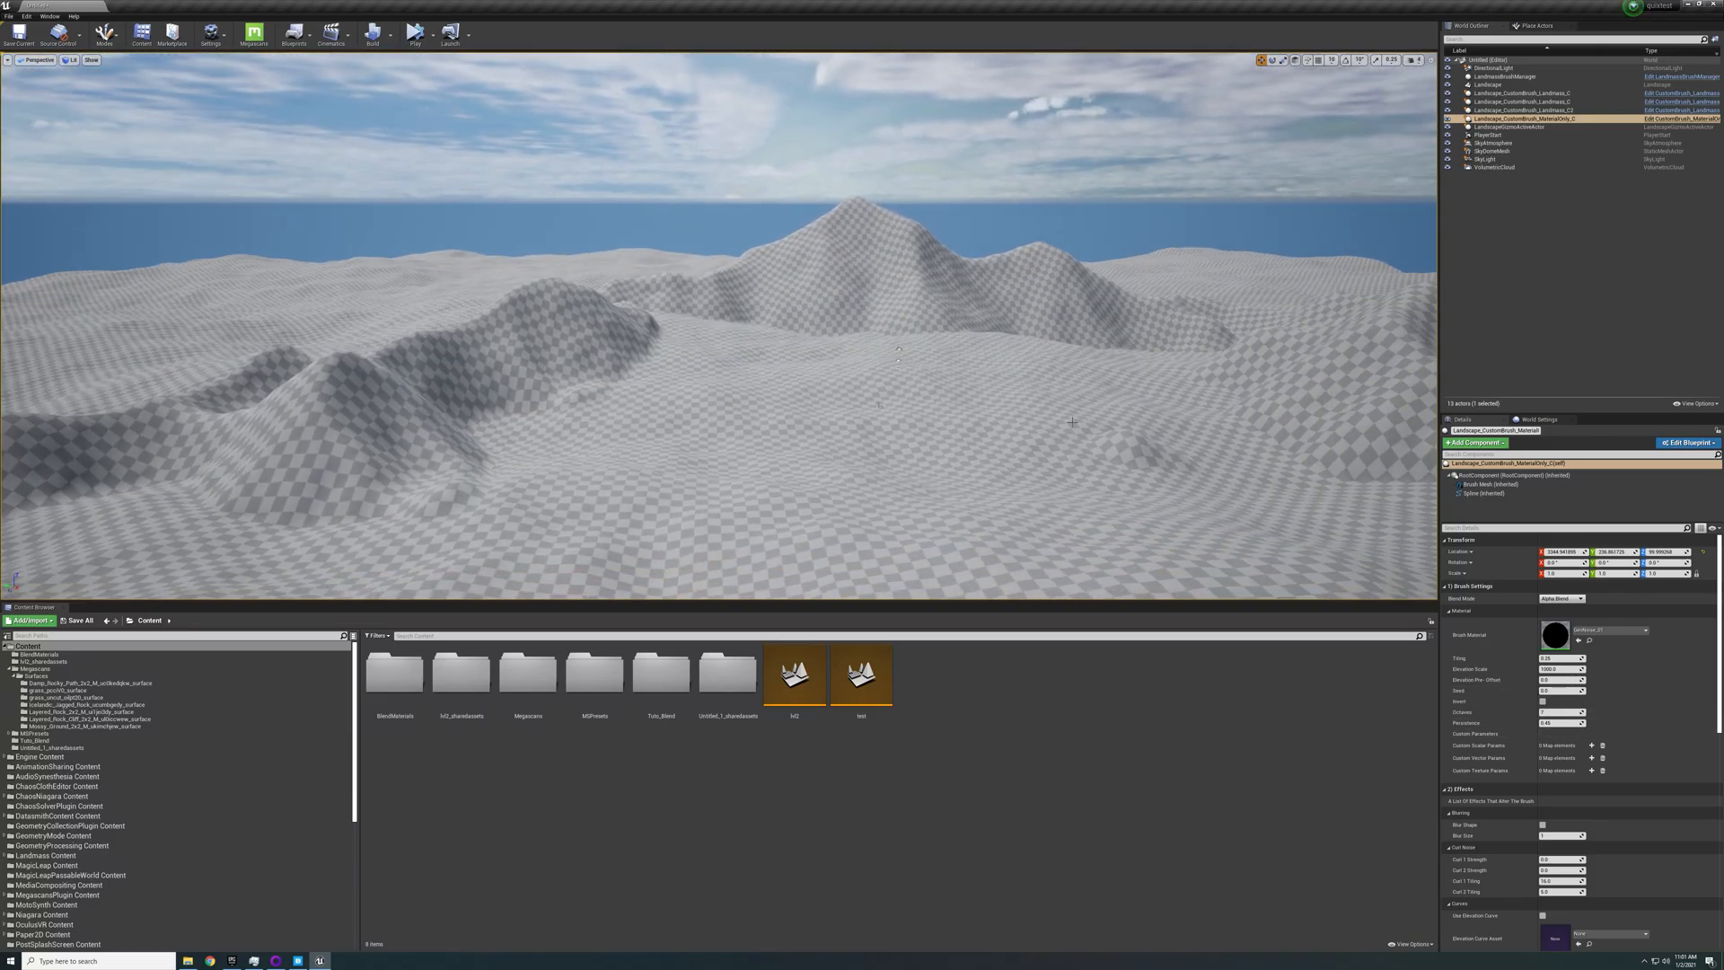
right_click_drag(1071, 421, 1132, 449)
right_click_drag(543, 372, 550, 391)
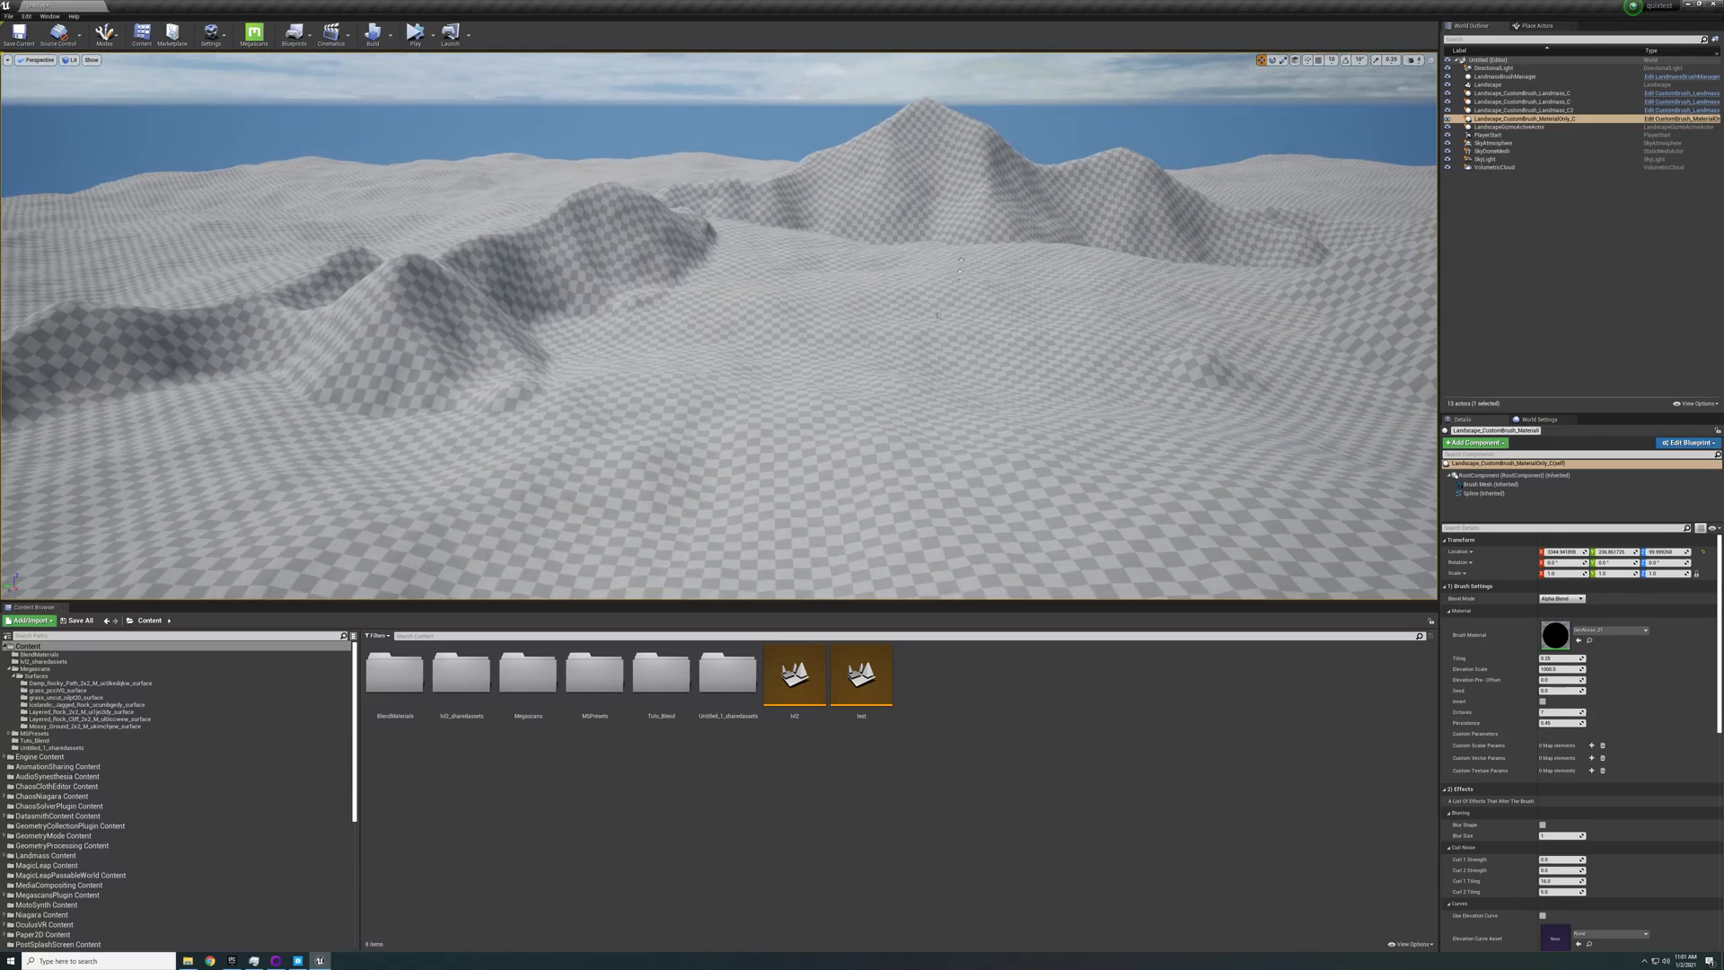
right_click_drag(810, 420, 939, 427)
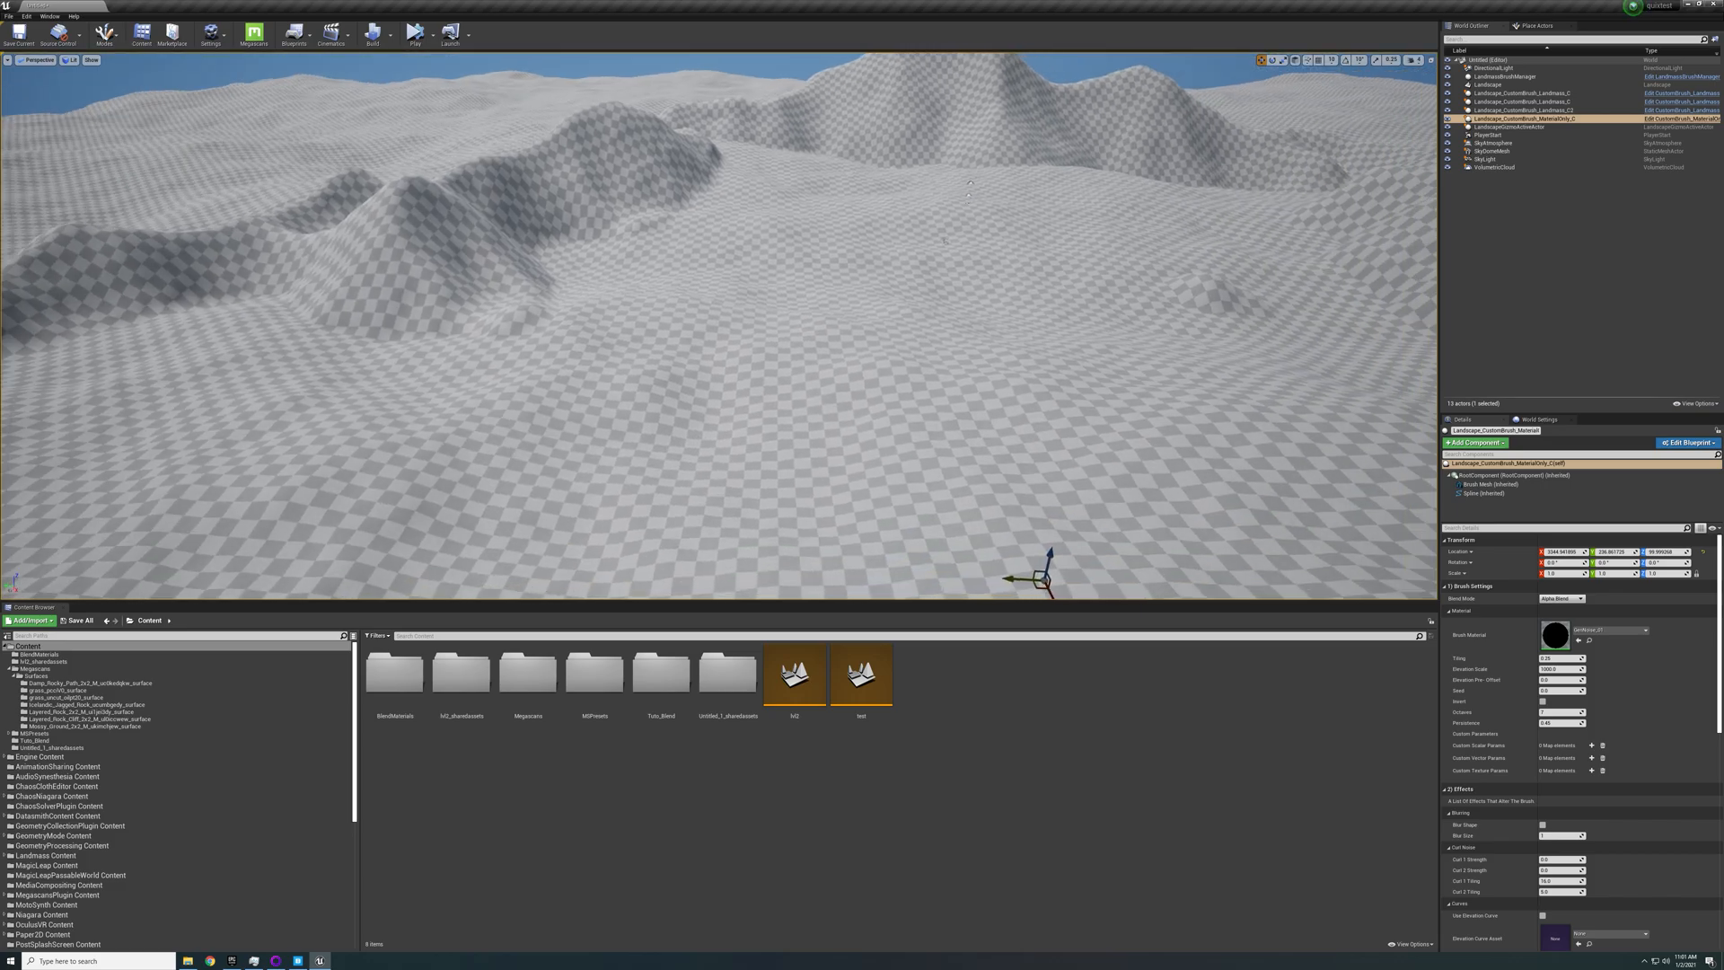
Try a very low Tiling on the MaterialOnly brush, and raise it to get denser hills
left_click(1563, 659)
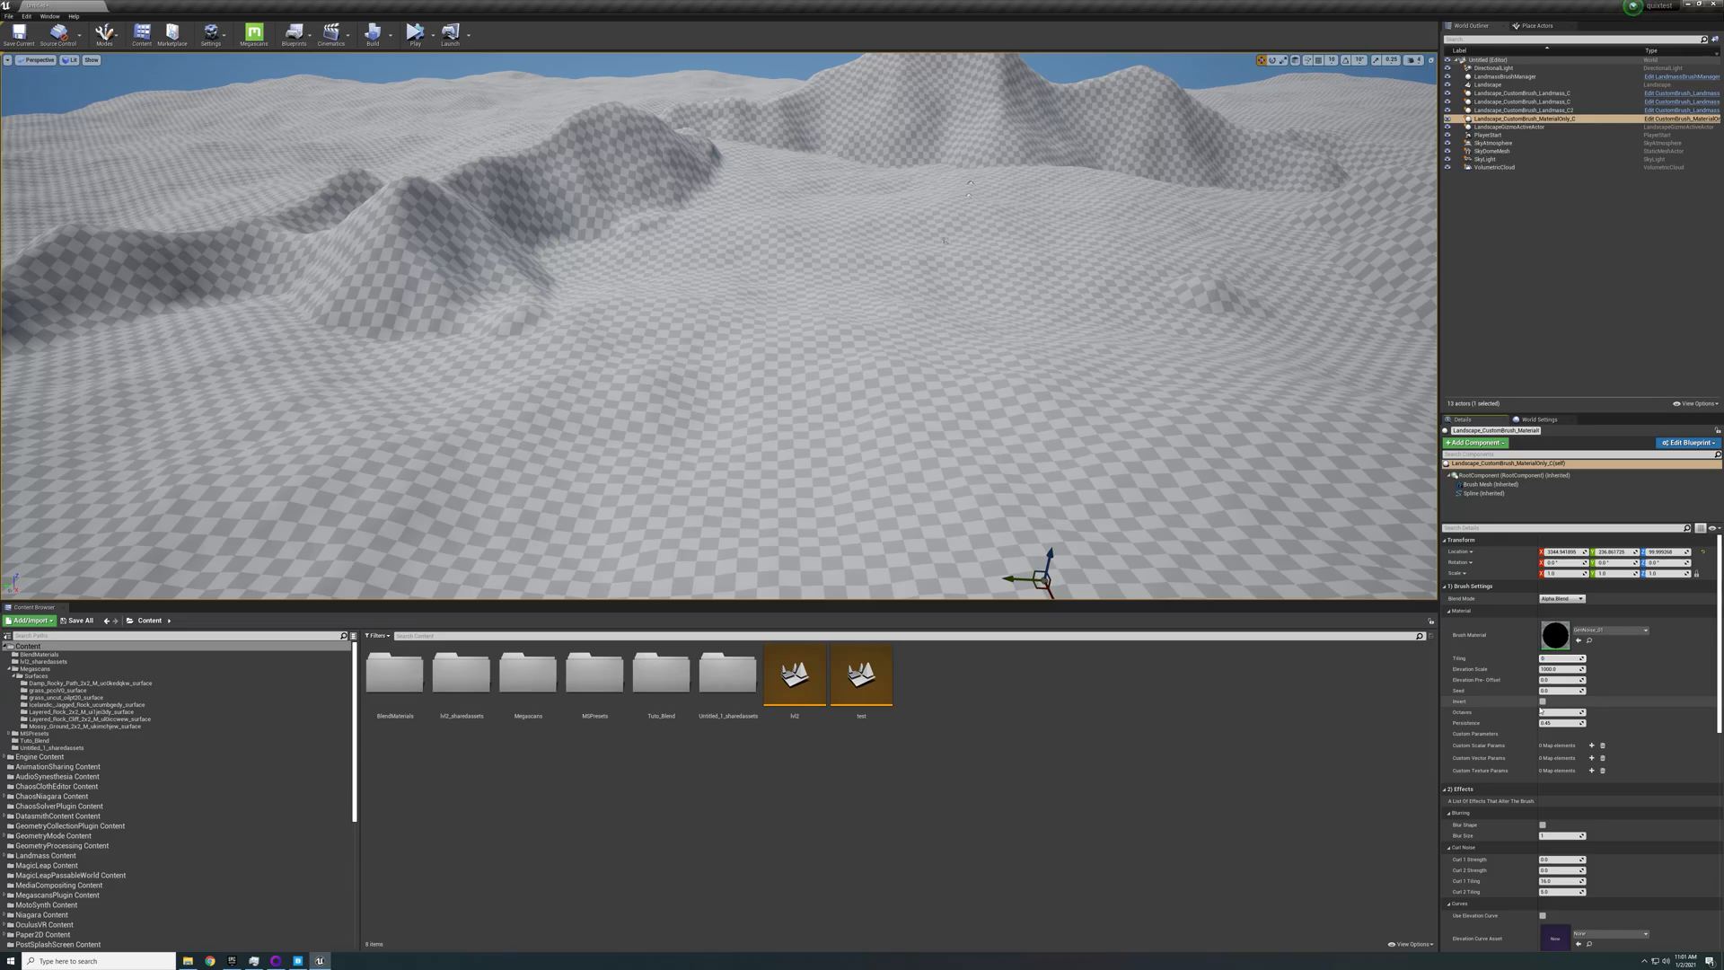
key("Return")
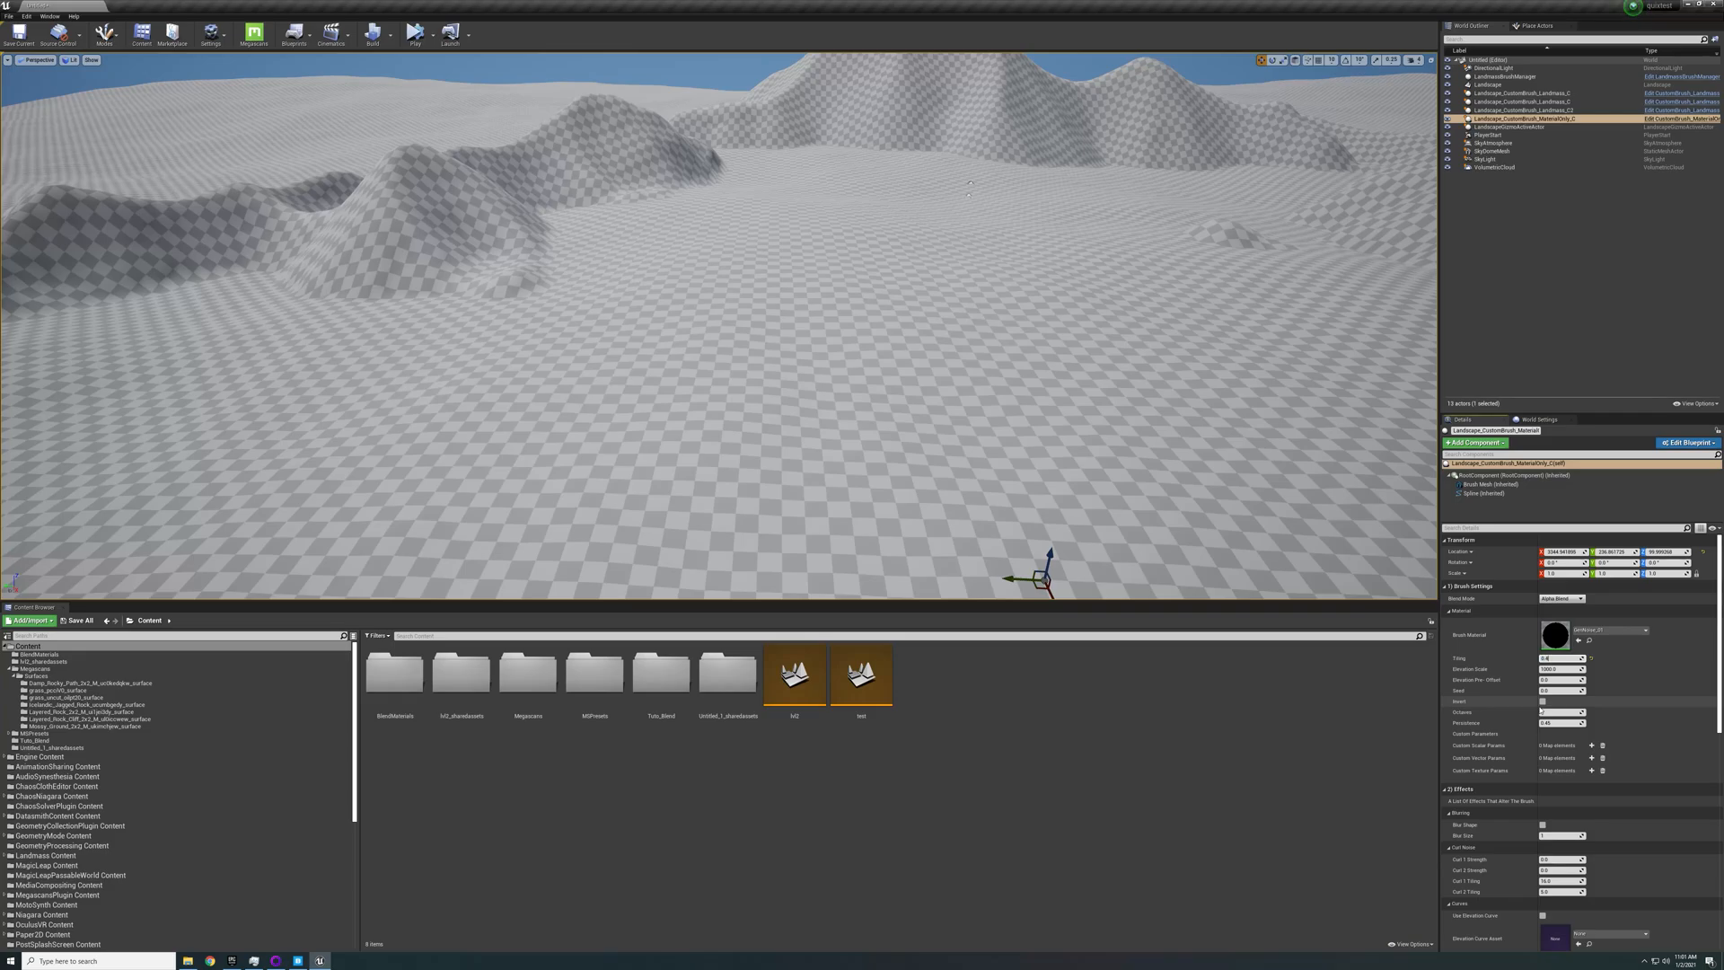
key("Return")
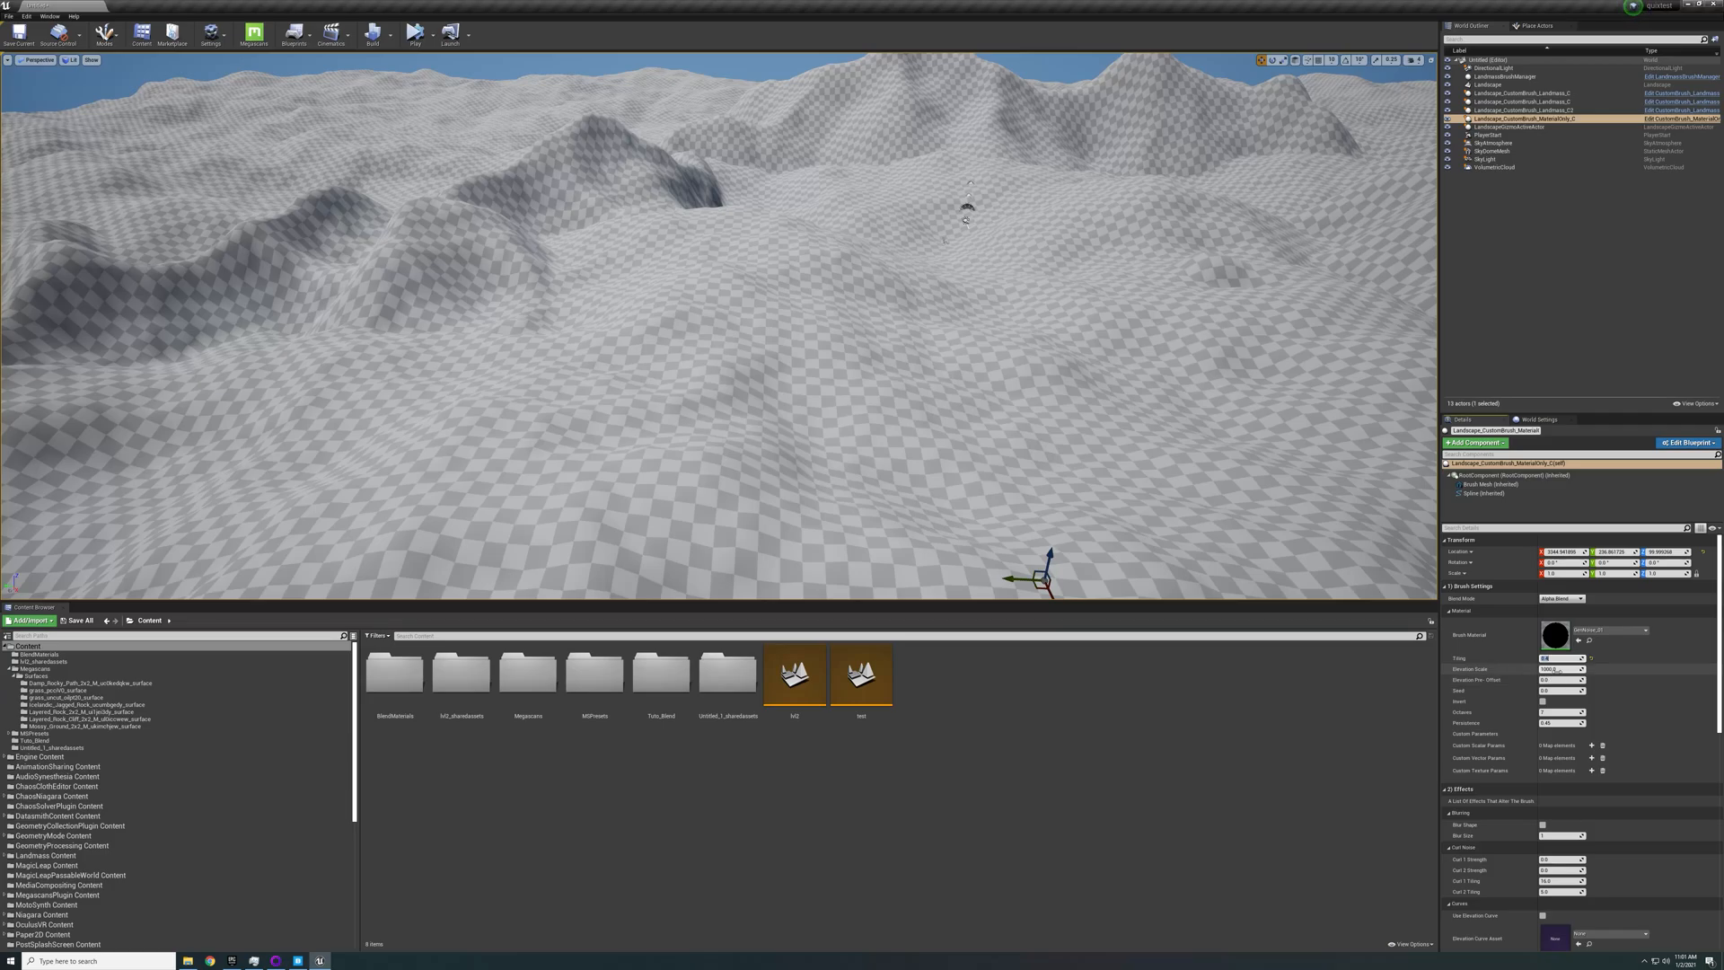
Try an Elevation Scale of 200 on the MaterialOnly brush, and set it to 500
left_click(1561, 669)
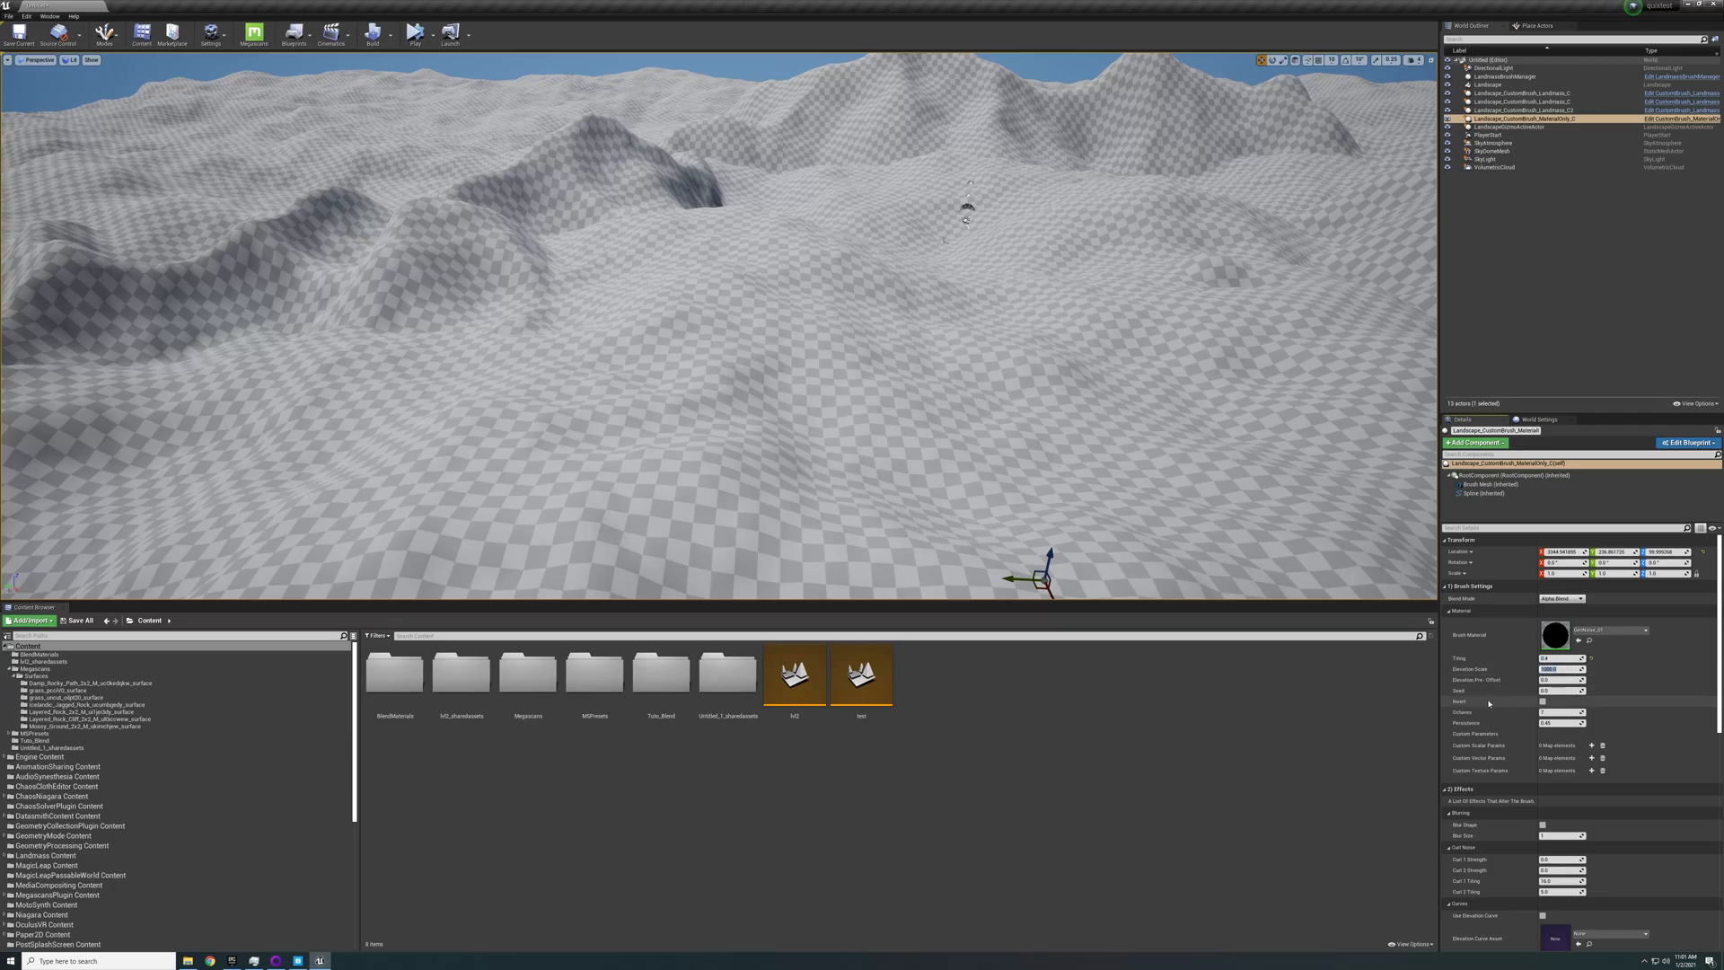
type("200")
key("Return")
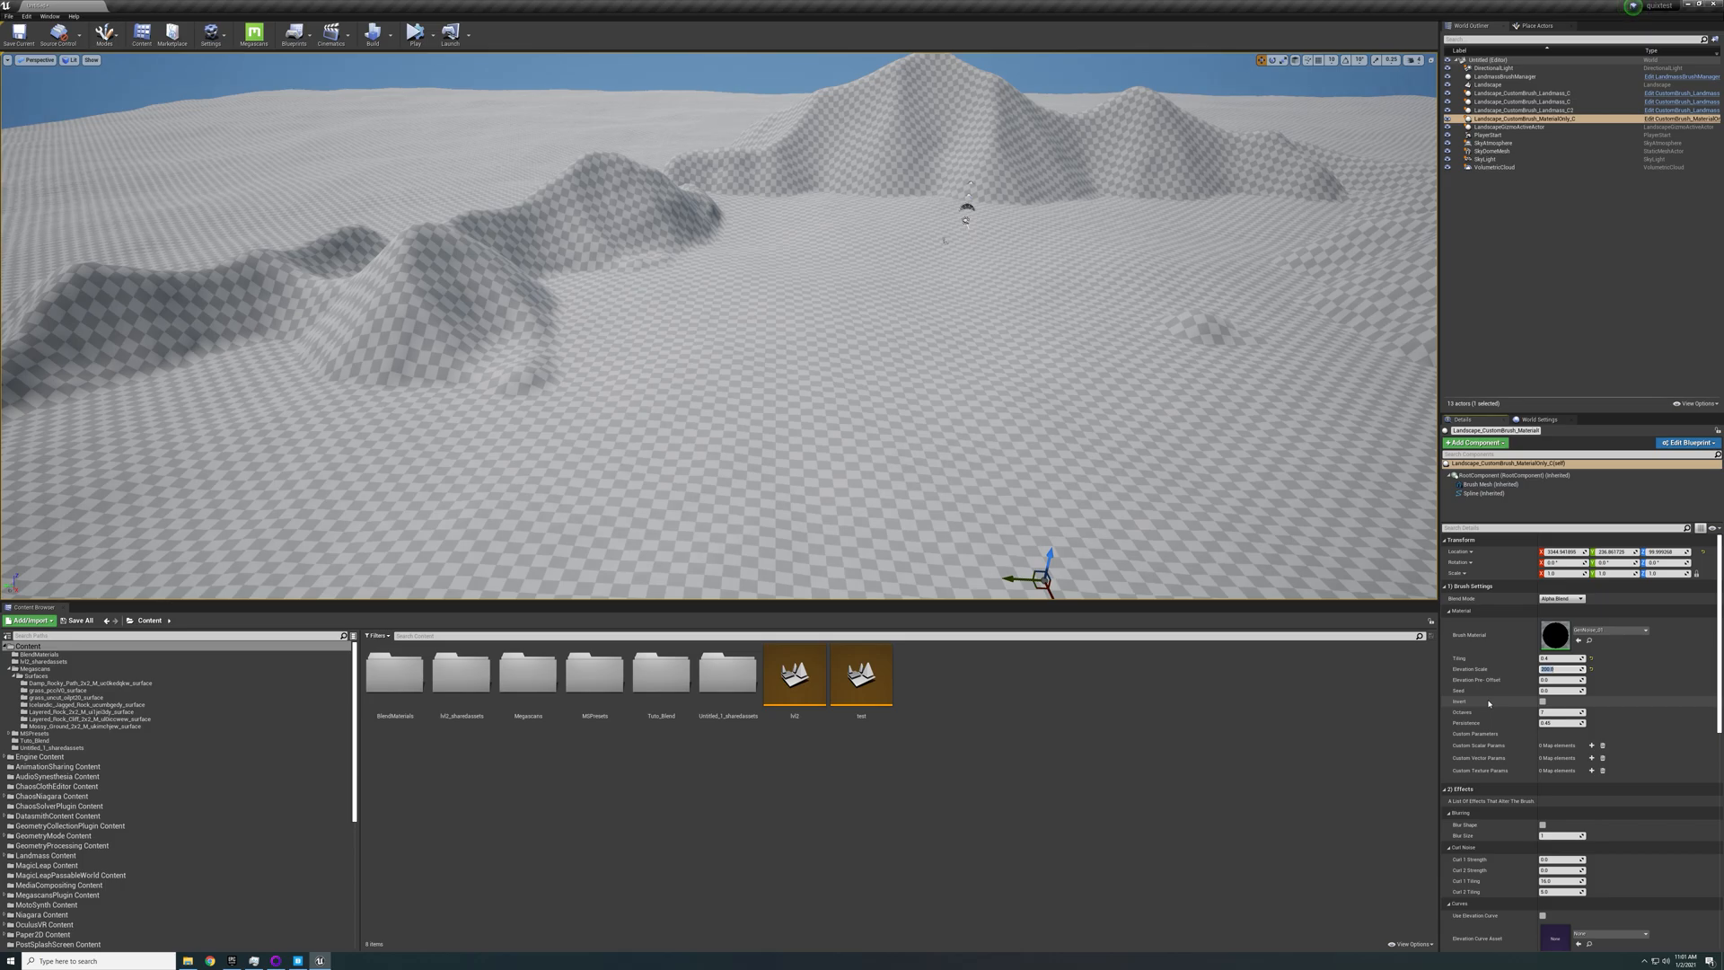
type("50")
key("Return")
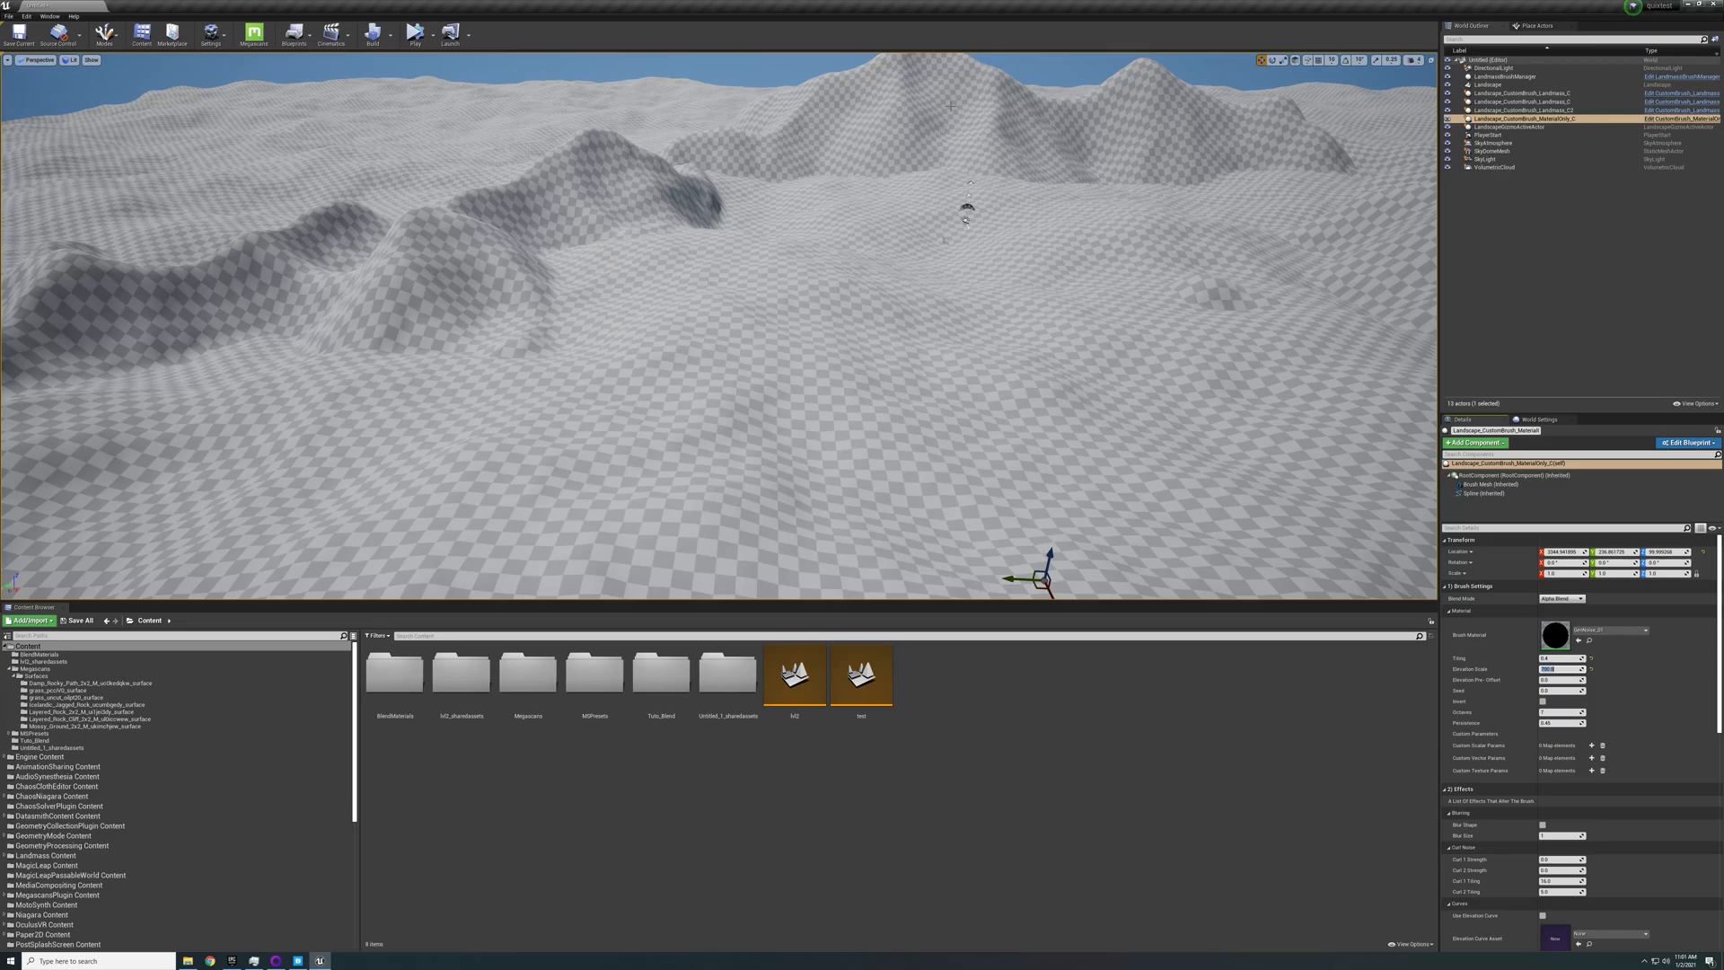
Try changing the MaterialOnly brush's Elevation Pre-Offset, and reset it to its default
key("ctrl+z")
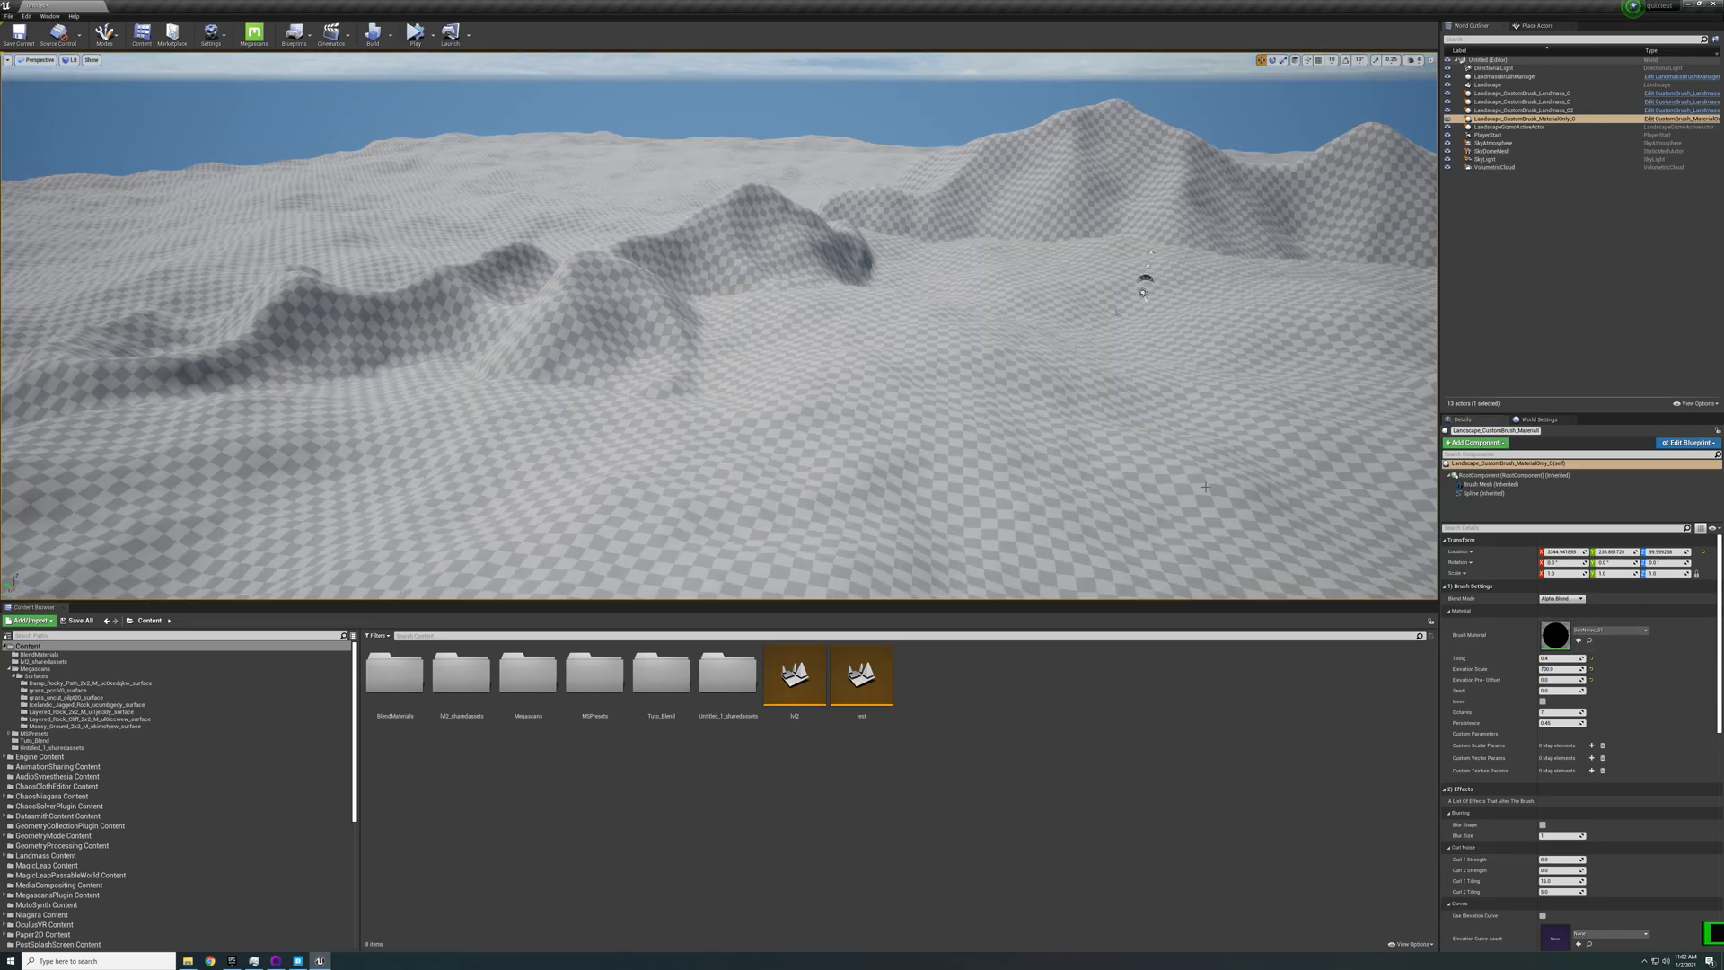
left_click(1550, 680)
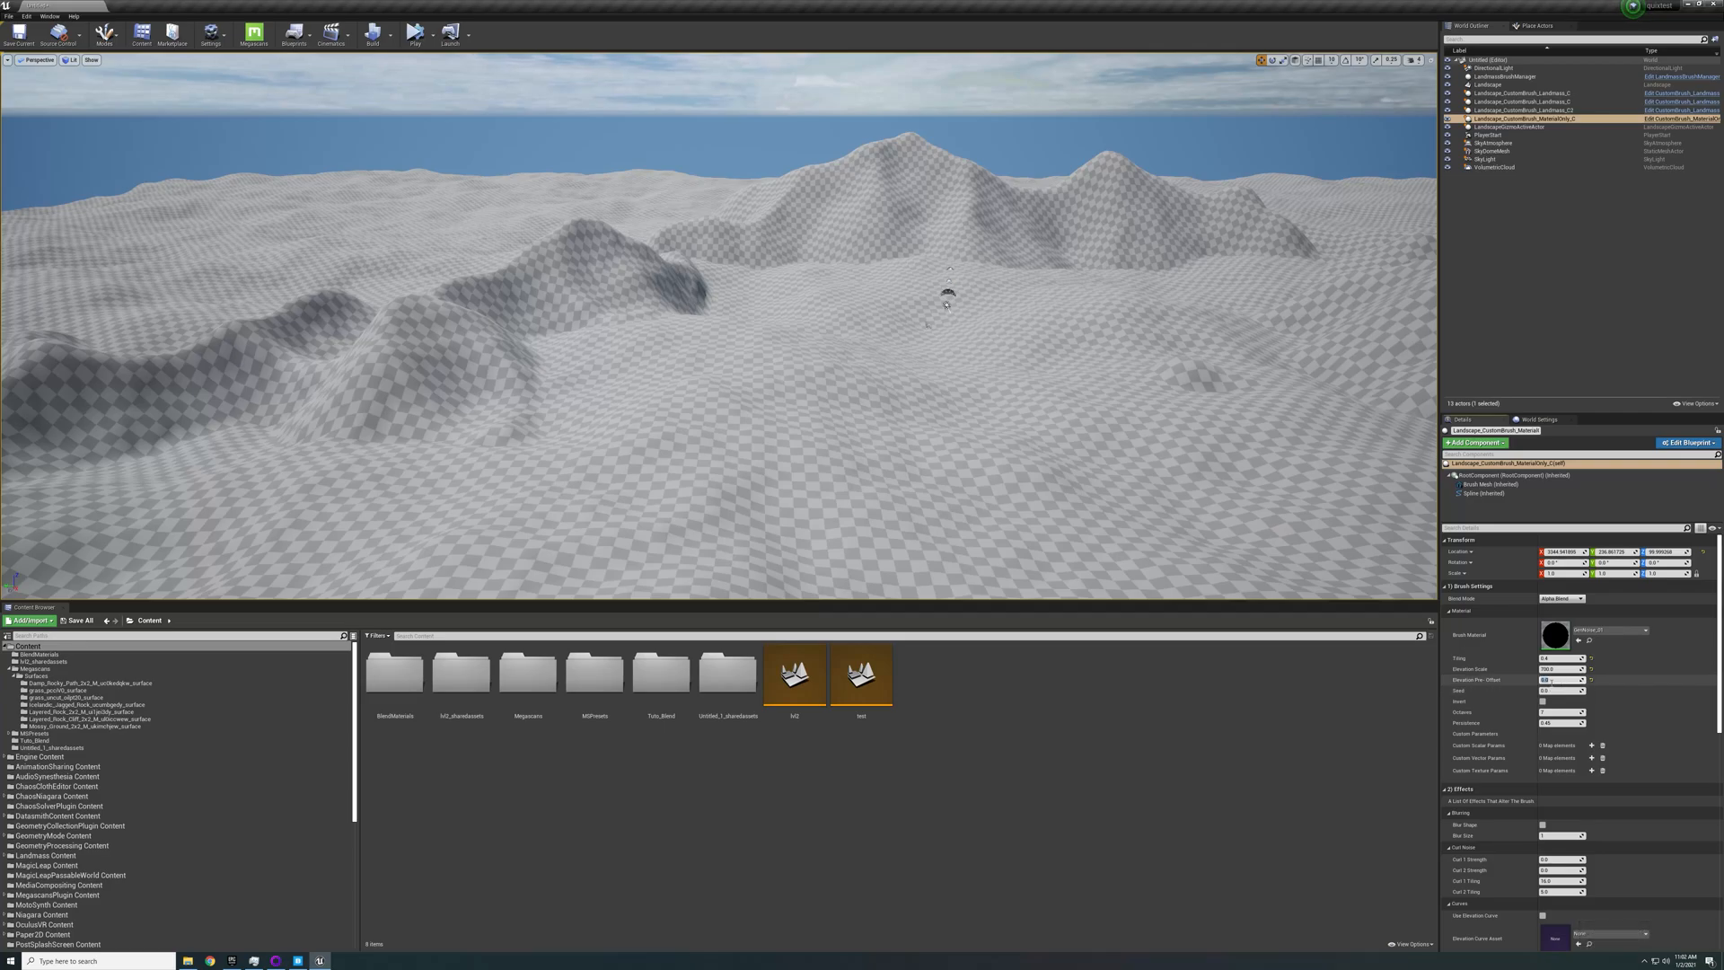
type("500")
key("Return")
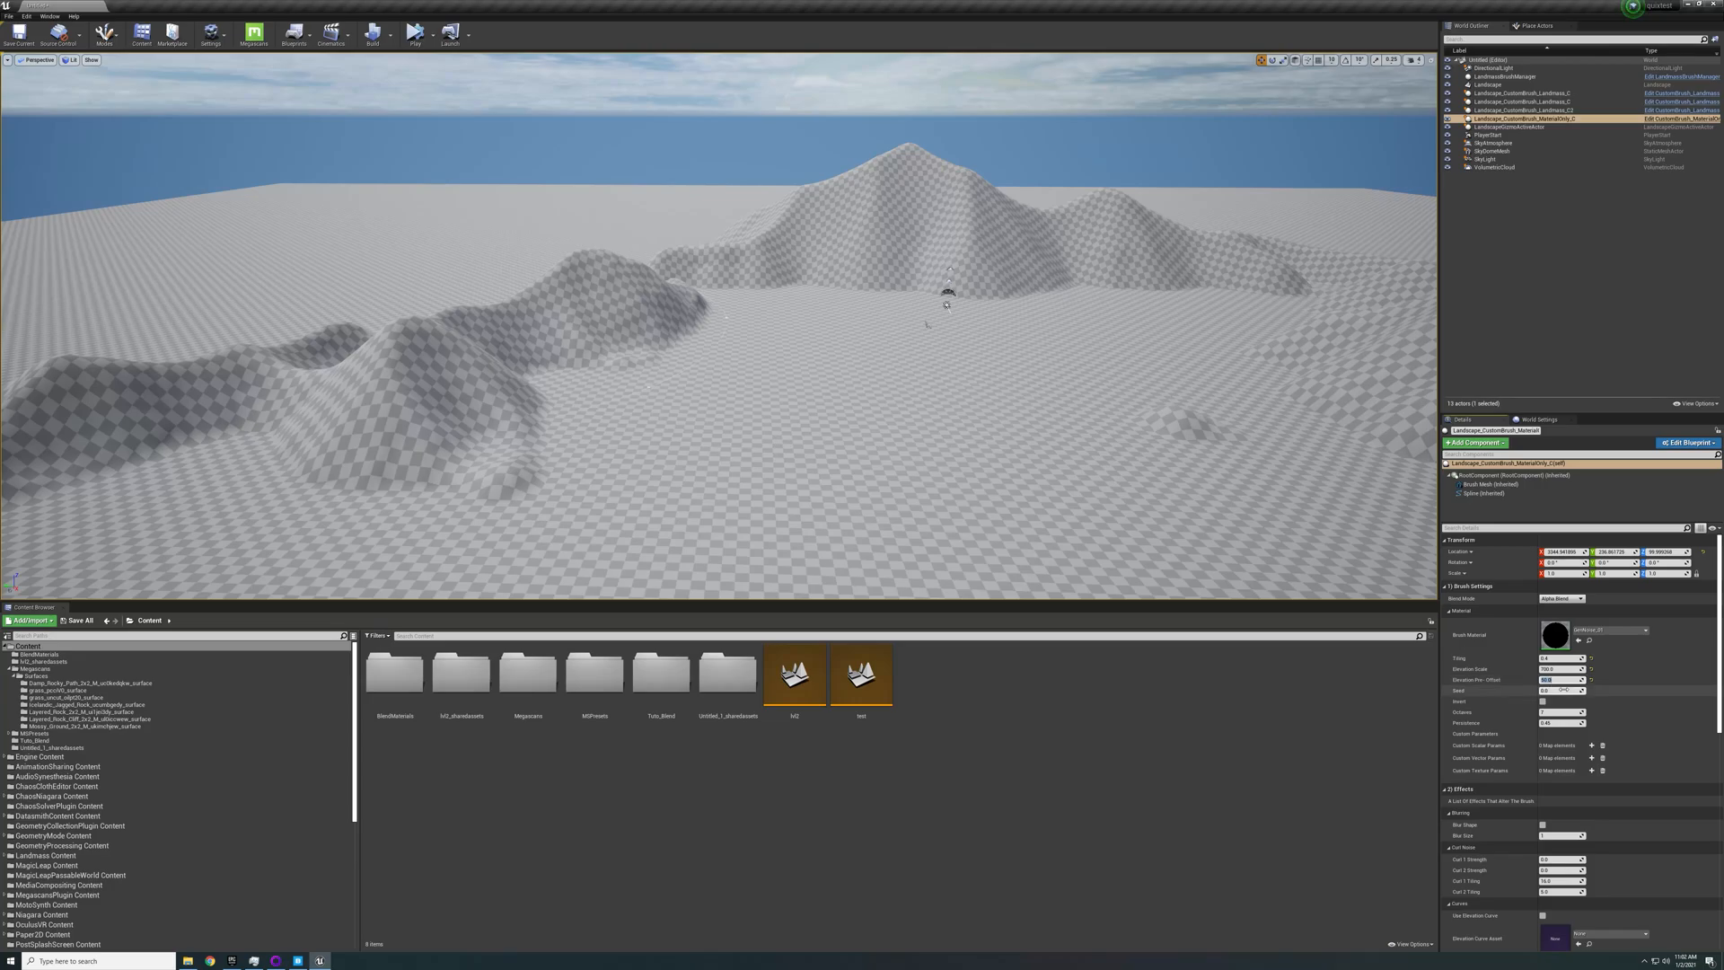
key("ctrl+z")
key("ctrl+y")
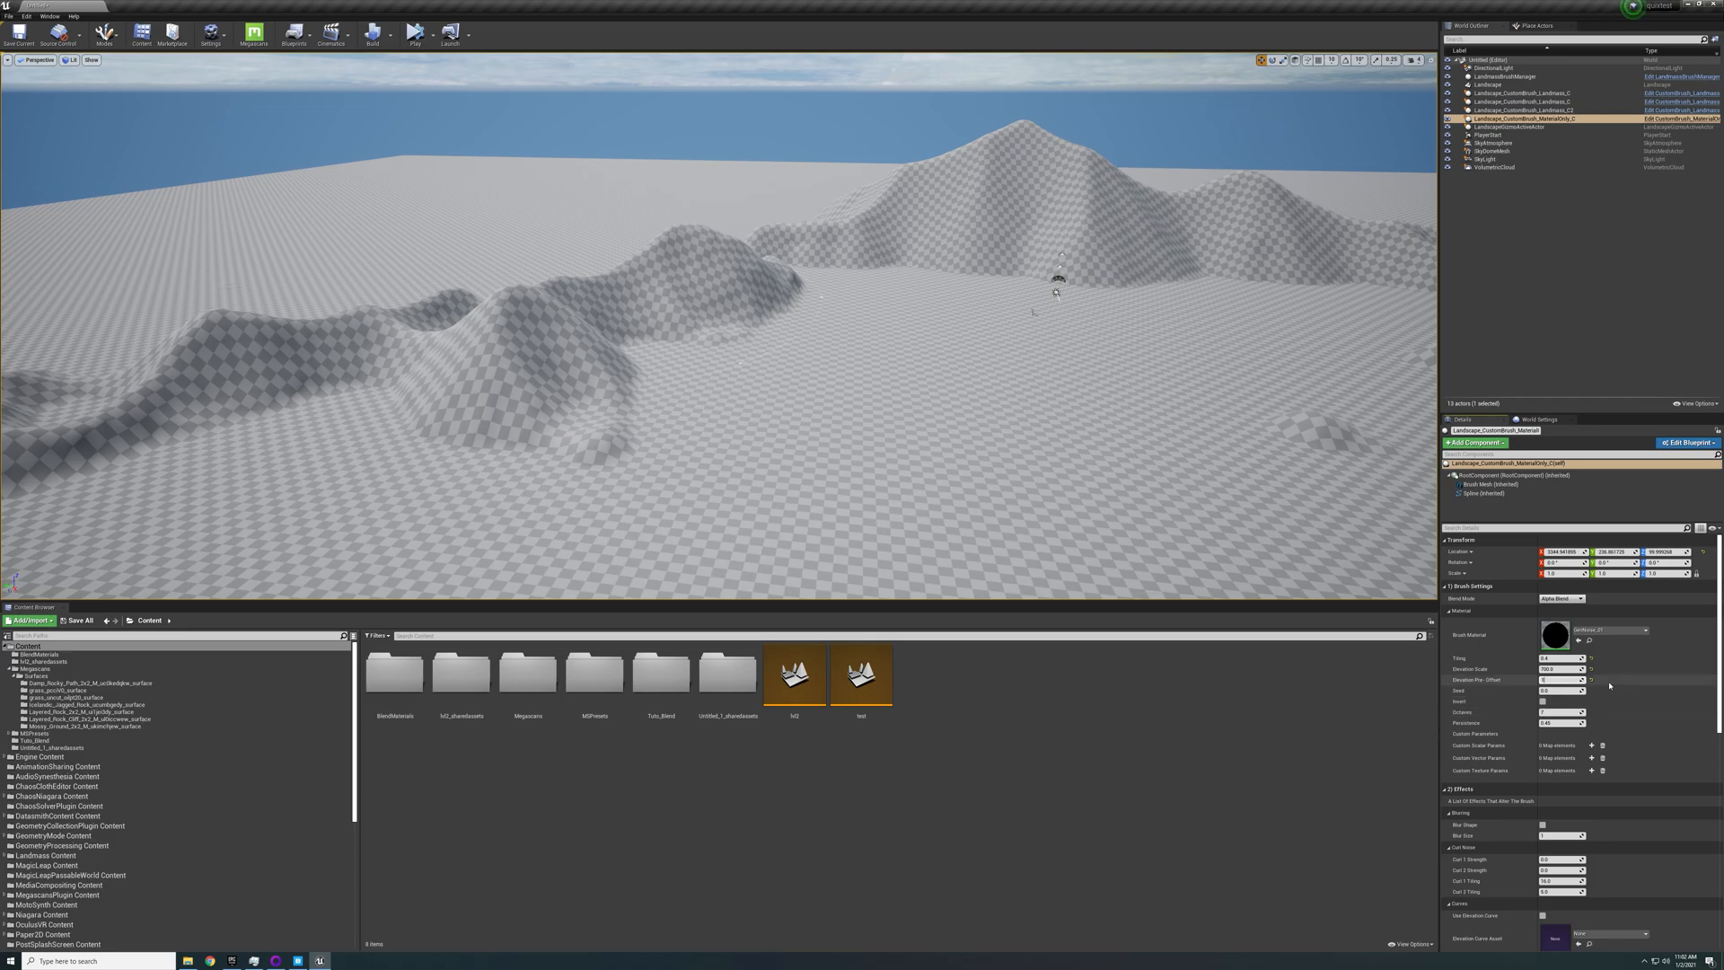
left_click(1591, 682)
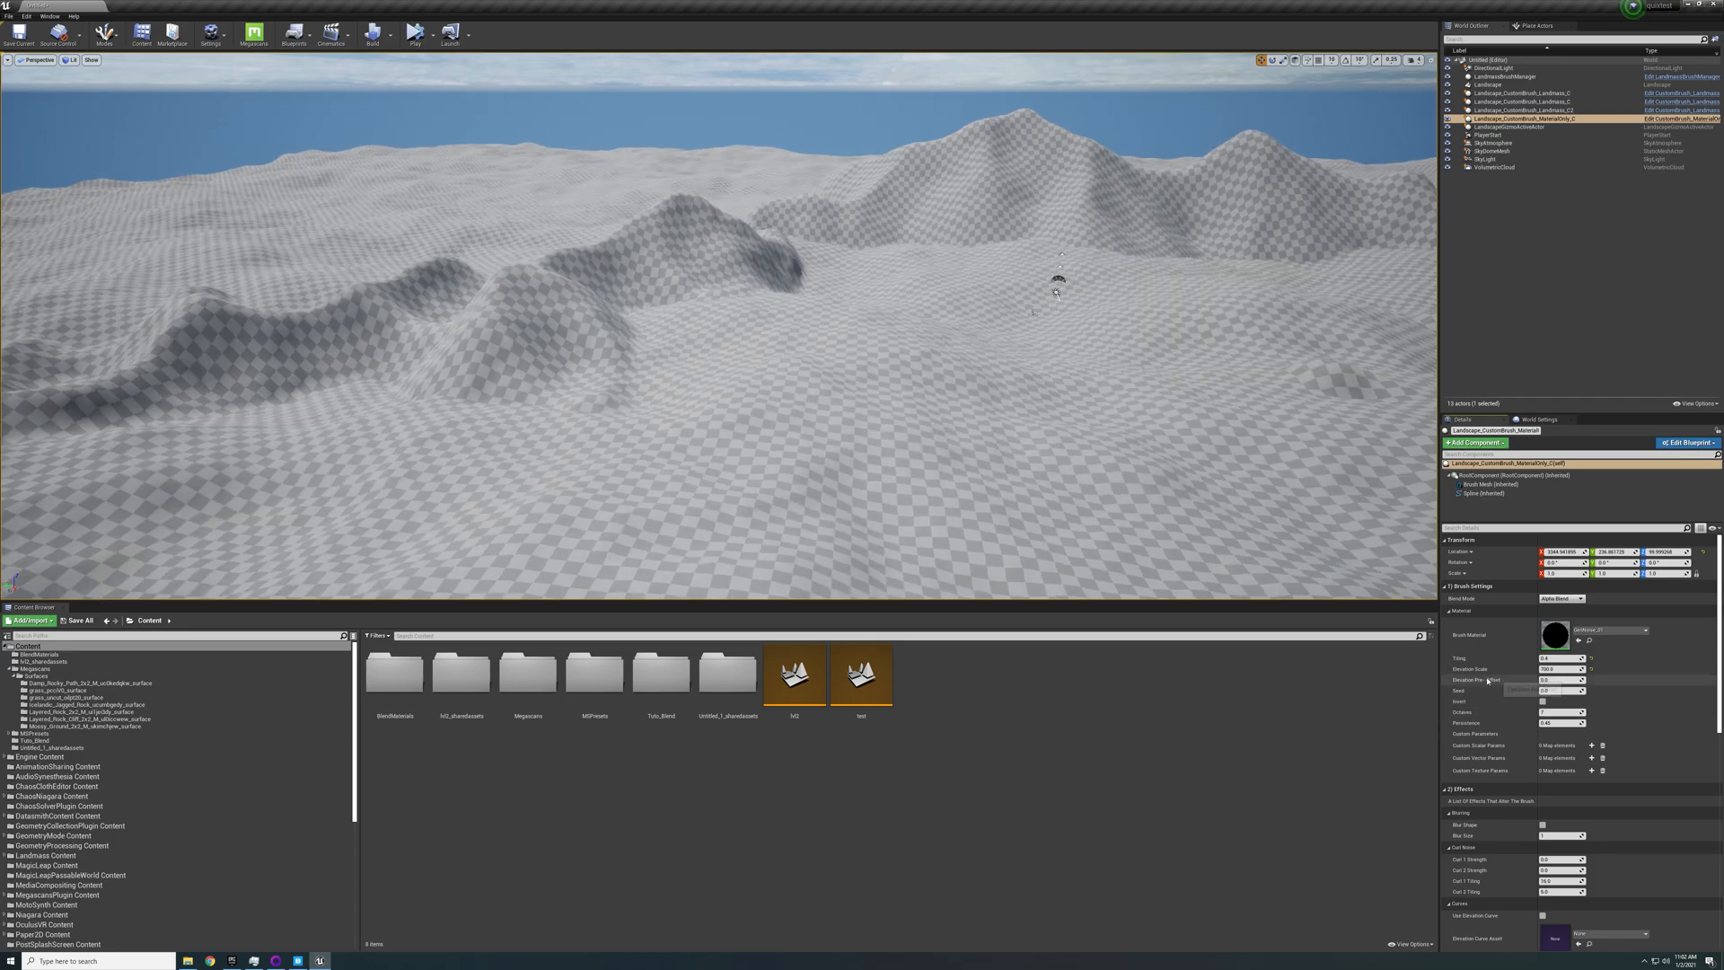
Change the MaterialOnly brush's Seed to a fractional value below 1 to get a different hill pattern
mouse_move(1302, 529)
right_mouse_down()
mouse_move(1328, 527)
mouse_move(1293, 519)
right_mouse_up()
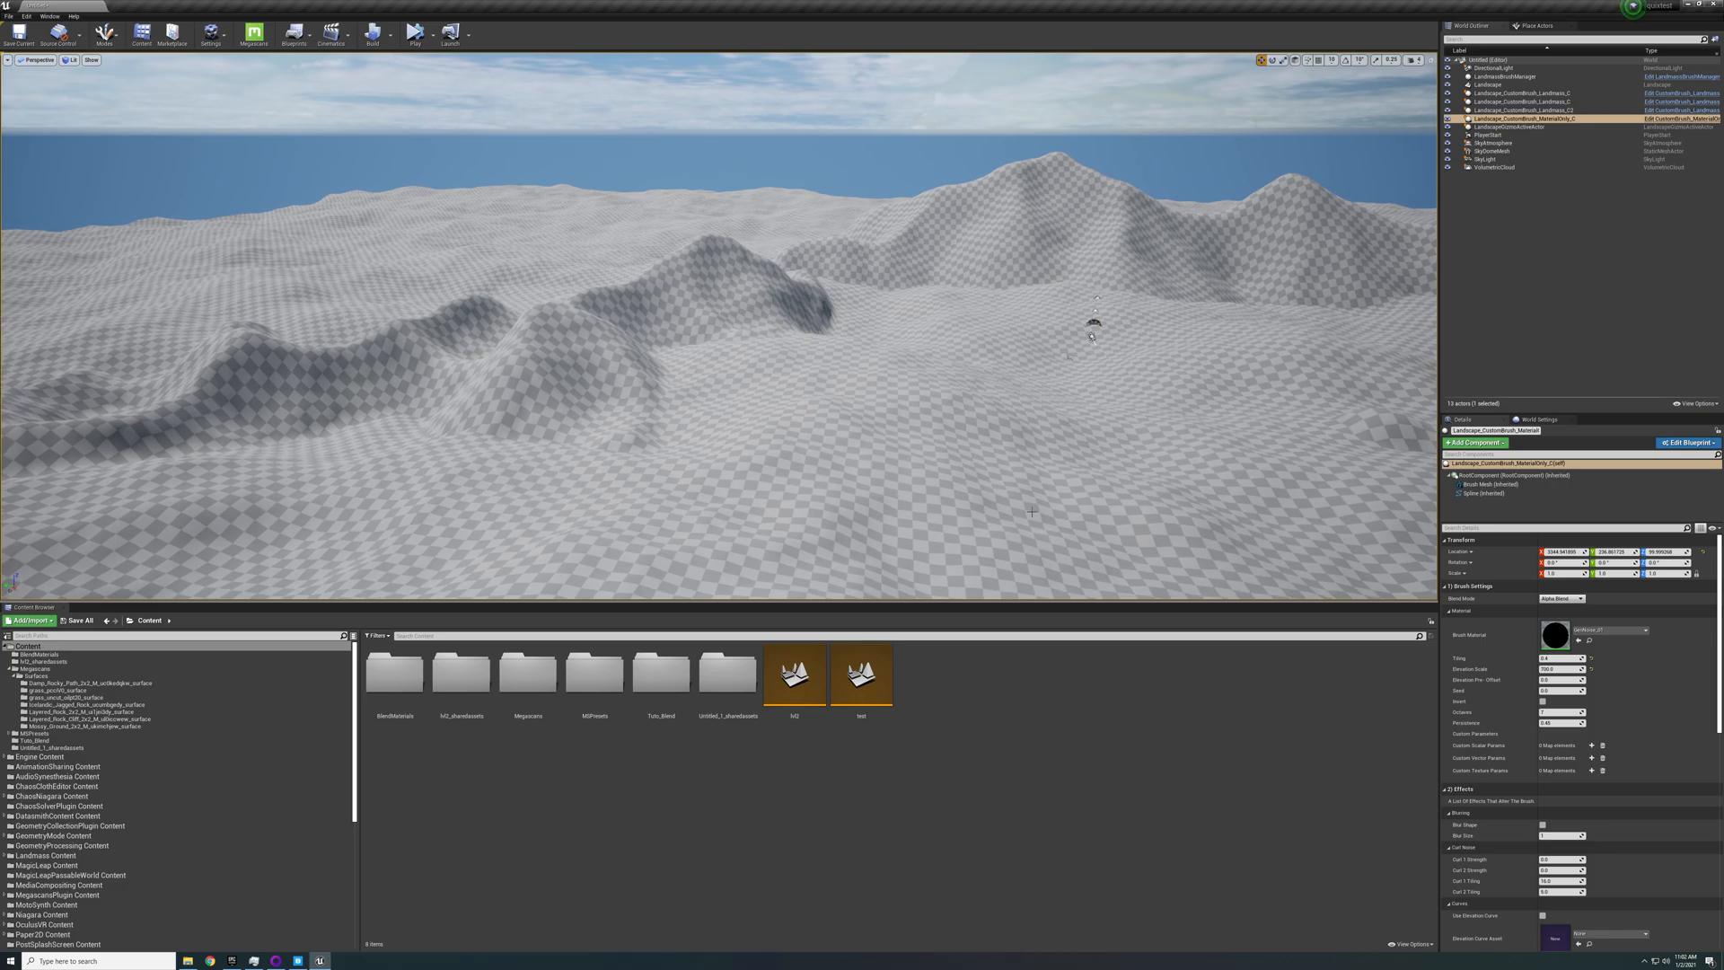
left_click(1558, 692)
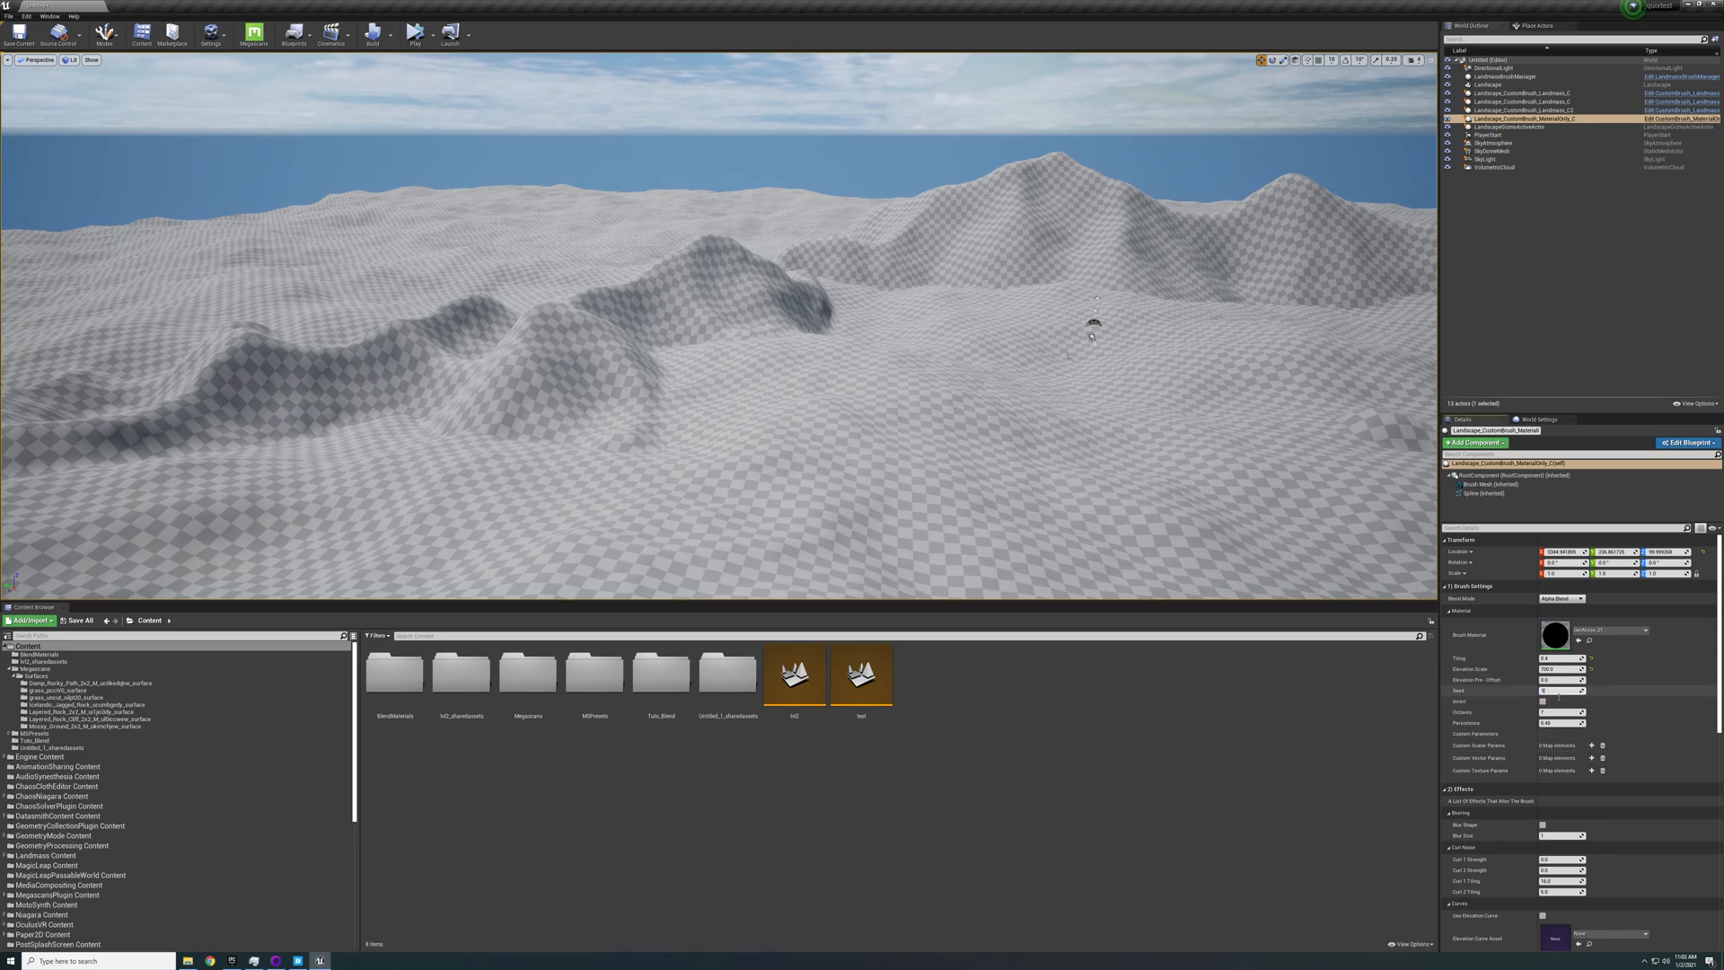
key("Return")
left_click(1601, 700)
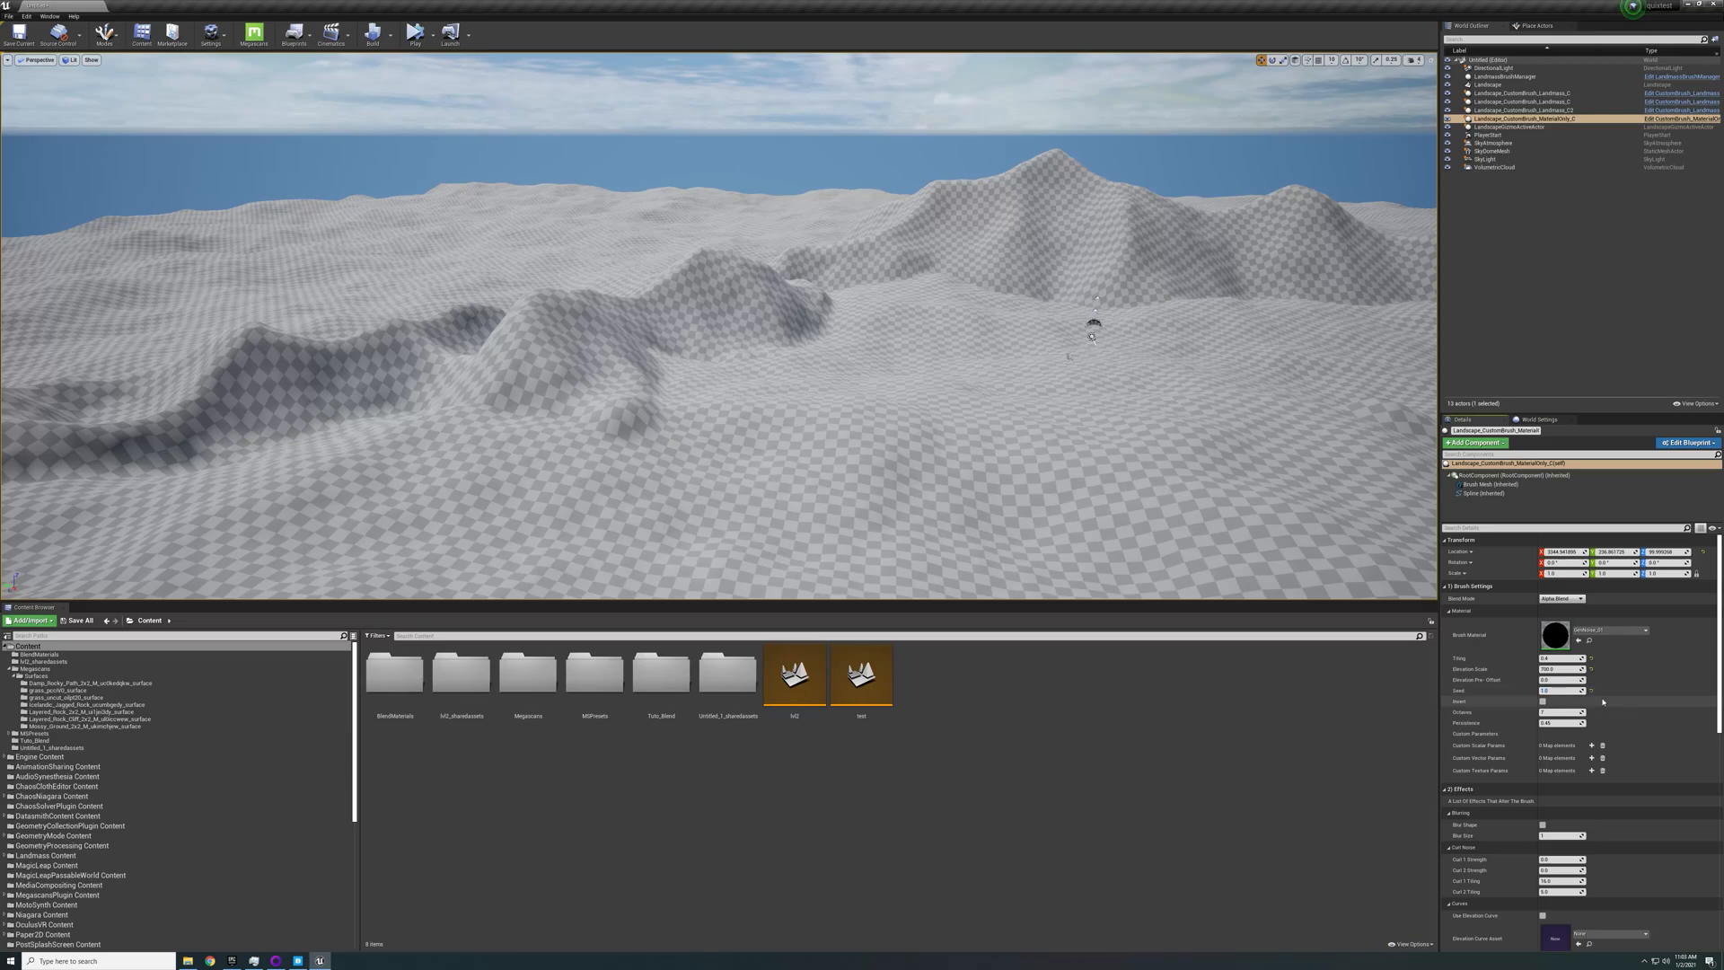
mouse_move(1573, 691)
left_mouse_down()
mouse_move(1530, 691)
mouse_move(1559, 691)
left_mouse_up()
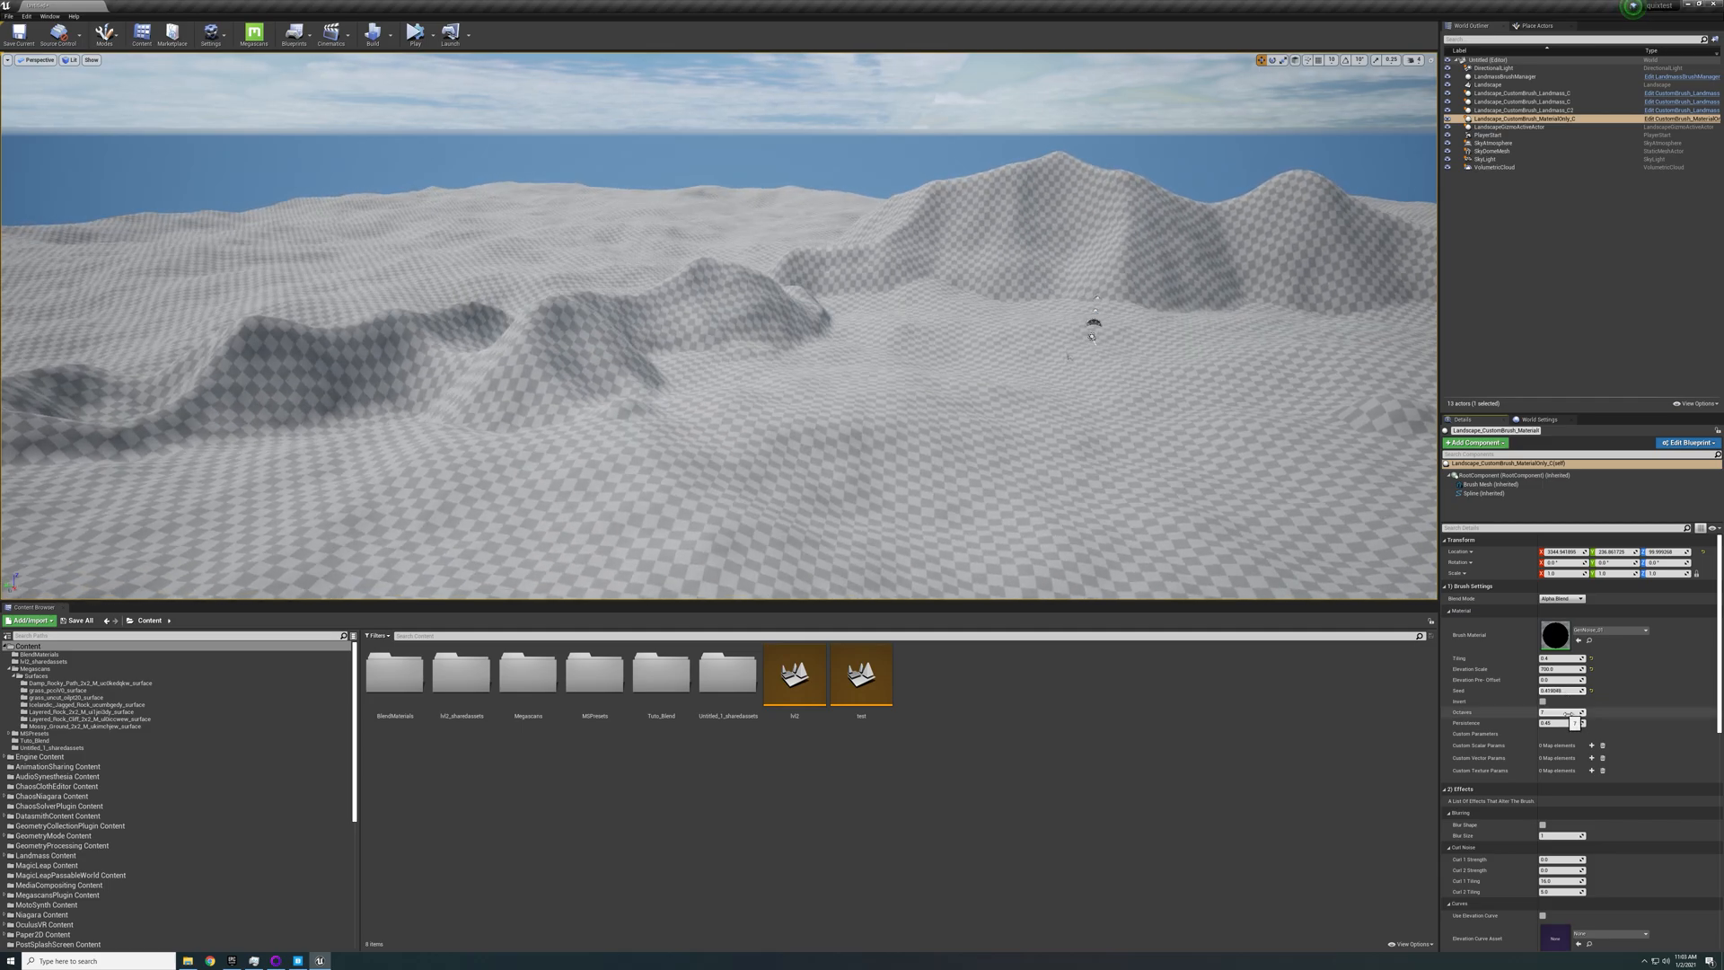
Try Invert on the MaterialOnly brush to compare the terrain shape, and turn it off again
left_click(1543, 701)
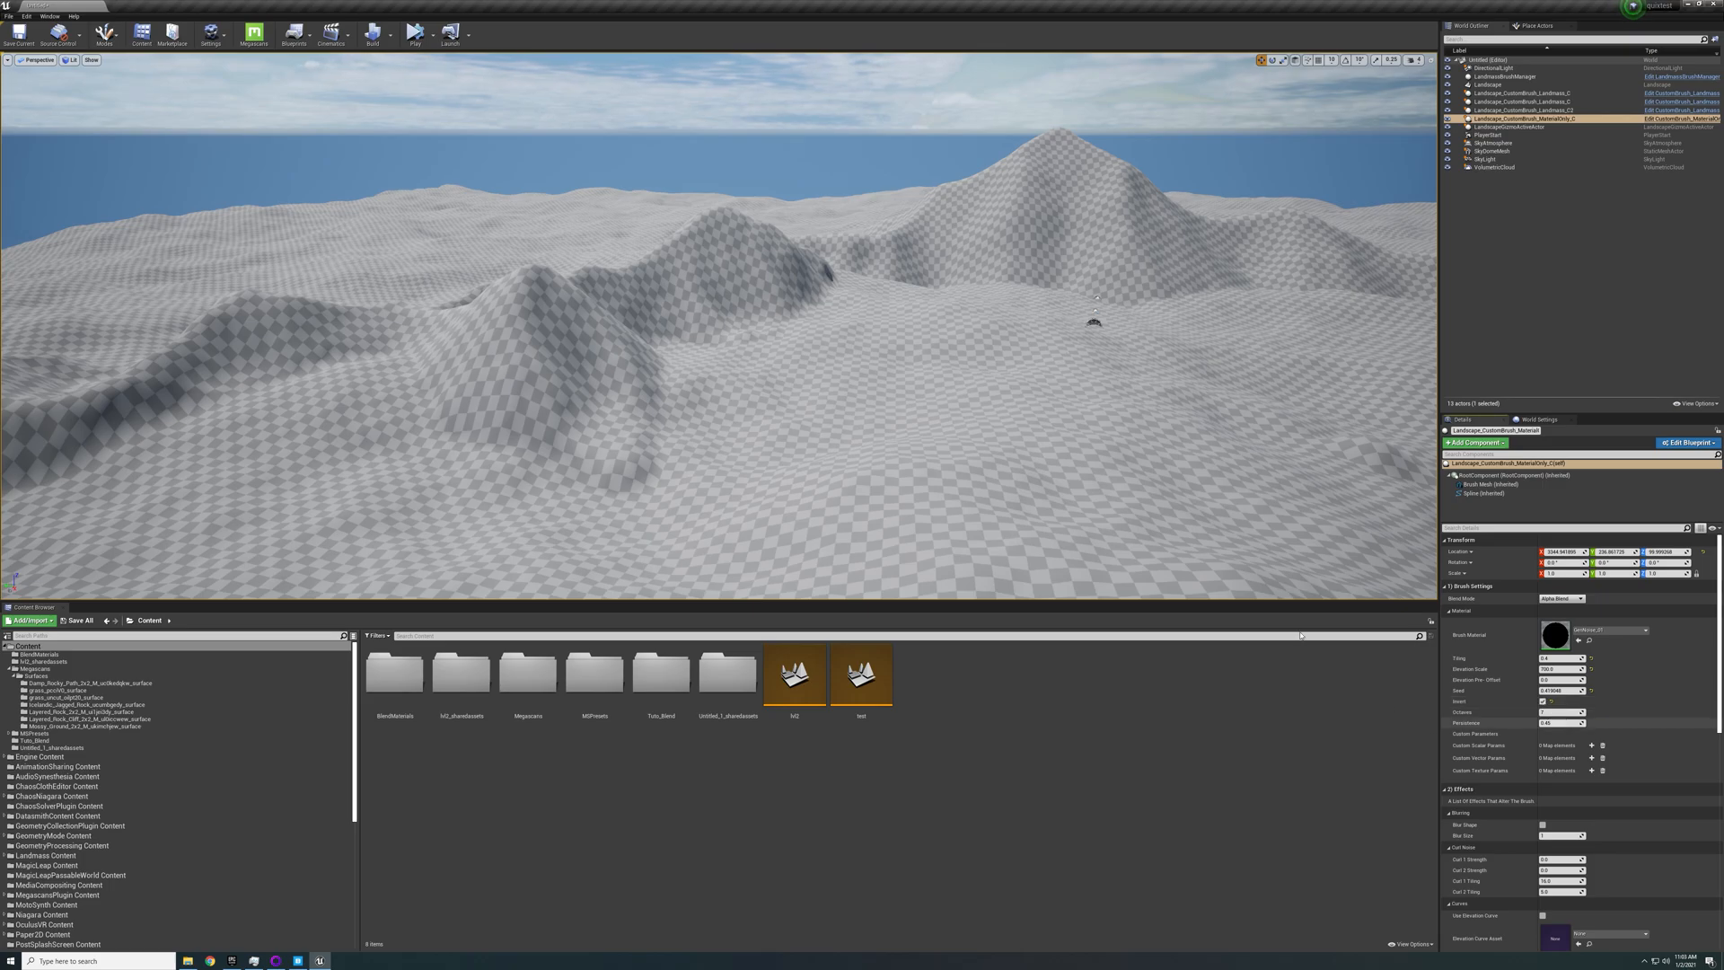
right_click_drag(1123, 431, 1235, 422)
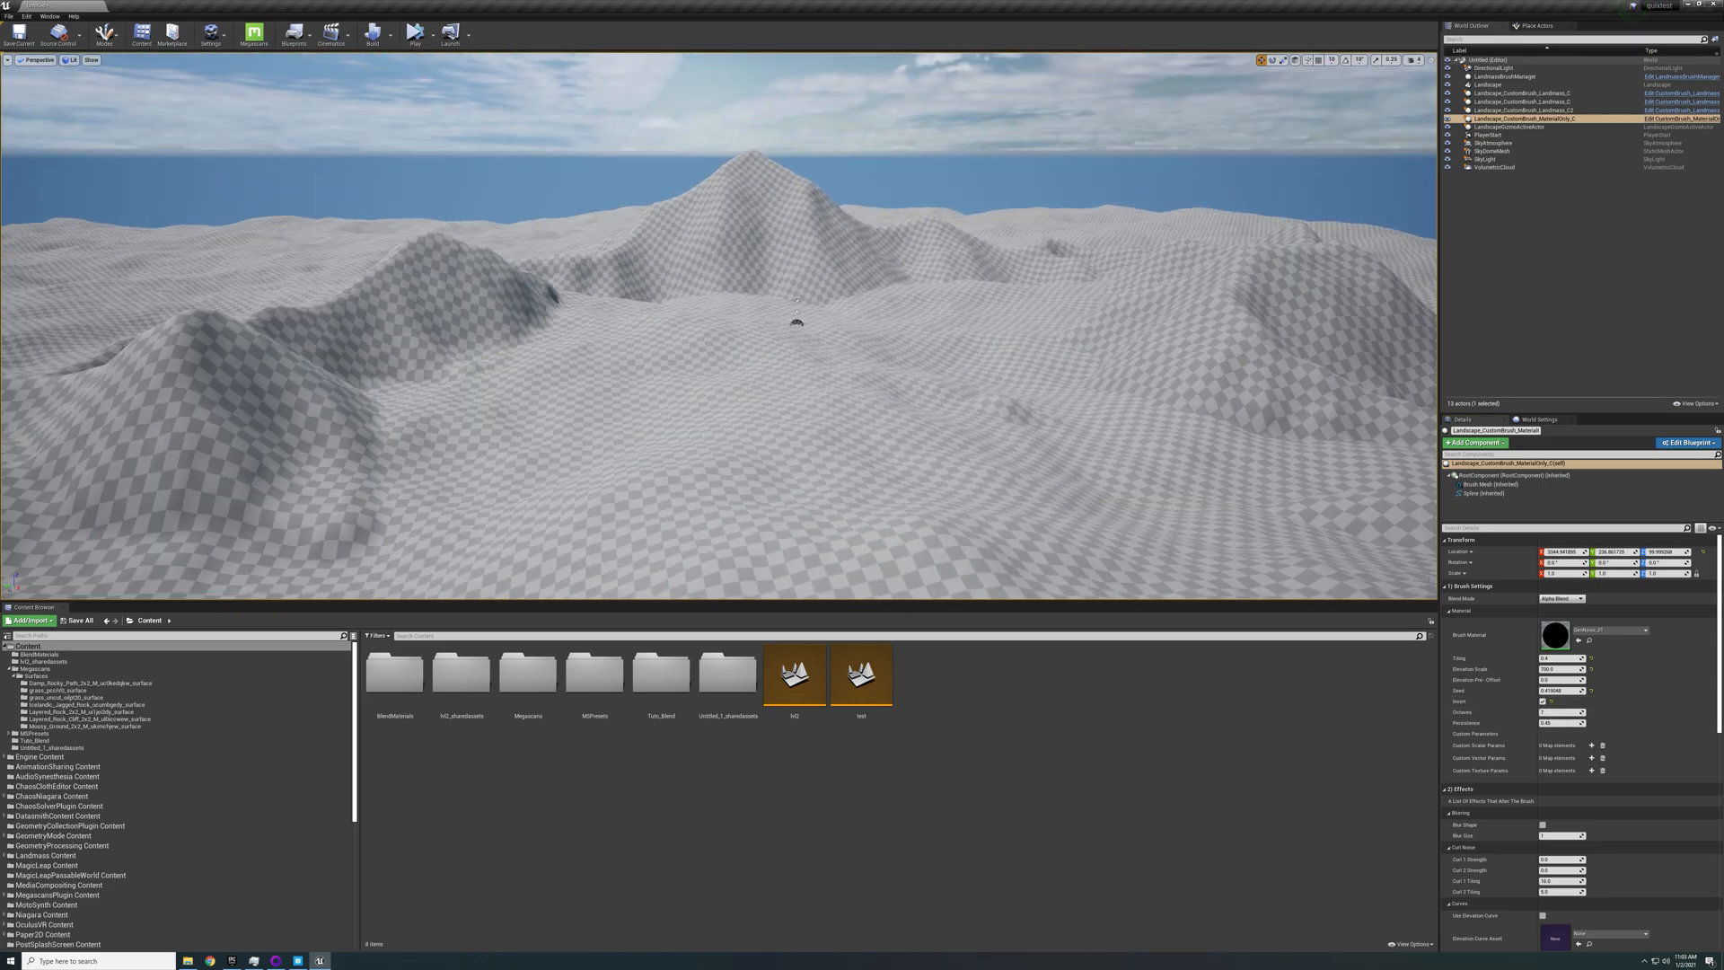
left_click(1543, 701)
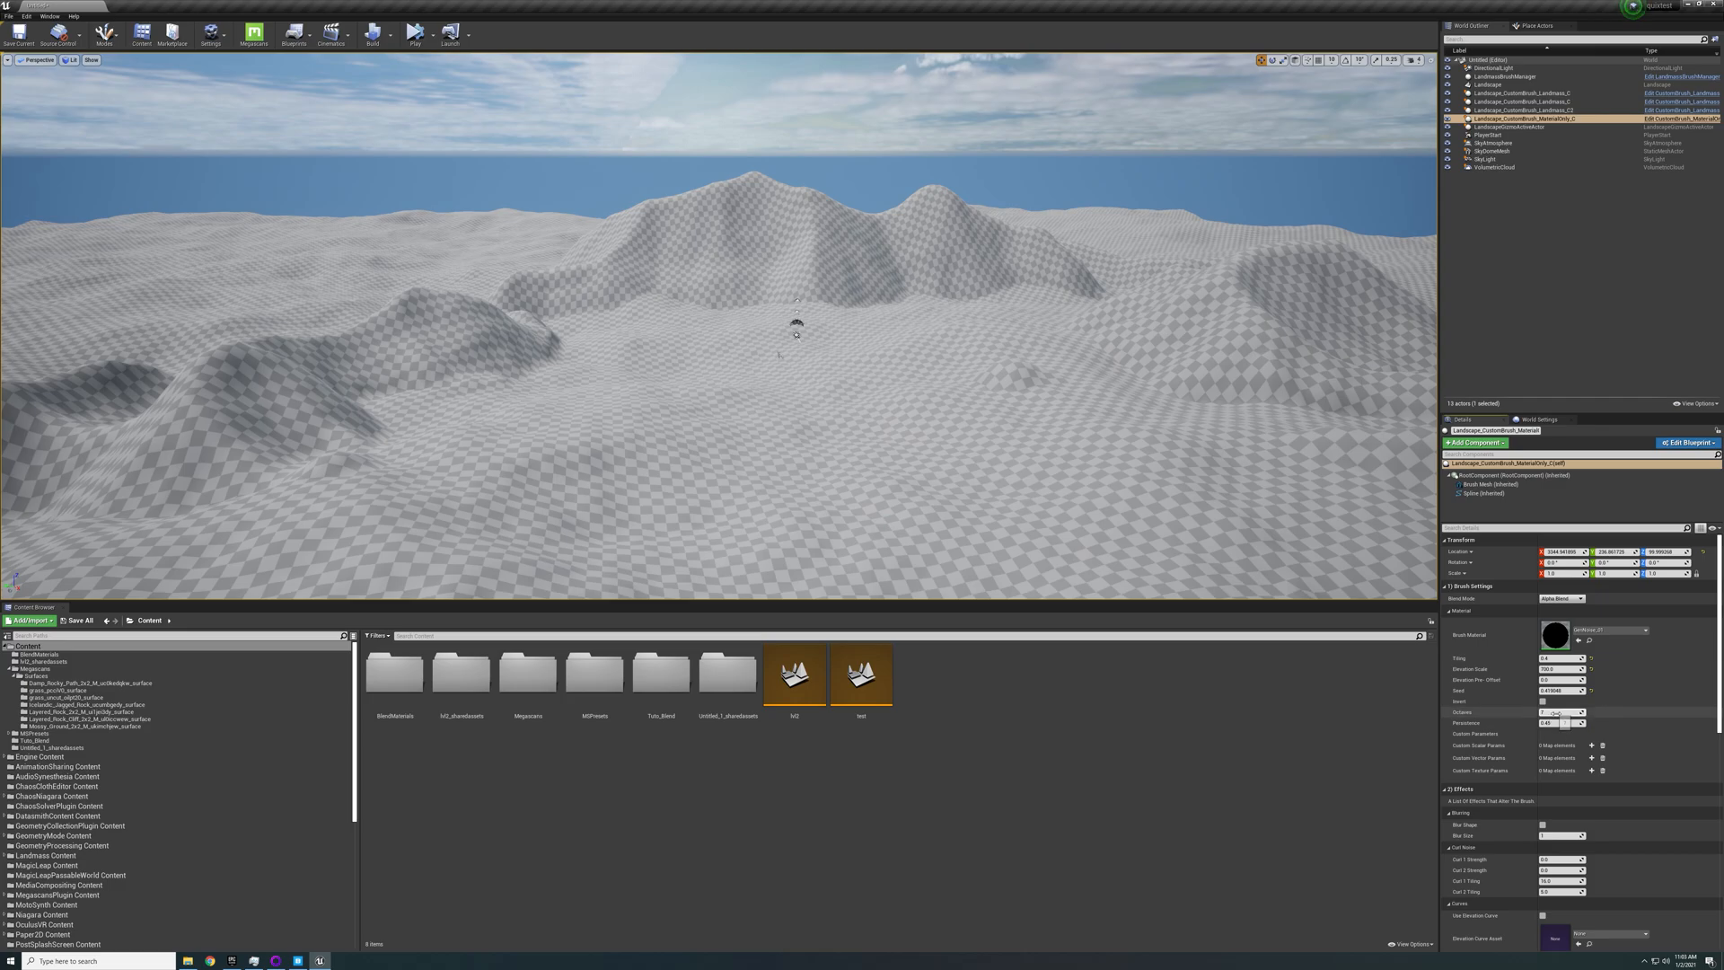
right_click_drag(1257, 538, 1196, 564)
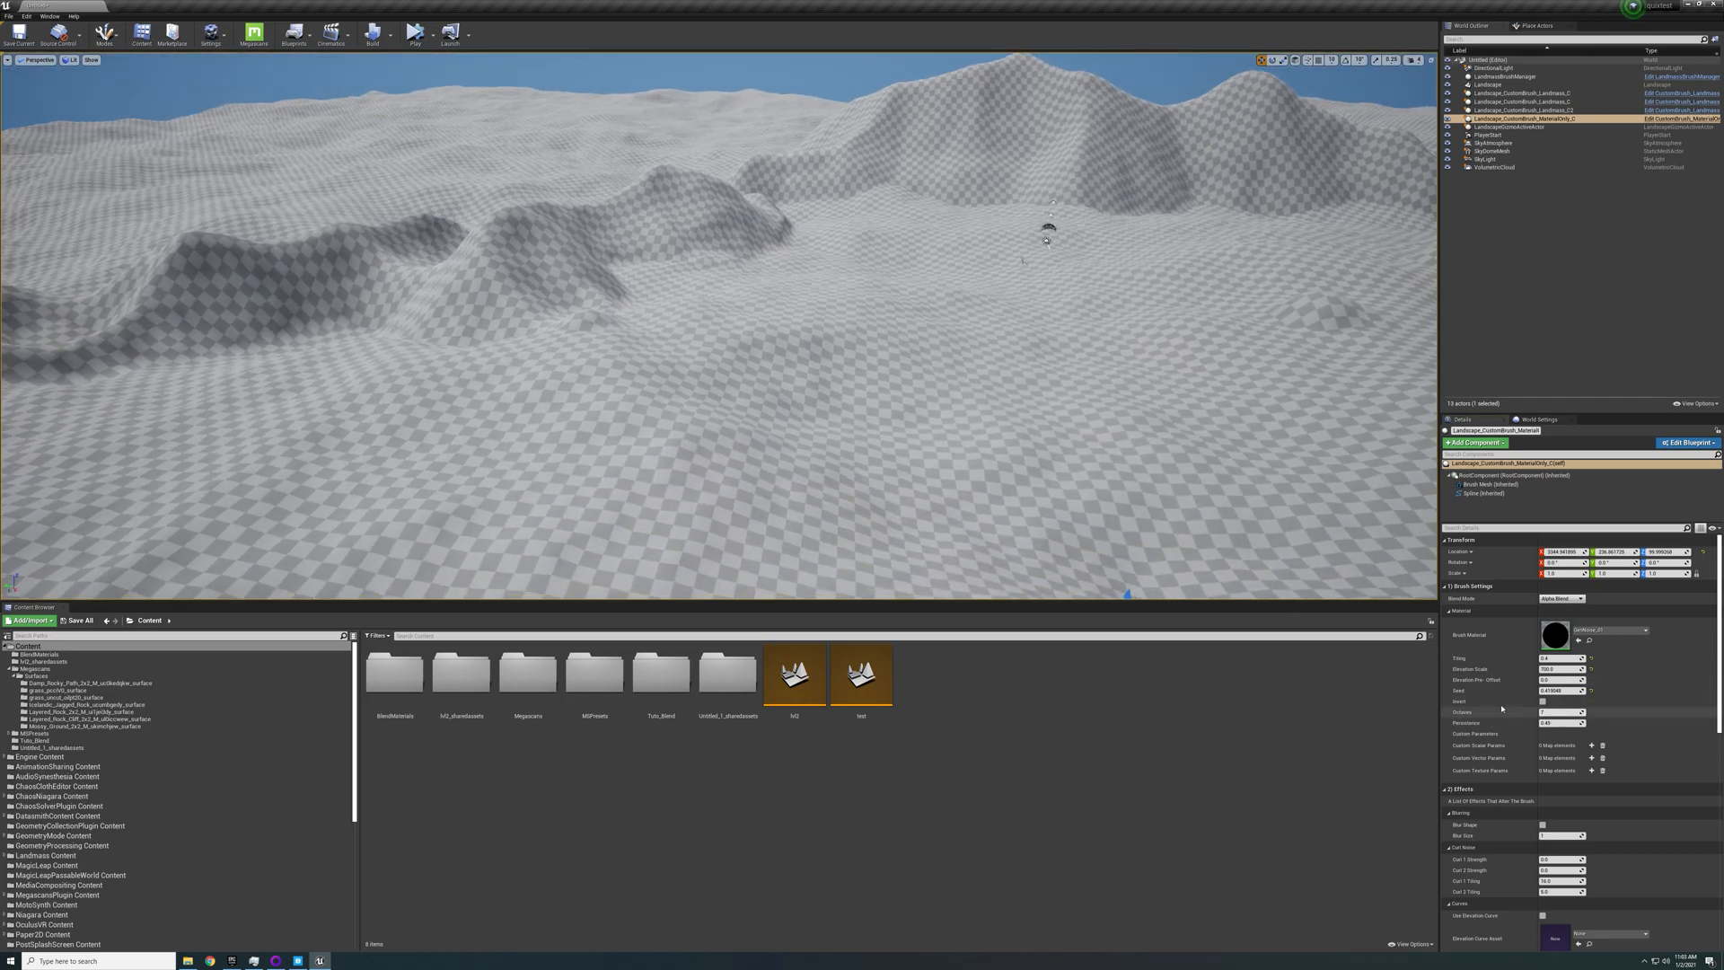
right_click_drag(668, 420, 641, 380)
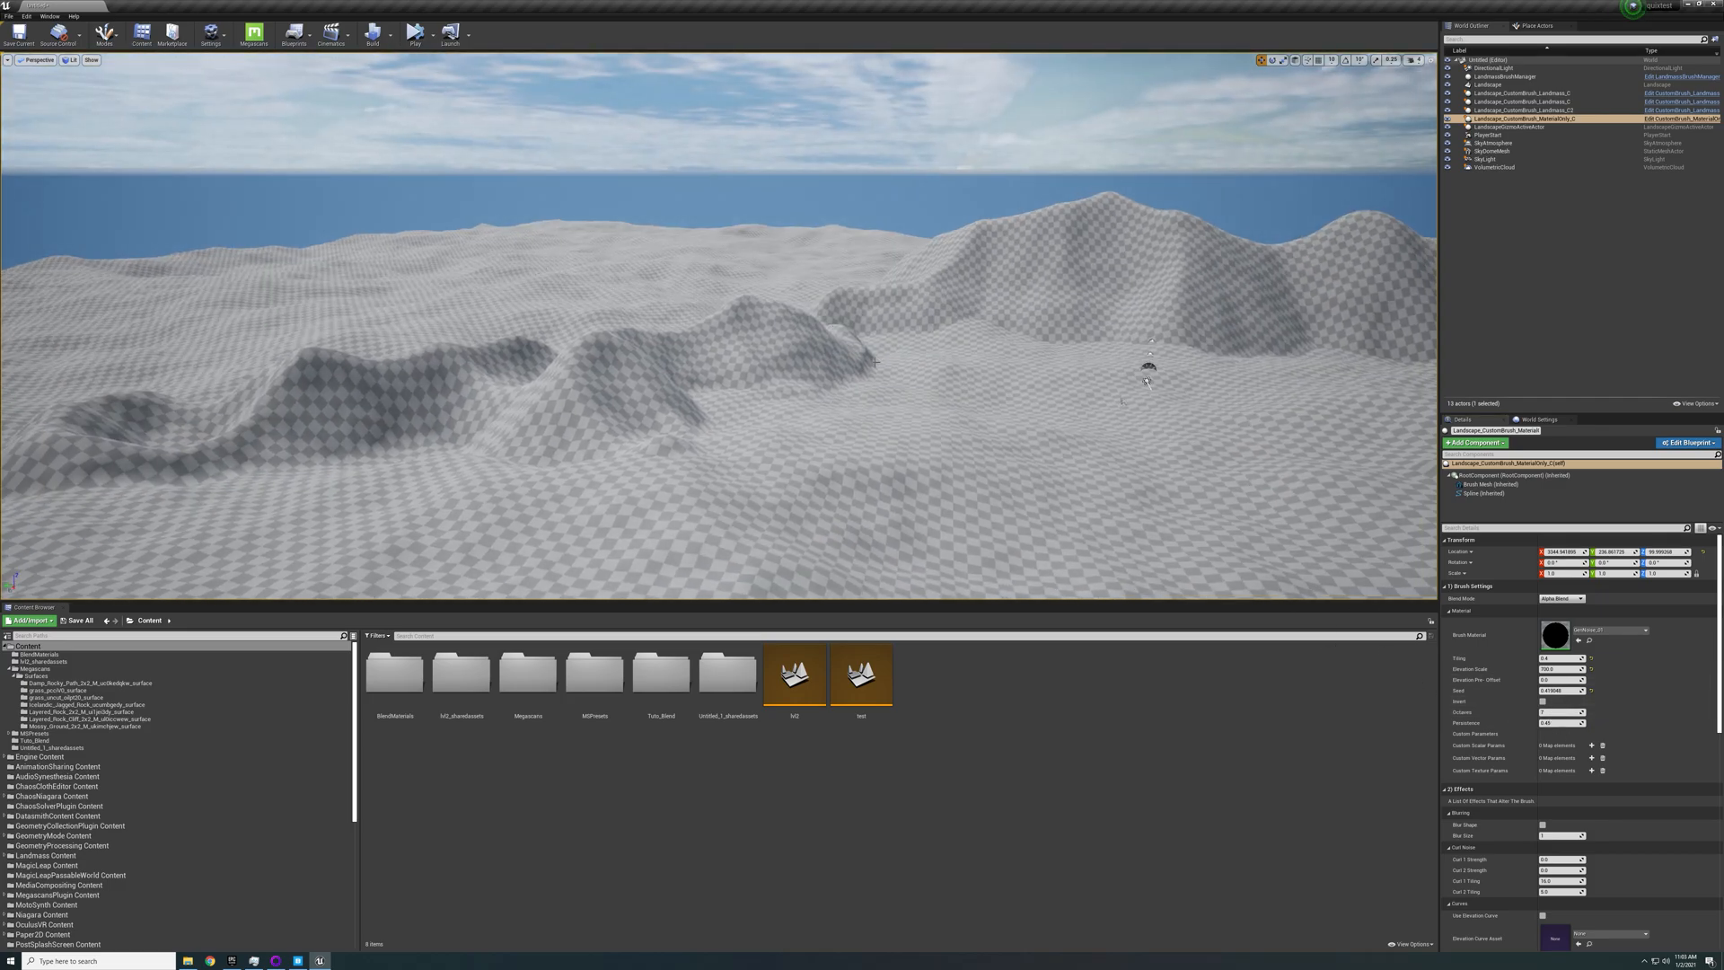
Postpone the autosave, try 2 Octaves on the MaterialOnly brush, and restore the previous Octaves value
left_click(1558, 712)
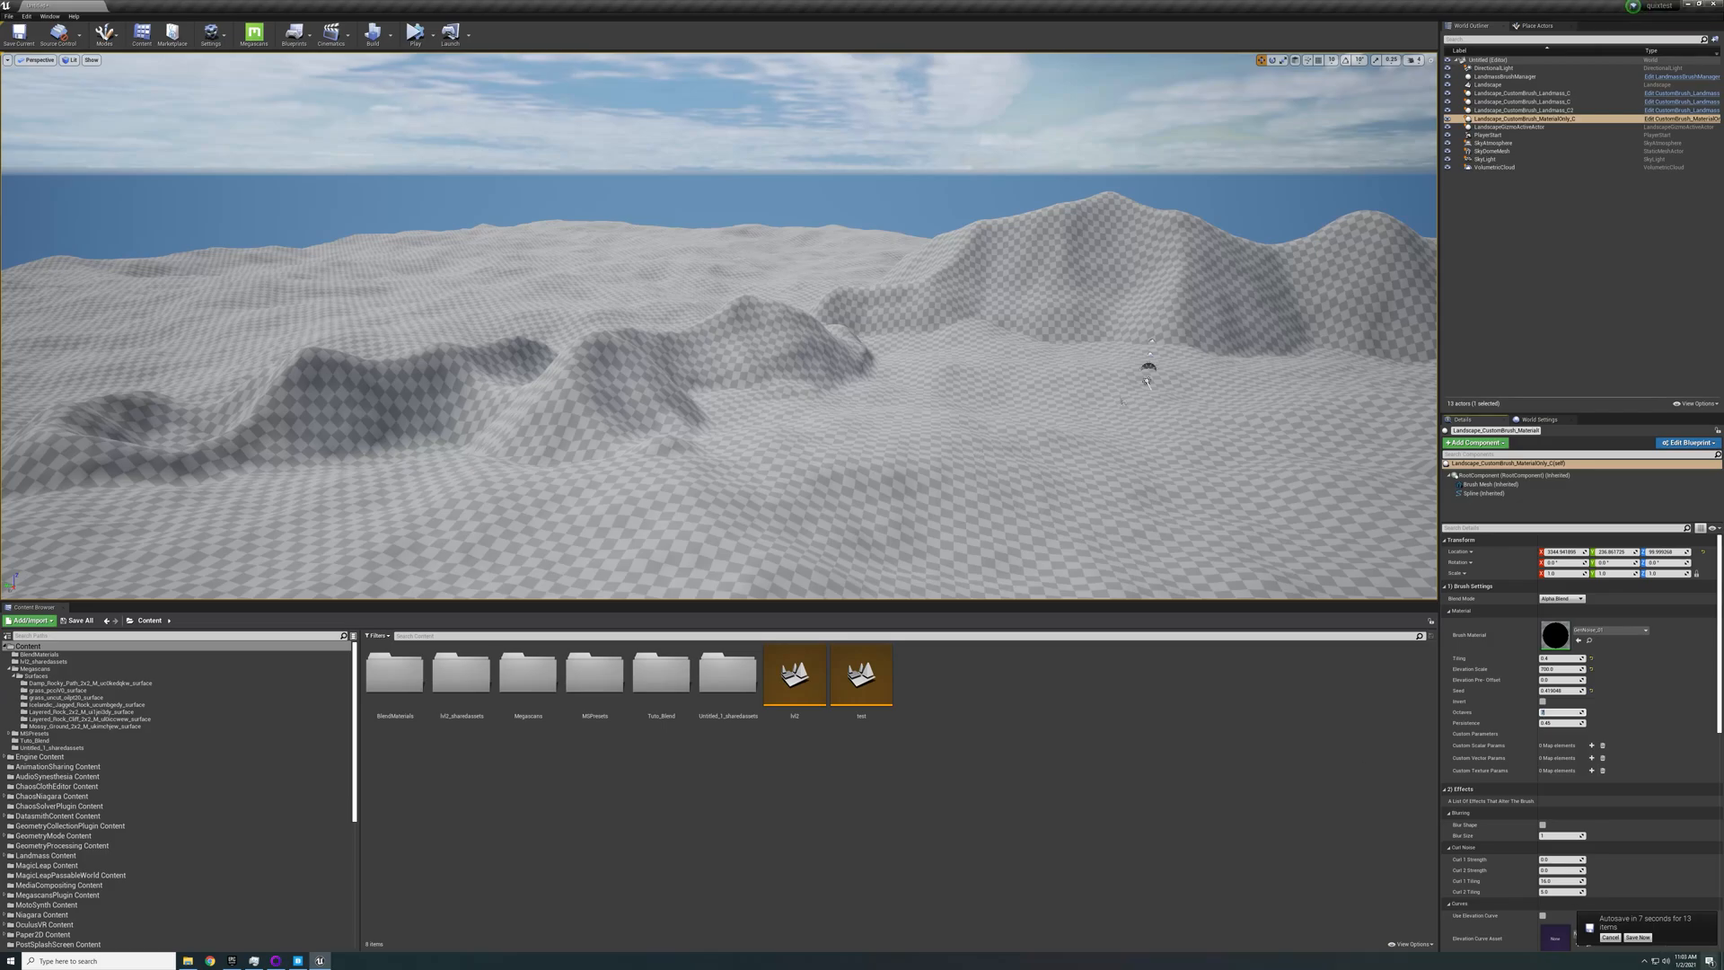
left_click(1610, 937)
left_click(1567, 715)
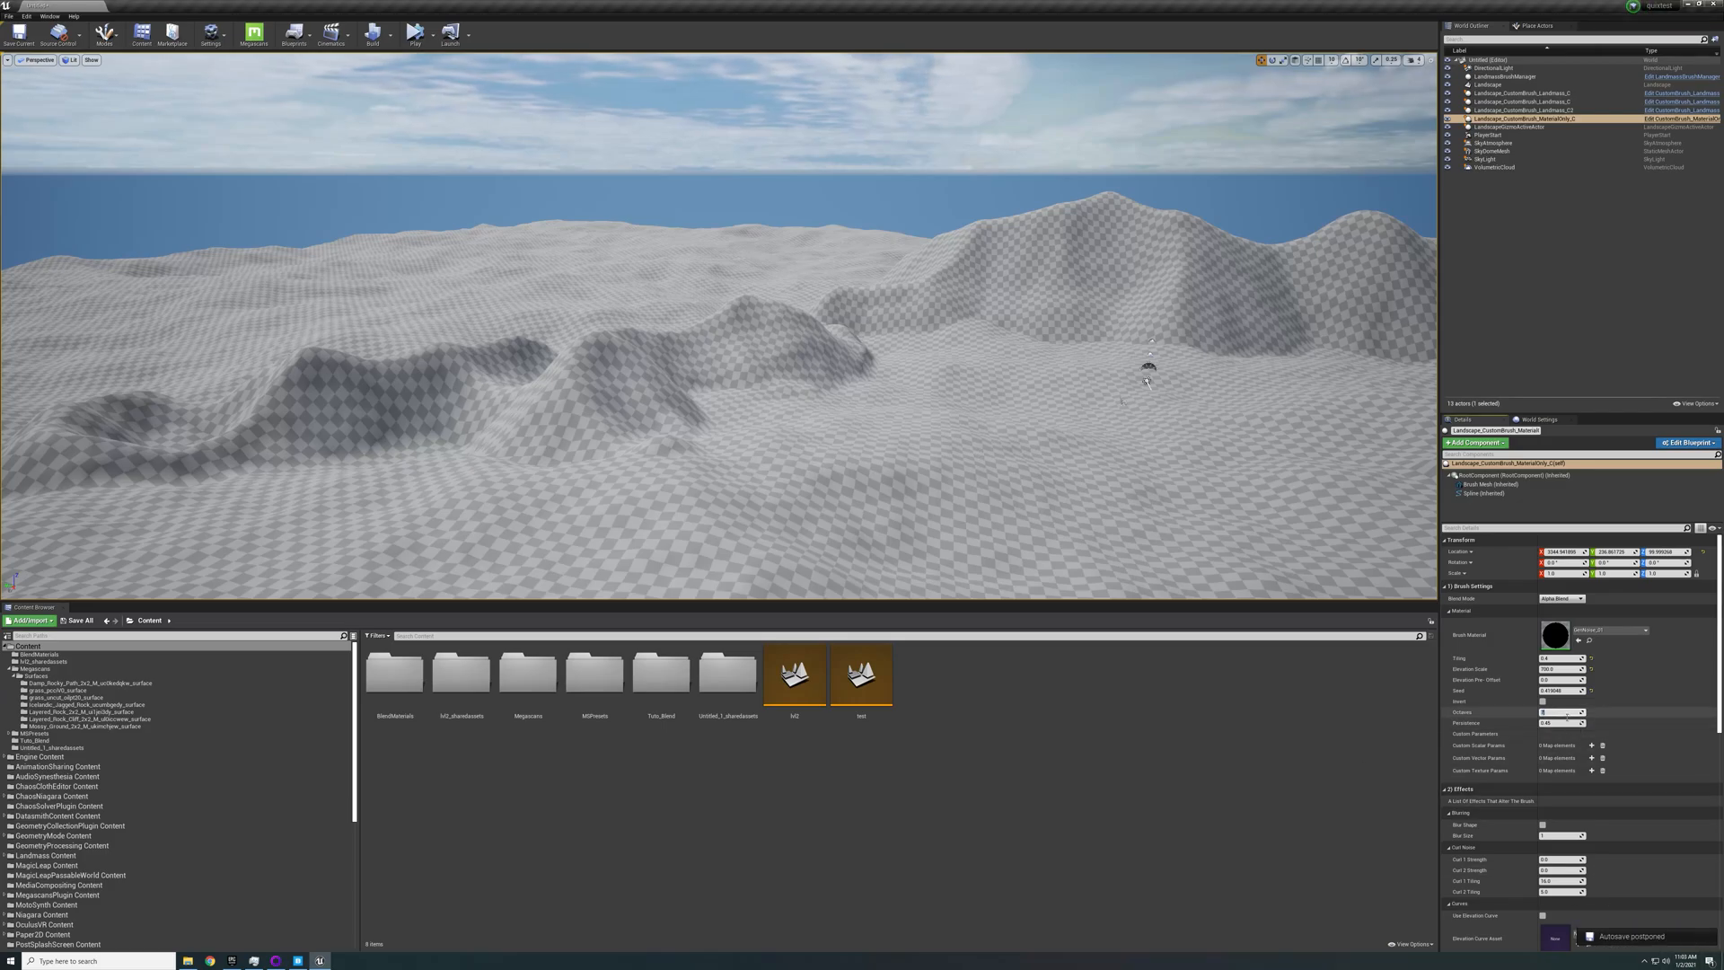
type("2")
key("Return")
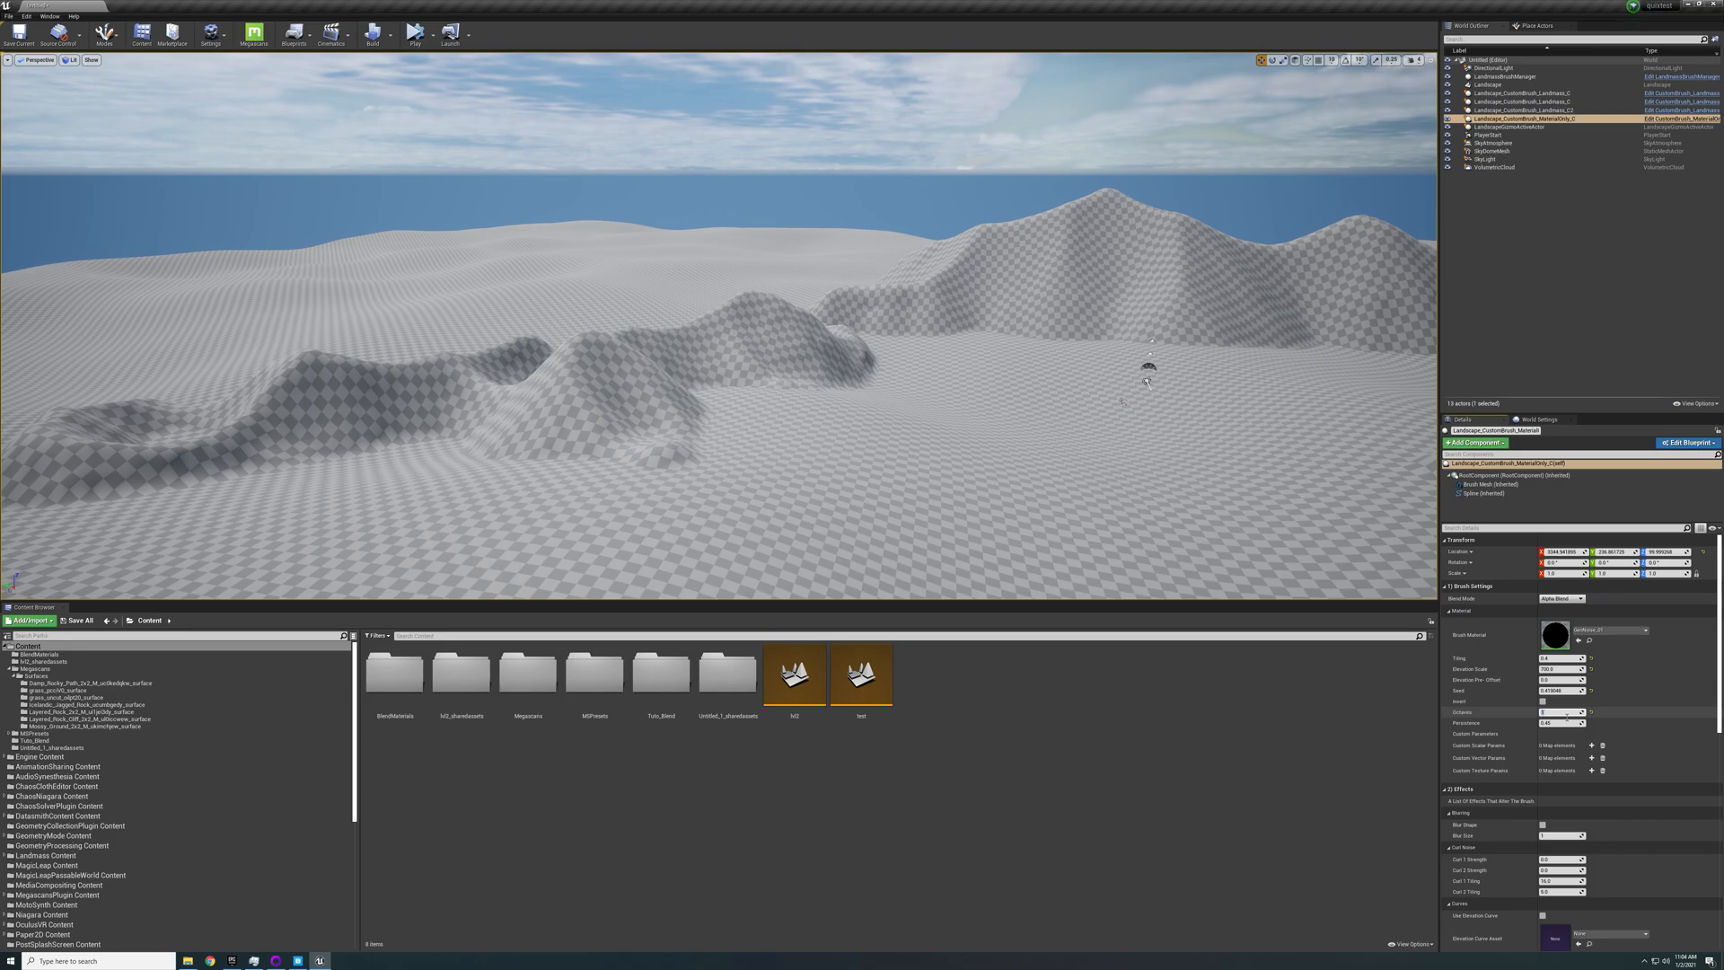
key("Return")
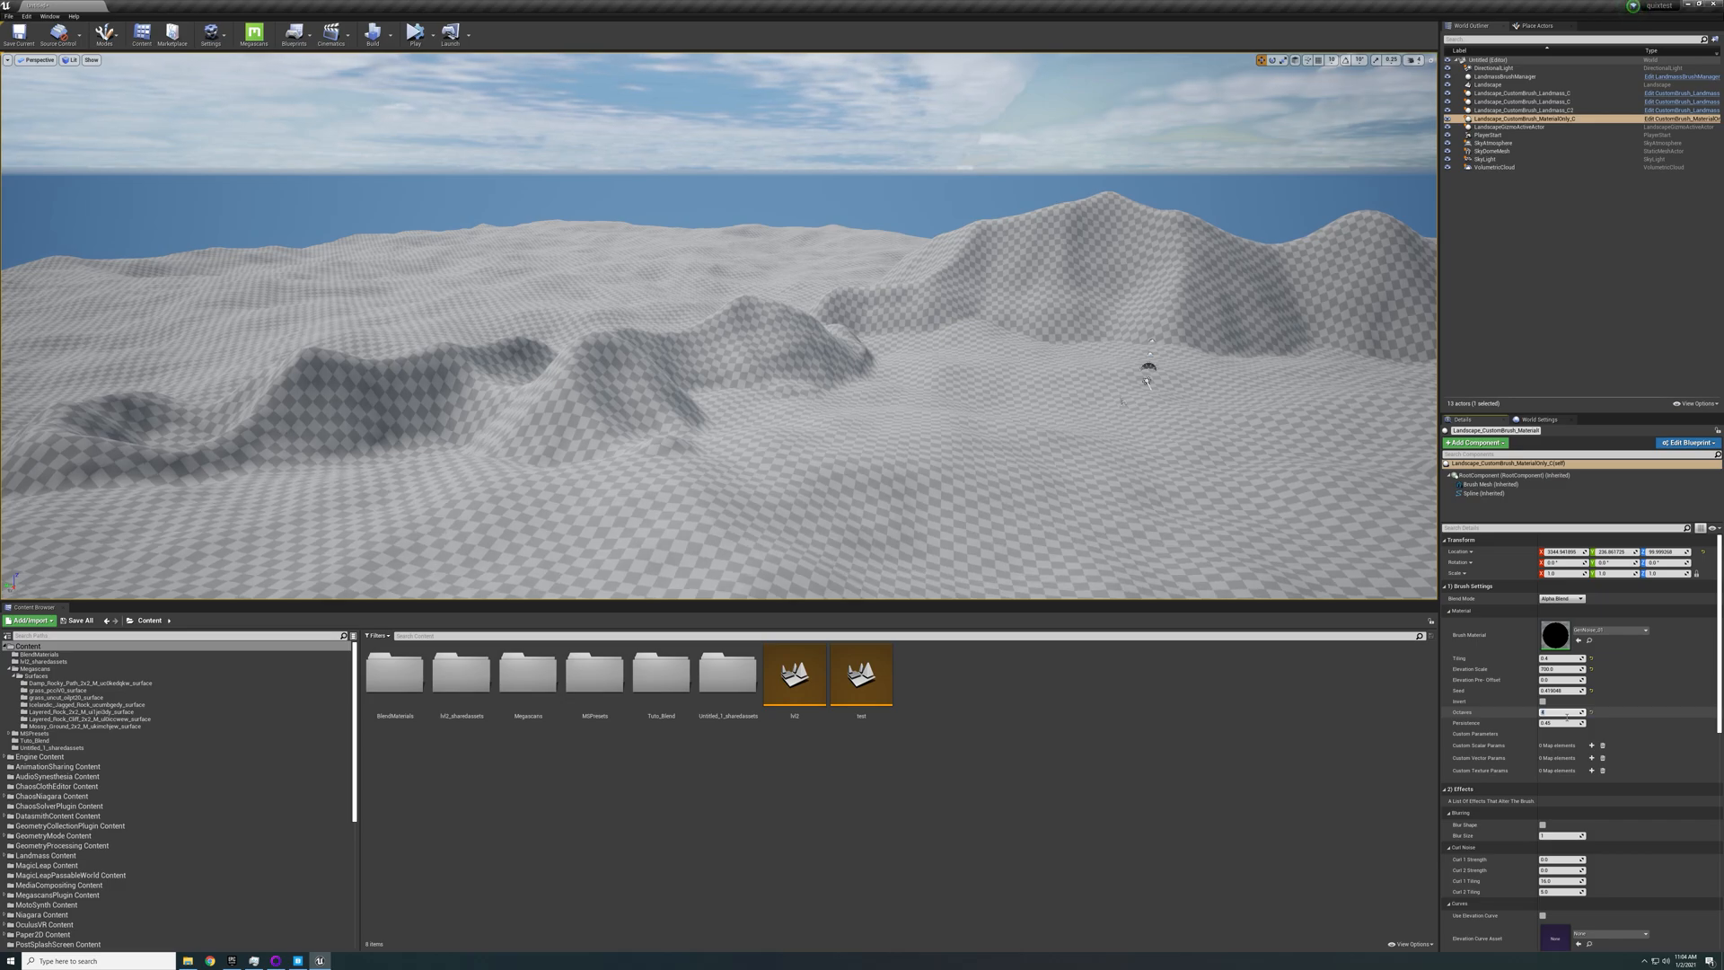
left_click(1563, 712)
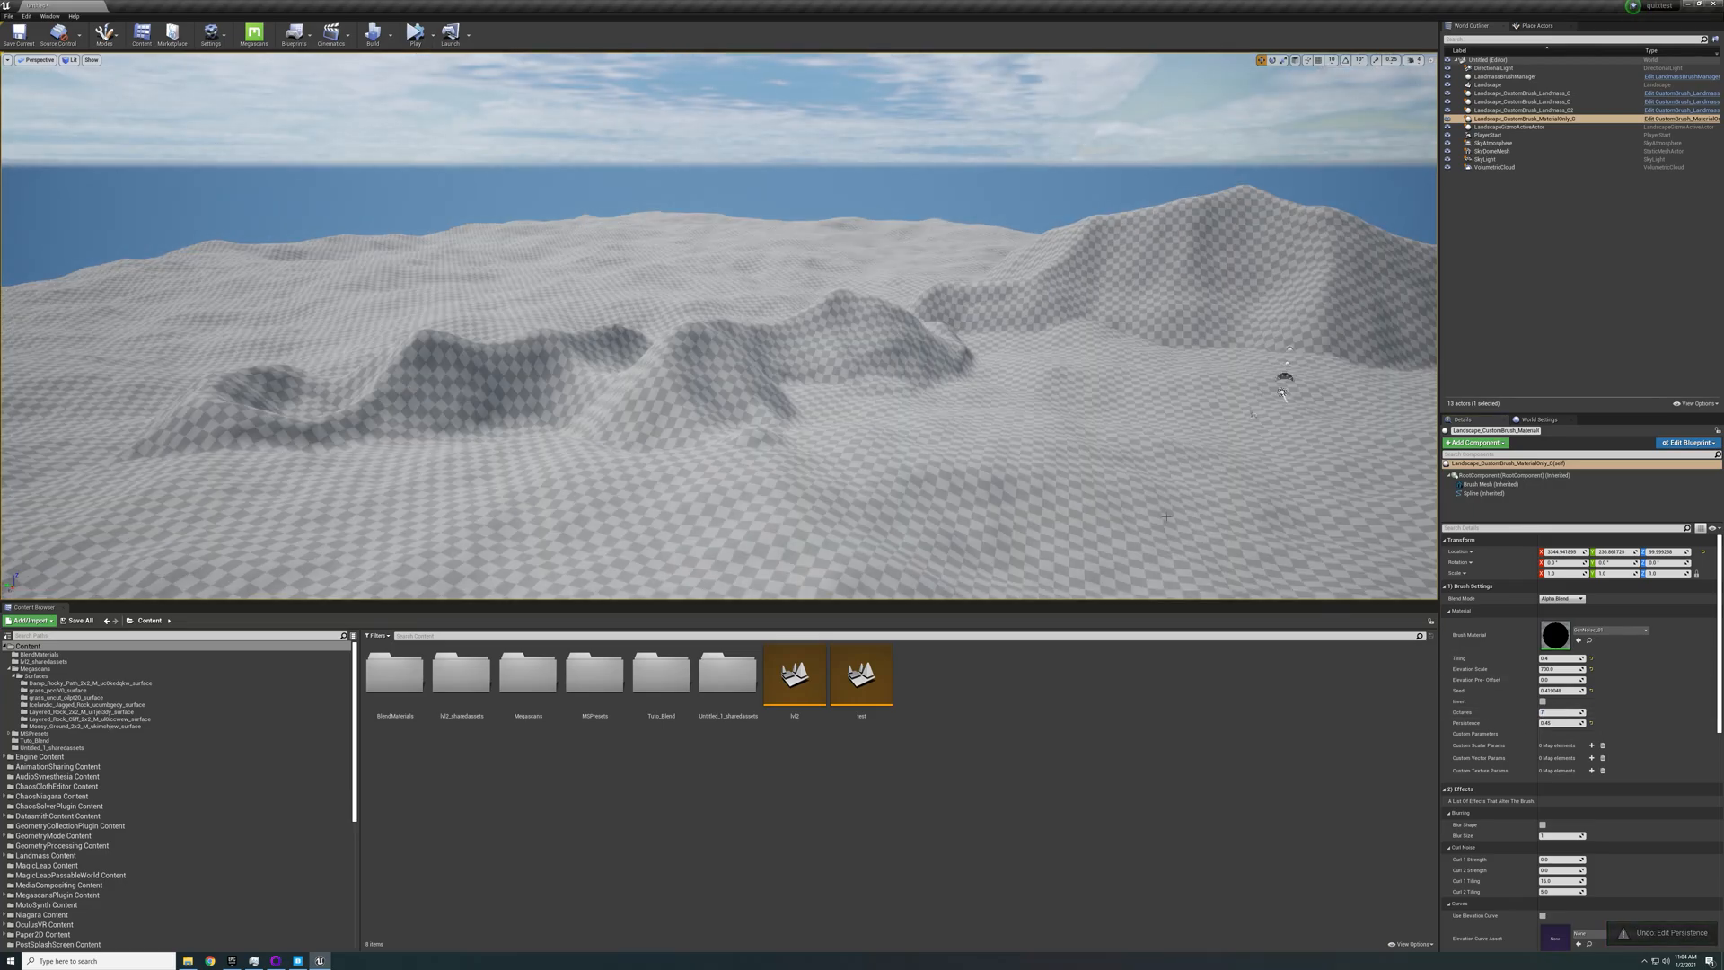
Try a higher Persistence on the MaterialOnly brush for rougher hills, and lower it for a softer surface
right_click_drag(1257, 467, 1352, 483)
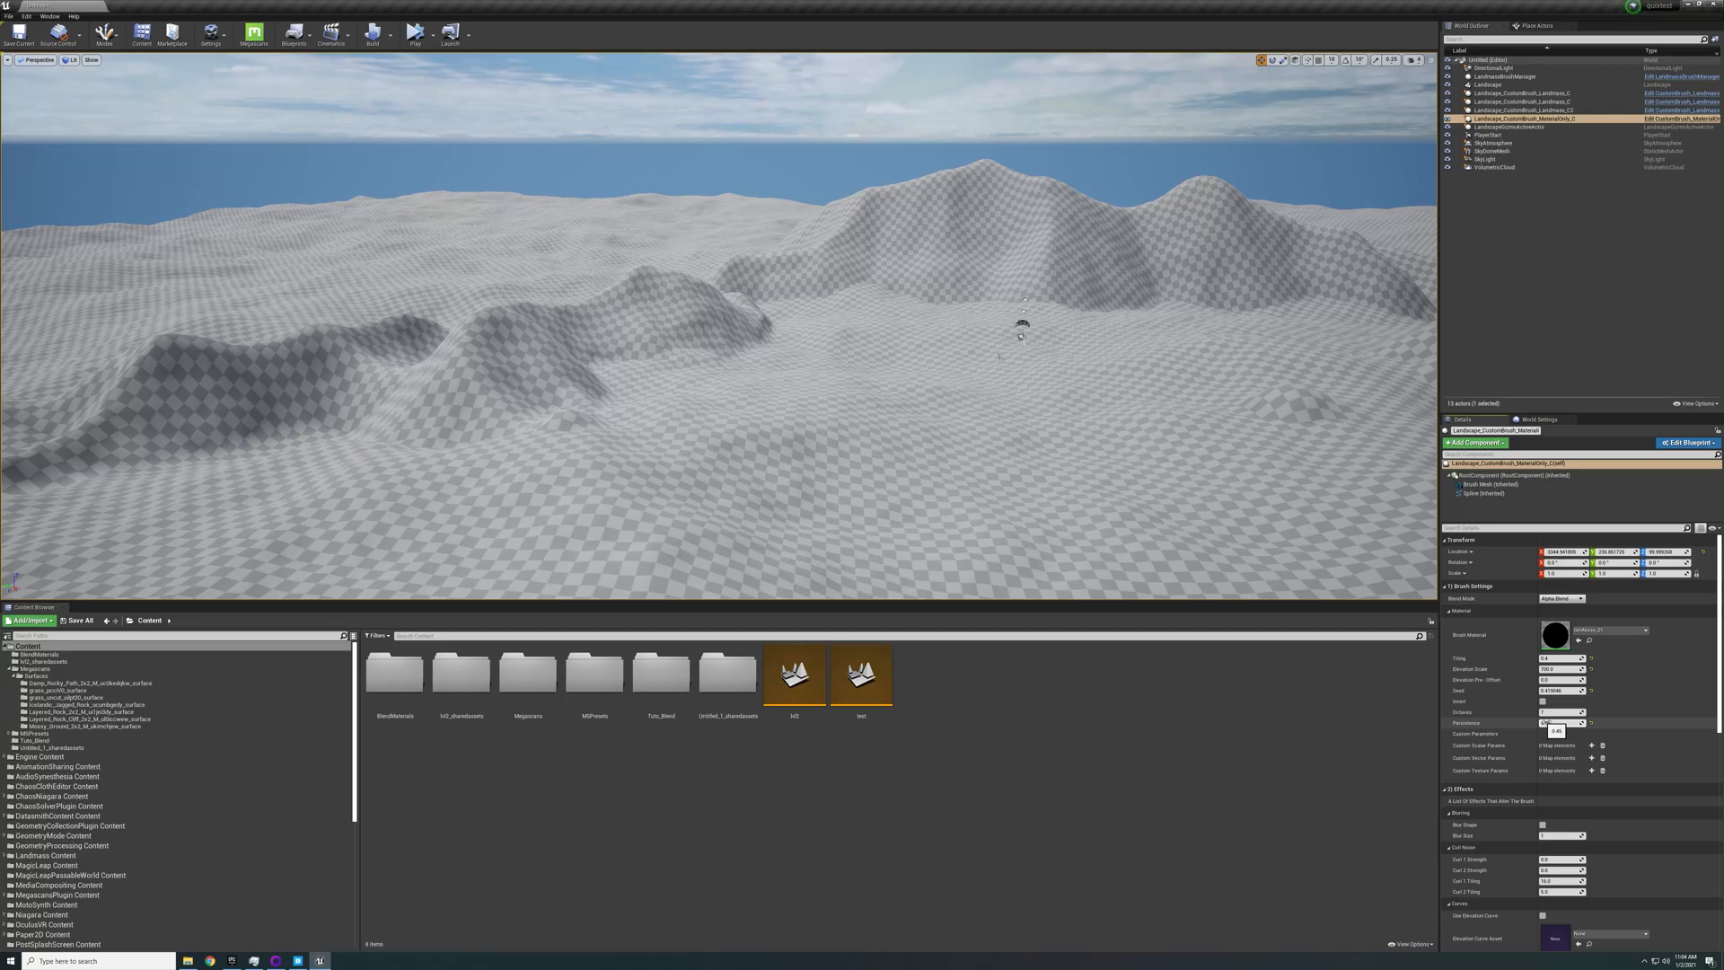
key("Return")
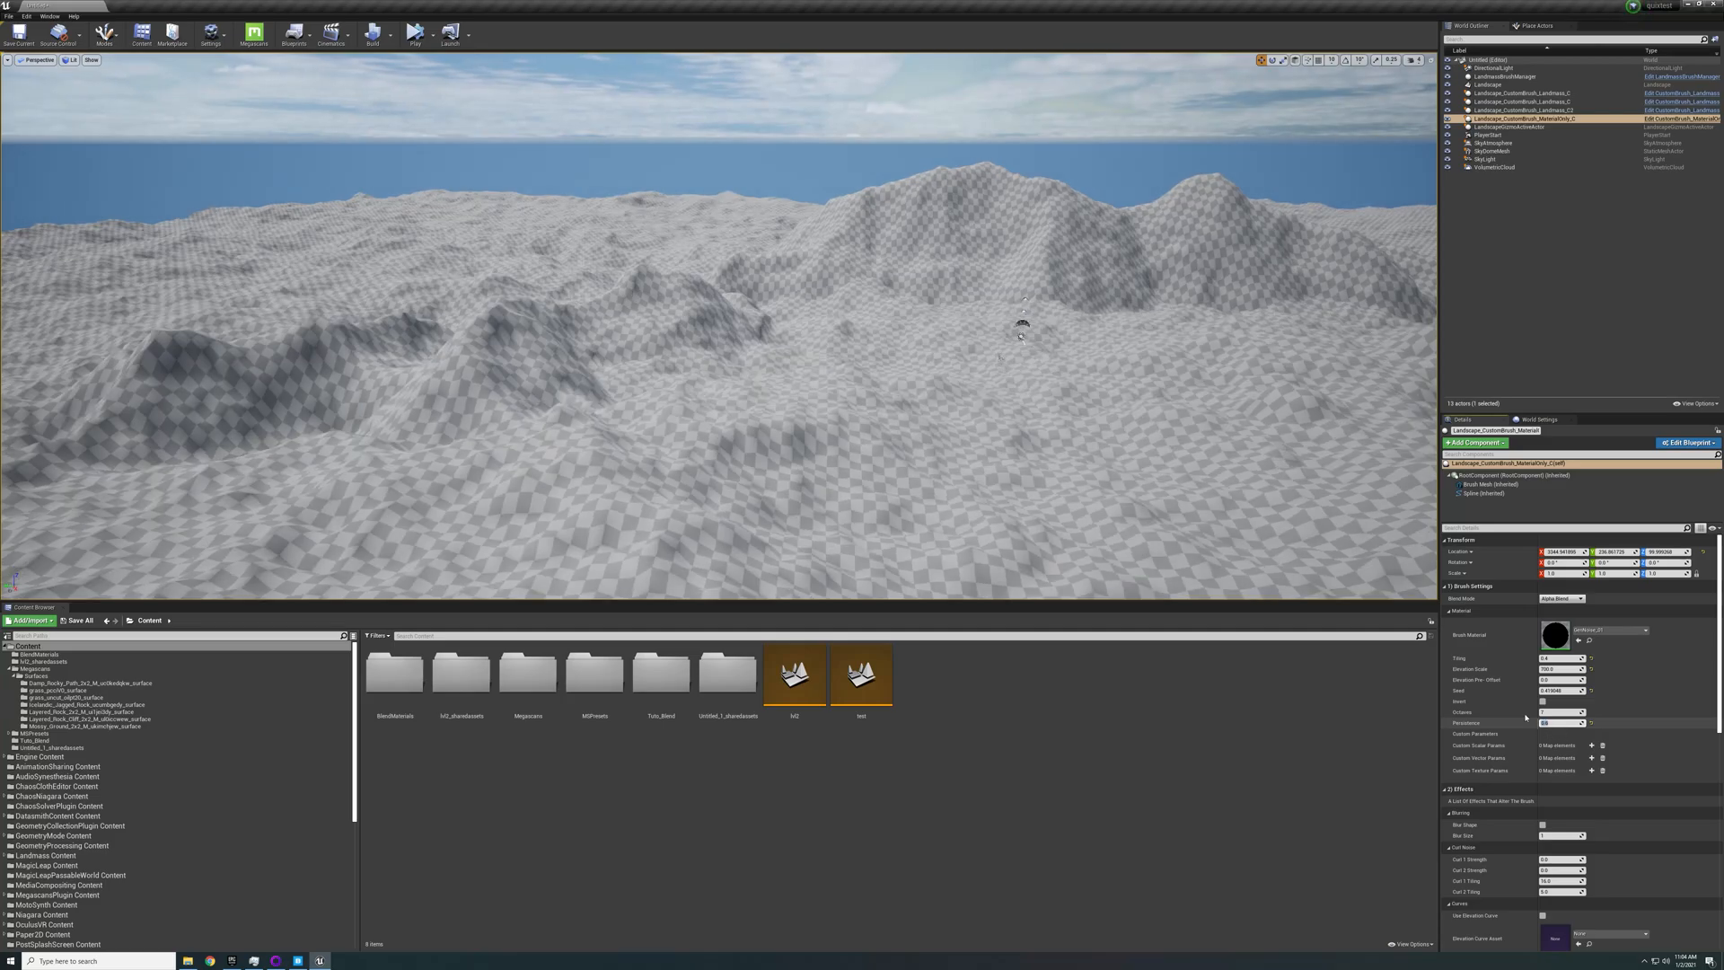
right_click_drag(1082, 487, 1043, 480)
left_click(1556, 722)
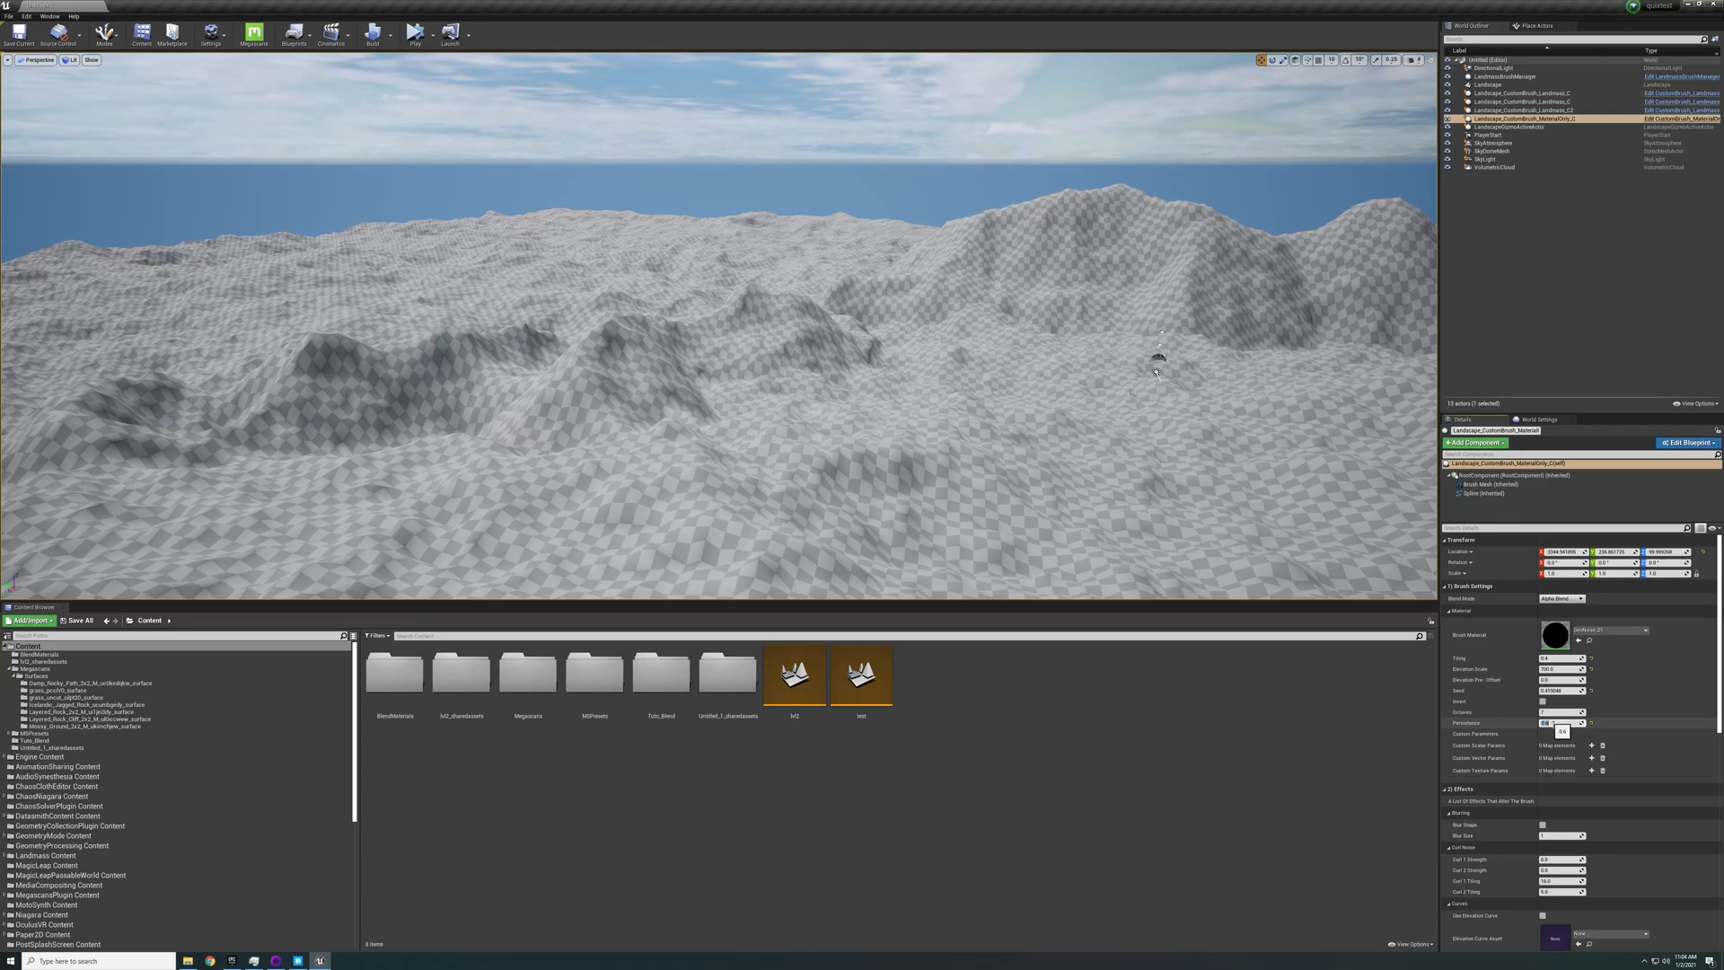
key("Return")
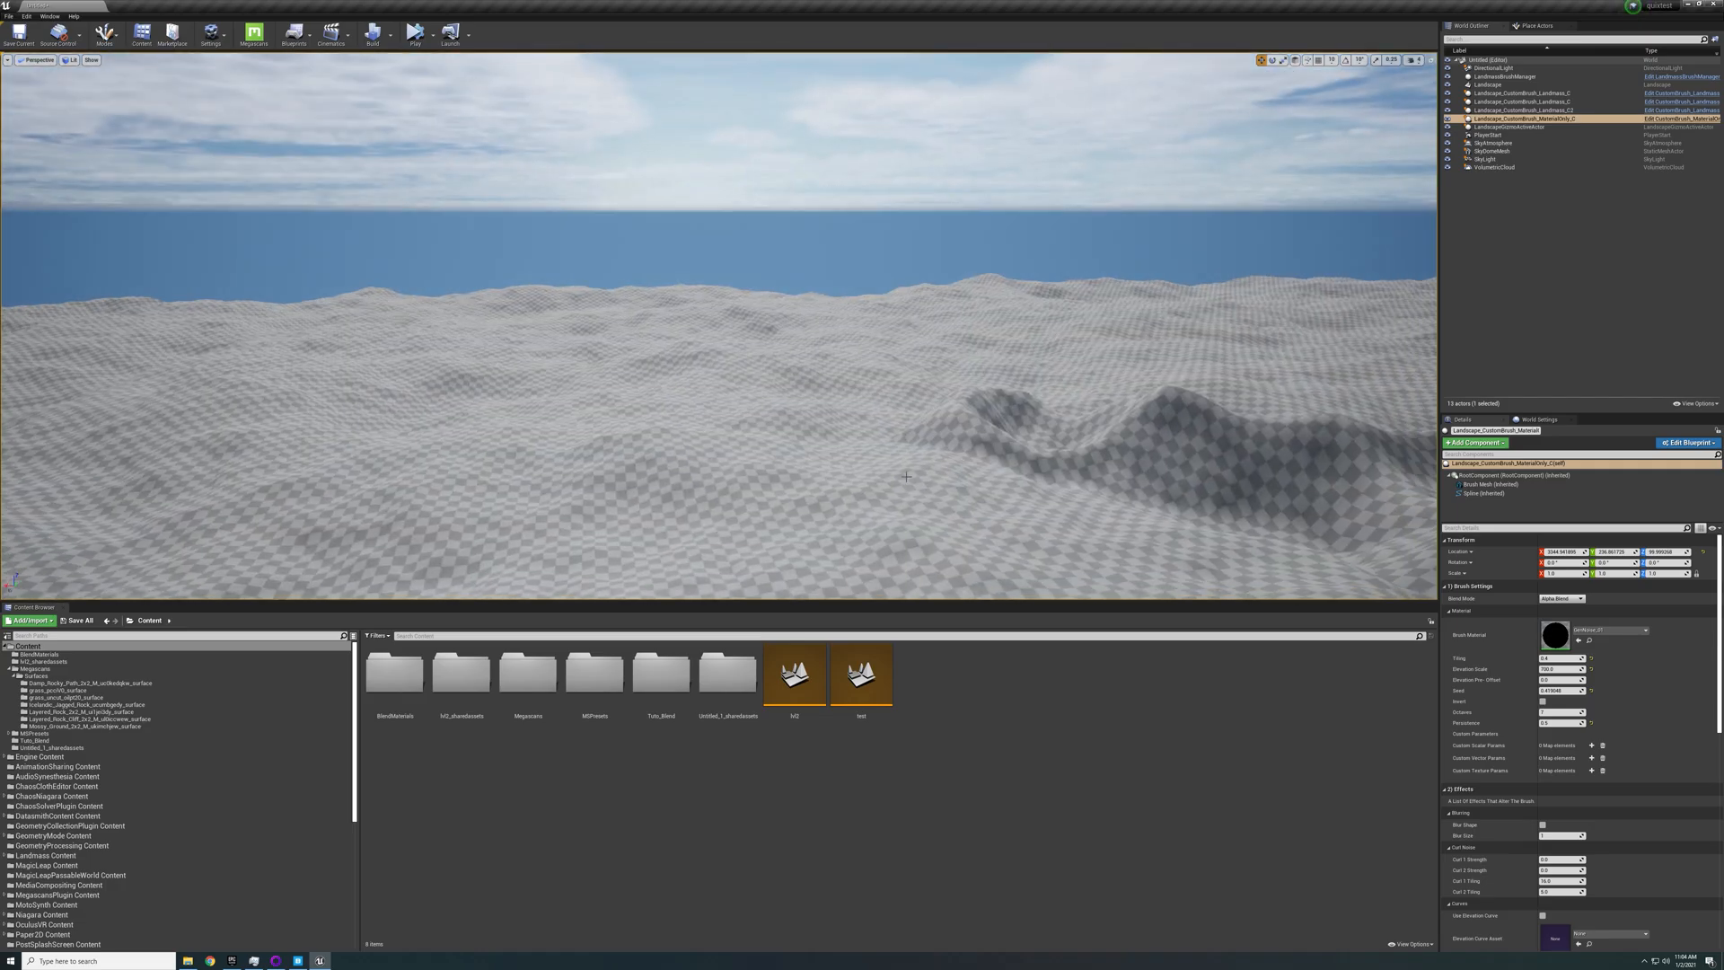
right_click_drag(718, 326, 997, 413)
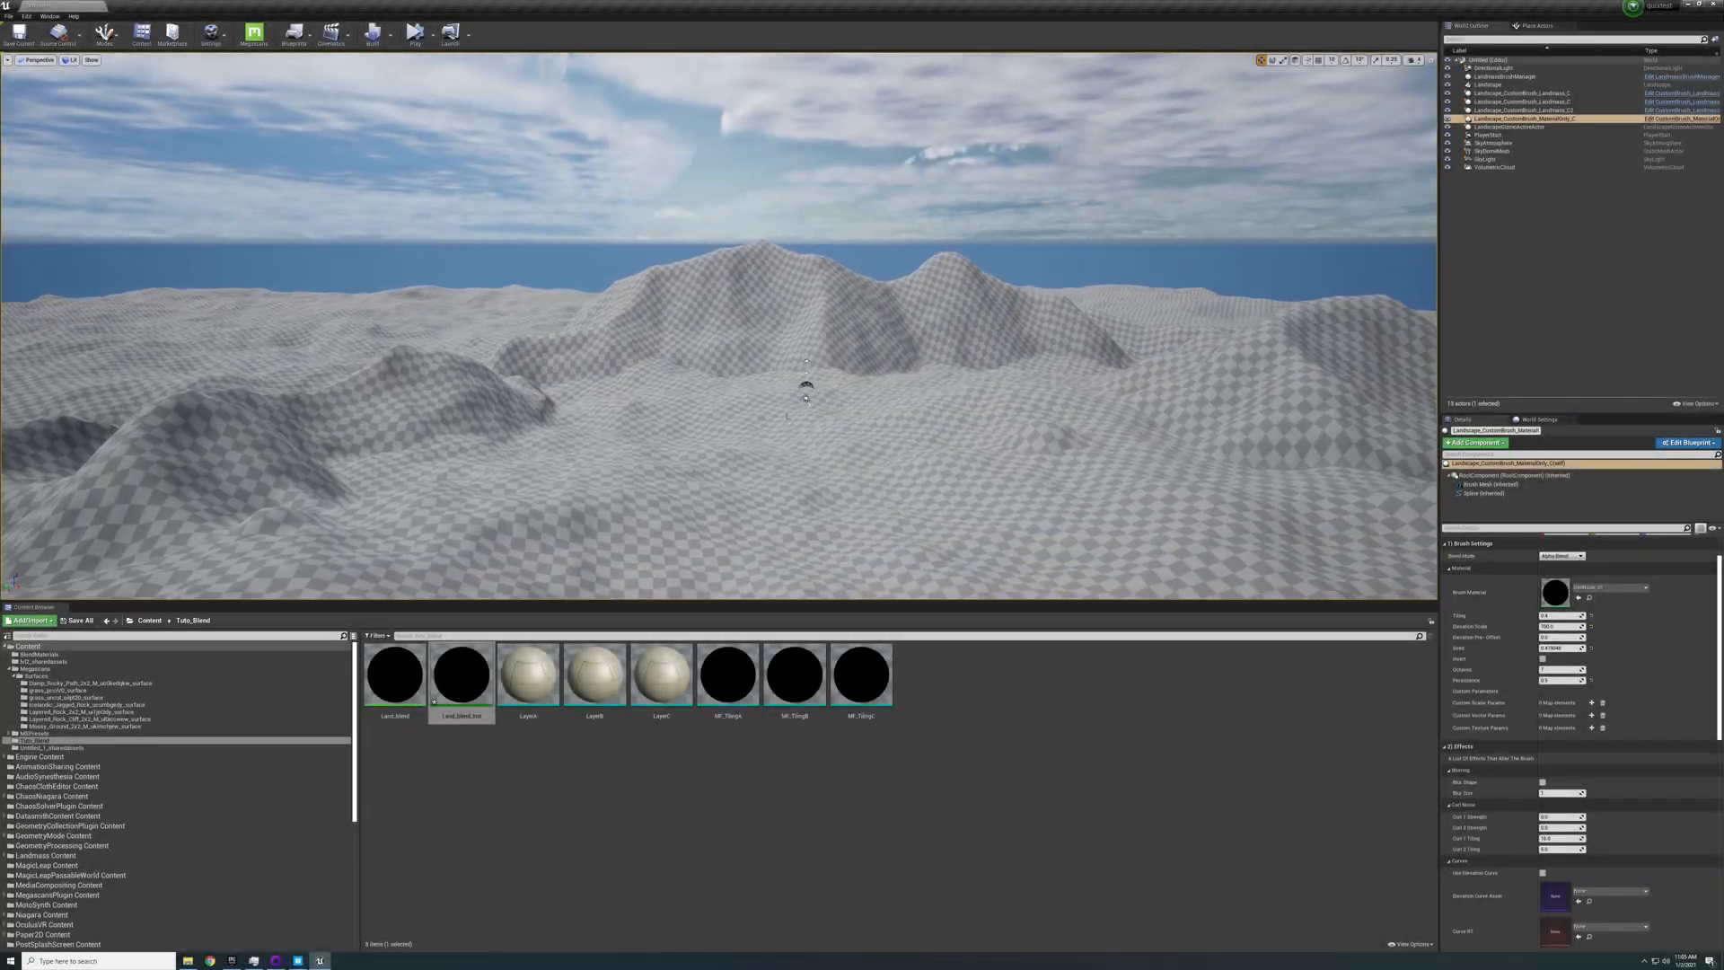
Select the Landscape and assign the blend material instance from the Tuto_Blend folder as its Landscape Material
right_click_drag(913, 468, 931, 496)
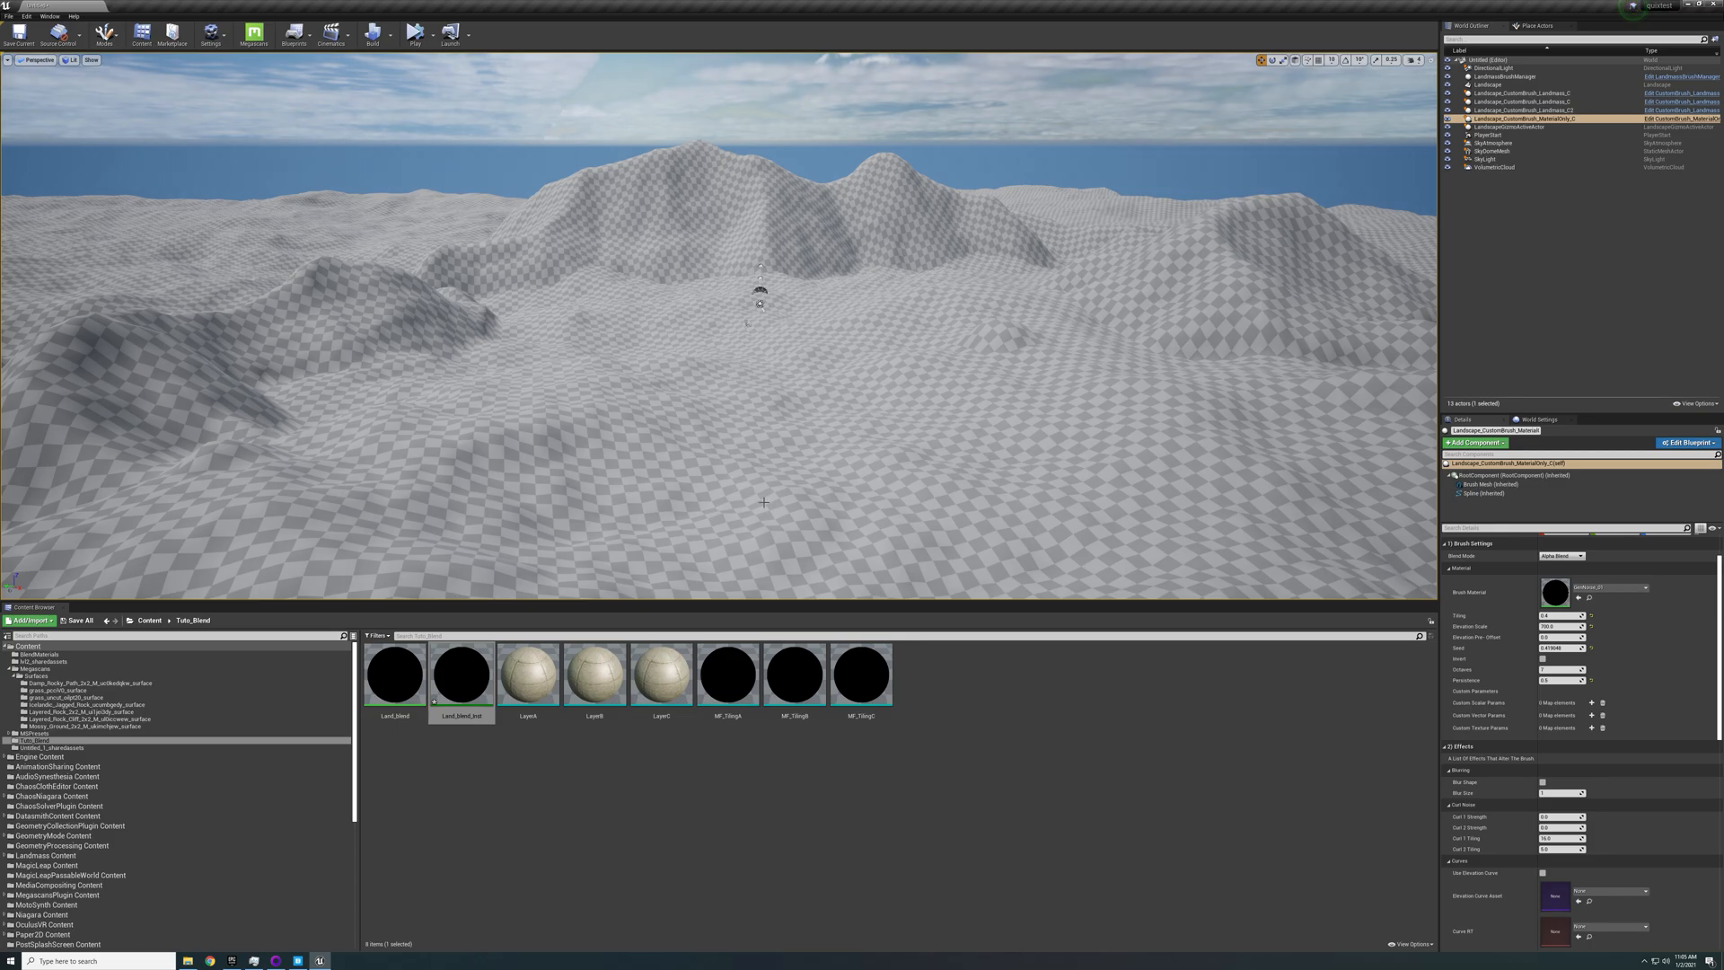
left_click(348, 325)
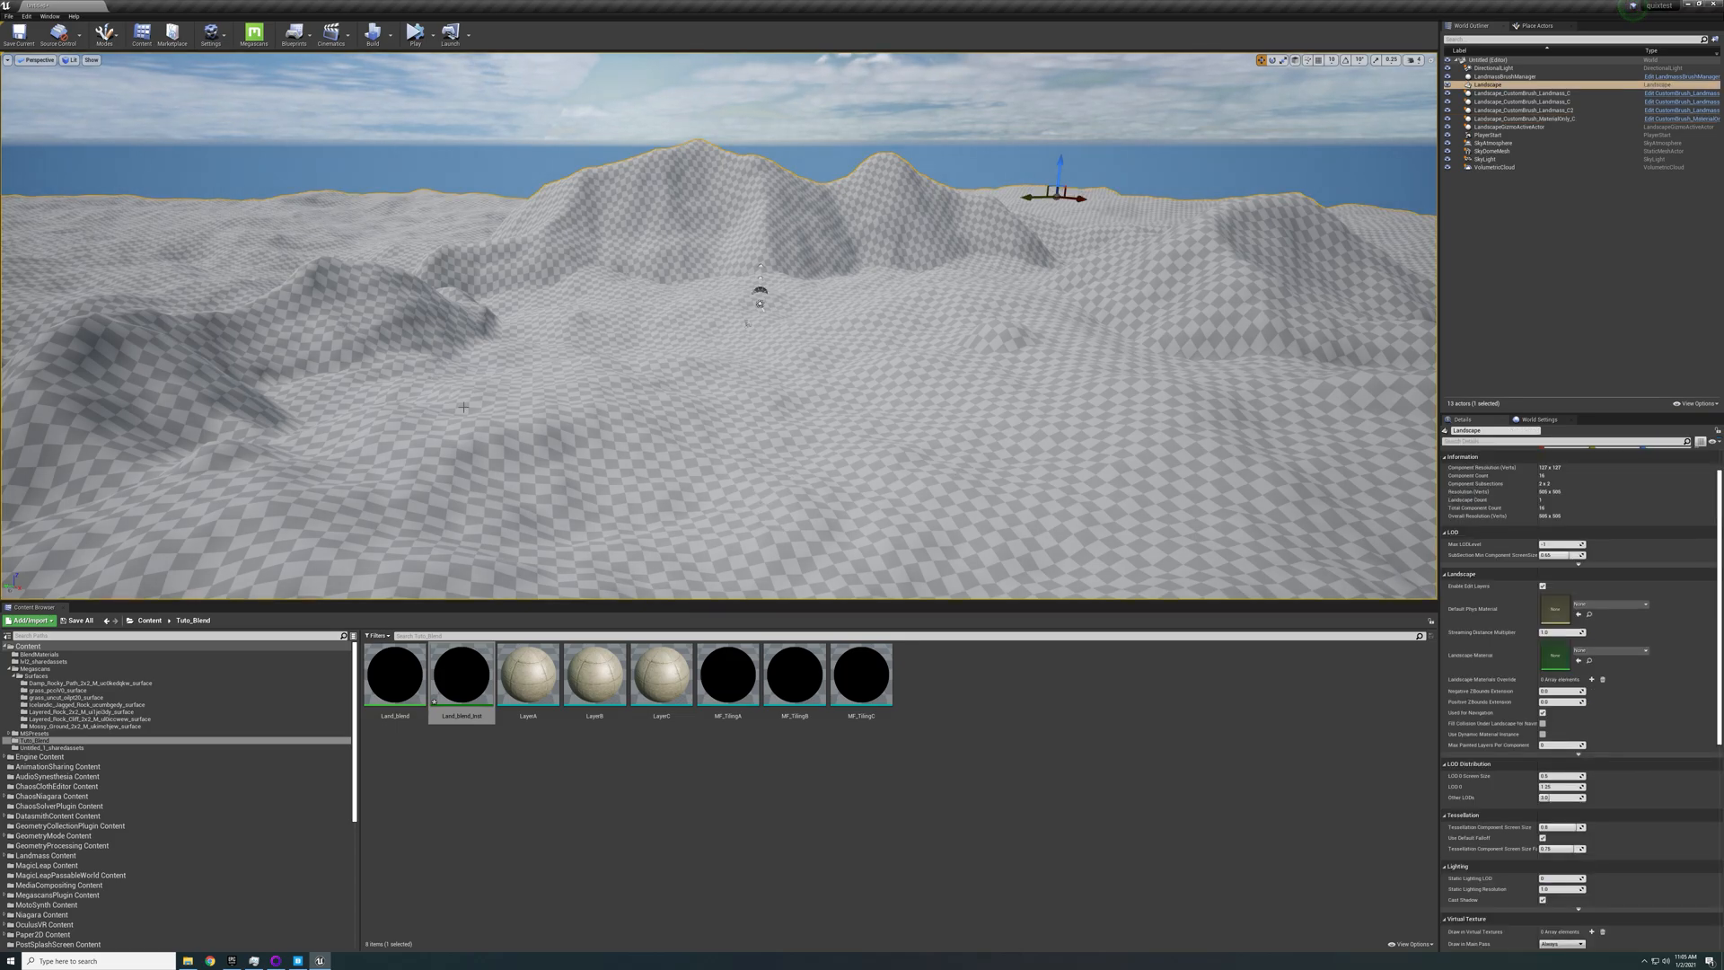
left_click(589, 779)
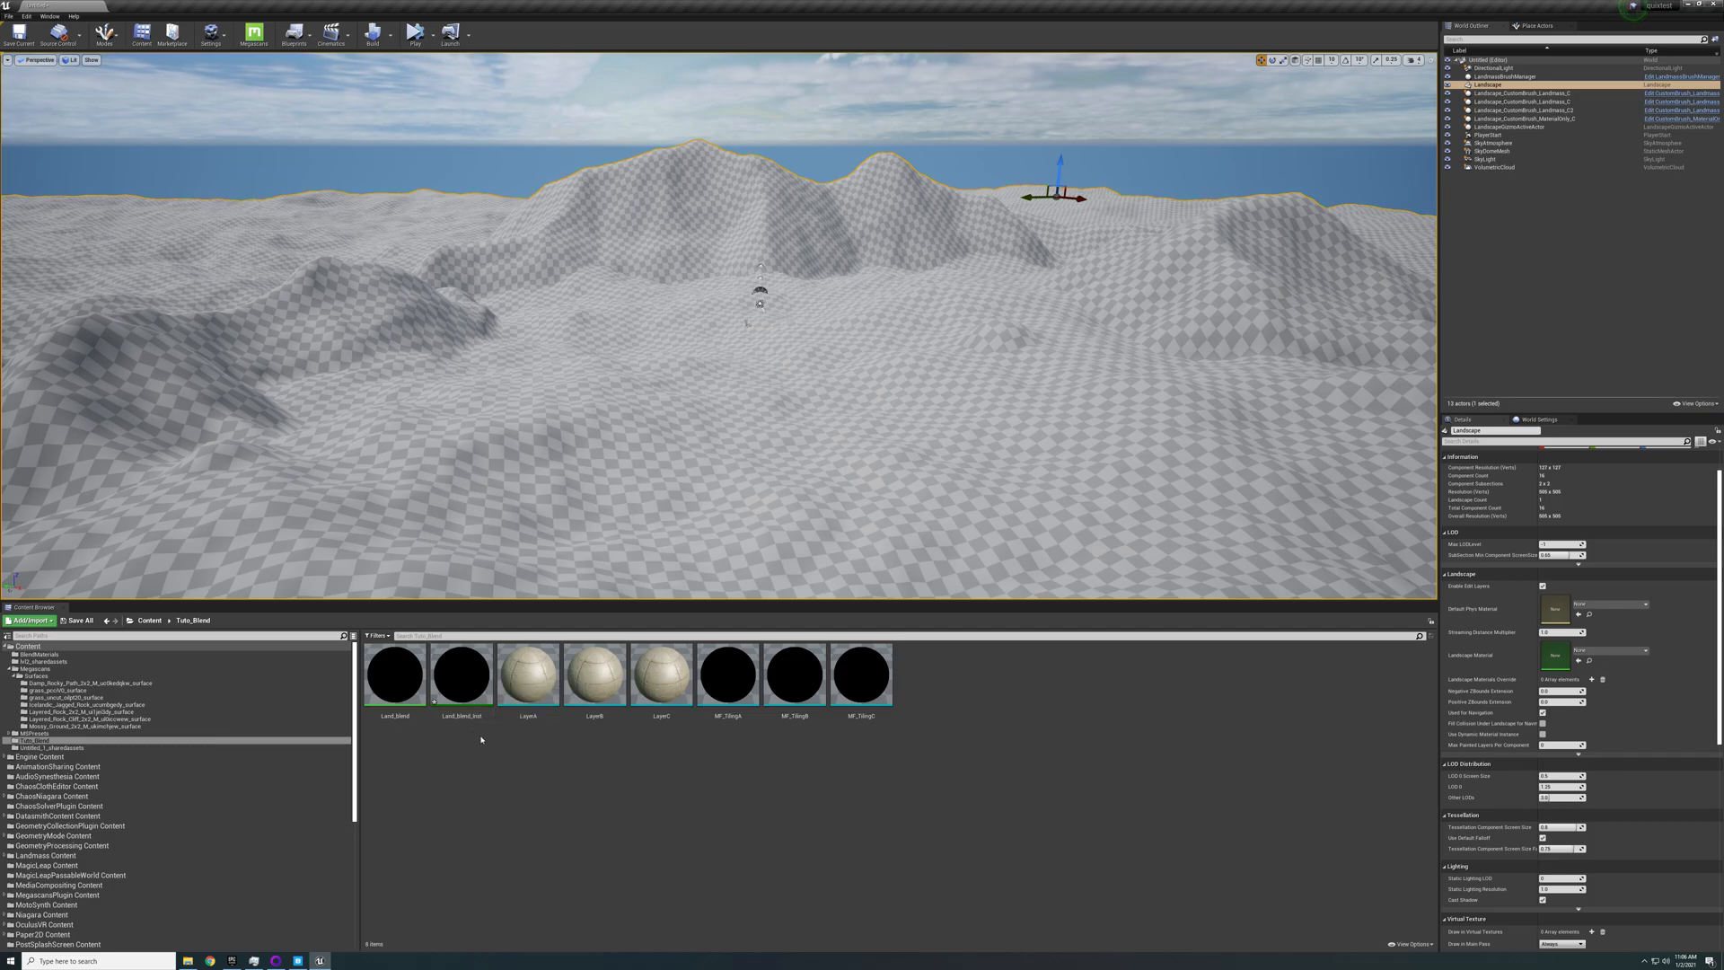
left_click_drag(461, 687, 1544, 680)
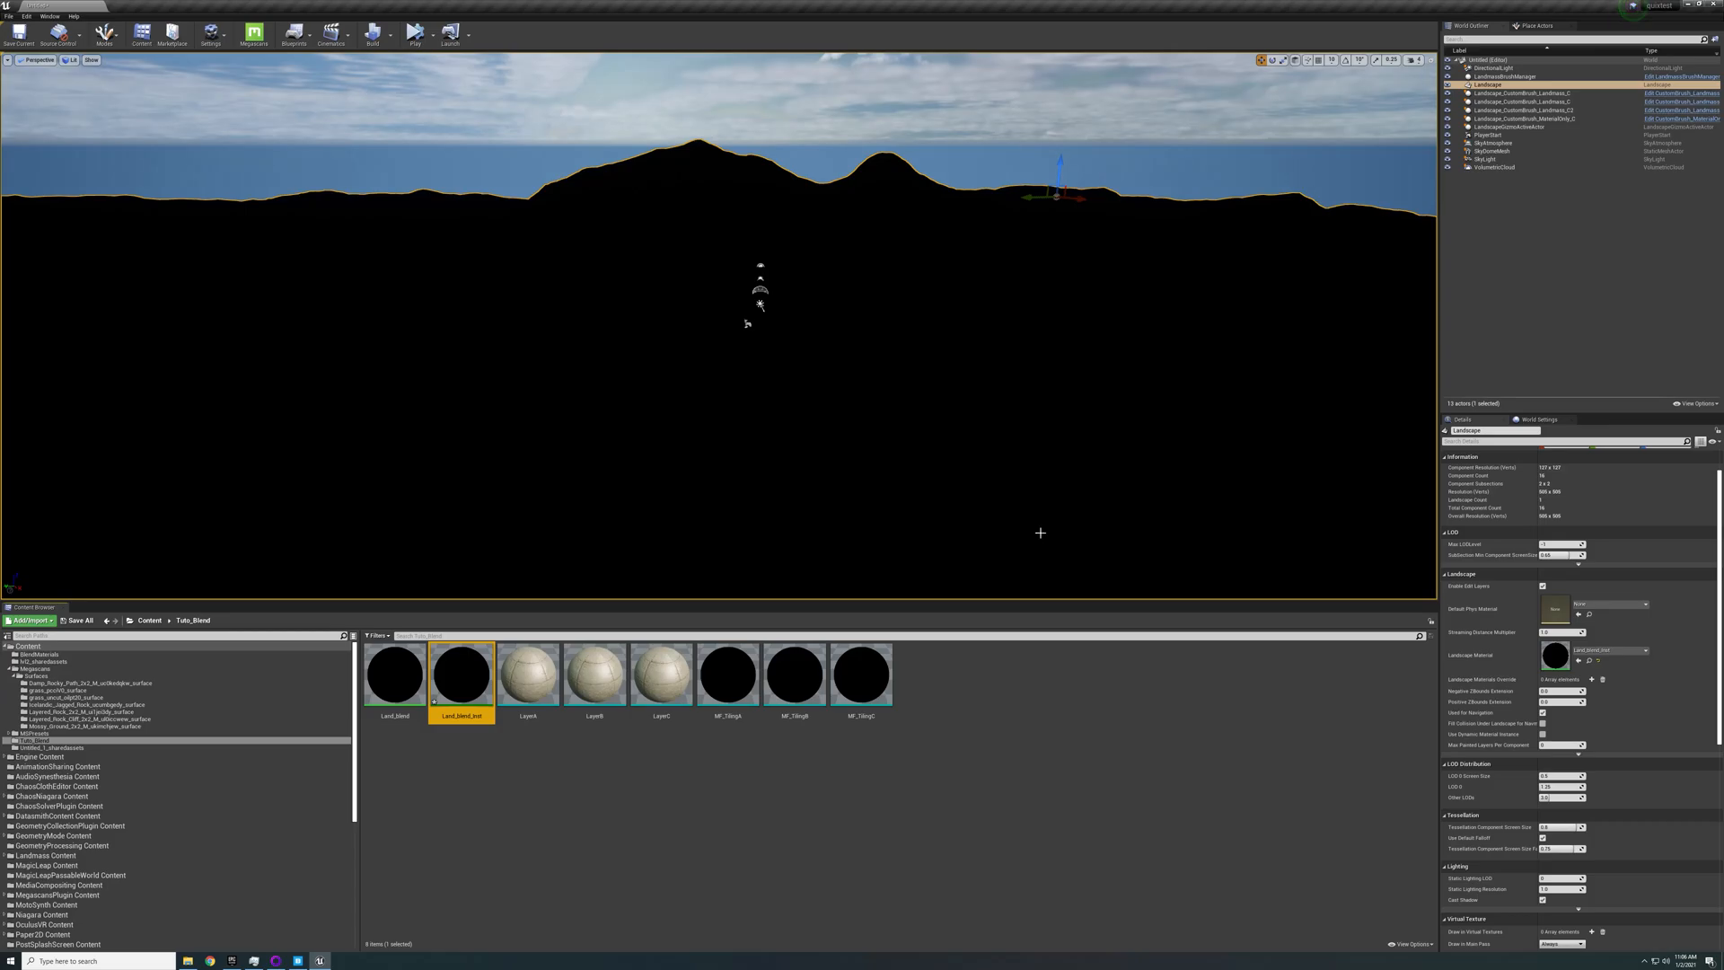
Switch to Landscape mode's Paint tools and select the base edit layer named Layer
left_click(105, 34)
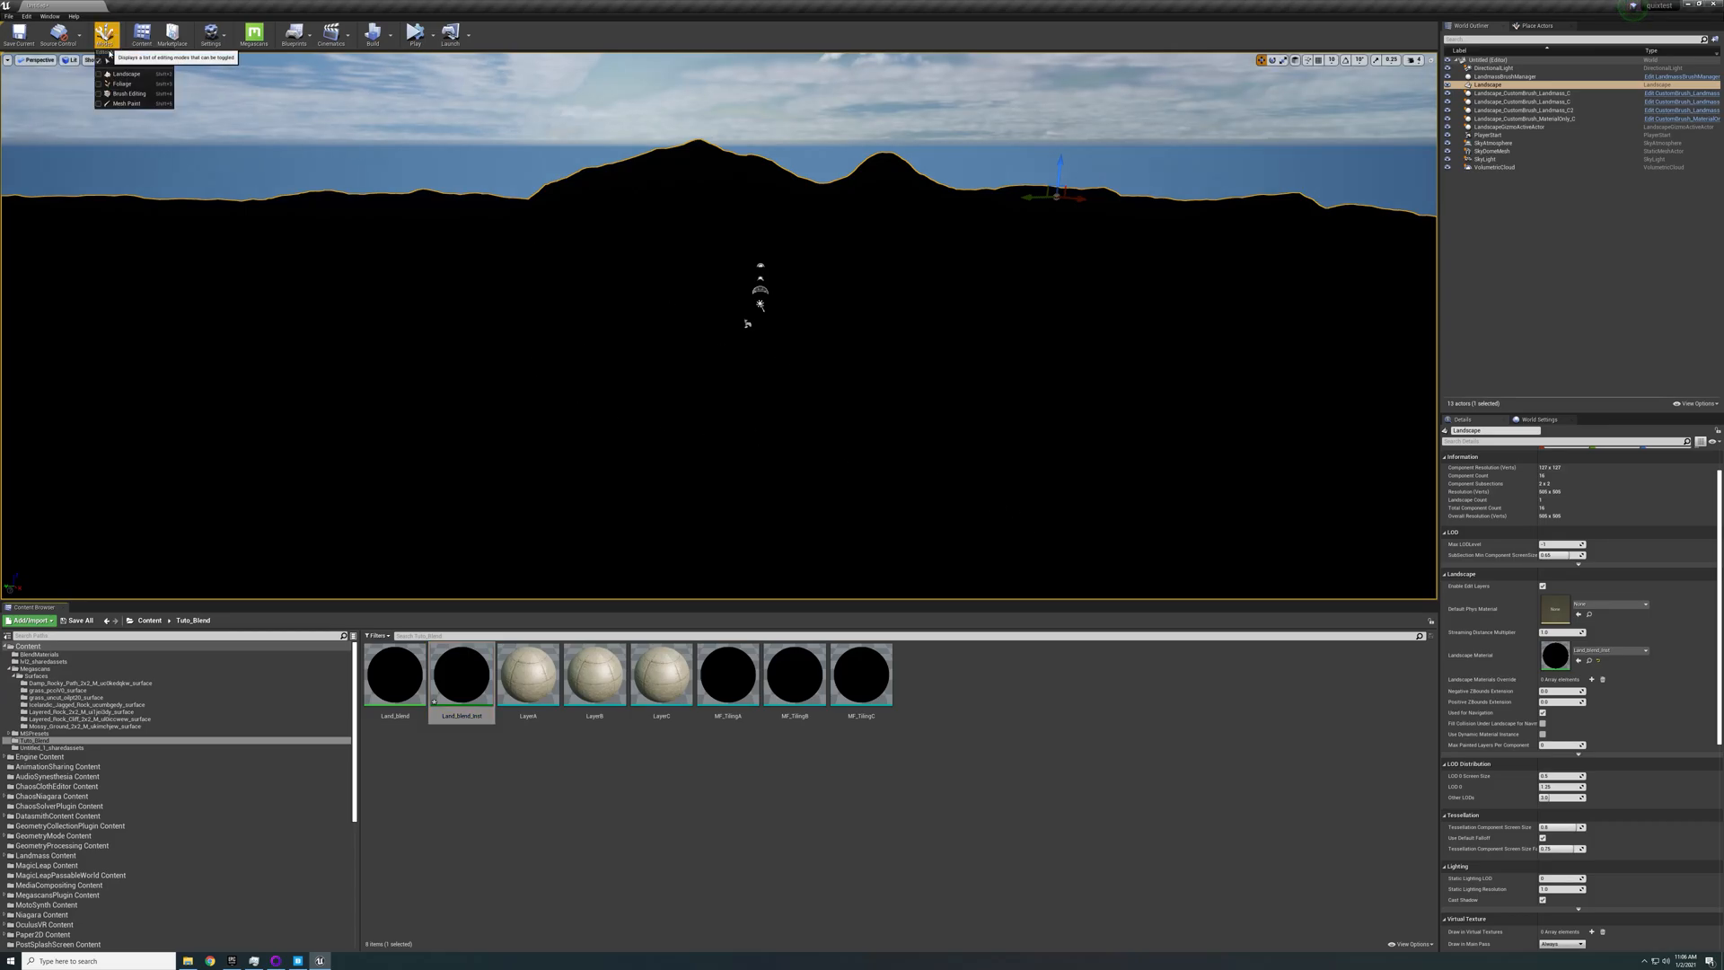
left_click(147, 80)
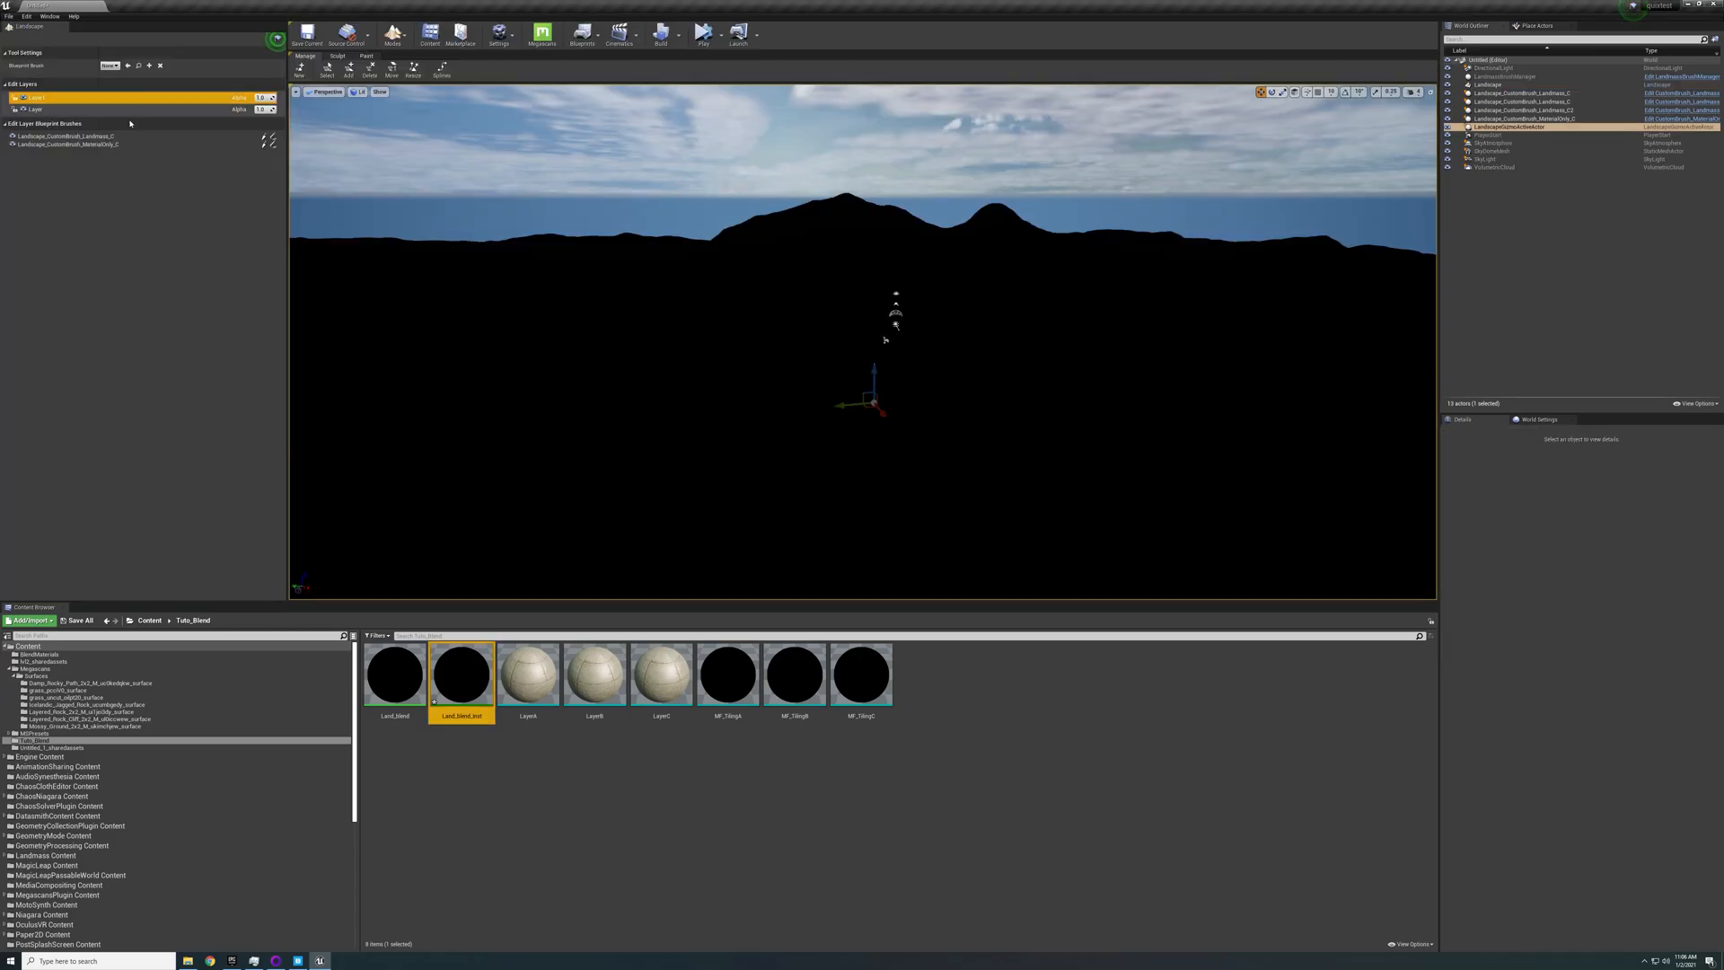
left_click(345, 56)
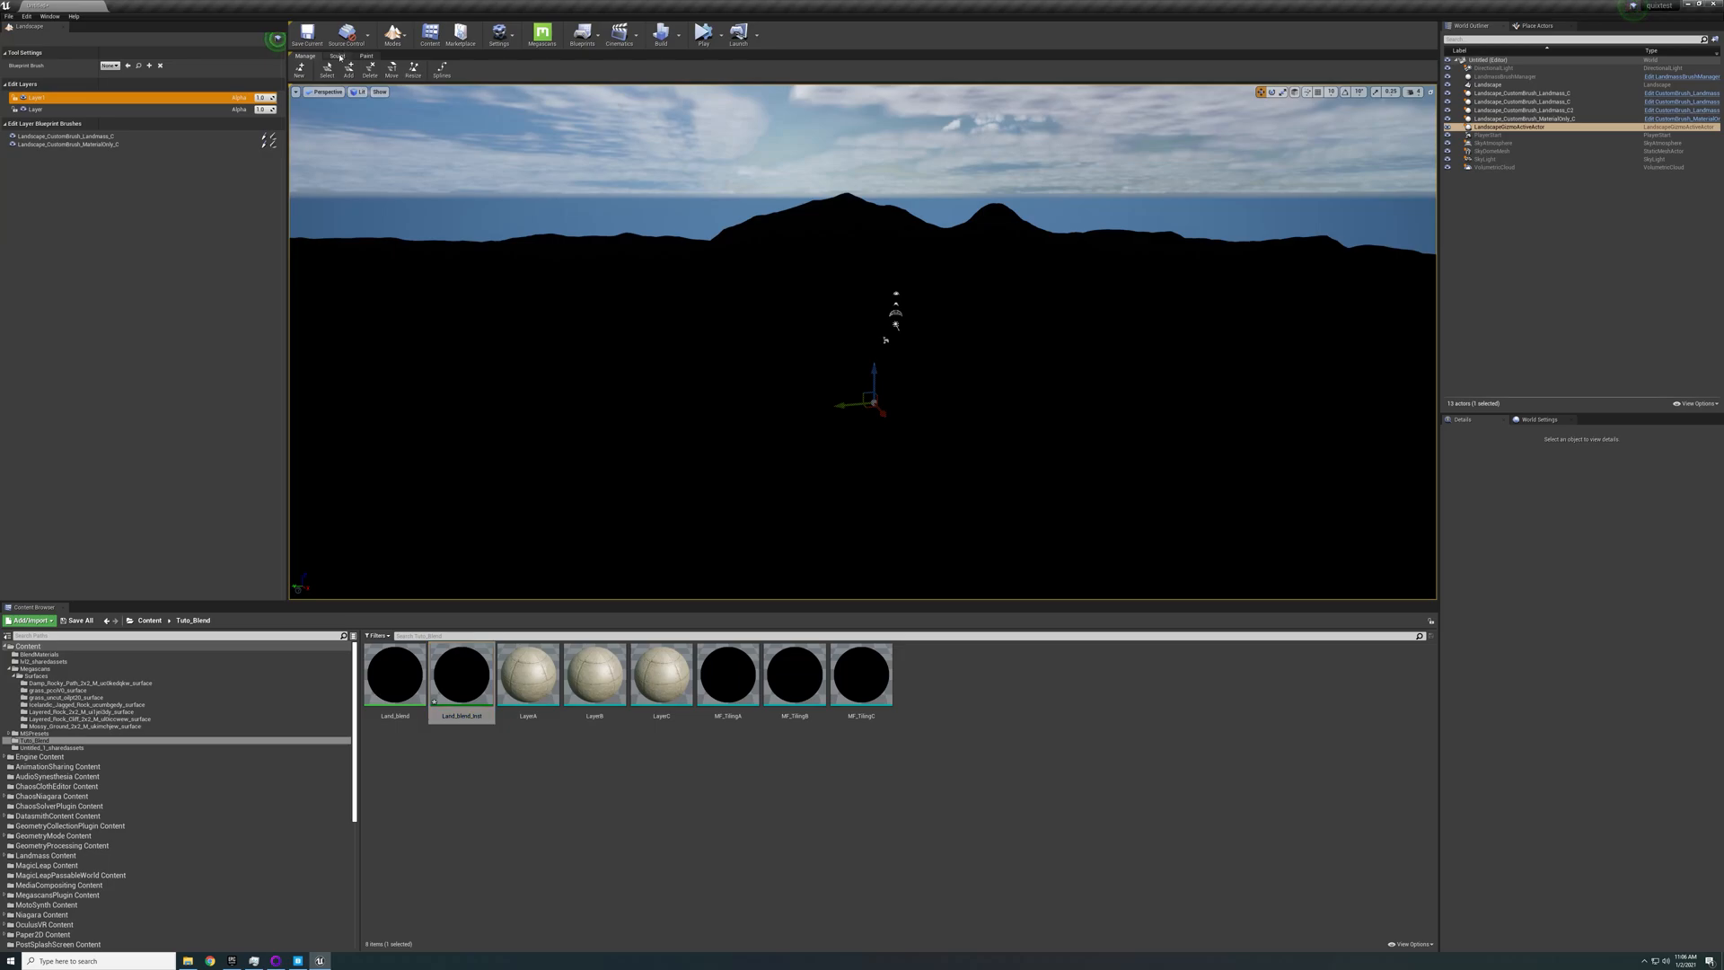
left_click(364, 57)
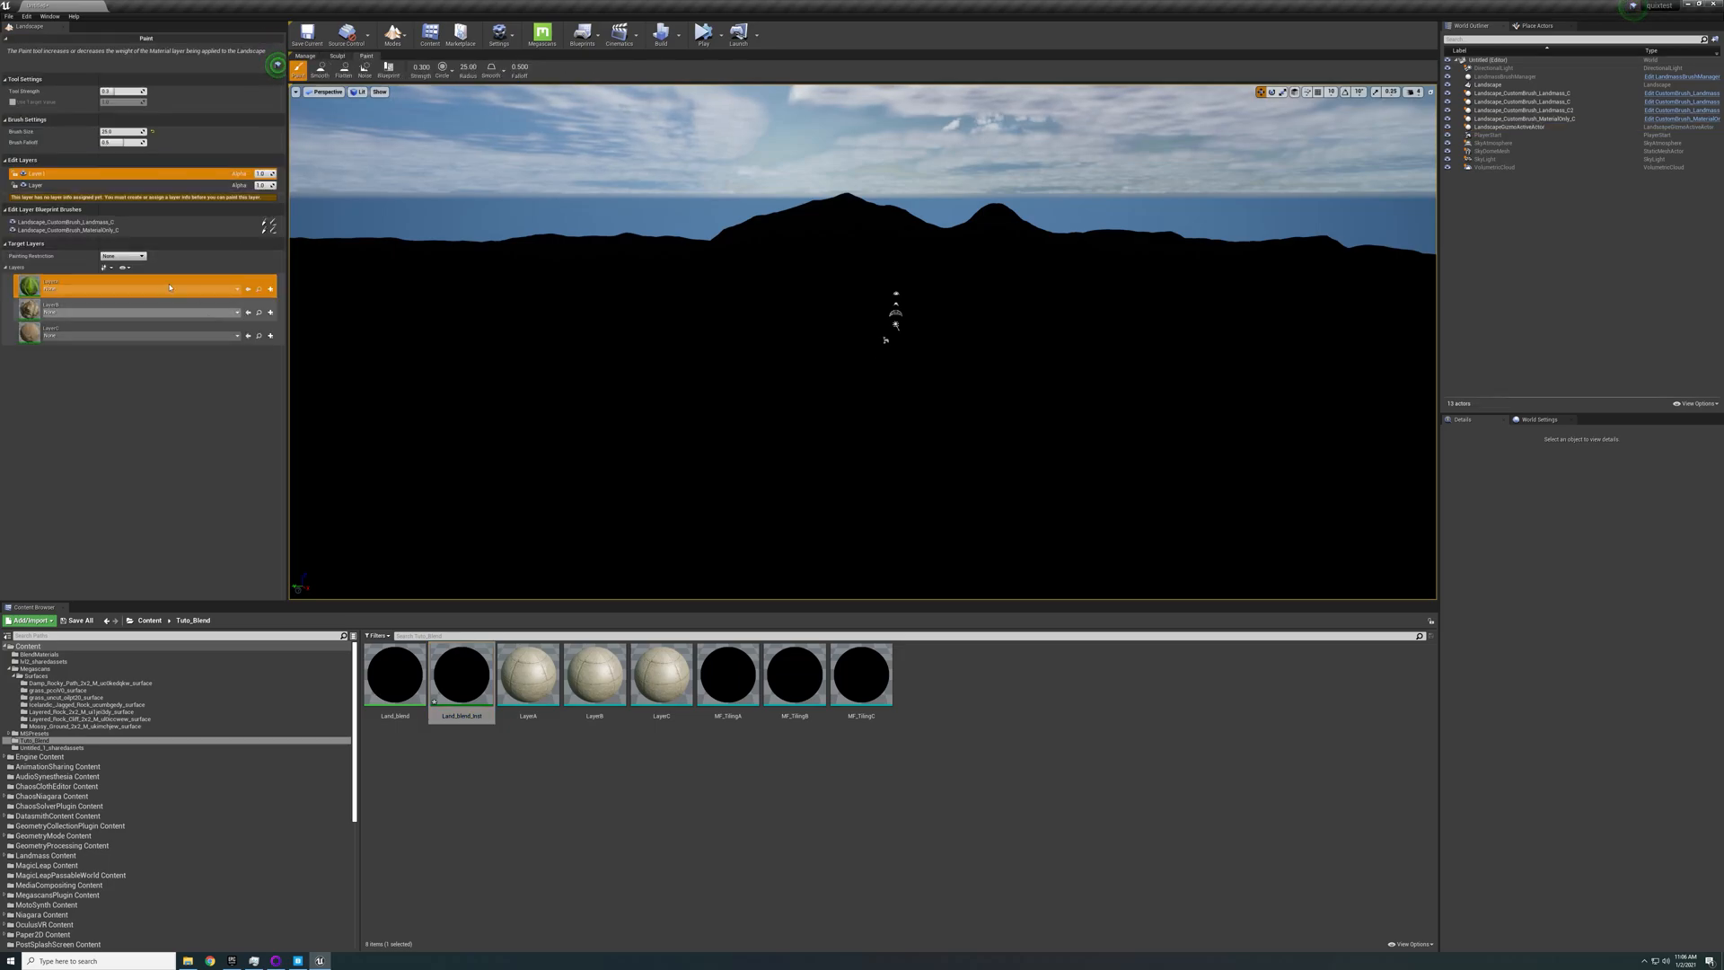
left_click(215, 186)
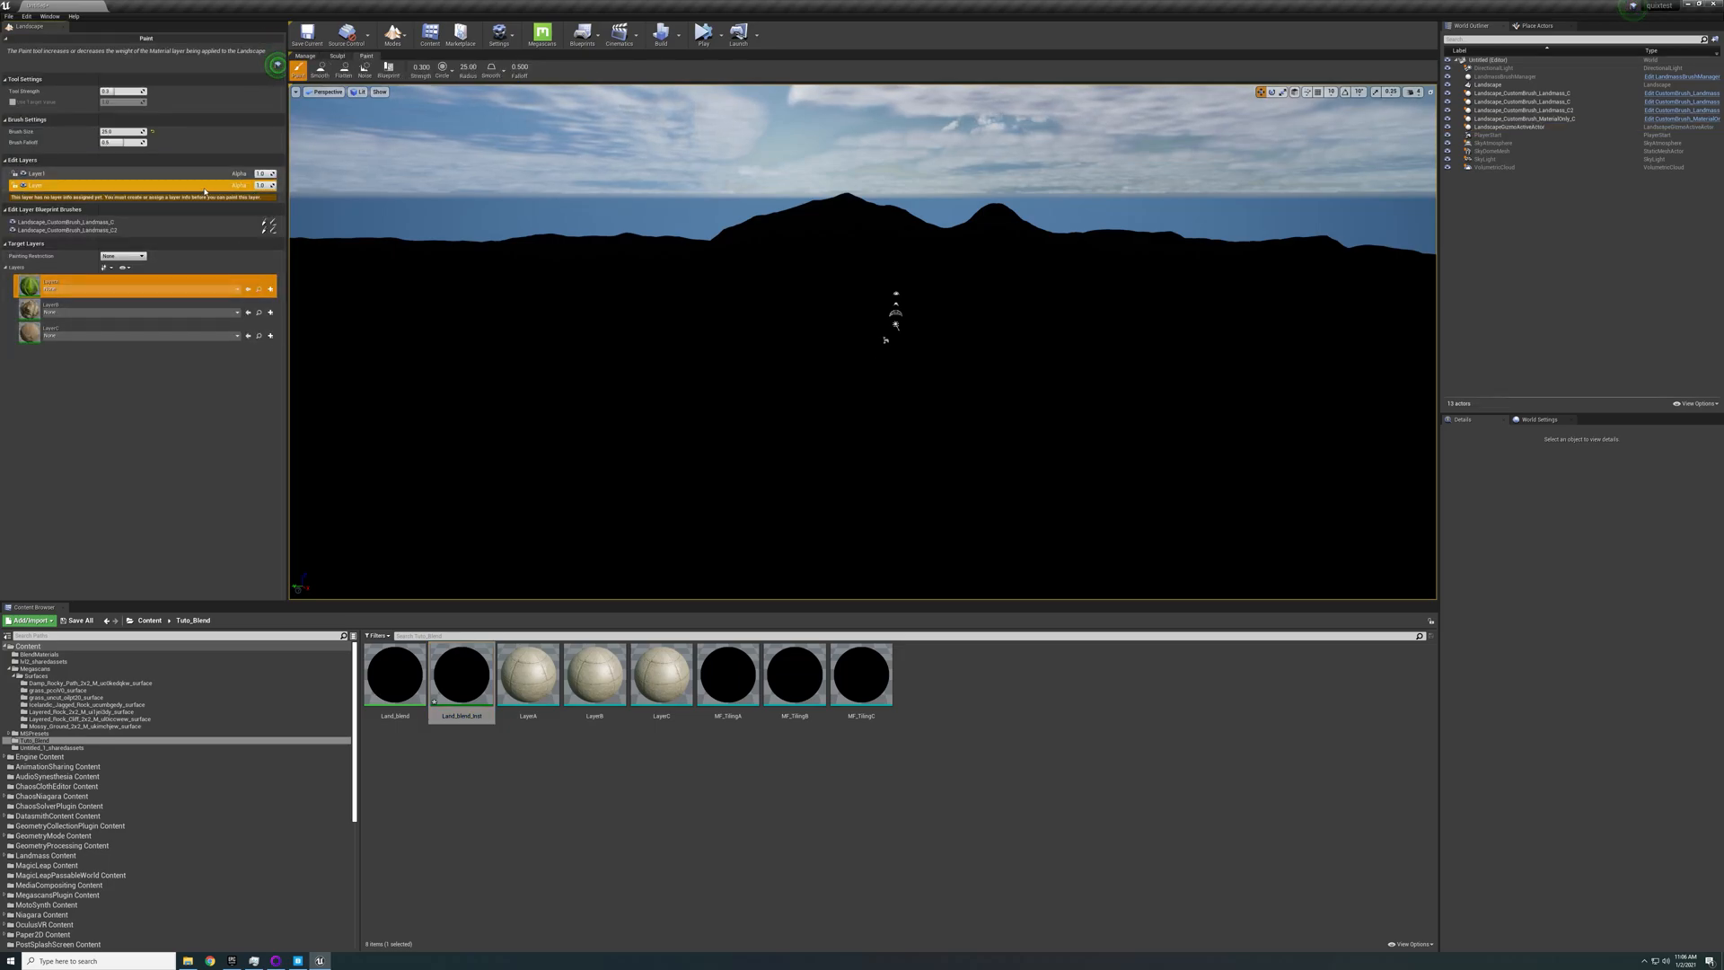
Create weight-blended (normal) layer info objects for the target layers LayerA, LayerB and LayerC, keeping the suggested names and folder
left_click(269, 289)
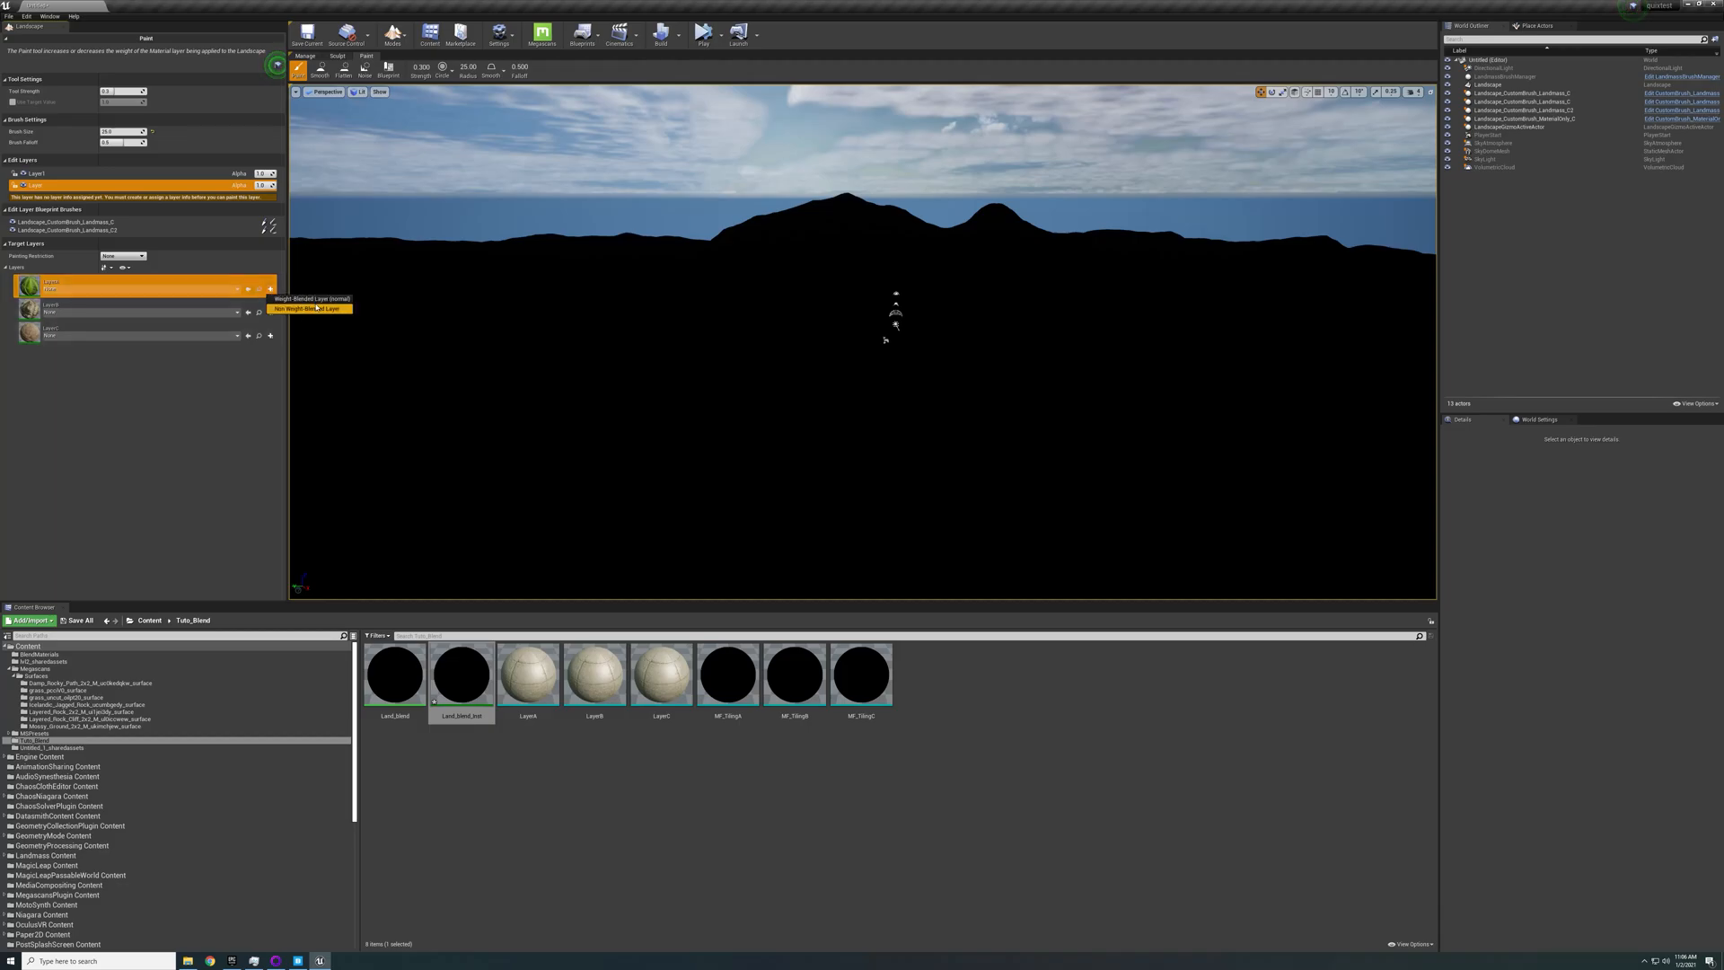
left_click(296, 316)
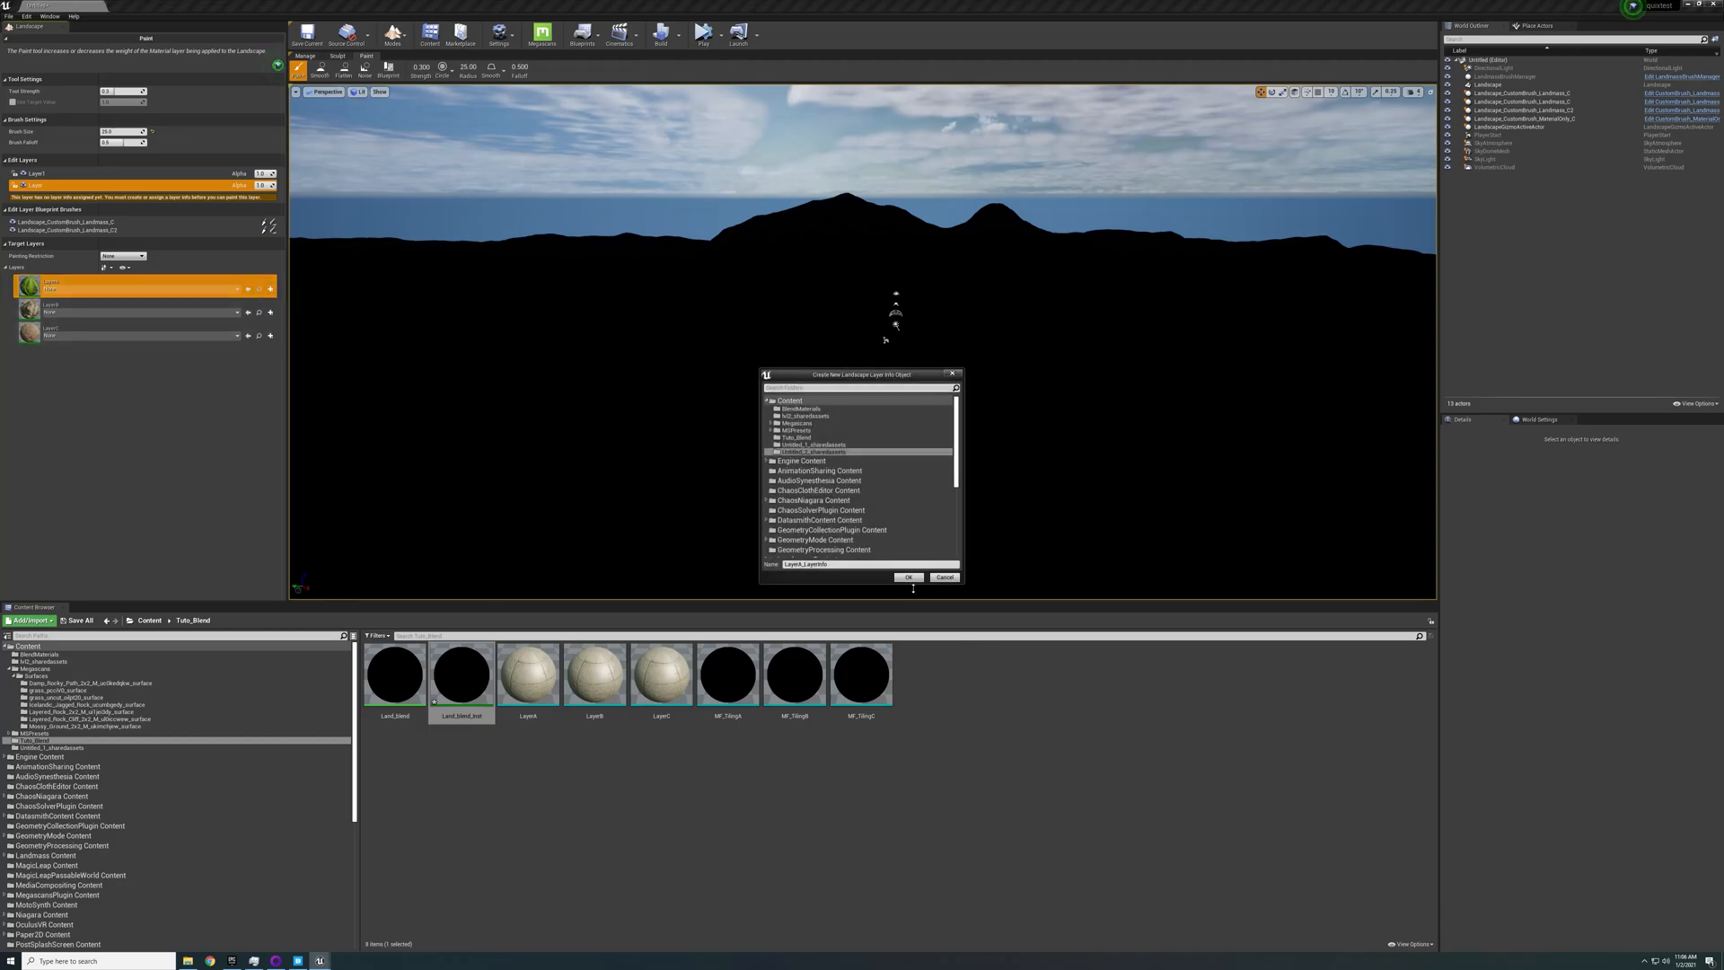
left_click(908, 578)
left_click(271, 315)
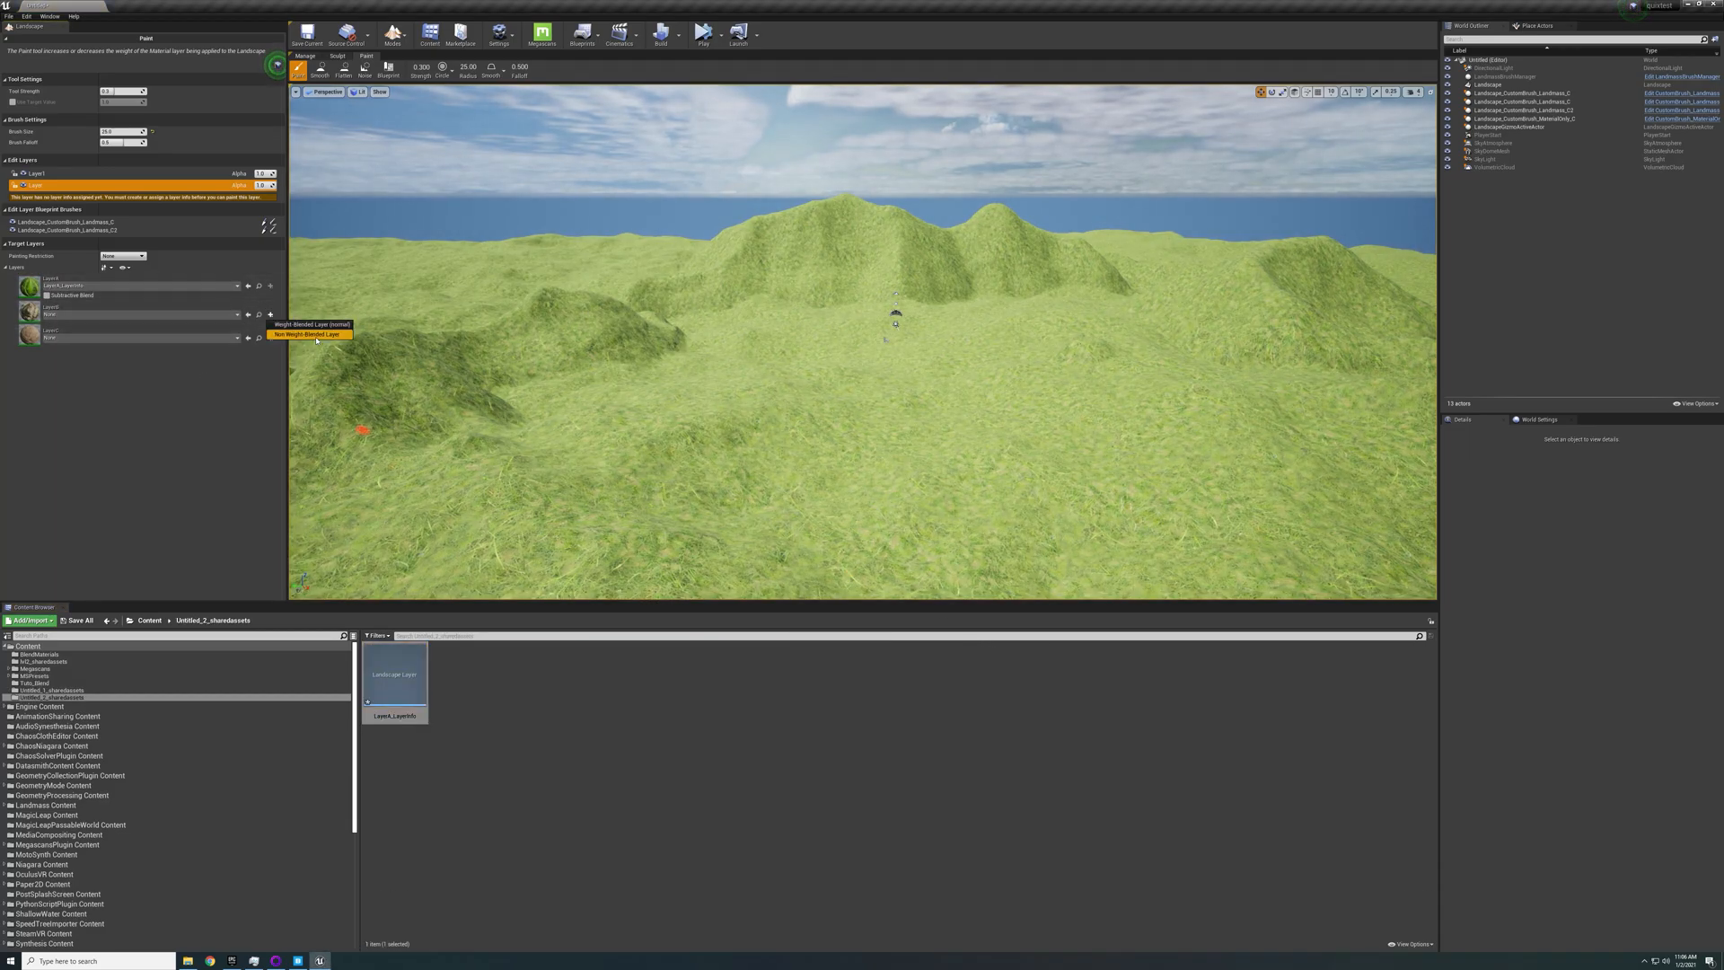
left_click(312, 326)
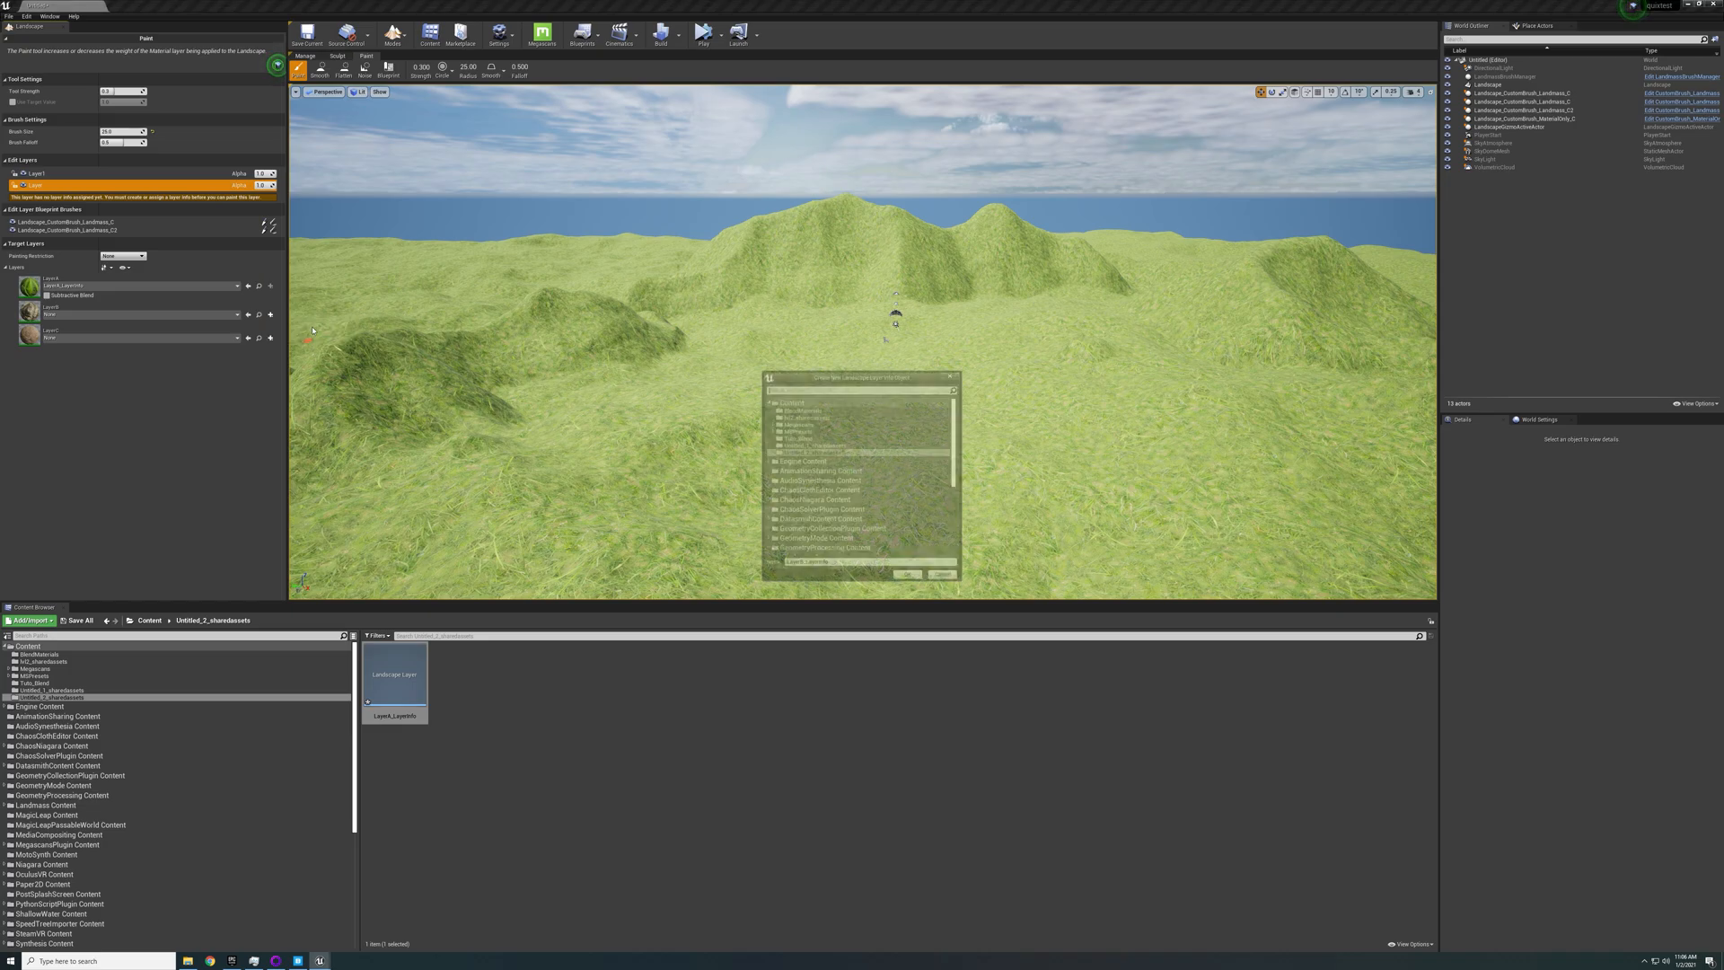
left_click(907, 575)
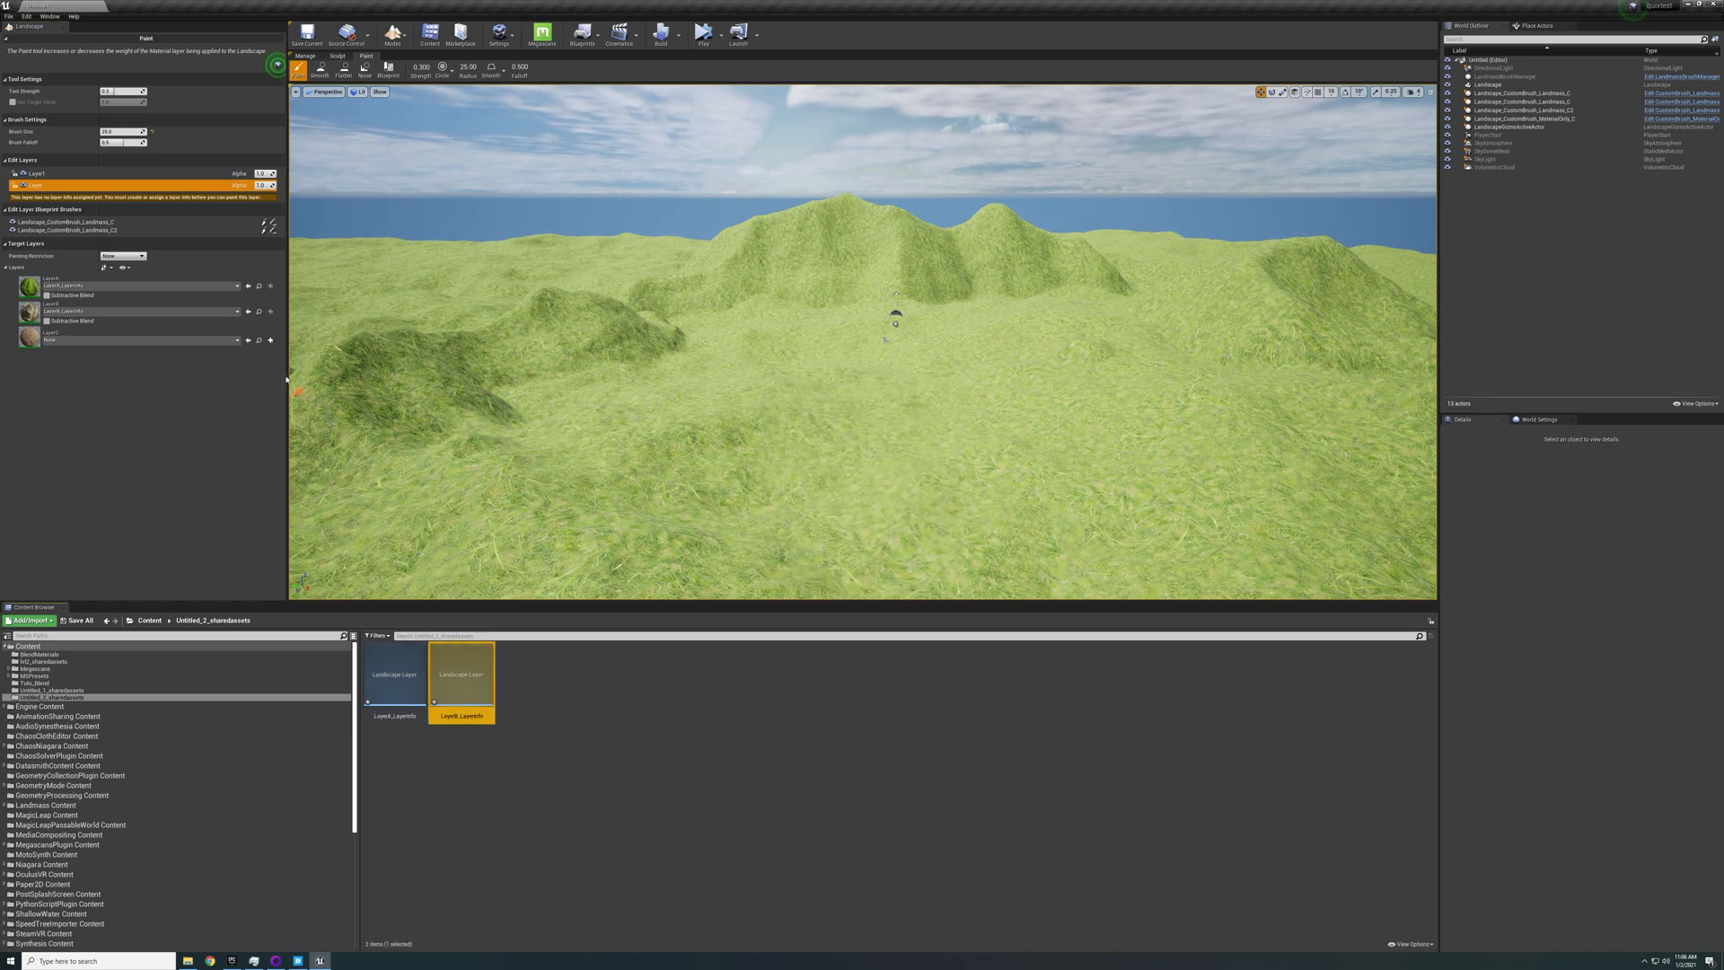
left_click(270, 340)
left_click(314, 353)
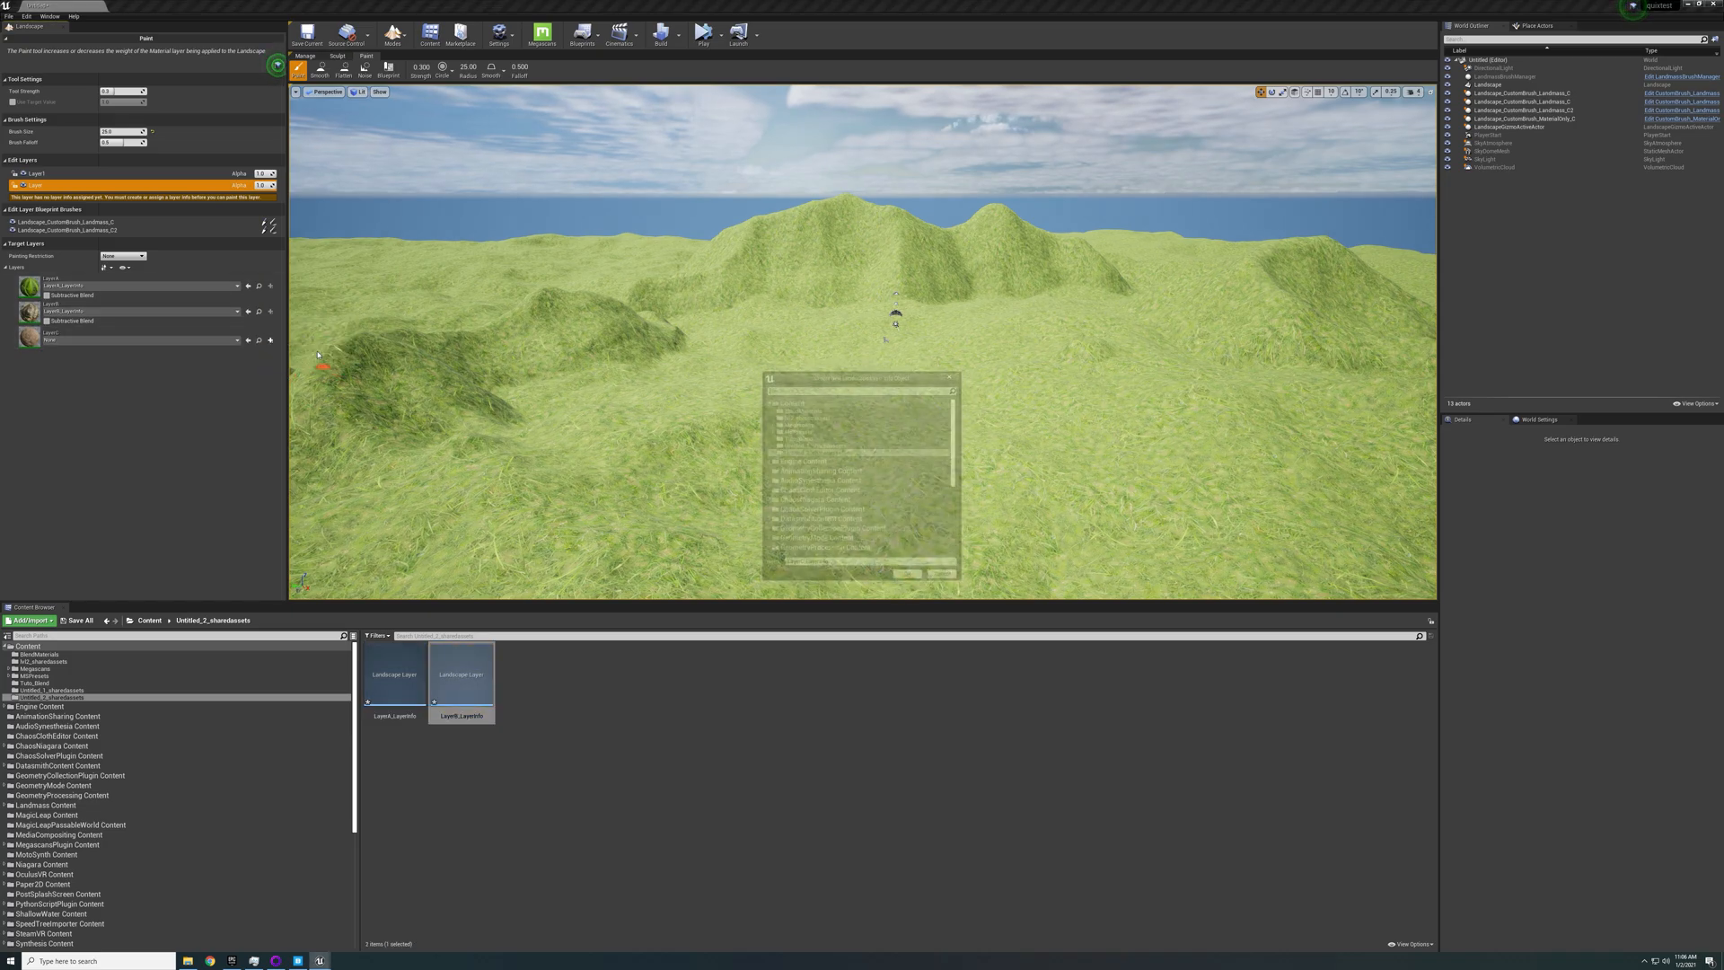
left_click(907, 574)
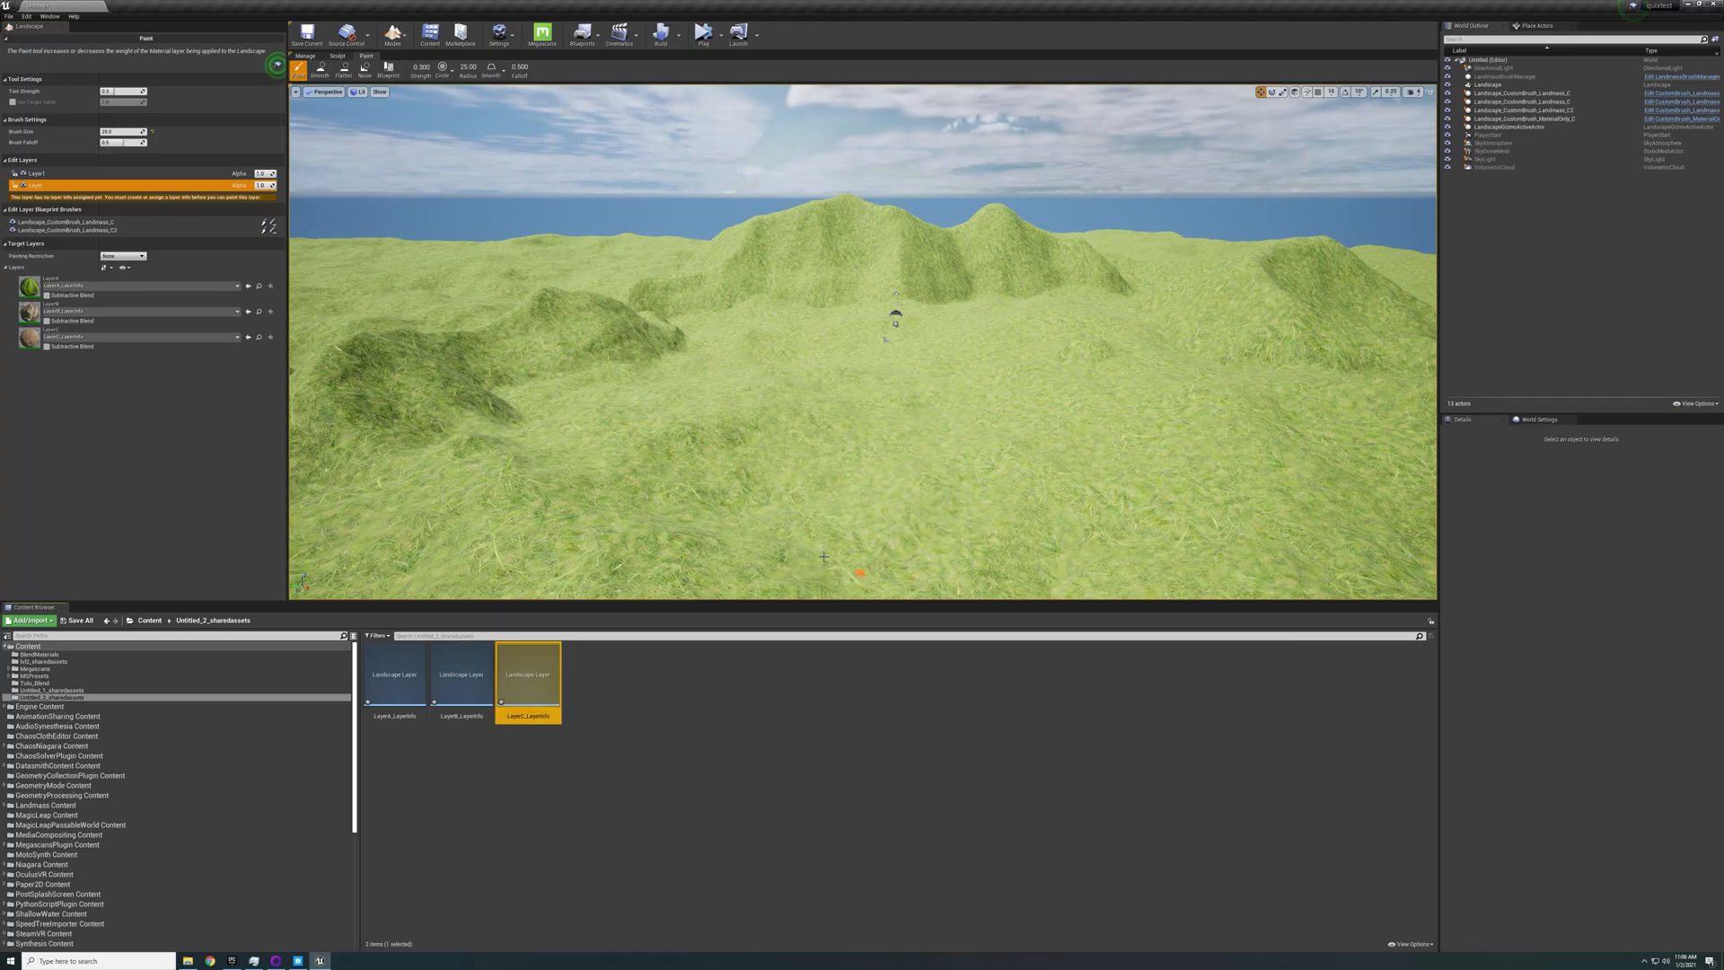
Inspect the grass-covered mountains and the slopes between them with the new landscape material applied
mouse_move(905, 384)
right_mouse_down()
mouse_move(1051, 361)
mouse_move(939, 367)
mouse_move(959, 370)
mouse_move(925, 440)
mouse_move(933, 359)
mouse_move(943, 433)
mouse_move(948, 350)
mouse_move(932, 356)
right_mouse_up()
key("w")
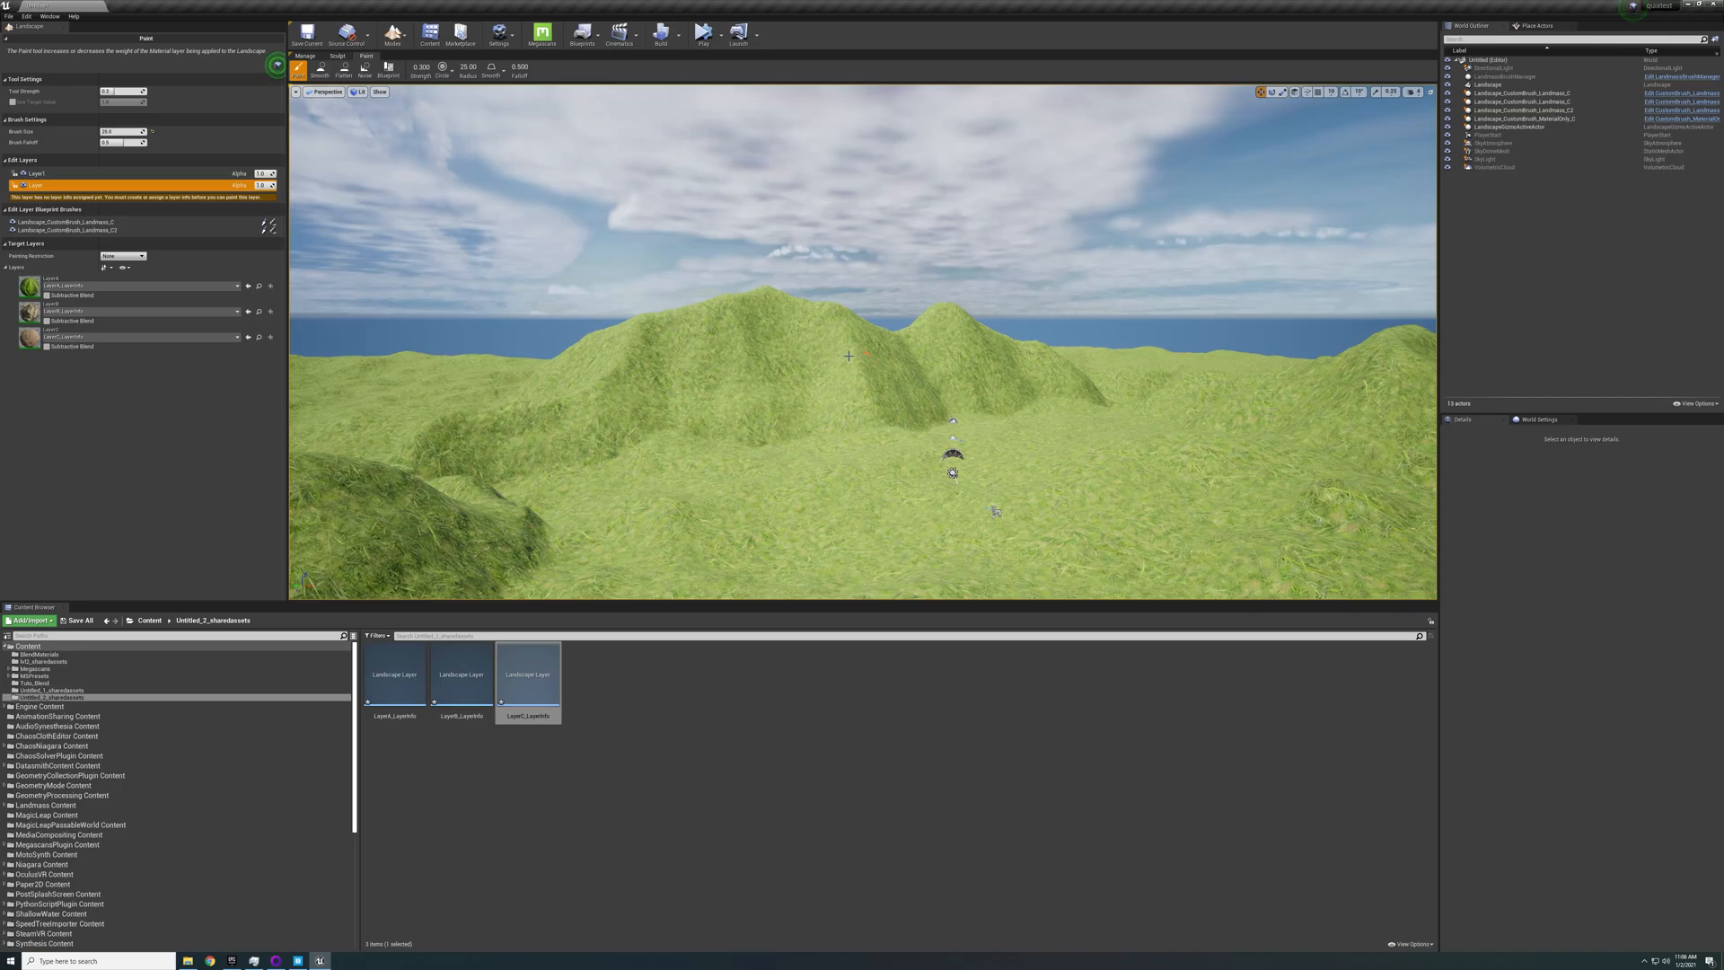
key("w")
mouse_move(710, 393)
right_mouse_down()
mouse_move(689, 394)
mouse_move(708, 388)
mouse_move(771, 446)
mouse_move(722, 404)
right_mouse_up()
key("s")
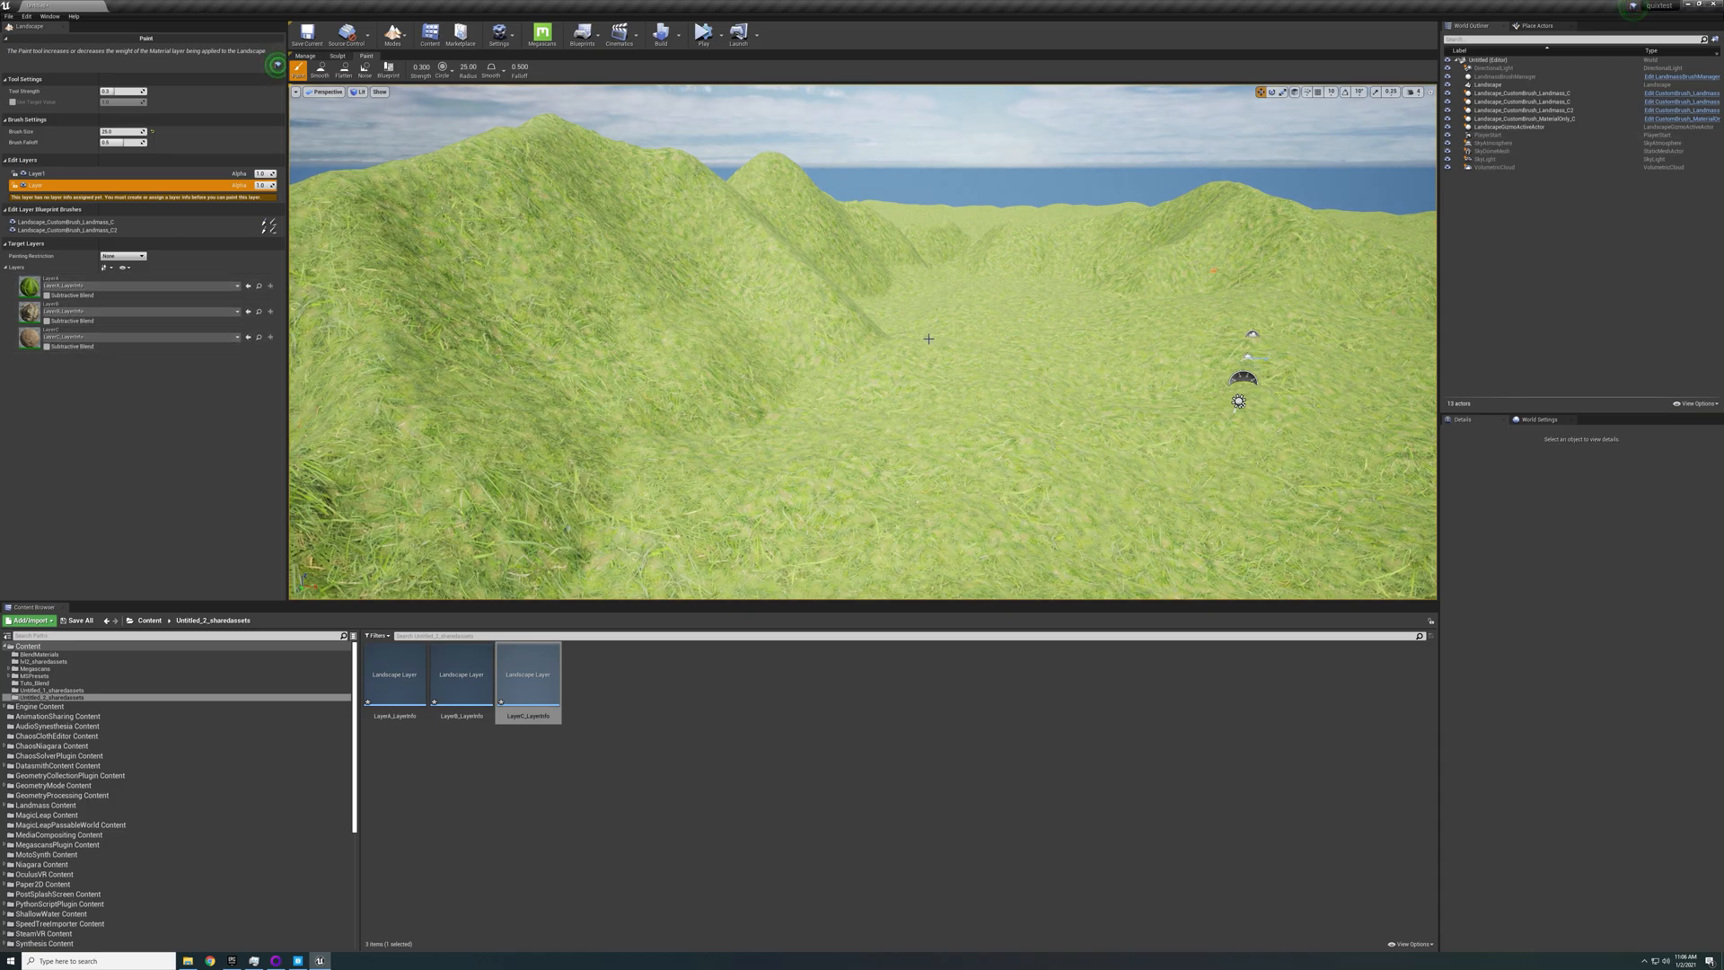
key("w")
right_click_drag(929, 338, 889, 476)
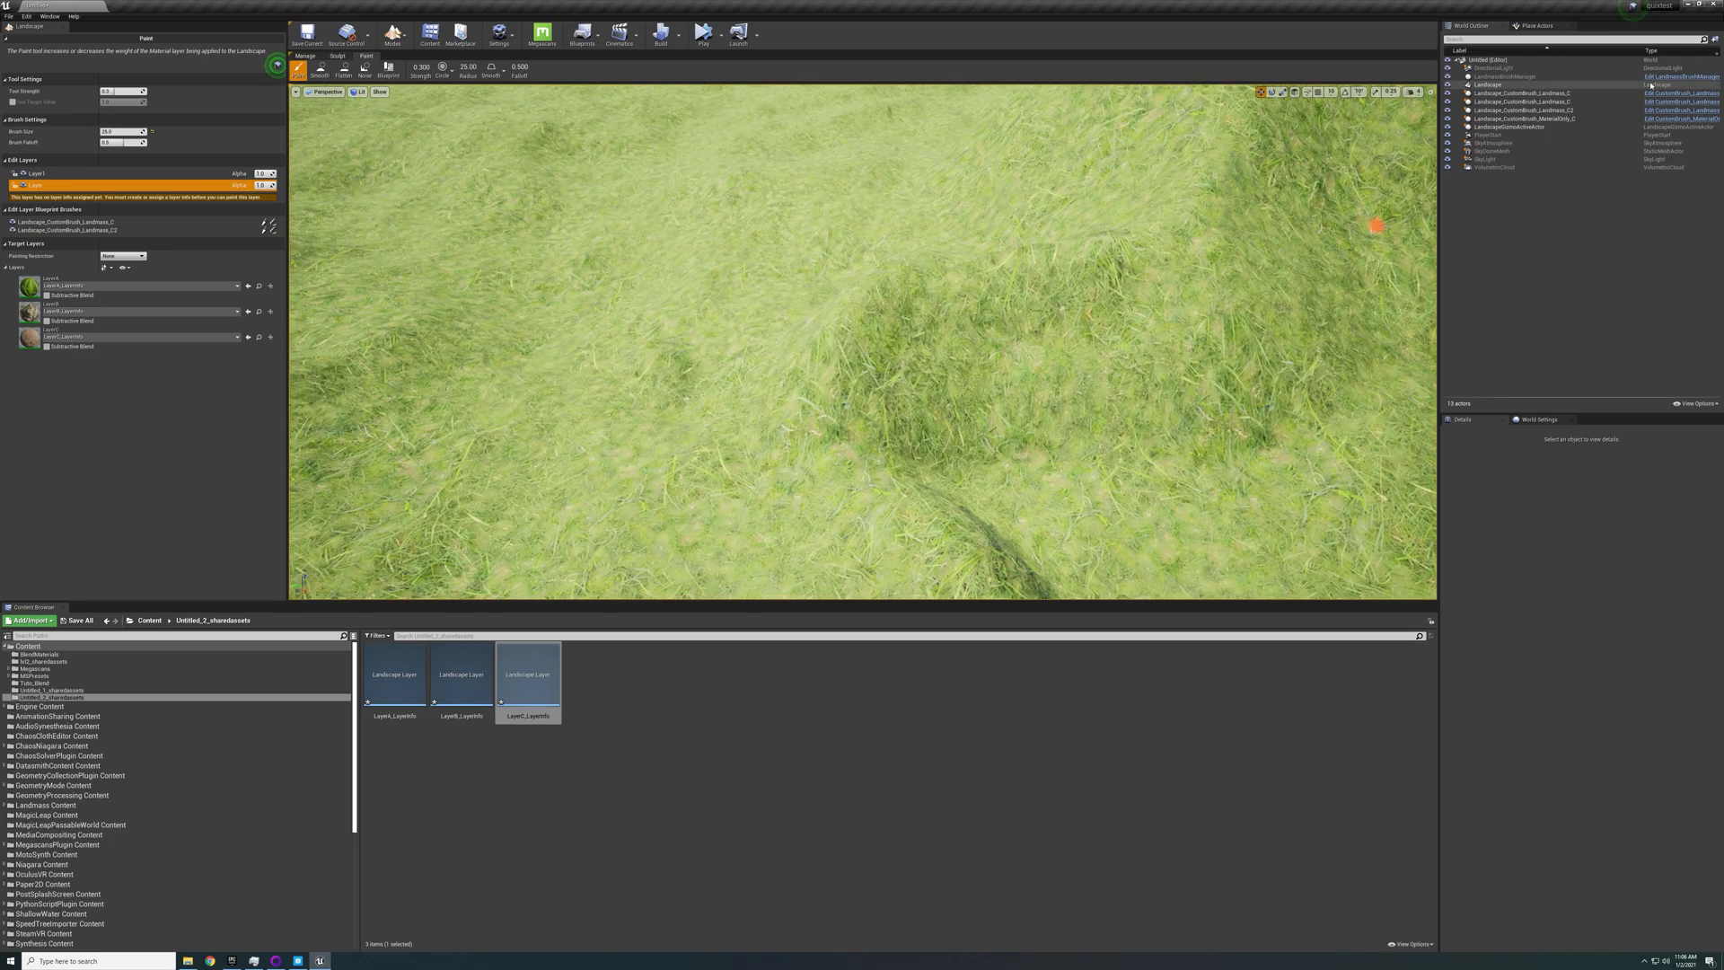
Switch to Select editing mode and select the Landscape_CustomBrush_Landmass_C brush, with its mountain in view
left_click(393, 36)
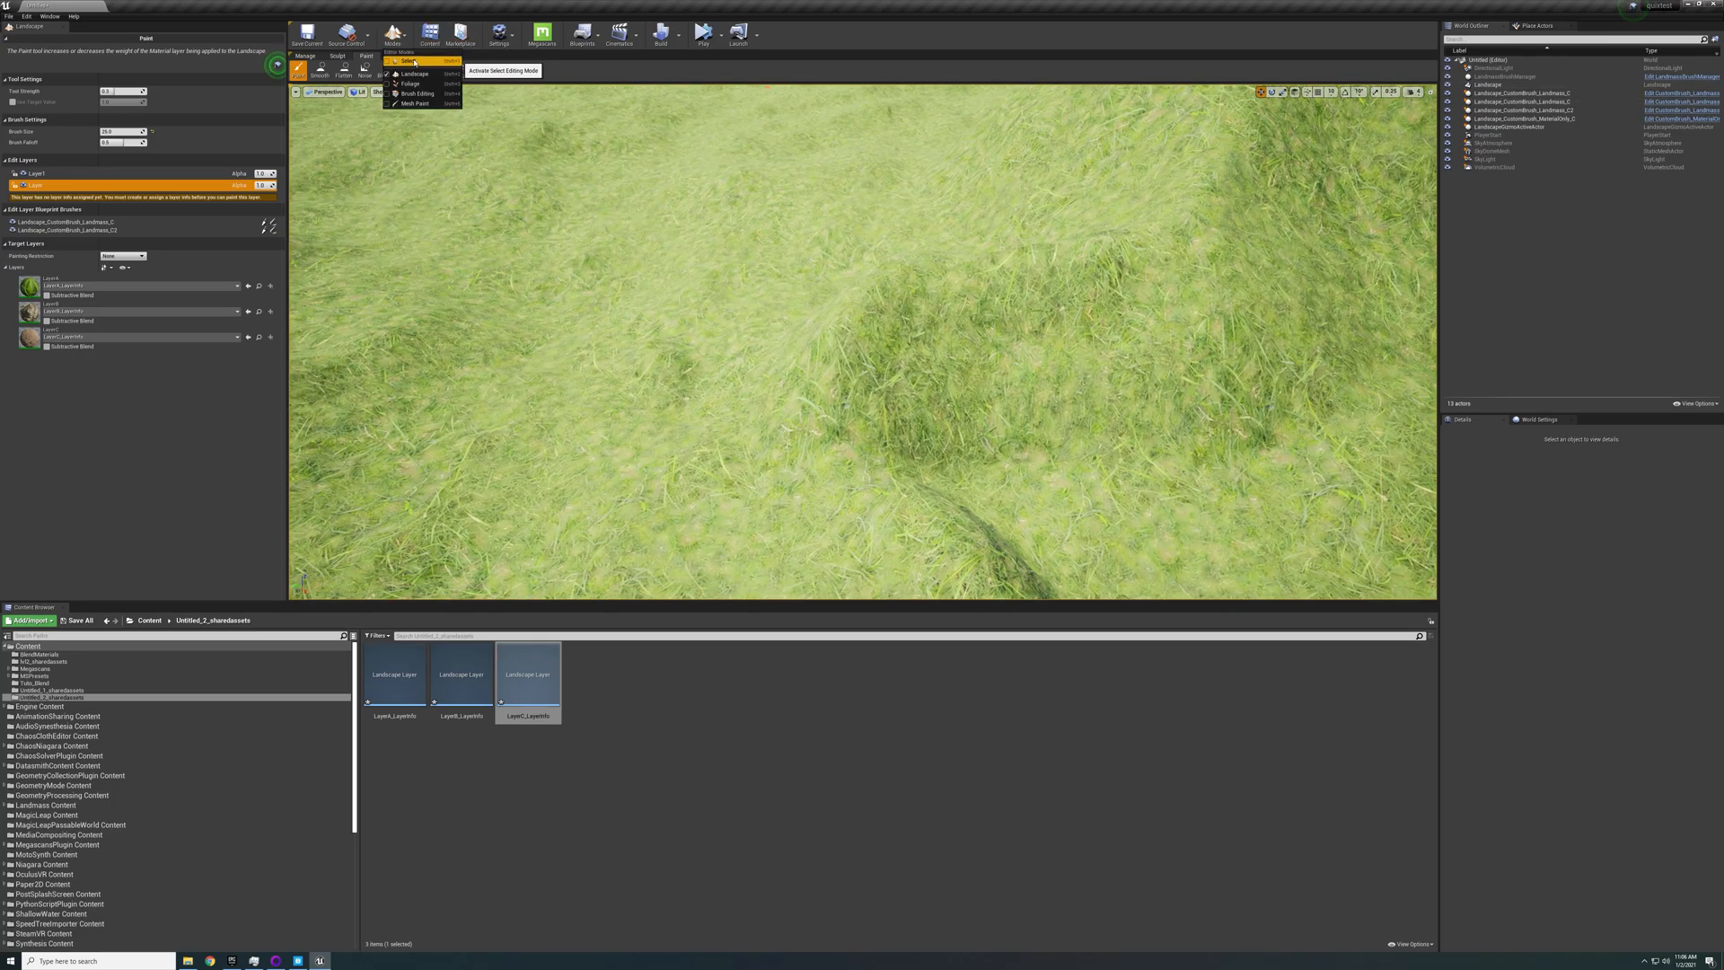
left_click(414, 62)
right_click_drag(718, 315, 758, 193)
key("s")
left_click(1568, 93)
right_click_drag(988, 314, 916, 346)
key("s")
key("w")
key("w")
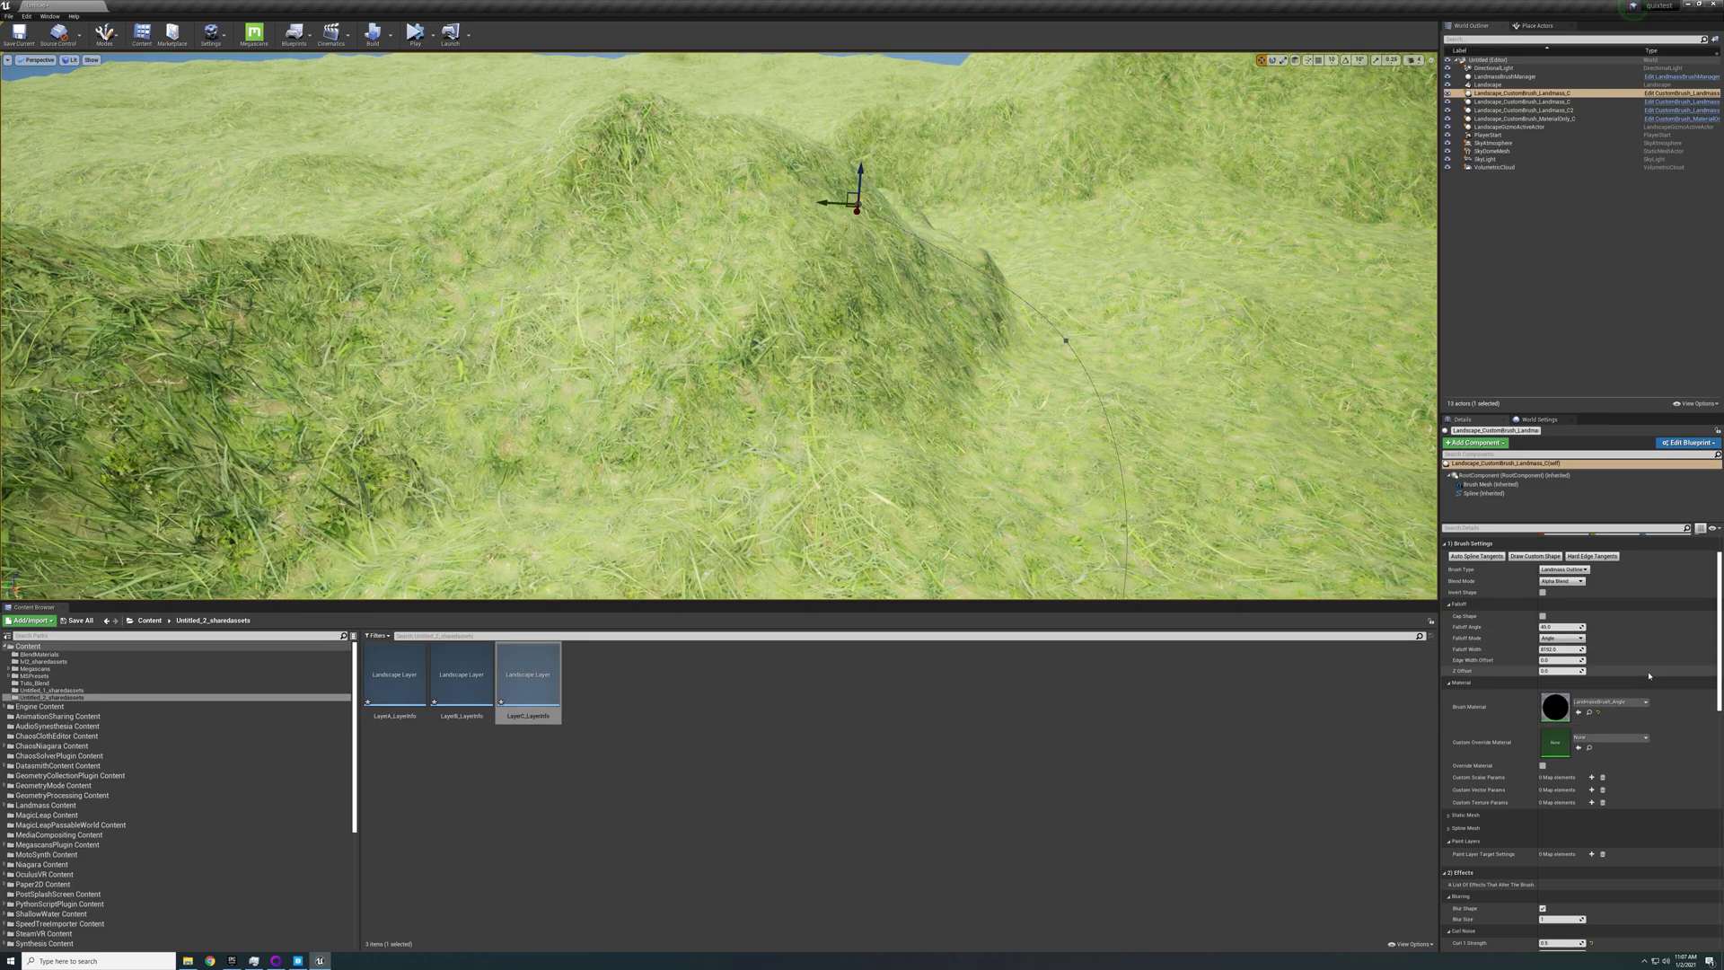
Add three Paint Layer Target Settings elements to the brush and name them LayerA, LayerB and LayerC
scroll(1625, 687, "down", 3)
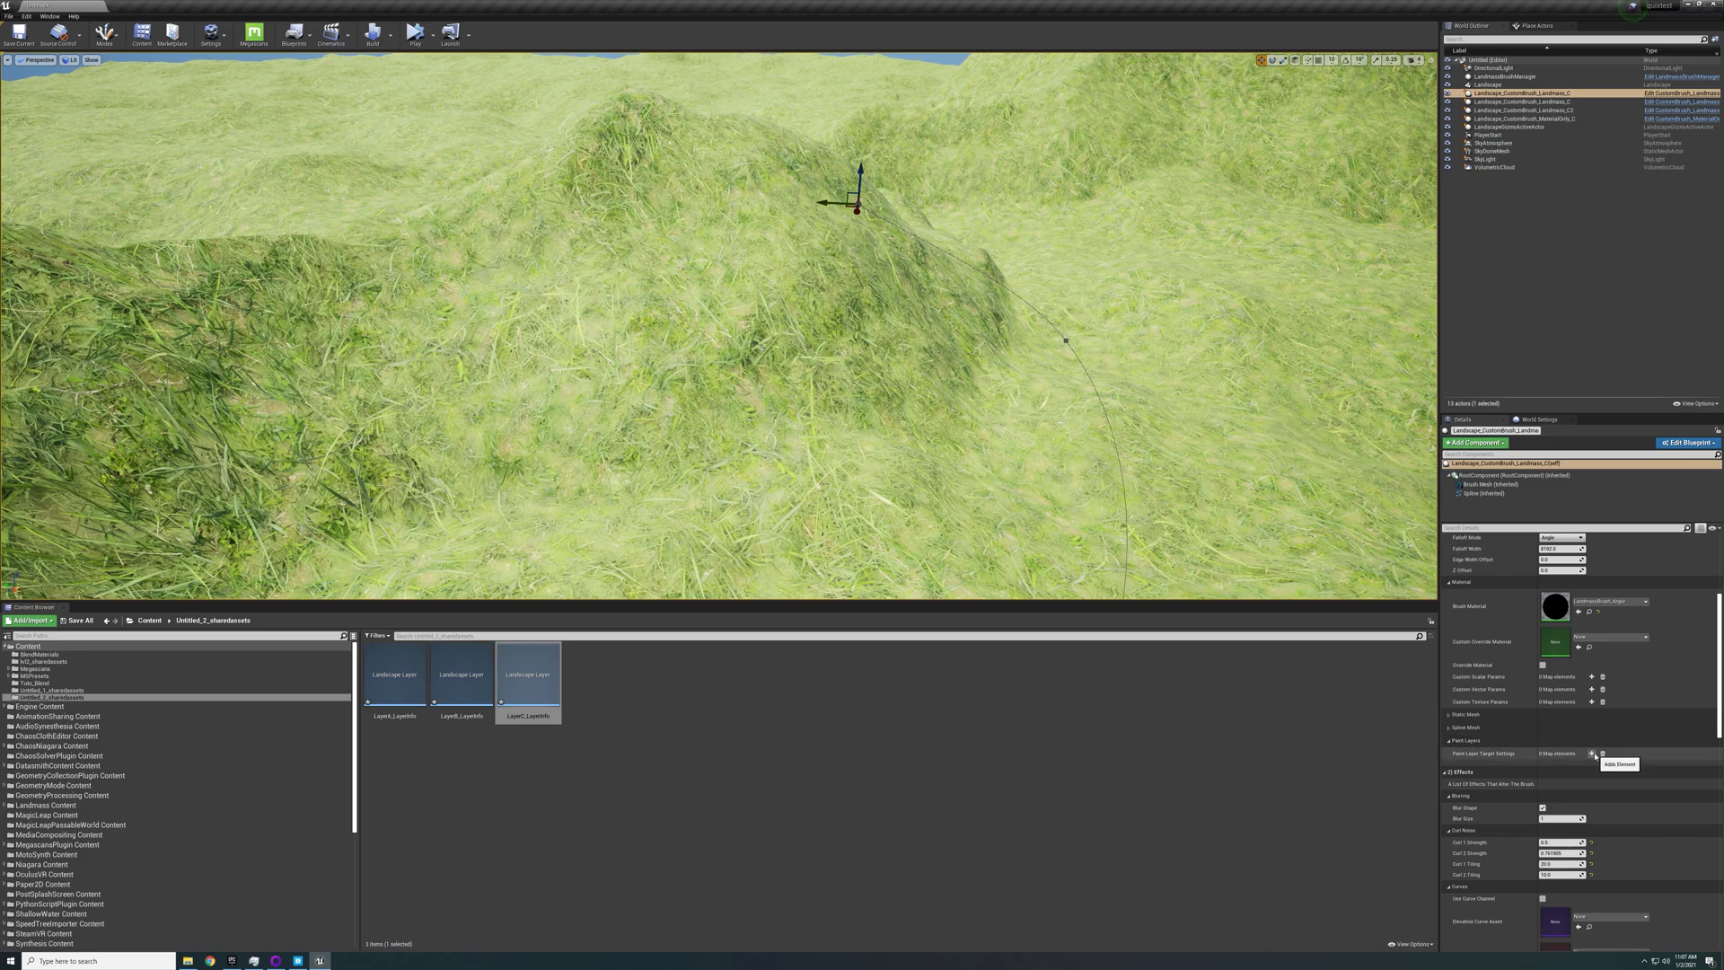
left_click(1592, 753)
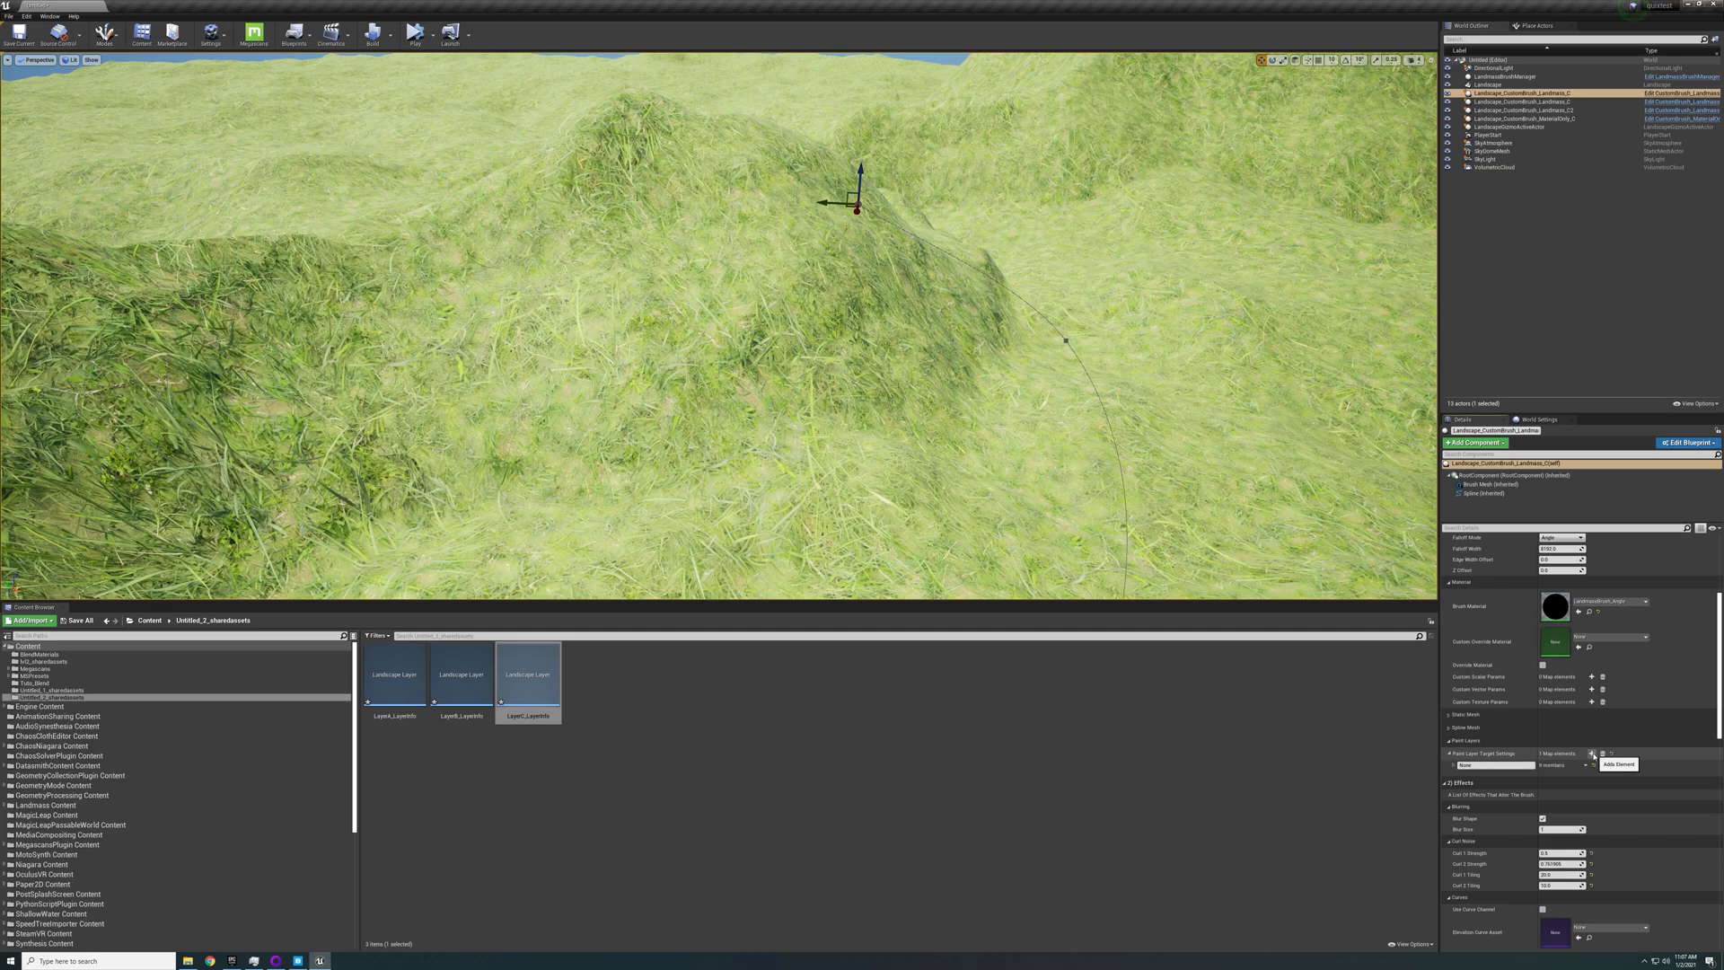
left_click(1494, 766)
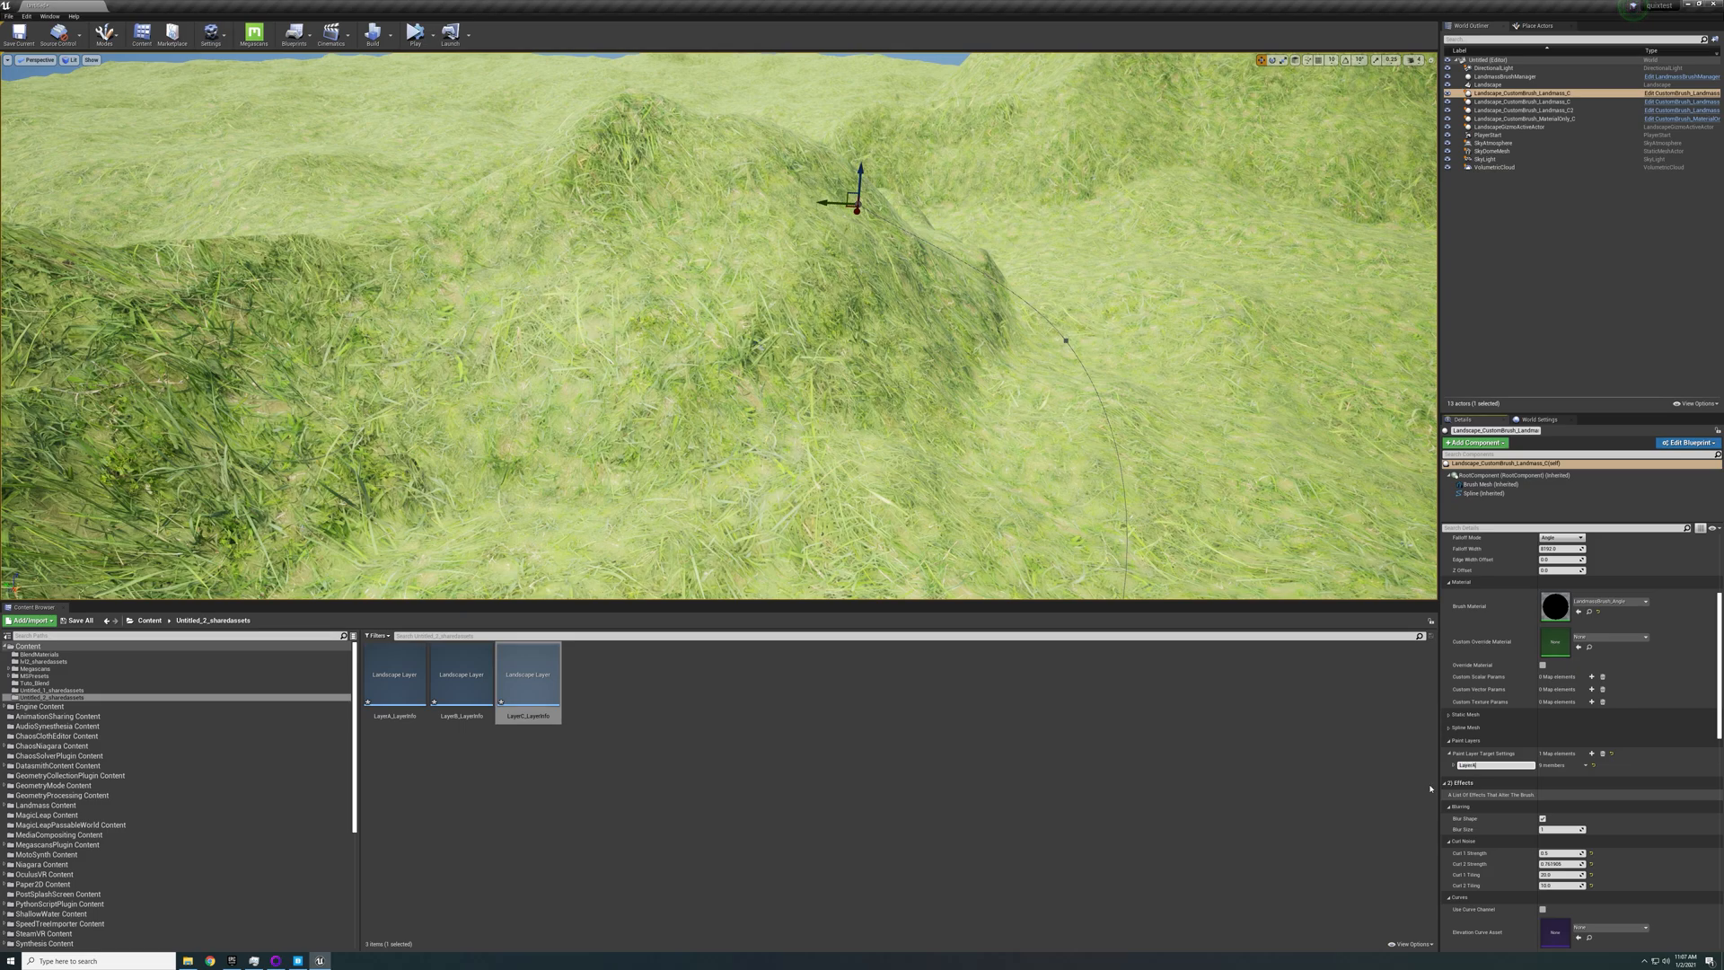
left_click(1591, 753)
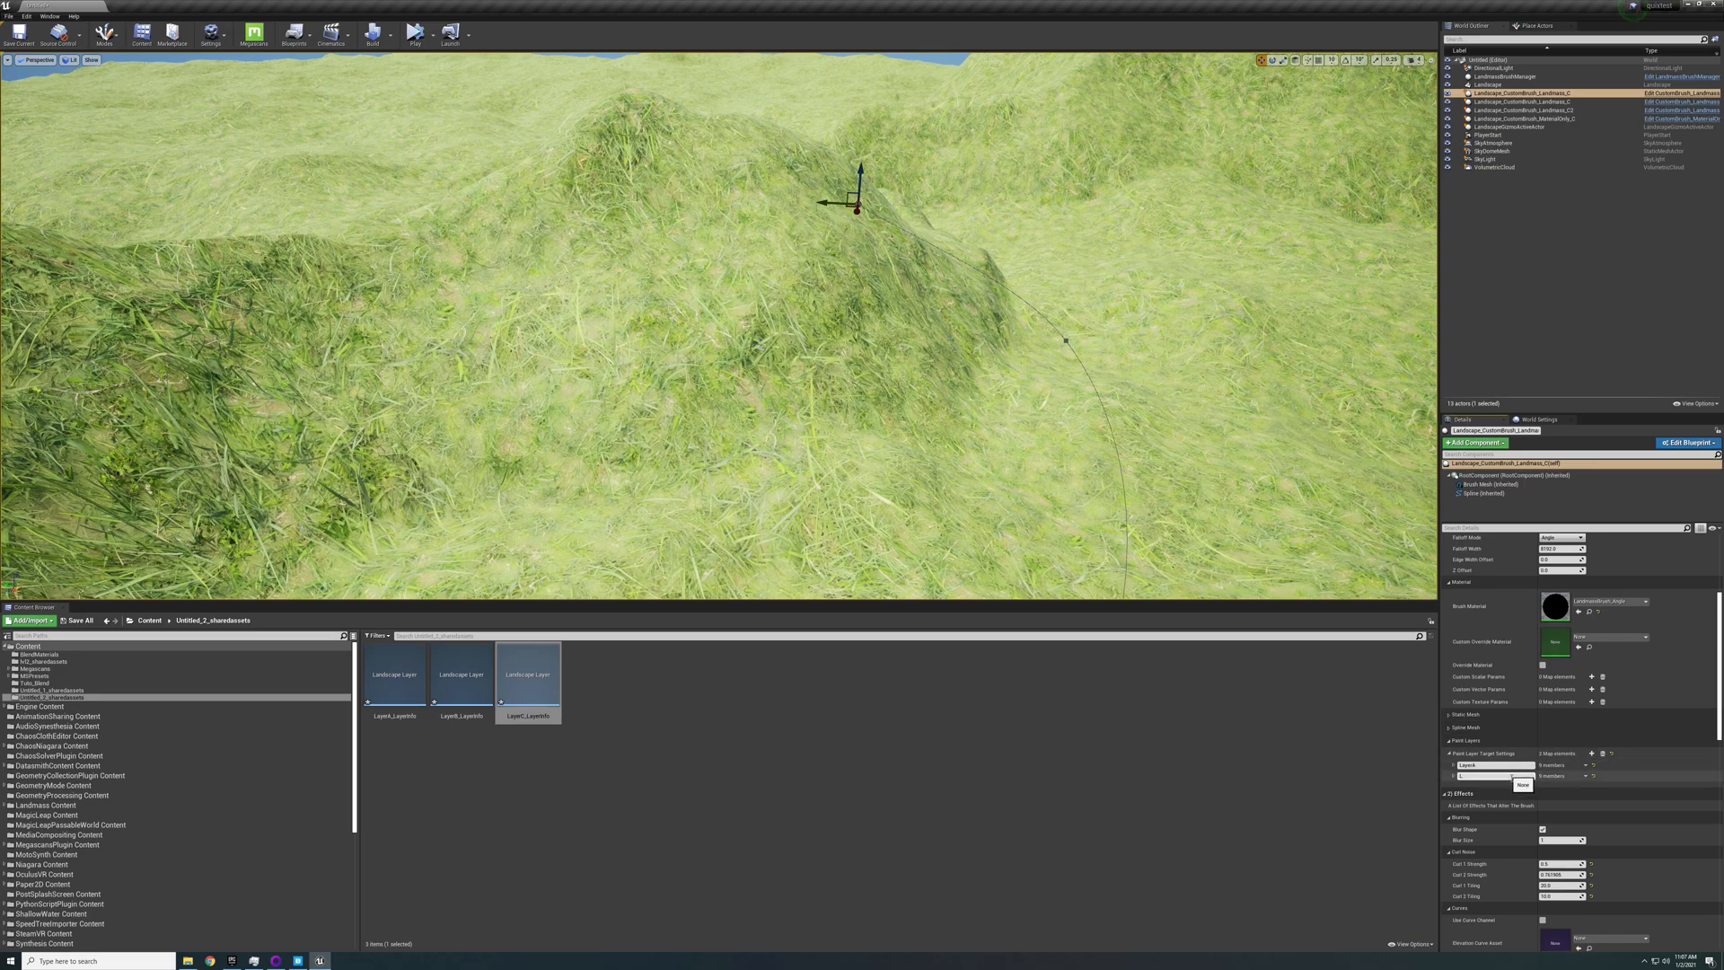
key("Return")
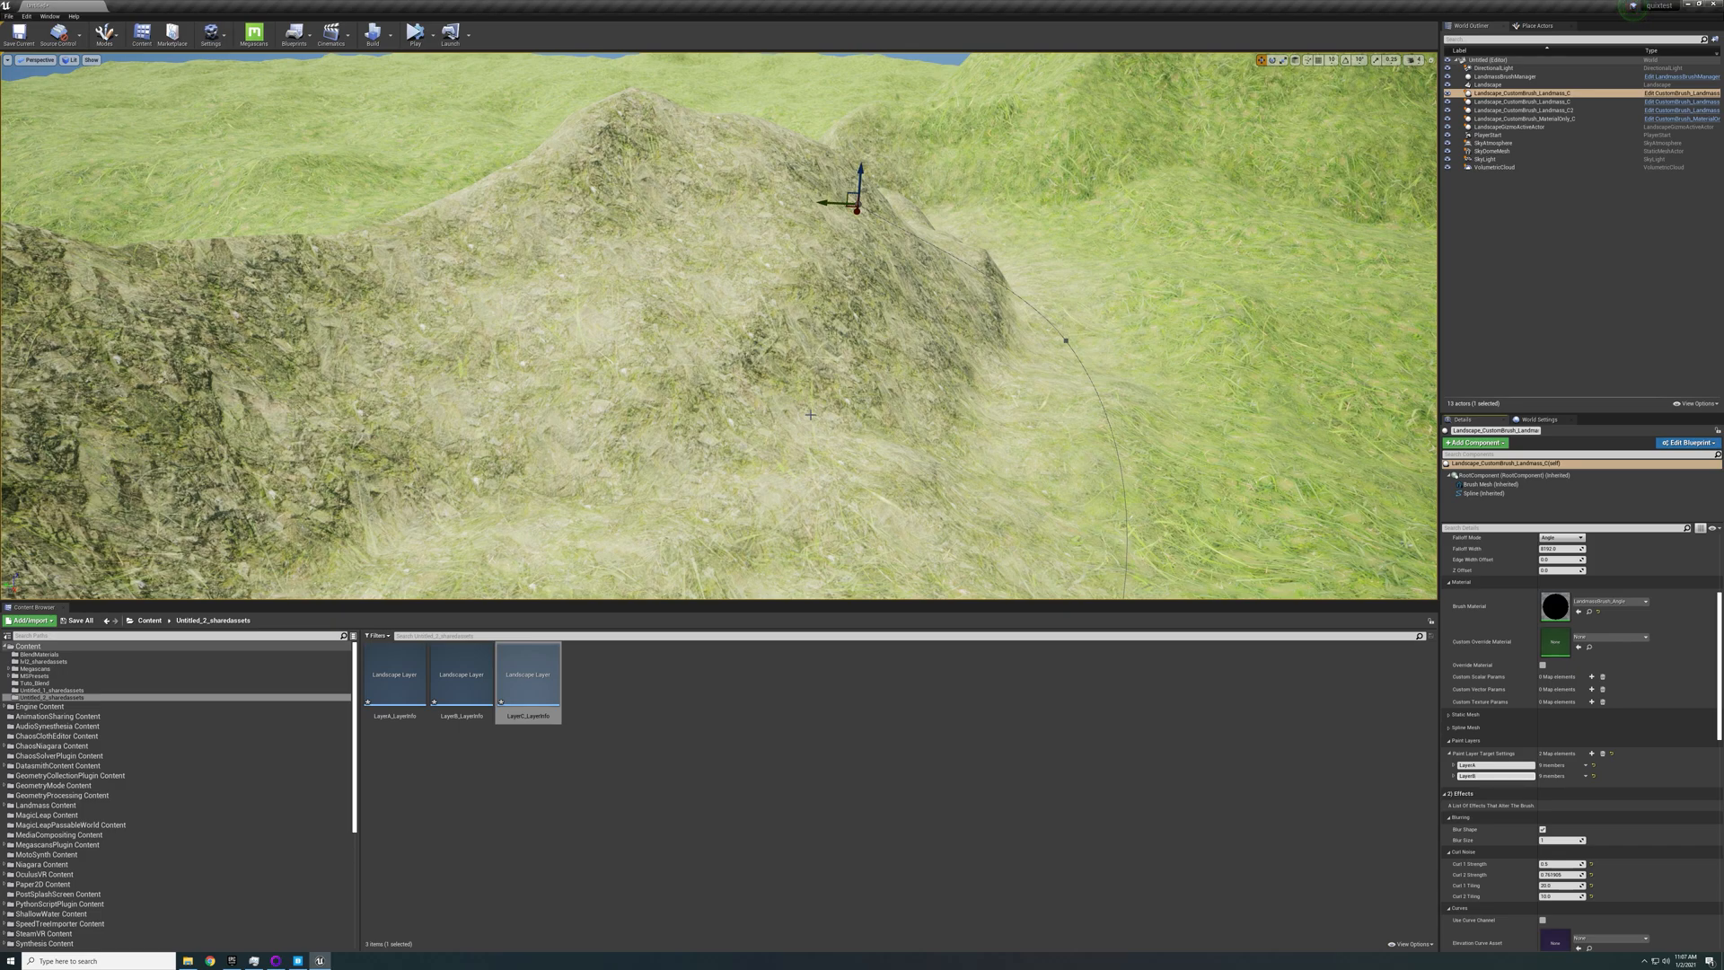
left_click(1593, 753)
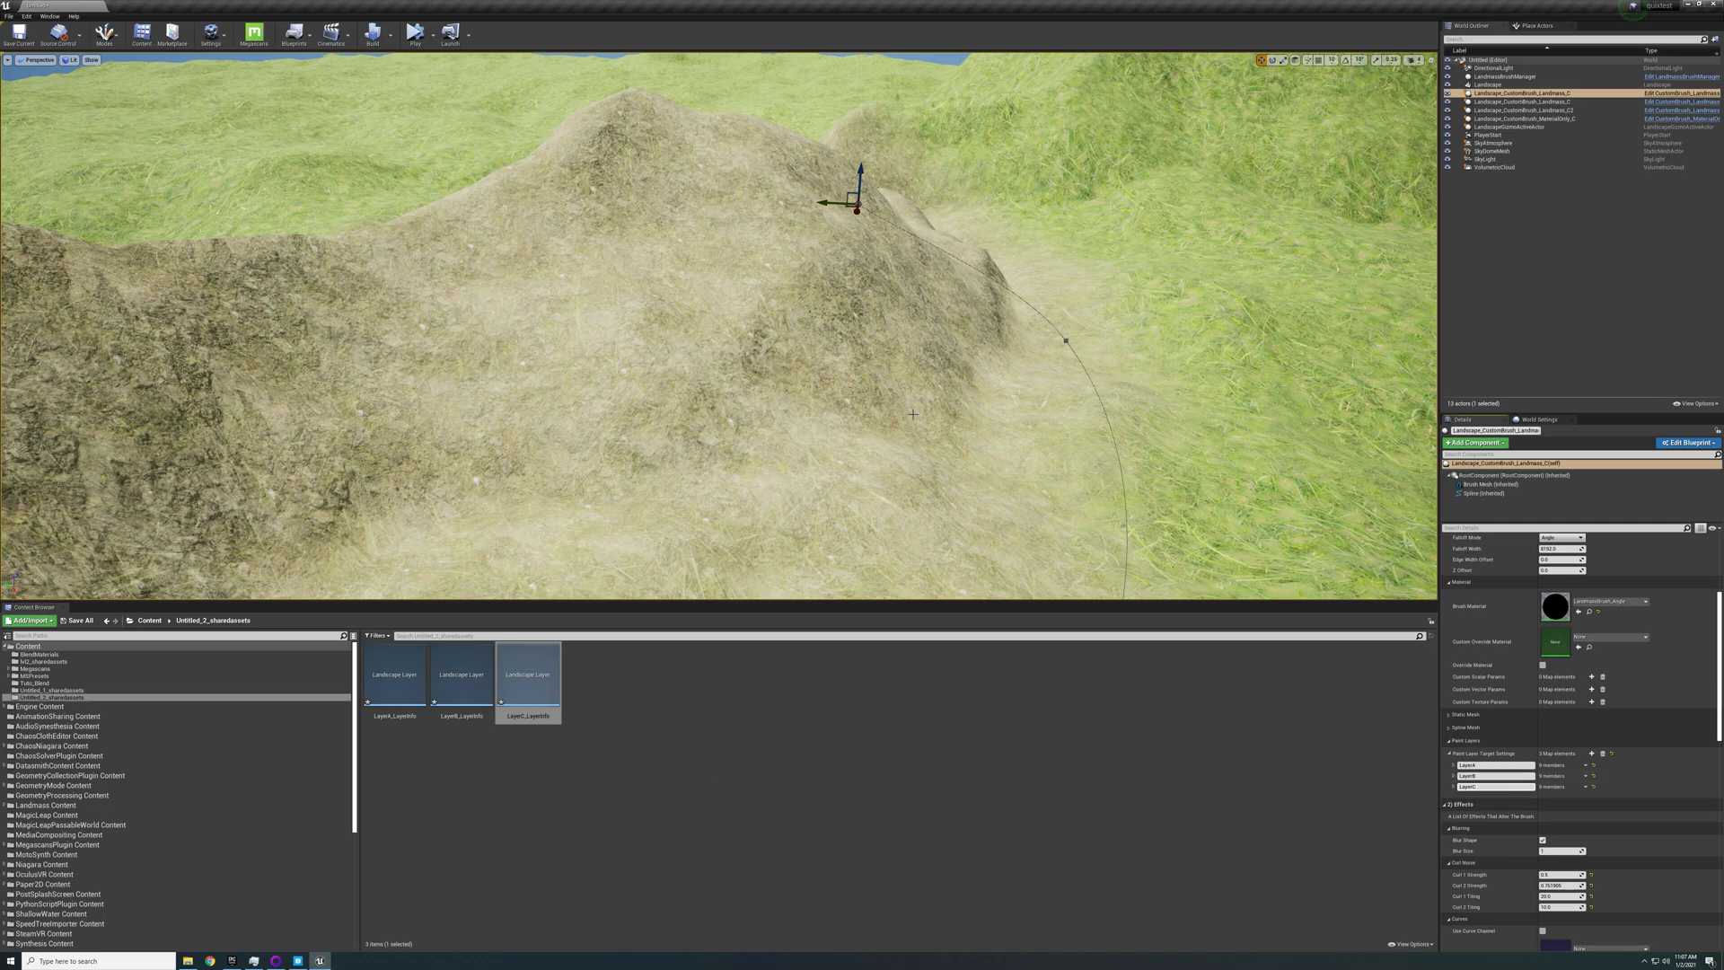
right_click_drag(913, 414, 842, 404)
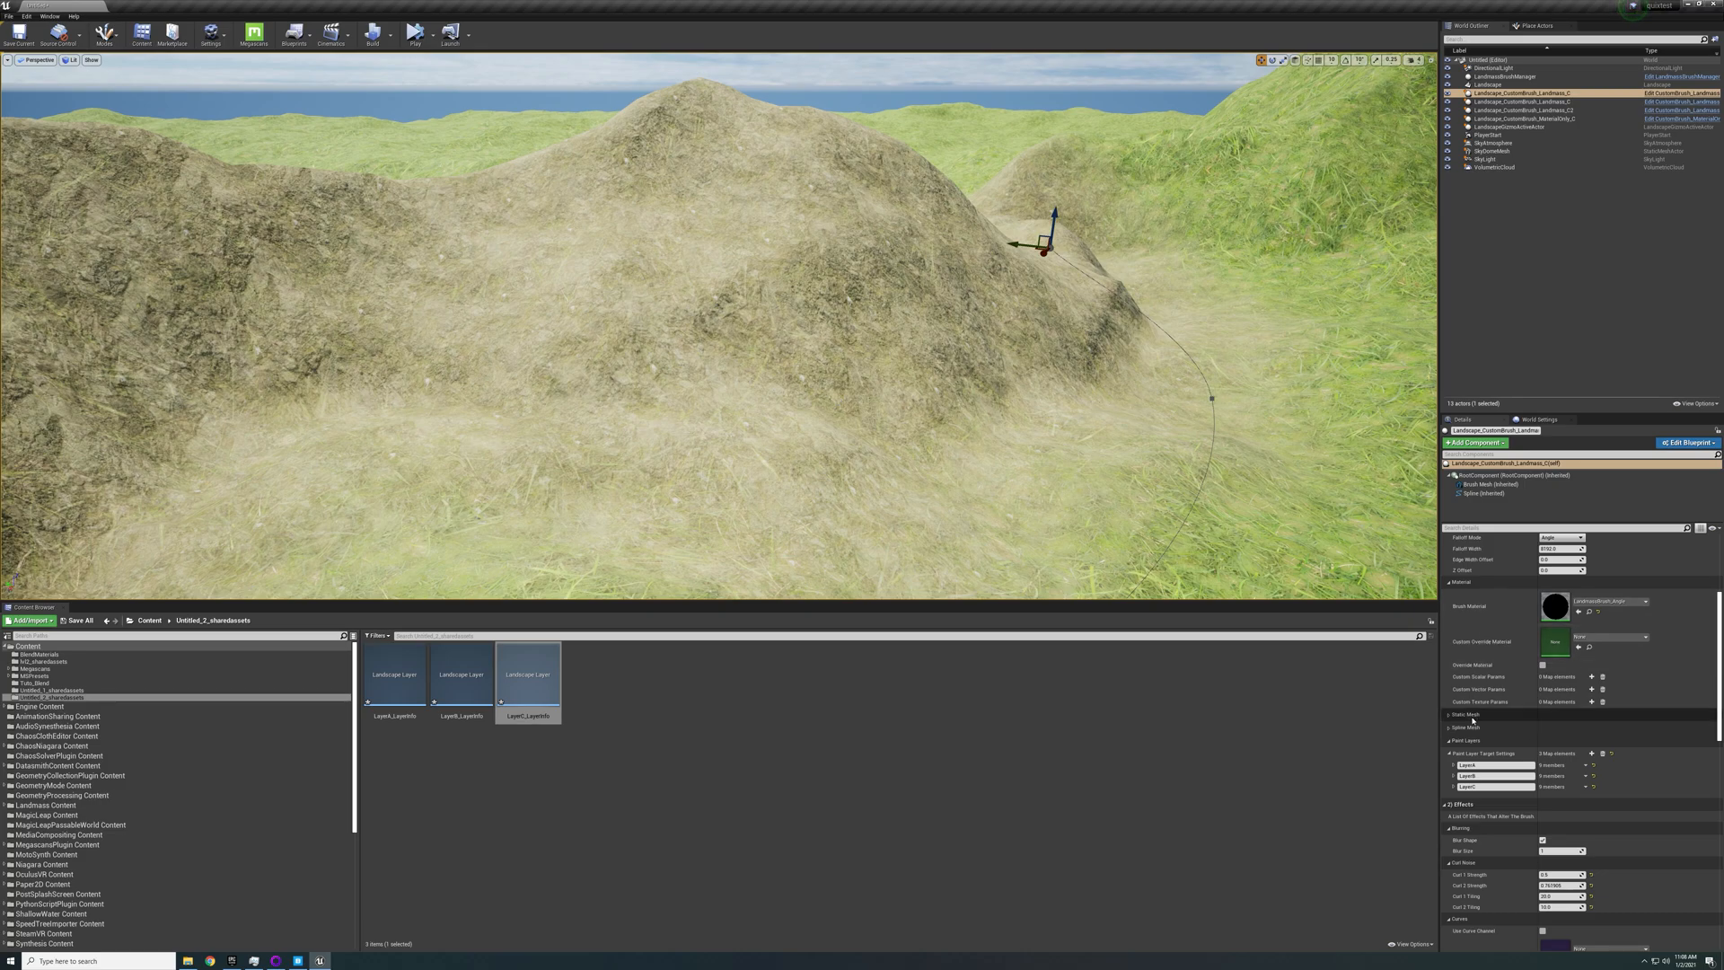
Expand the paint settings of LayerA, LayerB and LayerC on the brush
left_click(1455, 765)
scroll(1504, 725, "down", 1)
scroll(1505, 724, "down", 2)
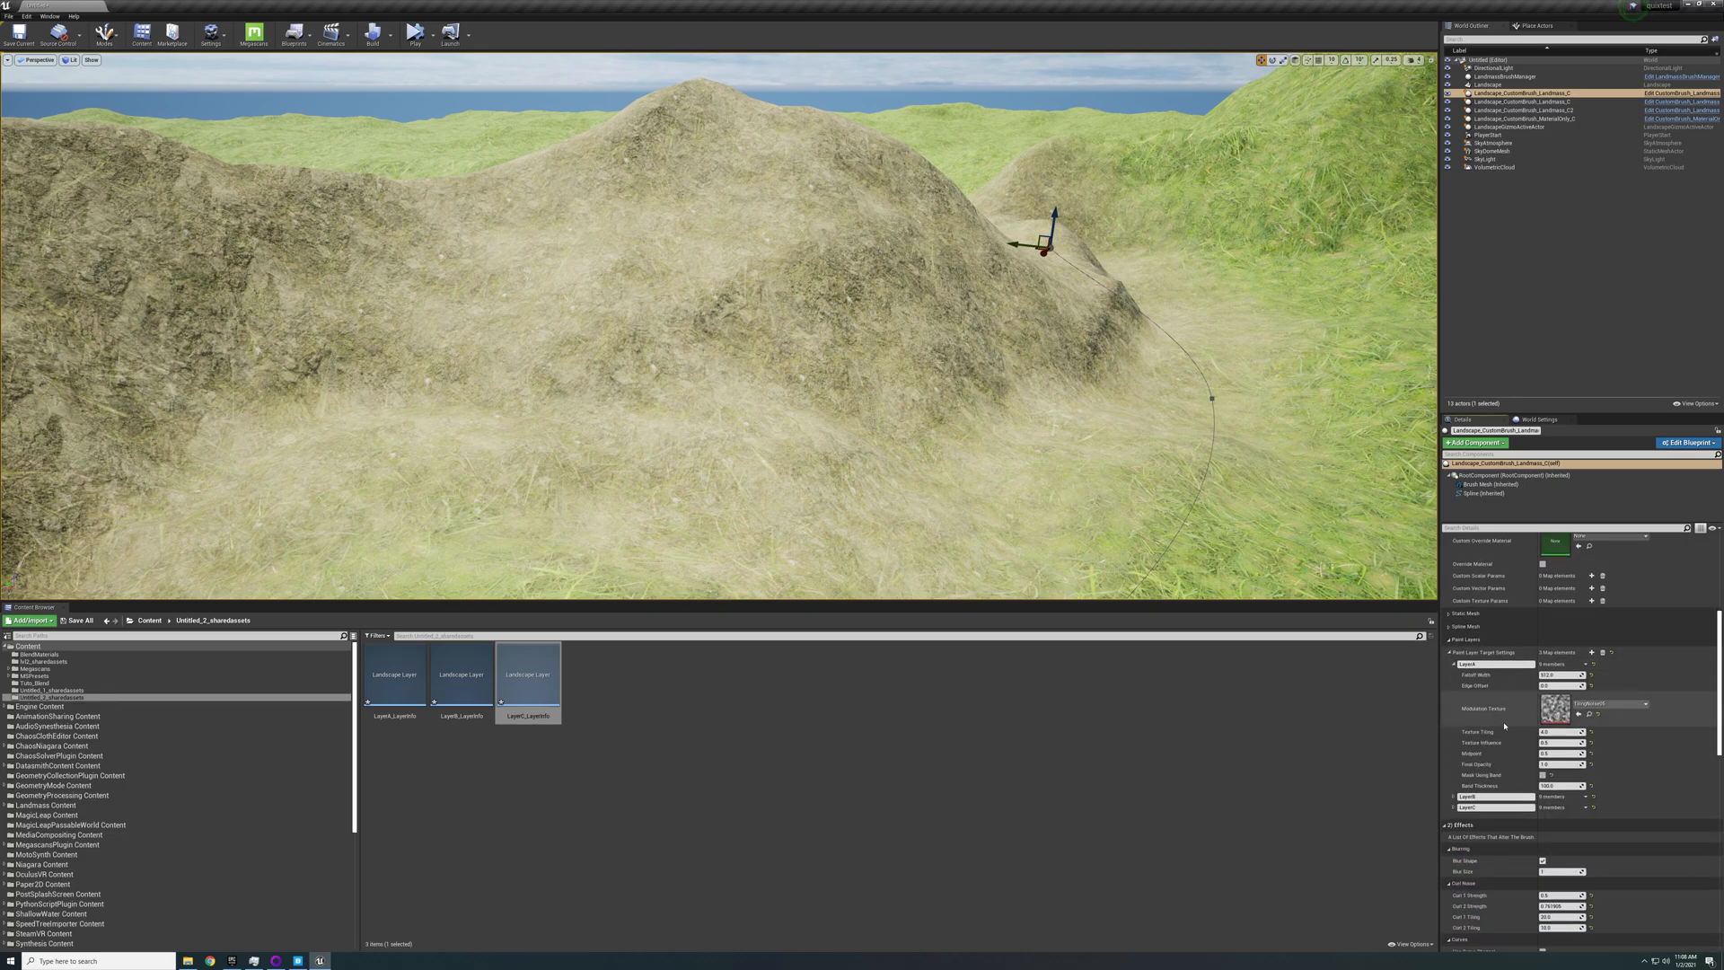
left_click(1454, 754)
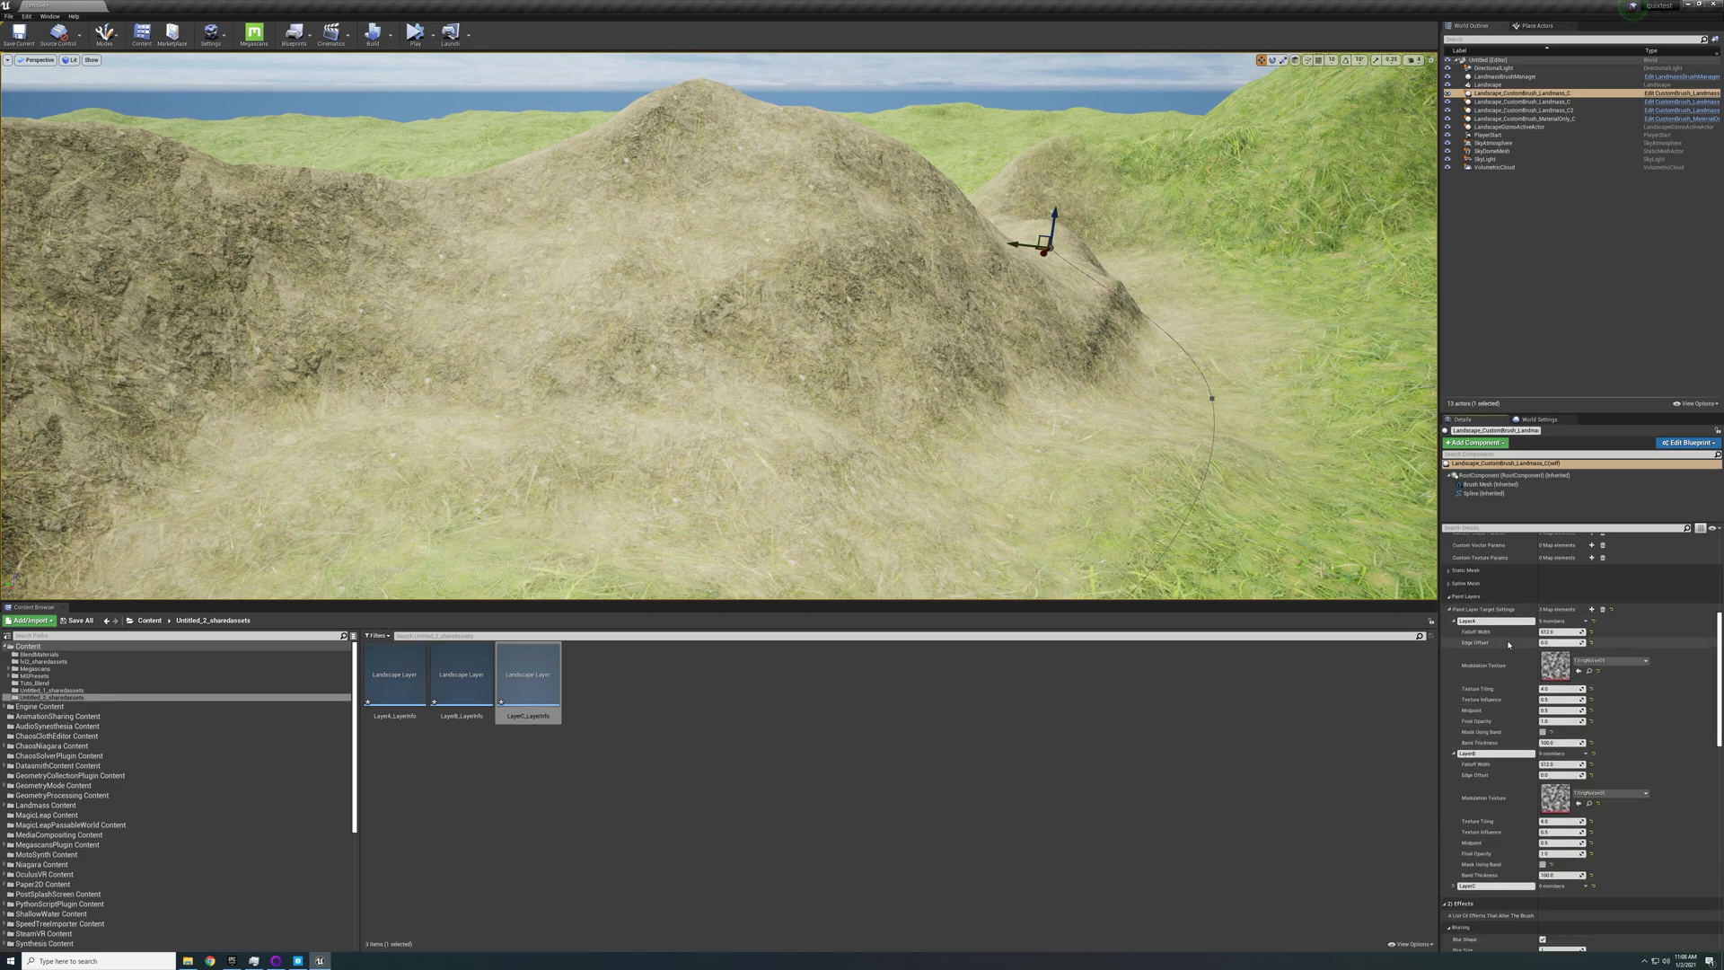
scroll(1484, 786, "down", 2)
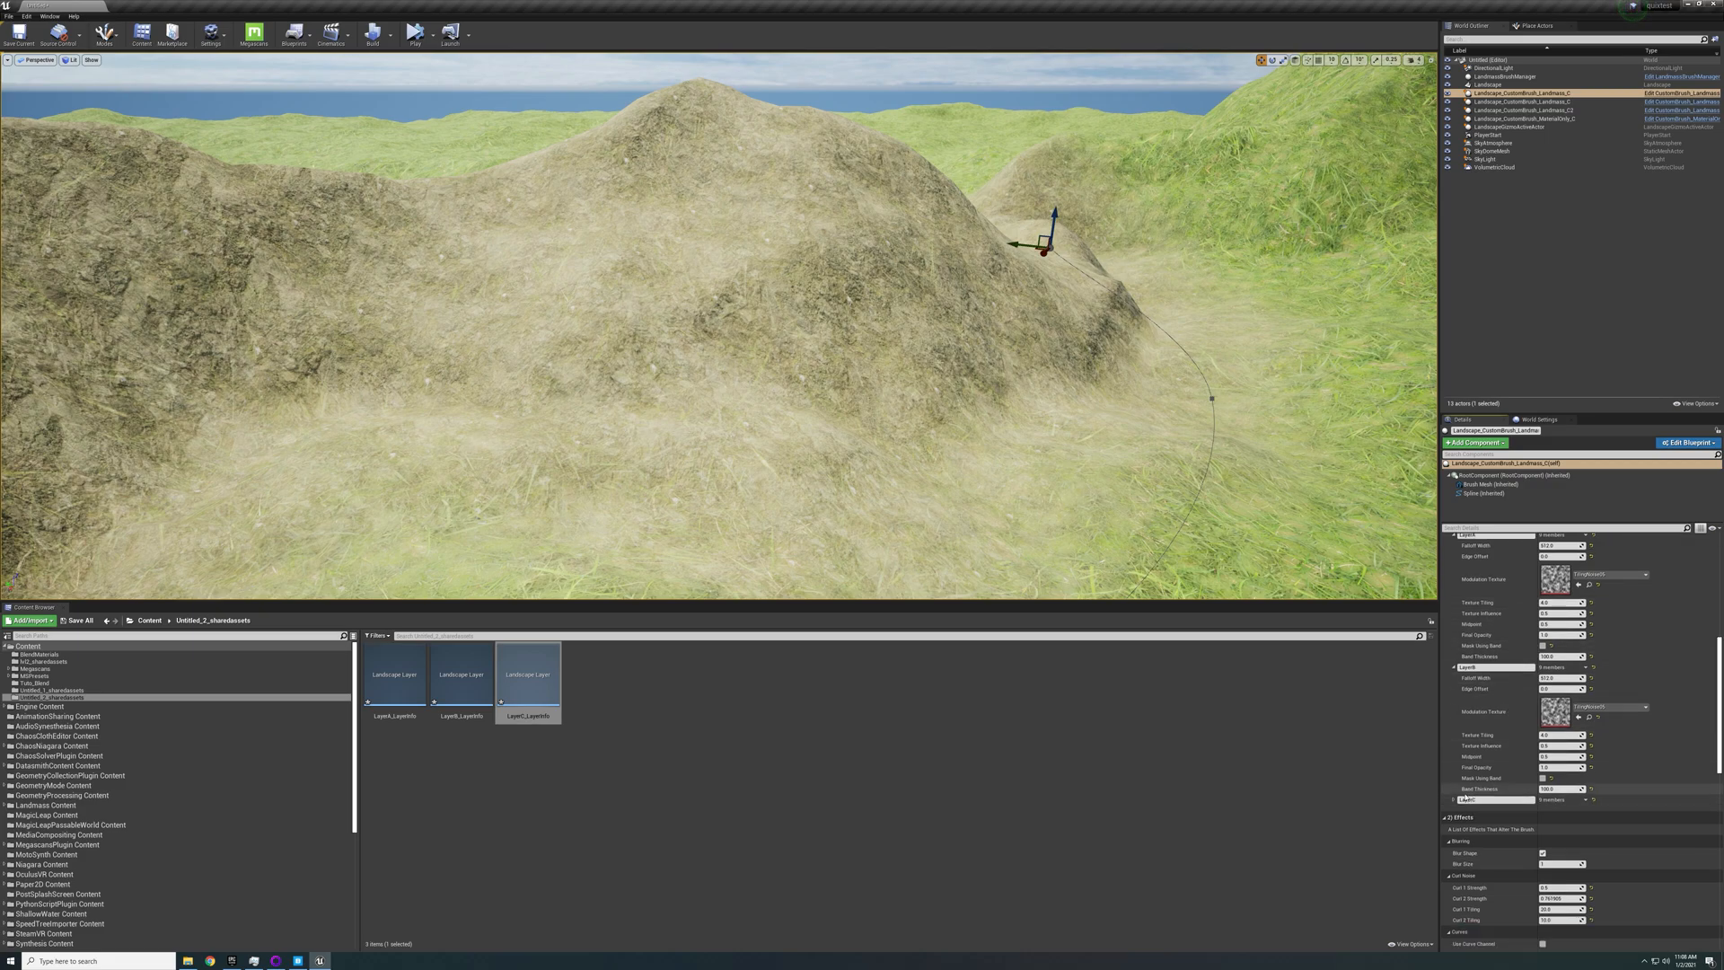
left_click(1454, 799)
scroll(1491, 721, "down", 3)
scroll(1491, 721, "down", 1)
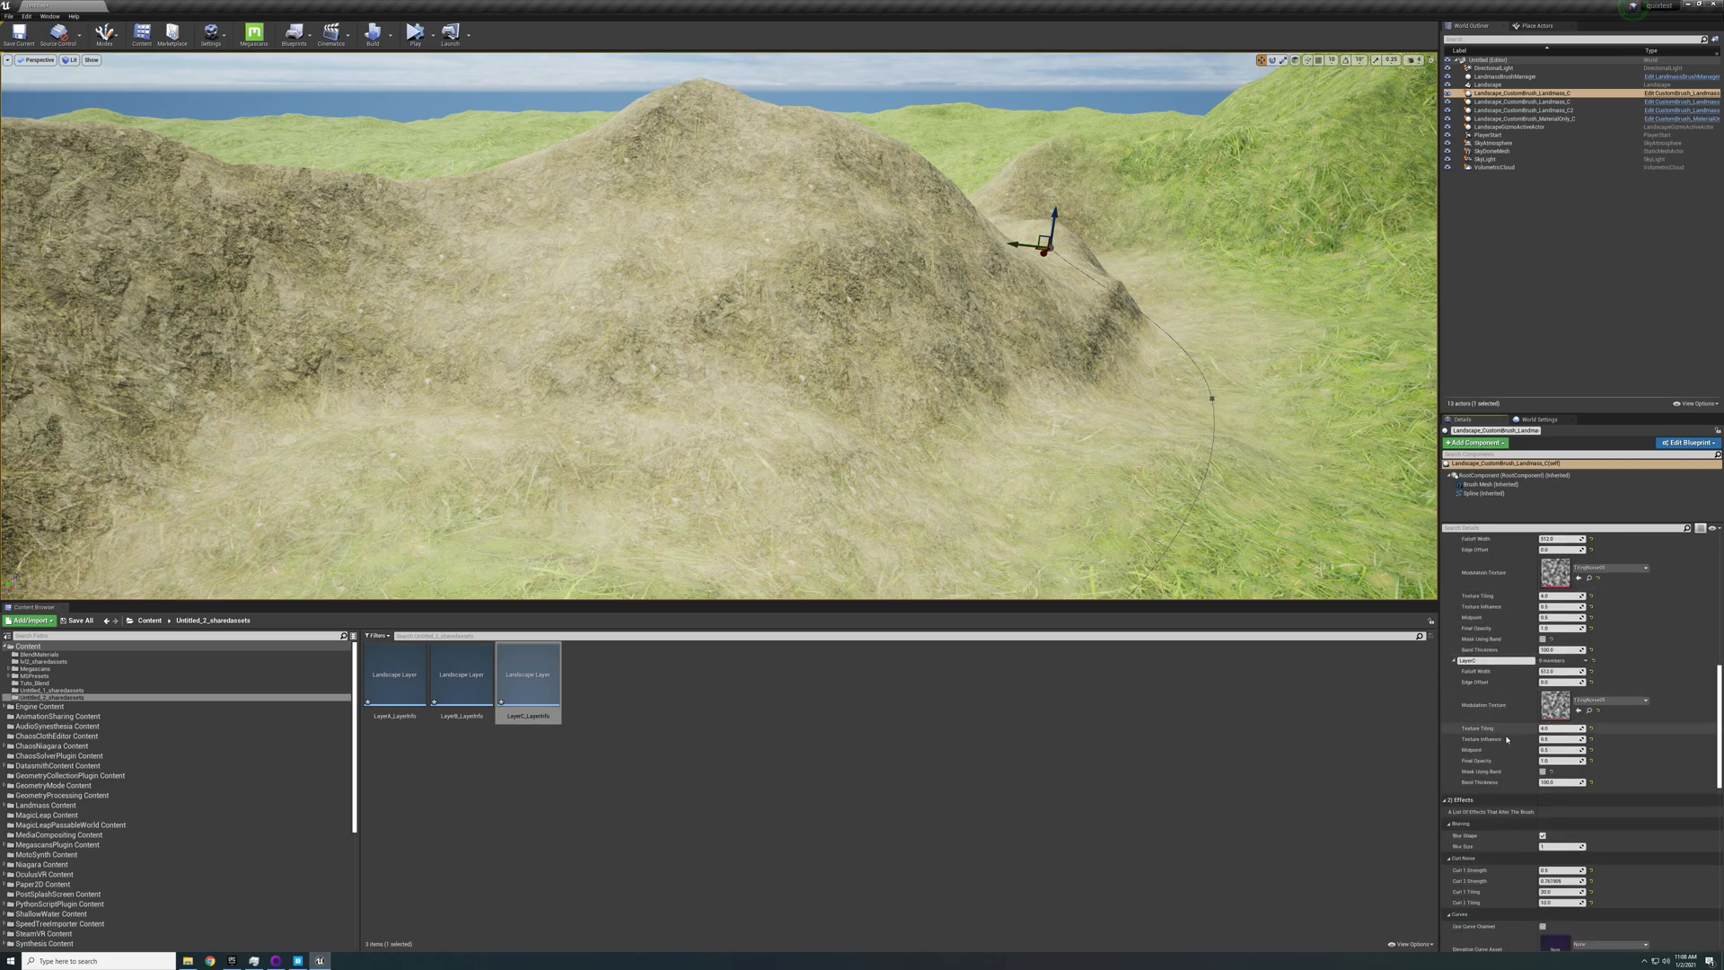
Try LayerC's Final Opacity at 0 and set it back to 1
left_click(1559, 761)
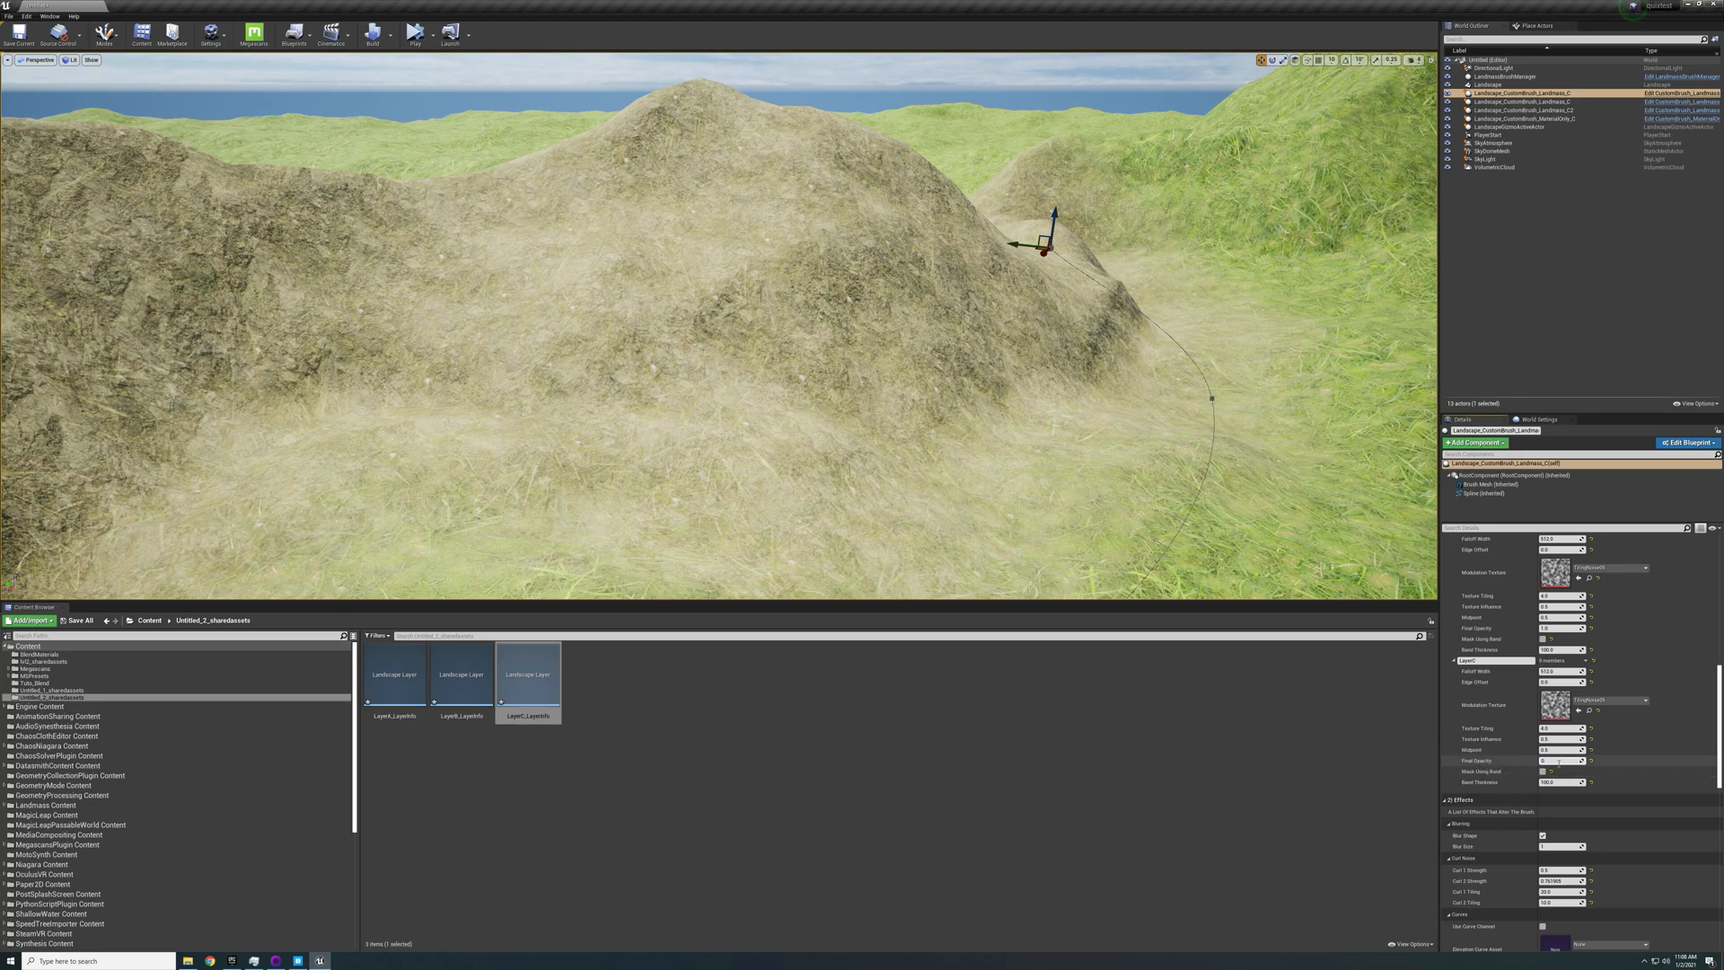
type("0")
key("Return")
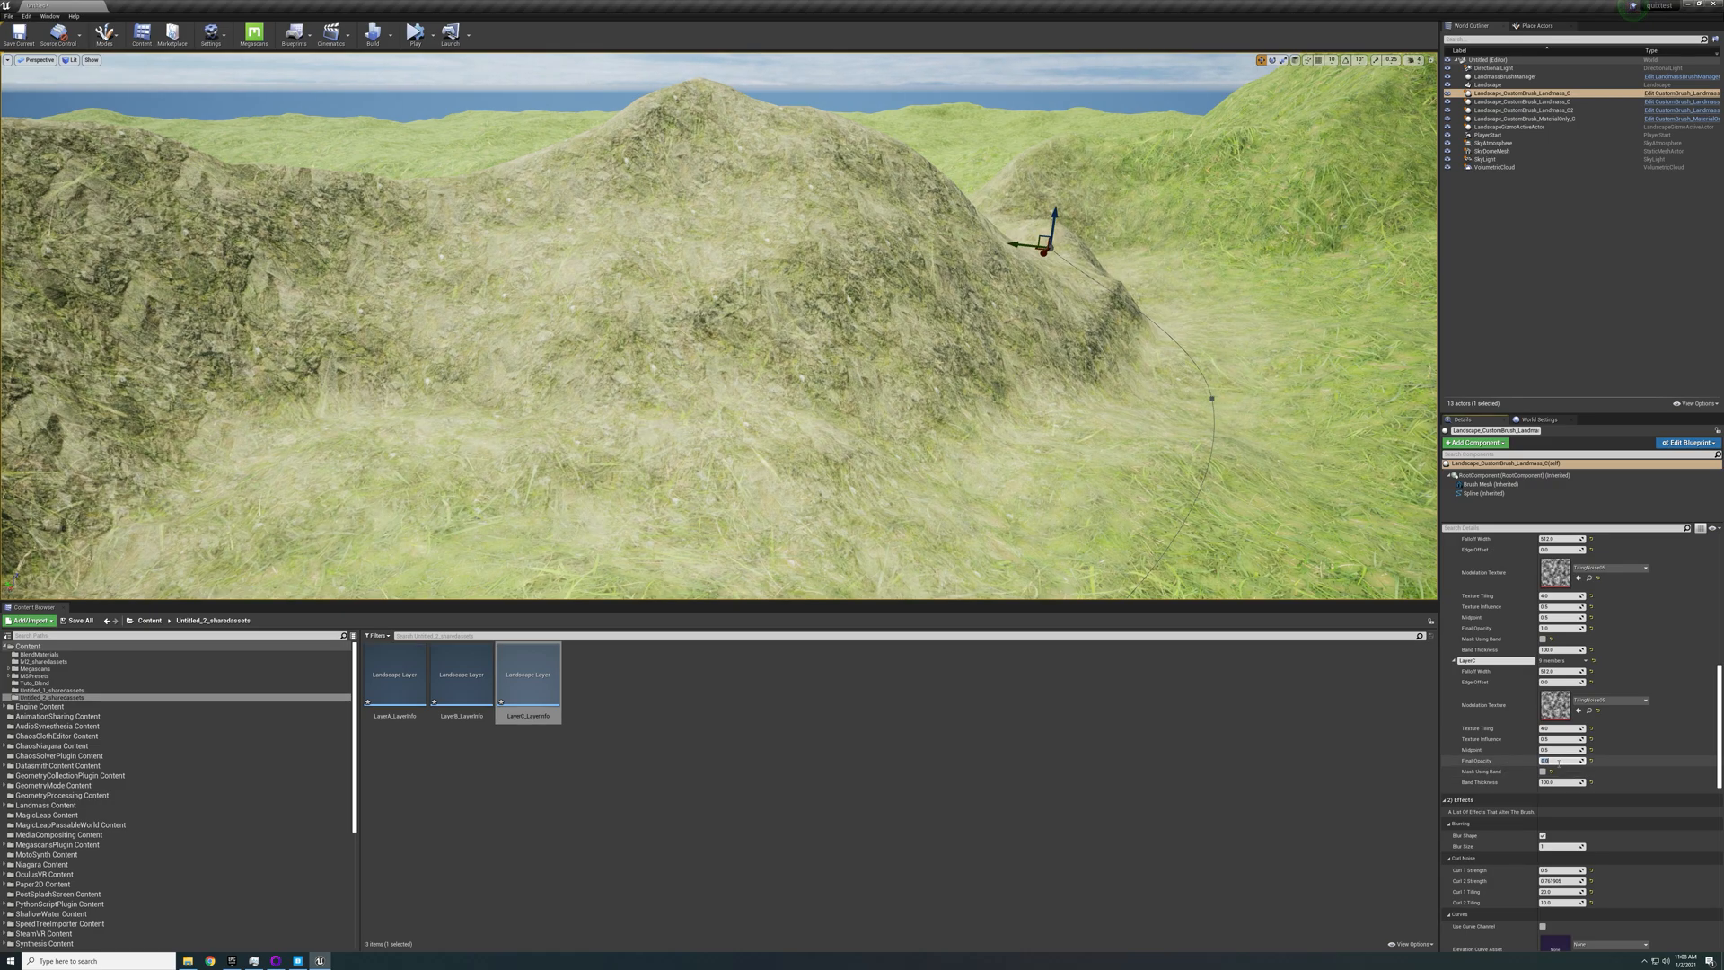
type("1")
key("Return")
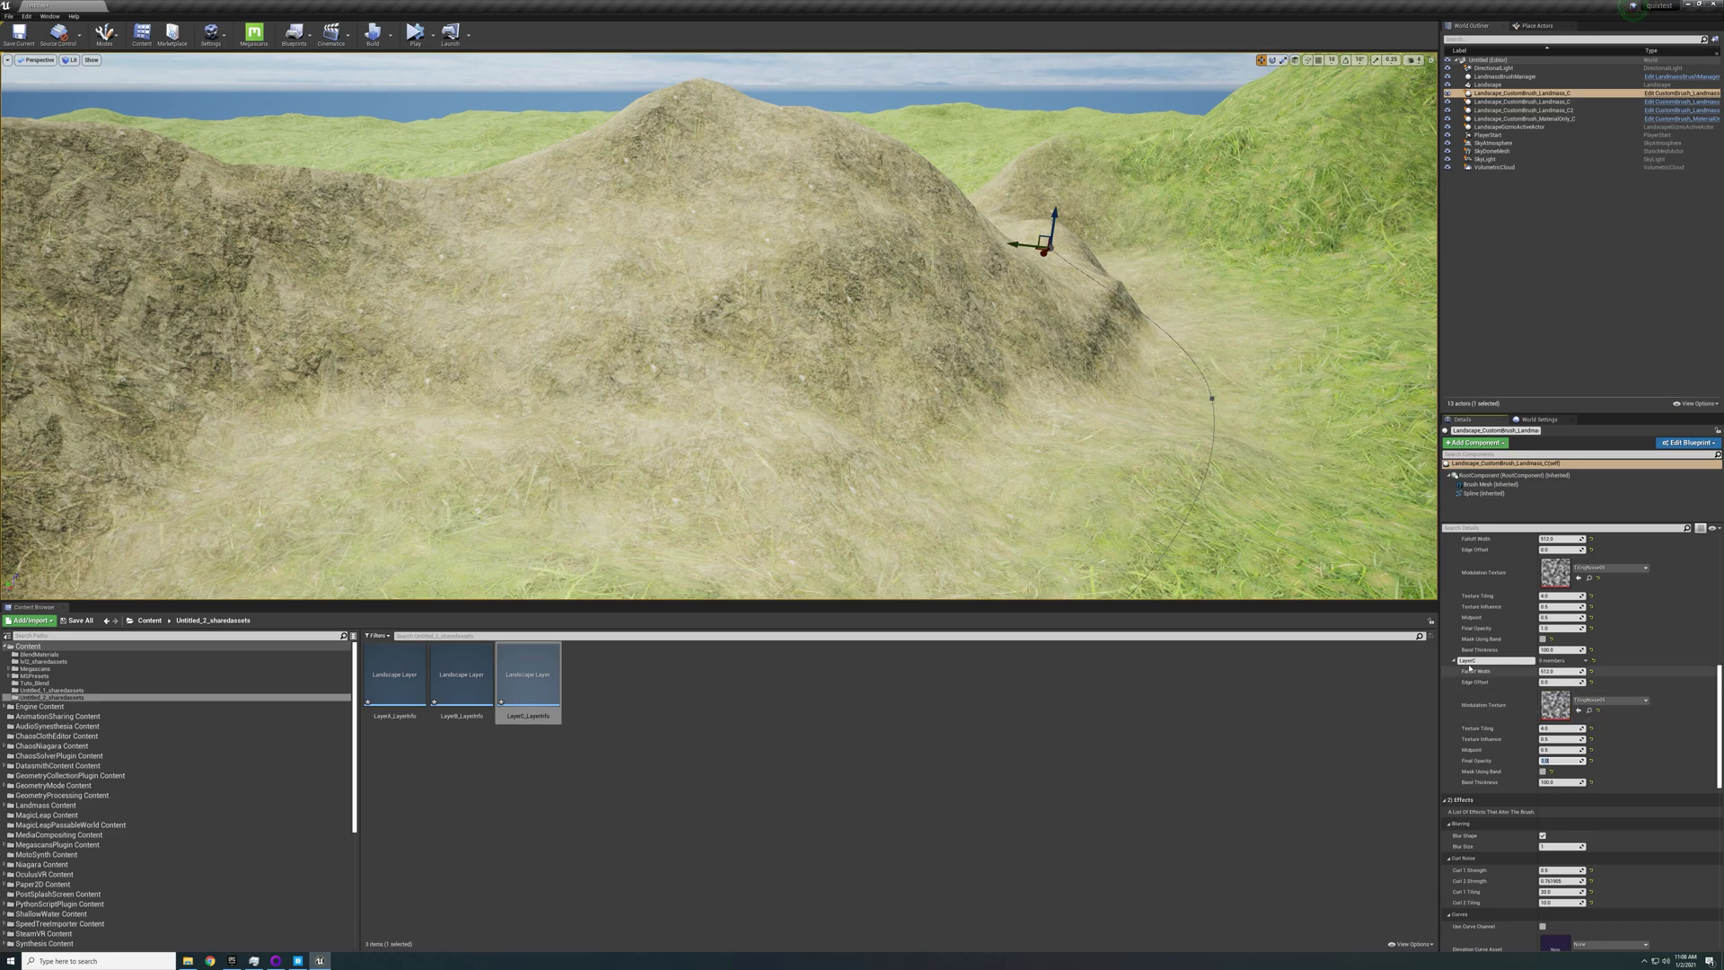
Try a much larger Falloff Width on LayerB, and reduce it to 100
scroll(1469, 668, "up", 2)
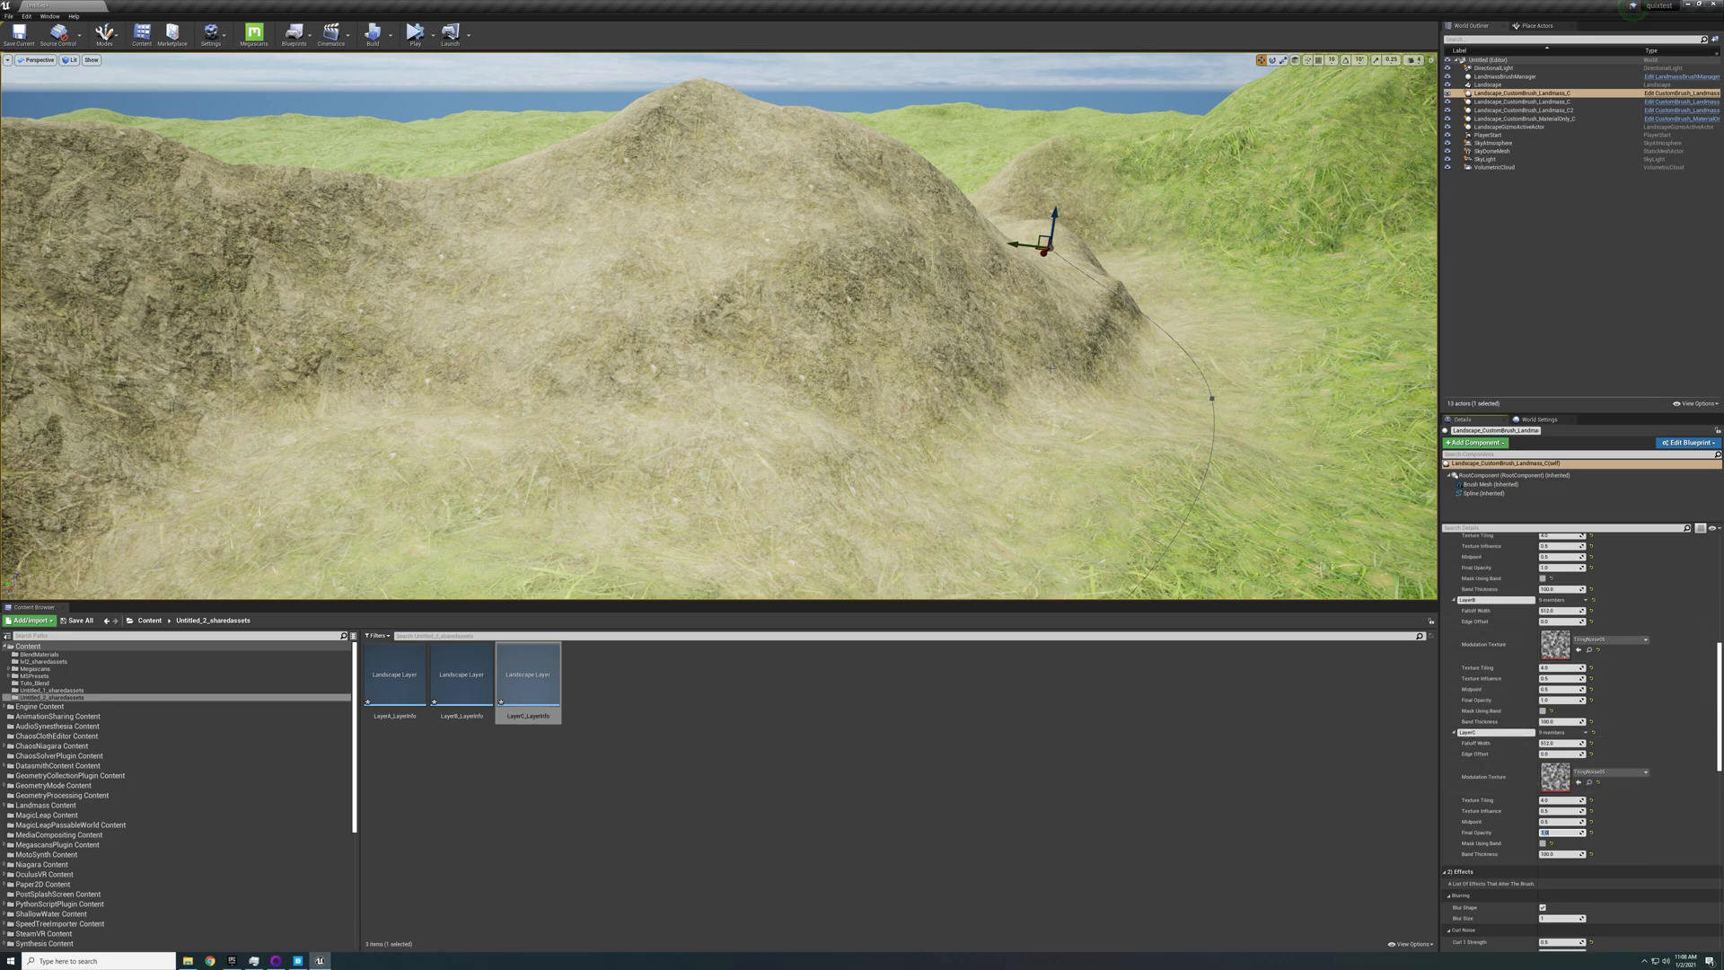
scroll(1513, 666, "up", 3)
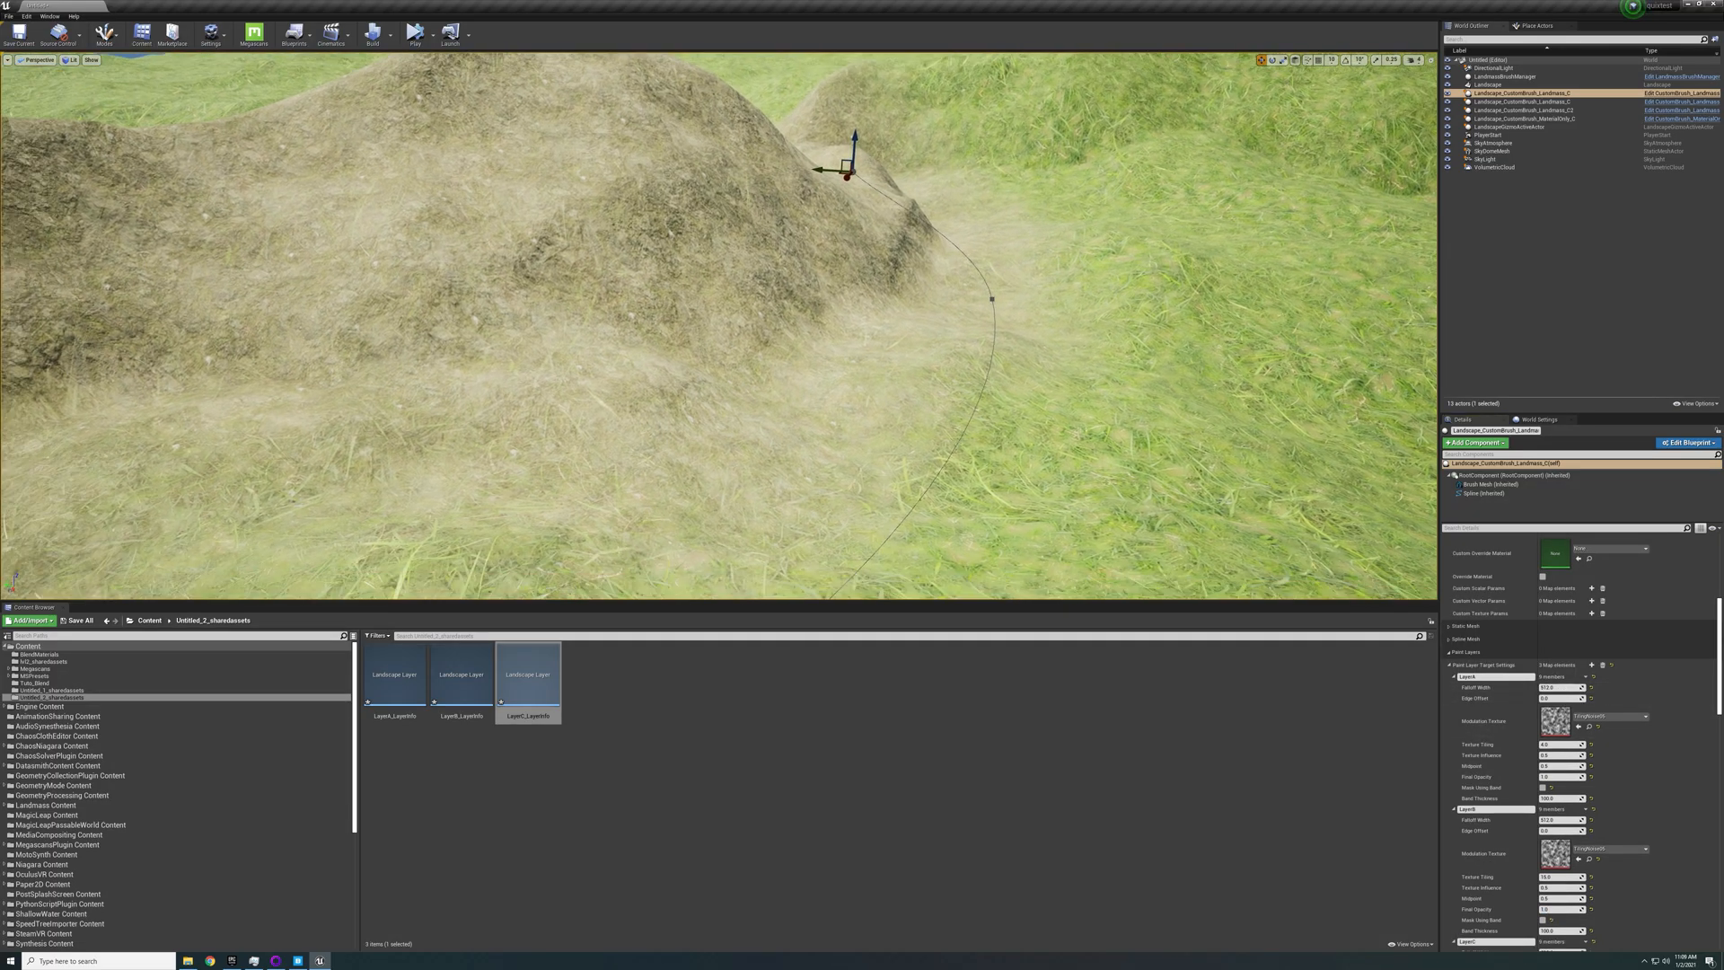
right_click_drag(972, 304, 964, 323)
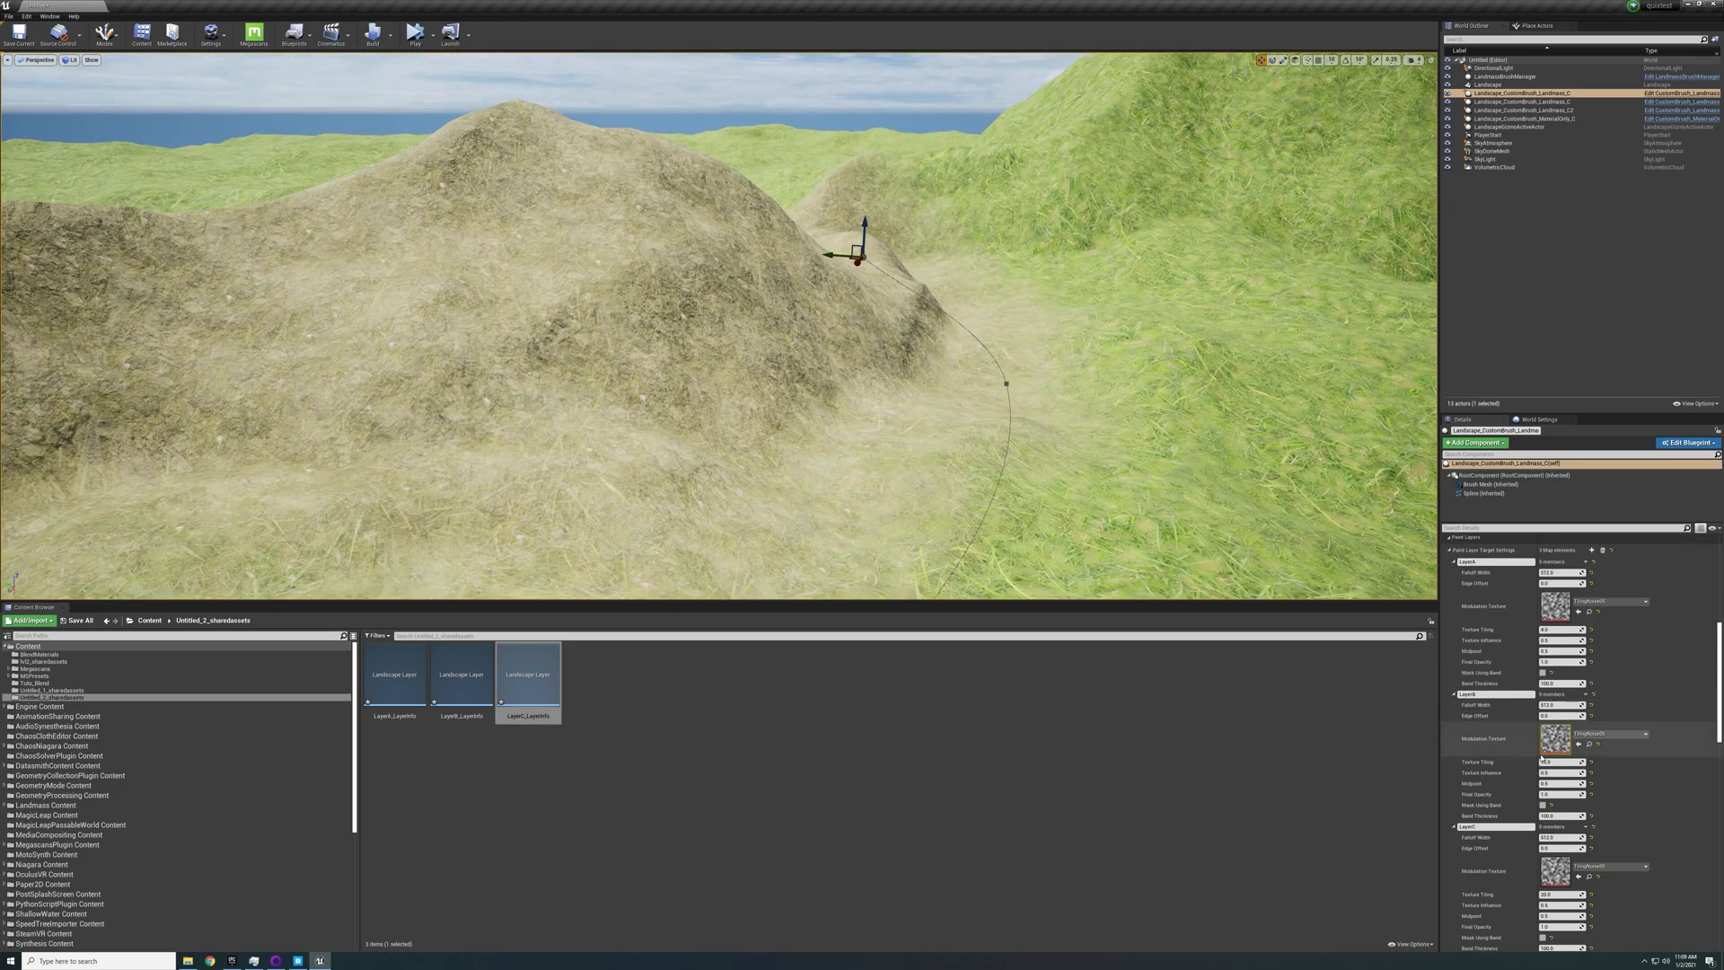
right_click_drag(1116, 516, 1105, 531)
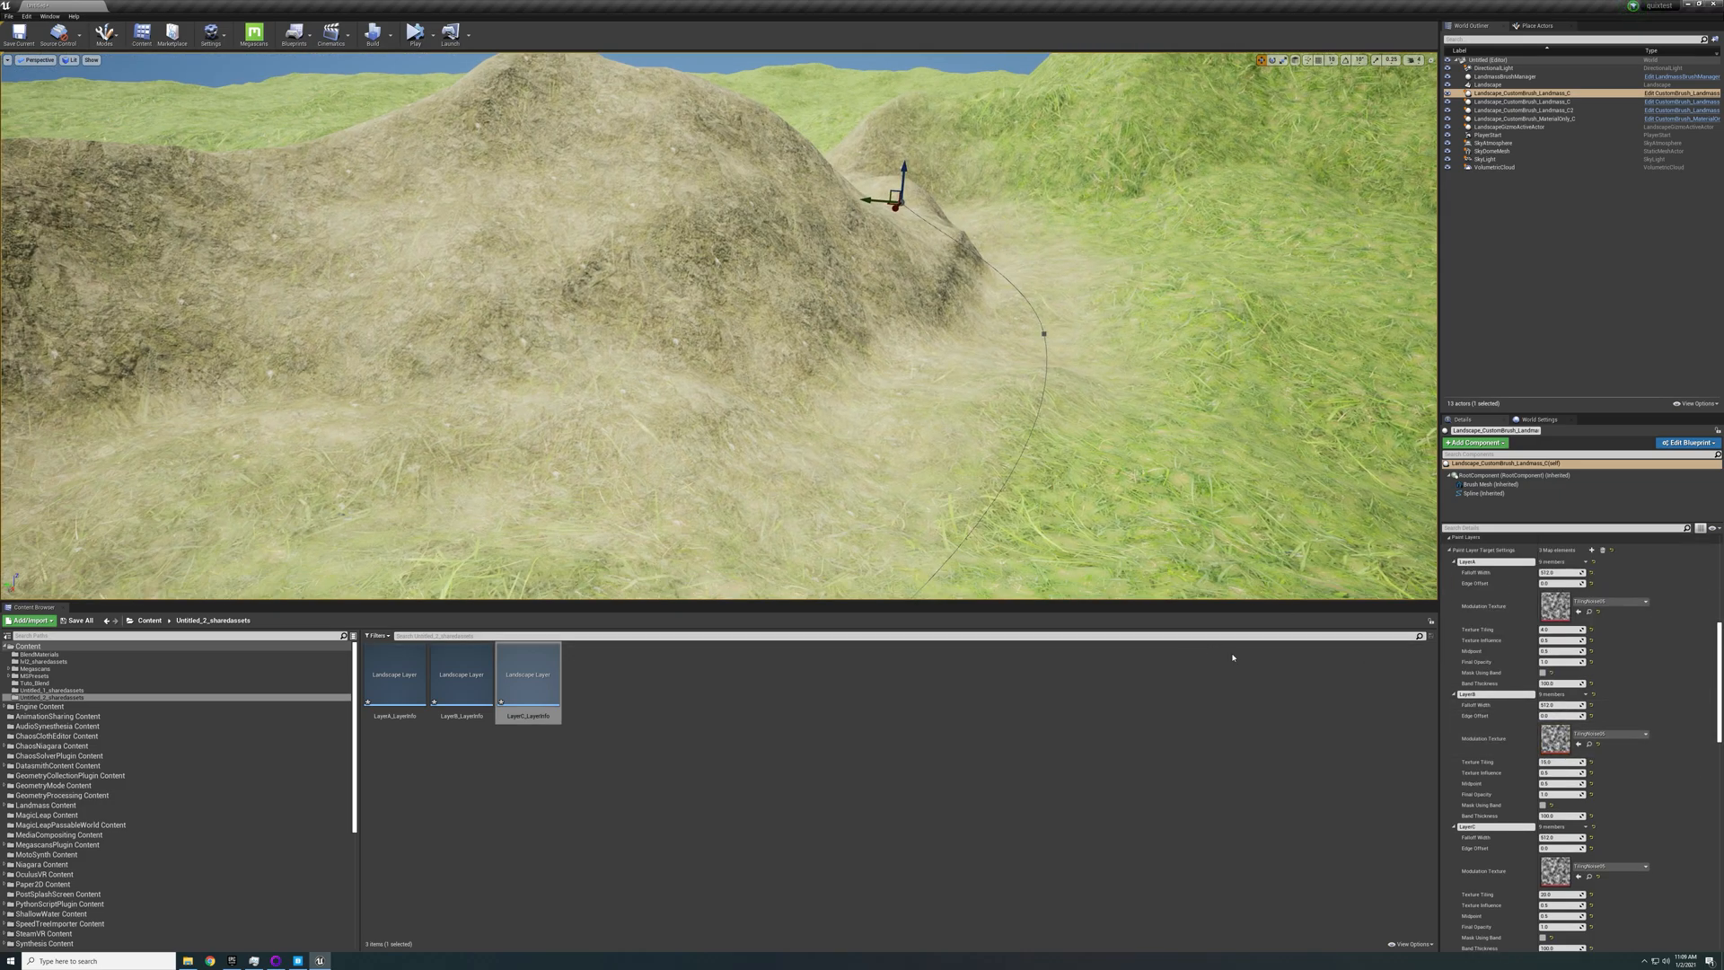
left_click(1554, 706)
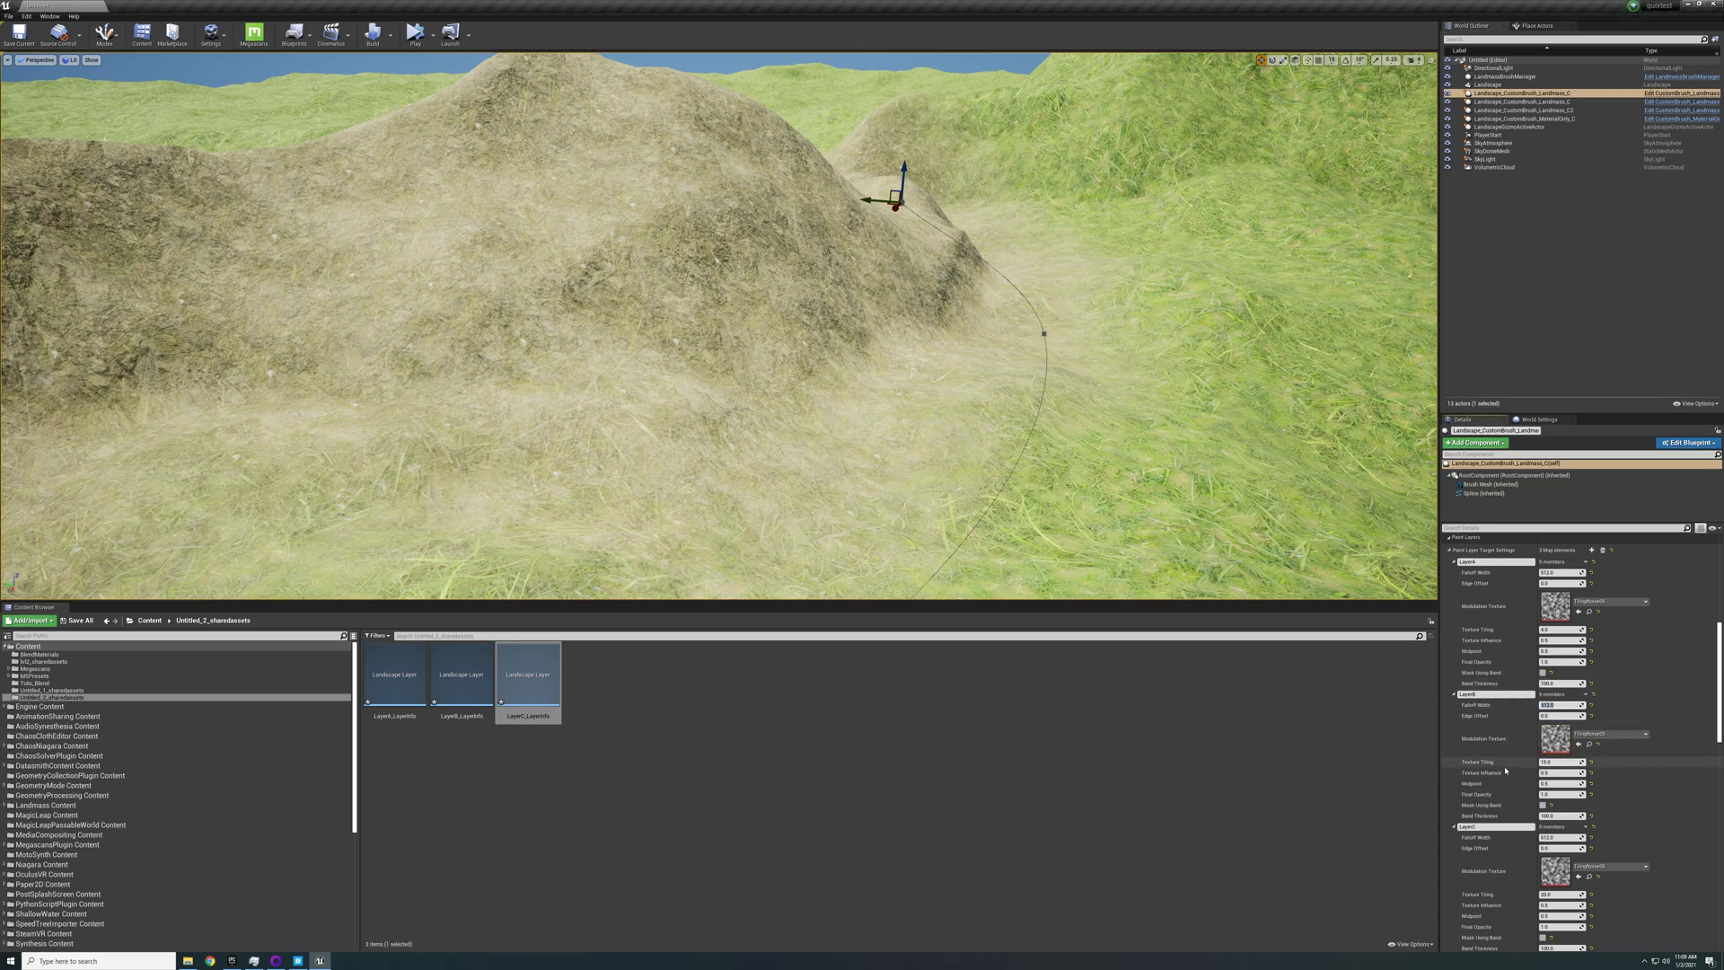
key("Return")
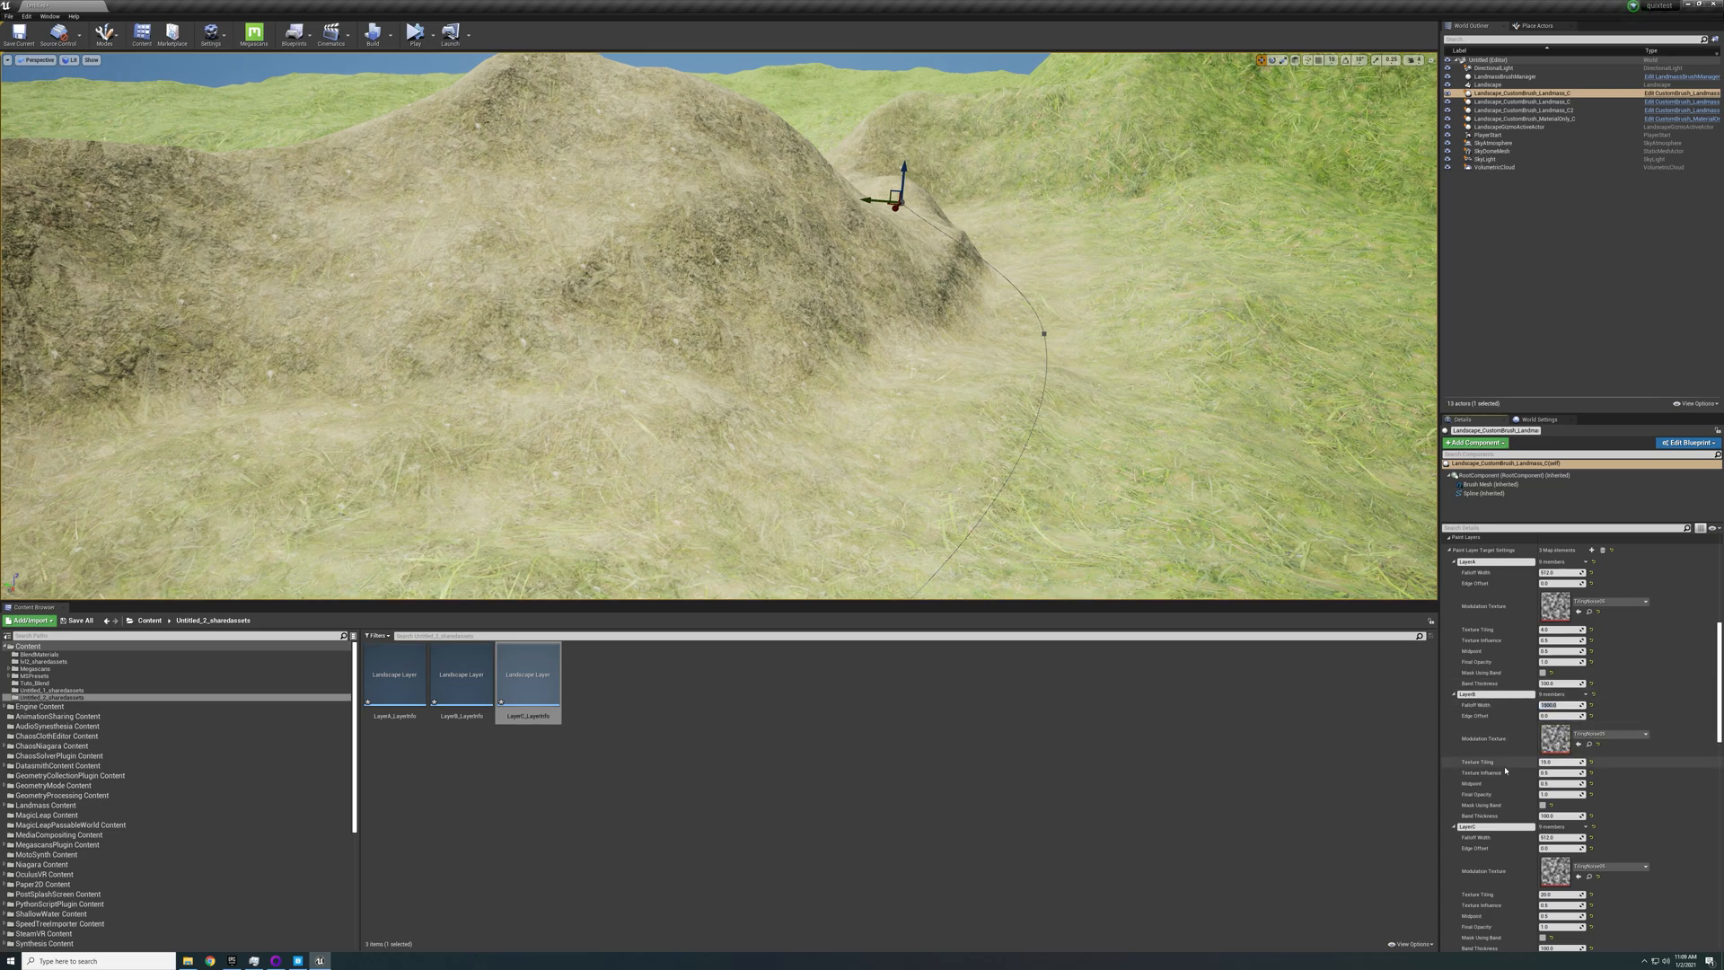
right_click_drag(1134, 499, 1199, 501)
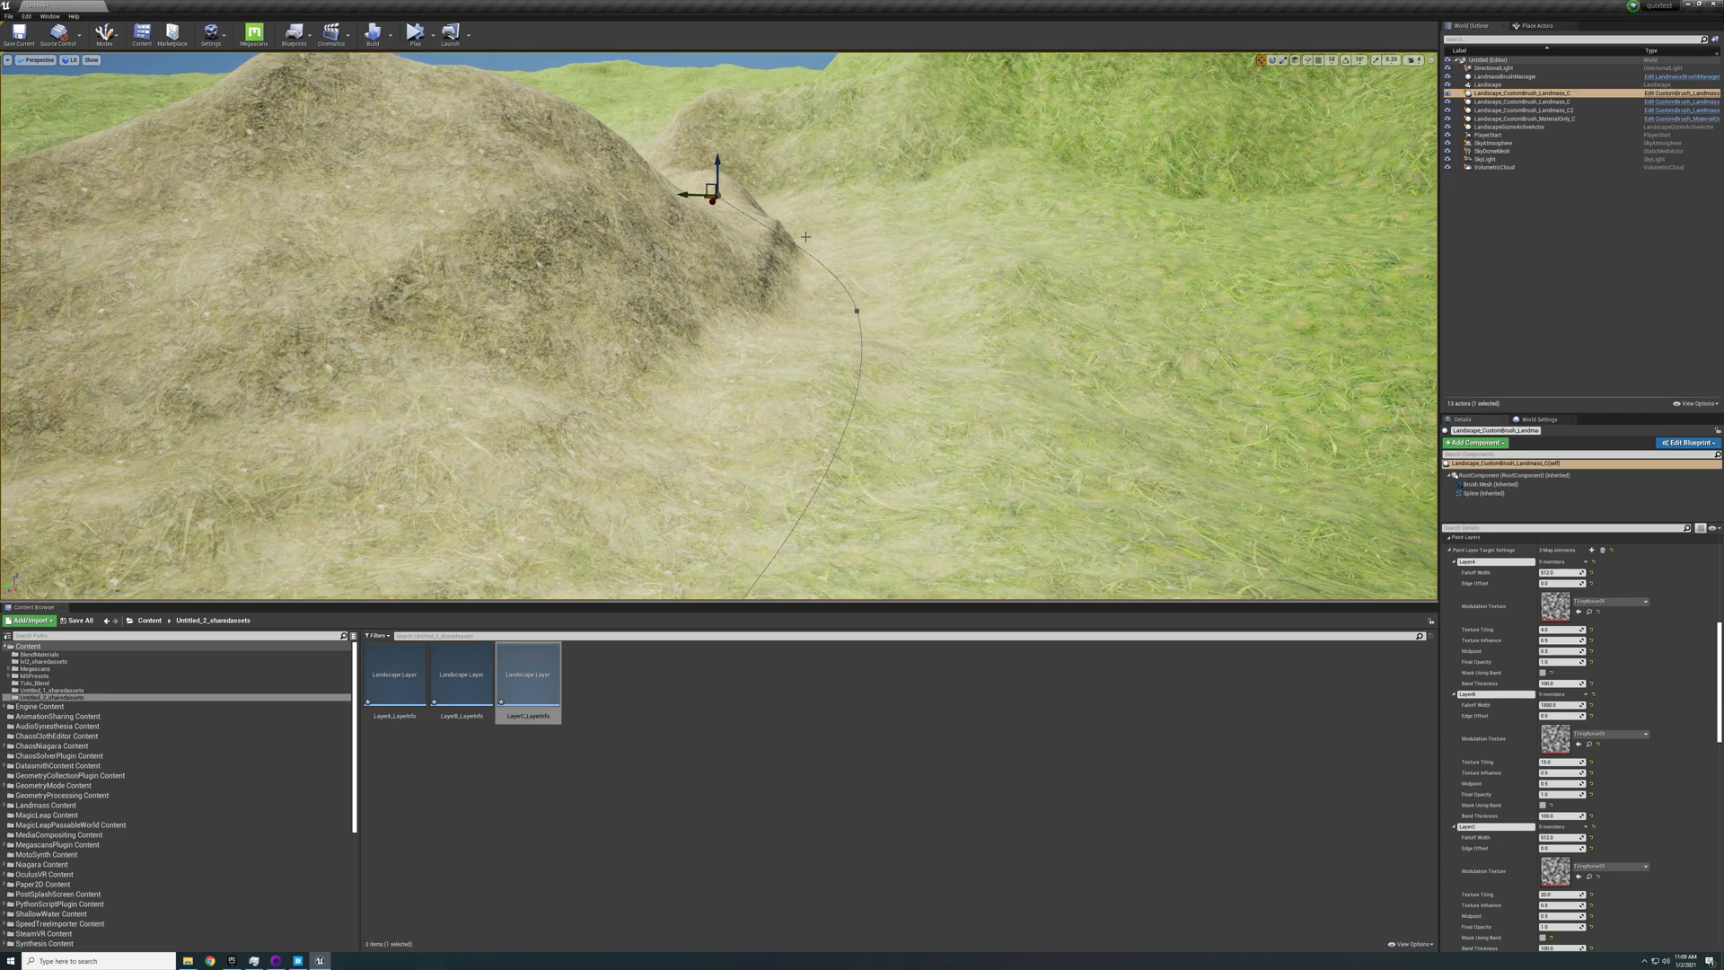
left_click(1552, 705)
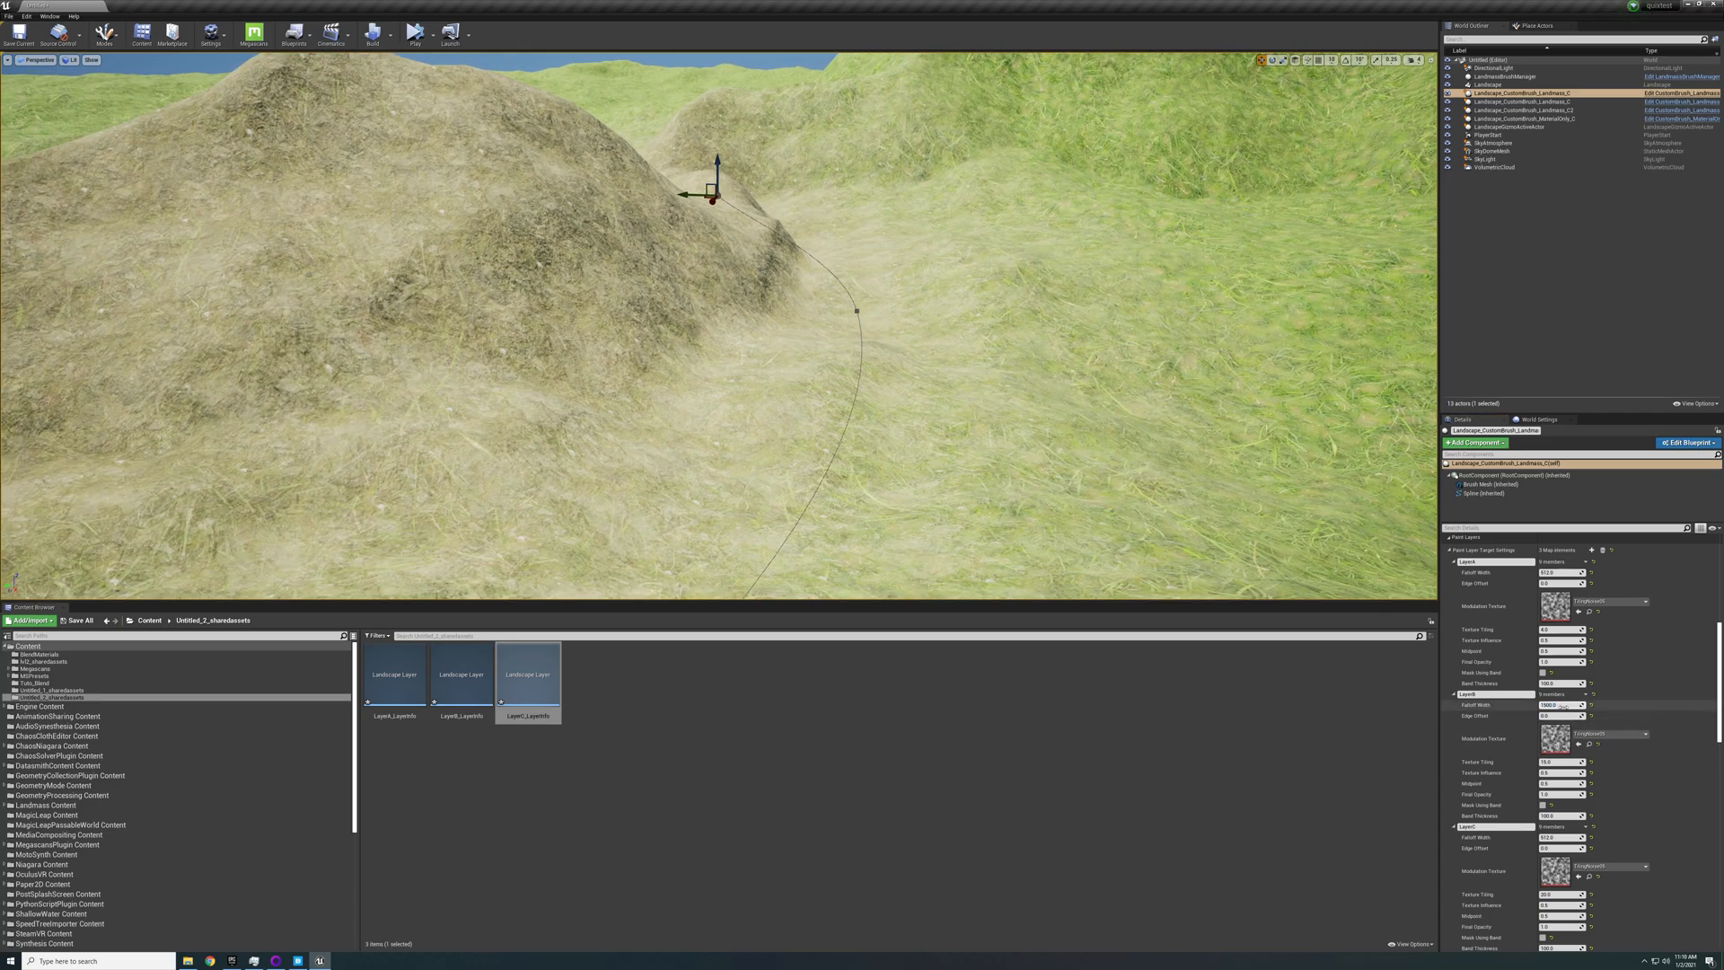
type("100")
key("Return")
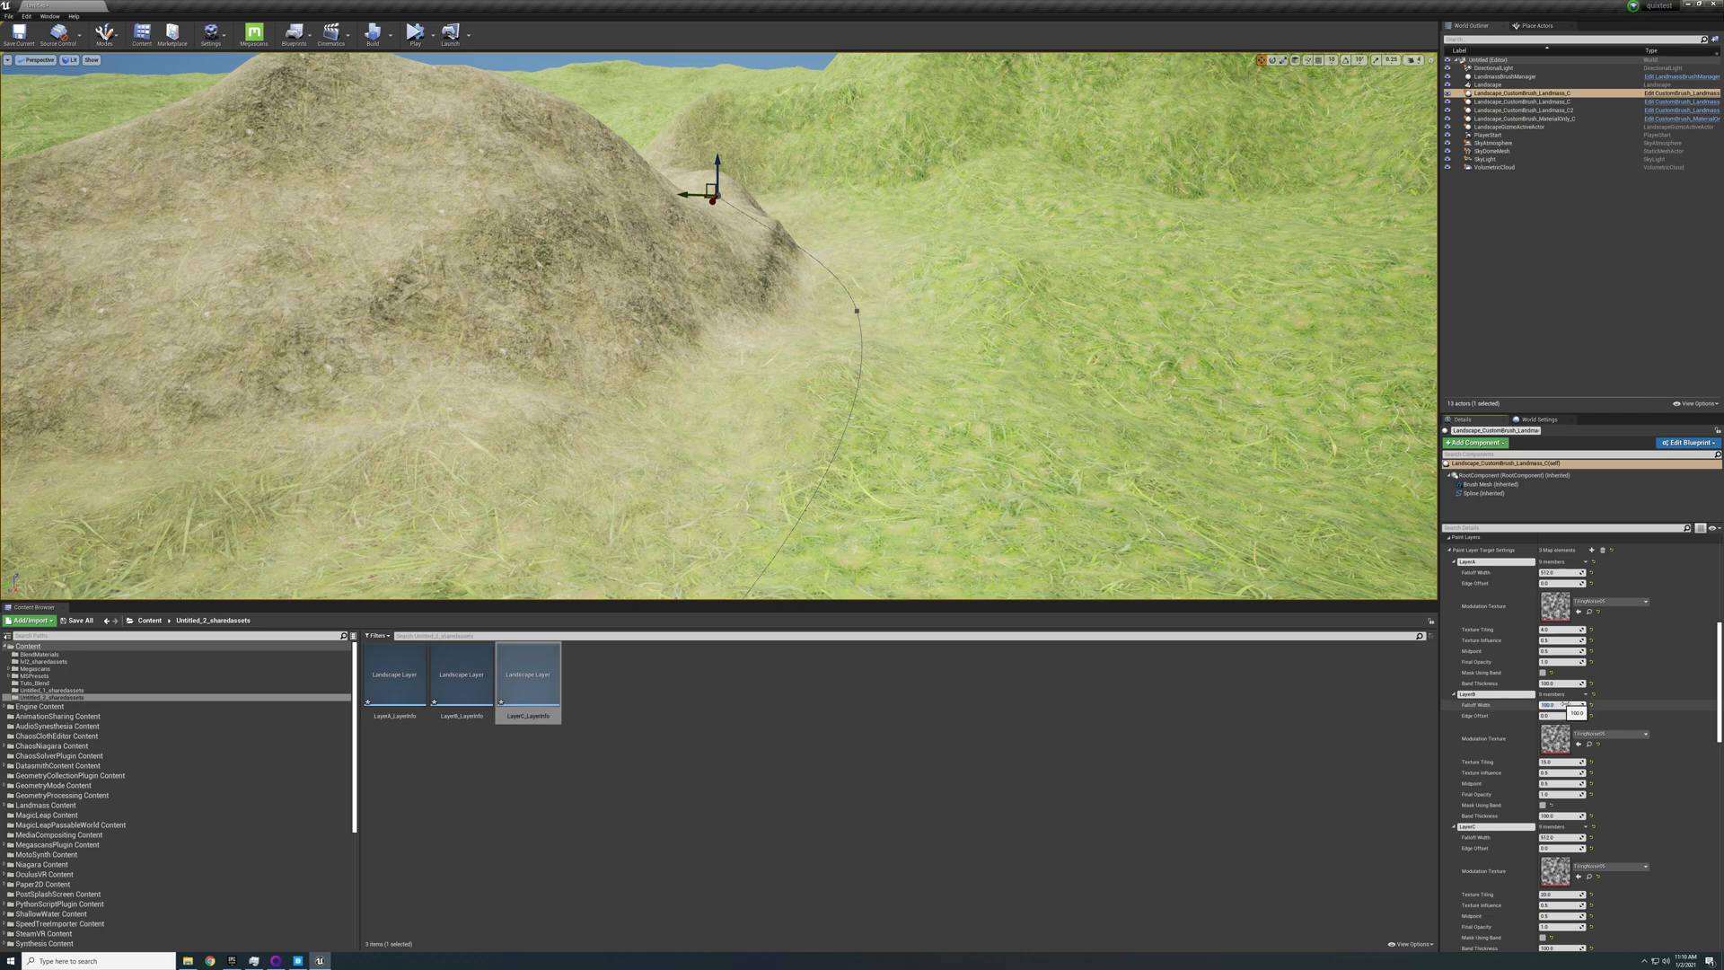
Set both the Falloff Width and the Edge Offset of LayerB to 500
left_click_drag(1567, 705, 1546, 705)
left_click(1566, 705)
type("500")
key("Return")
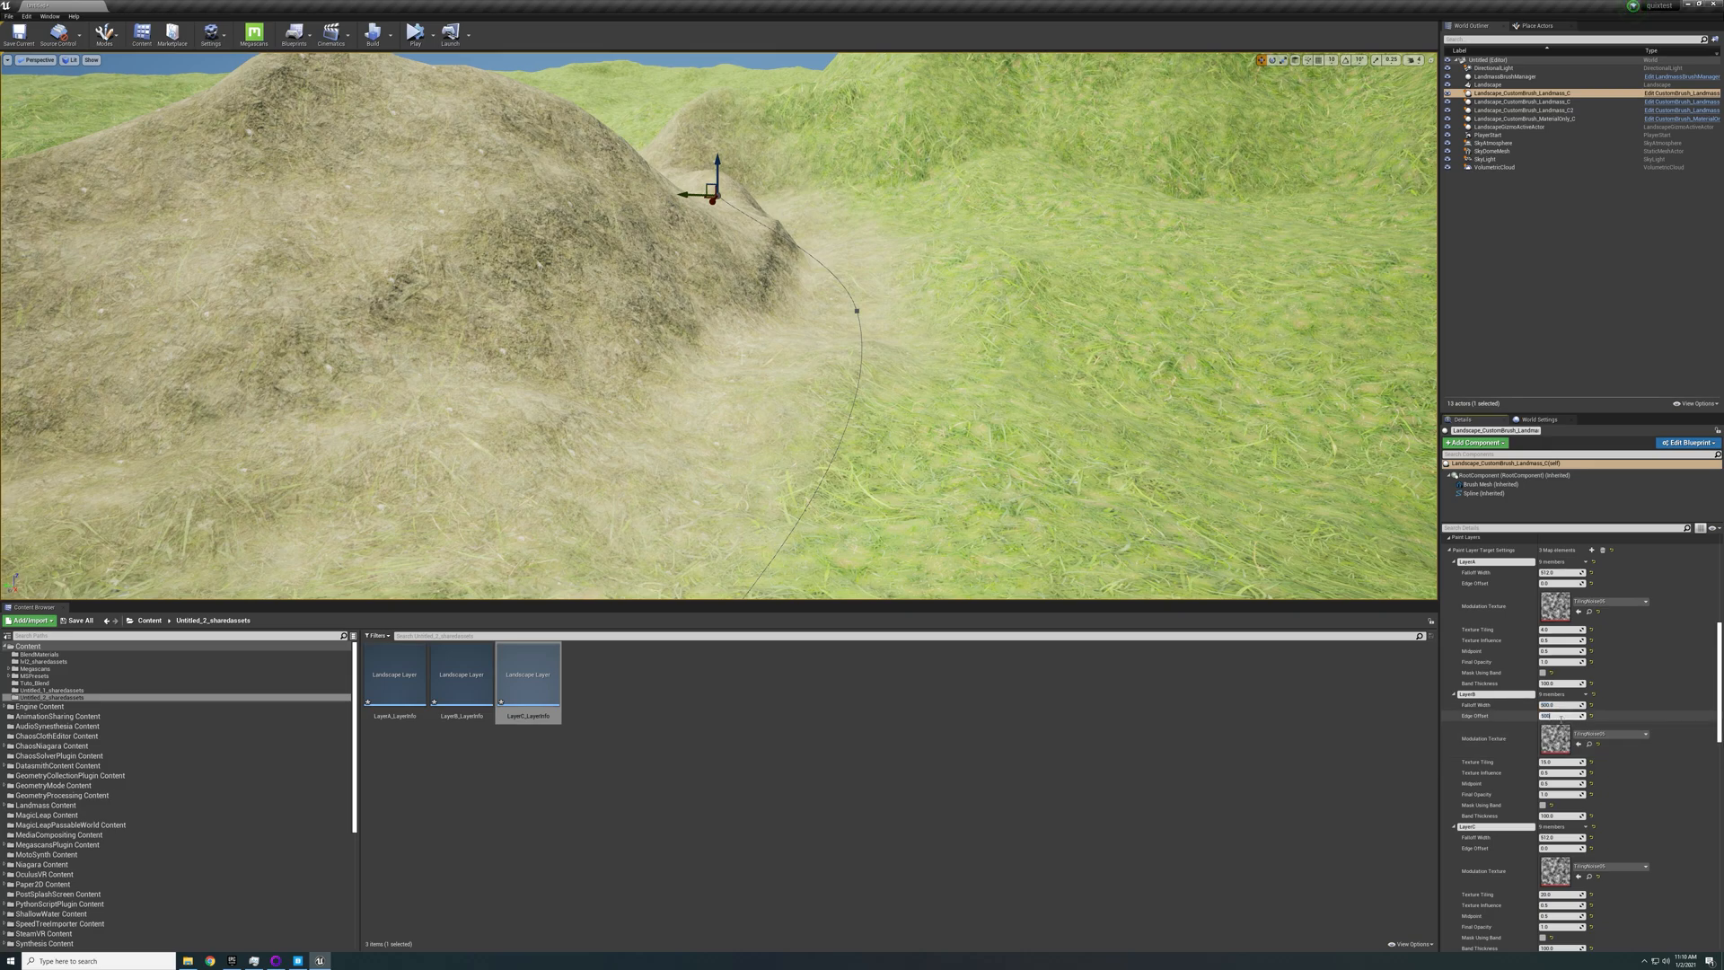
left_click(1561, 718)
type("500")
key("Return")
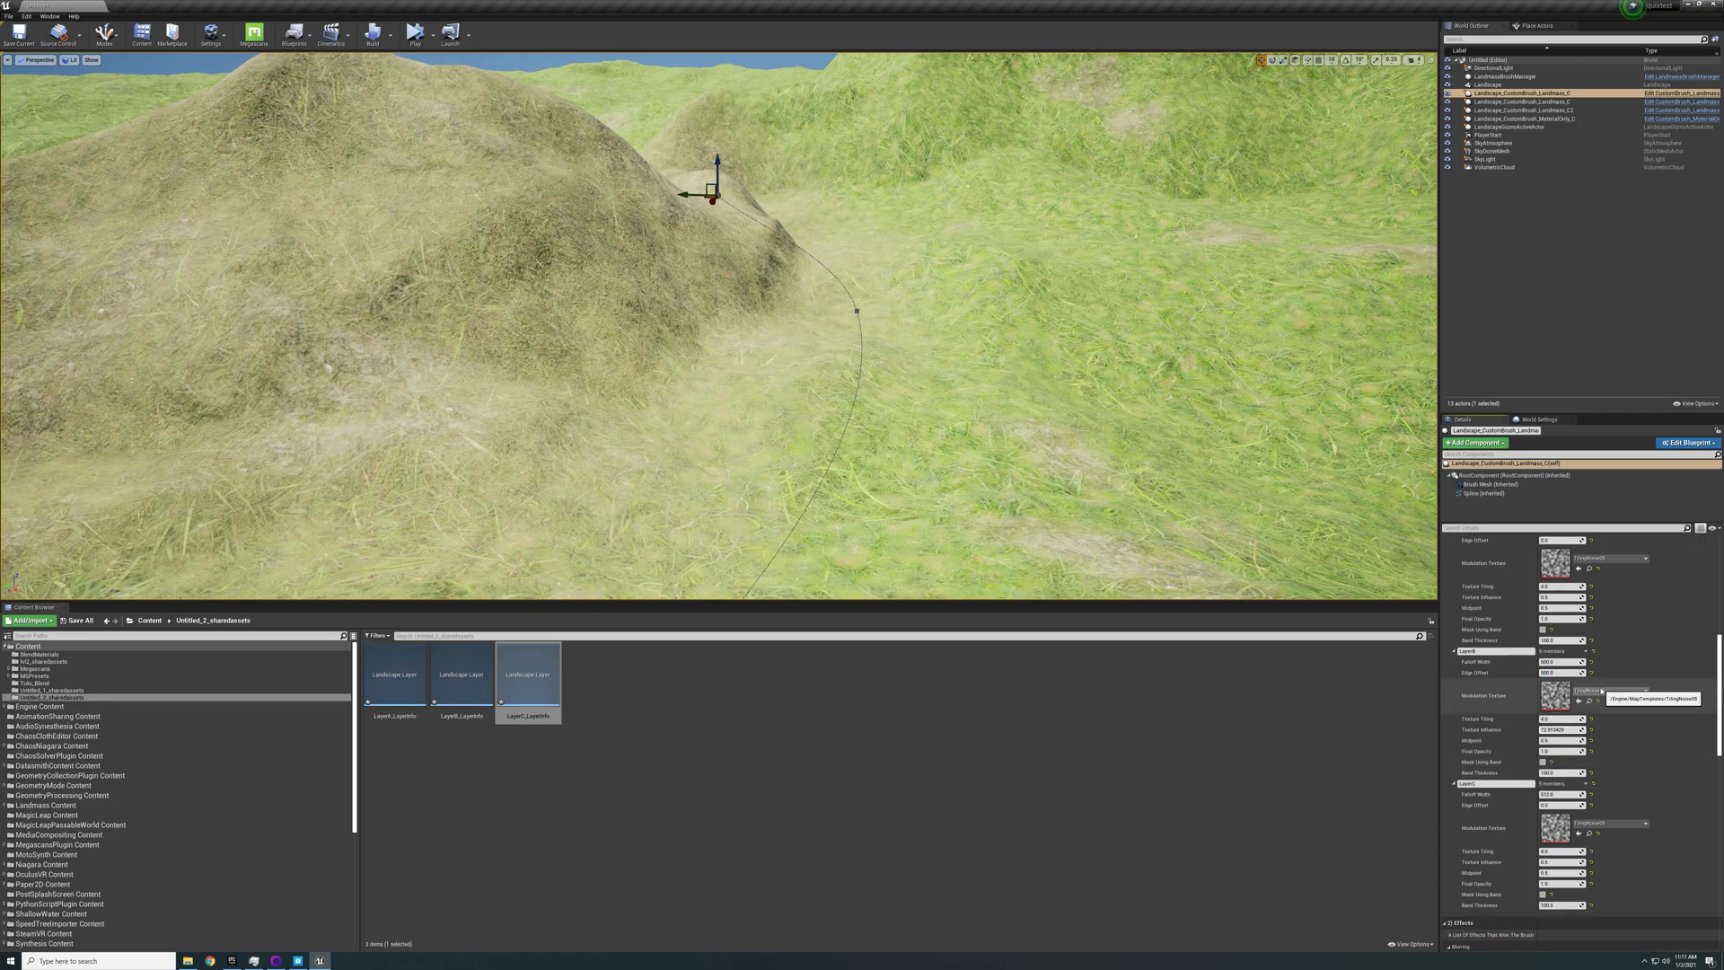
Try a much higher Texture Influence on LayerB and undo the change
left_click_drag(1570, 732, 1661, 731)
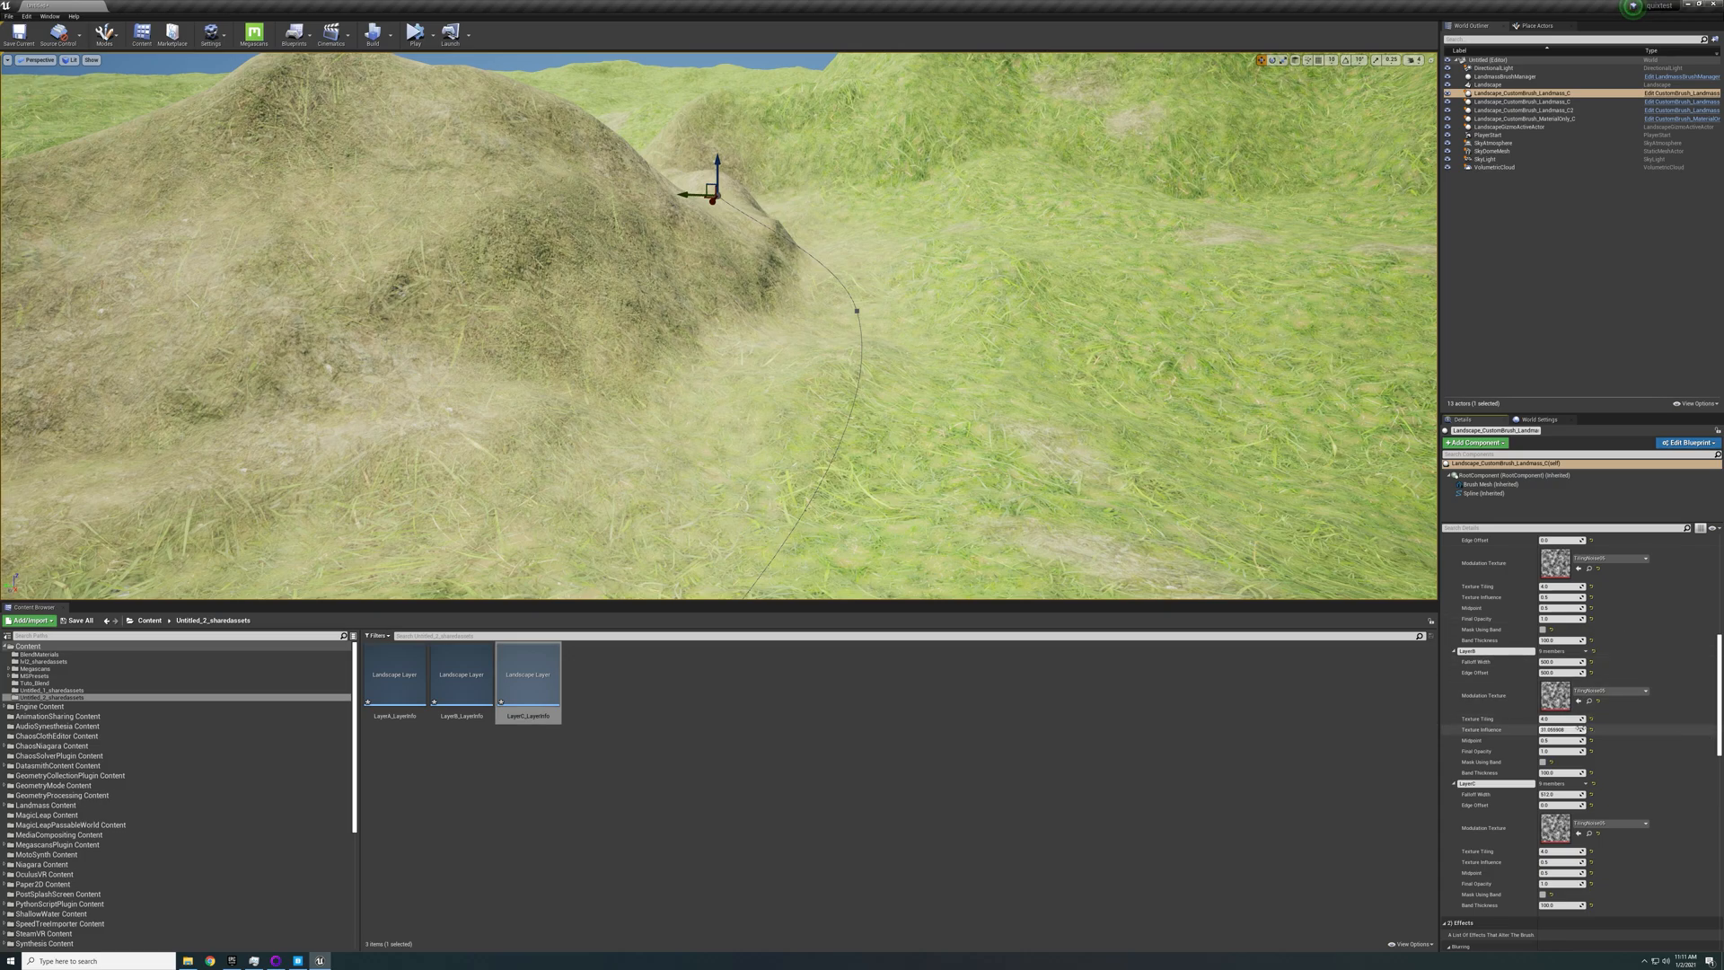
key("ctrl+z")
Enable Mask Using Band for LayerB and check the blend around the mountain
scroll(1540, 723, "down", 2)
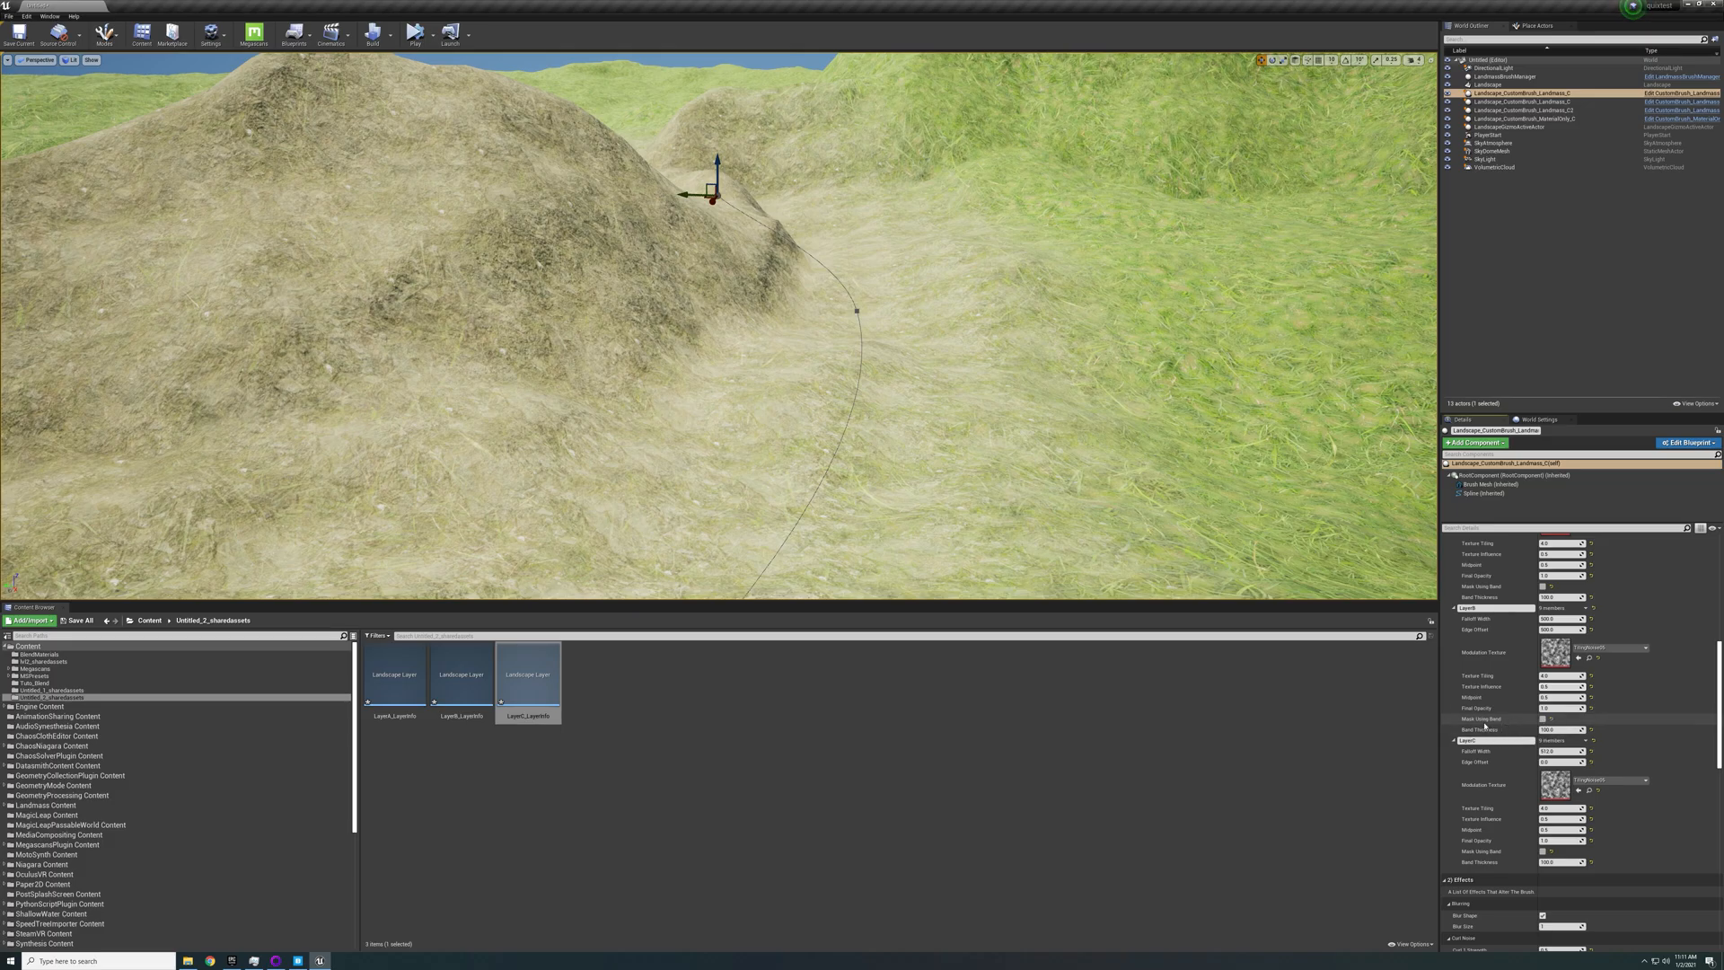
left_click(1542, 718)
right_click_drag(975, 445, 904, 453)
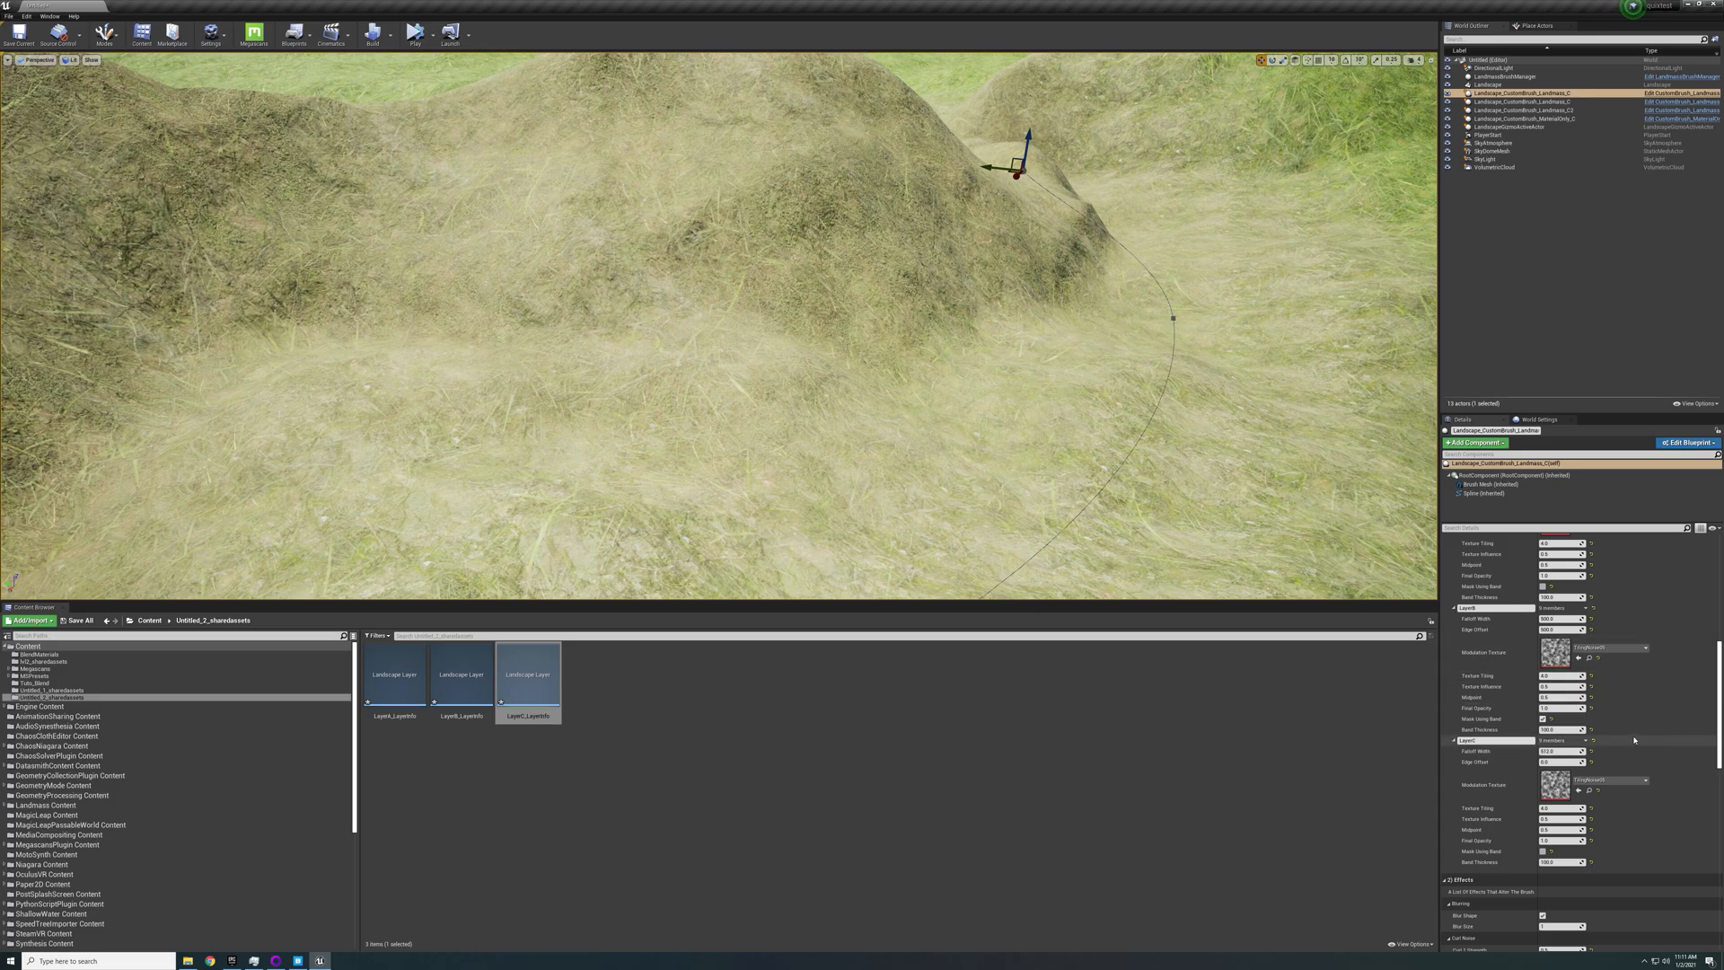
Lower LayerC's Final Opacity to around zero
scroll(1562, 741, "down", 3)
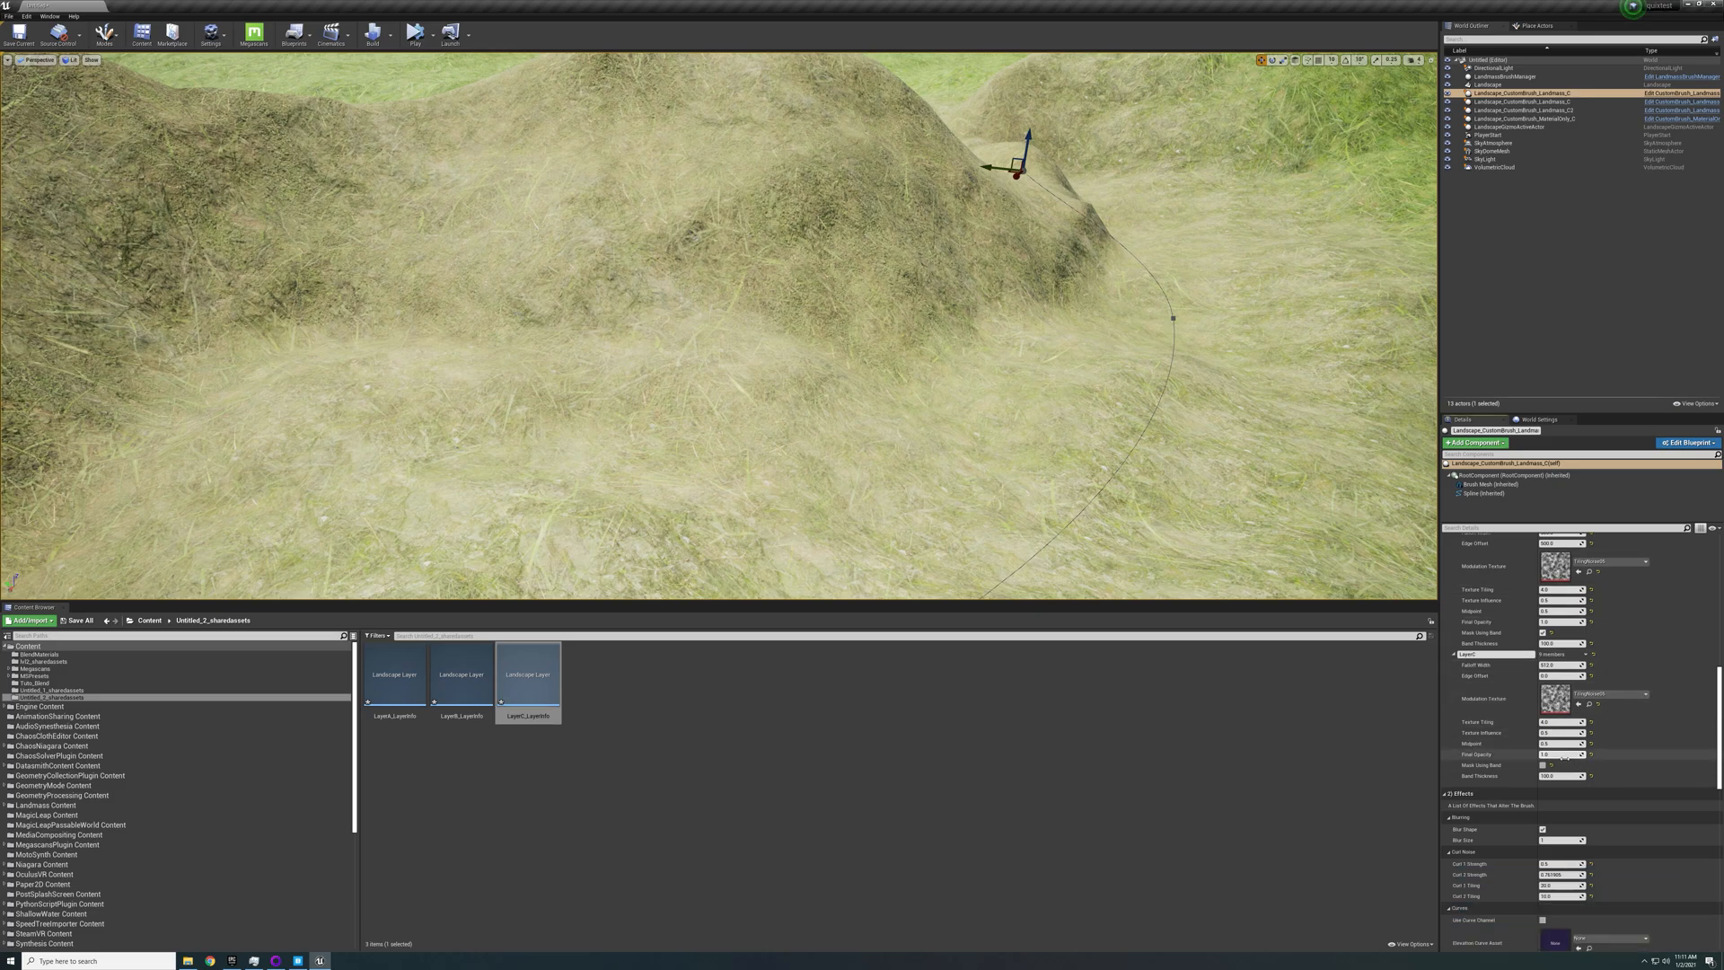
left_click_drag(1561, 754, 1538, 754)
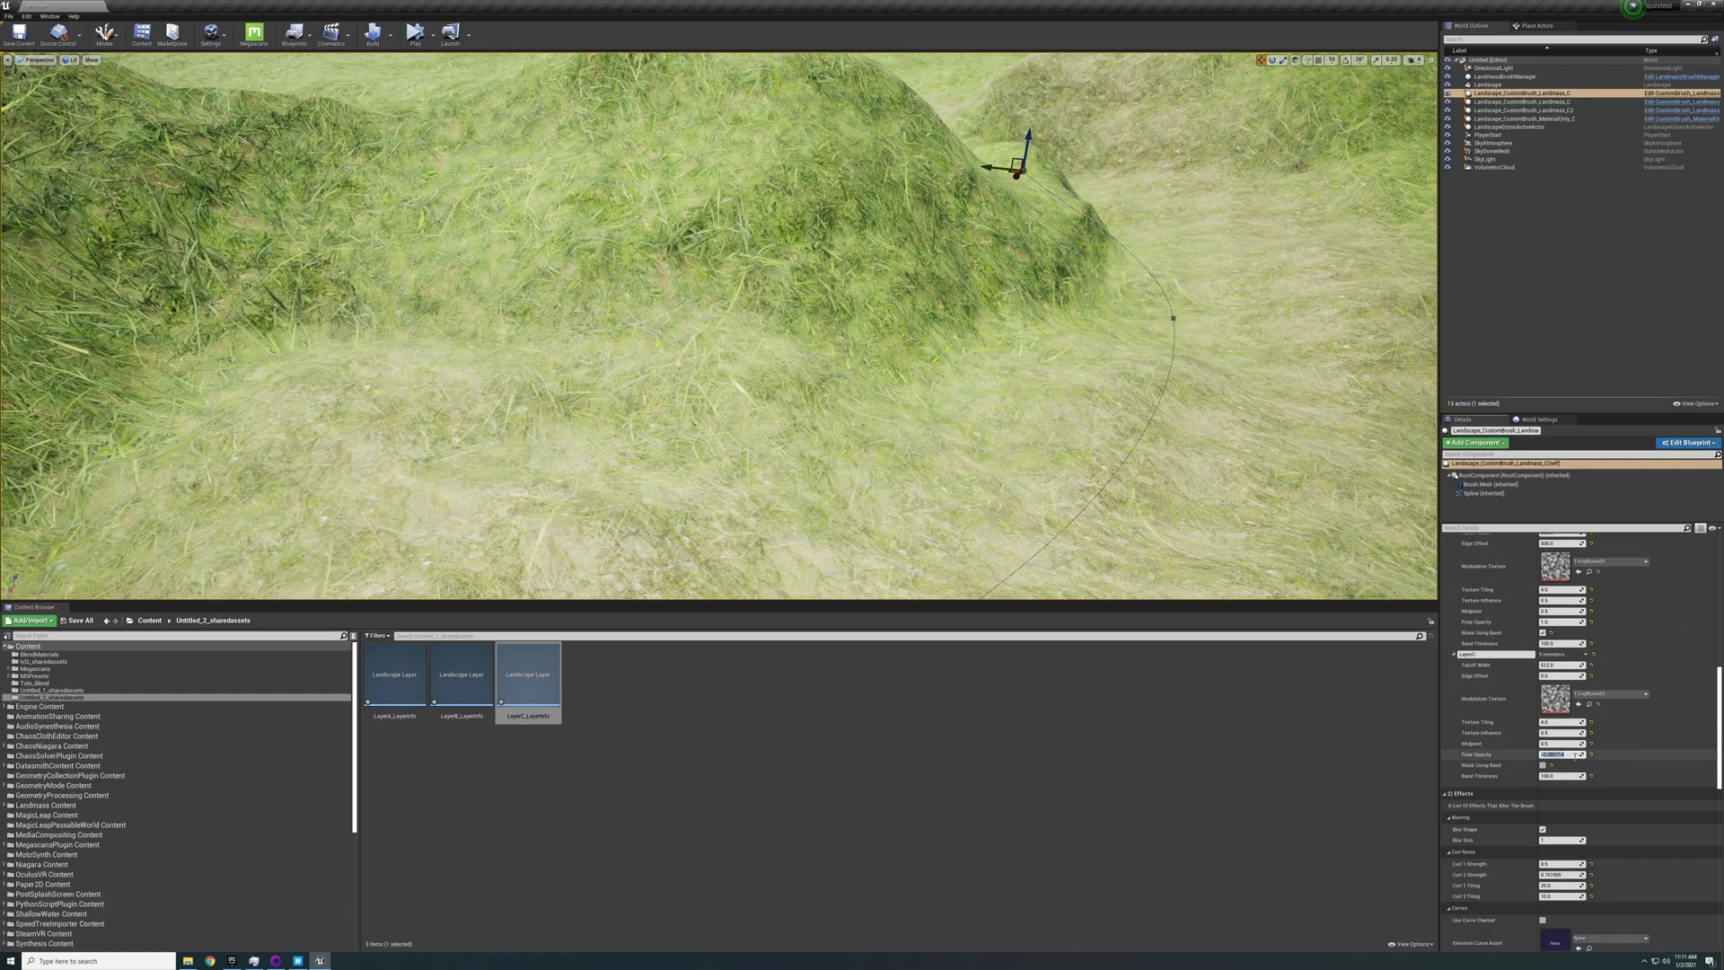
Set LayerC's Final Opacity to 0 and check the blend around the mountain from several angles
type("0")
key("Return")
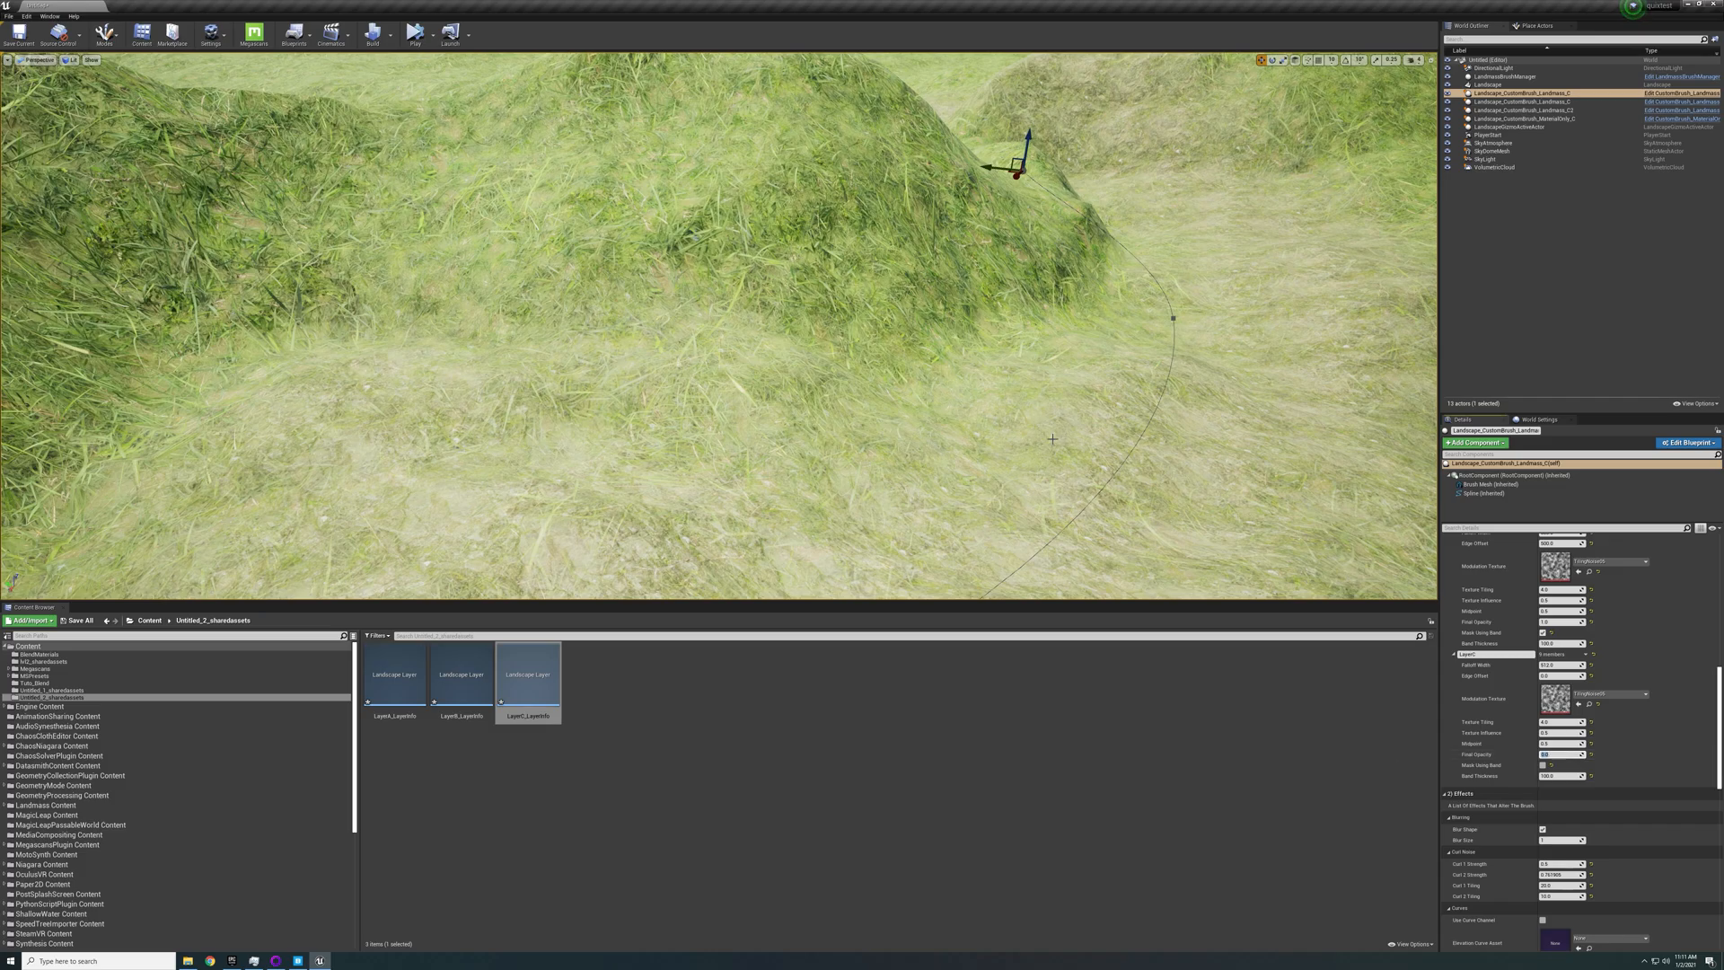
key("s")
right_click_drag(1053, 439, 1033, 388)
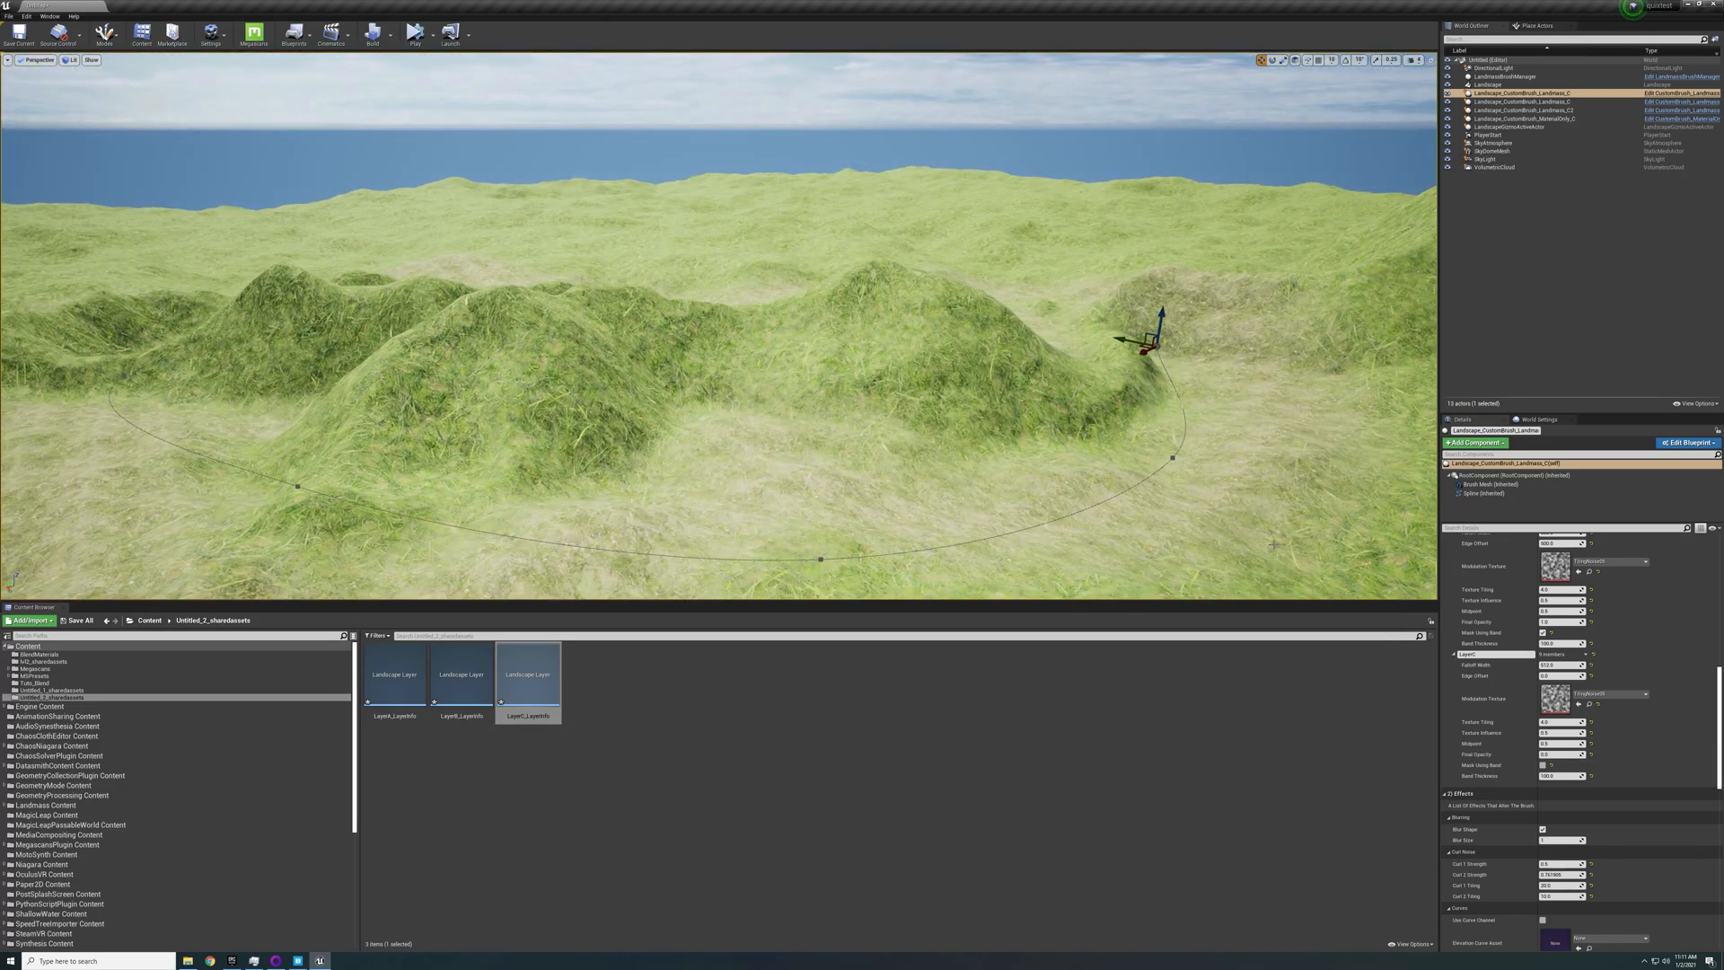
scroll(1596, 686, "up", 2)
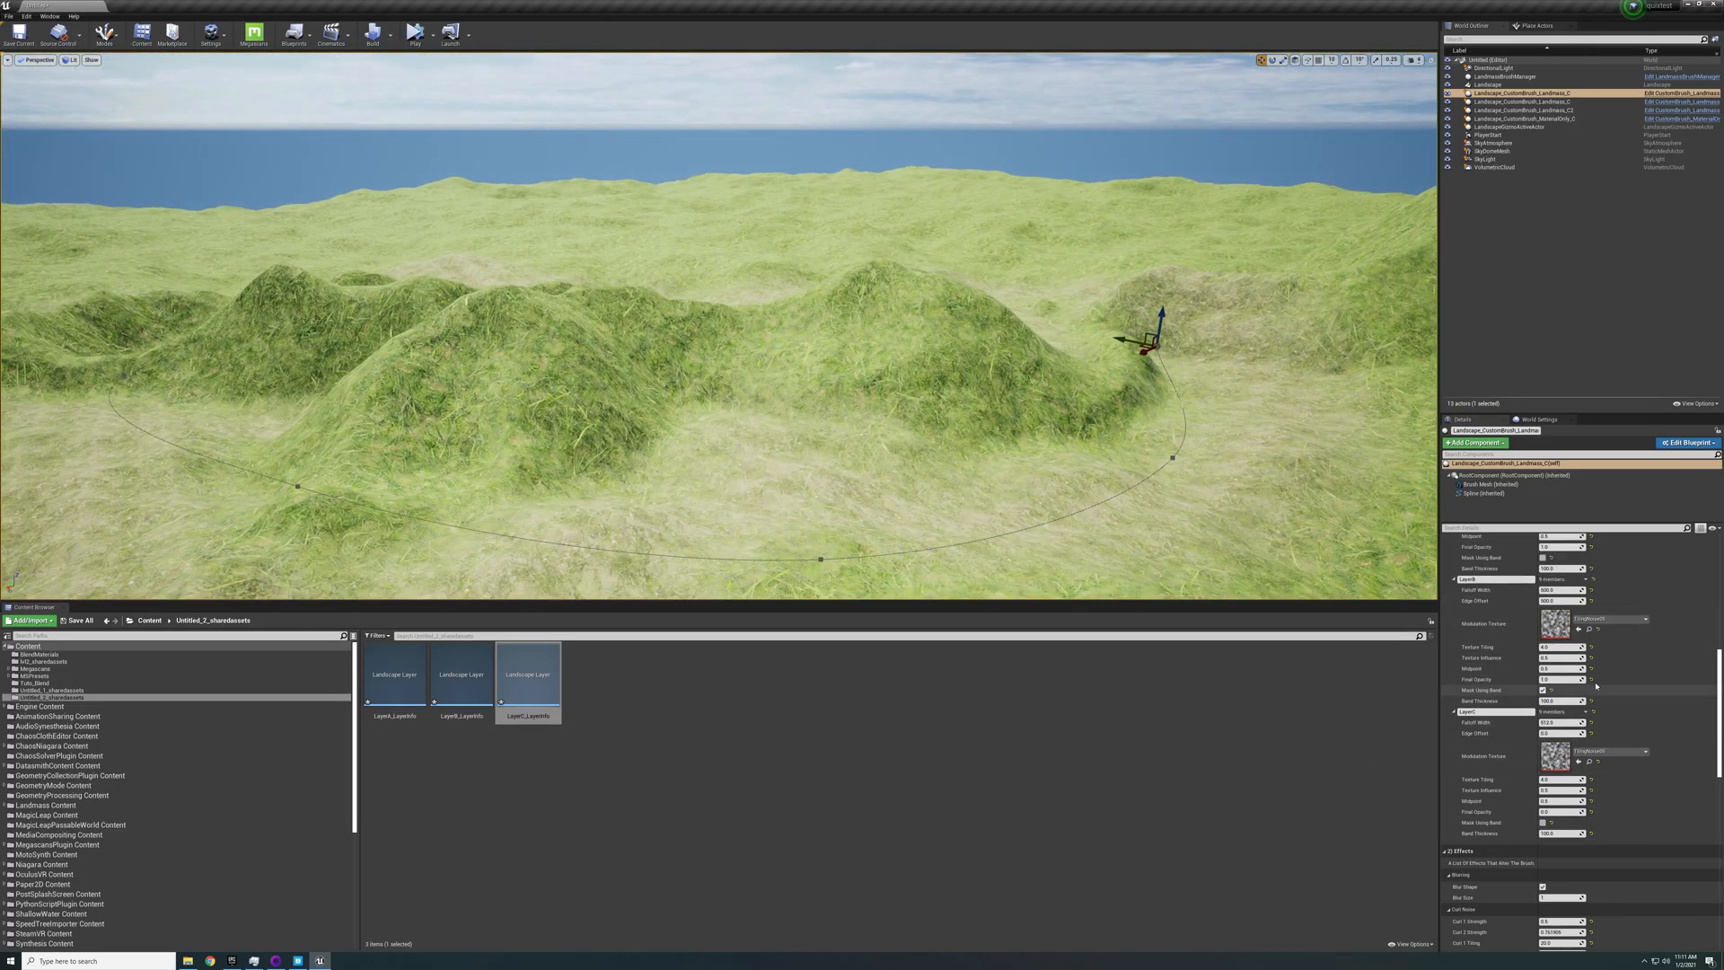
right_click_drag(1120, 428, 1069, 461)
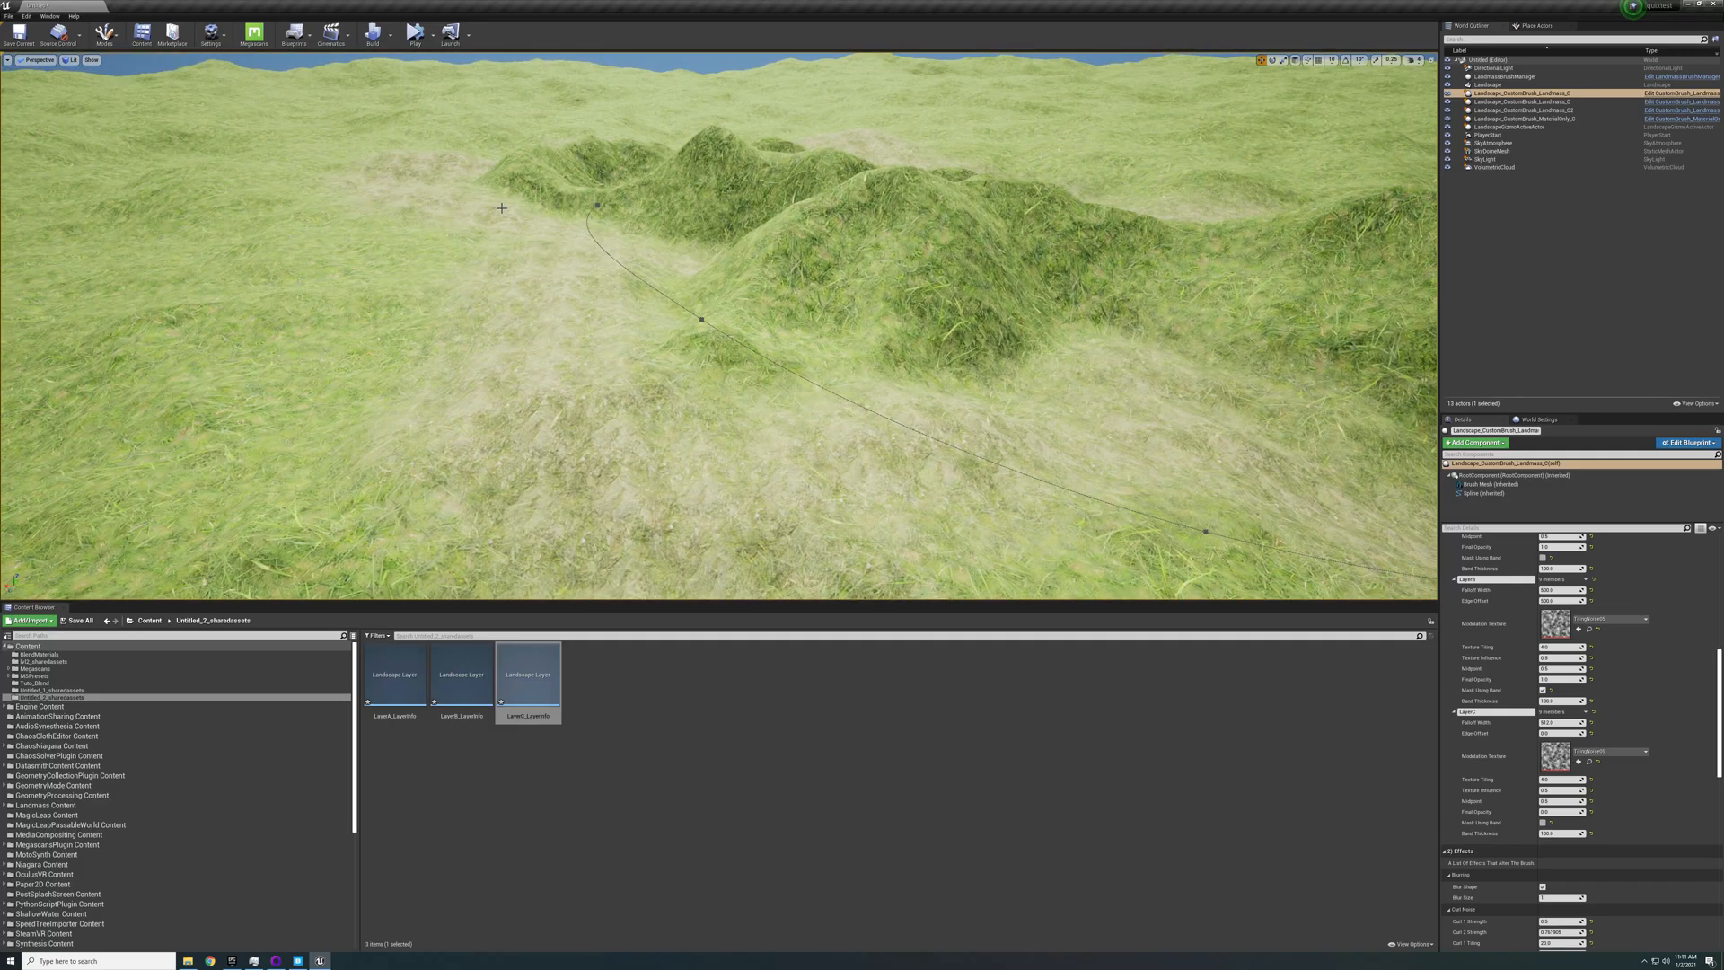
right_click_drag(924, 478, 997, 494)
key("w")
key("f")
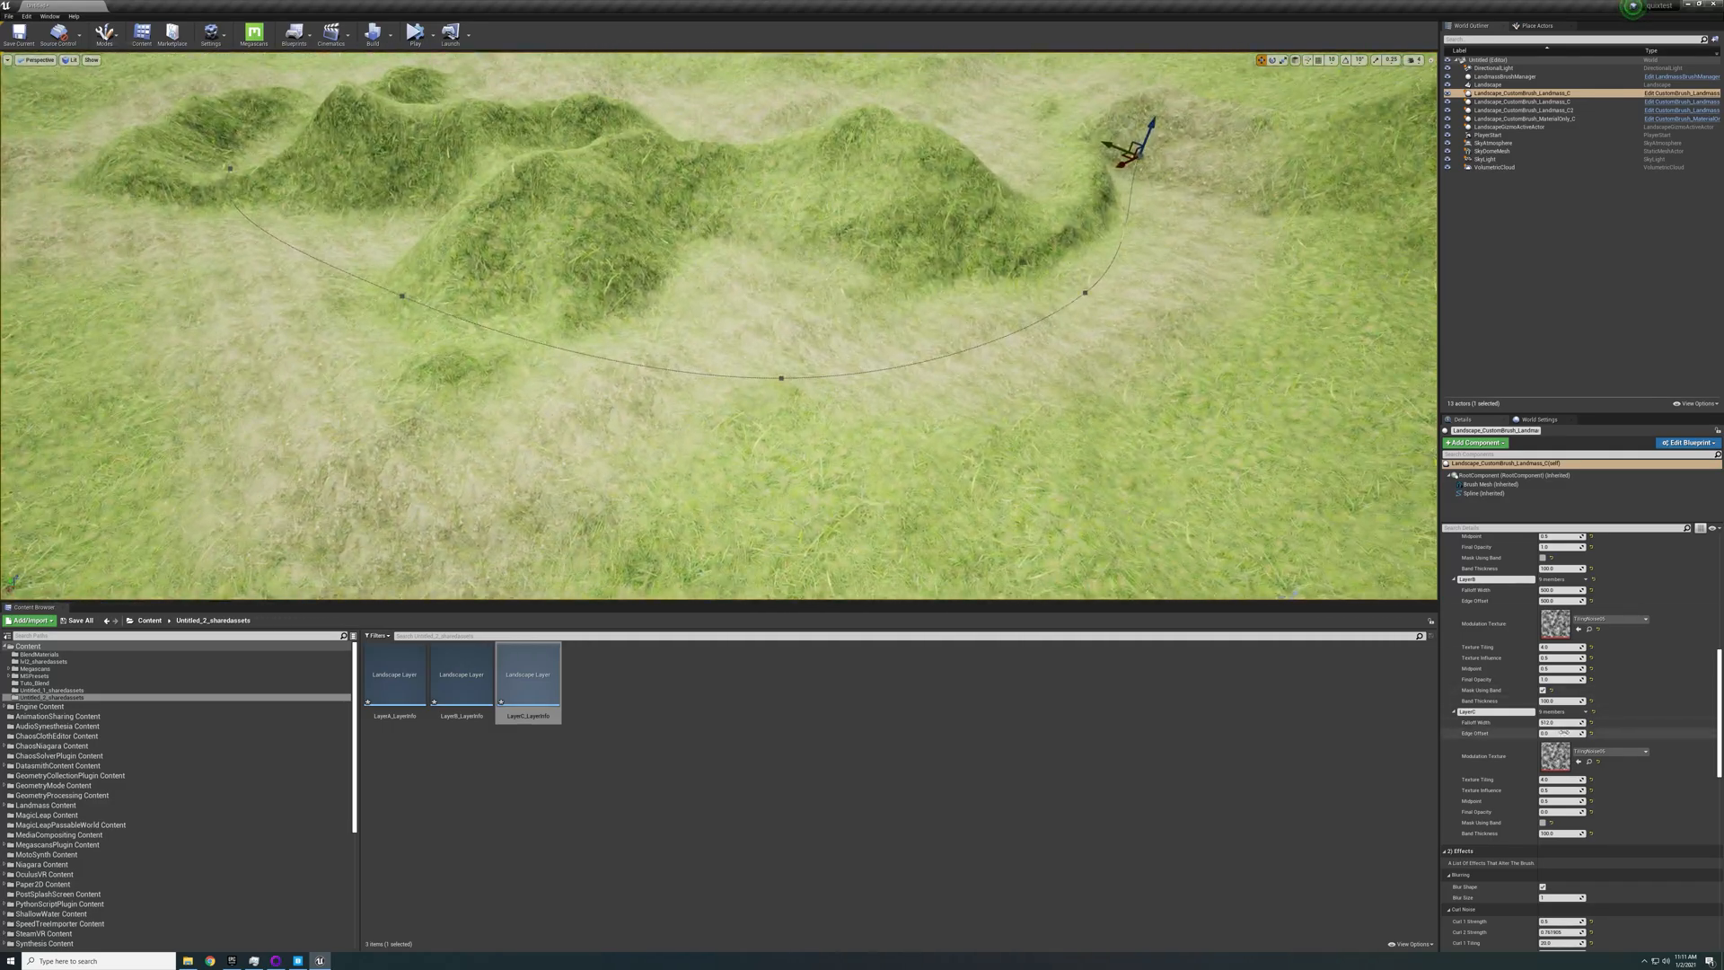
Toggle LayerB's Mask Using Band off and on to compare the blend on the mountain with and without it
left_click(1542, 690)
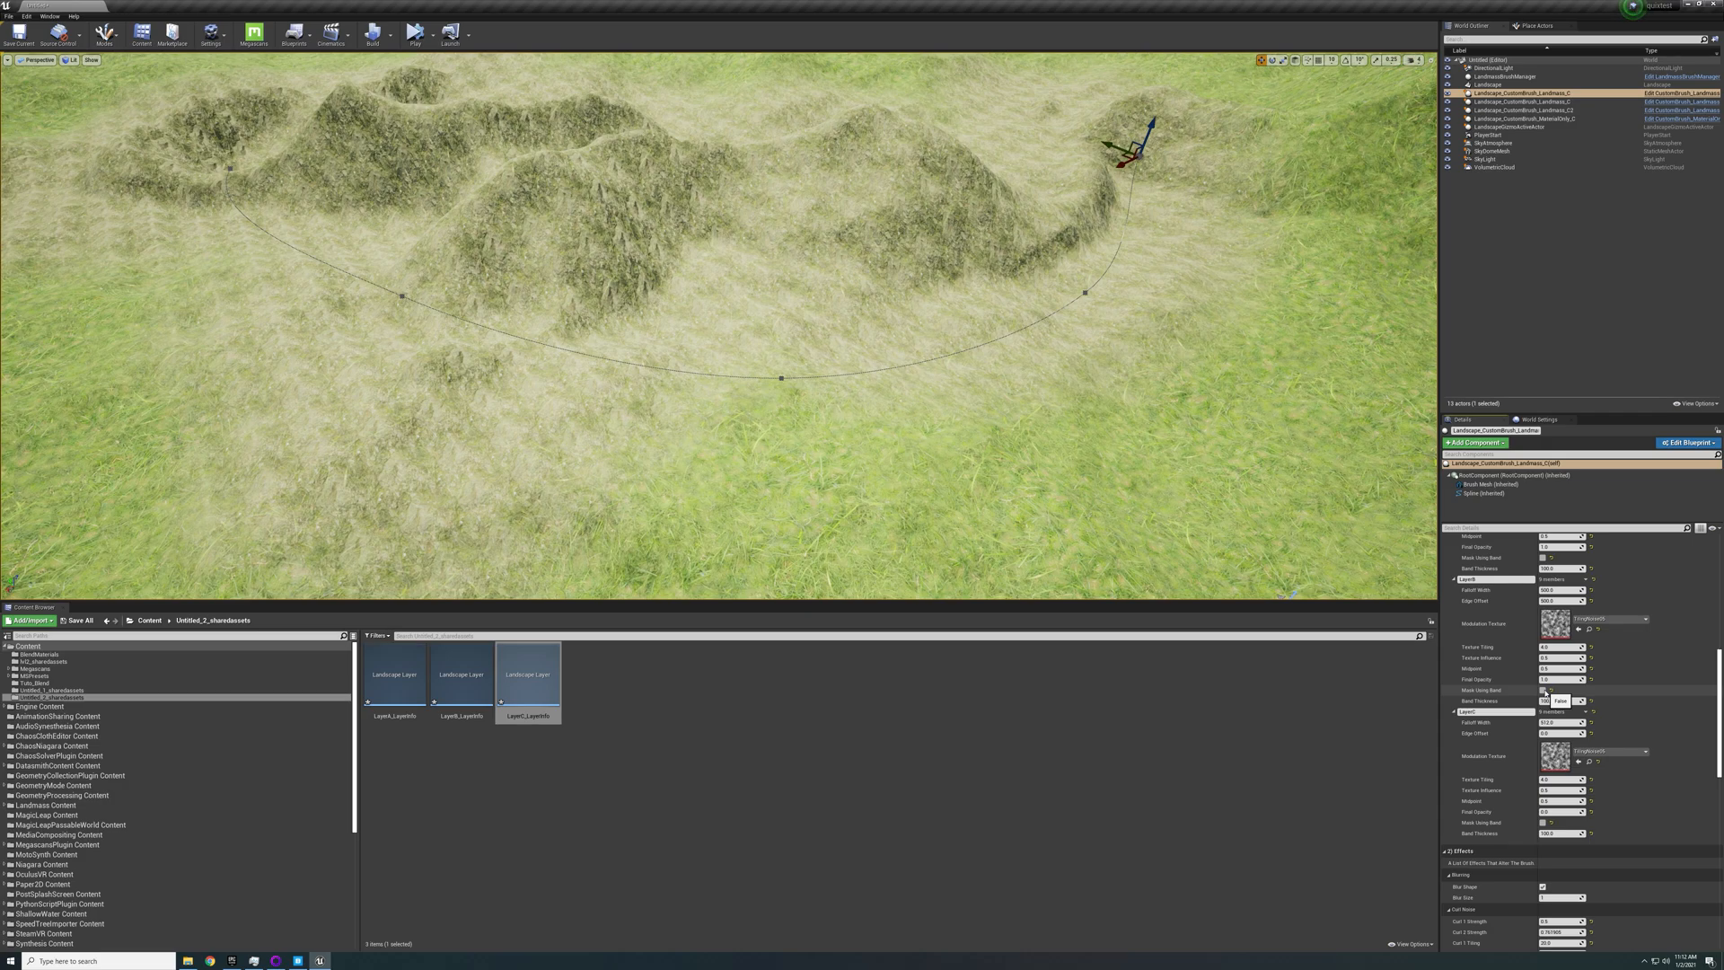
left_click(1543, 691)
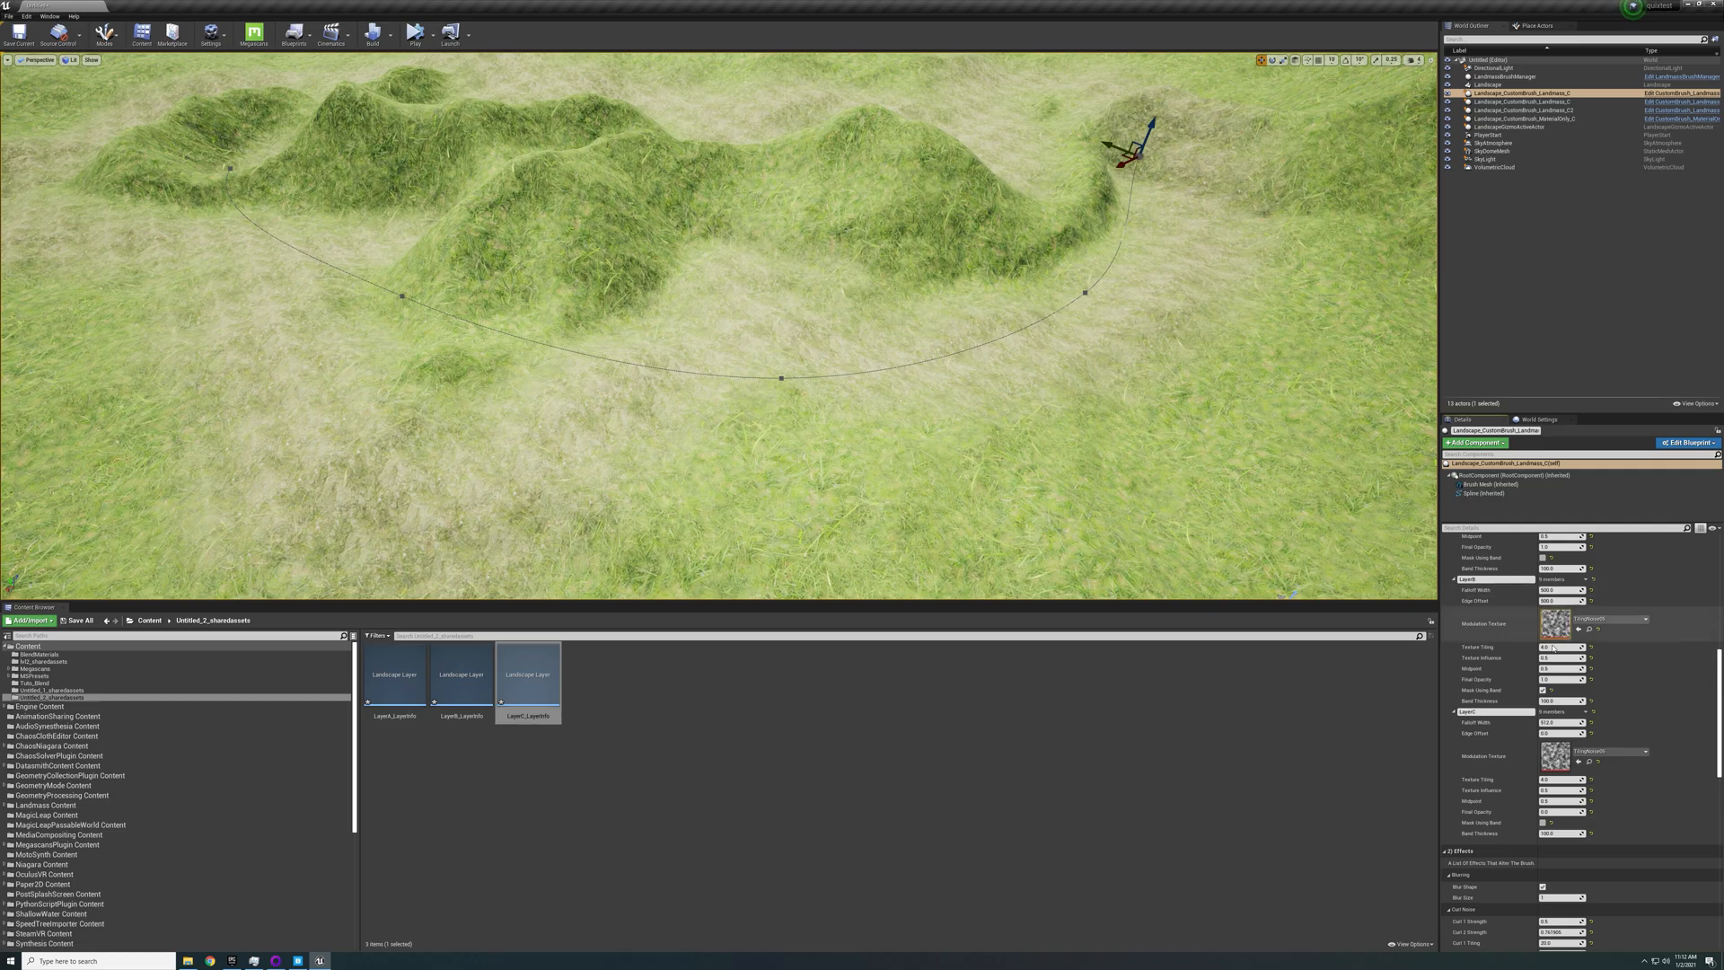
right_click_drag(1275, 503, 1303, 539)
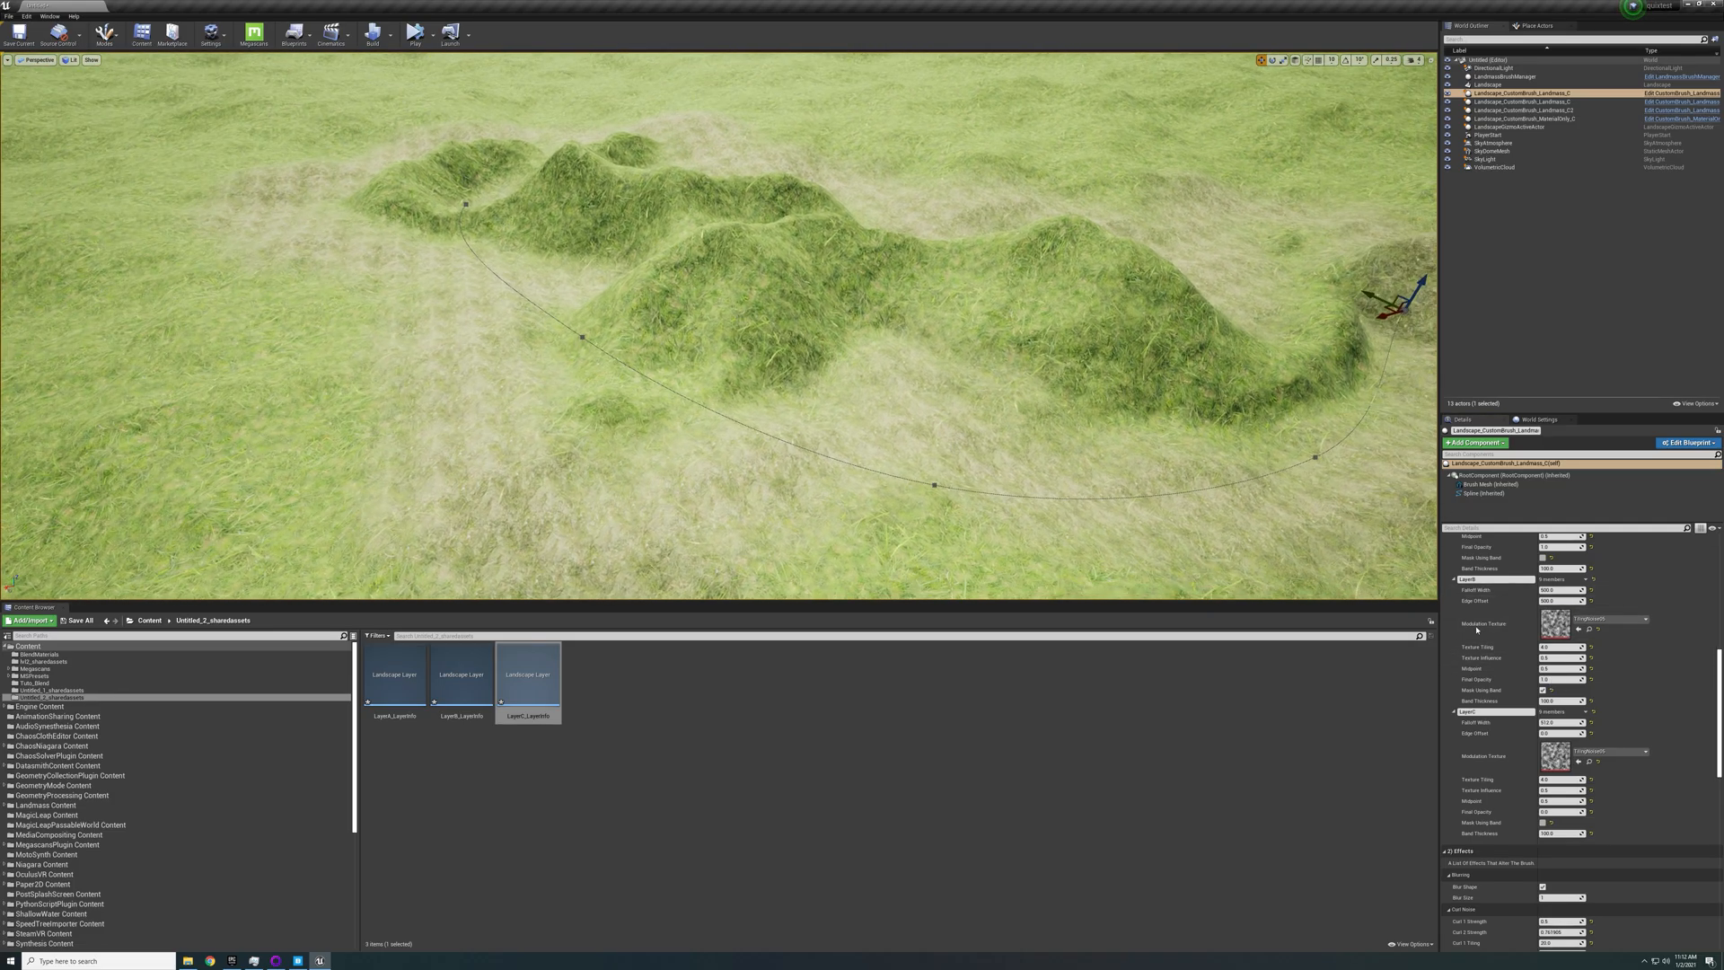
left_click(1543, 690)
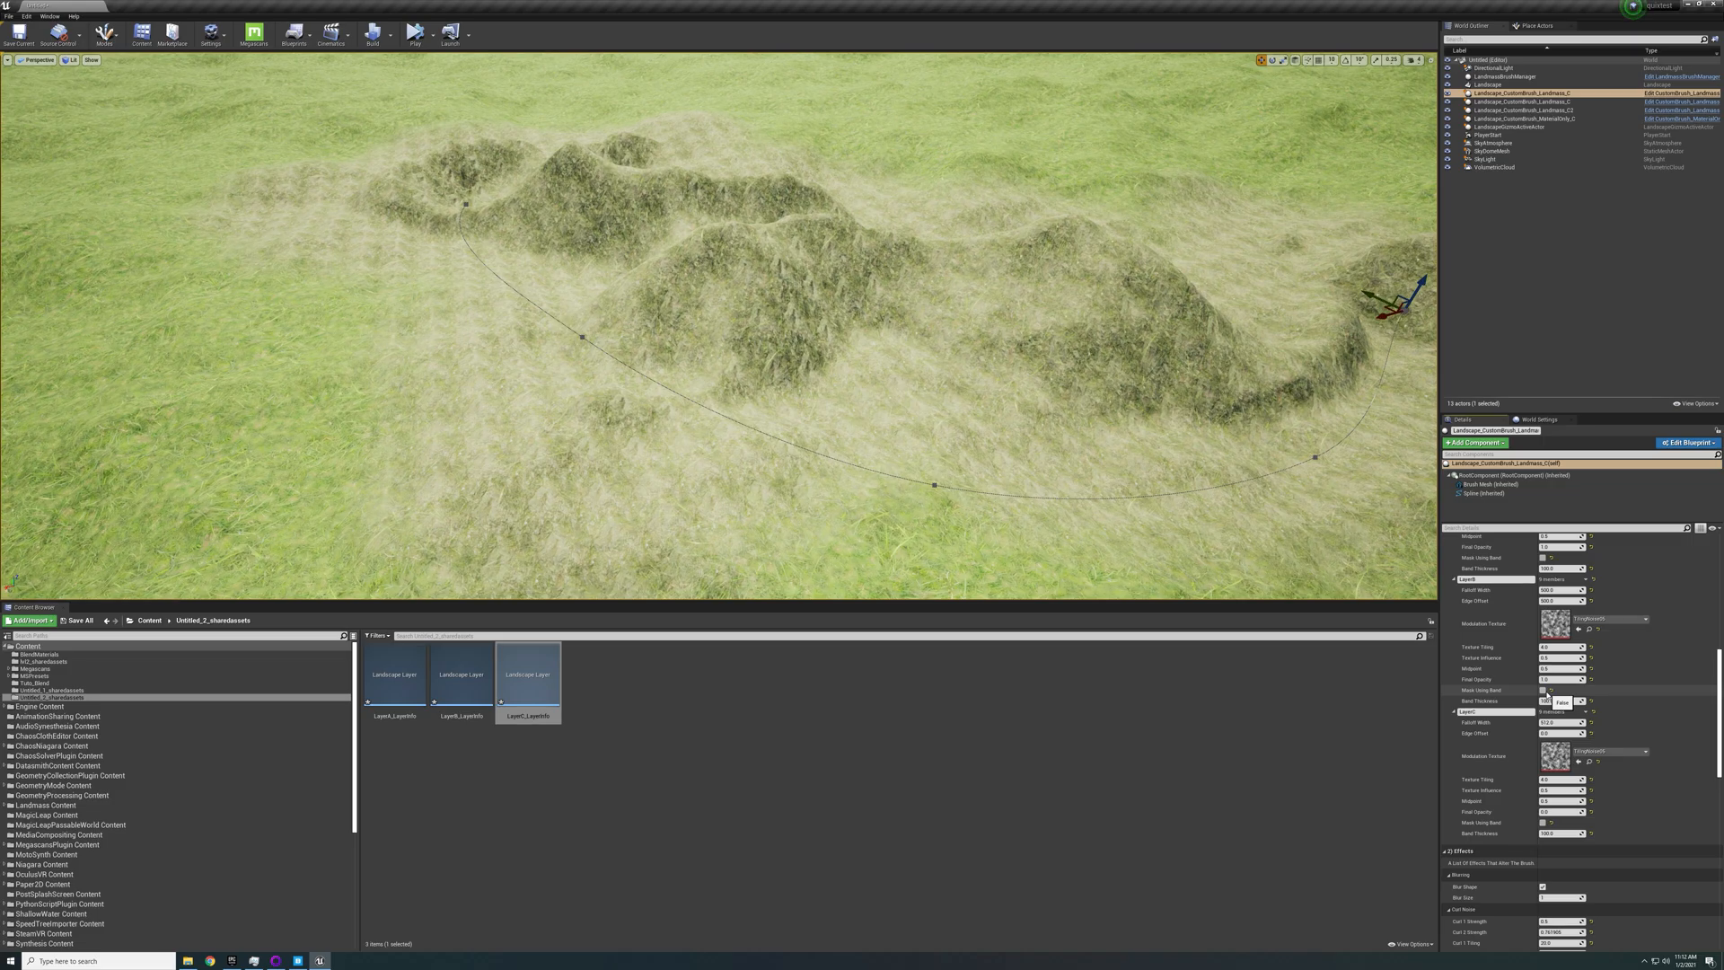
left_click(1543, 690)
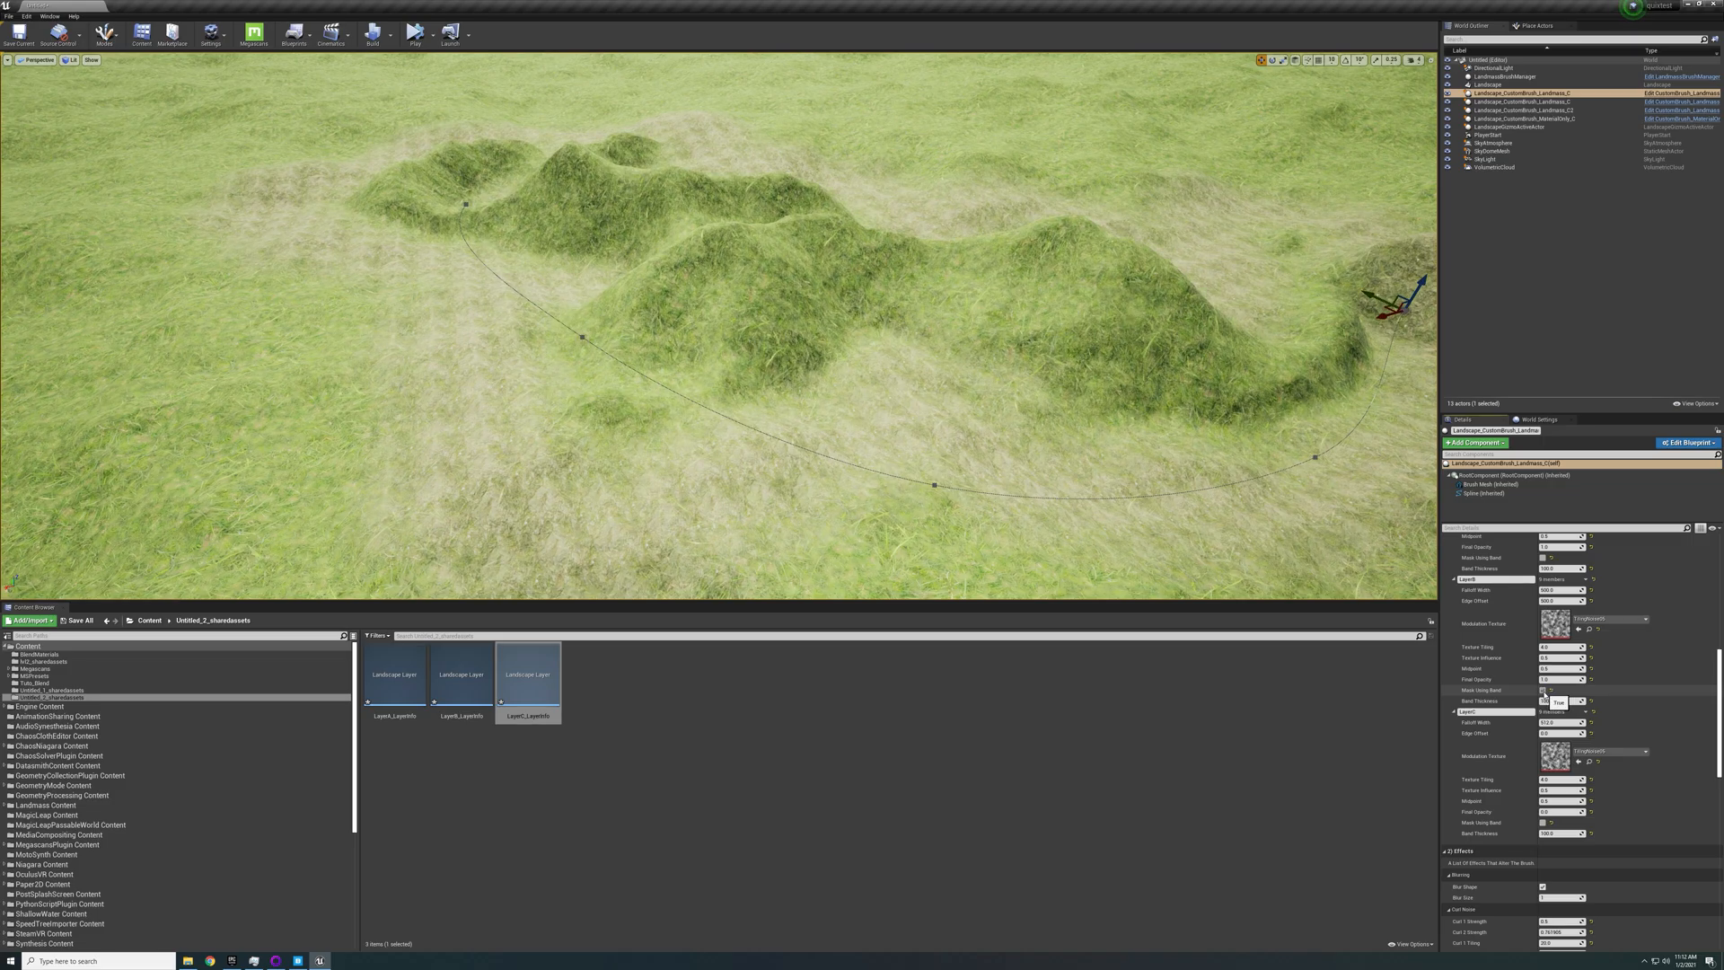
right_click_drag(1052, 414, 1123, 408)
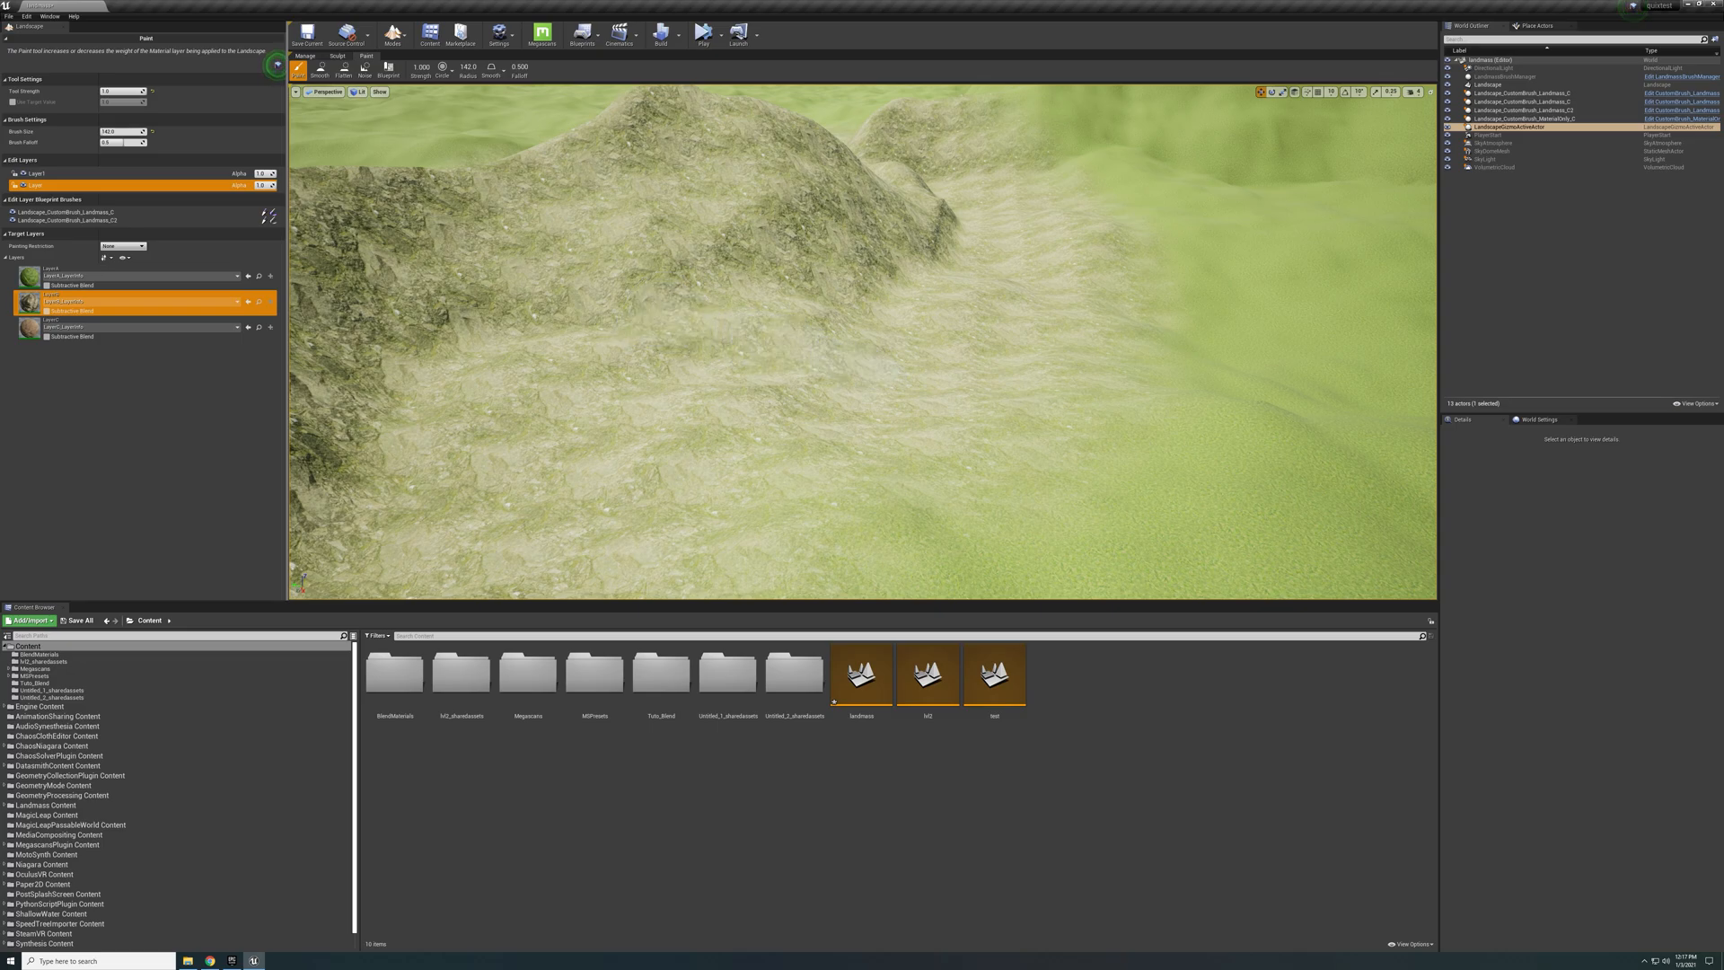
Paint the rocky target layer by hand over the slope of the nearby hill and inspect the painted patch
right_click_drag(854, 422, 854, 377)
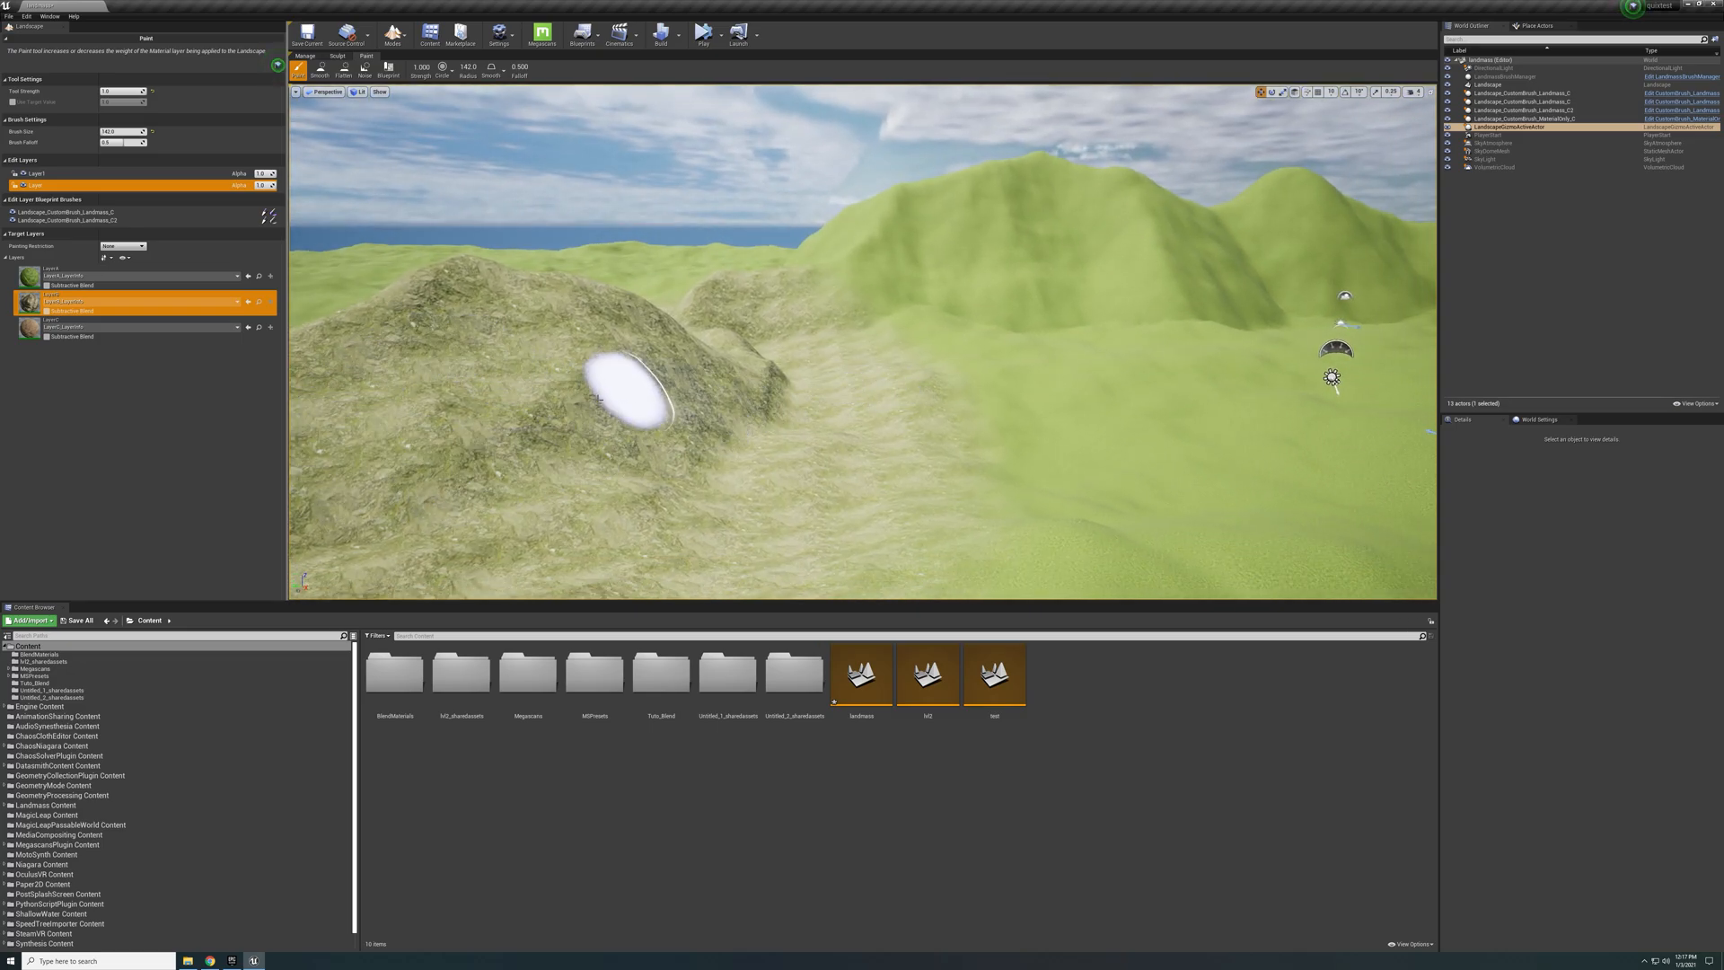
mouse_move(665, 413)
right_mouse_down()
mouse_move(682, 416)
mouse_move(575, 512)
right_mouse_up()
mouse_move(853, 214)
left_mouse_down()
mouse_move(722, 256)
mouse_move(839, 239)
mouse_move(654, 377)
mouse_move(851, 269)
mouse_move(710, 261)
left_mouse_up()
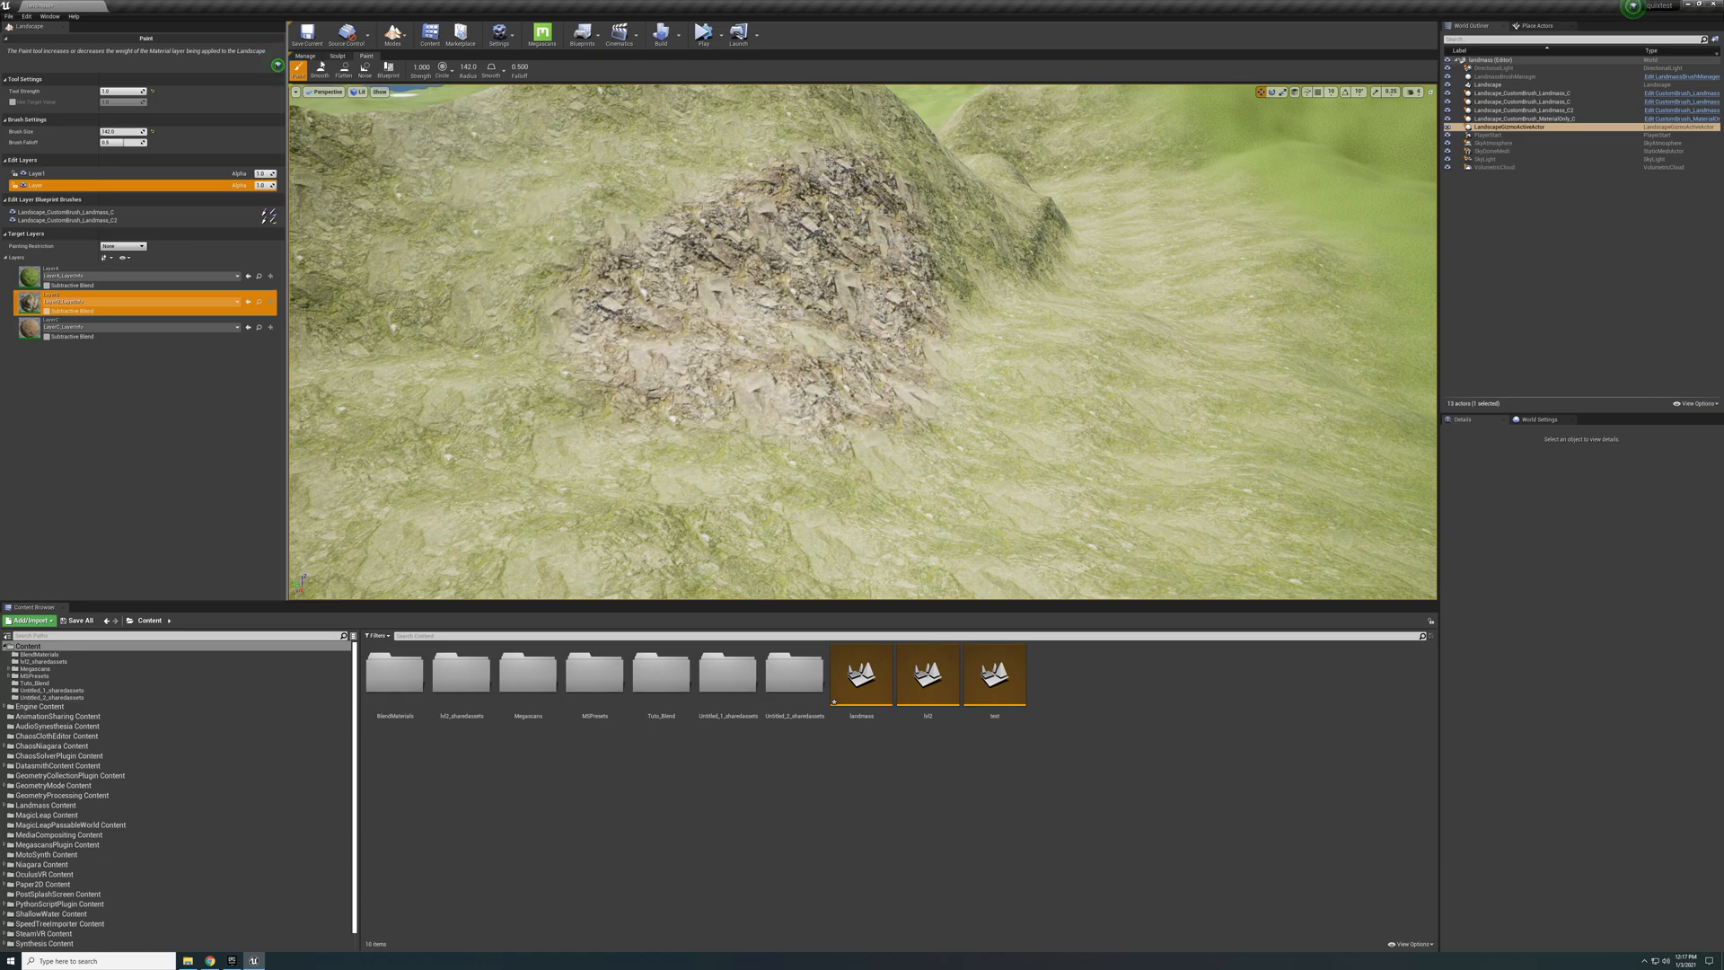
mouse_move(719, 292)
right_mouse_down()
mouse_move(669, 359)
mouse_move(781, 301)
right_mouse_up()
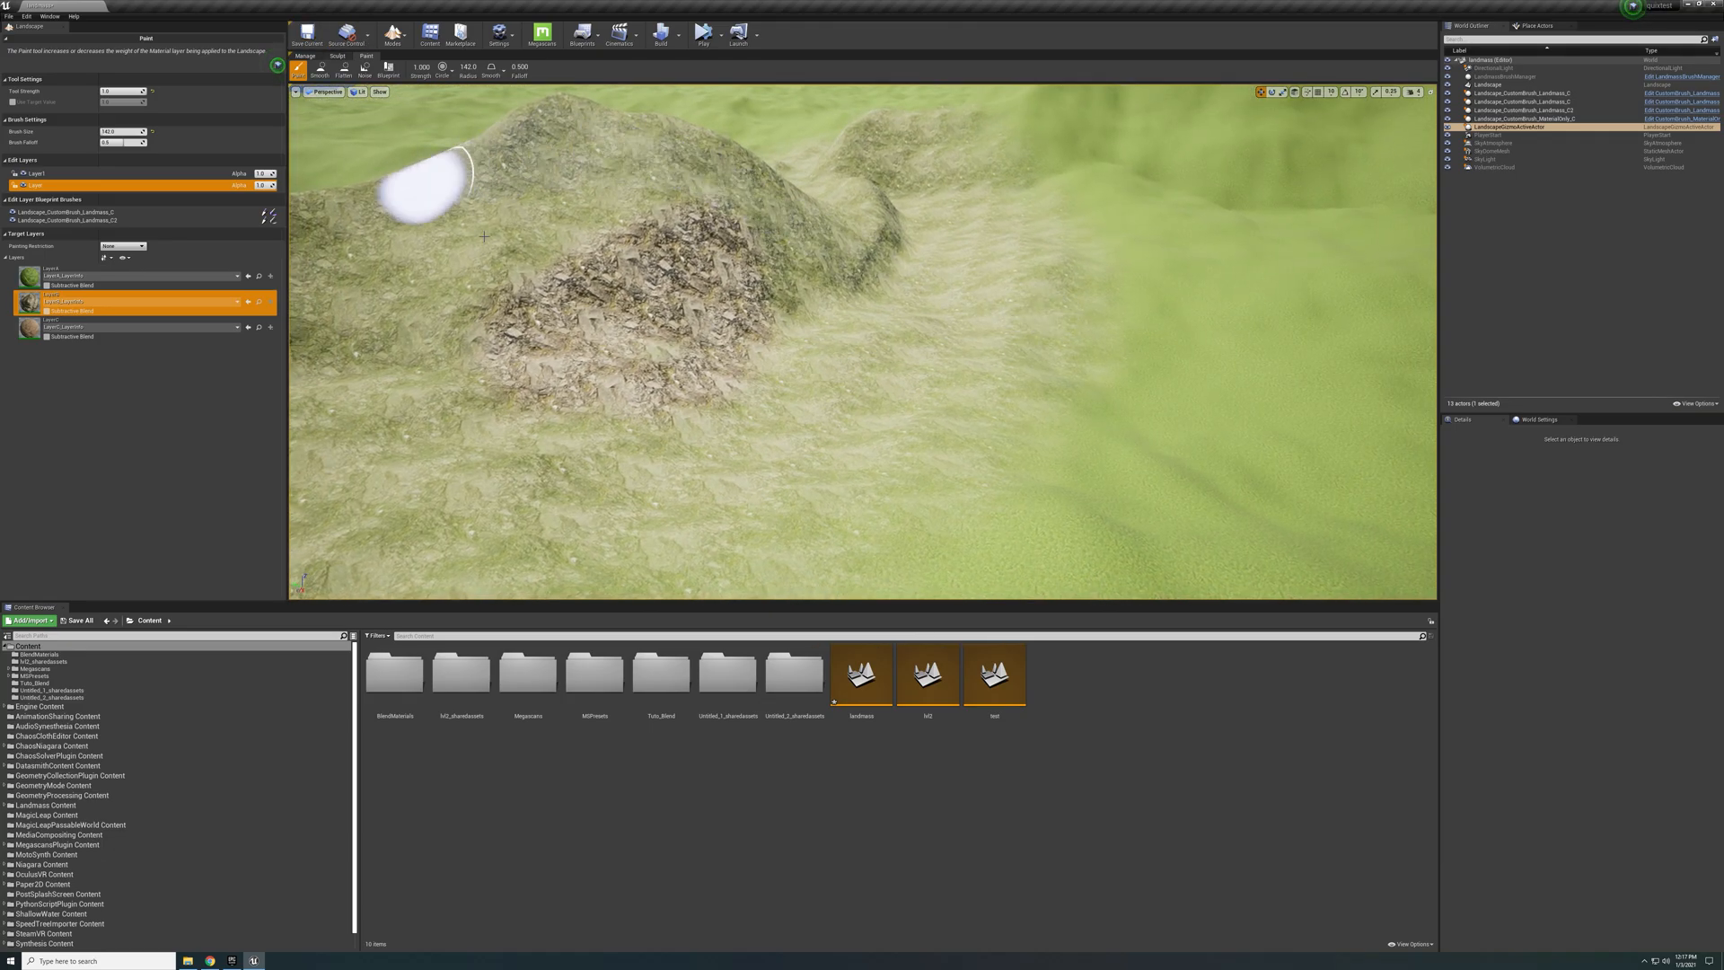
mouse_move(770, 239)
left_mouse_down()
mouse_move(788, 239)
mouse_move(762, 254)
mouse_move(666, 245)
mouse_move(559, 301)
mouse_move(670, 362)
left_mouse_up()
right_click_drag(670, 362, 732, 377)
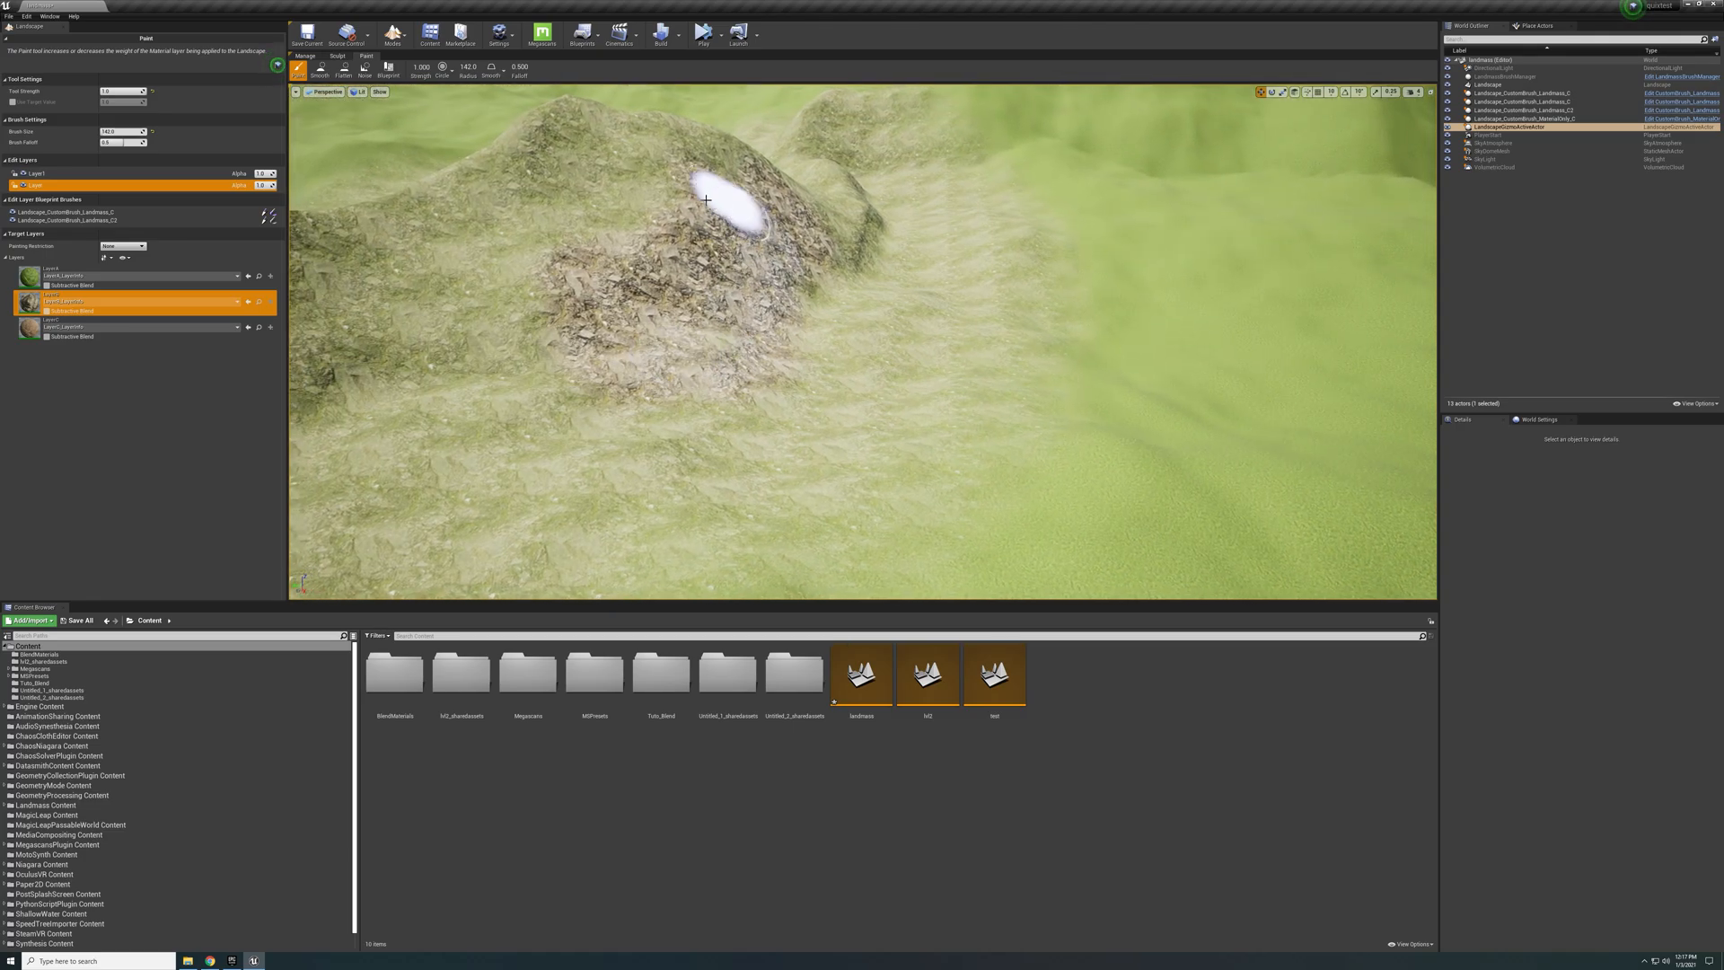
mouse_move(706, 200)
left_mouse_down()
mouse_move(638, 211)
mouse_move(662, 273)
left_mouse_up()
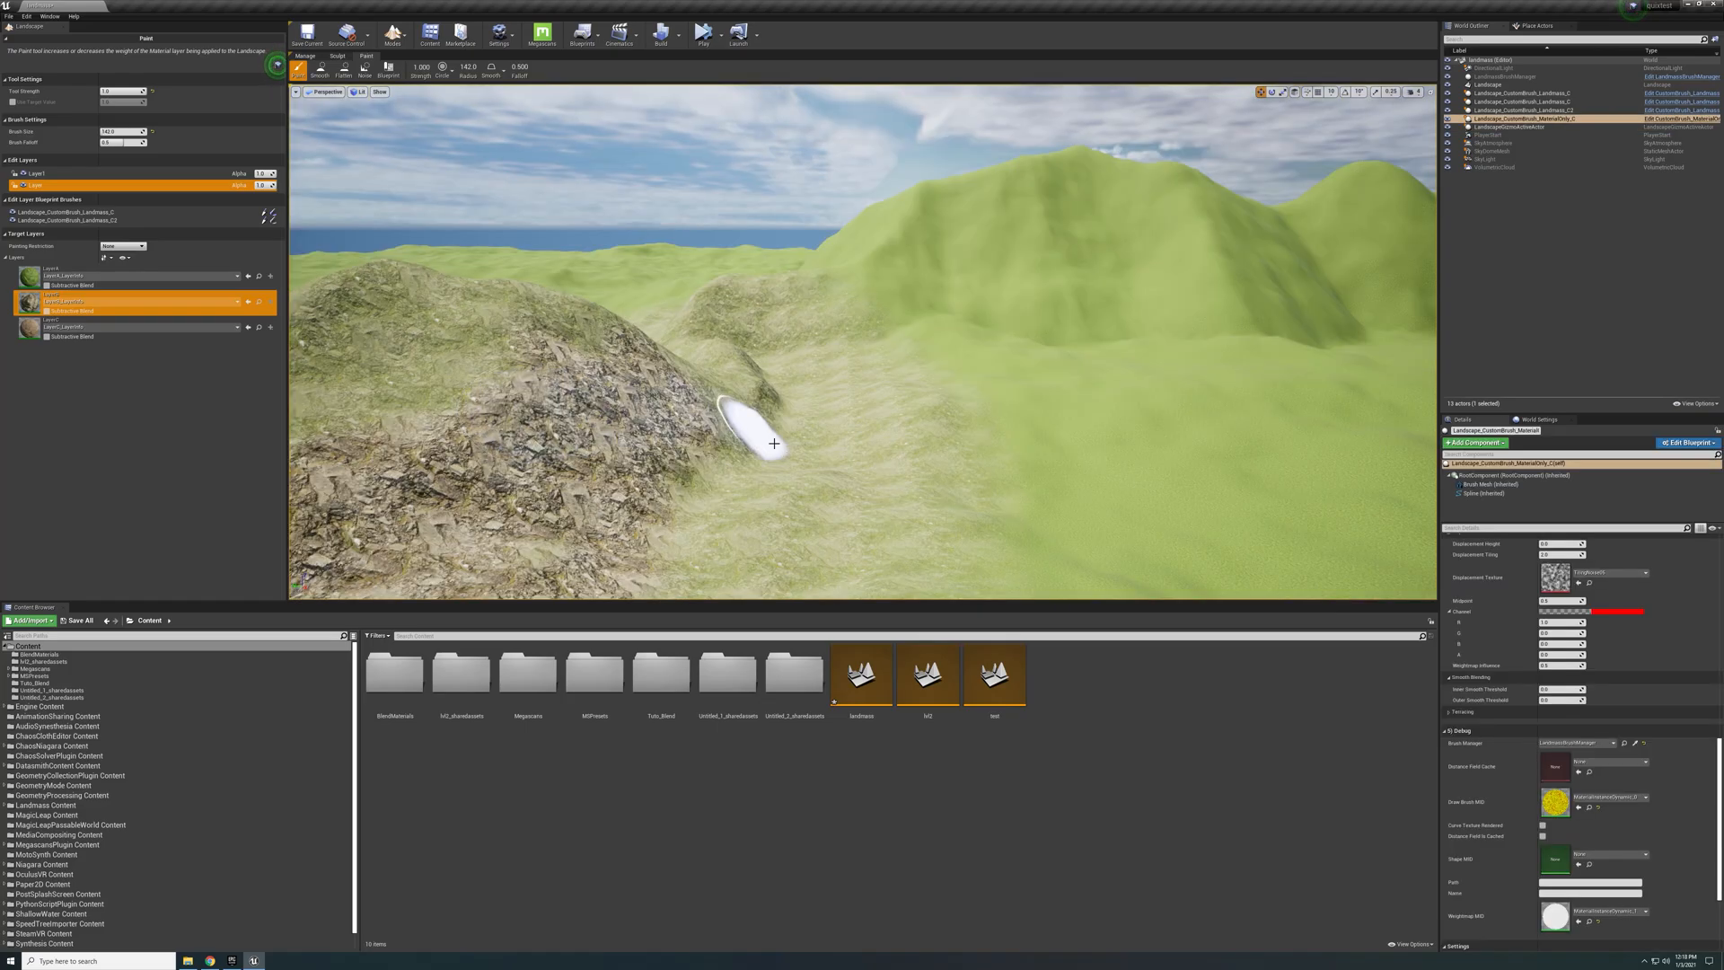
right_click_drag(1094, 471, 1050, 548)
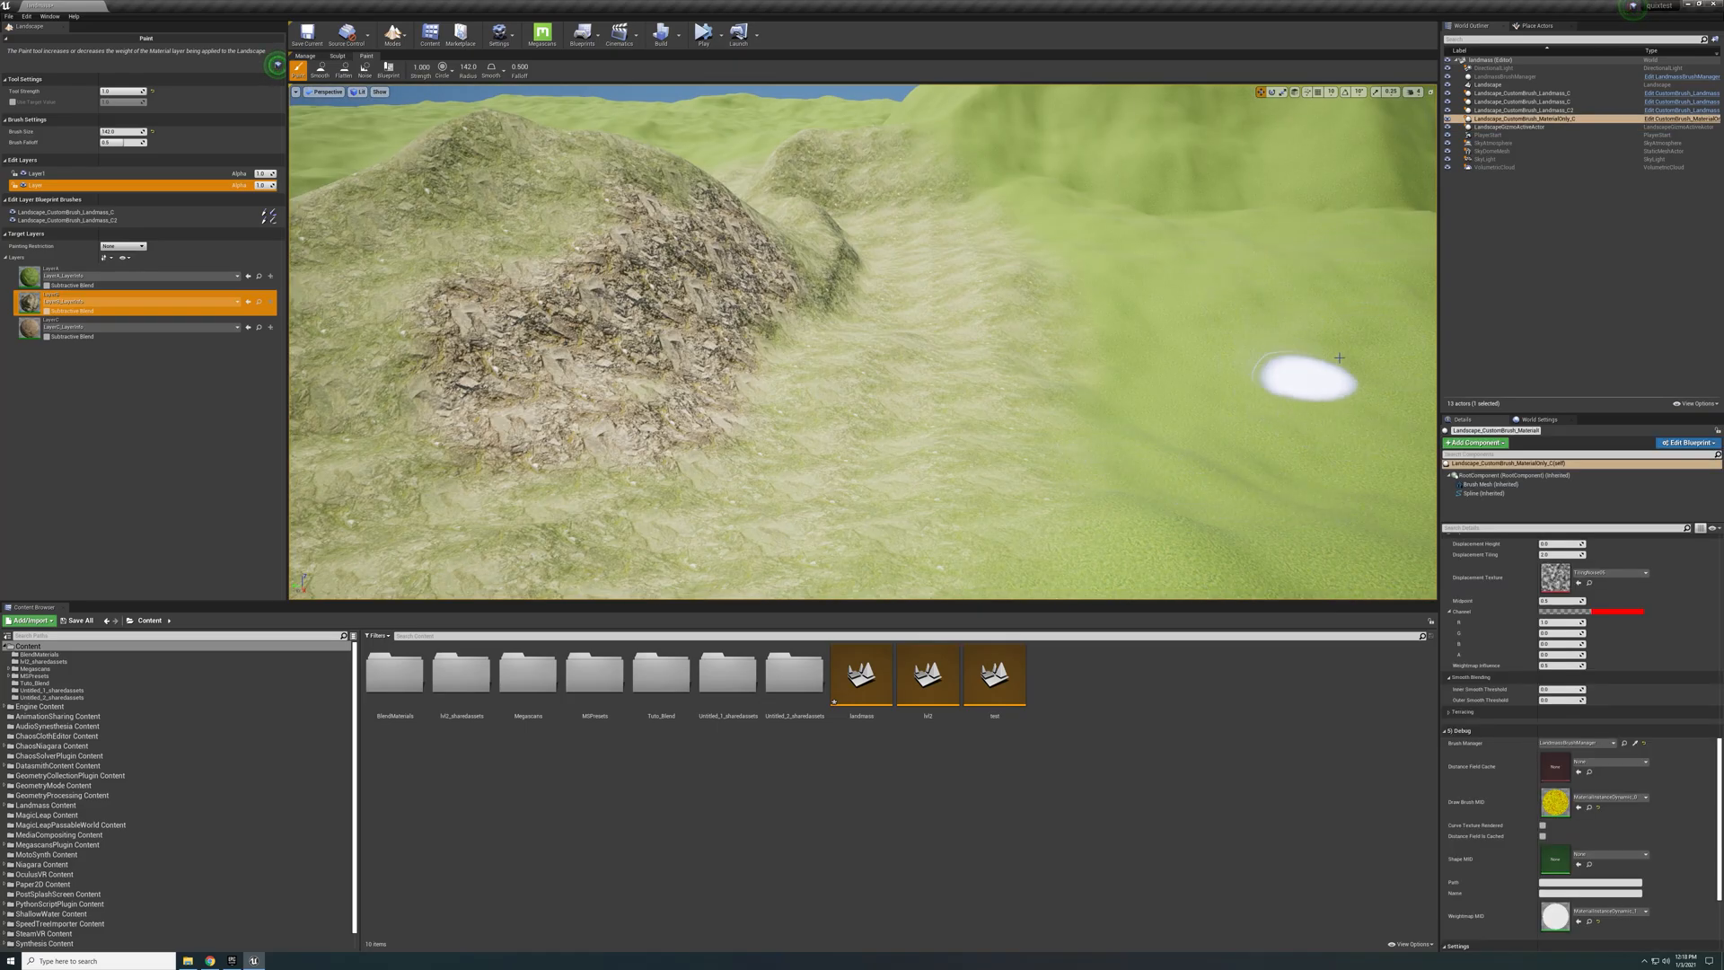
mouse_move(876, 387)
right_mouse_down()
mouse_move(728, 352)
mouse_move(889, 370)
mouse_move(828, 381)
right_mouse_up()
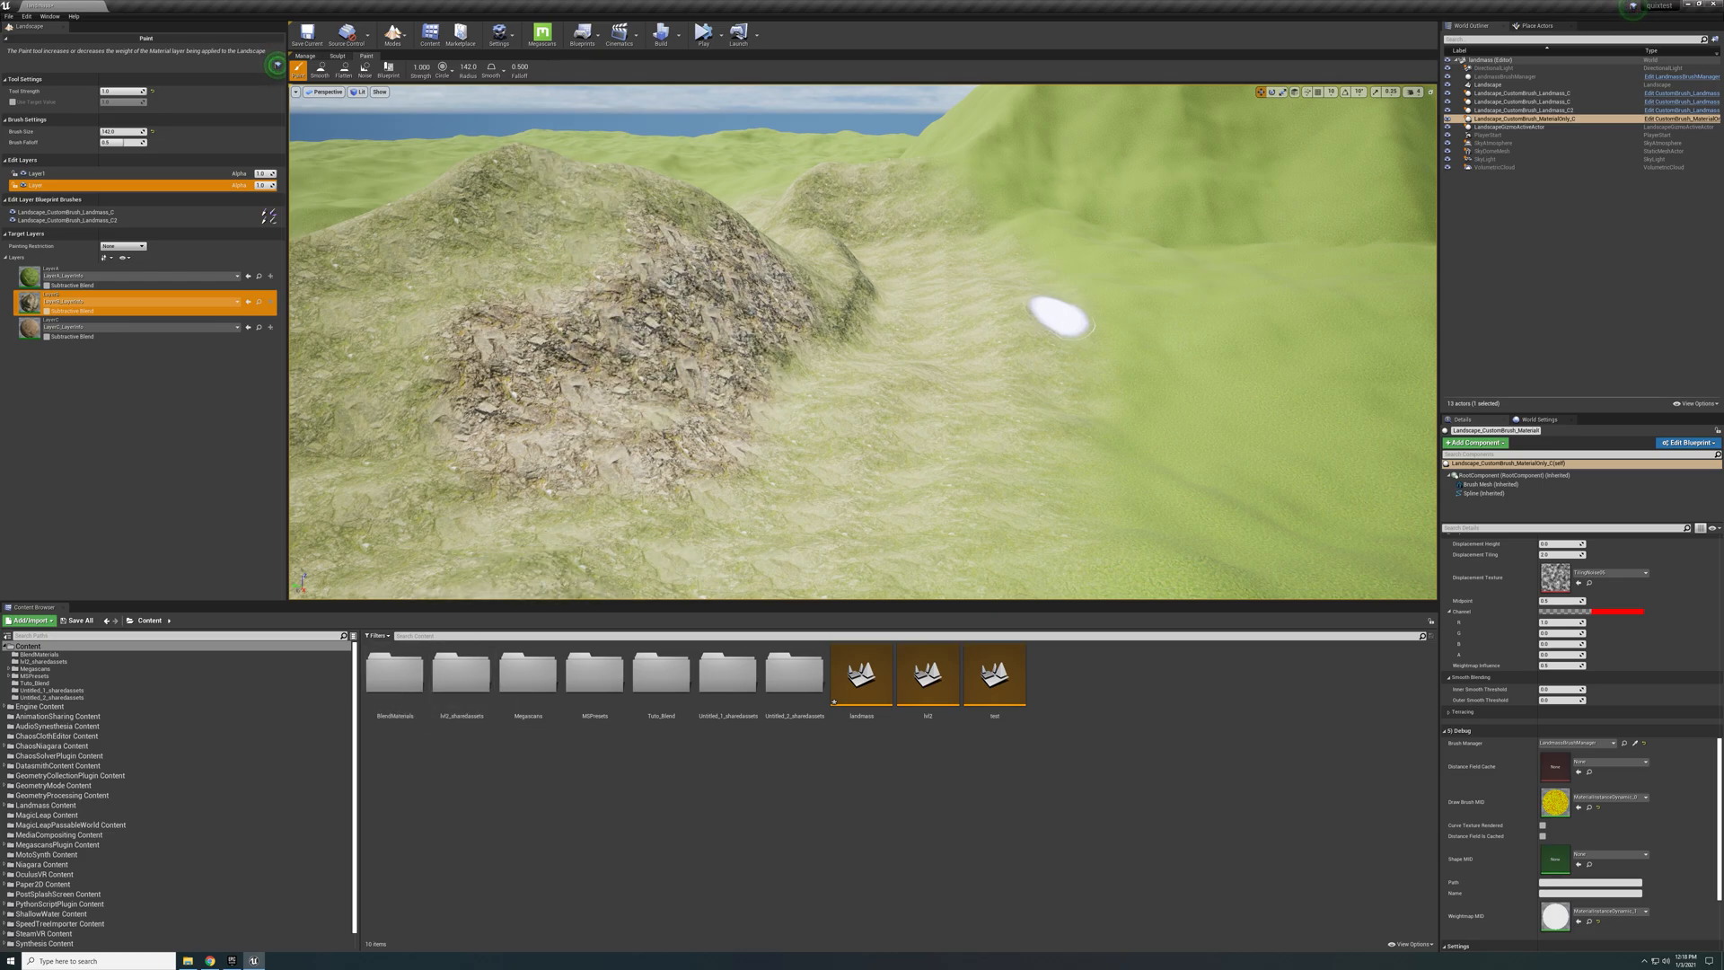
mouse_move(1059, 327)
right_mouse_down()
mouse_move(1059, 233)
mouse_move(1059, 288)
mouse_move(1095, 257)
right_mouse_up()
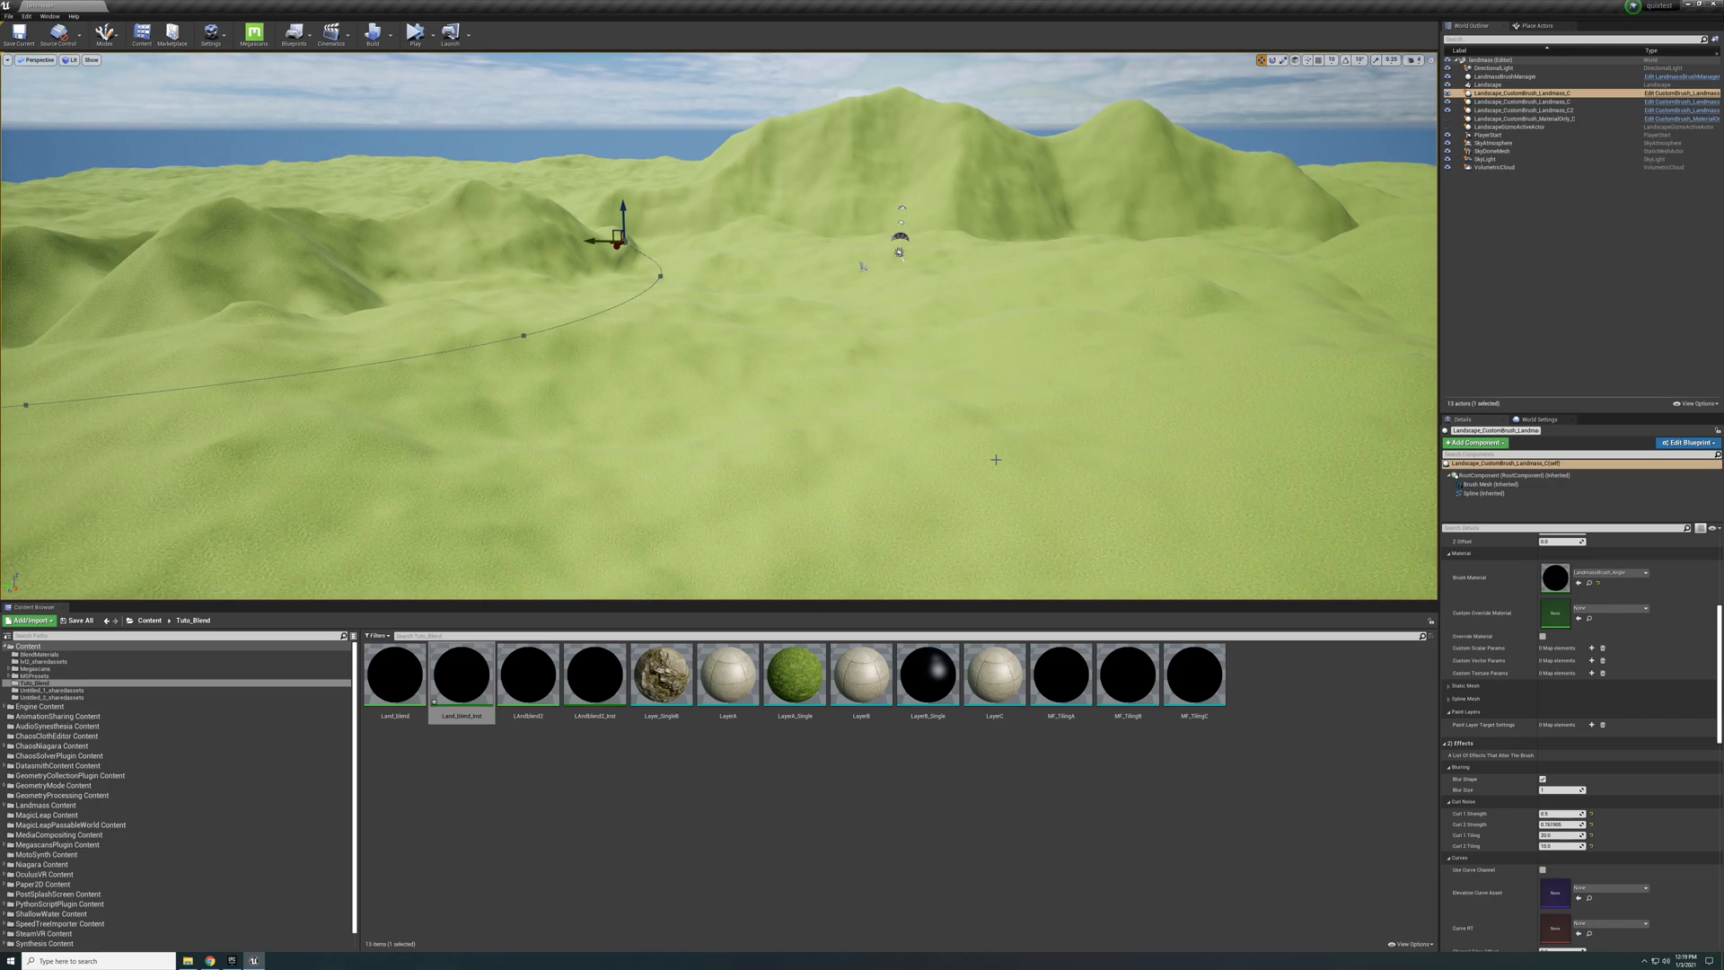
right_click_drag(805, 435, 873, 421)
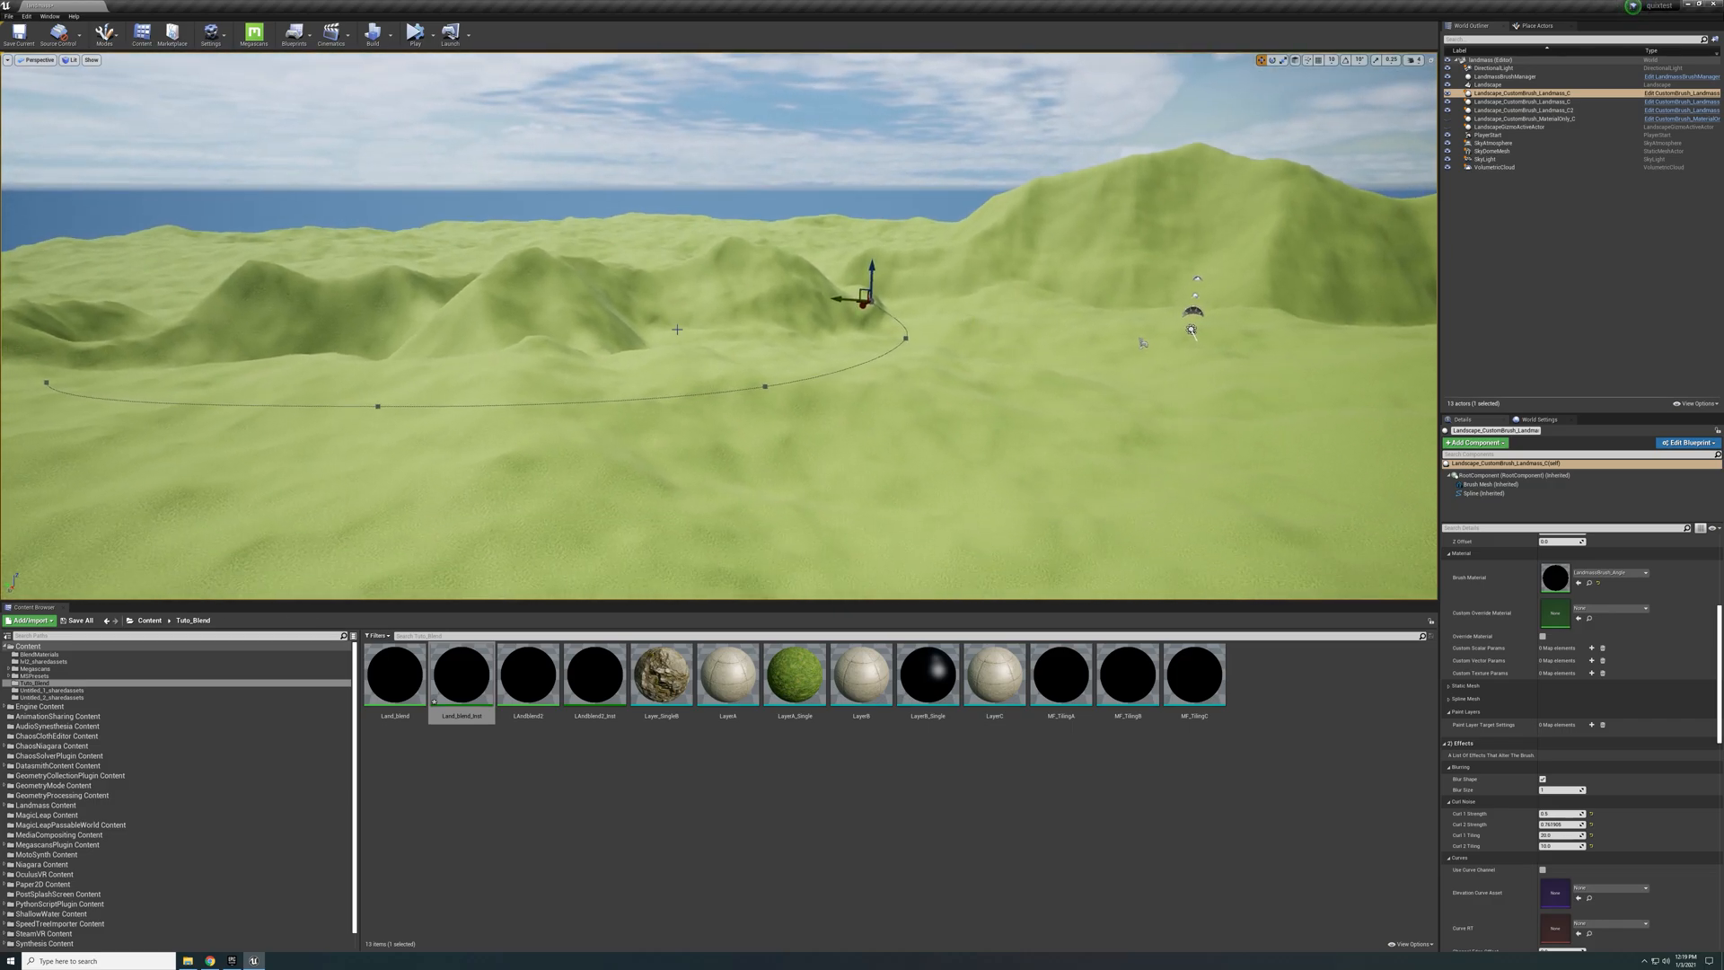
right_click_drag(674, 376, 512, 364)
key("s")
right_click_drag(681, 371, 829, 432)
key("w")
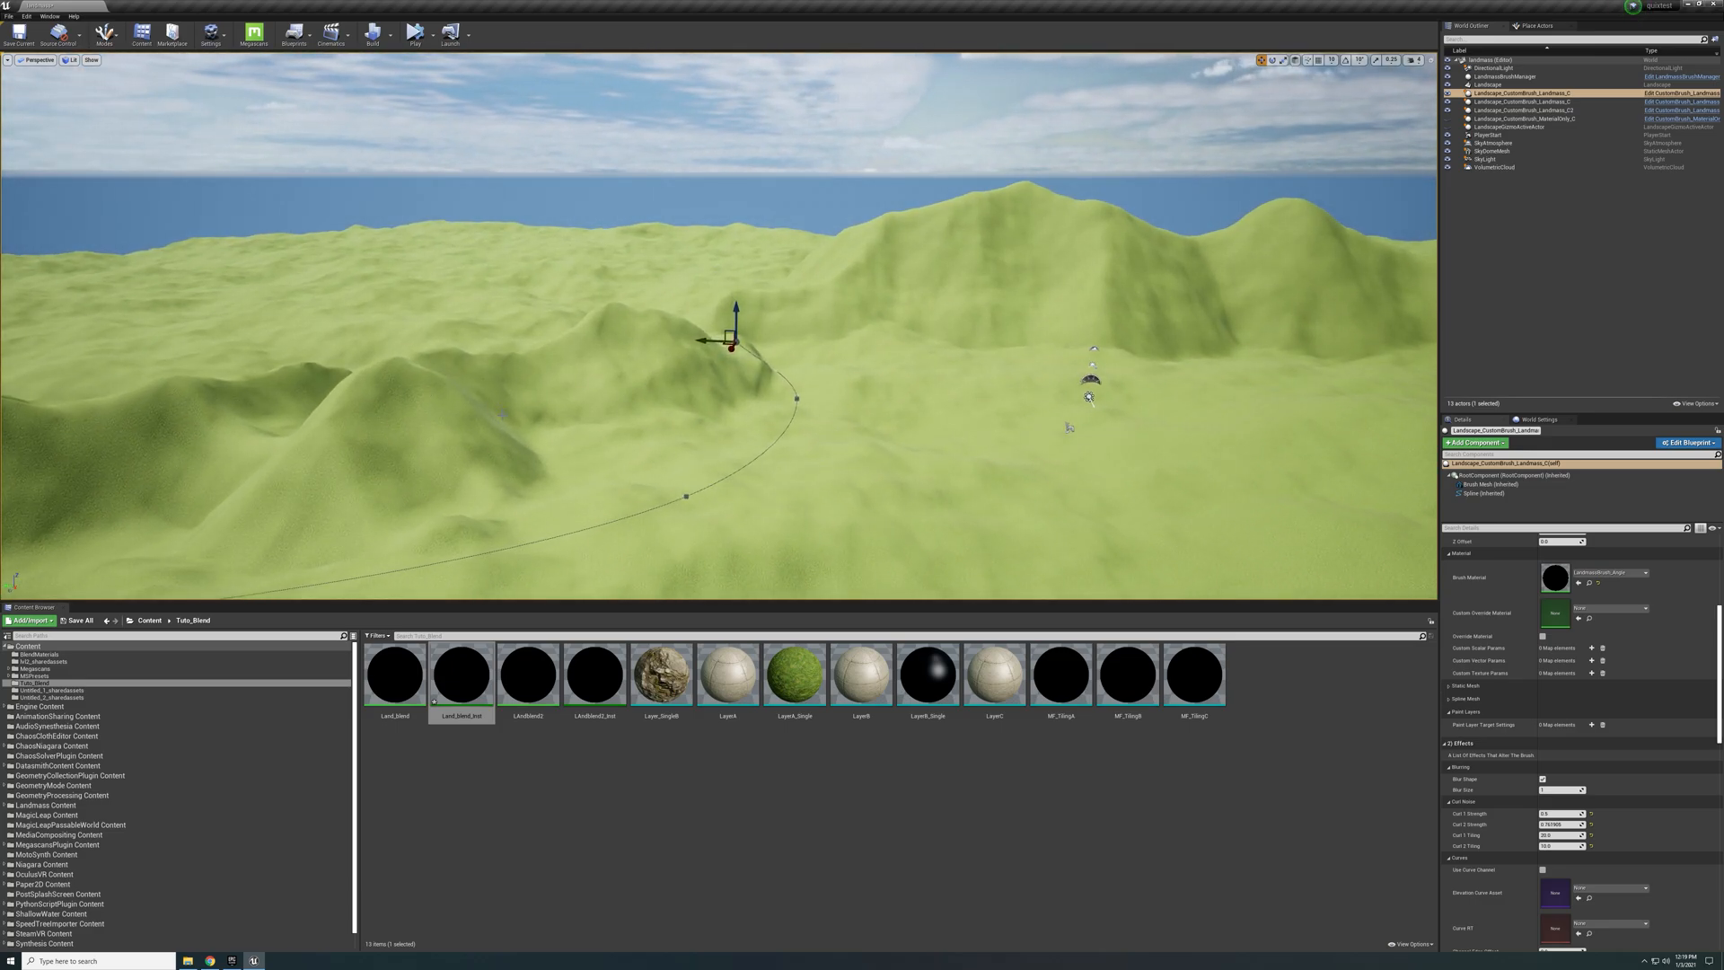
right_click_drag(458, 438, 548, 446)
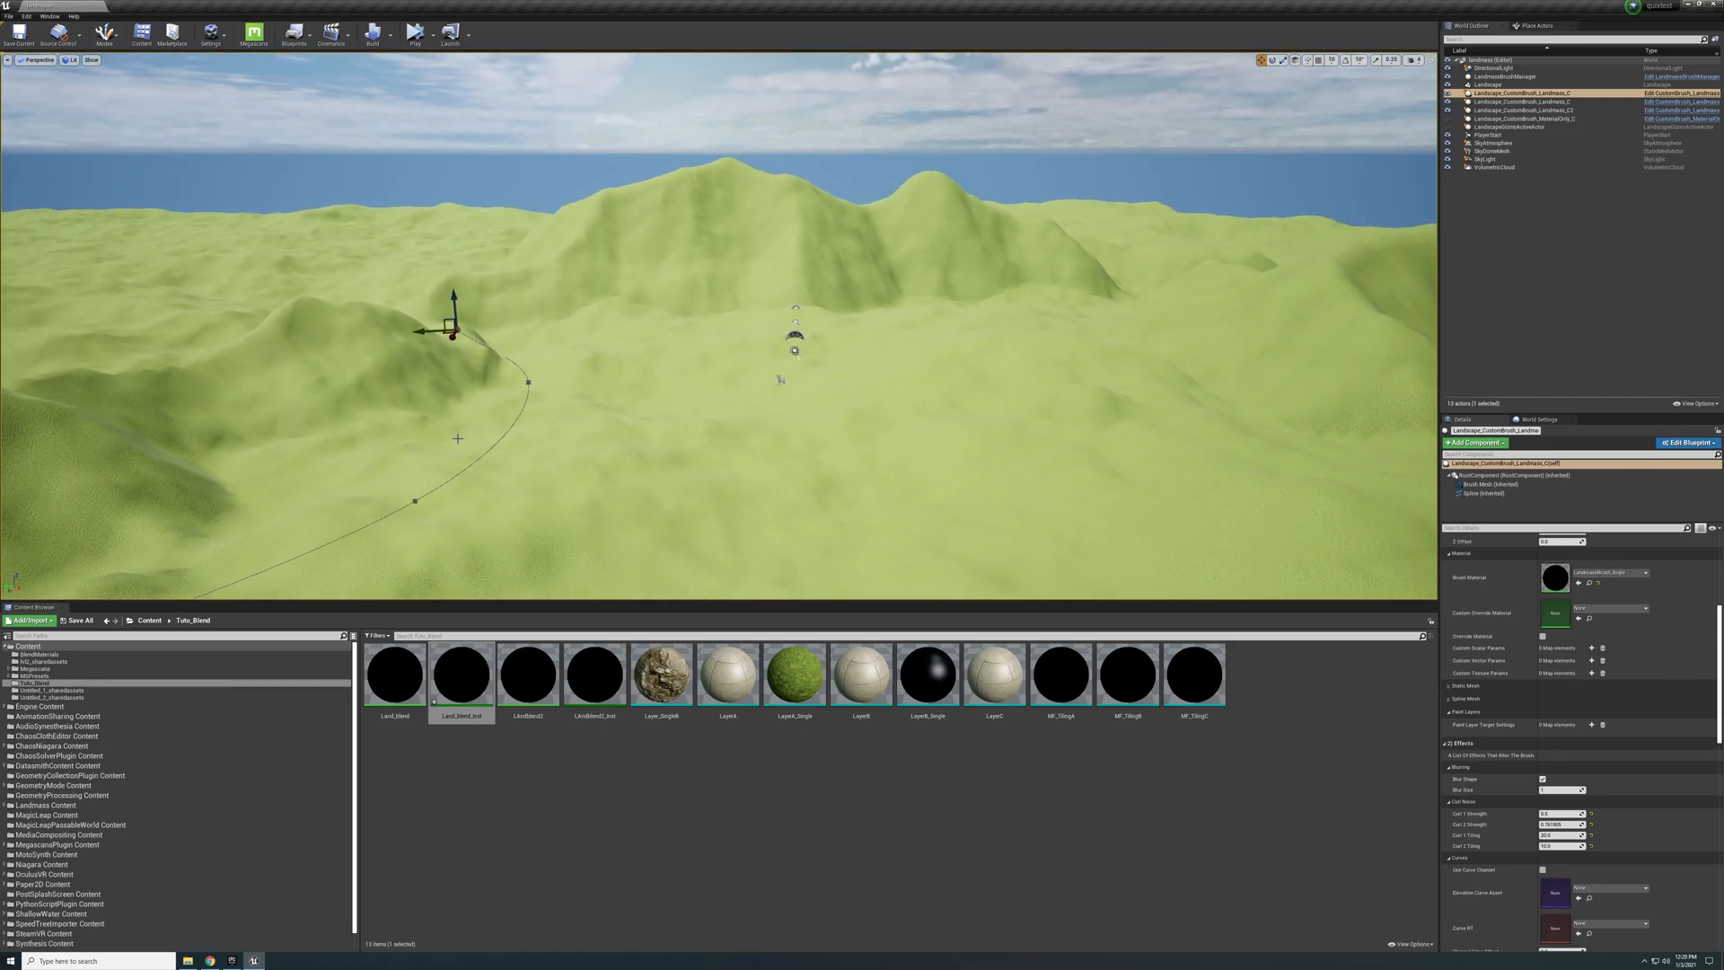